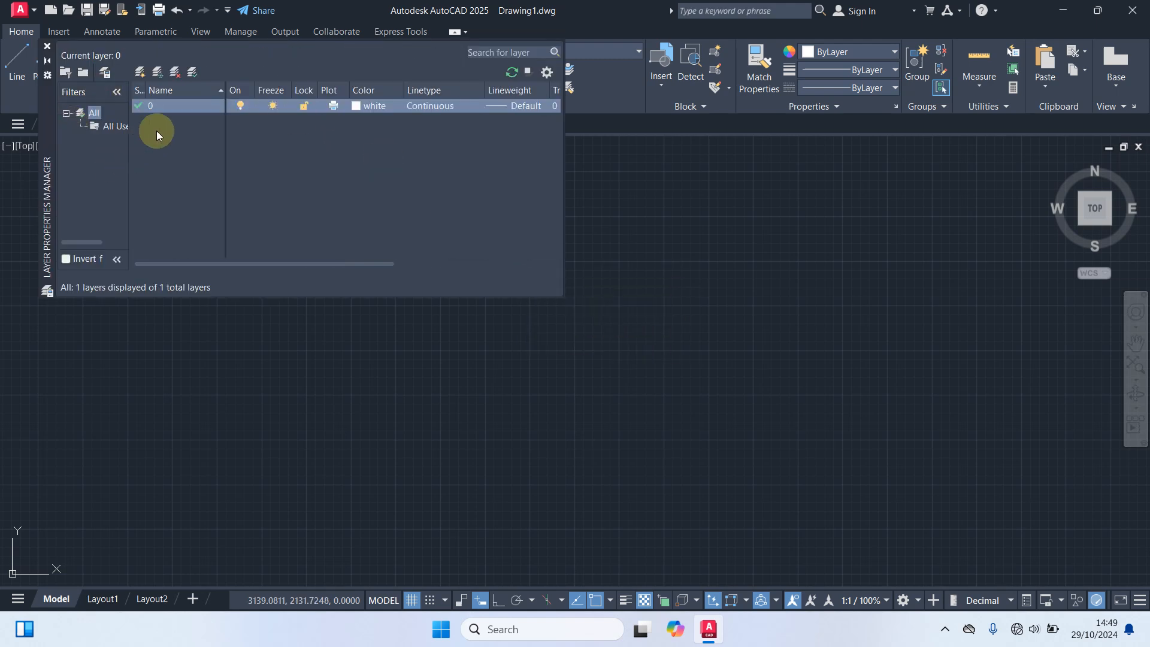
Step: Create two new layers named Dimensi and Dinding
right_click(156, 131)
left_click(196, 191)
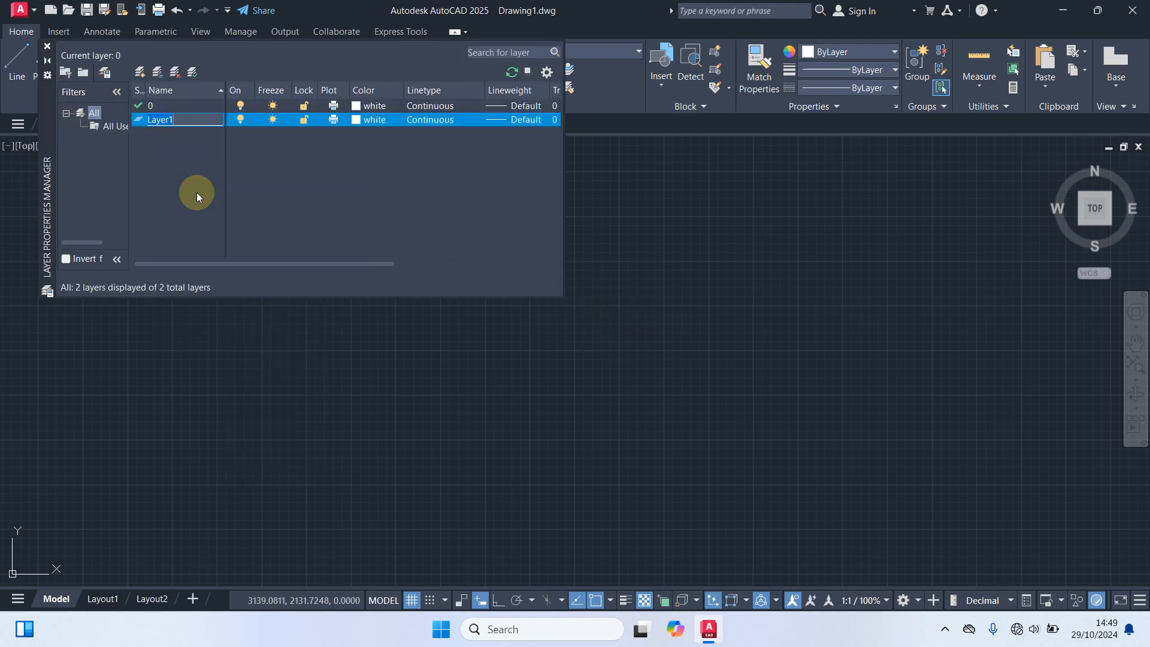
type("Dim")
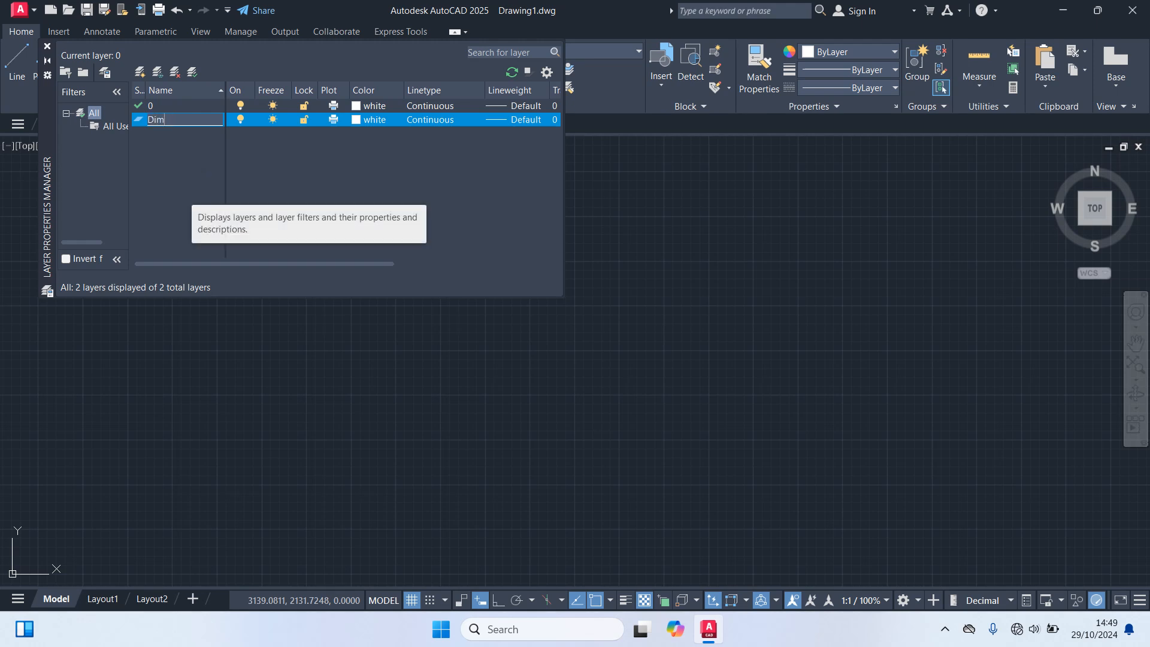
type("ensi")
right_click(161, 140)
left_click(218, 206)
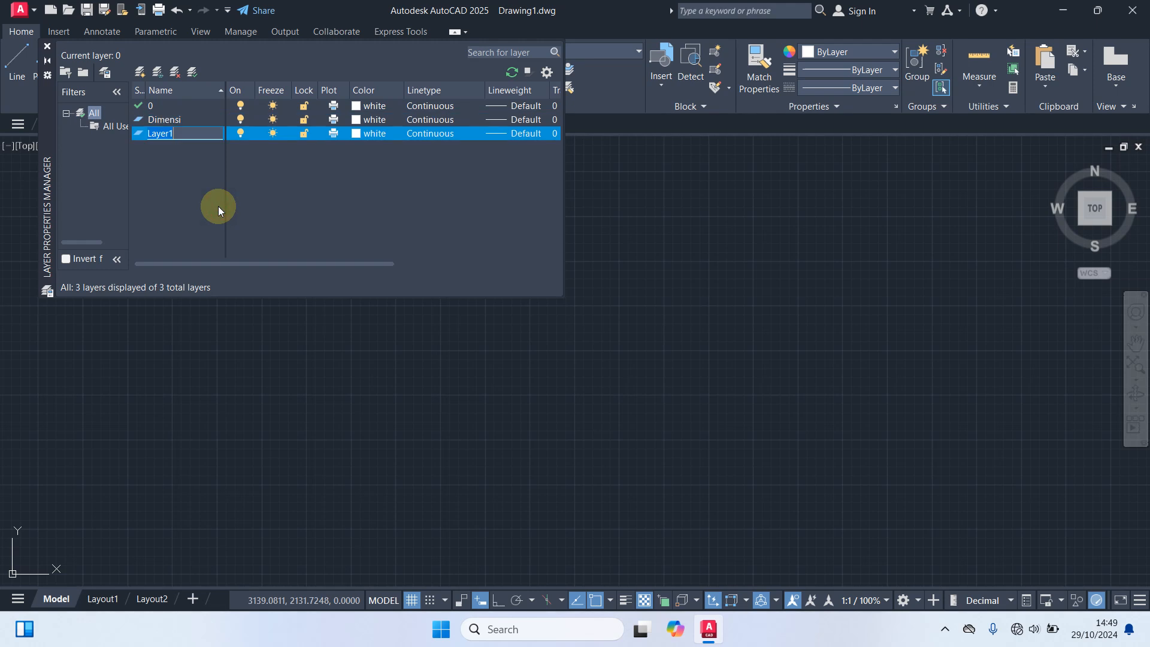
type("Dinding")
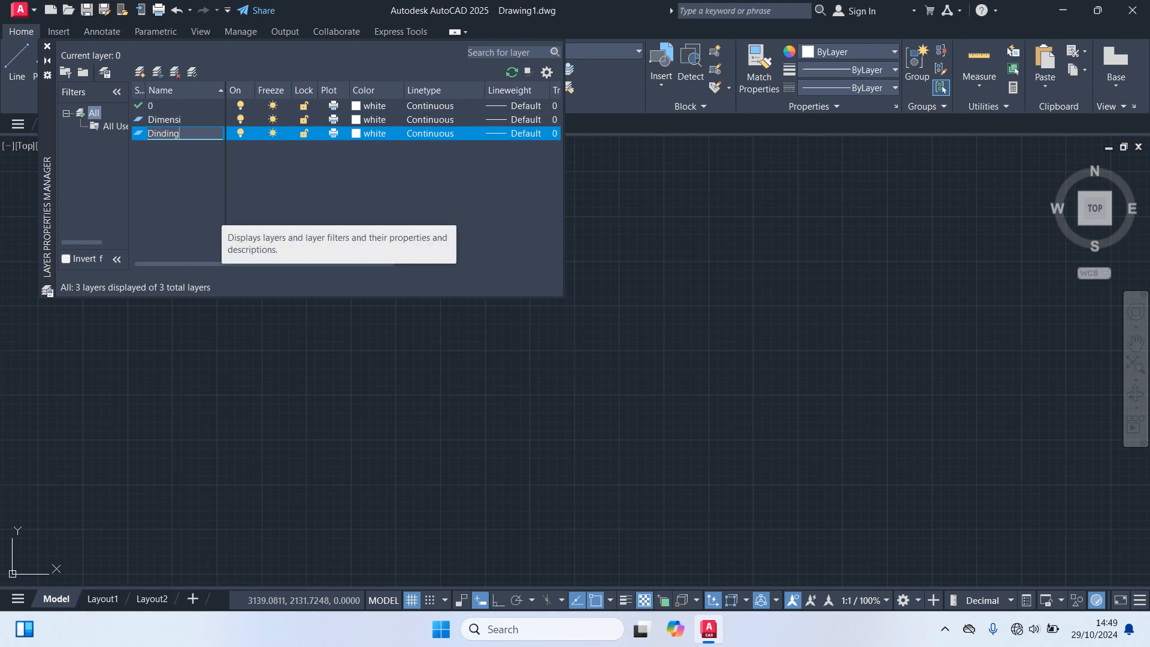
Step: Add two more layers named Garis As and Garis Bantu
right_click(152, 155)
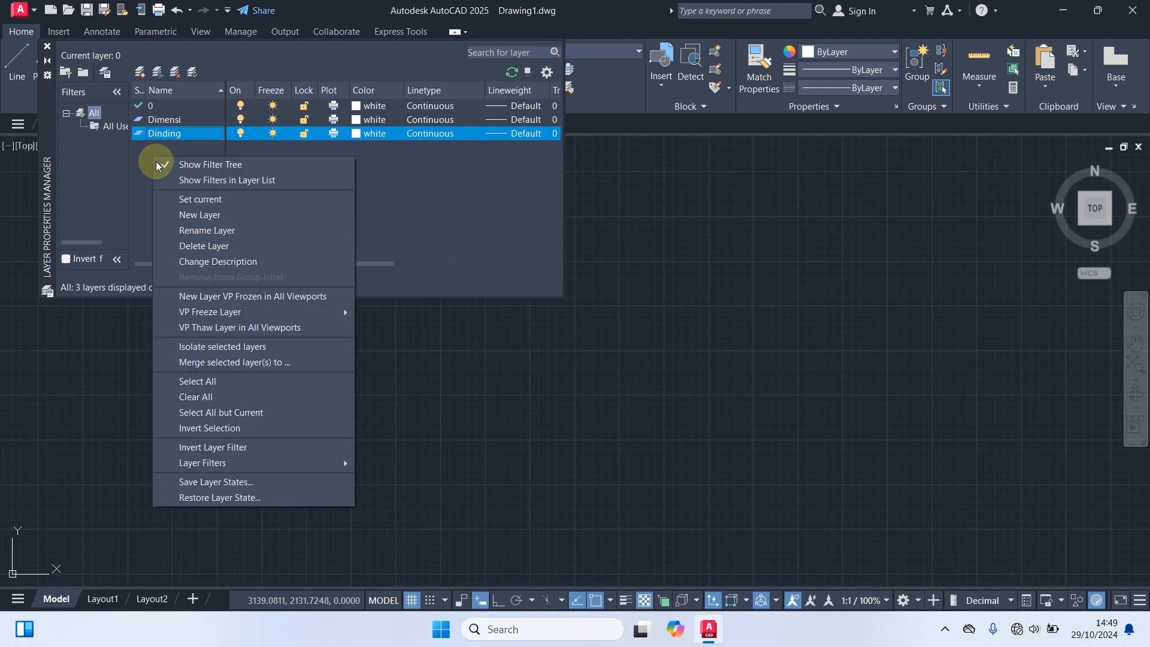
left_click(195, 207)
type("Garis As")
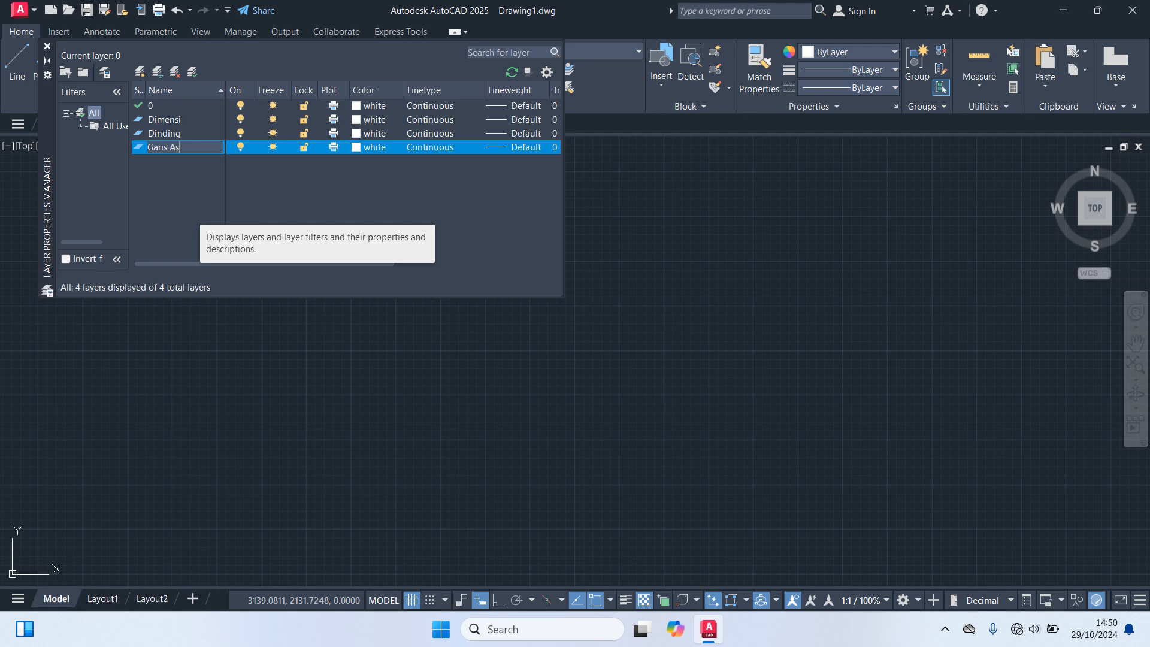
right_click(153, 169)
left_click(205, 231)
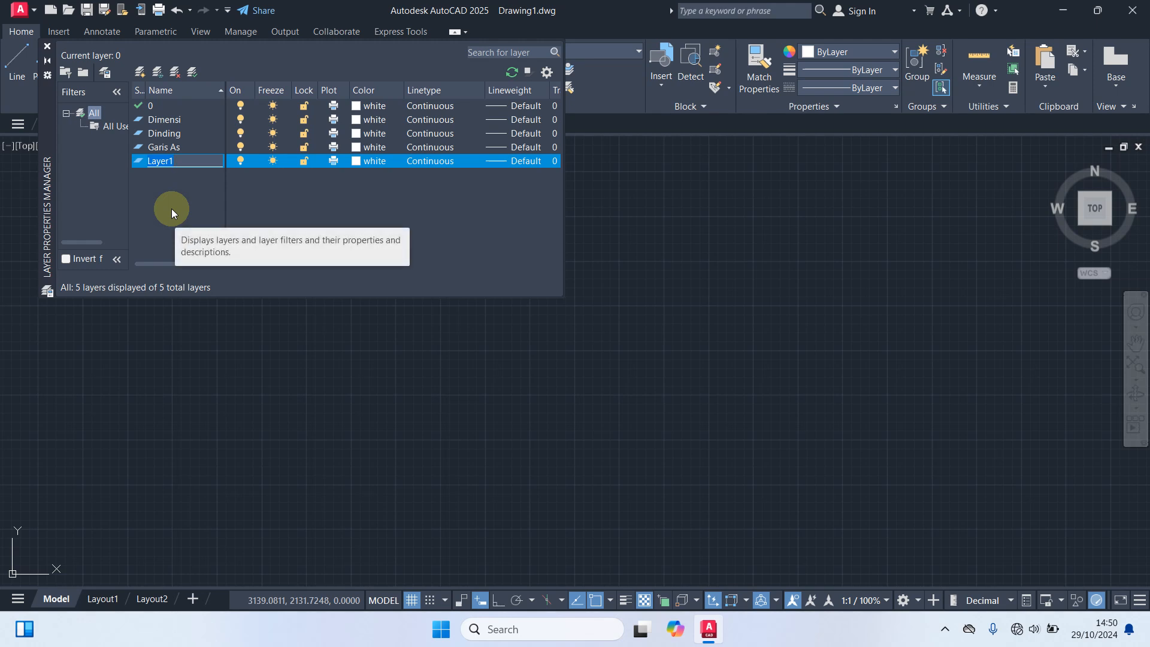
type("Garis Bantu")
Step: Add the layers Kolom and Pintu & Jendela to the layer list
right_click(174, 183)
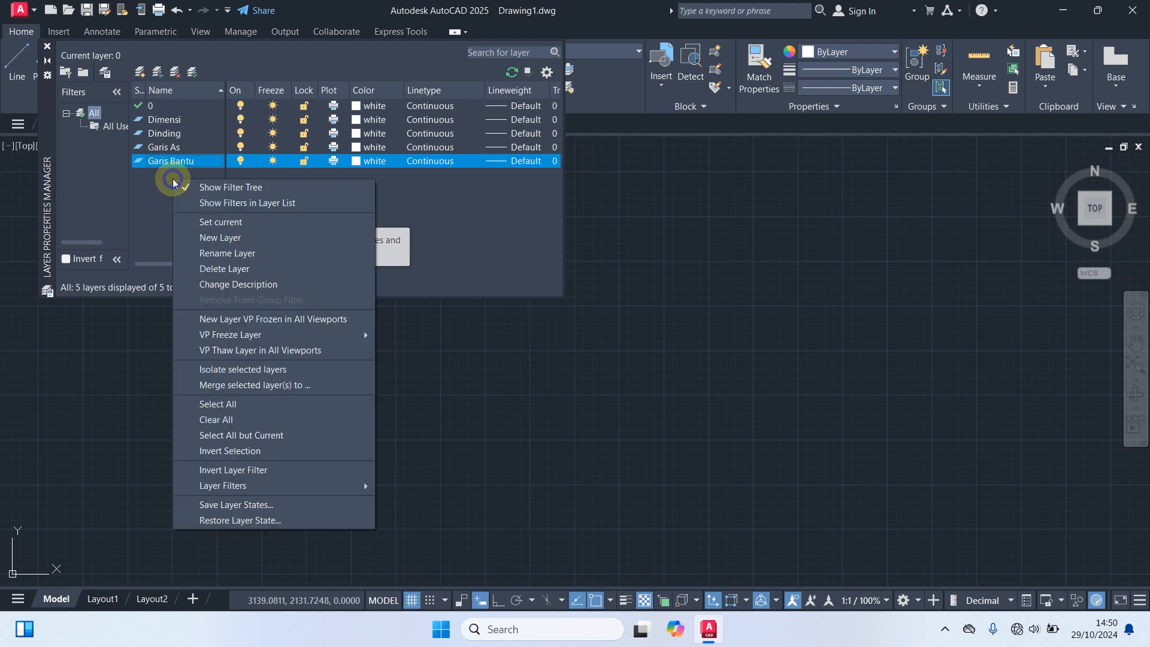
left_click(216, 237)
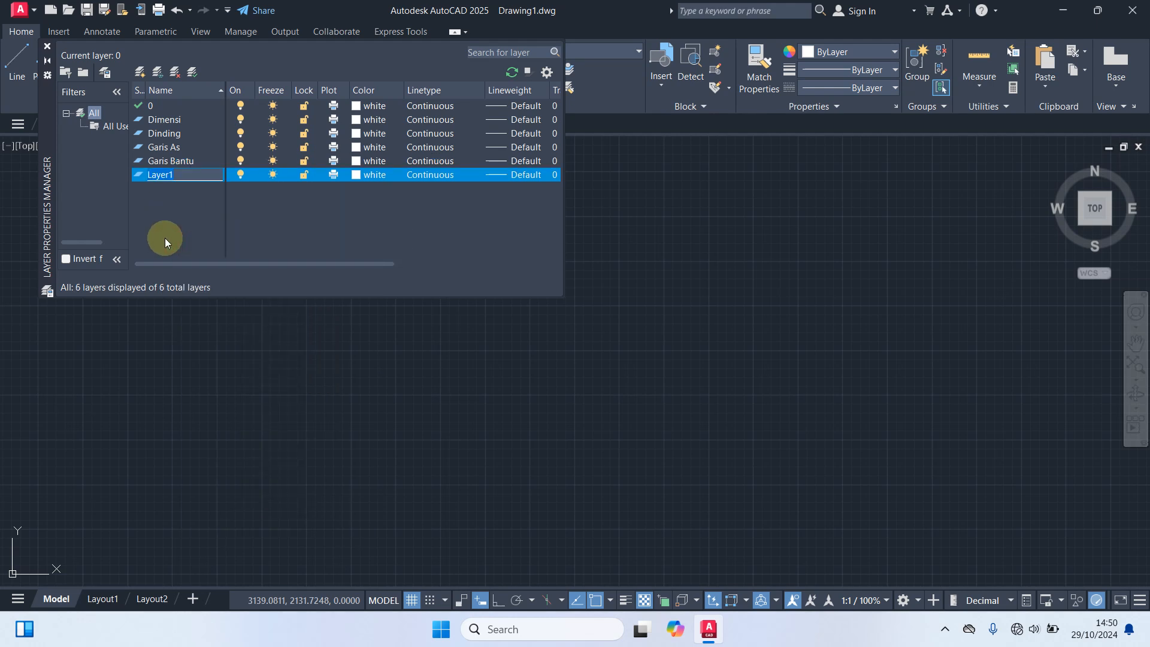
type("Kolom")
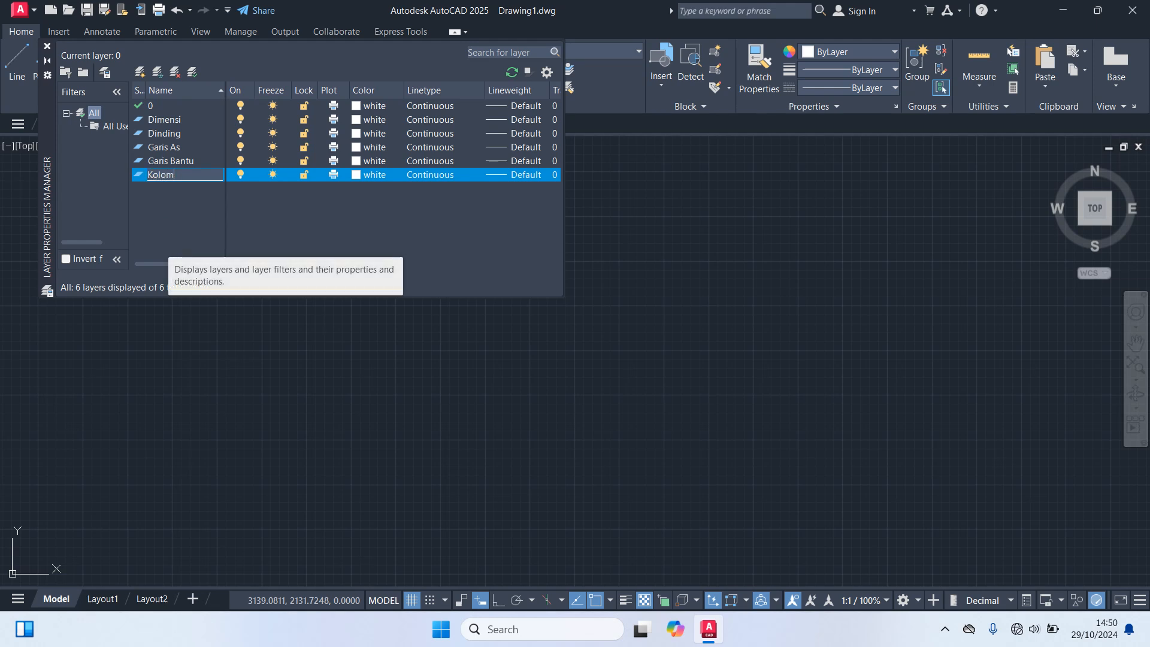
right_click(159, 195)
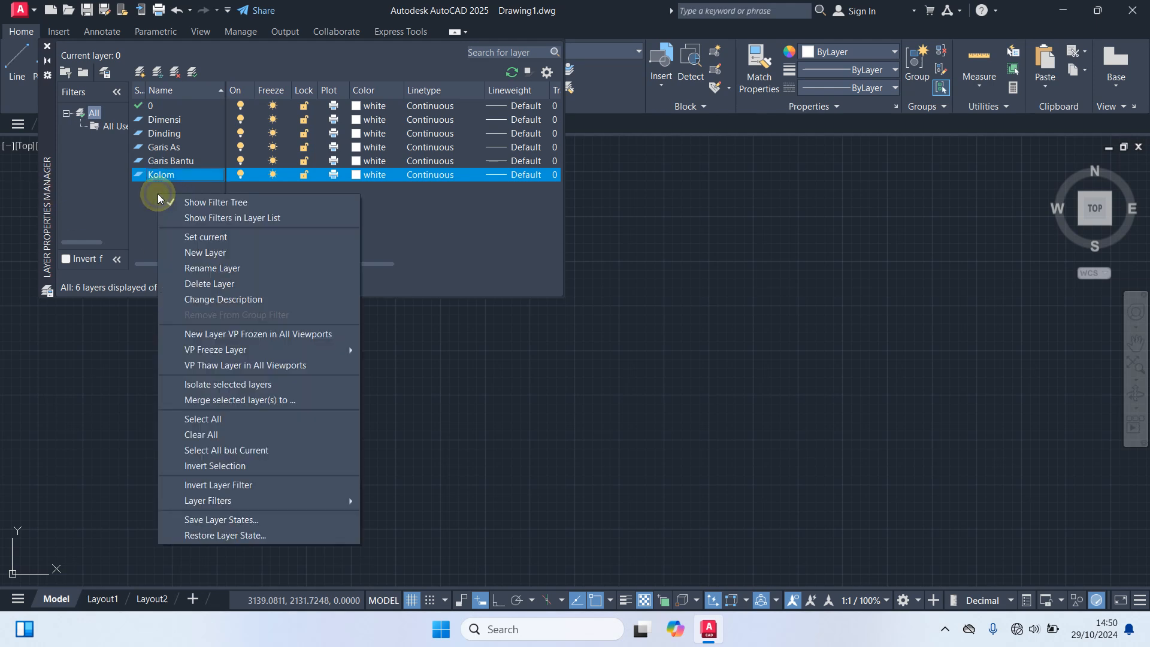
left_click(214, 254)
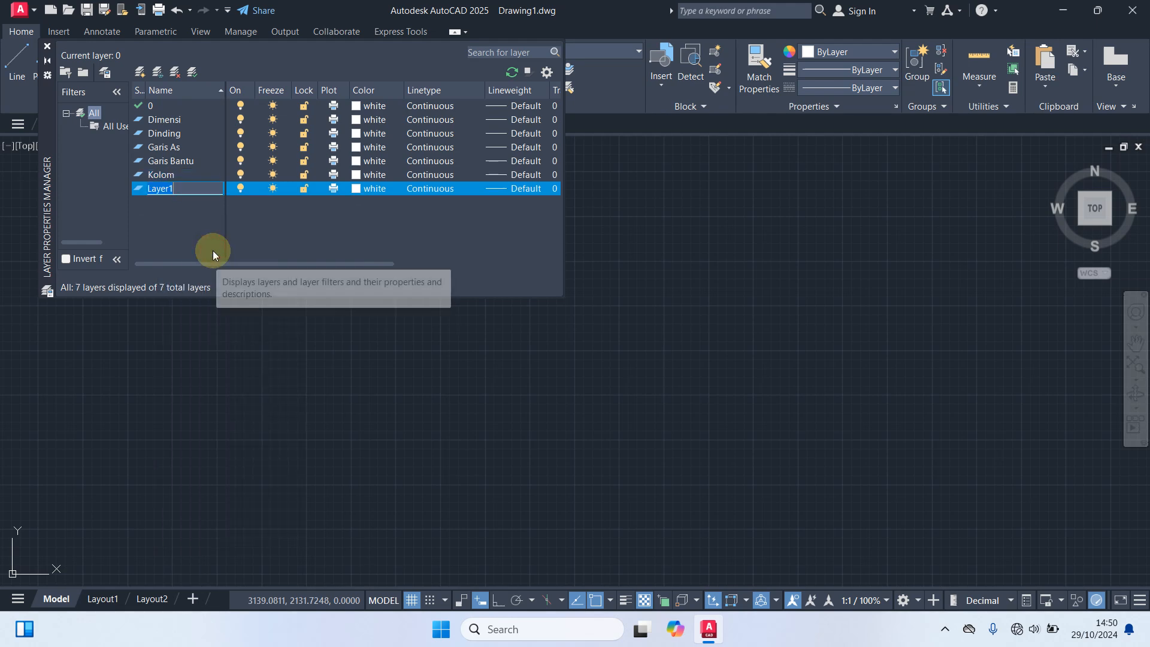
type("P")
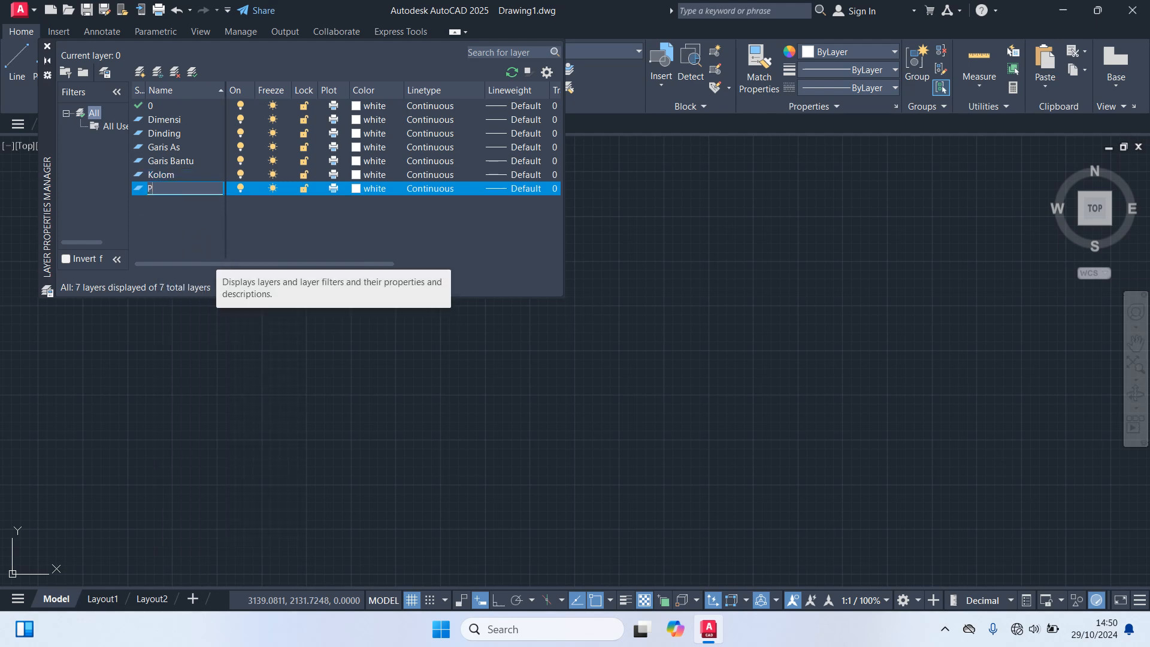
type("intu & Jendela")
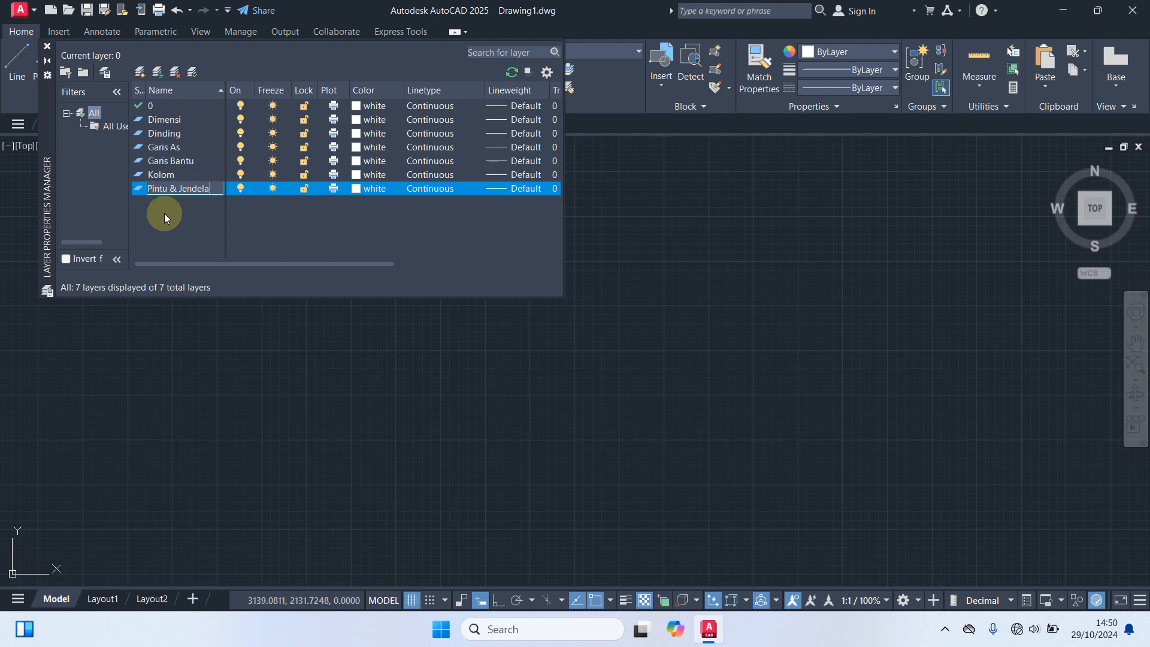
Step: Create one more layer named Teks
right_click(158, 207)
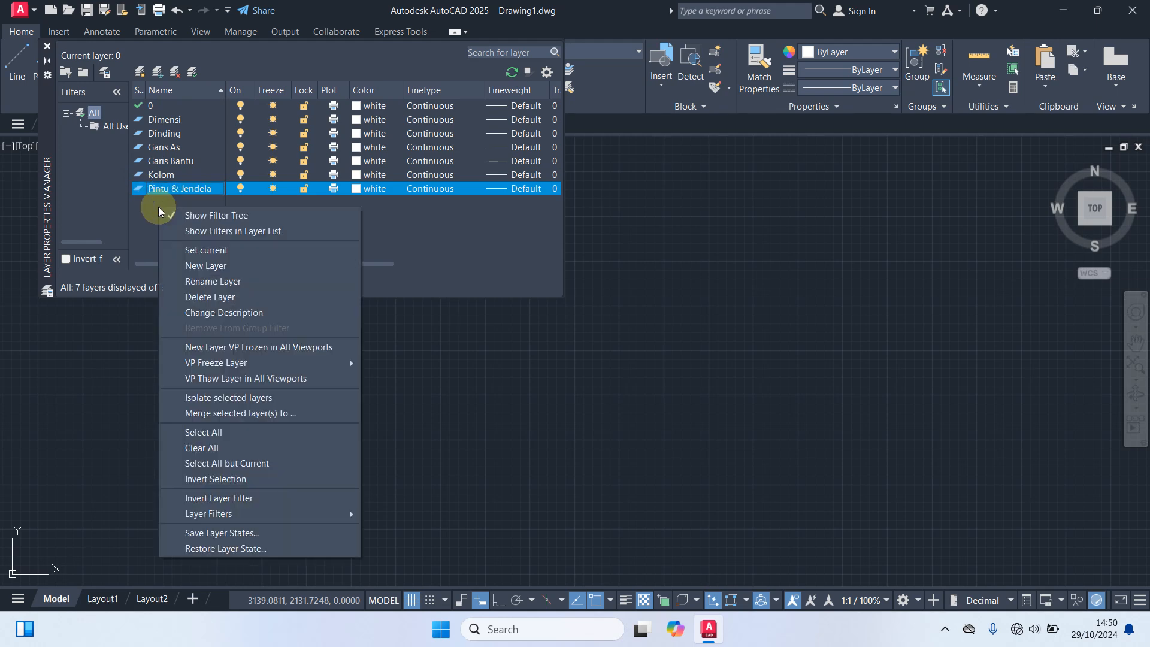
left_click(205, 266)
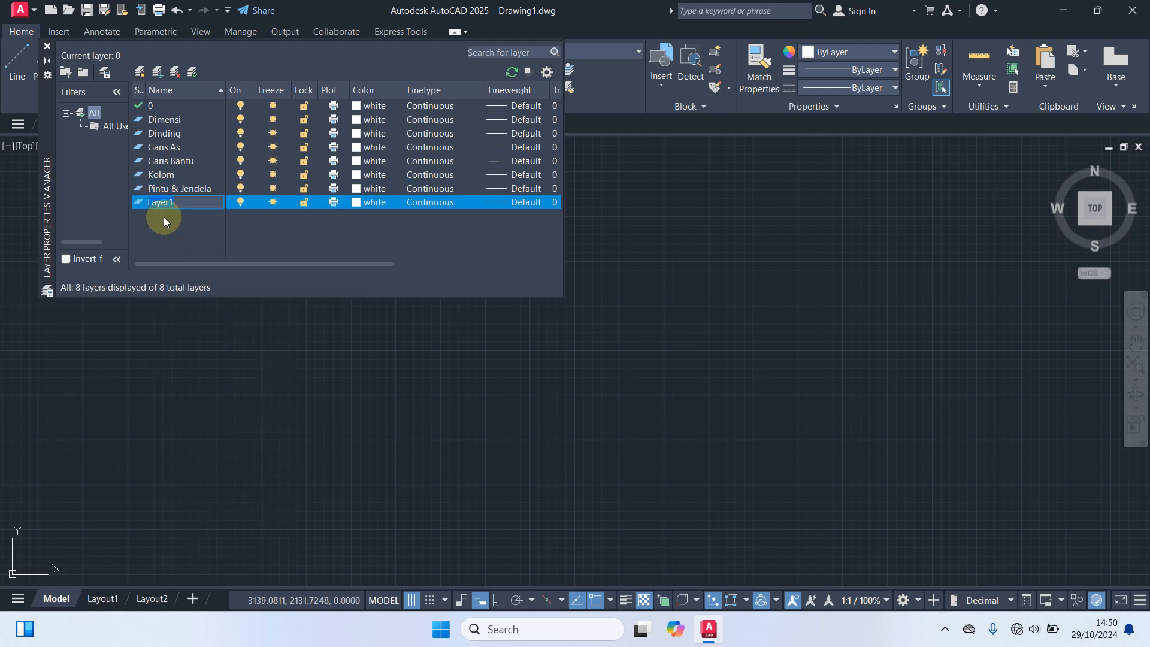
type("Teks")
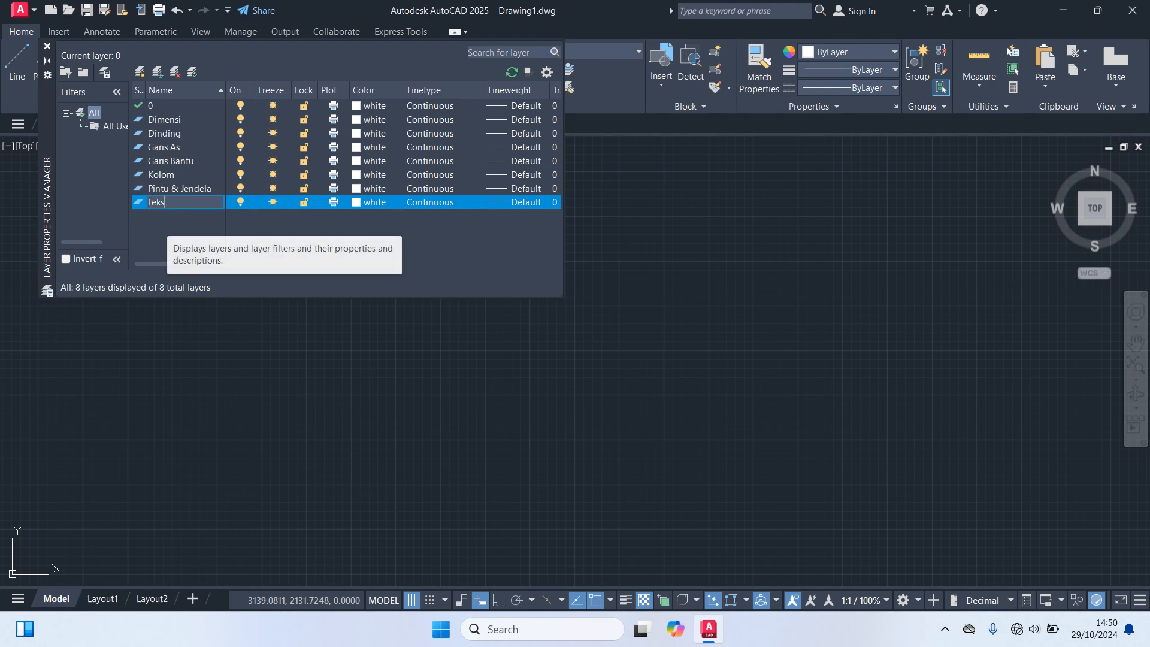
Step: Set the colour of the Garis As layer to red
left_click(170, 149)
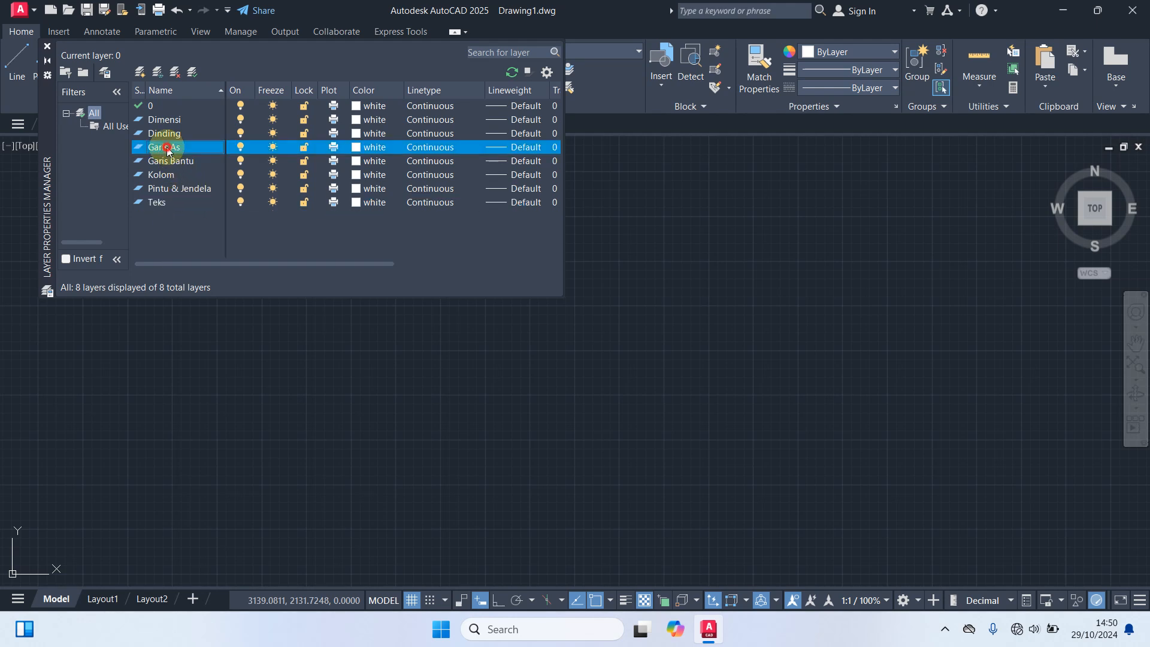
left_click(359, 148)
left_click(450, 343)
left_click(556, 429)
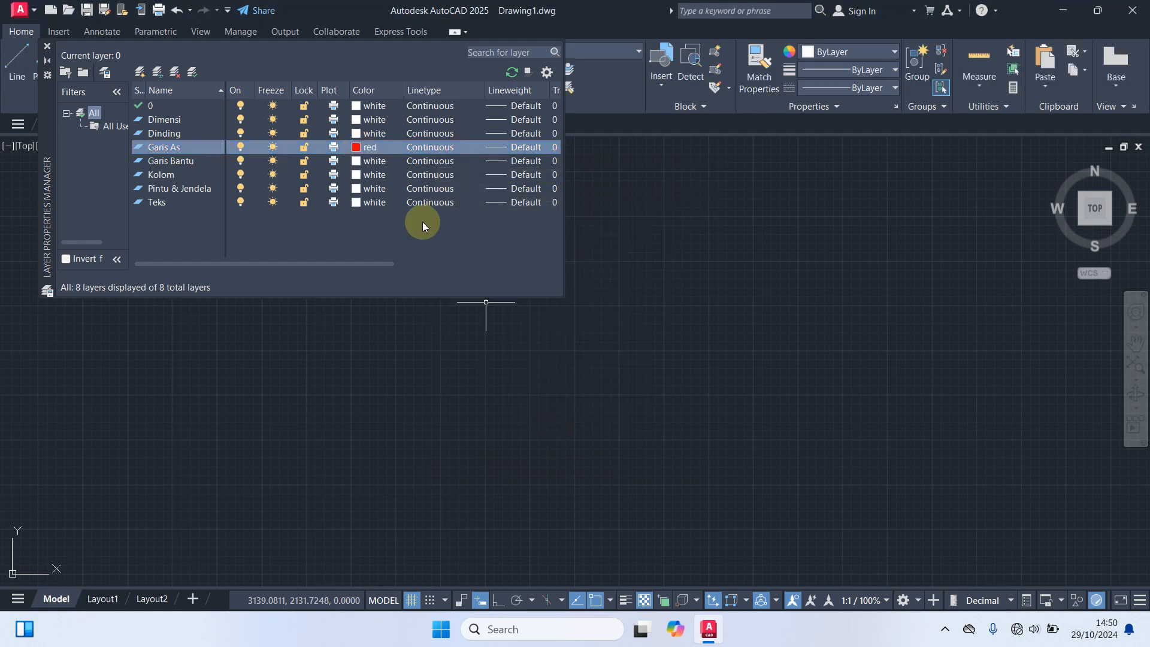
Step: Load the ACAD_ISO02W100 linetype and assign it to the Garis As layer
left_click(418, 148)
left_click(606, 392)
left_click(451, 282)
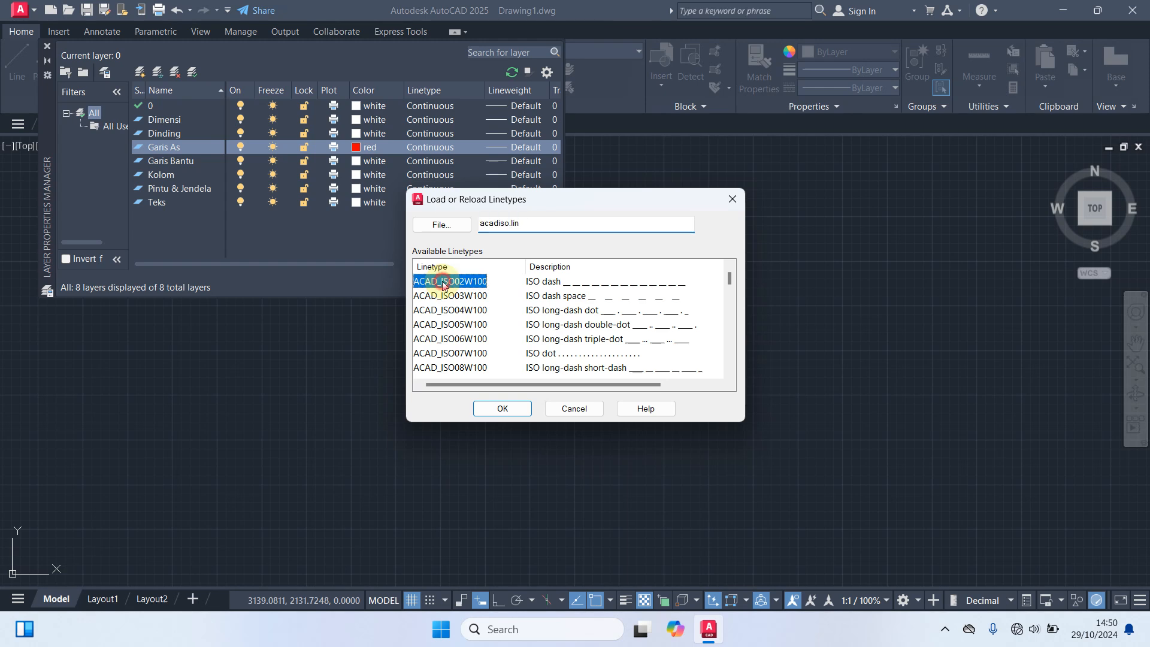
left_click(507, 410)
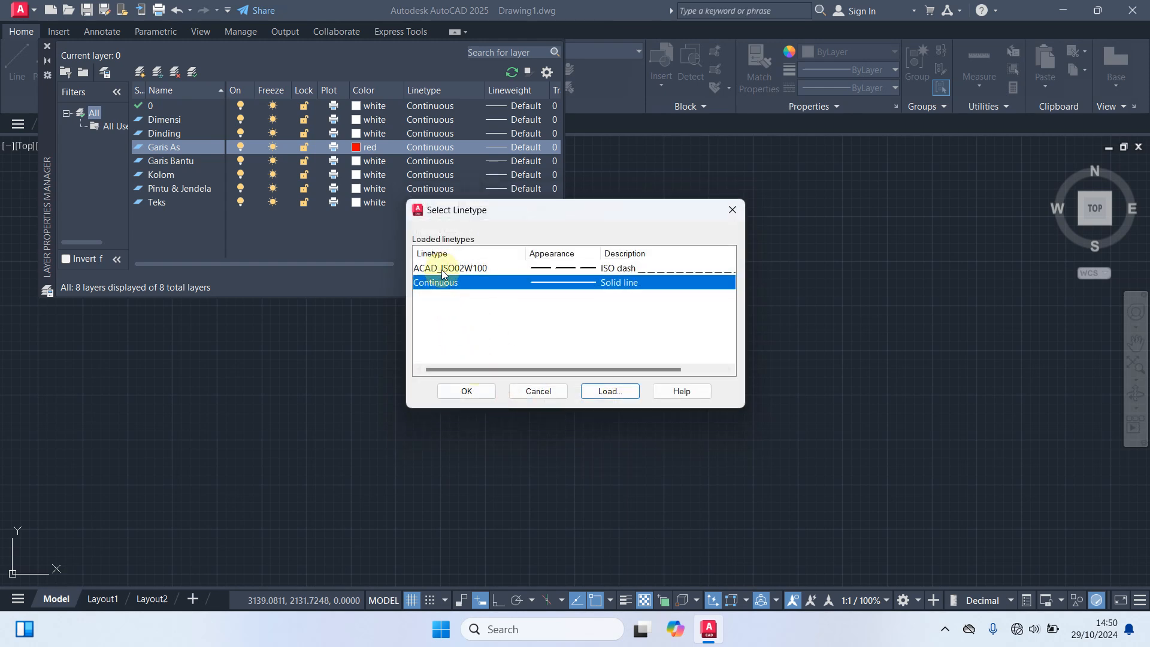
left_click(443, 268)
left_click(467, 391)
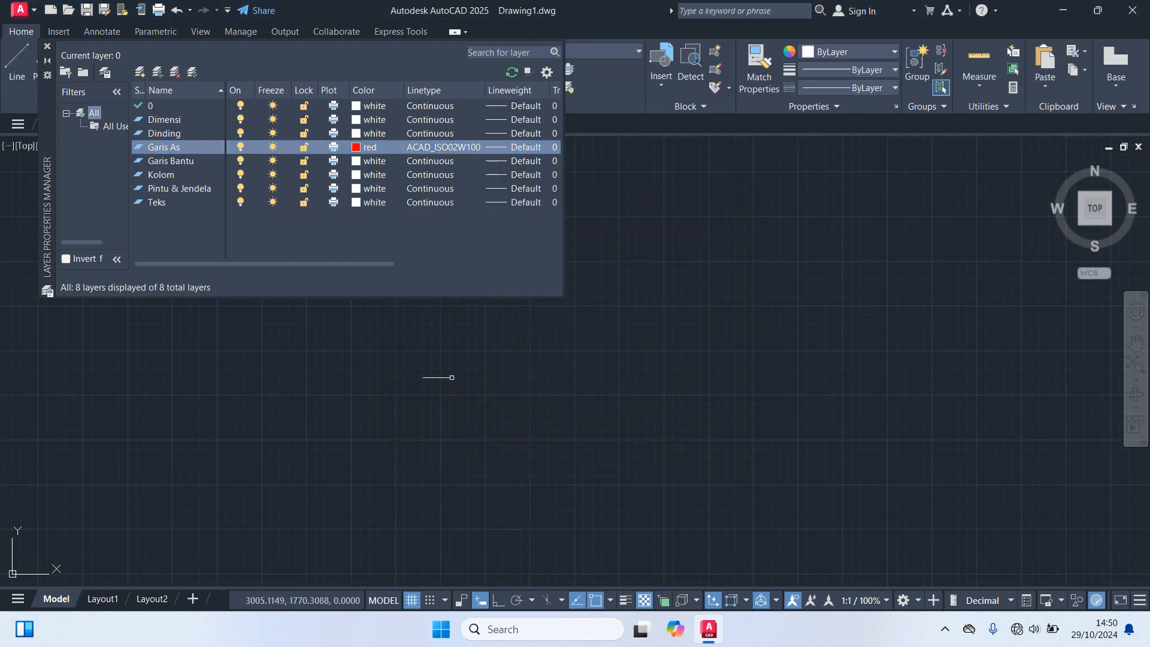
Step: Set the Garis Bantu layer's colour to magenta and the Kolom layer's colour to cyan
left_click(173, 162)
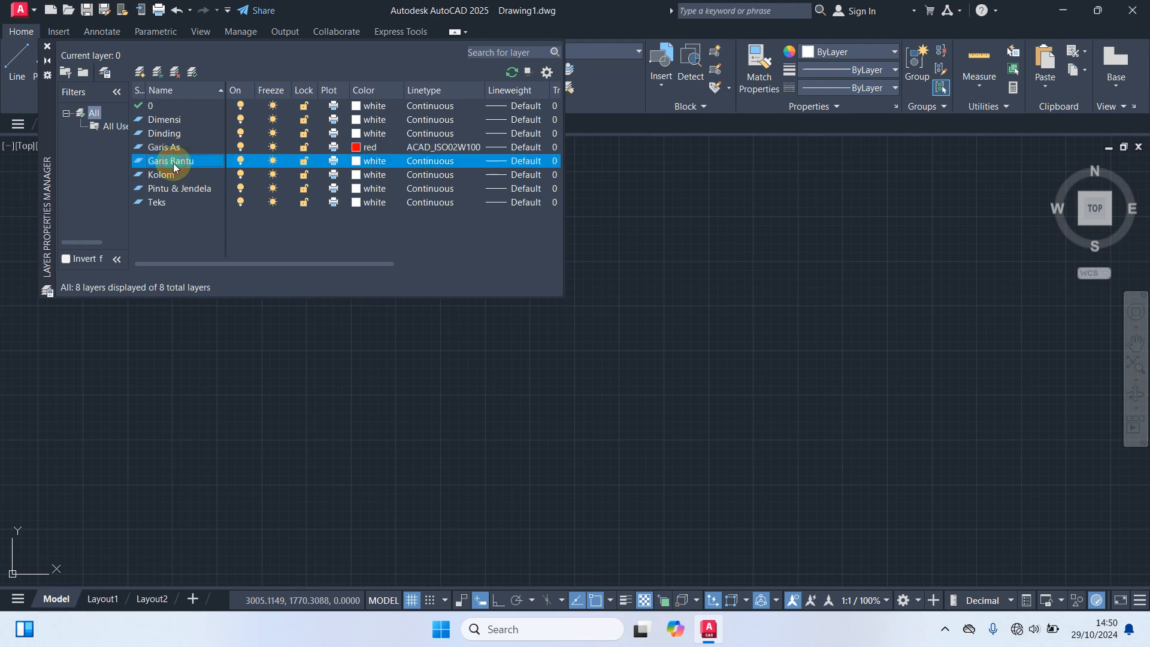
left_click(358, 161)
left_click(520, 348)
left_click(557, 428)
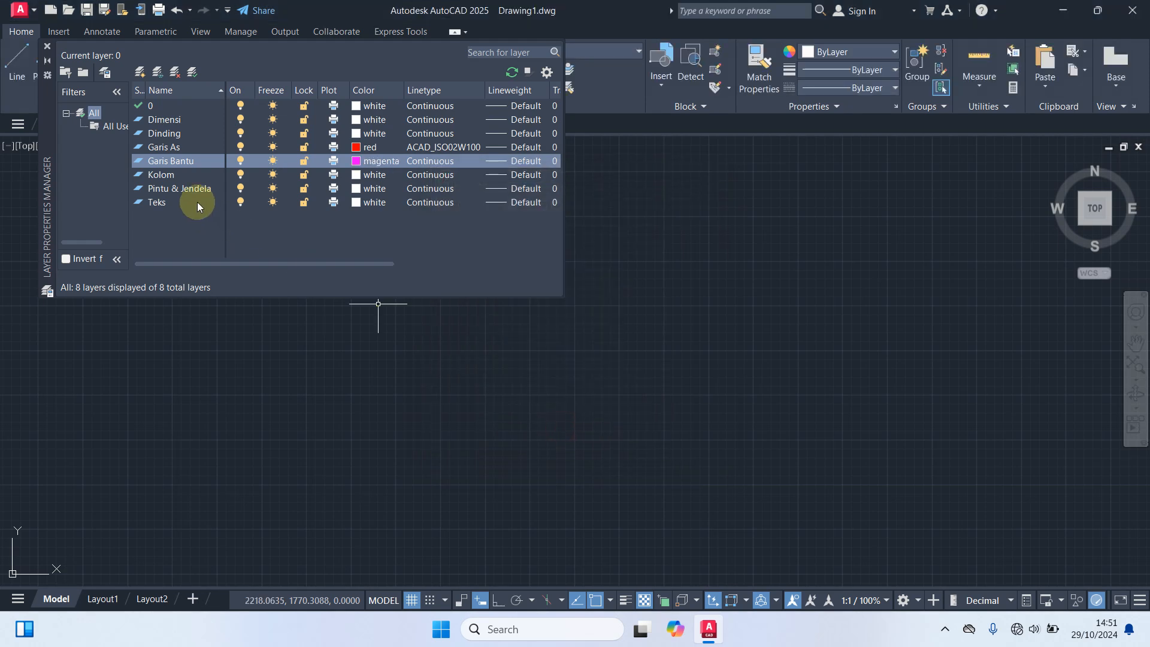
left_click(167, 177)
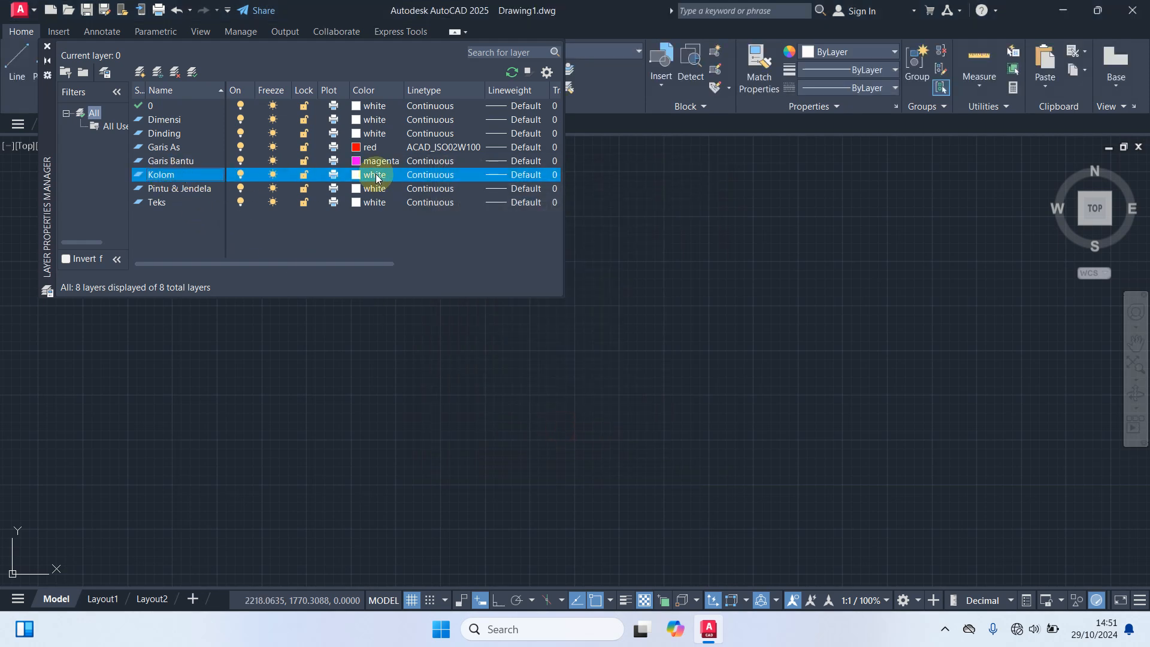
left_click(357, 175)
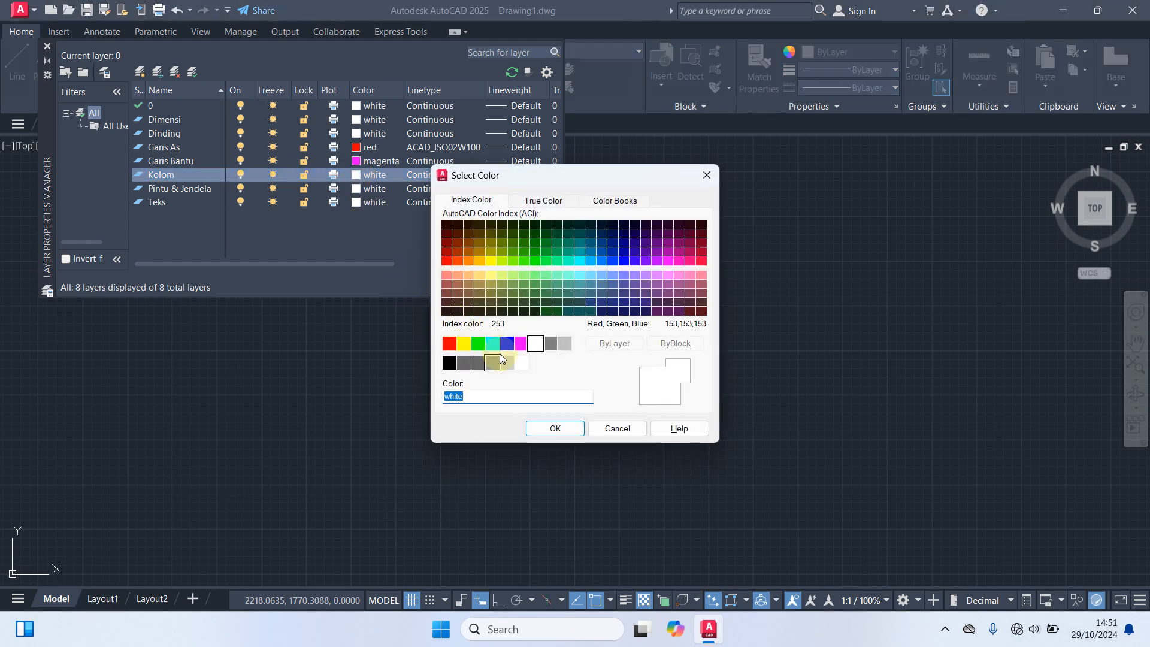
left_click(494, 347)
left_click(557, 429)
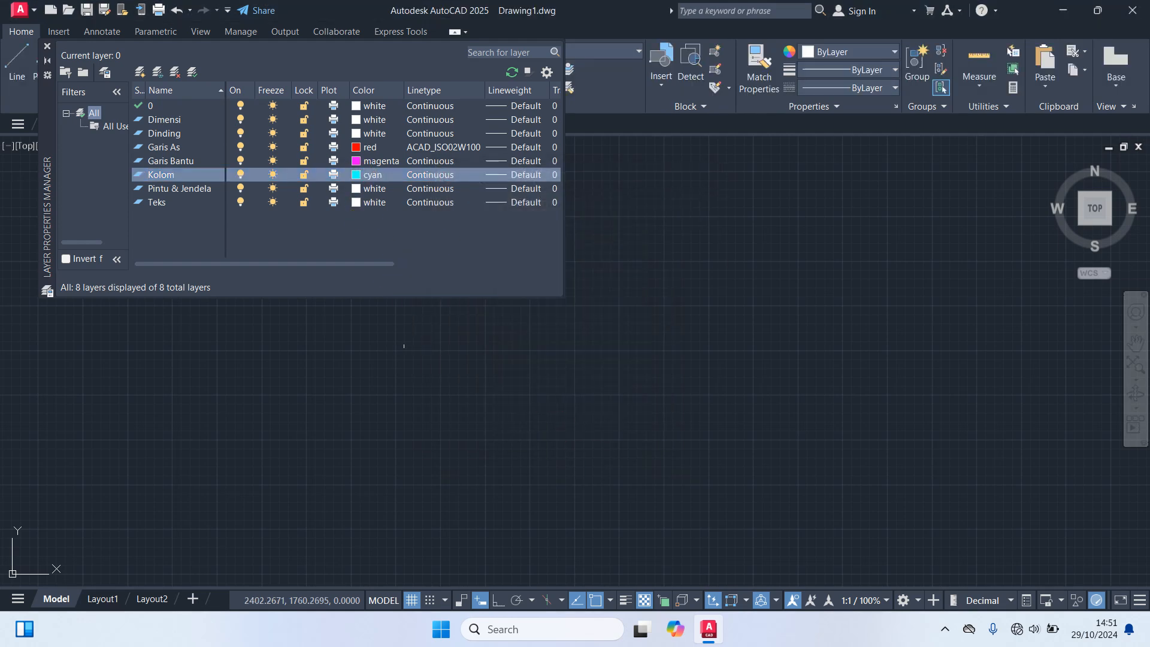
Step: Set the Pintu & Jendela layer's colour to index colour 61 and close the layer manager
left_click(174, 188)
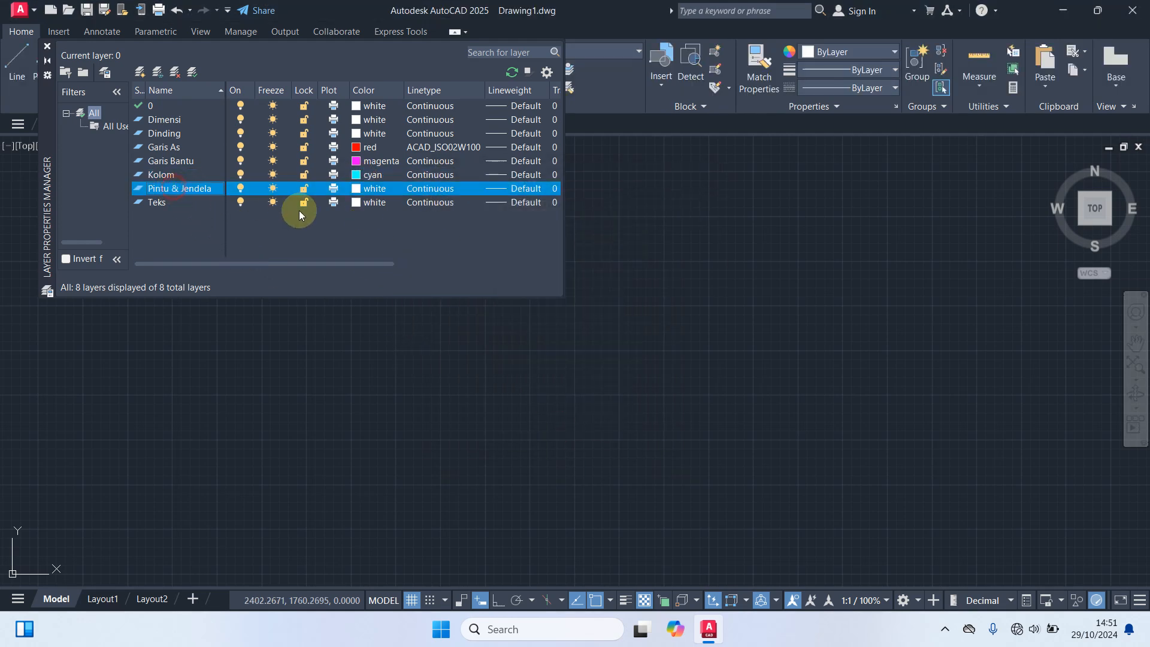
left_click(357, 189)
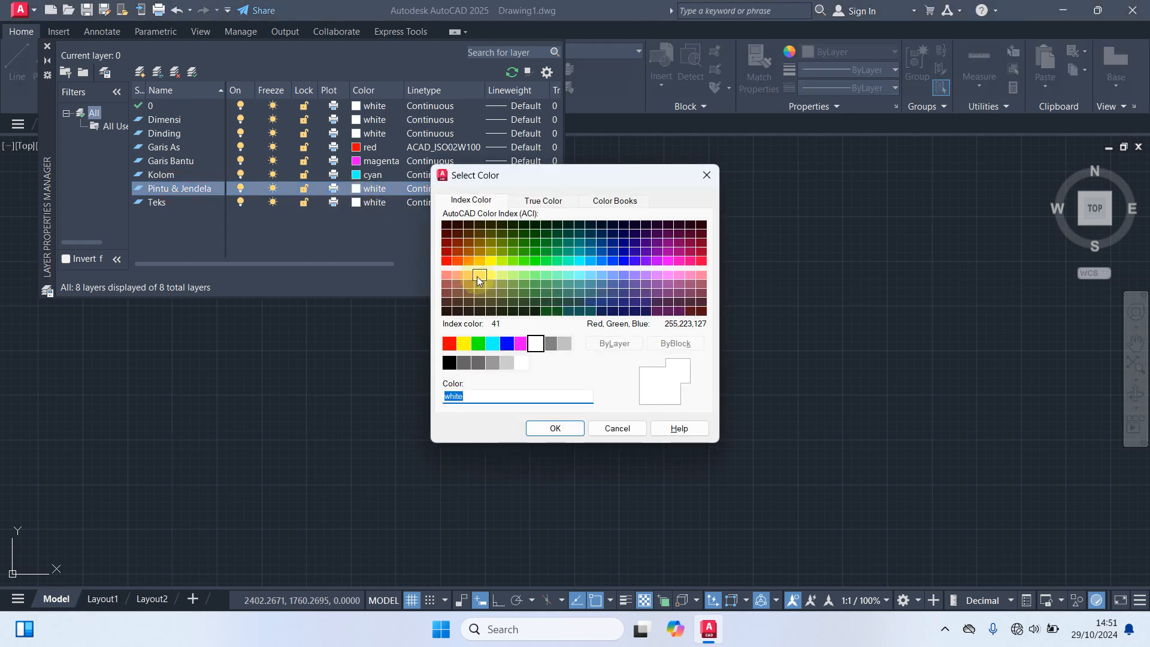
left_click(503, 277)
left_click(555, 427)
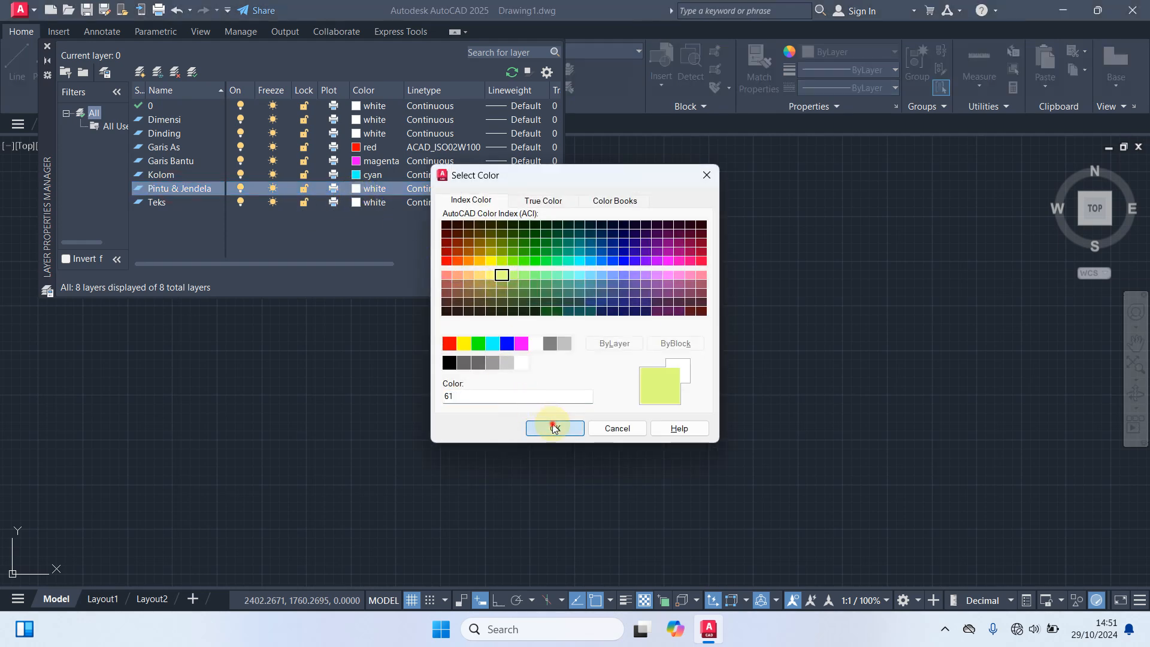
left_click(49, 46)
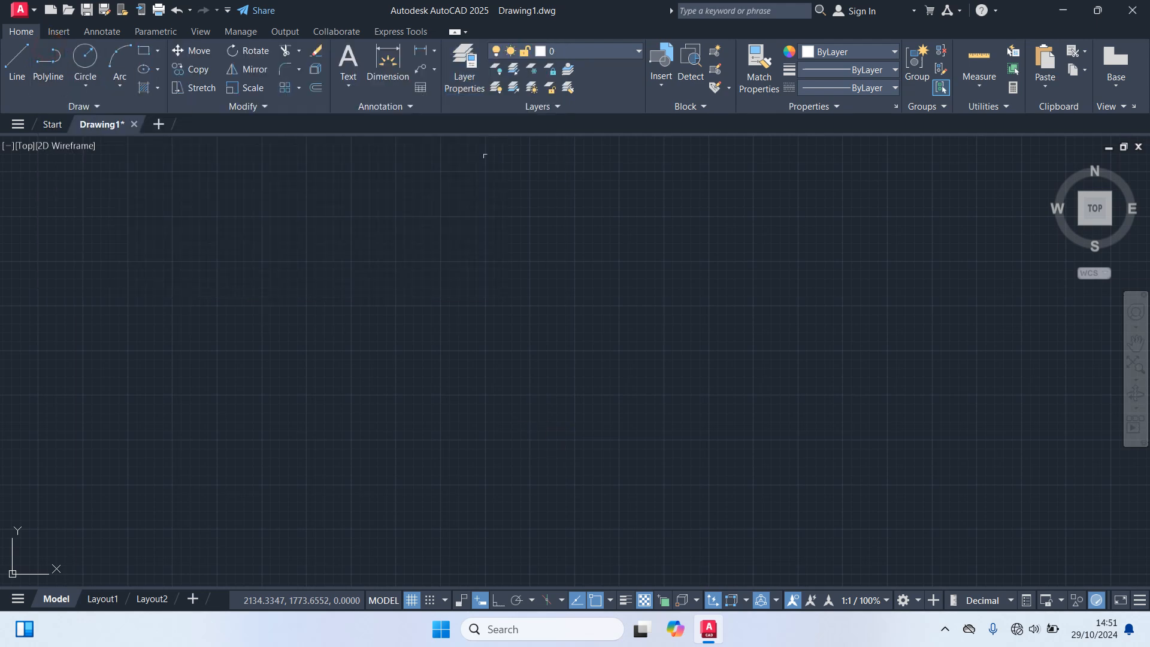
Step: Make Garis As the current layer and draw a tall rectangle 700 units wide, extending upward from its first corner
left_click(589, 50)
left_click(578, 121)
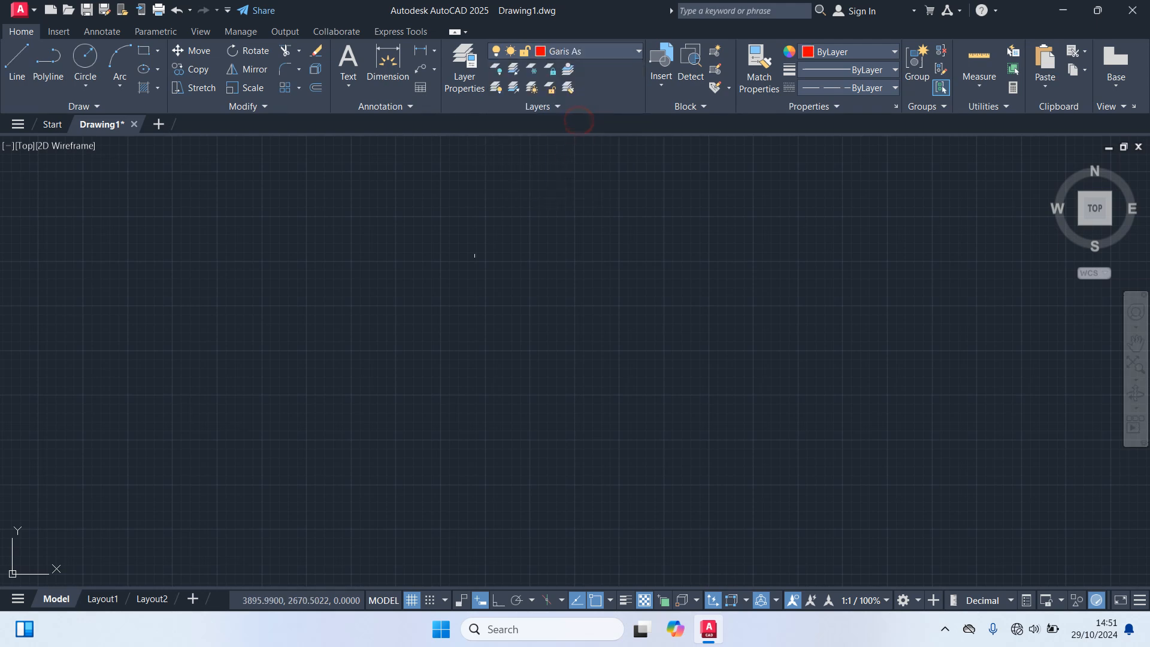
type("rec")
key("Return")
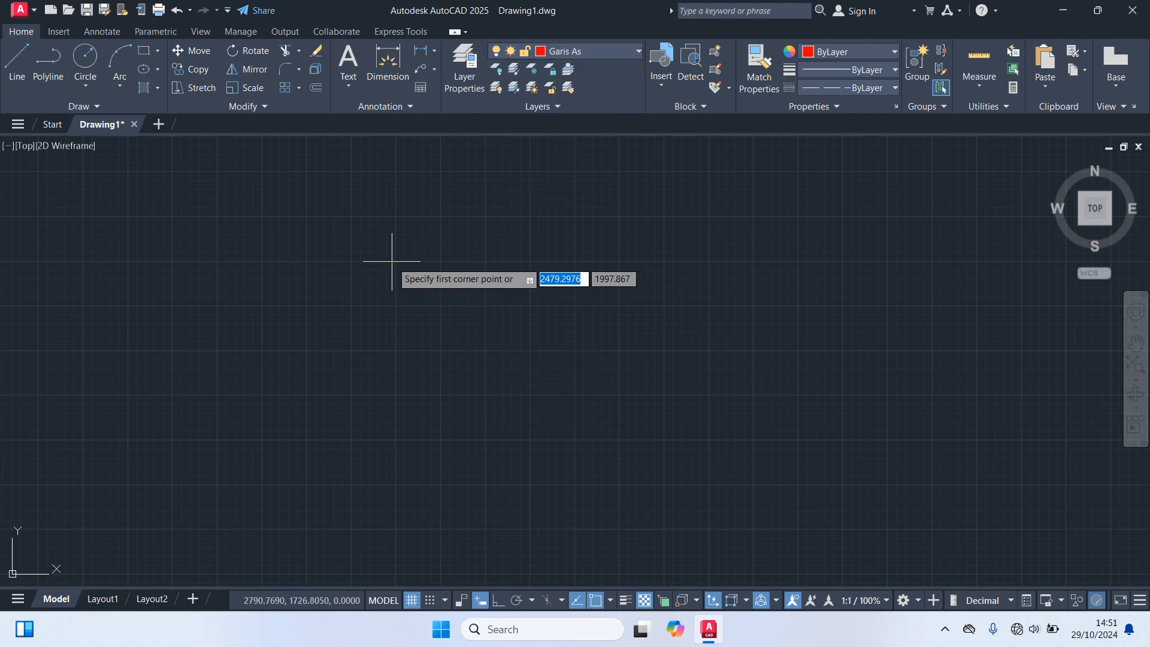
left_click(391, 246)
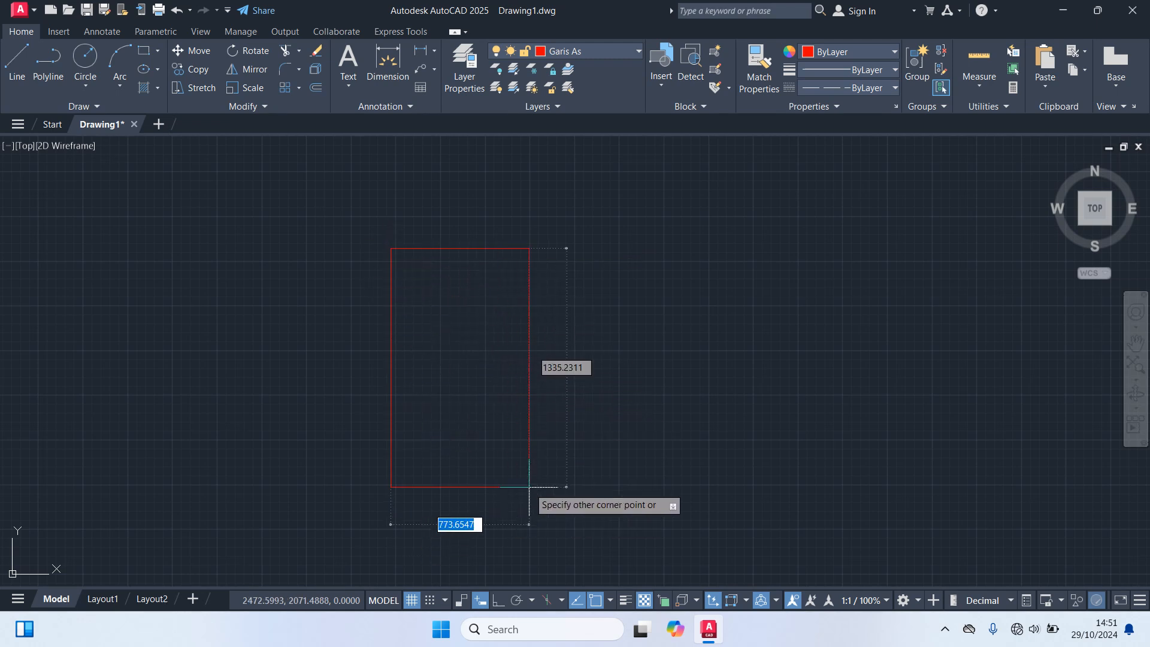
type("700")
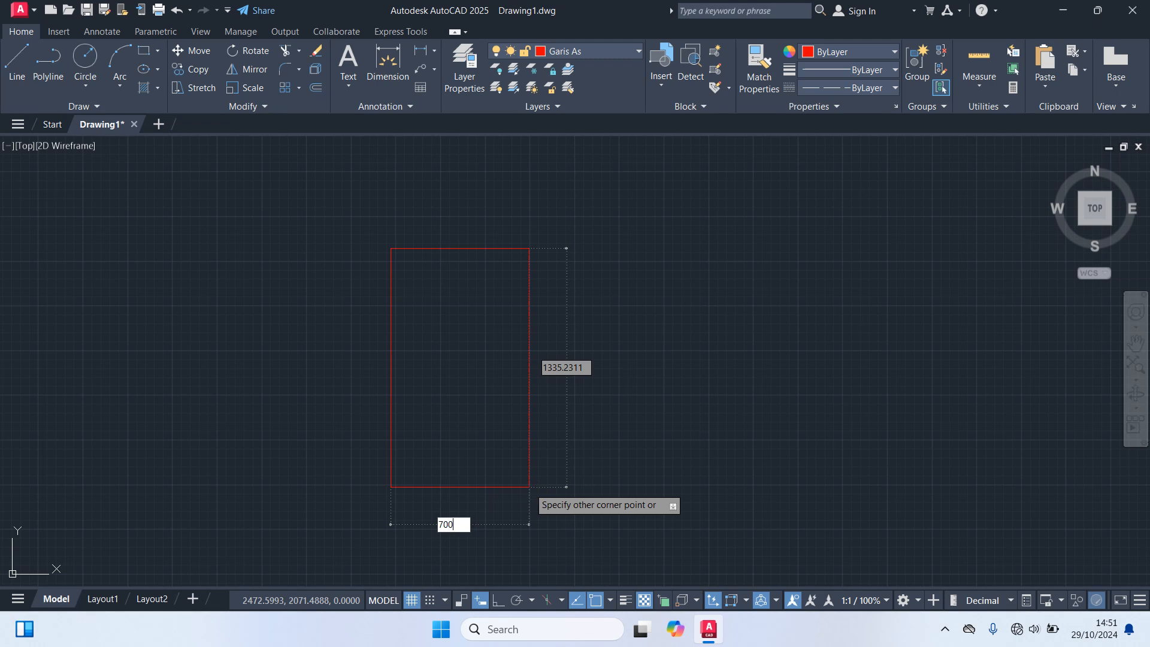
key("Tab")
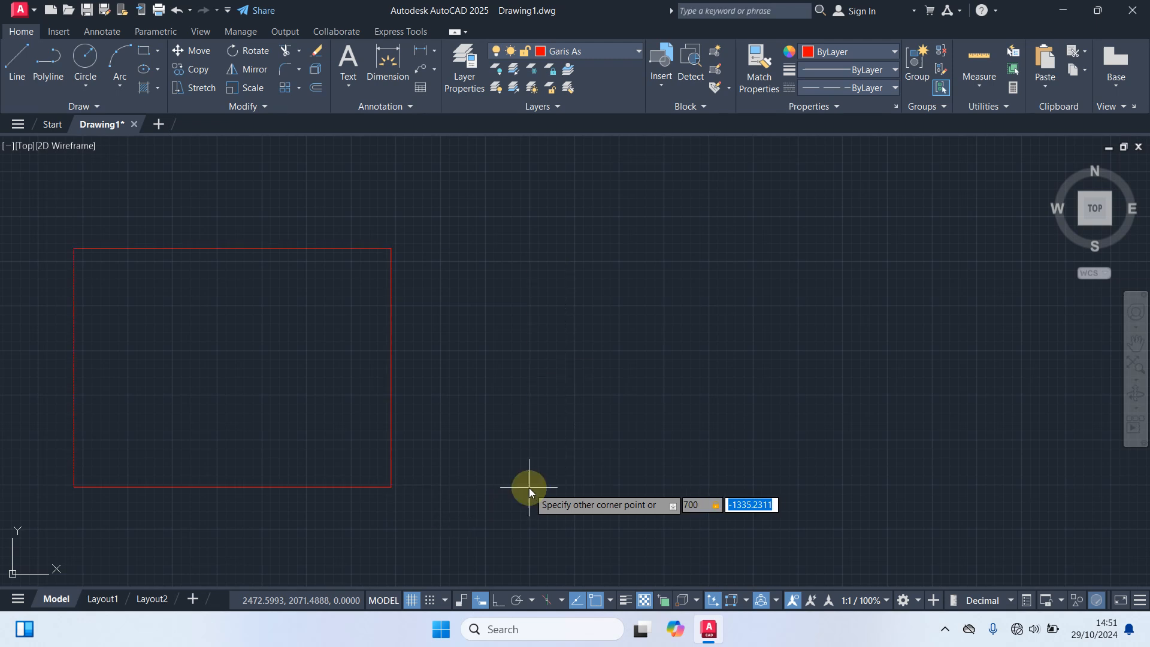
type("-1500")
key("Return")
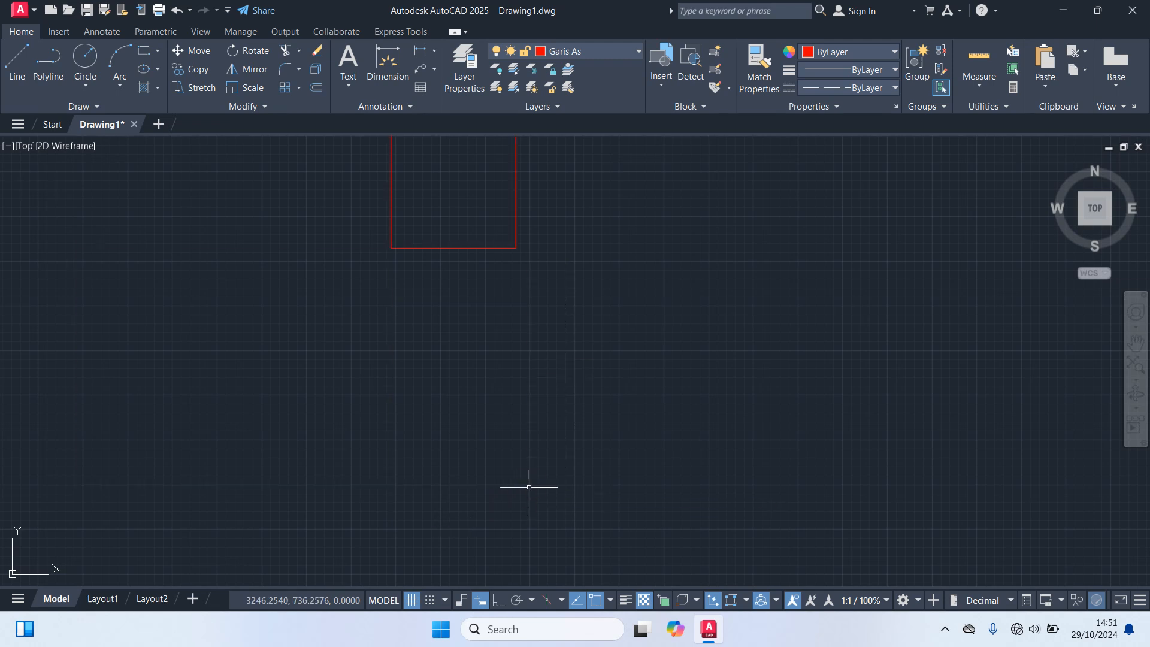
middle_click_drag(532, 263, 570, 504)
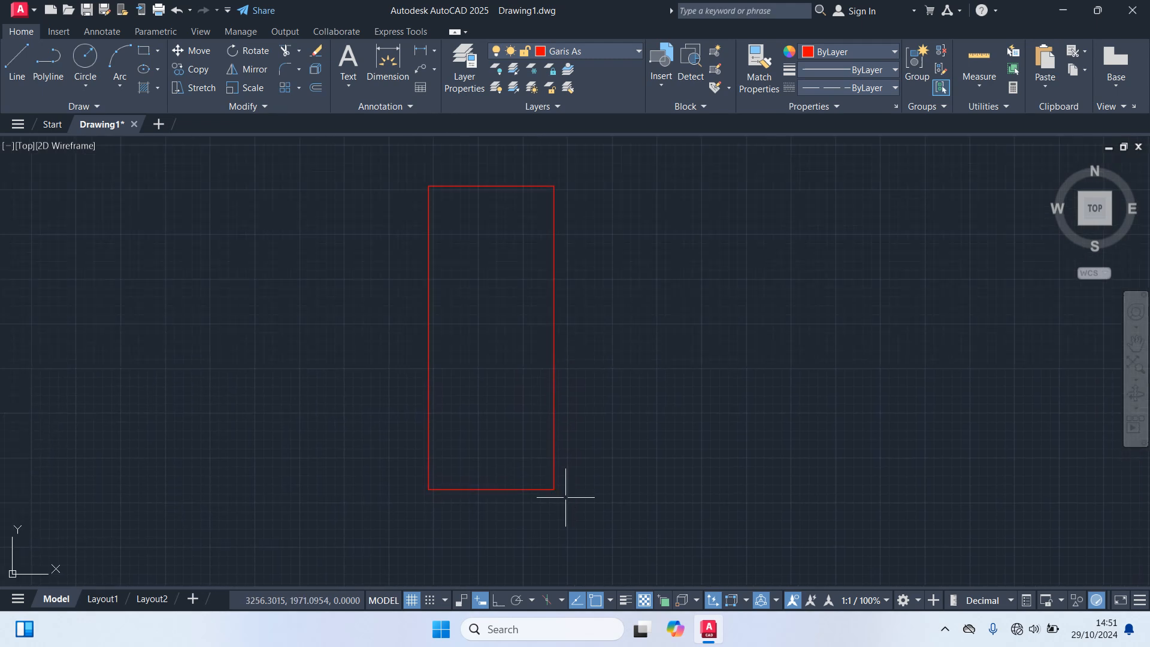
Step: Explode the rectangle into separate lines
left_click(553, 398)
type("x")
key("Return")
Step: Offset the rectangle's left edge 150 units inward
type("o")
key("Return")
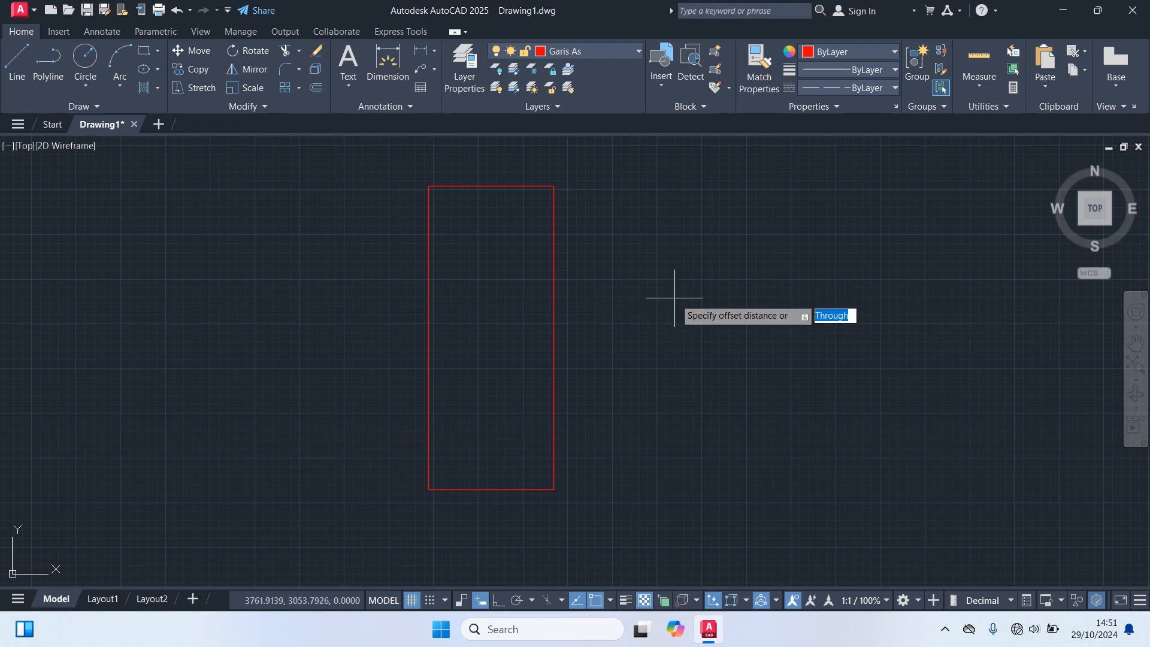
type("150")
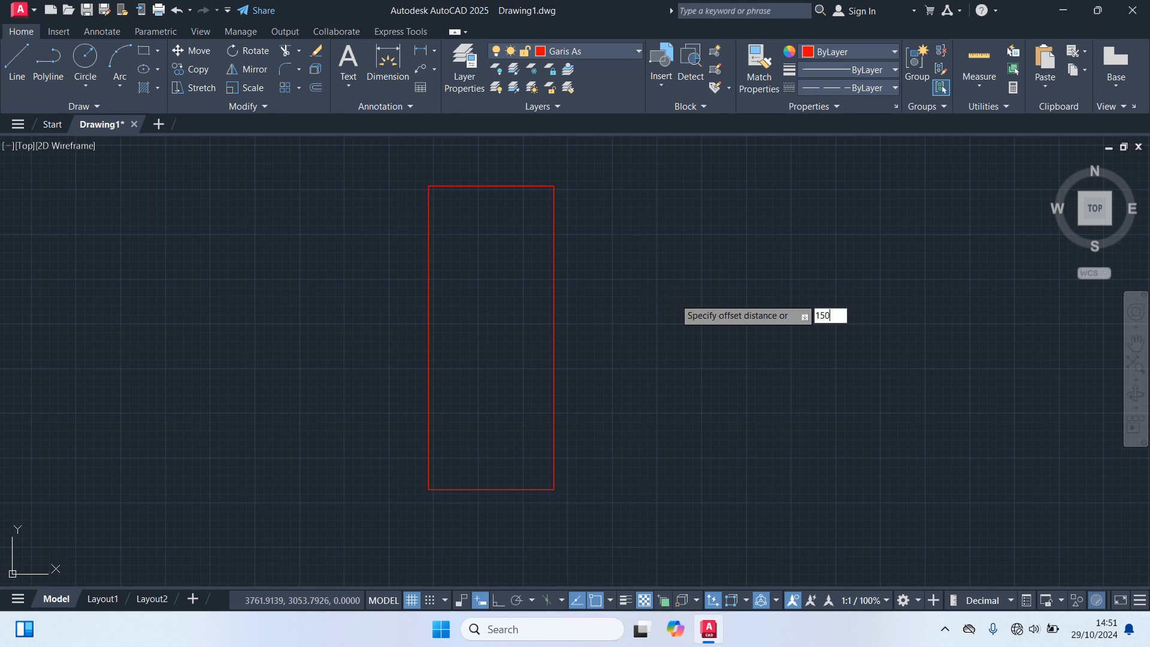
key("Return")
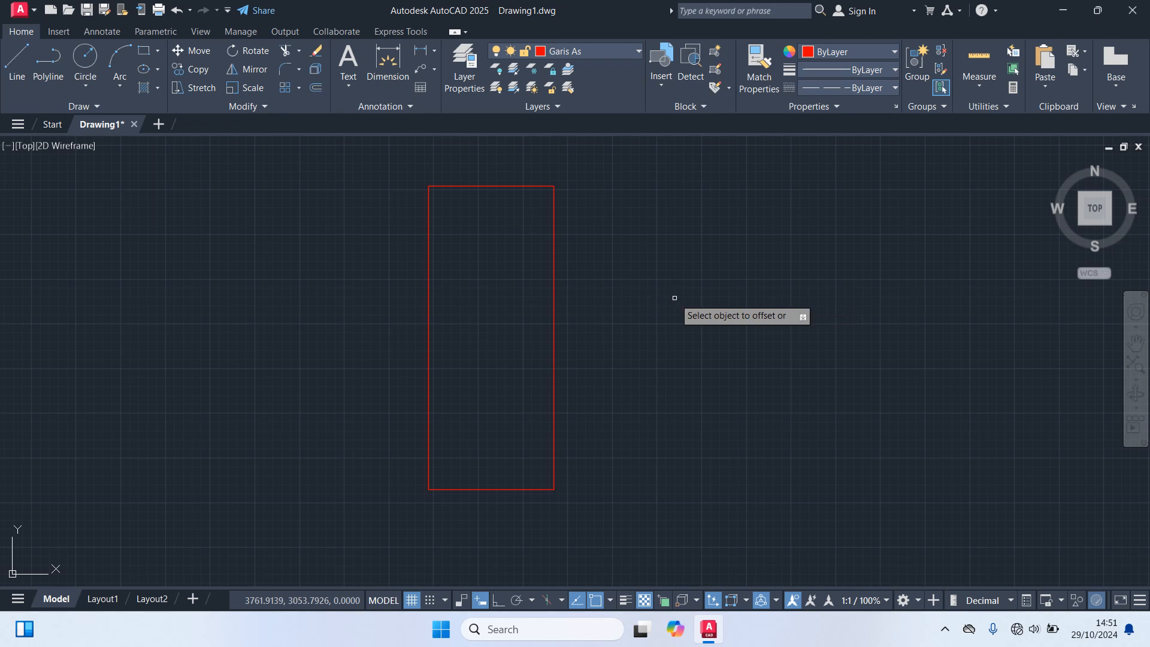
left_click(429, 234)
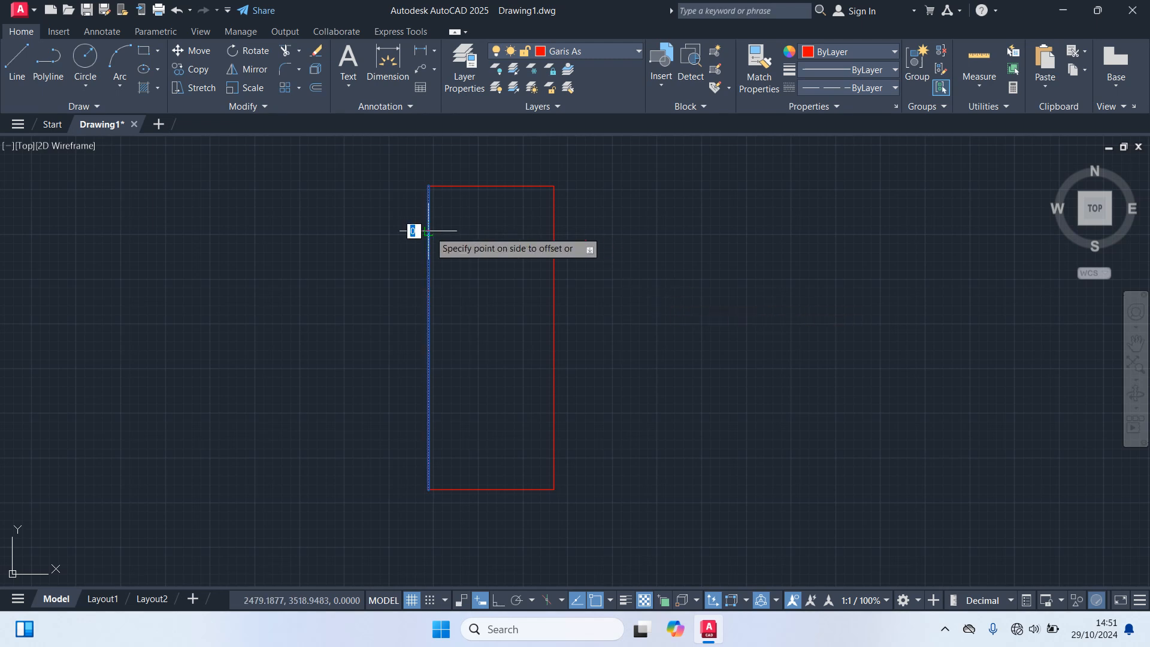
left_click(470, 222)
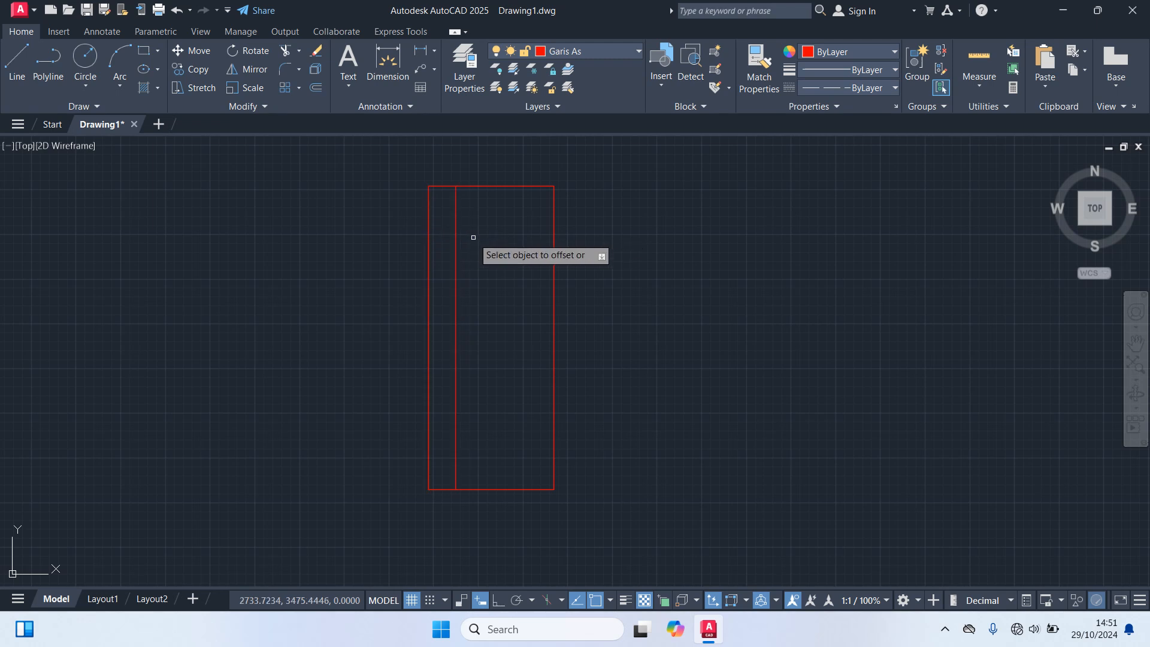
Step: Offset the inner vertical line 200 units to the right
key("Return")
key("Return")
type("100")
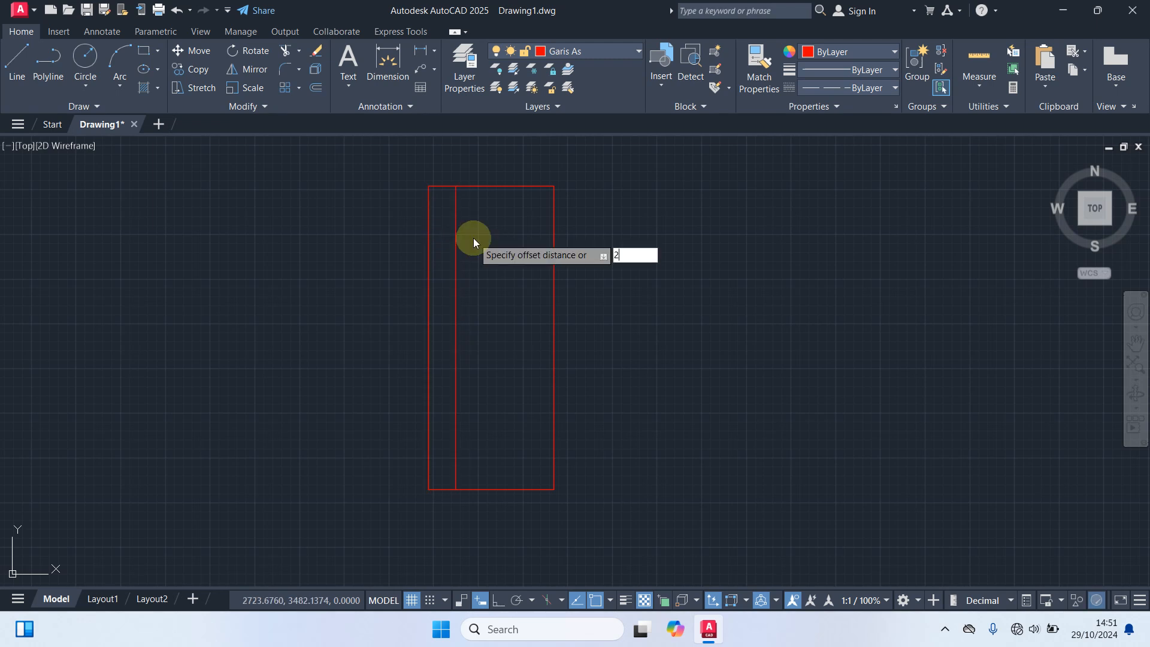
key("Return")
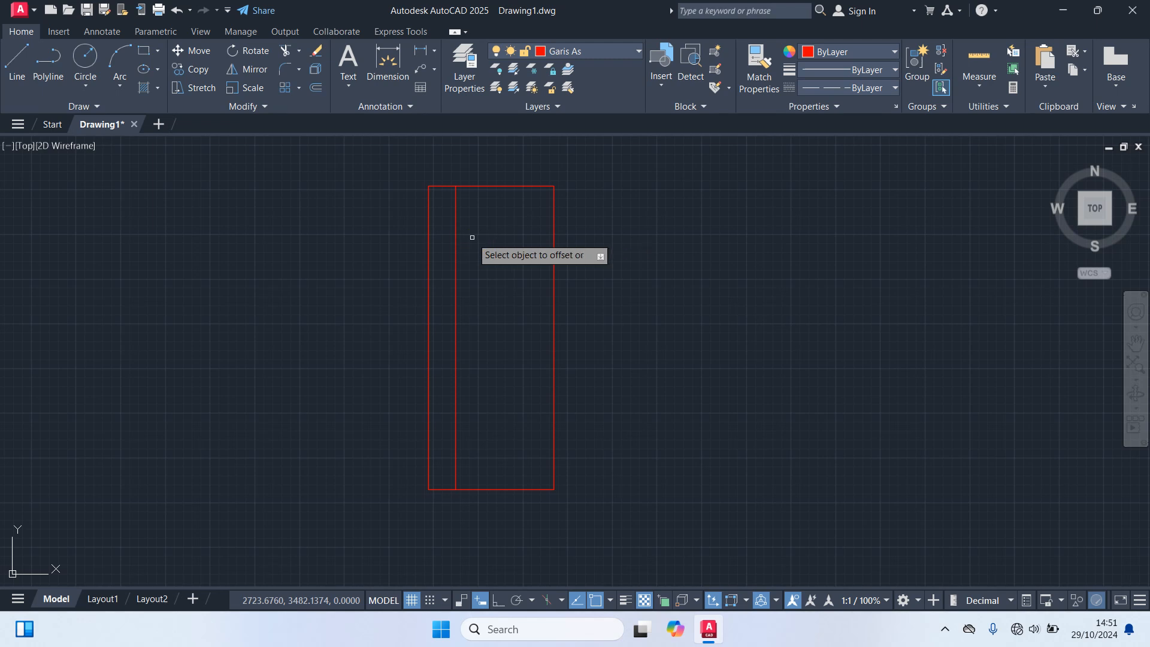
left_click(455, 225)
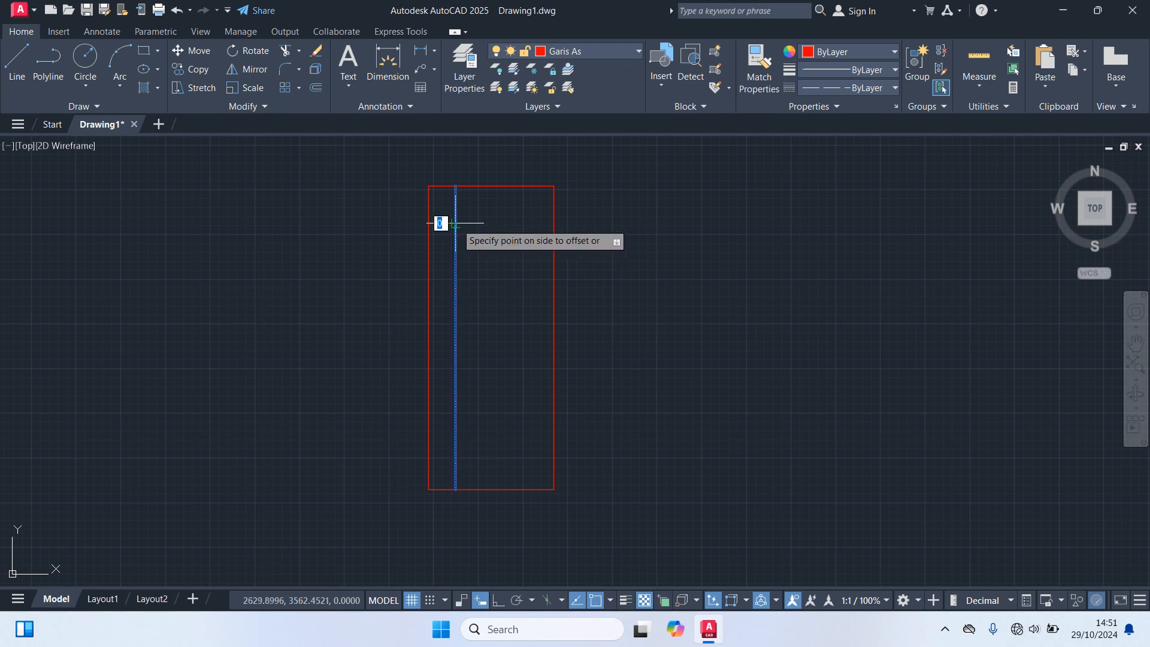
left_click(478, 233)
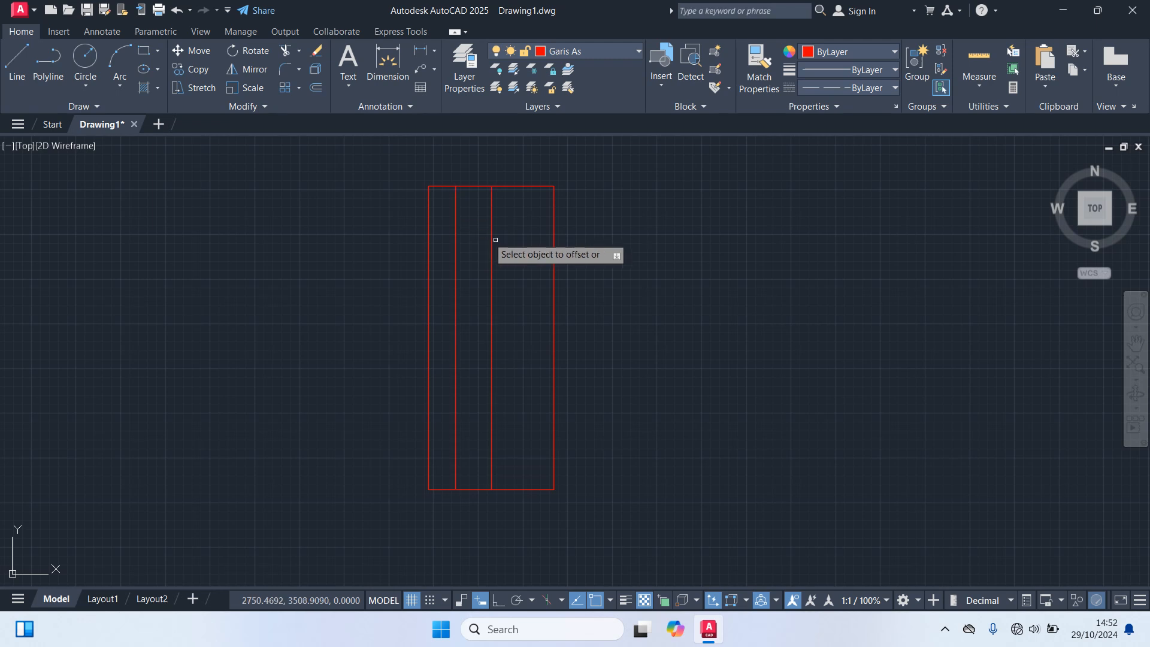
Step: Offset the rightmost inner vertical line 100 units to the right and end the Offset command
key("Return")
key("Return")
type("100")
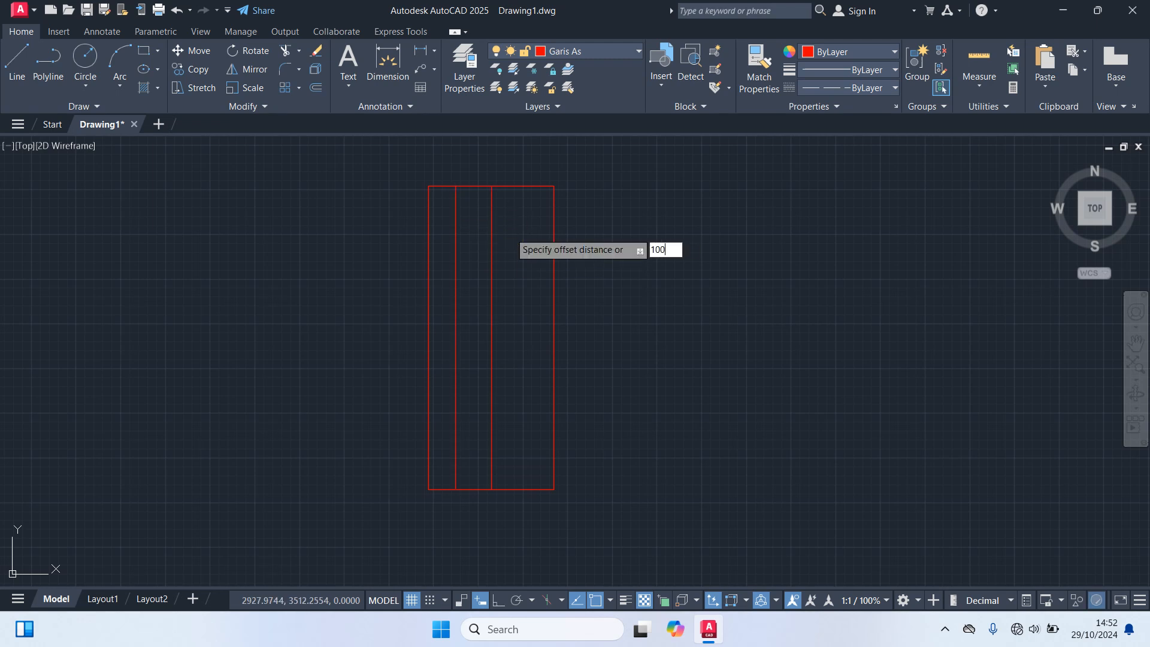
key("Return")
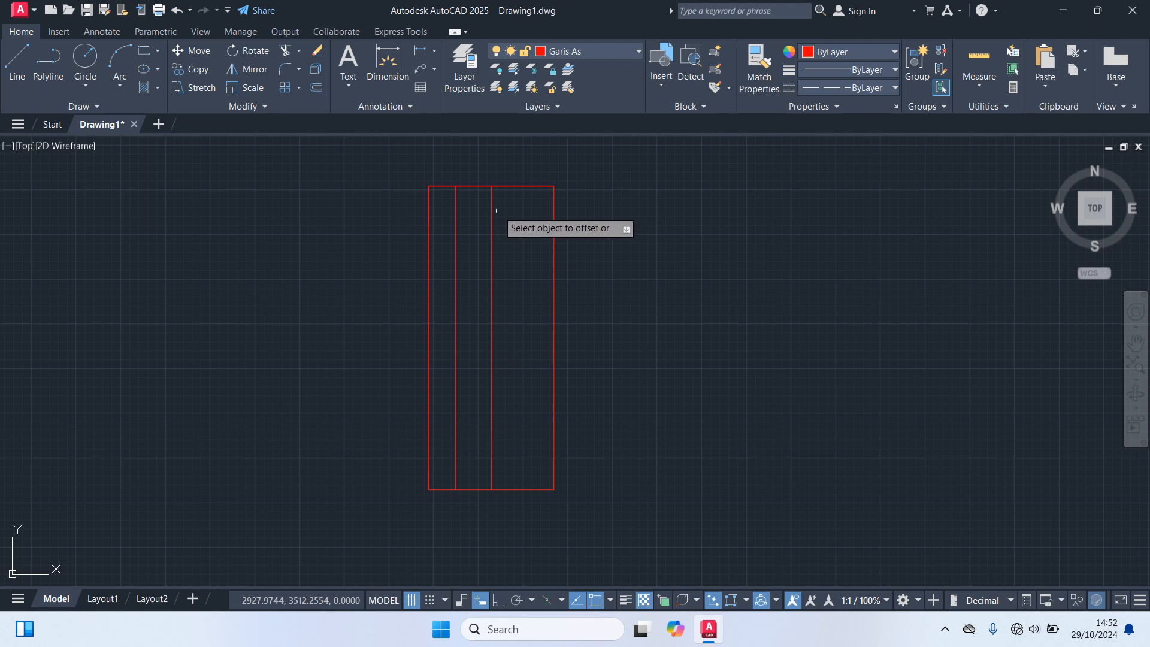
left_click(492, 215)
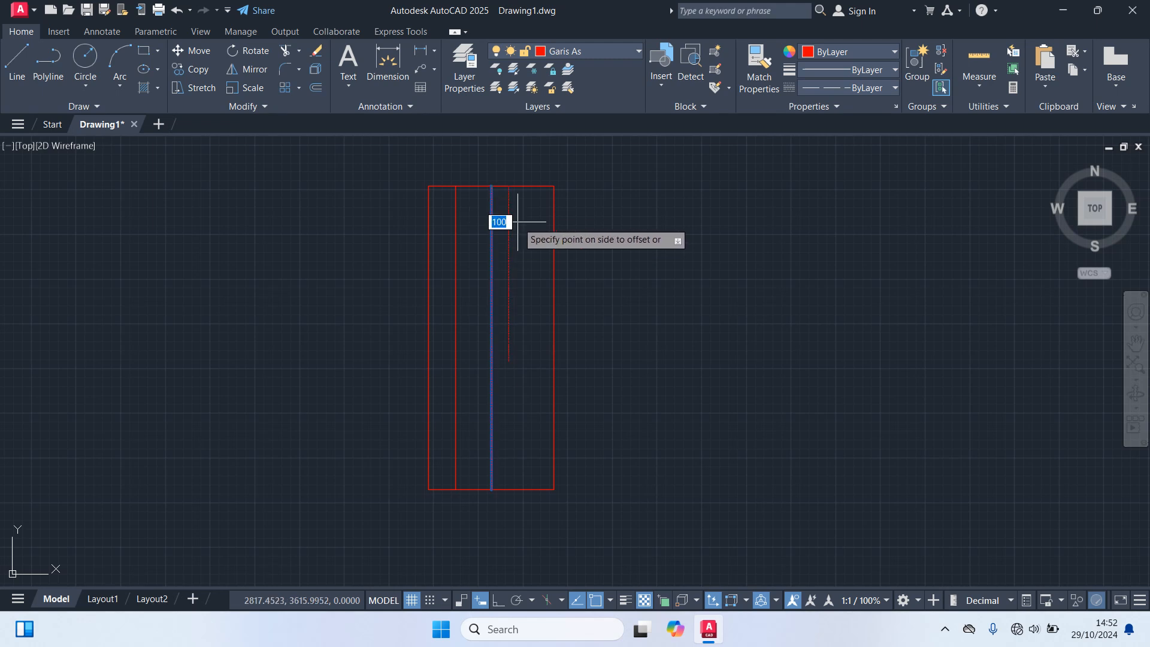
left_click(518, 222)
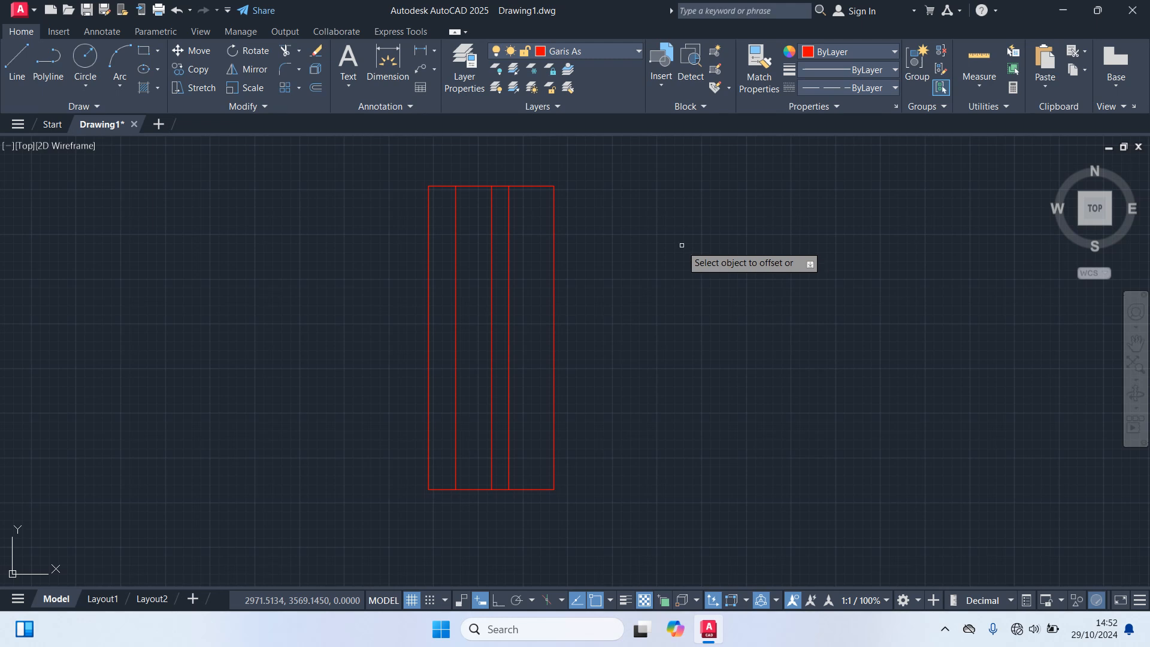
key("Escape")
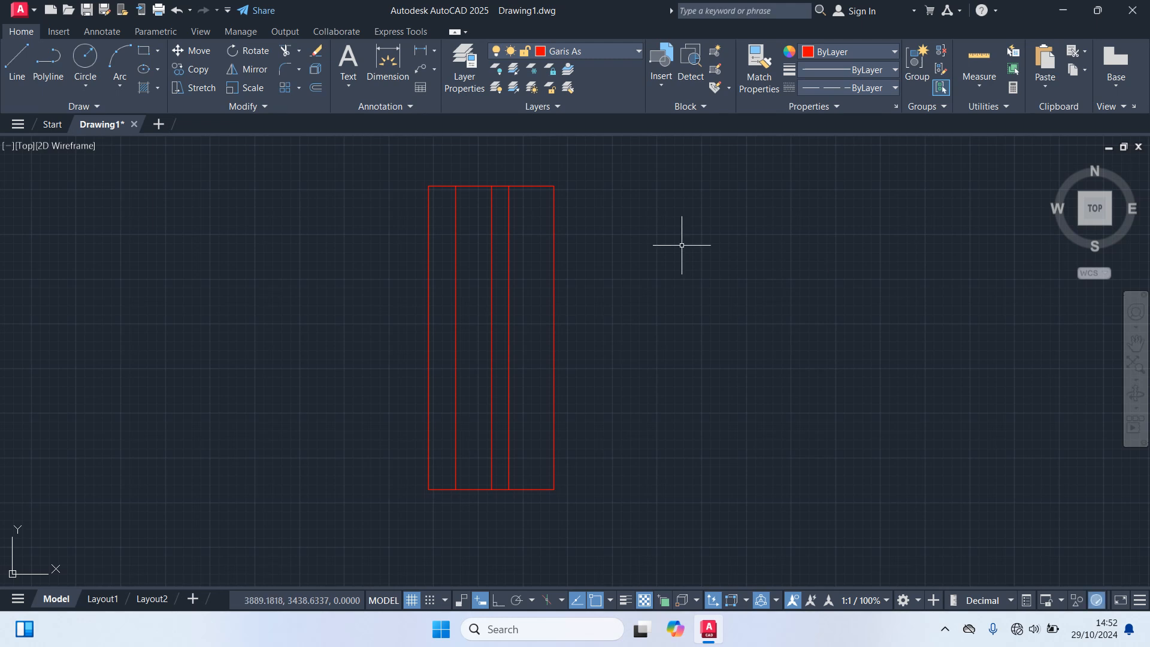
Step: Offset the rectangle's top edge 150 units downward
key("Return")
type("150")
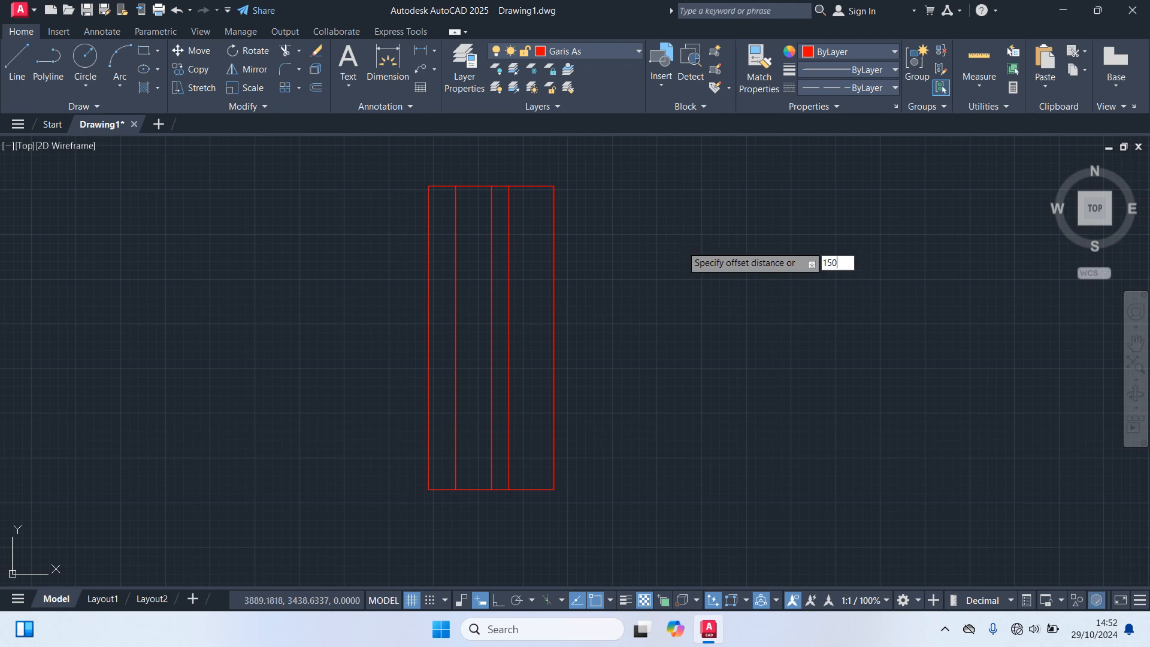
key("Return")
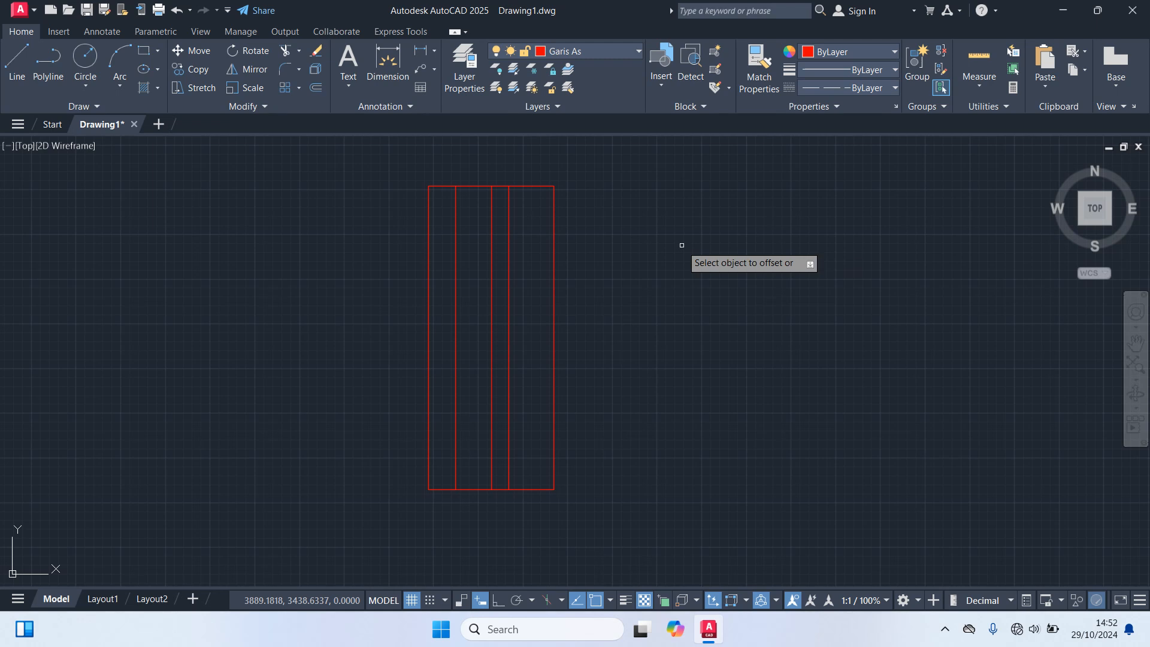
left_click(442, 187)
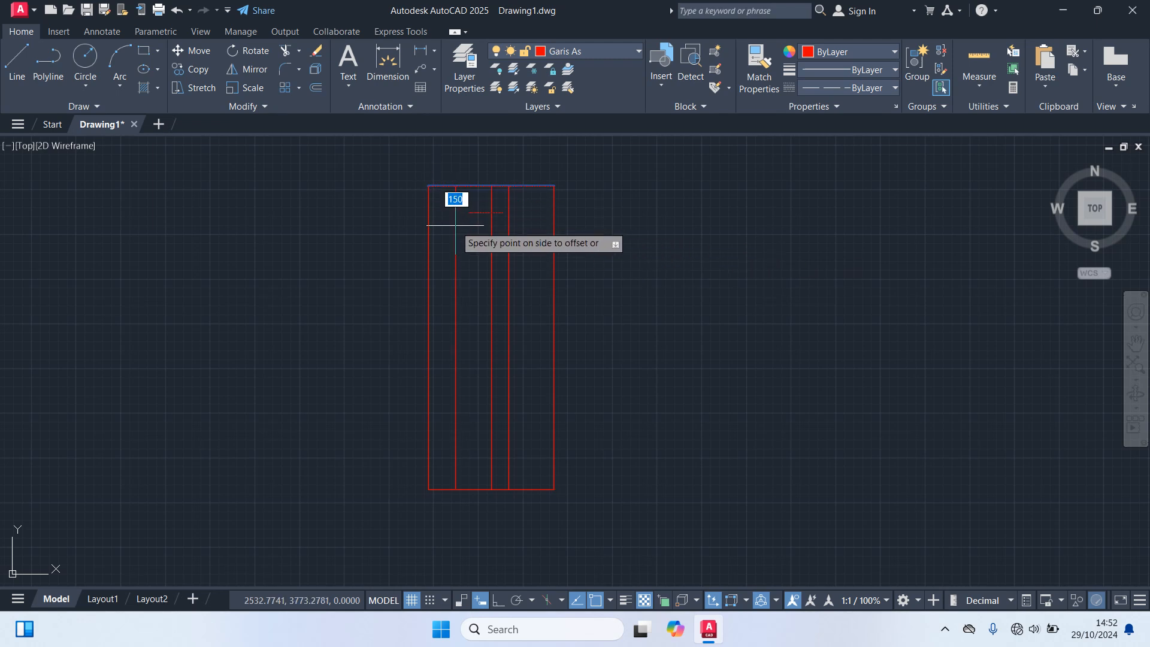
left_click(445, 232)
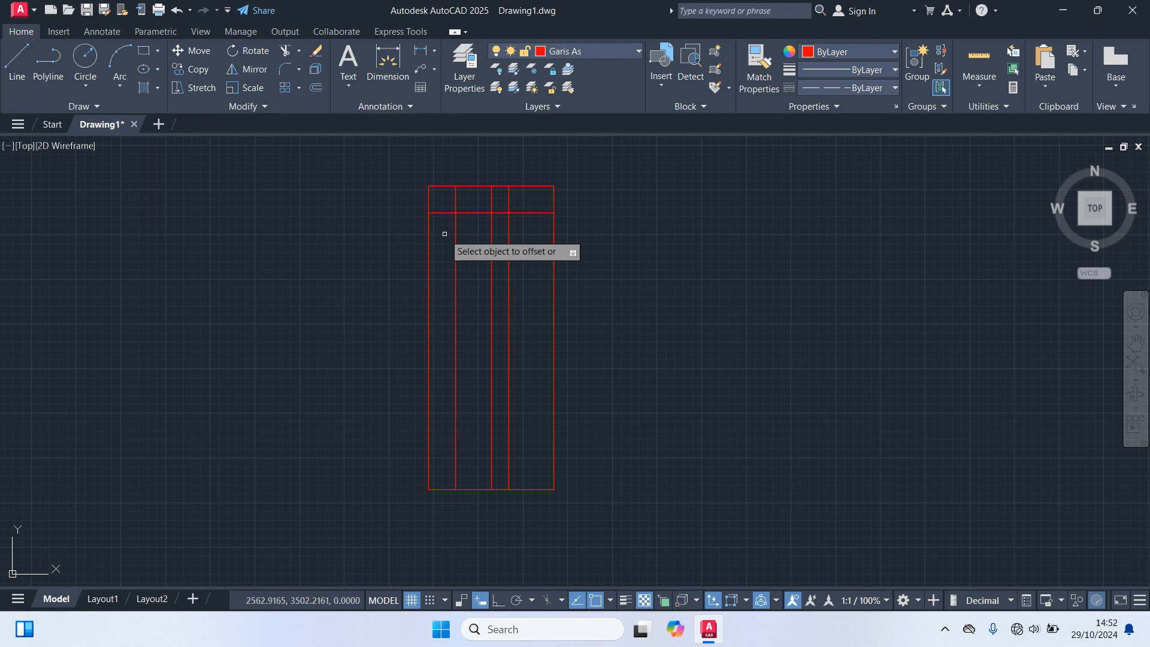
Step: Offset the inner horizontal line 300 units downward, and offset the resulting line another 300 units downward
key("Return")
key("Return")
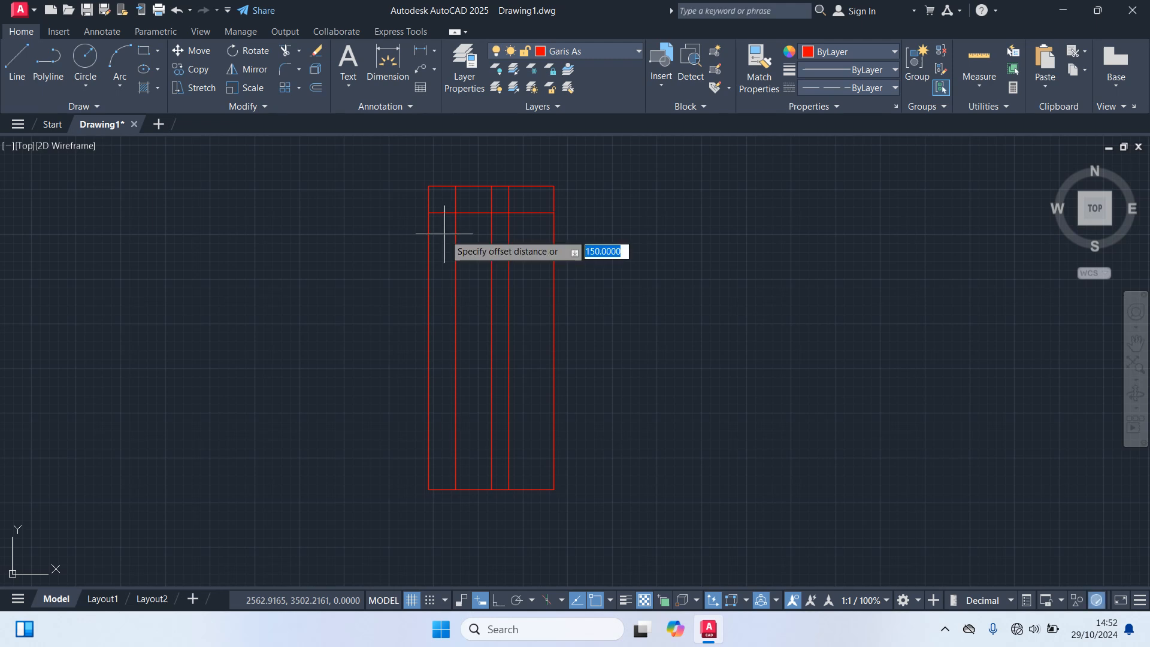
type("300")
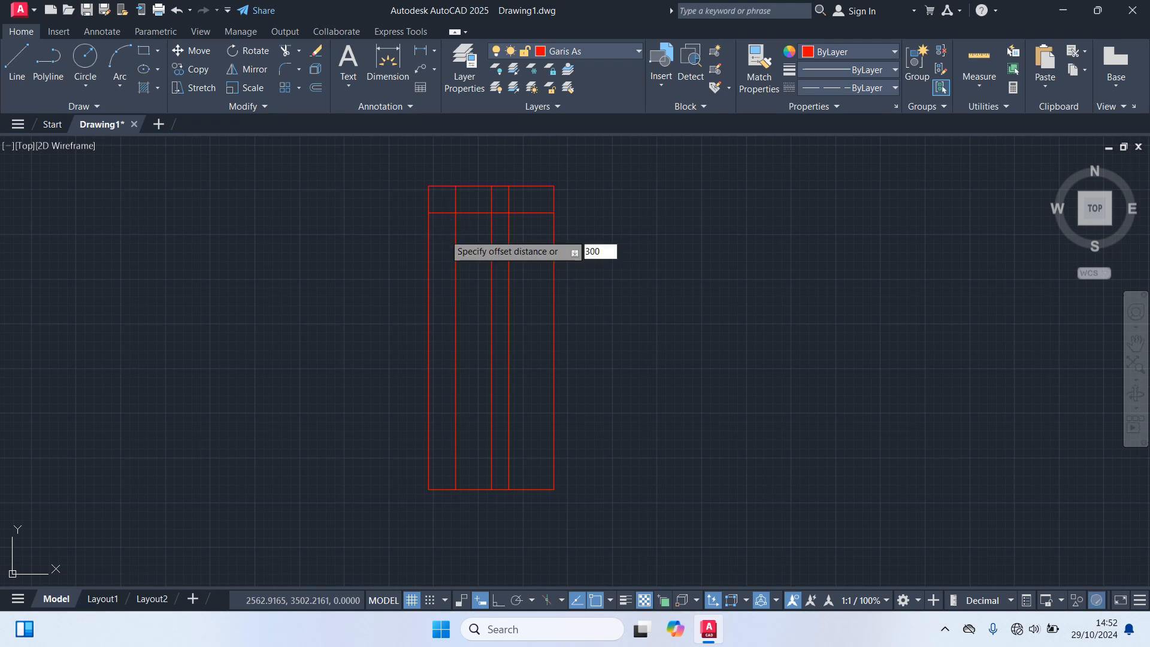
key("Return")
scroll(393, 233, "up", 1)
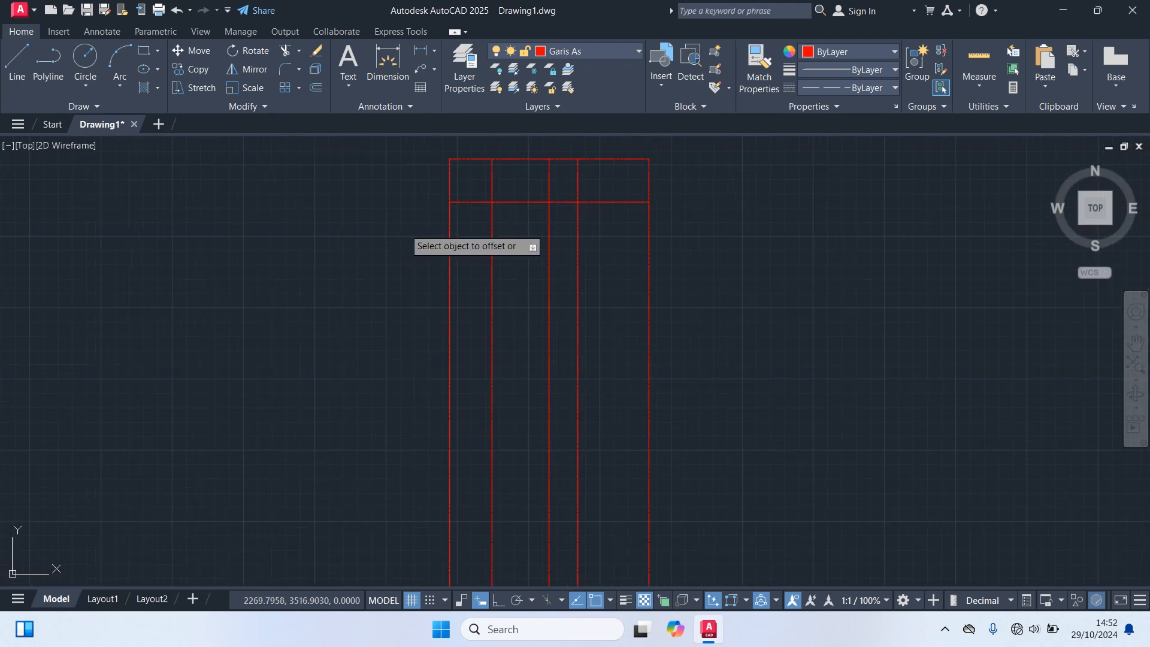
left_click(460, 202)
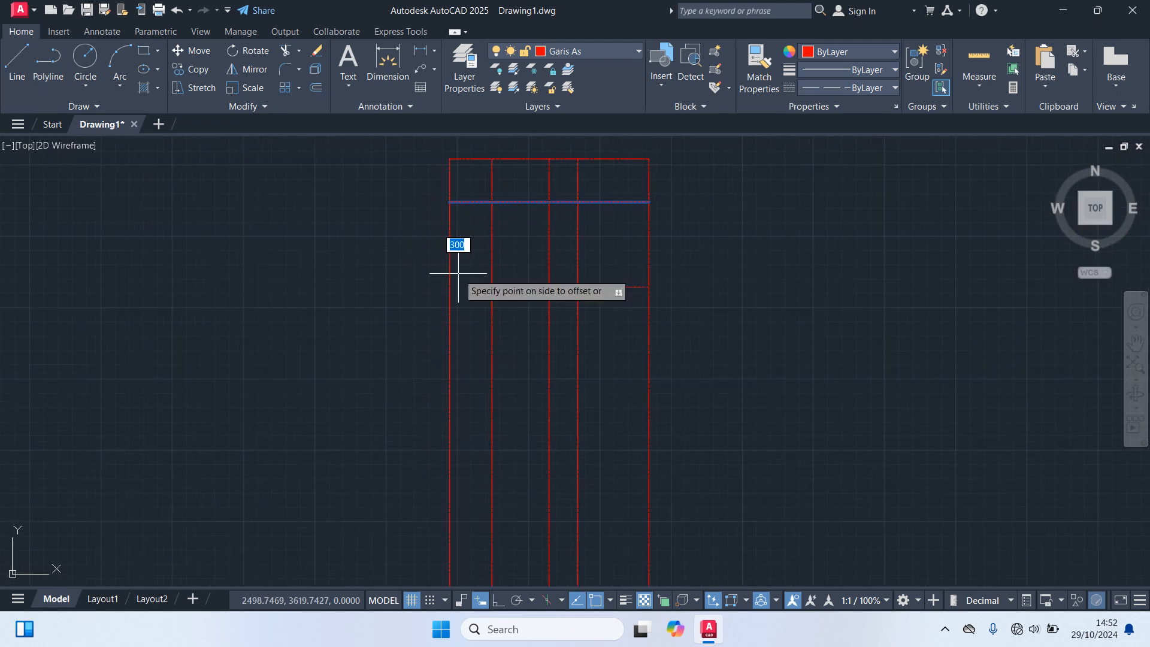
left_click(467, 317)
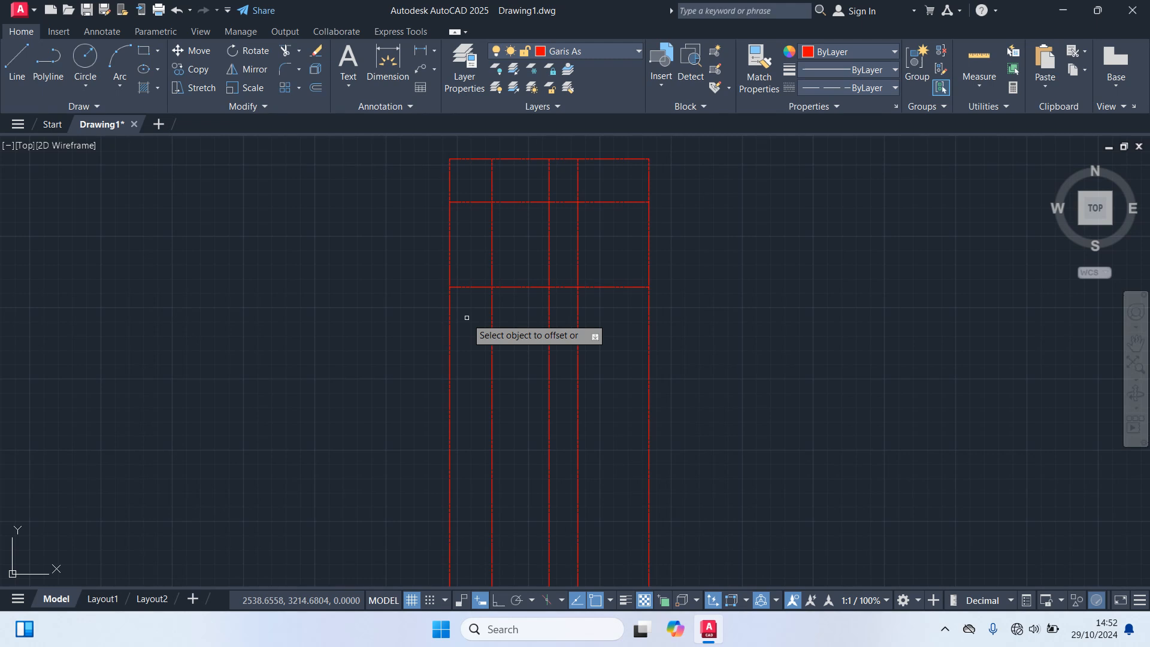
left_click(480, 287)
left_click(472, 408)
key("Return")
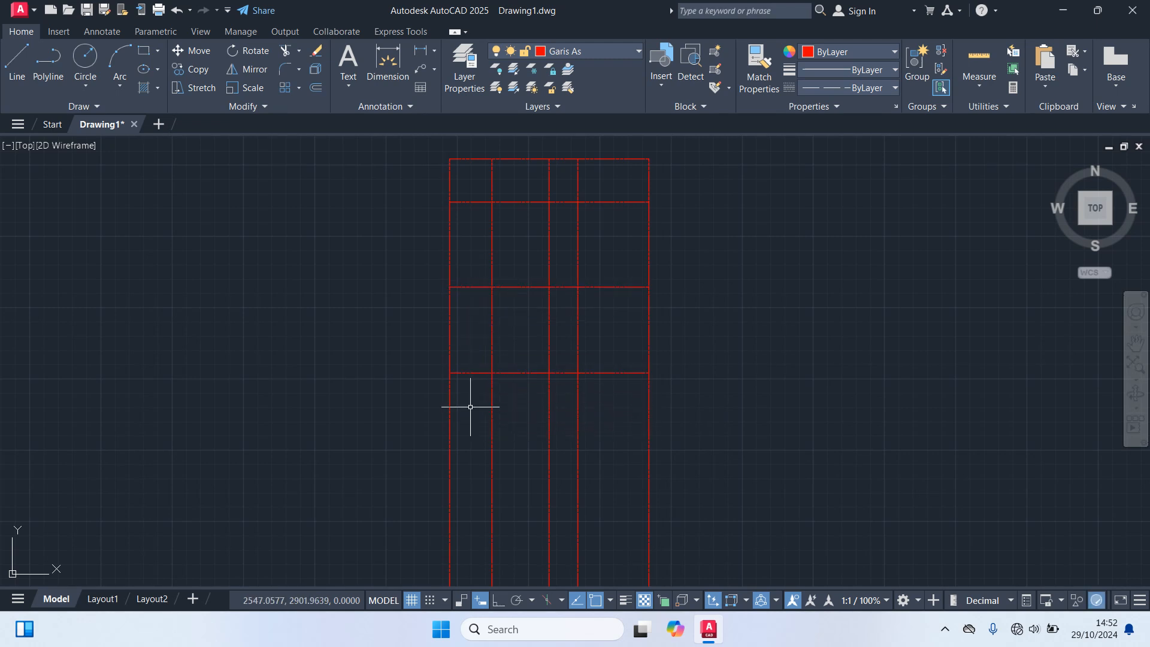
Step: Offset the lowest inner horizontal line 400 units downward and end the Offset command
key("Return")
type("400")
key("Return")
left_click(461, 374)
left_click(469, 521)
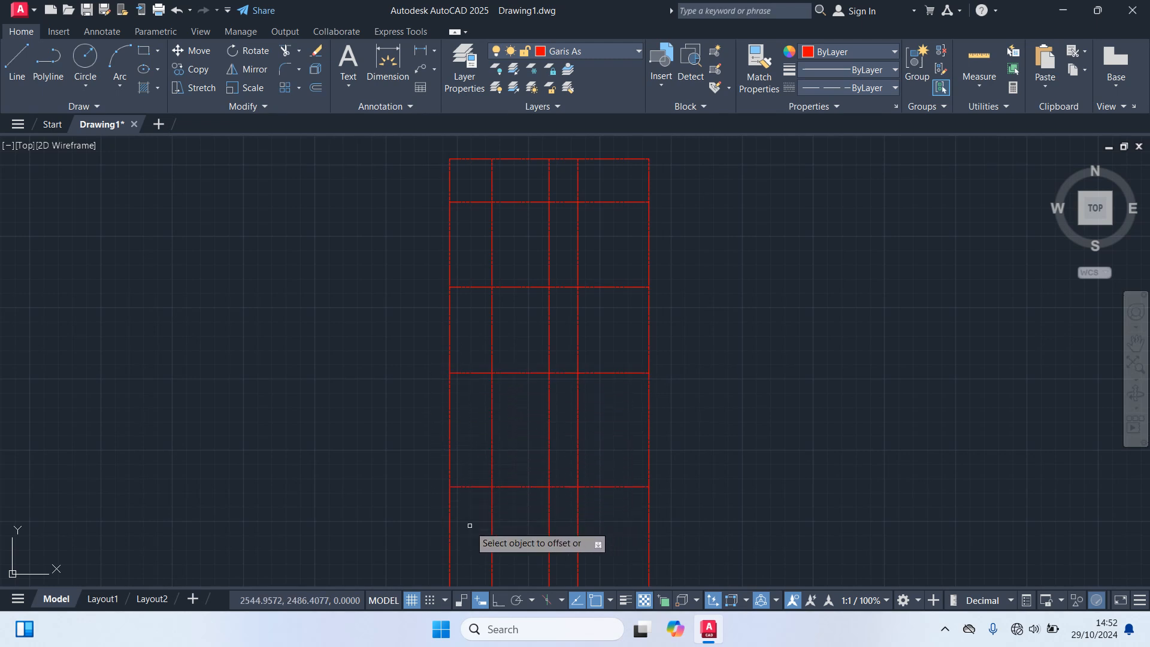
middle_click_drag(470, 526, 462, 297)
key("Escape")
Step: Offset the lowest inner horizontal line 350 units downward and end the Offset command
key("Return")
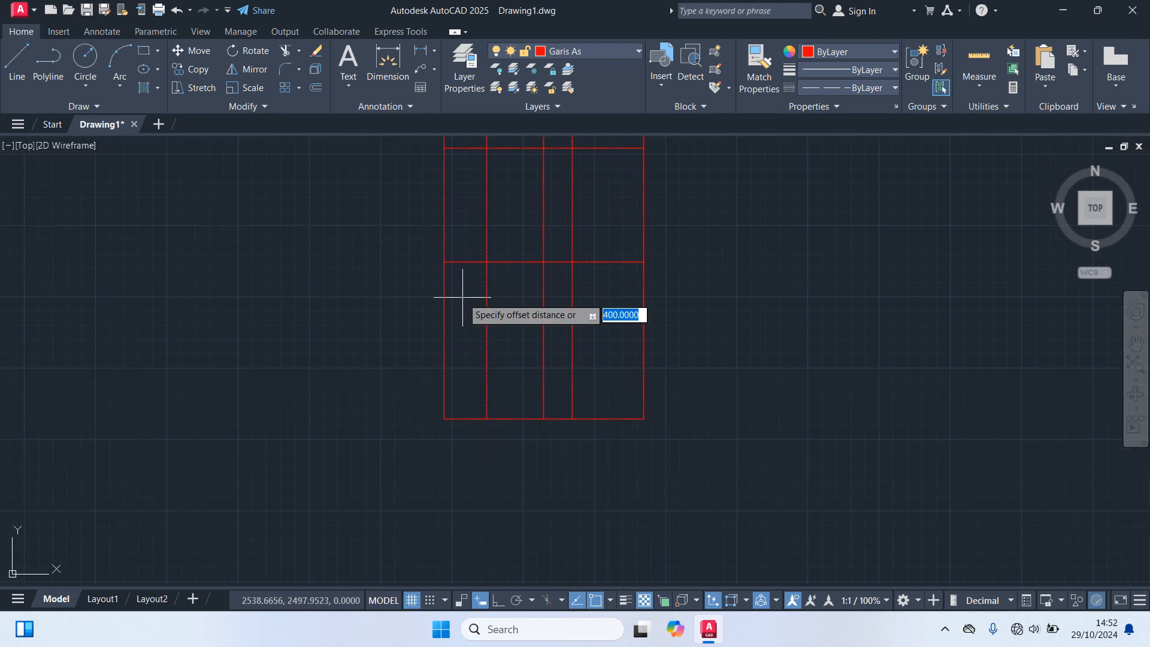
type("350")
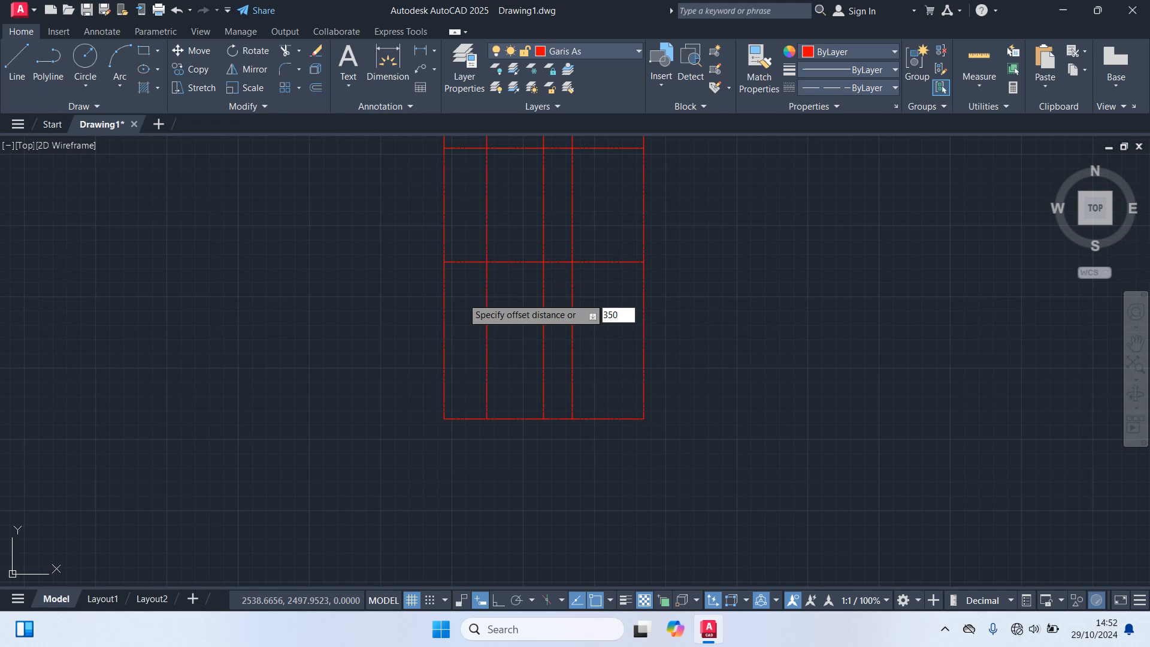
key("Return")
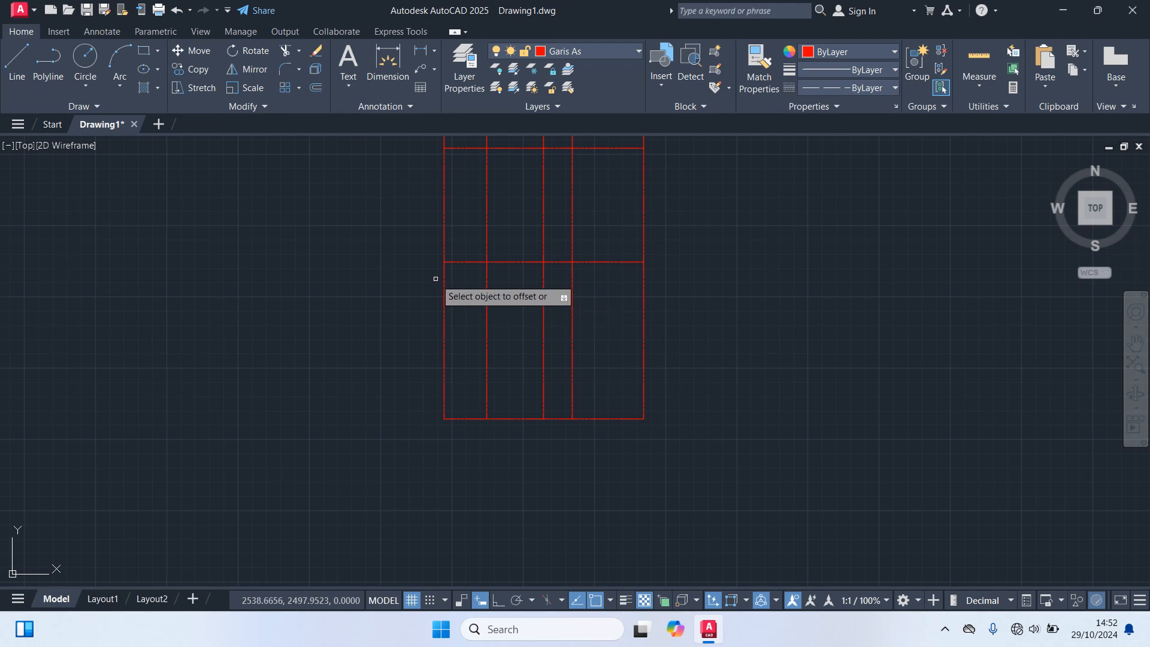
left_click(461, 262)
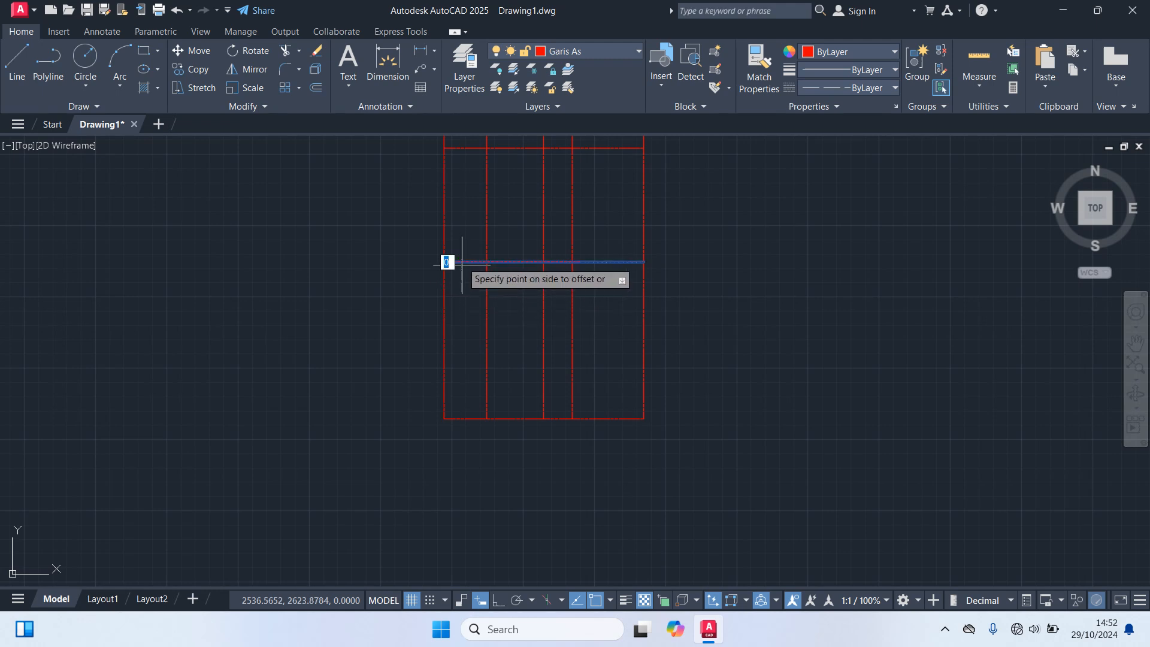
left_click(466, 383)
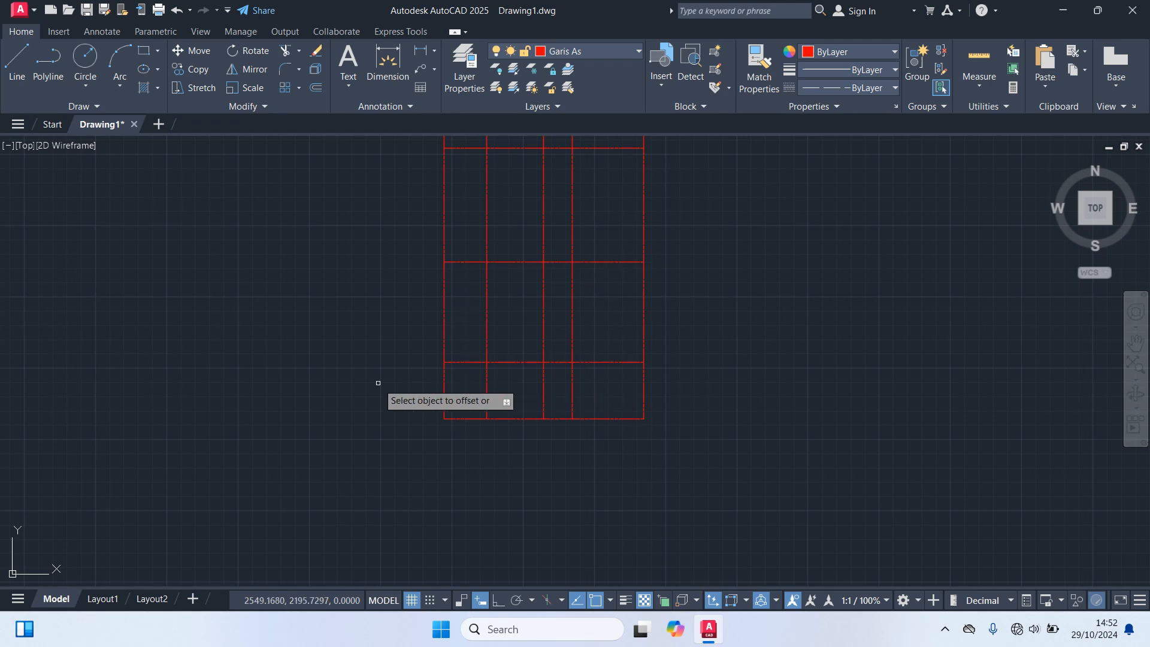
key("Escape")
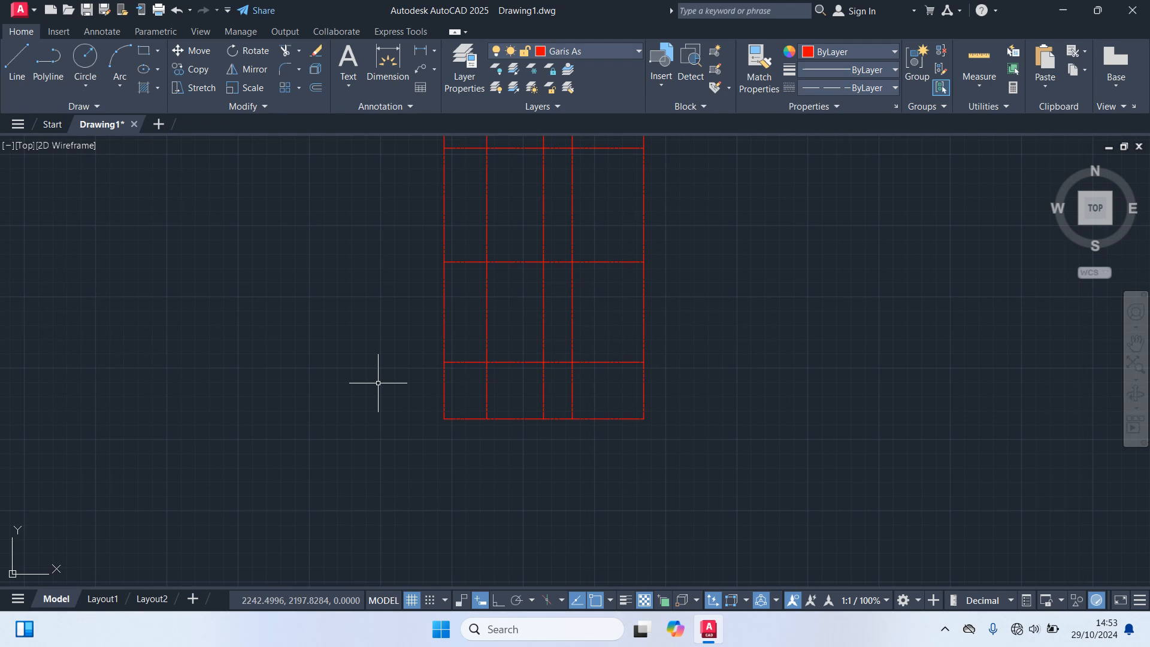
Step: Offset the rectangle's top edge 550 units downward and end the Offset command
type("o")
key("Return")
type("550")
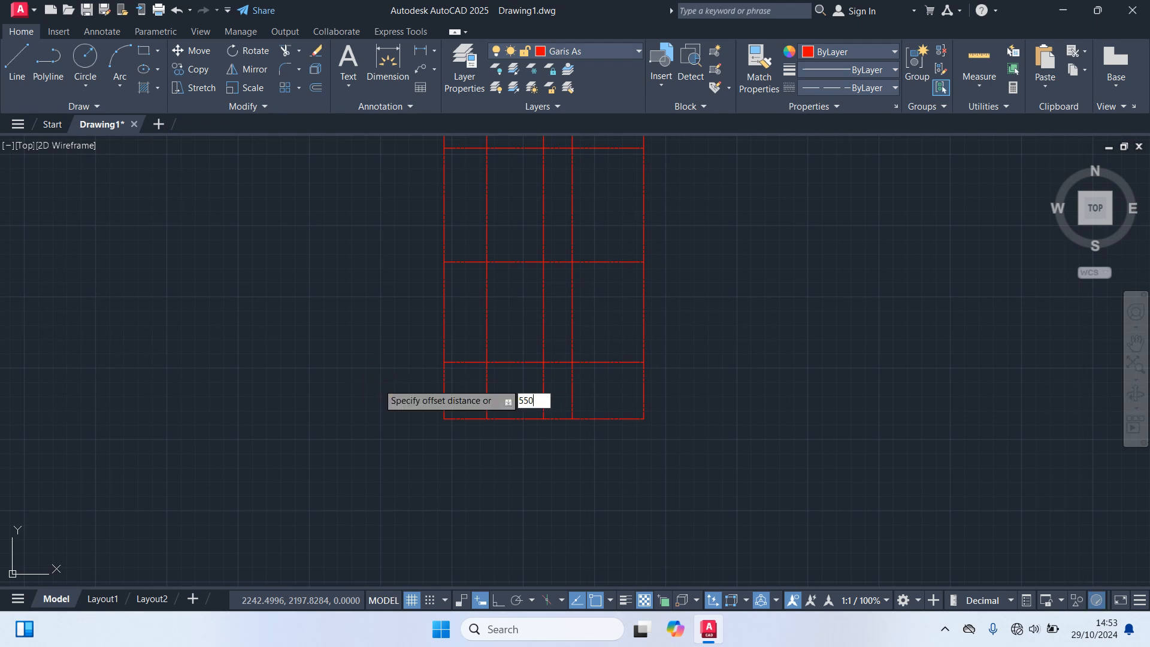
key("Return")
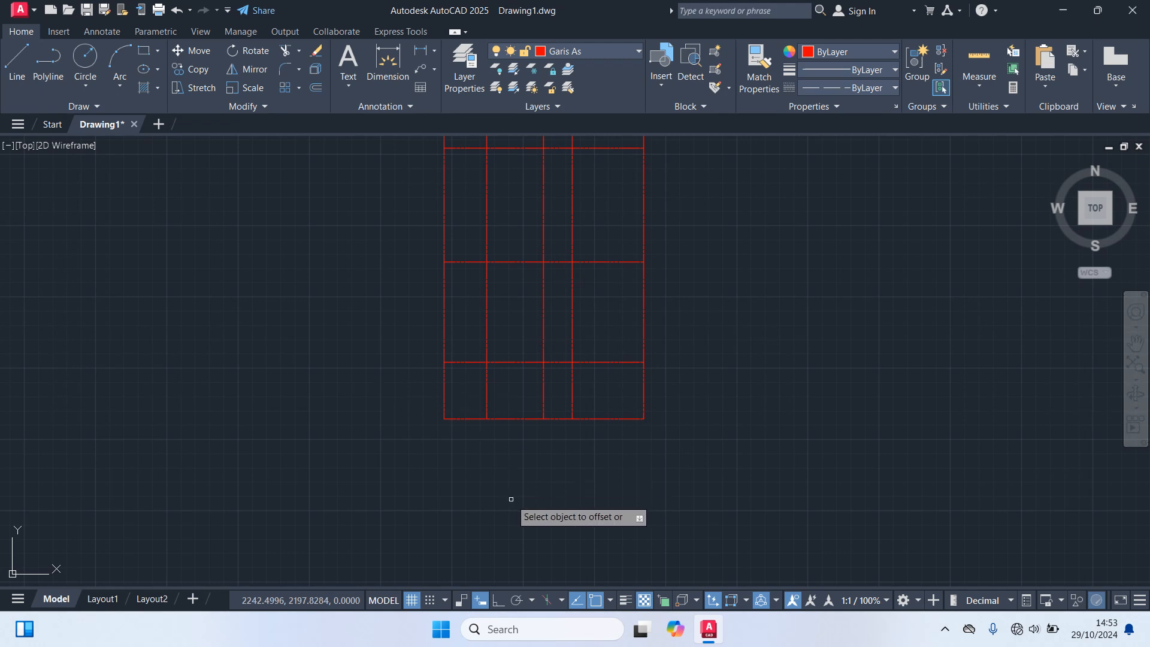
scroll(511, 499, "down", 2)
middle_click_drag(599, 226, 632, 299)
left_click(611, 269)
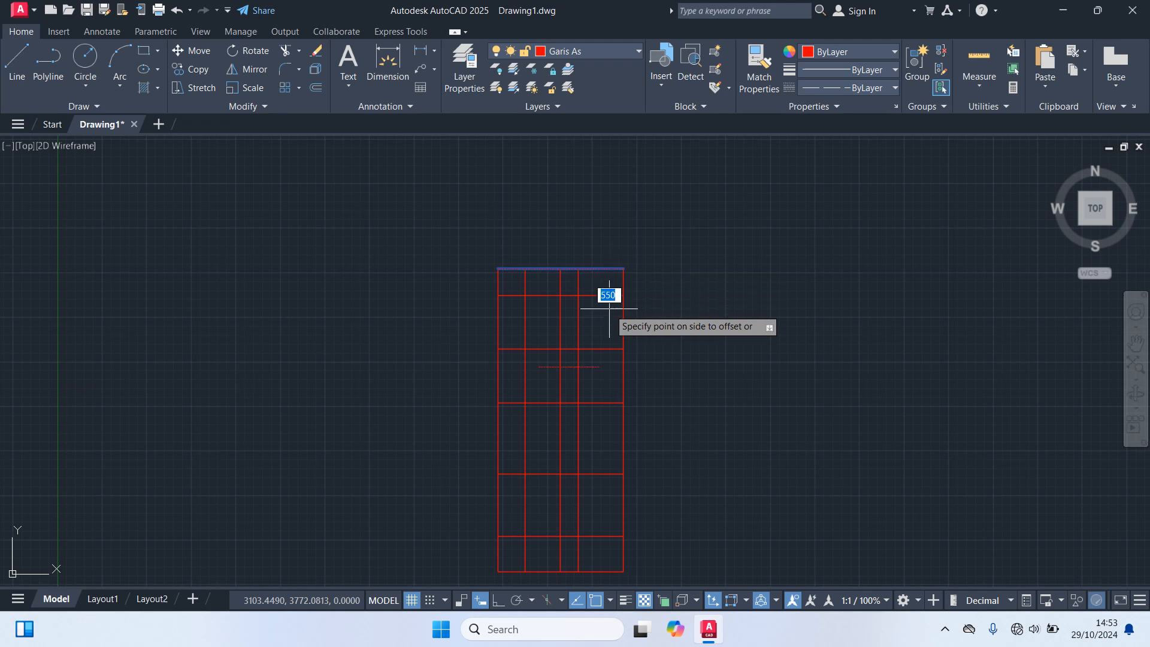
left_click(605, 381)
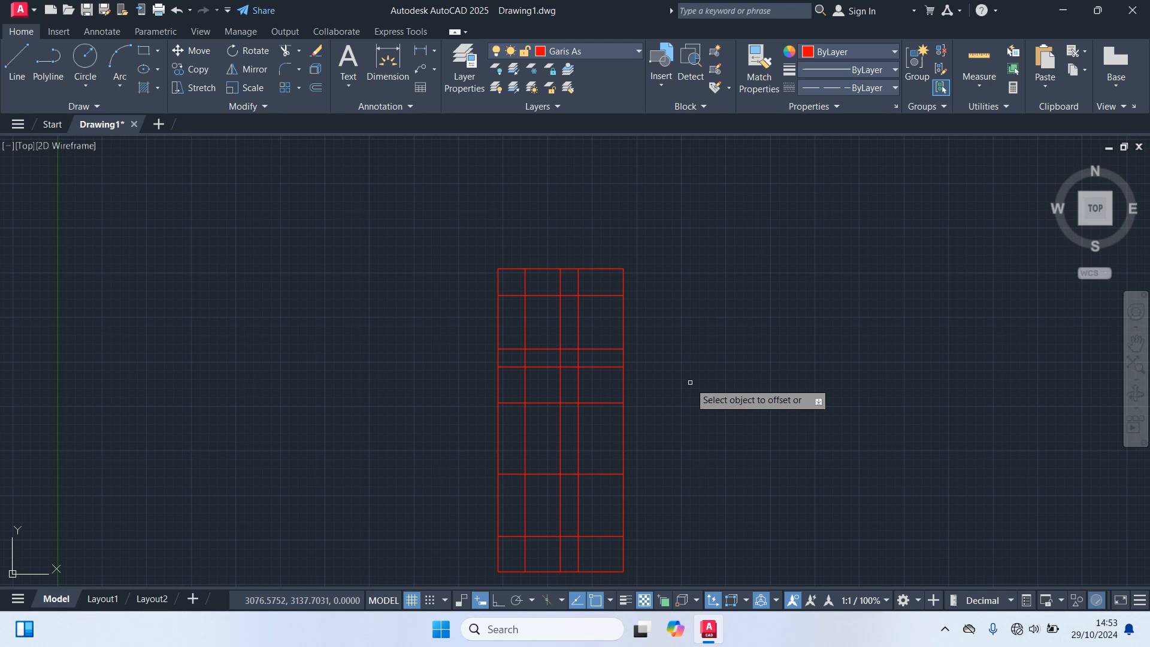
key("Escape")
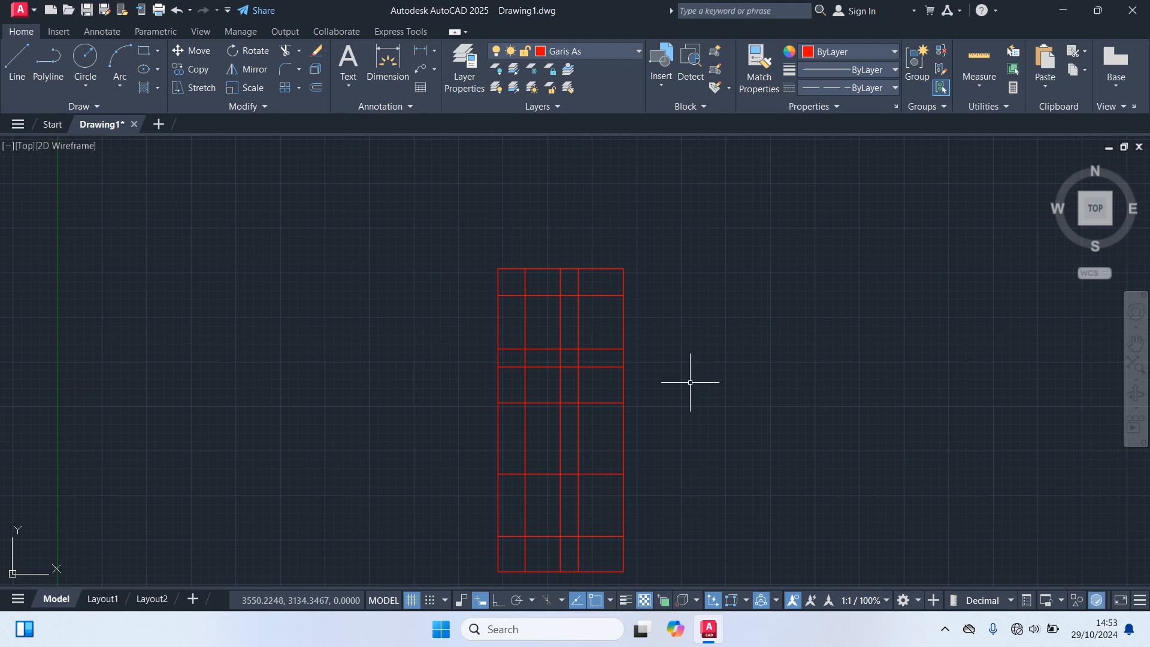
Step: Offset the second-lowest inner horizontal line 450 units downward and end the Offset command
key("space")
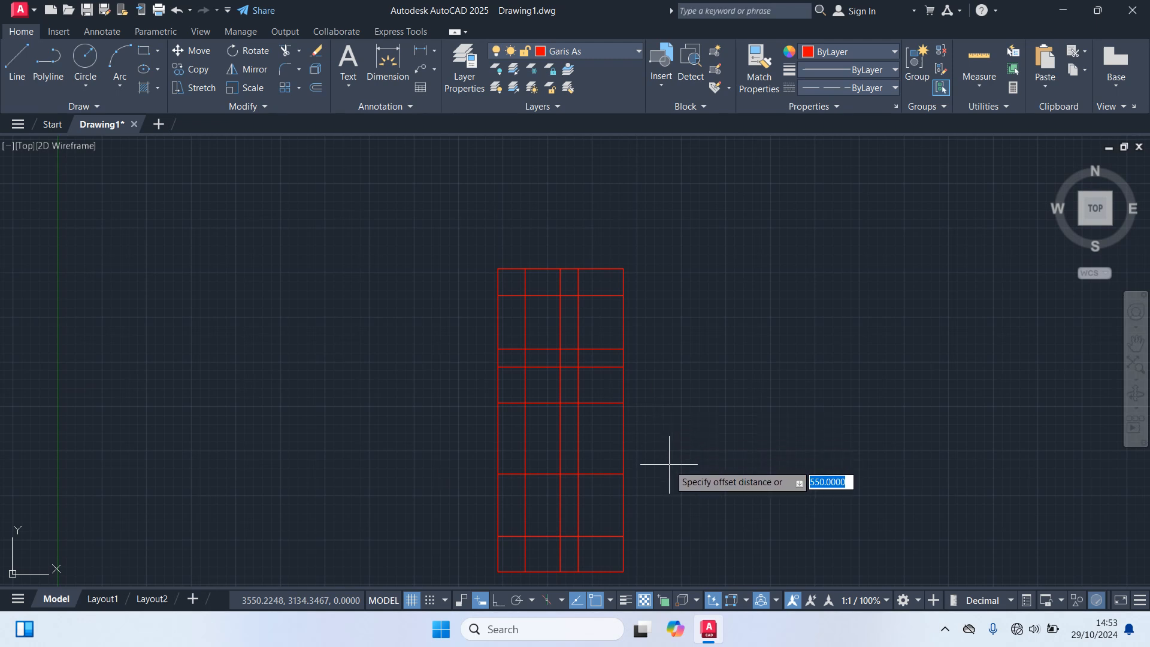
type("450")
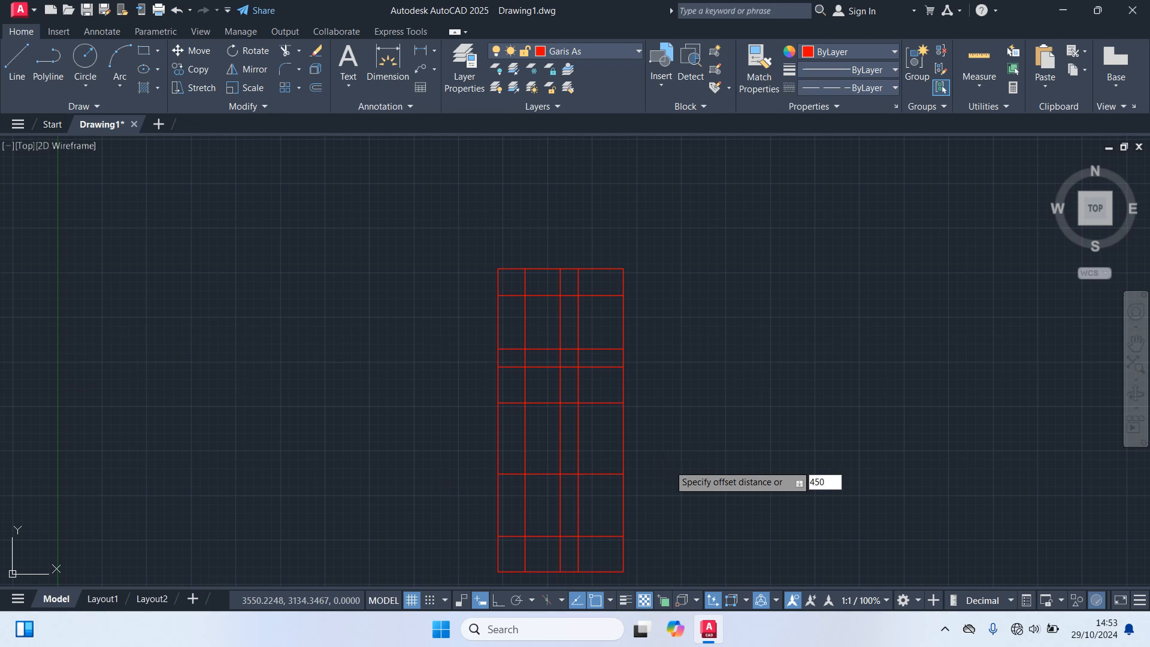
key("Return")
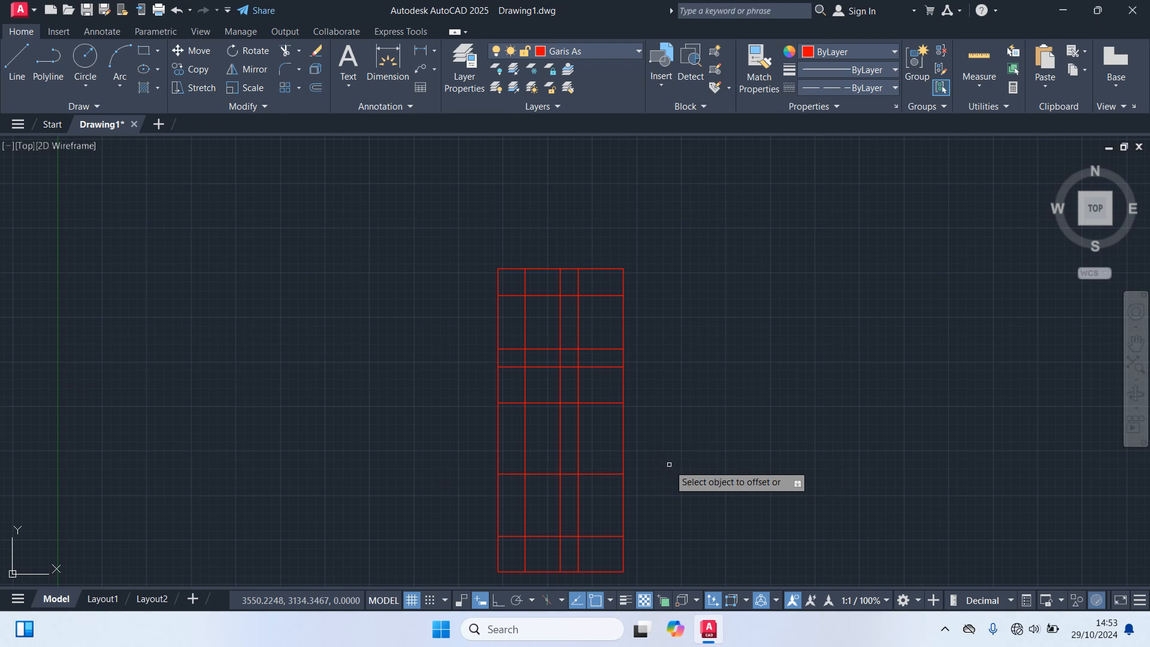
left_click(605, 474)
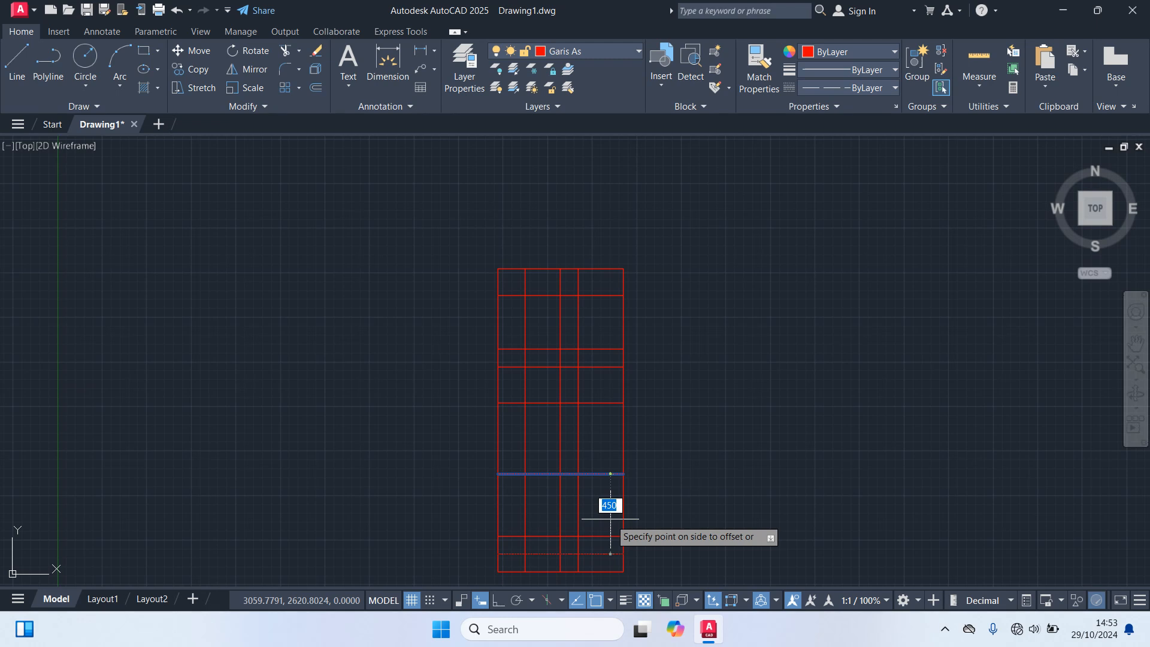
left_click(610, 519)
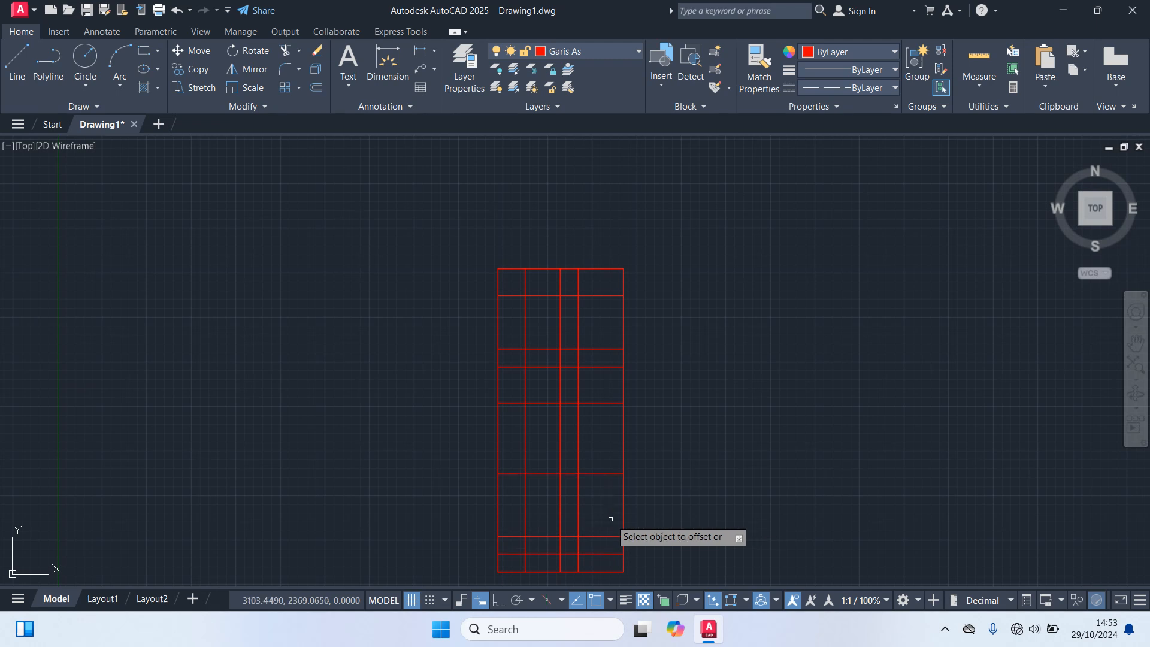
key("Escape")
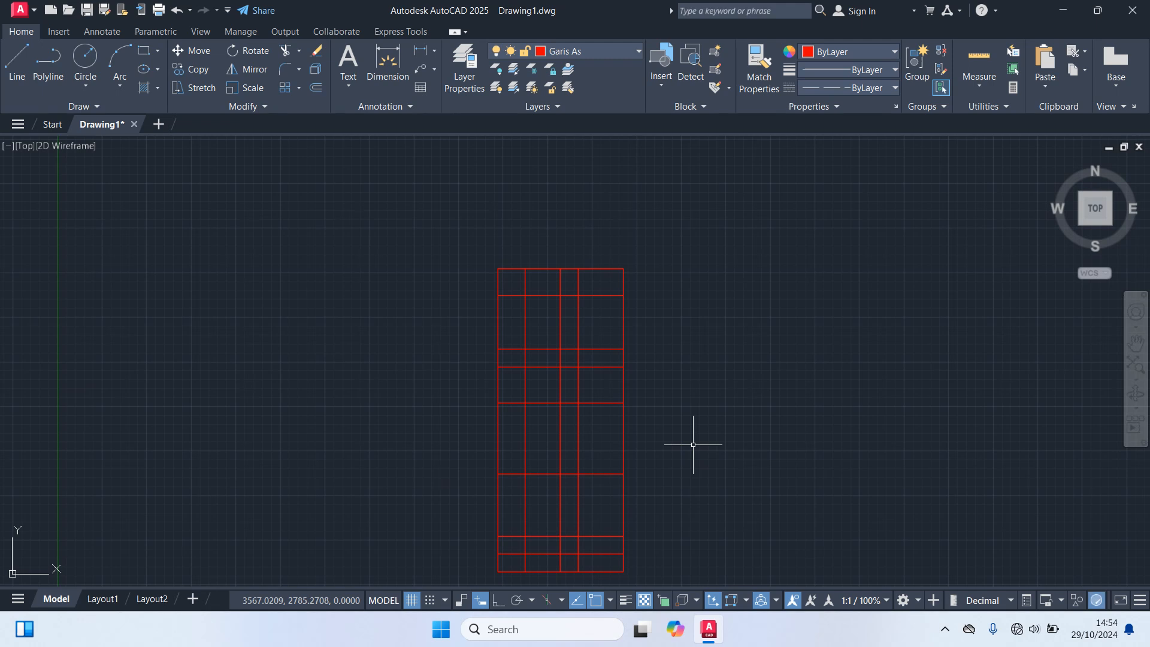
Step: Trim the bottom edge right of the middle inner vertical line, plus the two vertical segments to its right in the lowest row
scroll(760, 341, "up", 2)
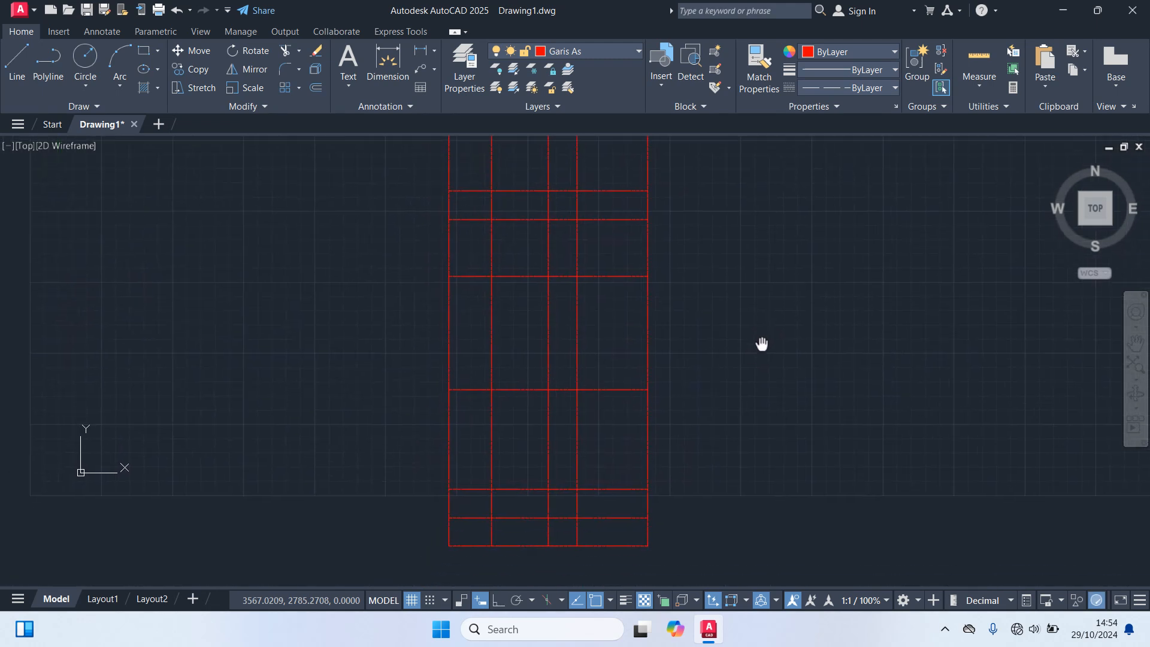
type("t")
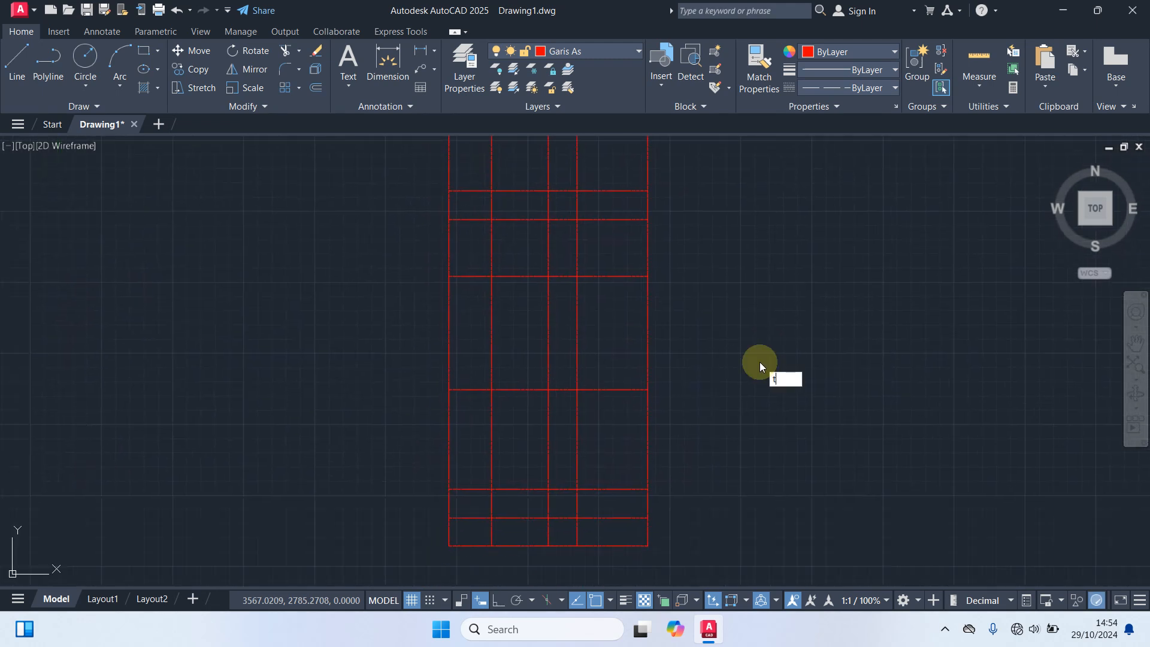
key("Return")
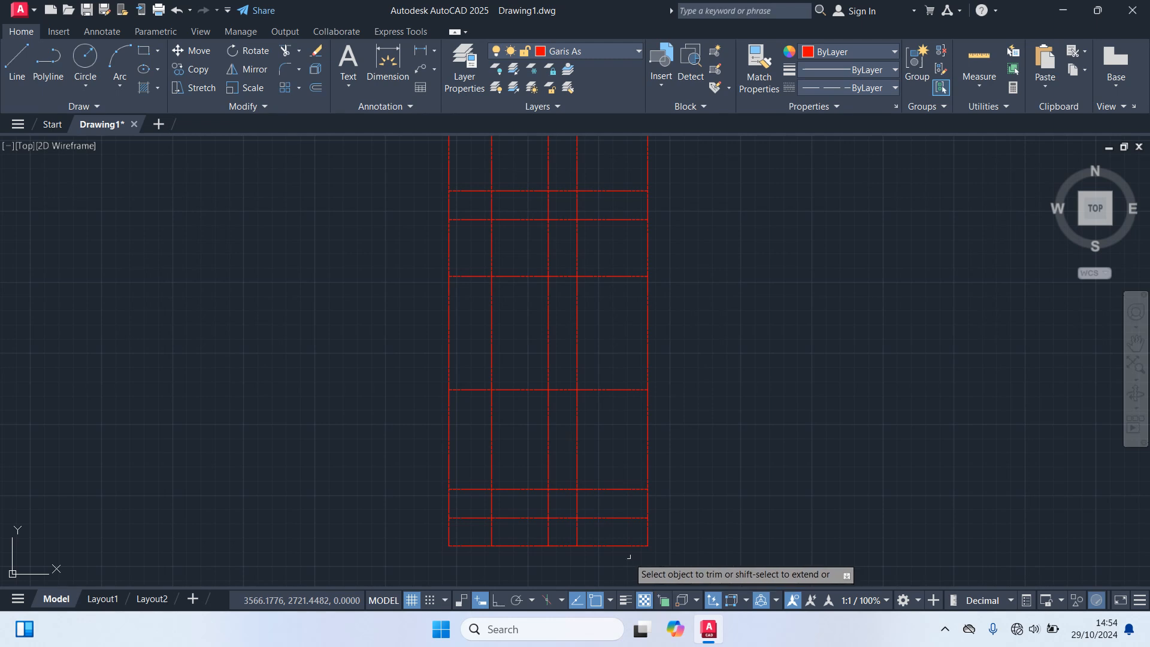
left_click(566, 546)
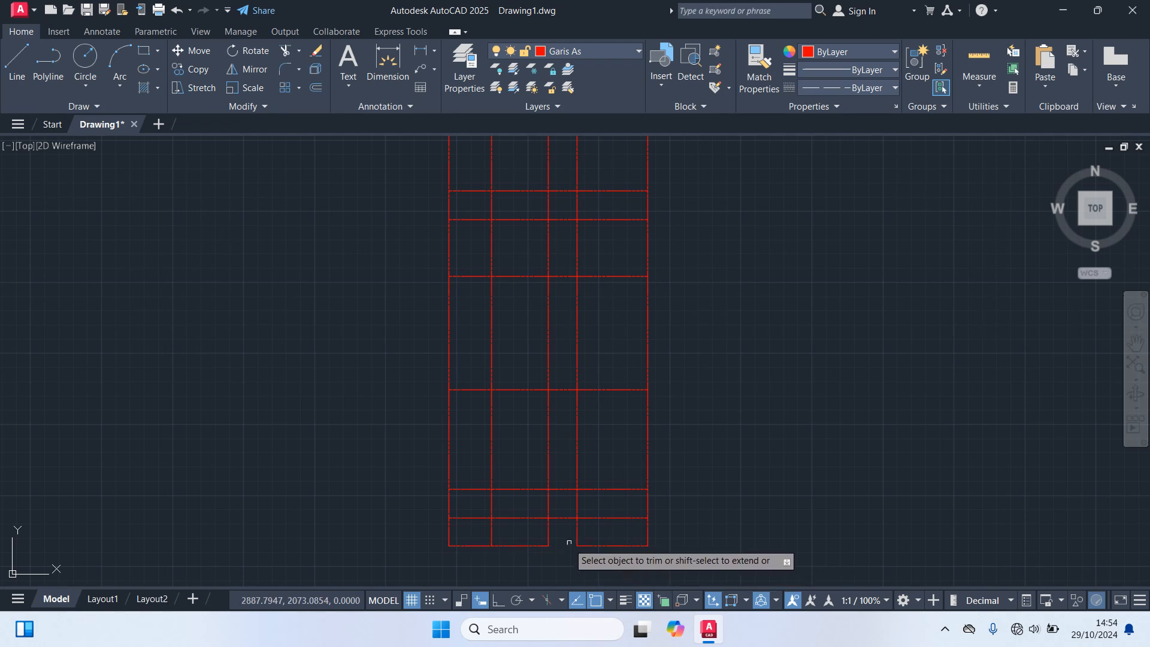
left_click(576, 534)
left_click(590, 545)
left_click(647, 532)
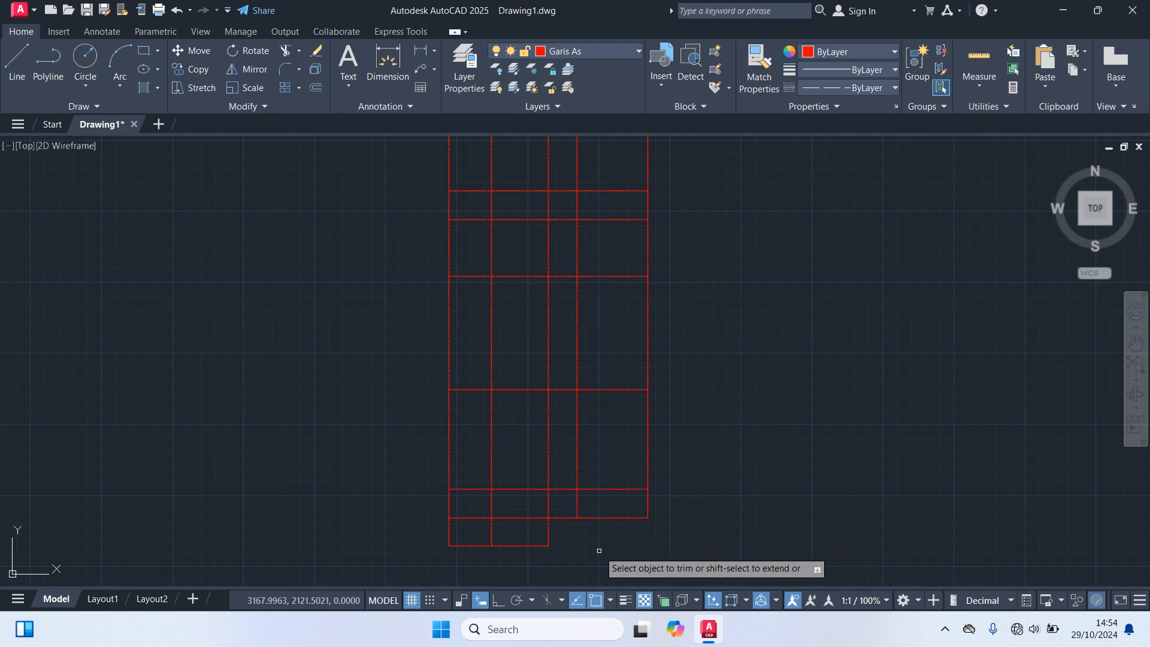
Step: Trim the left inner vertical line from the two lowest rows and the lowest inner horizontal line left of the middle vertical
left_click(490, 529)
left_click(479, 517)
left_click(491, 506)
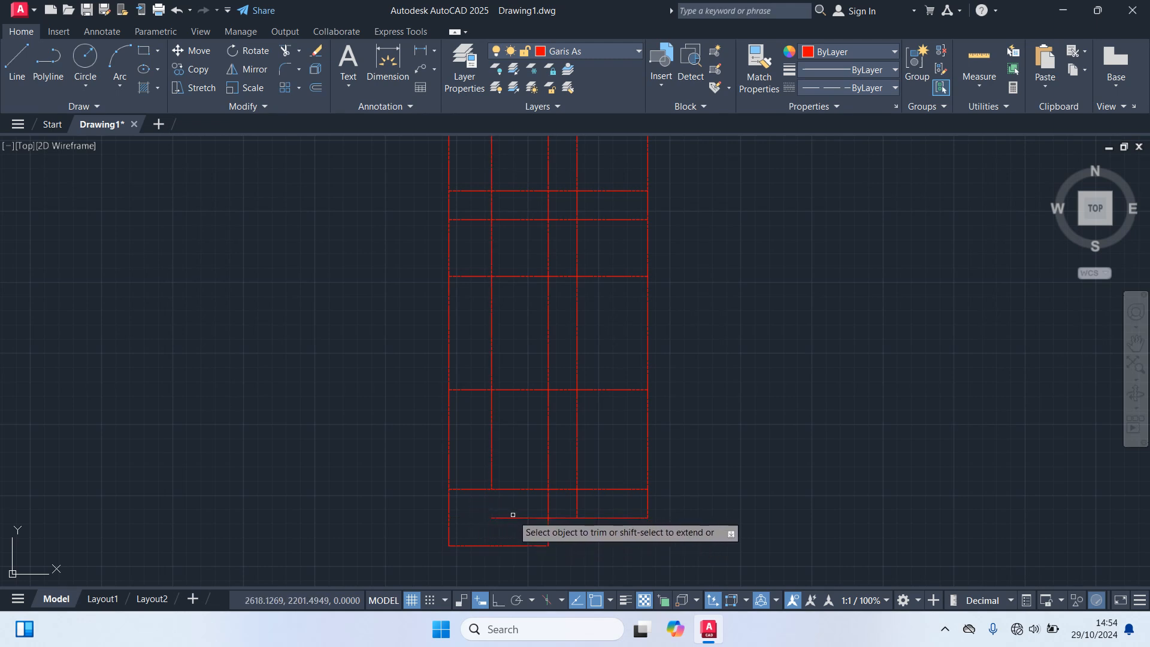
left_click(516, 519)
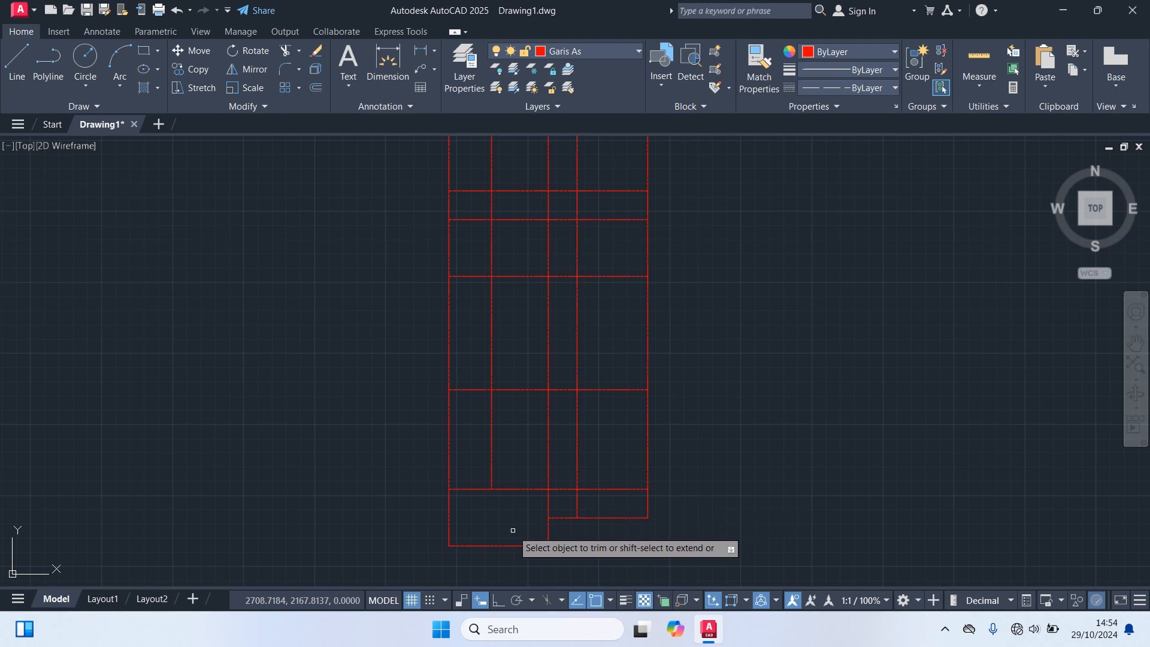
Step: Trim the right inner vertical line's segment in the top row and the left inner vertical line's segment in the second row
scroll(516, 528, "down", 2)
middle_click_drag(663, 323, 693, 380)
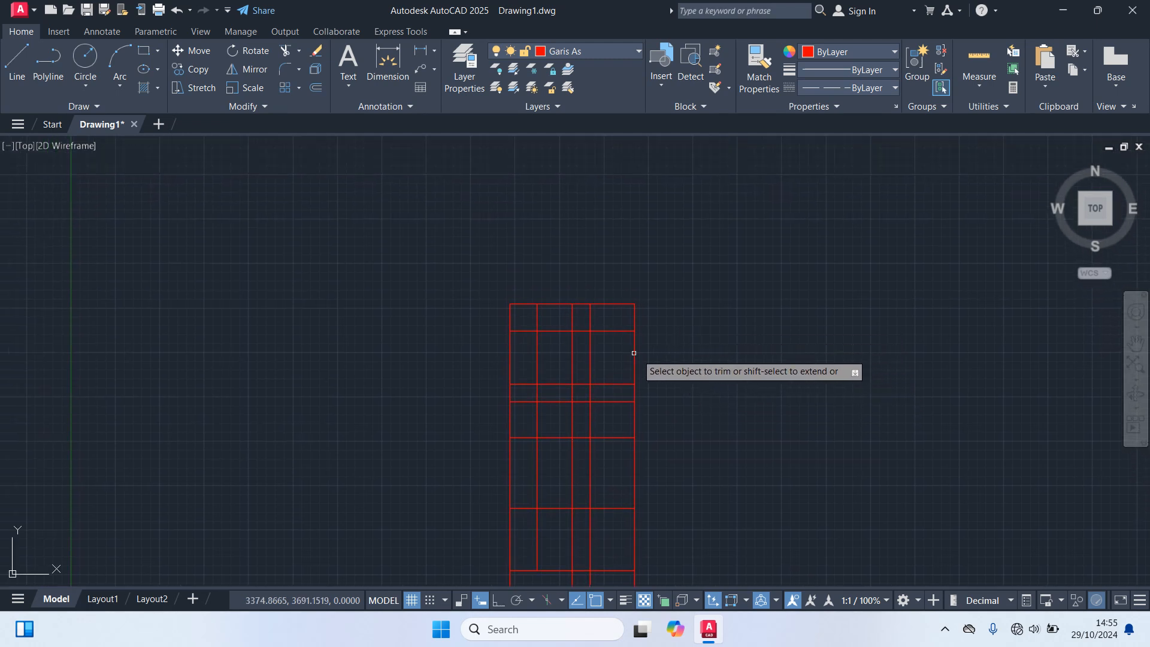
scroll(535, 338, "up", 2)
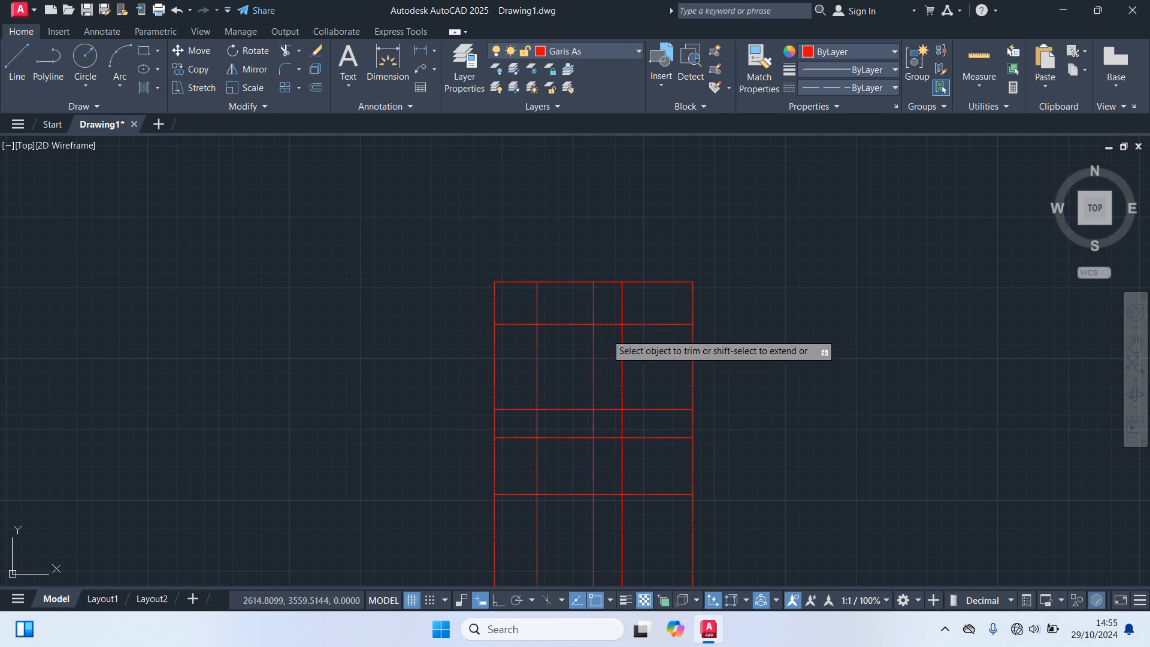
left_click(622, 305)
left_click(535, 369)
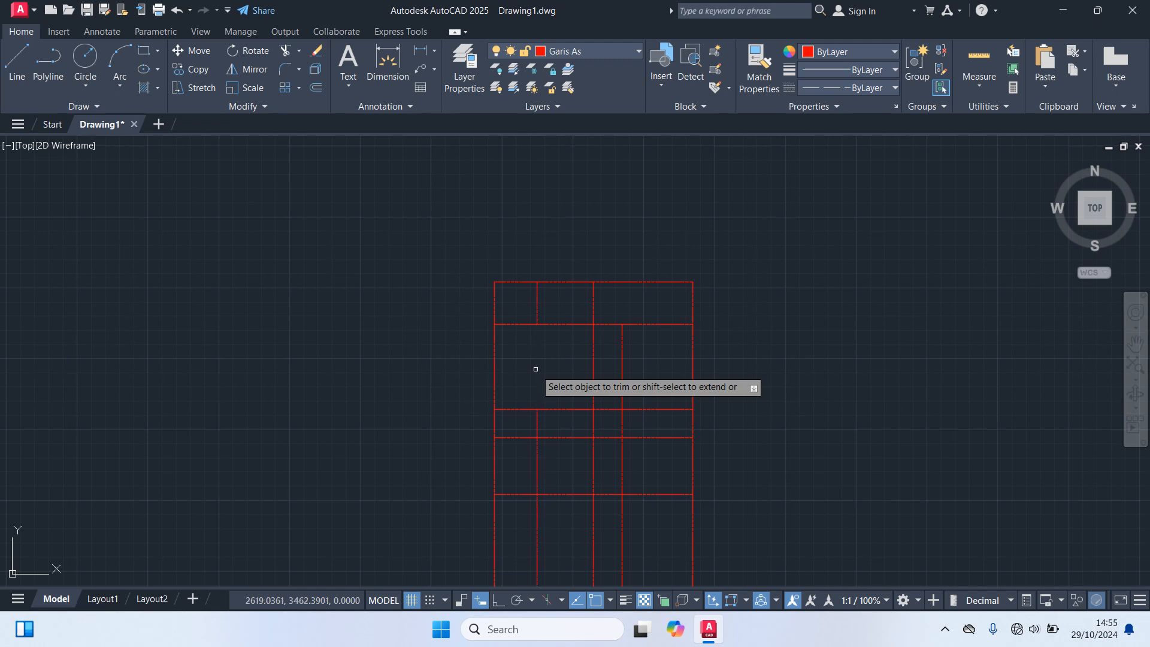
Step: Trim the third inner horizontal line left of the middle vertical and the left inner vertical segments directly above and below it
left_click(537, 421)
left_click(520, 437)
left_click(563, 437)
left_click(538, 453)
Step: Trim the two remaining segments of the left inner vertical line below the fourth inner horizontal line
middle_click_drag(559, 466, 555, 324)
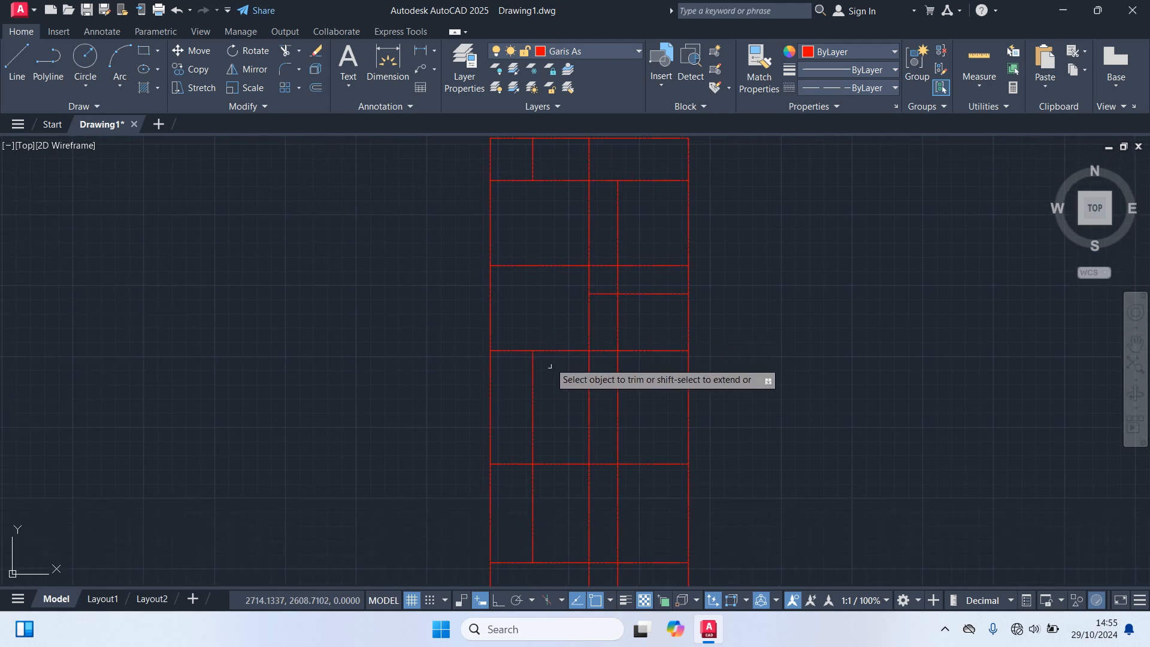
left_click(533, 394)
middle_click_drag(539, 419, 552, 321)
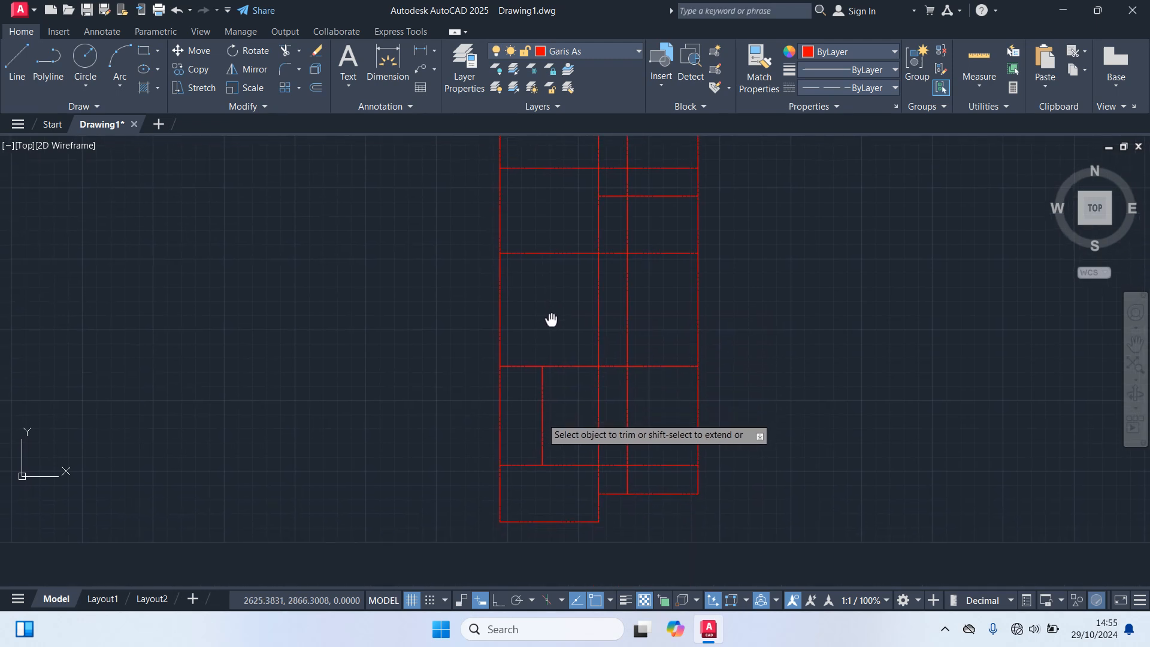
left_click(542, 397)
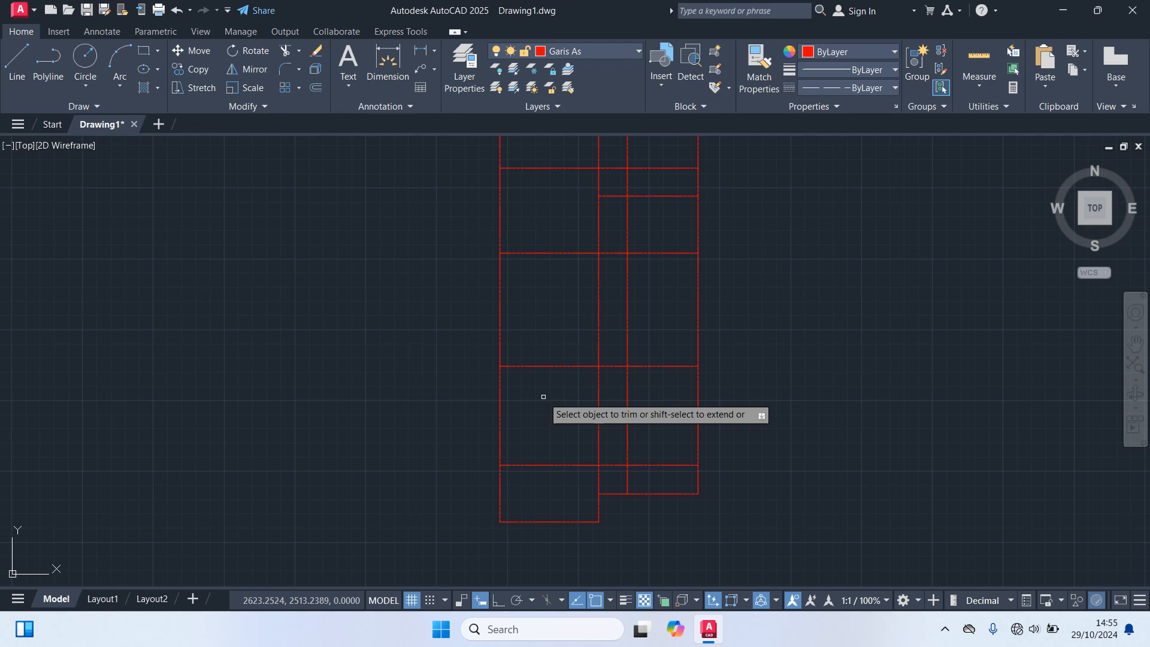
Step: Trim the horizontal line crossing the lower-right bay and the right inner vertical segments there, leaving that bay undivided
left_click(614, 465)
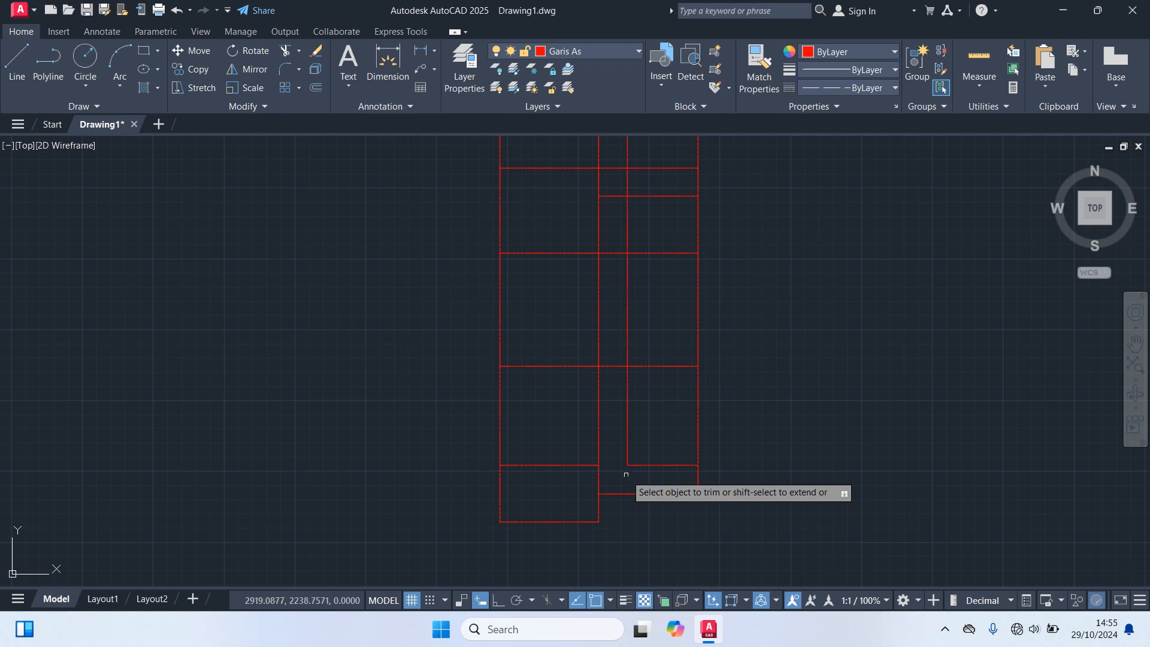
left_click(645, 464)
left_click(628, 455)
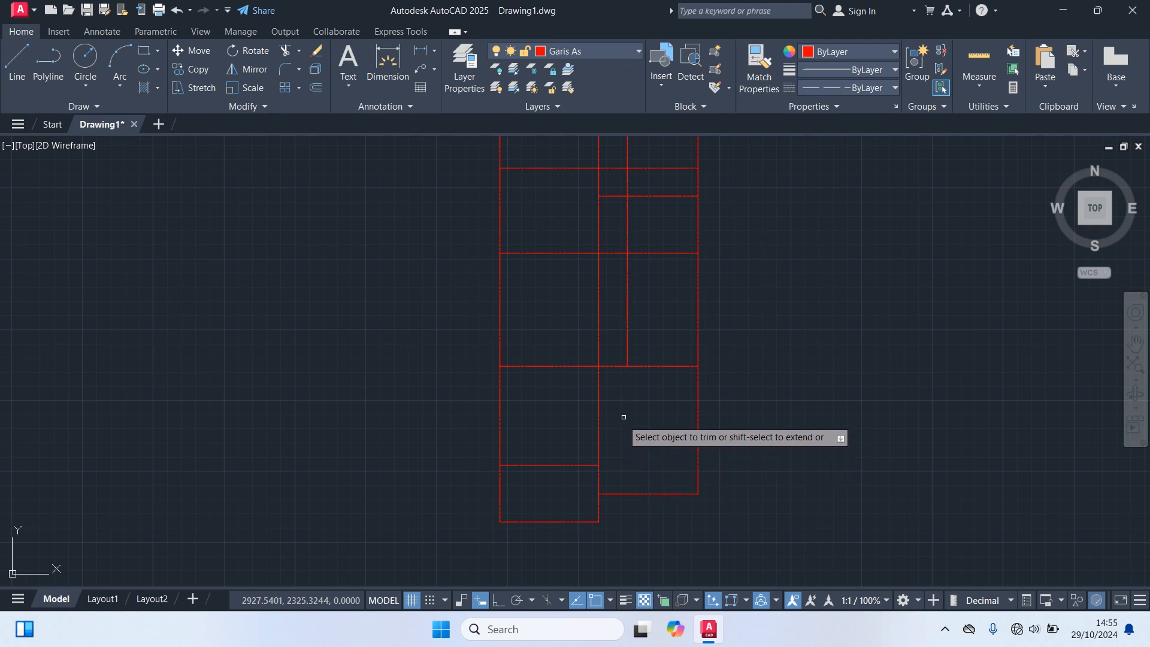
Step: Trim the middle vertical segment between the fourth and fifth inner horizontals, and the third horizontal's segment between the middle and right verticals
middle_click_drag(623, 413, 636, 488)
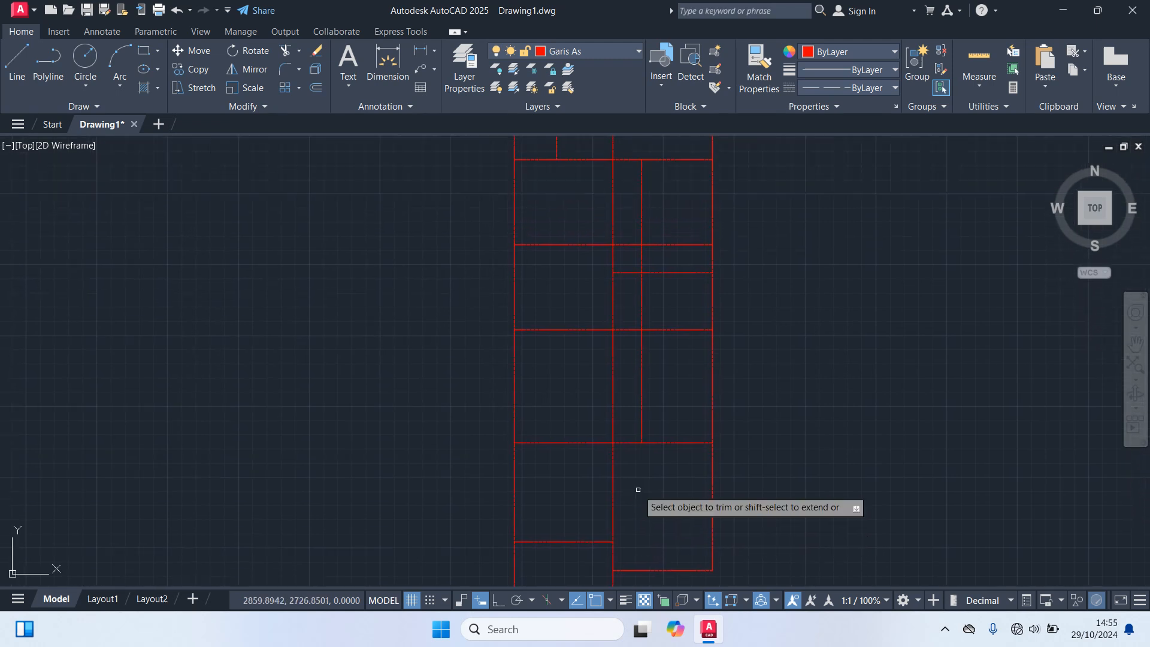
left_click(612, 430)
middle_click_drag(604, 376, 603, 453)
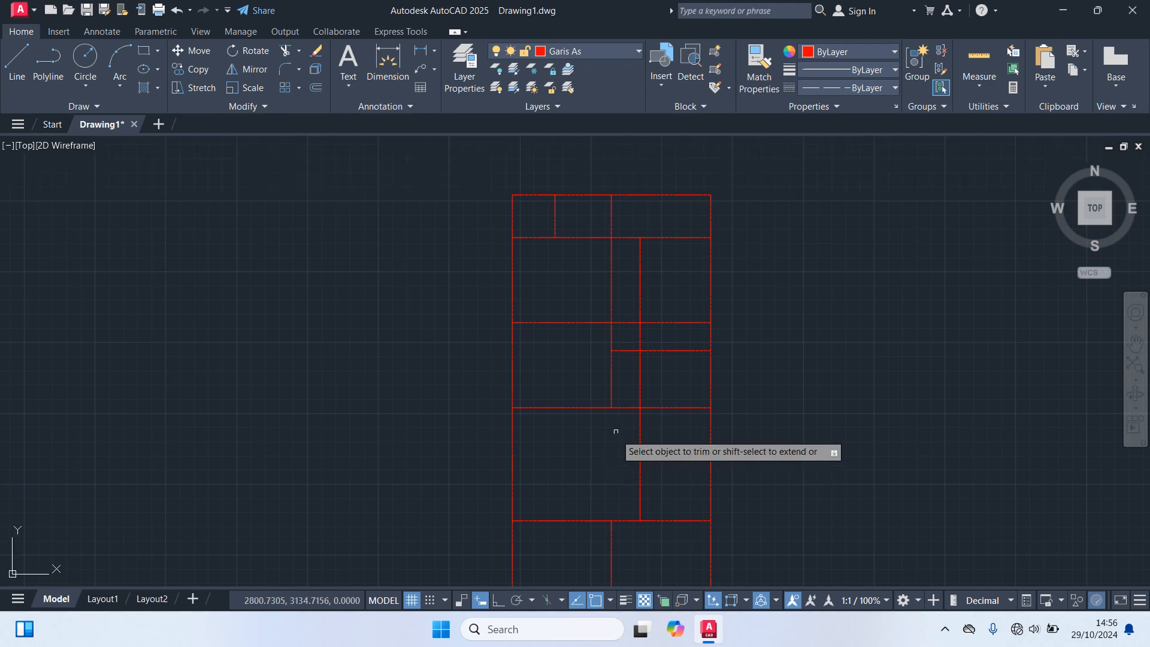
left_click(623, 351)
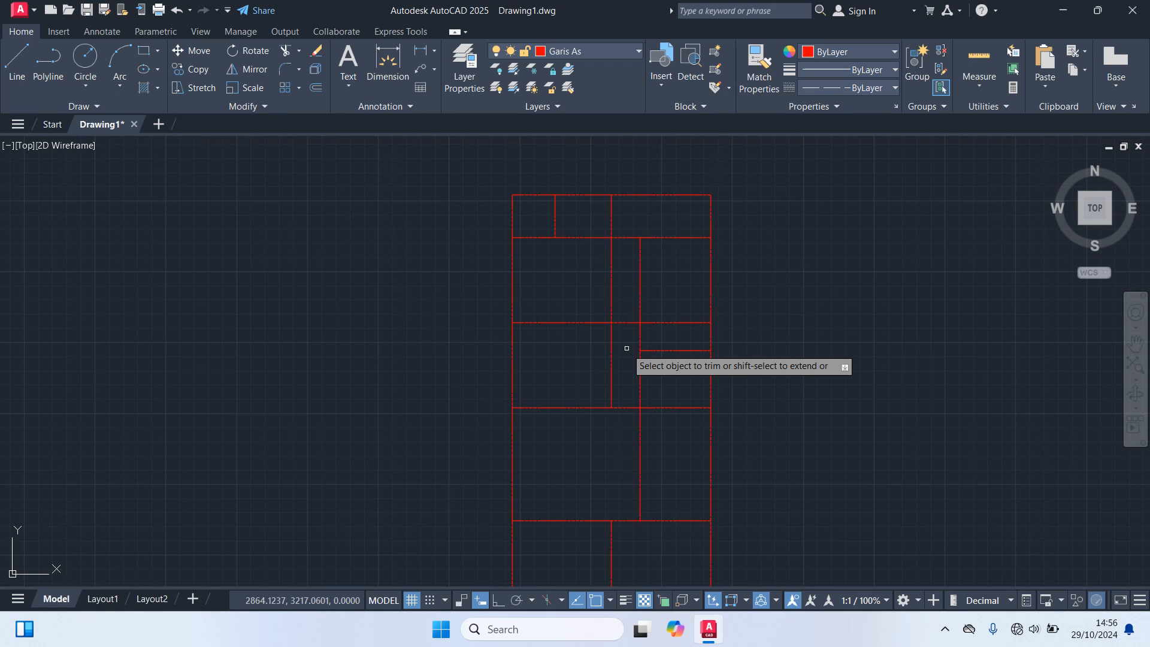
Step: Trim the right inner vertical above the third inner horizontal, plus the first and second inner horizontals right of the middle vertical
left_click(638, 338)
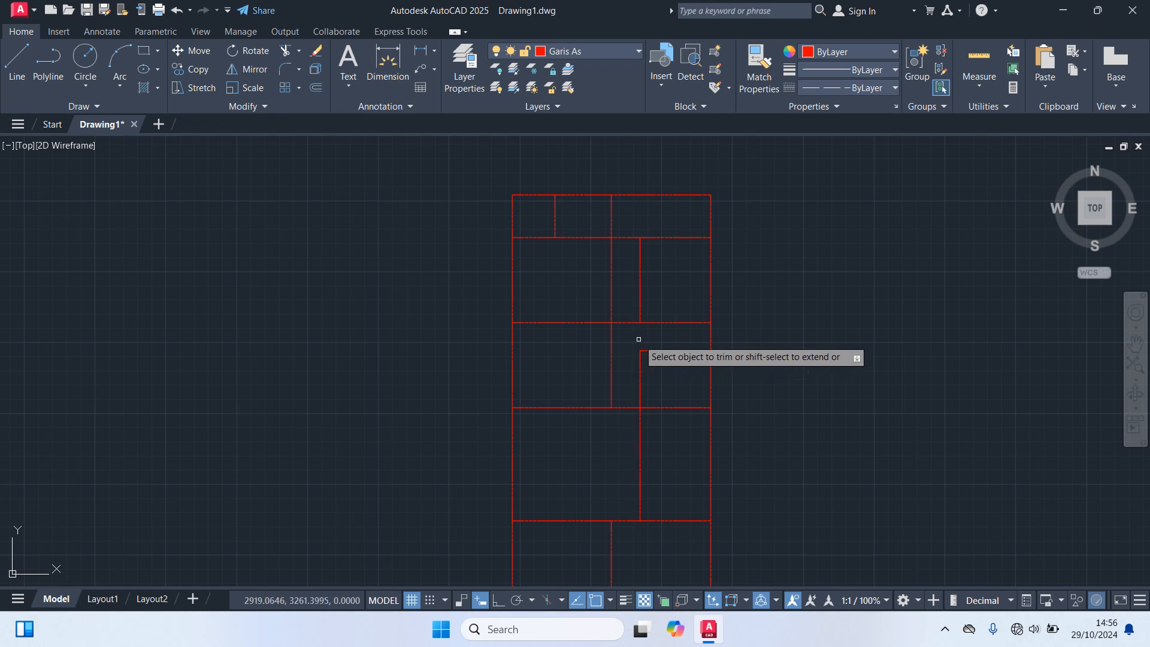
left_click(625, 324)
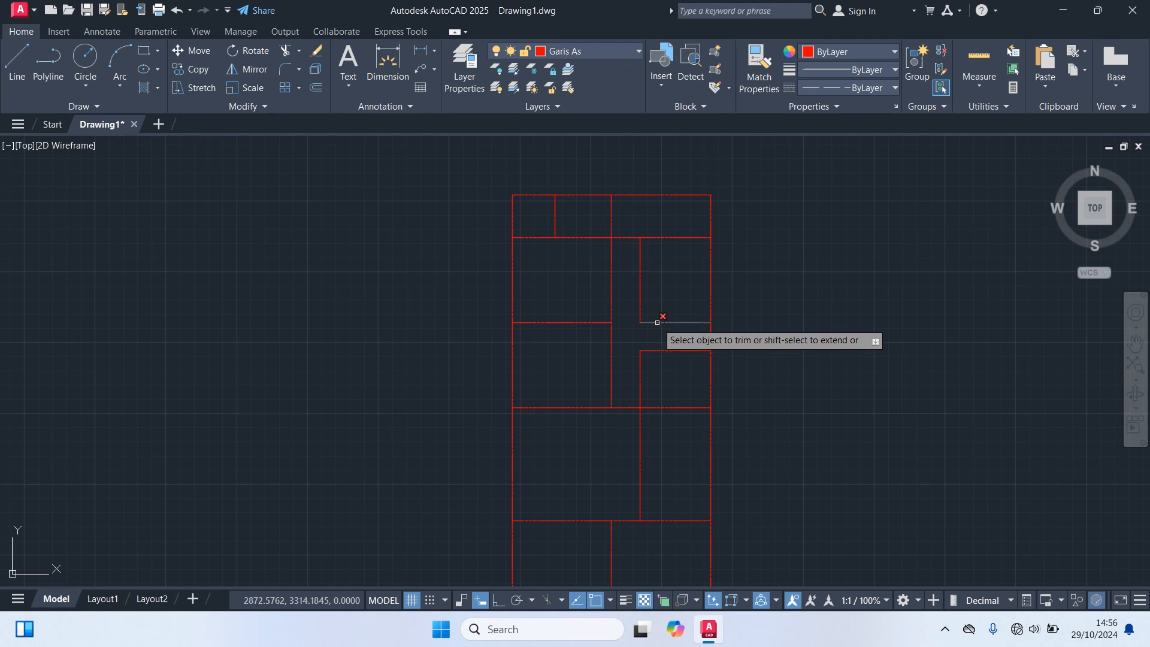
left_click(657, 322)
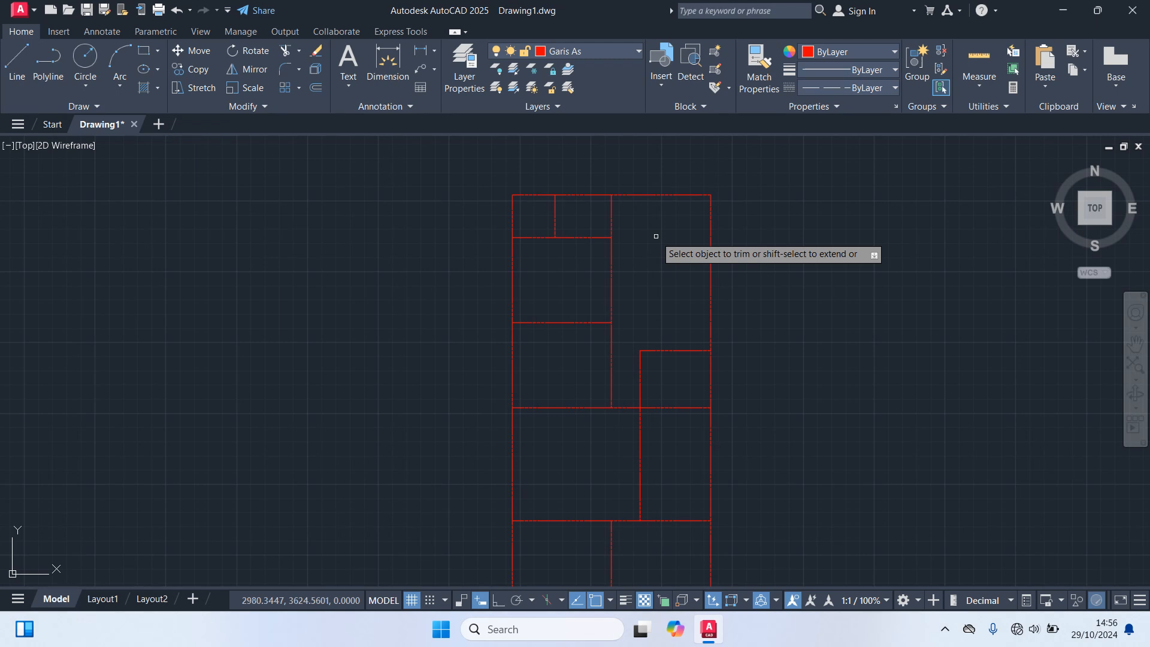
key("Escape")
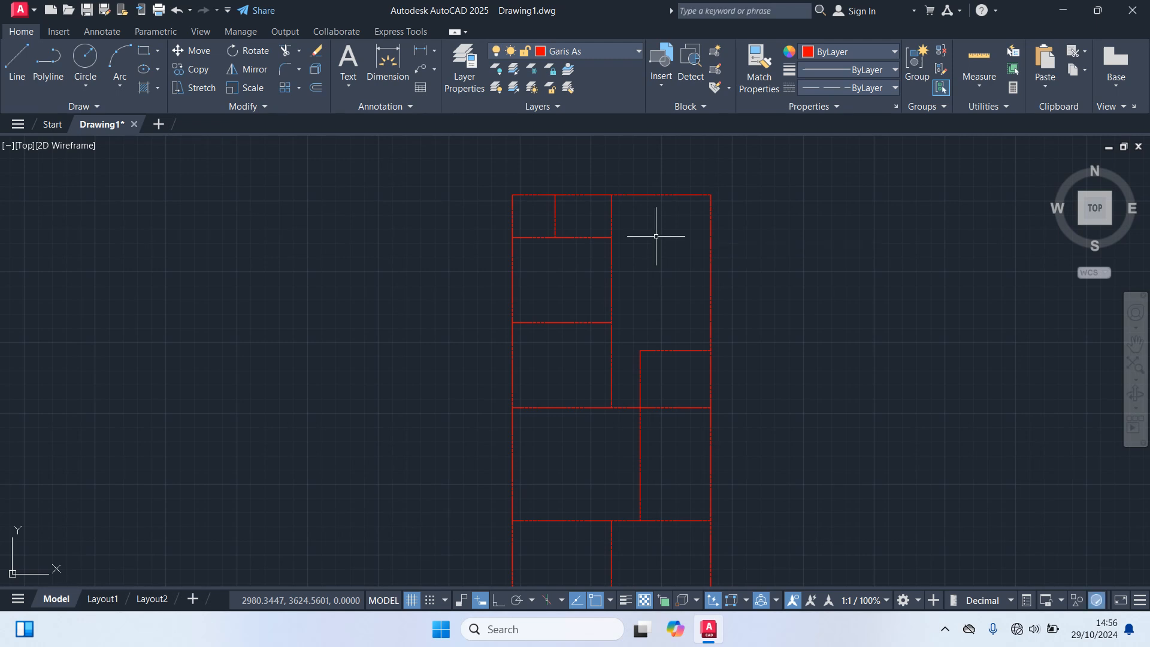
mouse_move(656, 236)
middle_mouse_down()
mouse_move(629, 175)
mouse_move(625, 251)
middle_mouse_up()
scroll(628, 174, "down", 2)
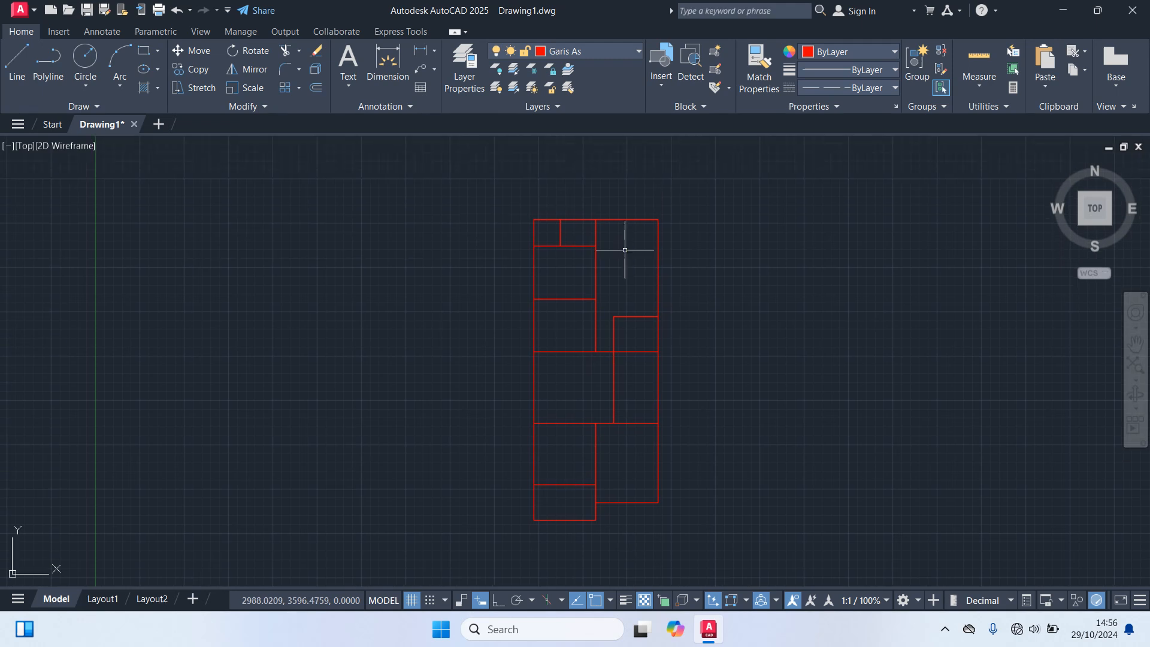
scroll(625, 250, "up", 2)
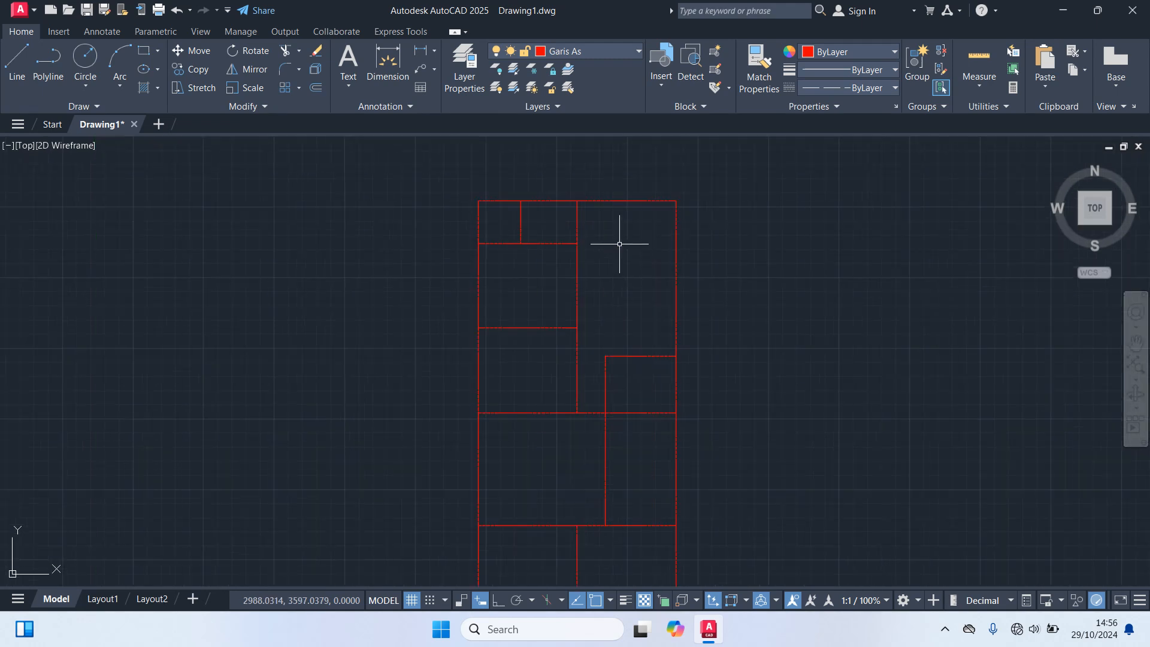
Step: Draw an axis line 150 units right from the middle vertical's junction with the first inner horizontal, continuing up to the top edge
type("l")
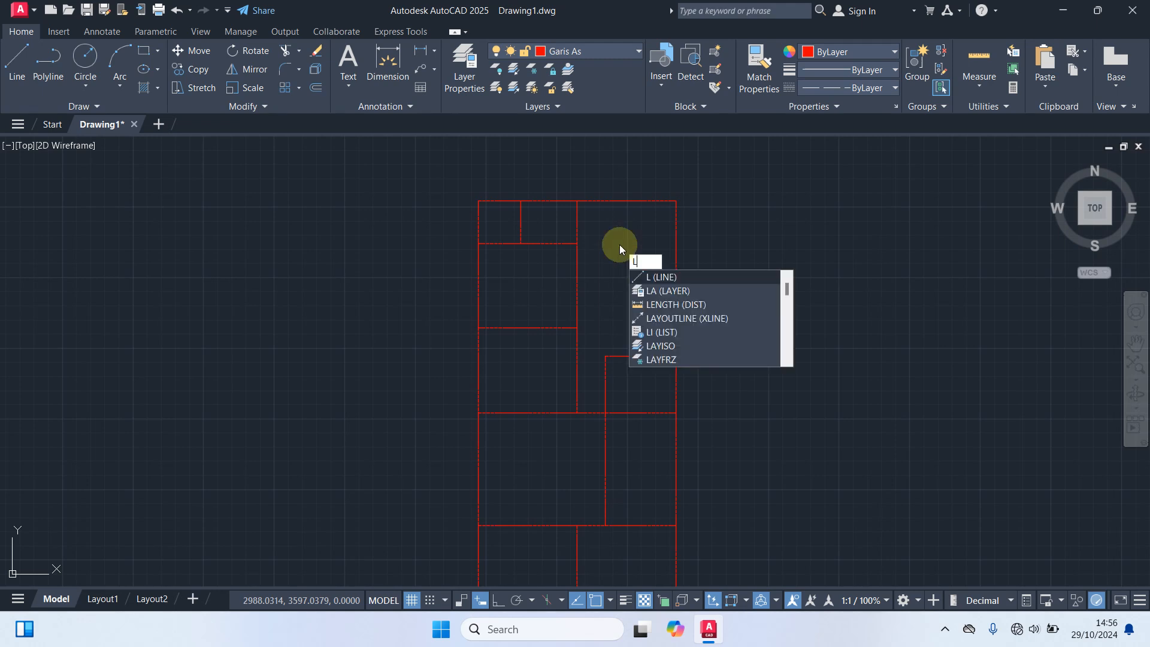
key("Return")
scroll(619, 244, "up", 2)
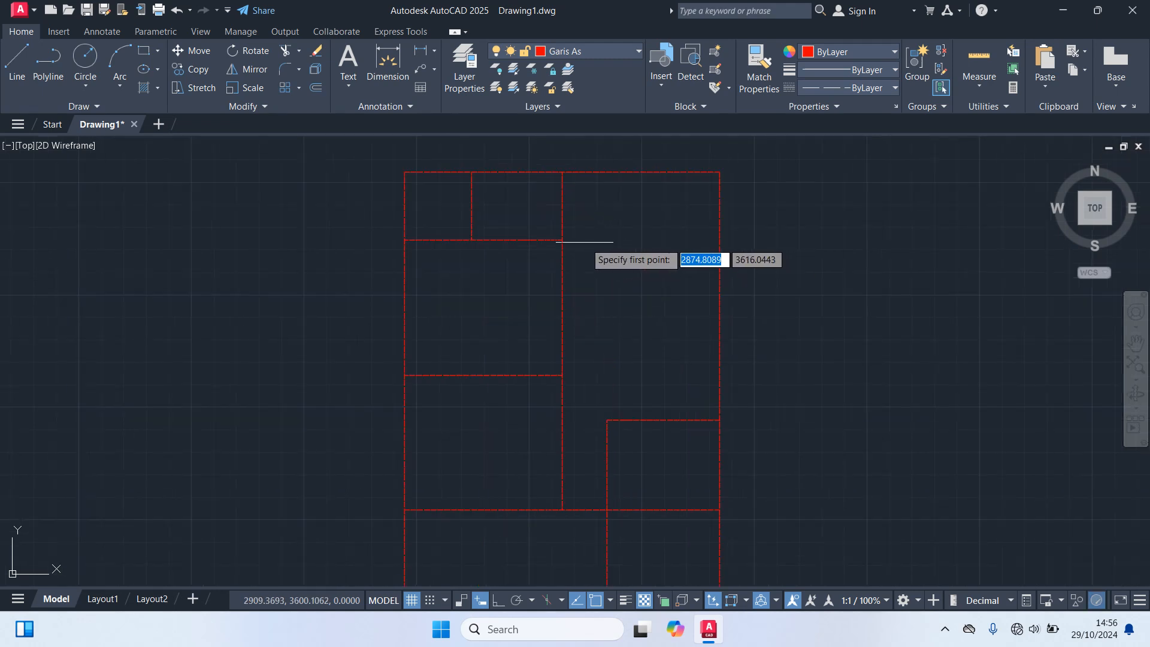
left_click(562, 240)
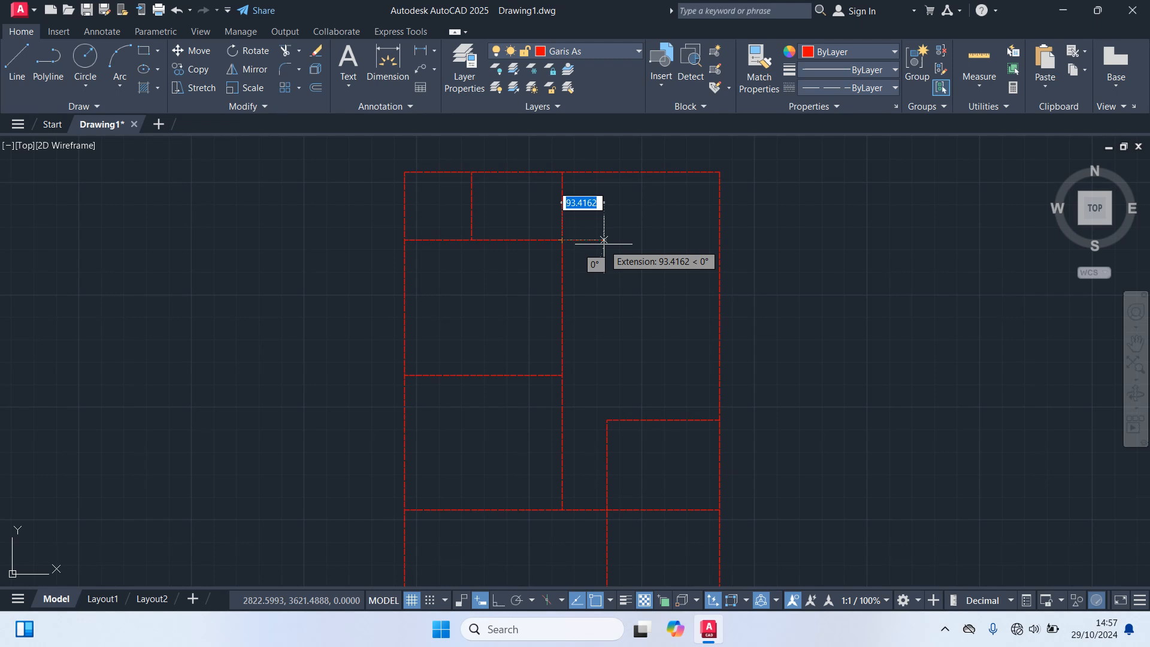
type("150")
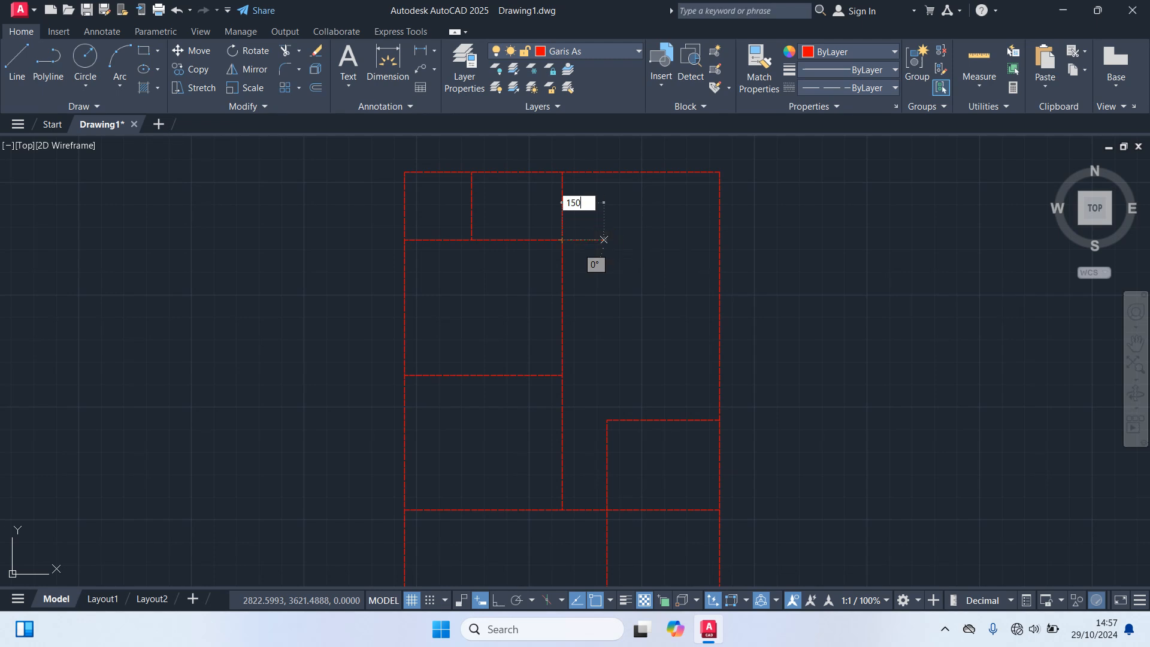
key("Return")
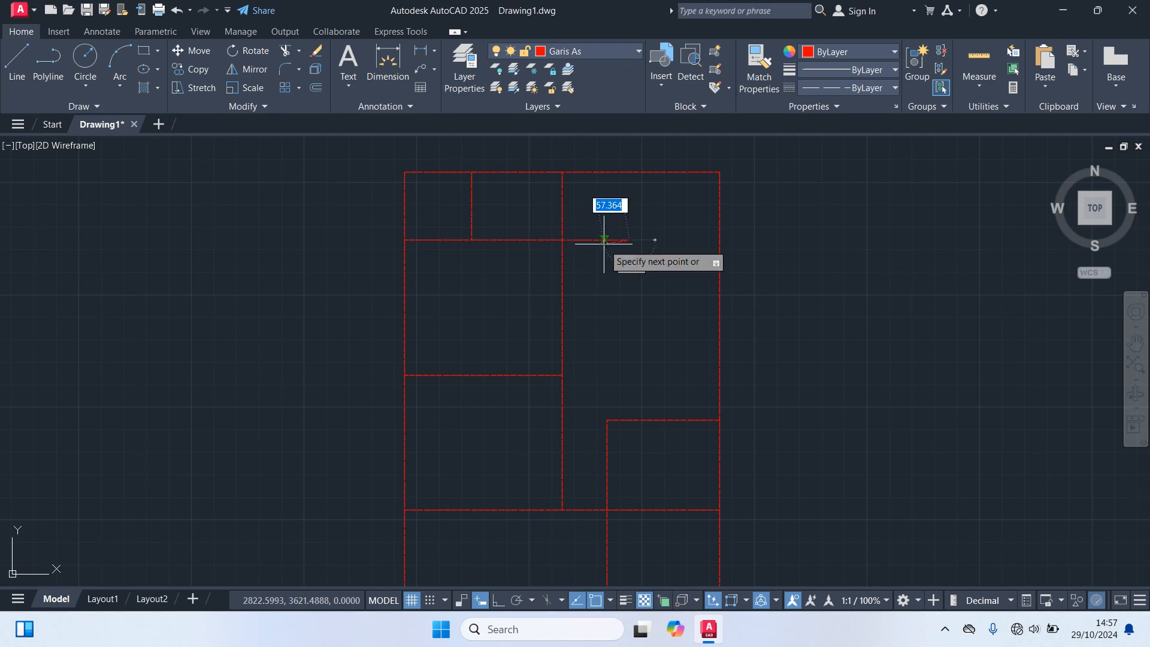
left_click(629, 173)
key("Escape")
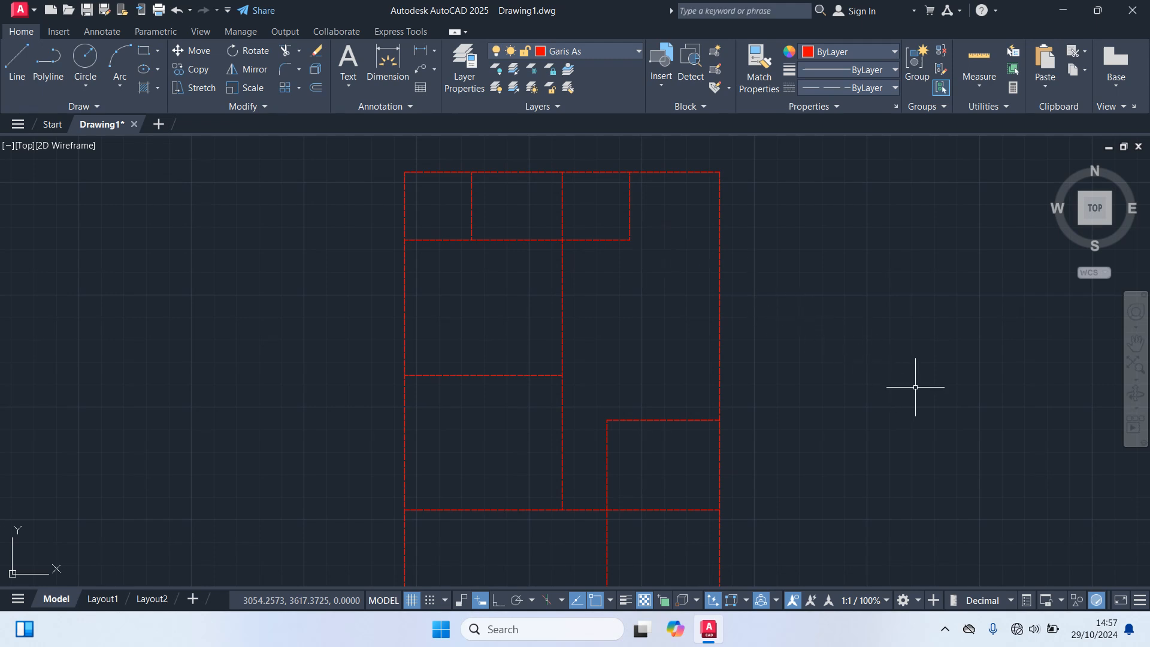
Step: Make Kolom the current layer and draw a 15 by 15 column square outside the plan's upper-left side
left_click(558, 50)
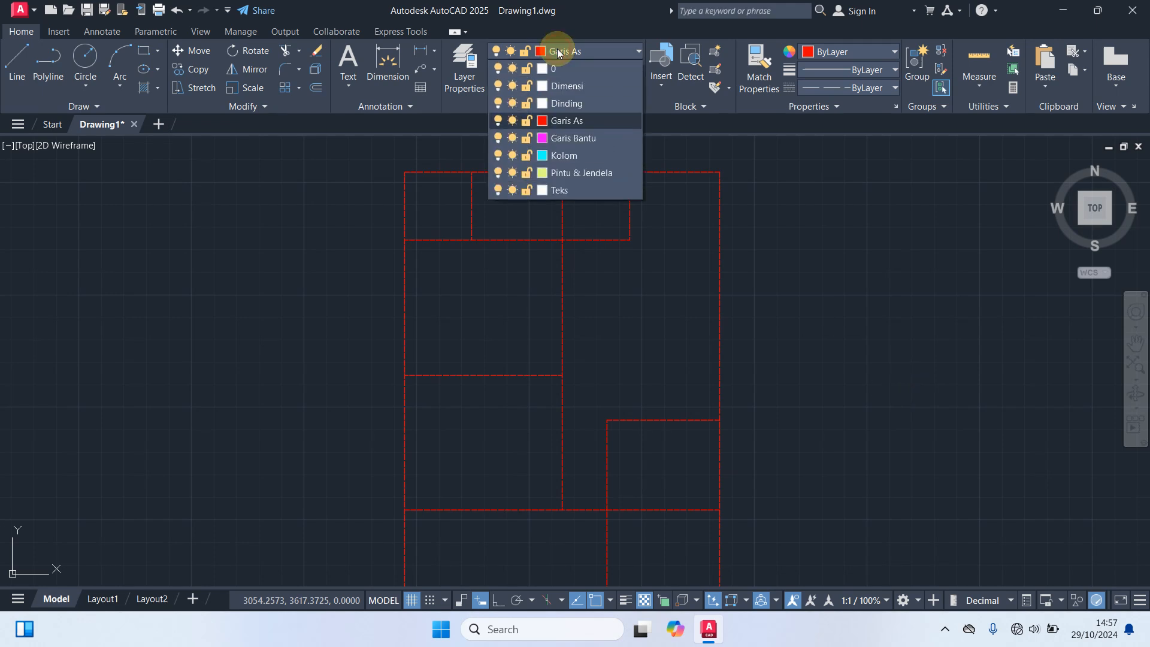
left_click(575, 155)
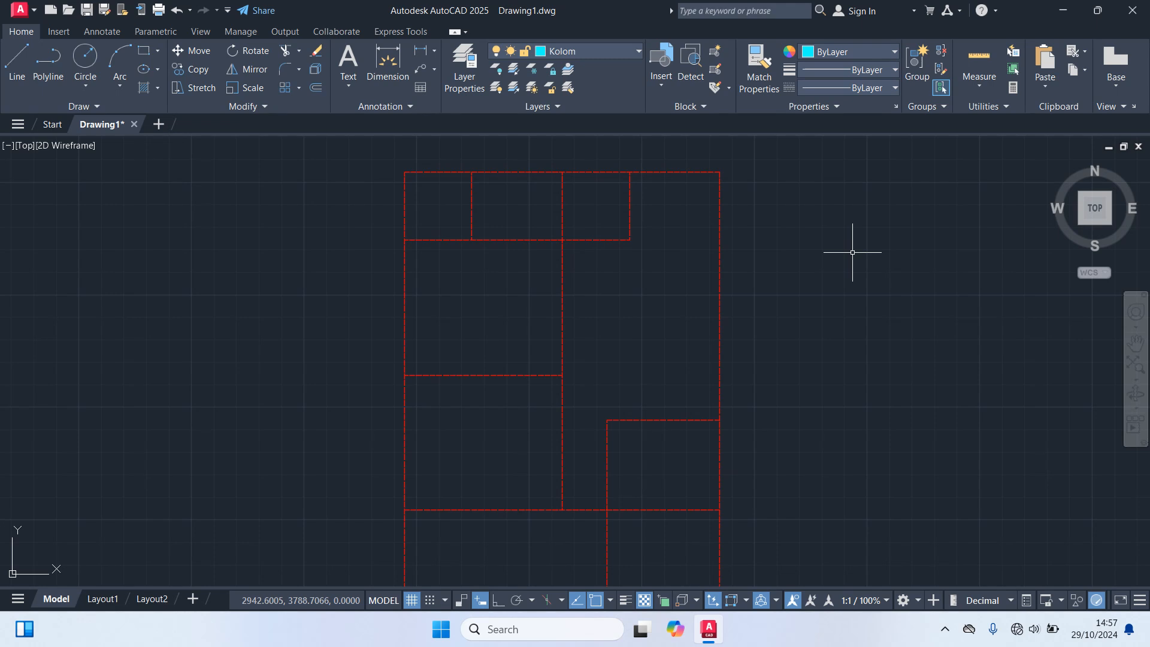
key("Return")
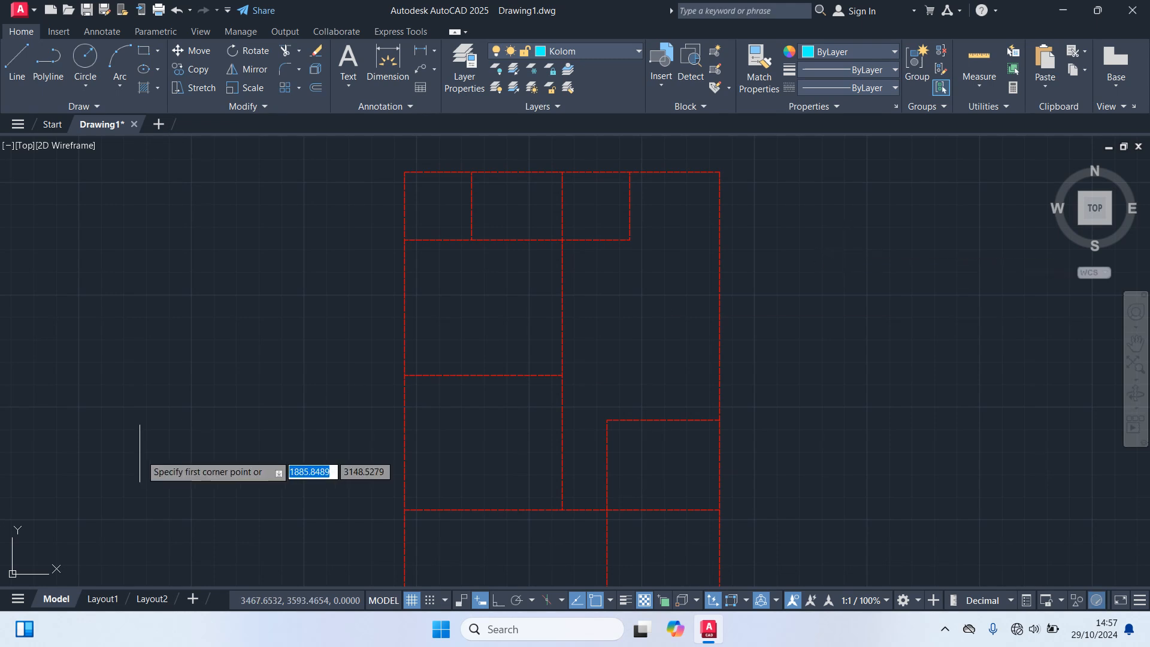
left_click(288, 207)
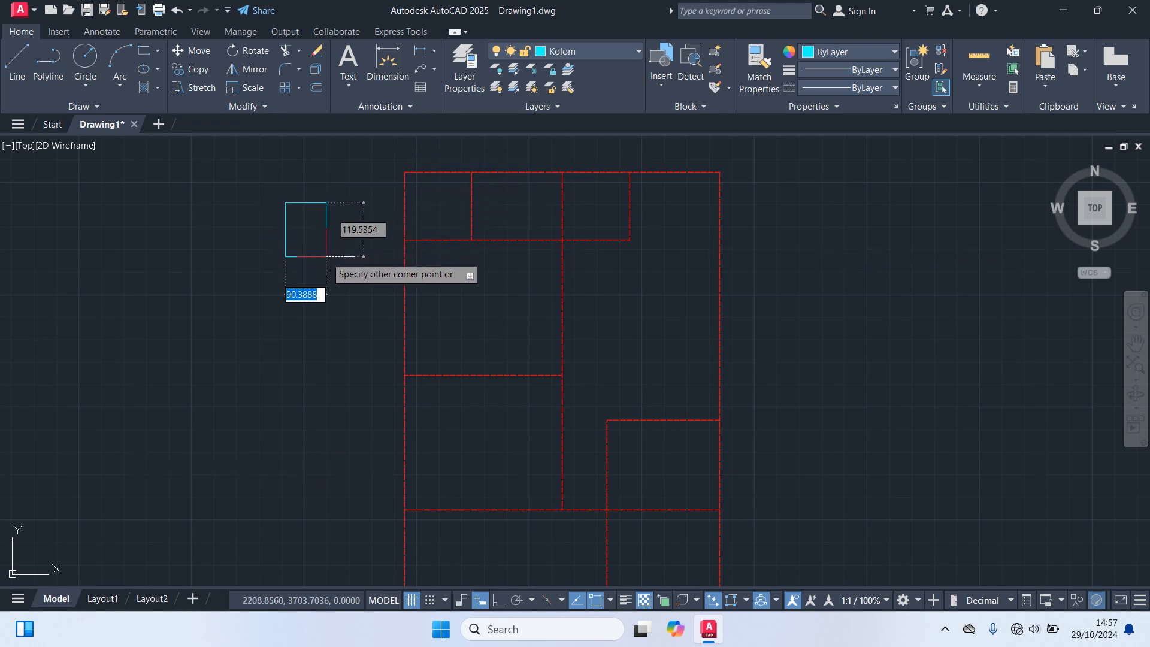
type("15")
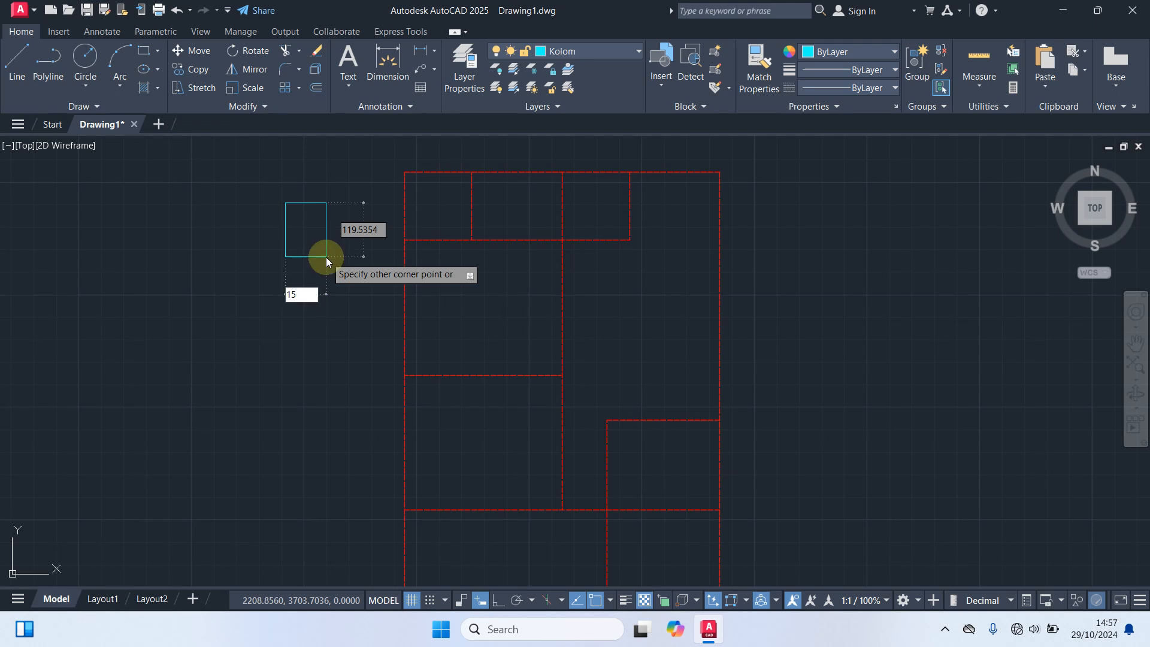
key("Tab")
type("15")
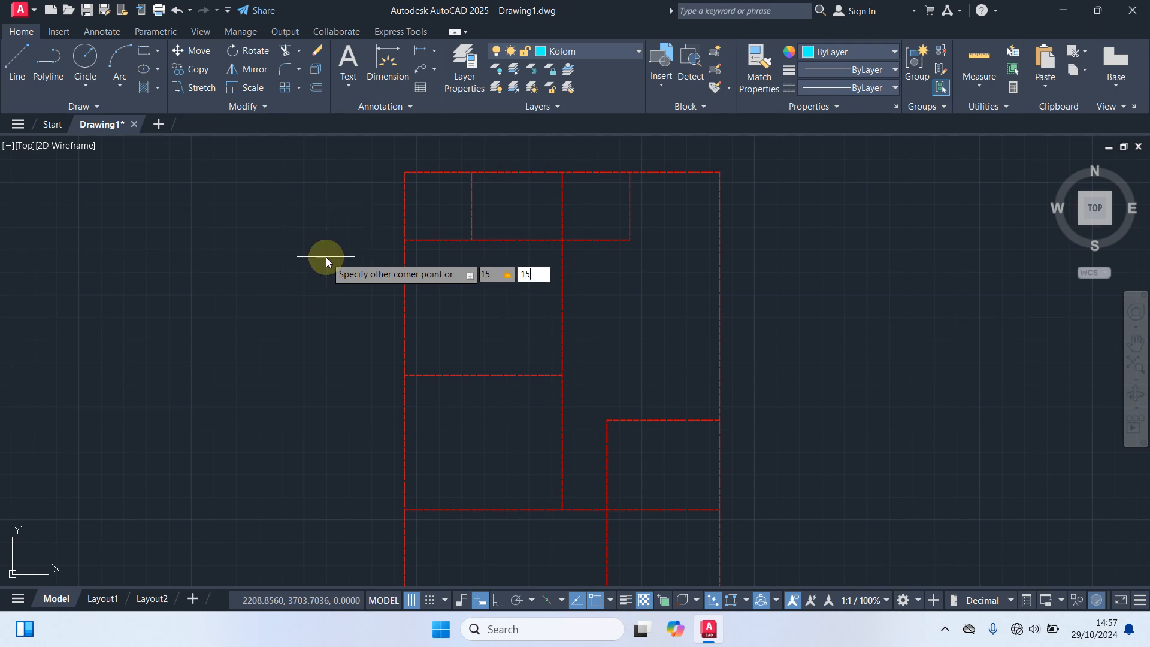
key("Return")
Step: Move the column square by its centre onto the top-left corner of the axis grid
left_click_drag(315, 227, 246, 189)
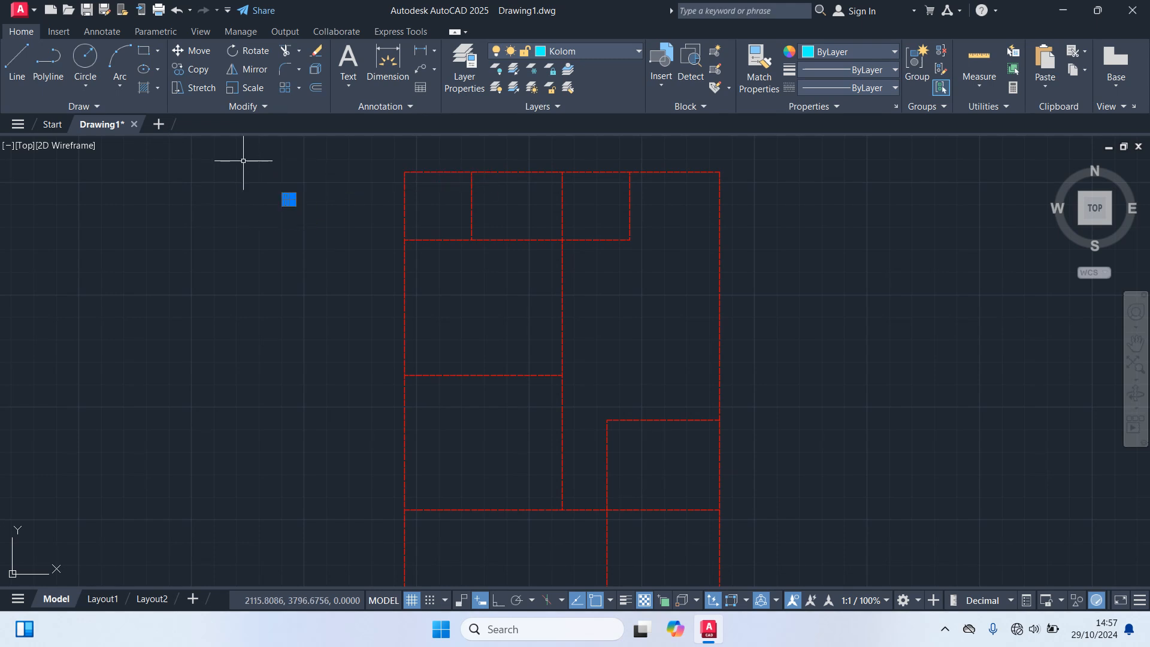
key("Return")
scroll(290, 215, "up", 4)
left_click(292, 229)
scroll(560, 192, "up", 3)
left_click(631, 142)
middle_click_drag(580, 223, 479, 360)
Step: Copy the column from its centre to the other three corners of the small top-left room
left_click(580, 265)
left_click(522, 239)
type("co")
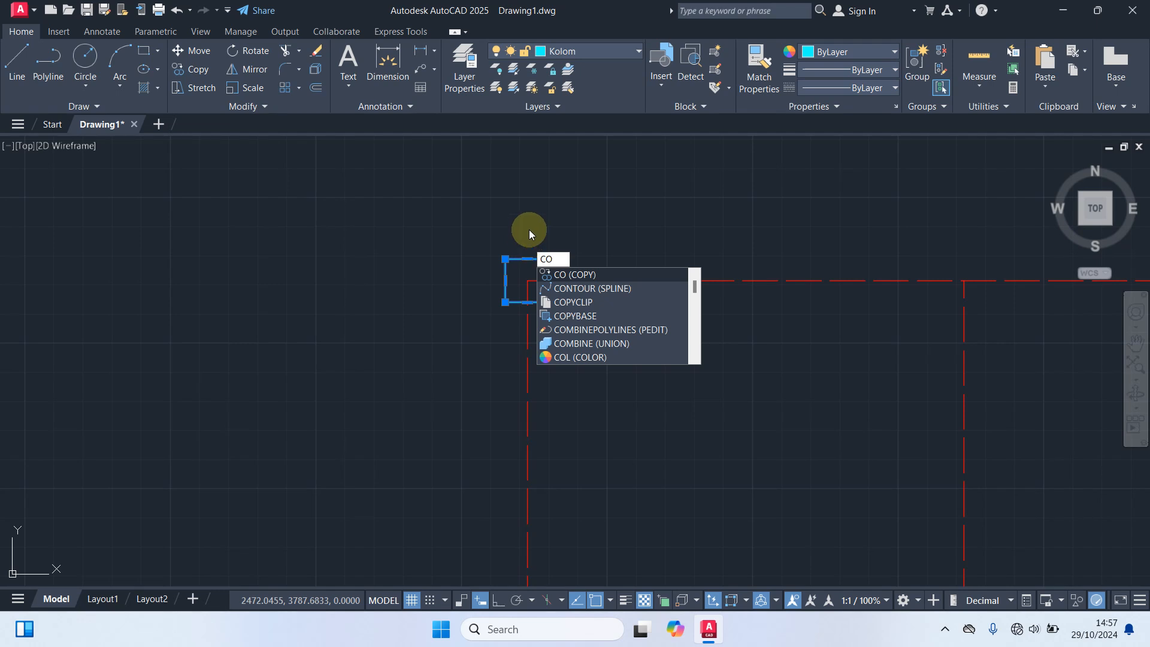
key("Return")
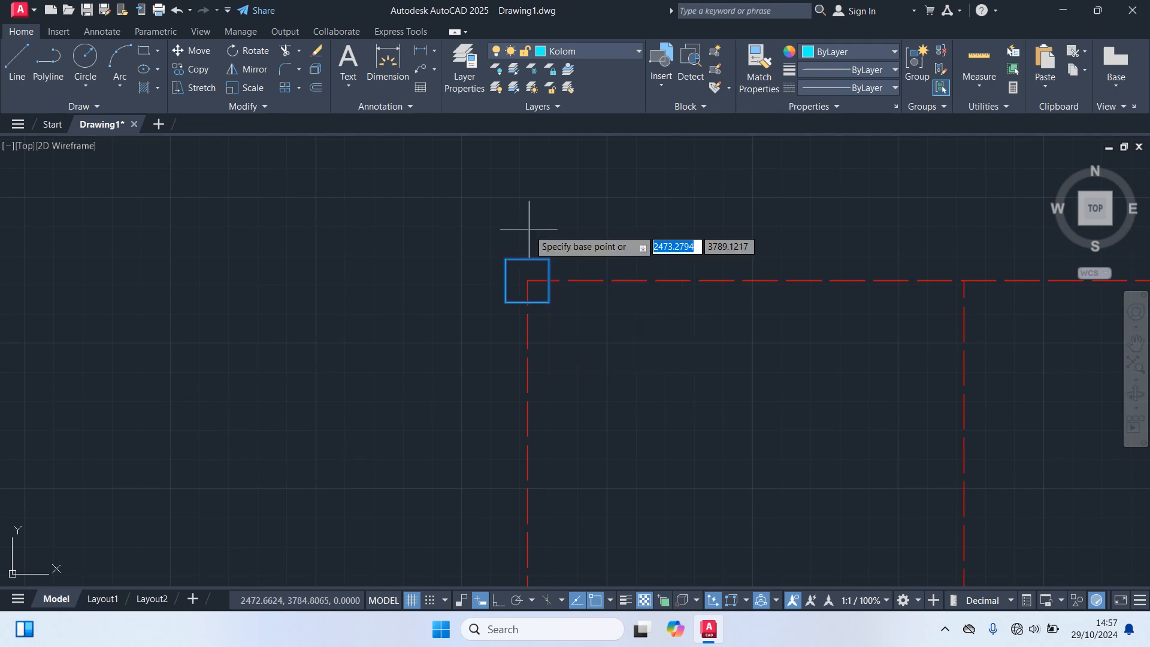
left_click(528, 281)
scroll(659, 320, "down", 4)
middle_click_drag(688, 319, 570, 282)
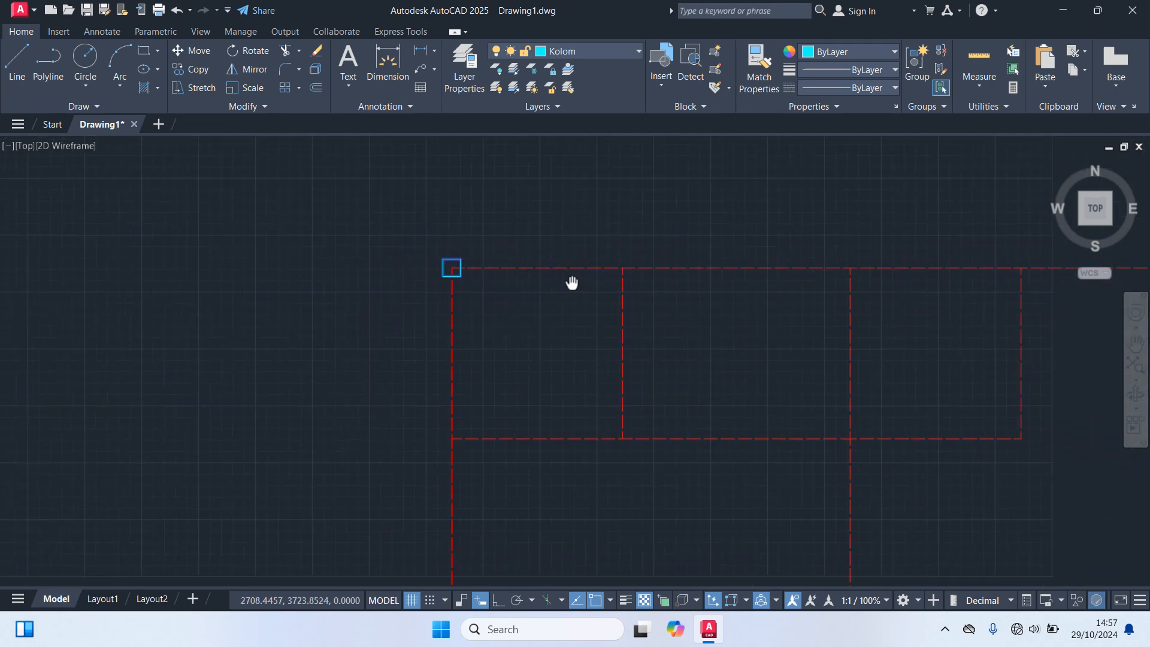
scroll(474, 401, "up", 4)
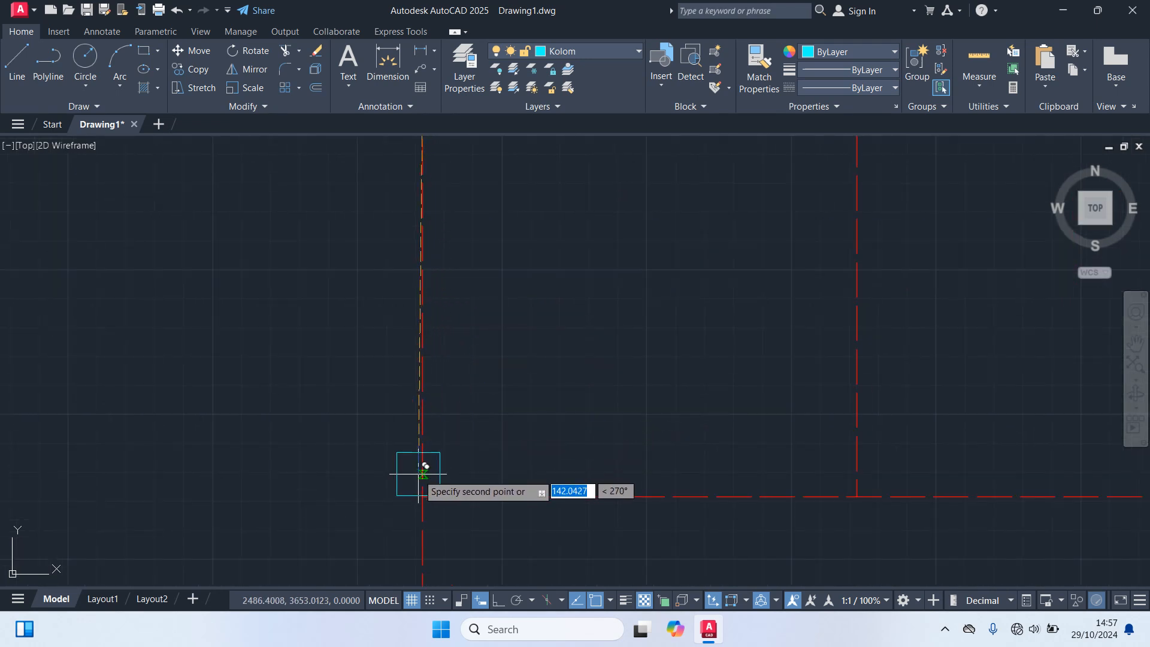
left_click(422, 497)
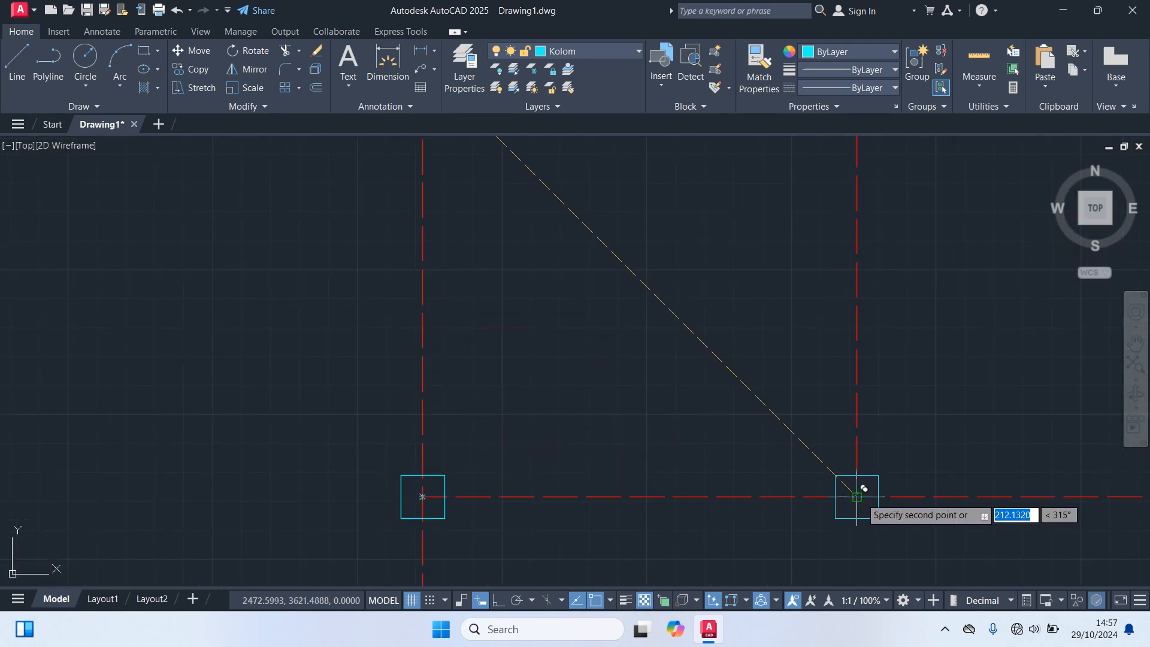
left_click(856, 497)
scroll(857, 497, "down", 2)
left_click(861, 223)
Step: Copy the column to the middle vertical's two upper junctions, the plan's top-right corner and the right-hand corners of the new small room
scroll(925, 277, "down", 4)
middle_click_drag(926, 277, 558, 257)
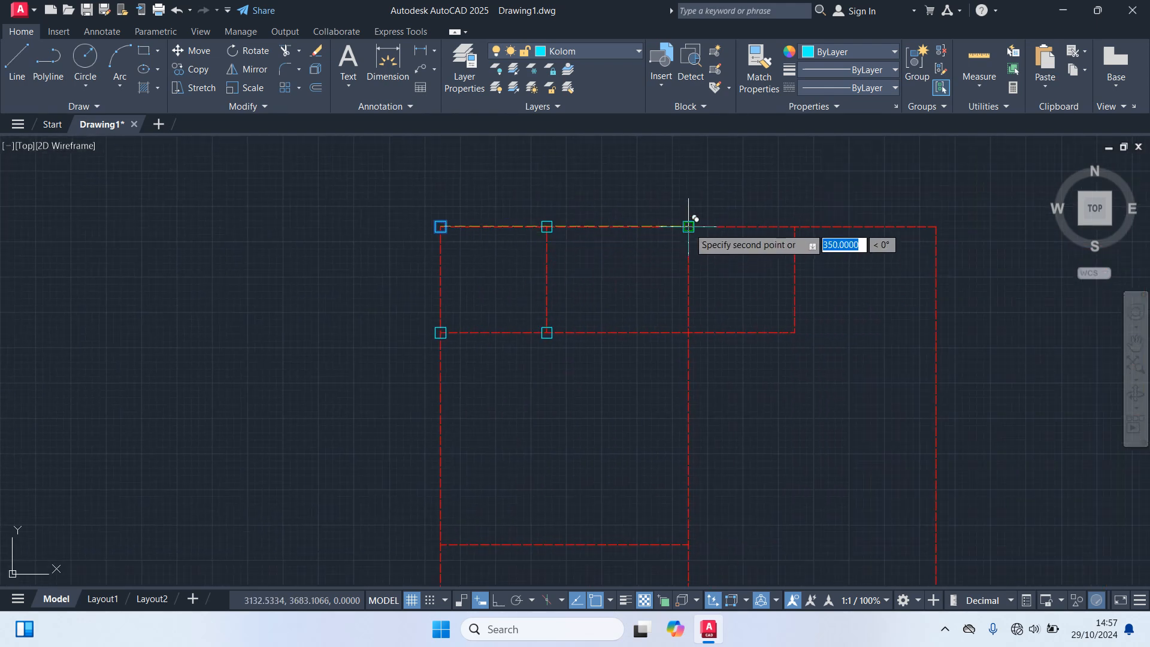
left_click(689, 333)
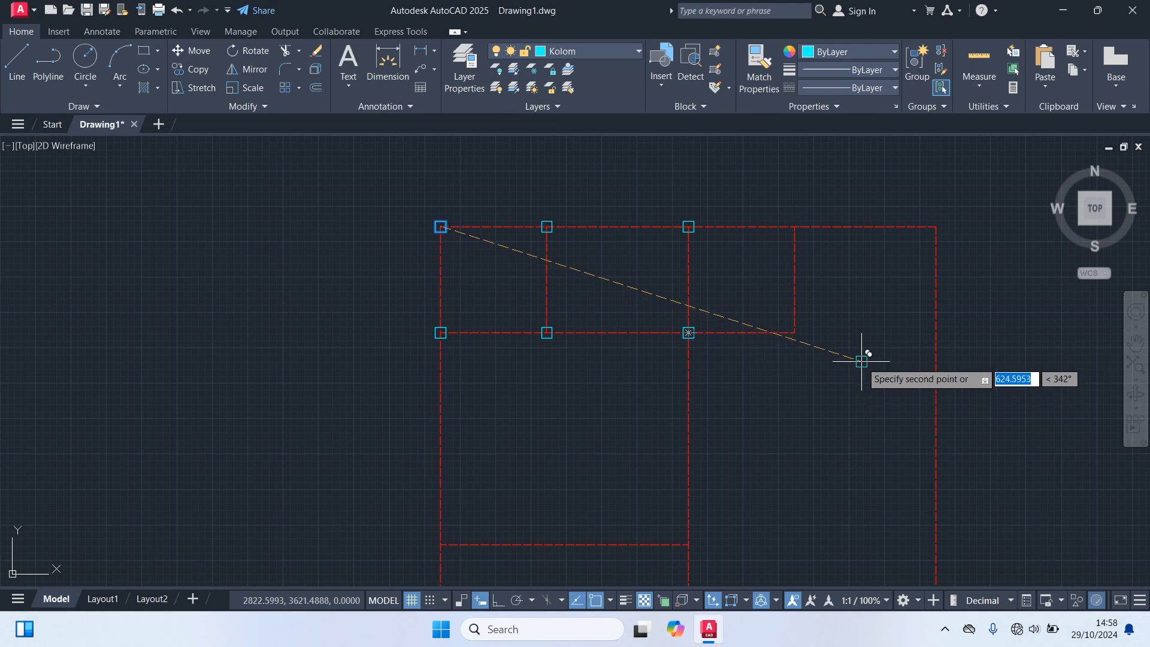
left_click(936, 226)
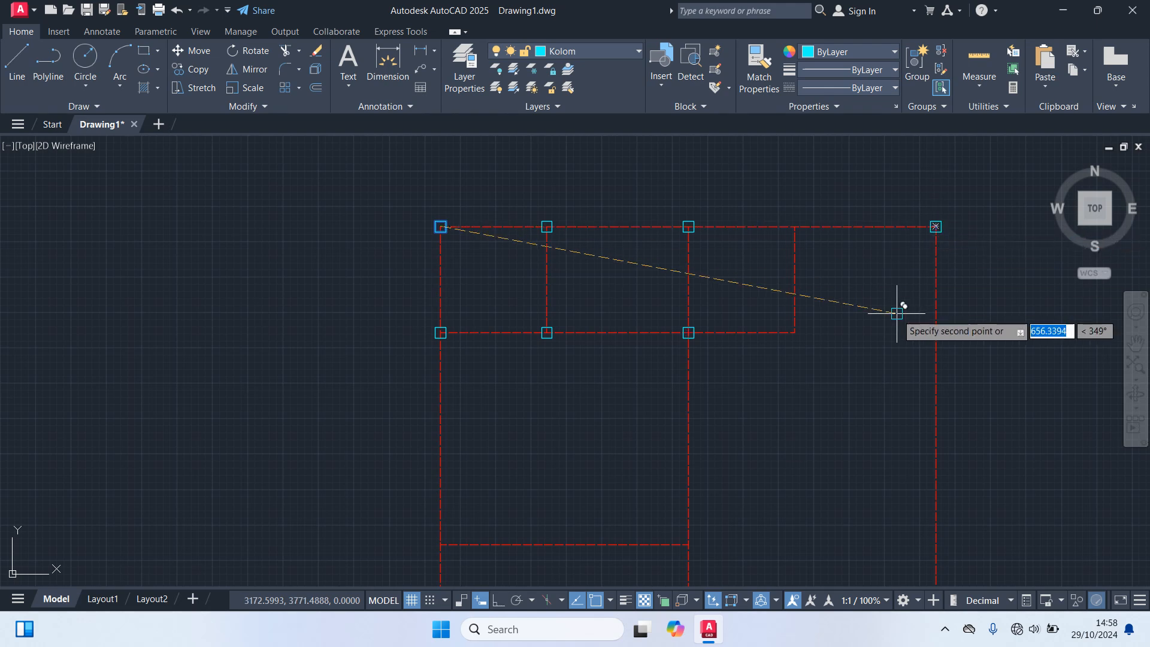
left_click(794, 227)
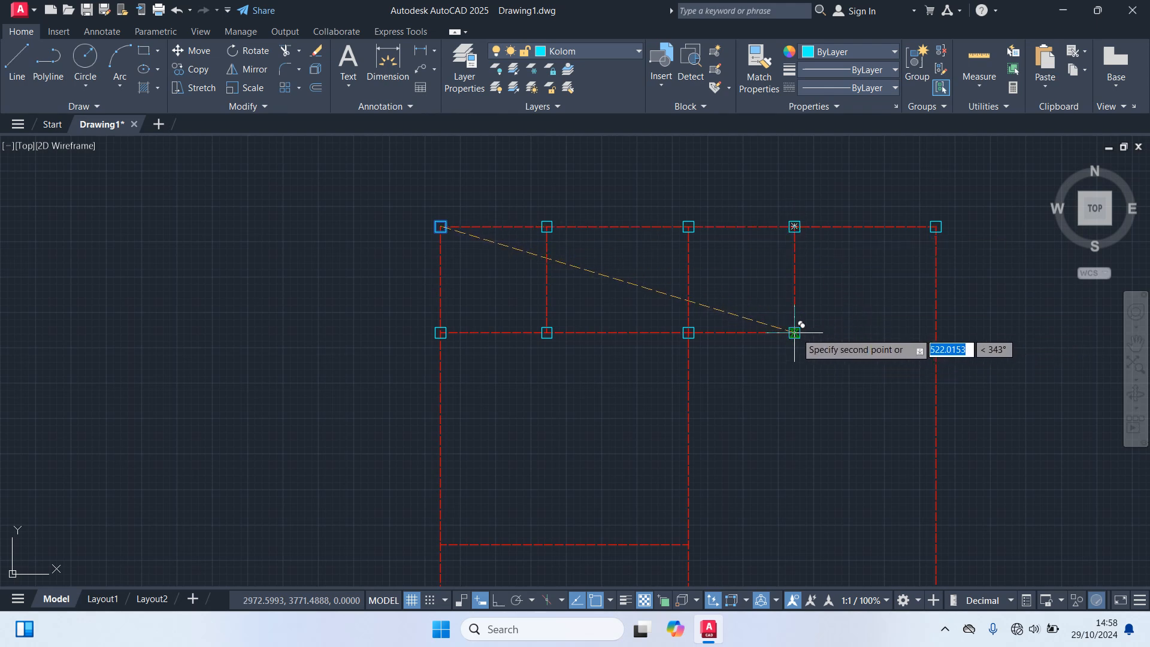
Step: Copy the column to both ends of the second and third inner horizontals and the fourth horizontal's middle and right junctions
middle_click_drag(794, 409, 738, 327)
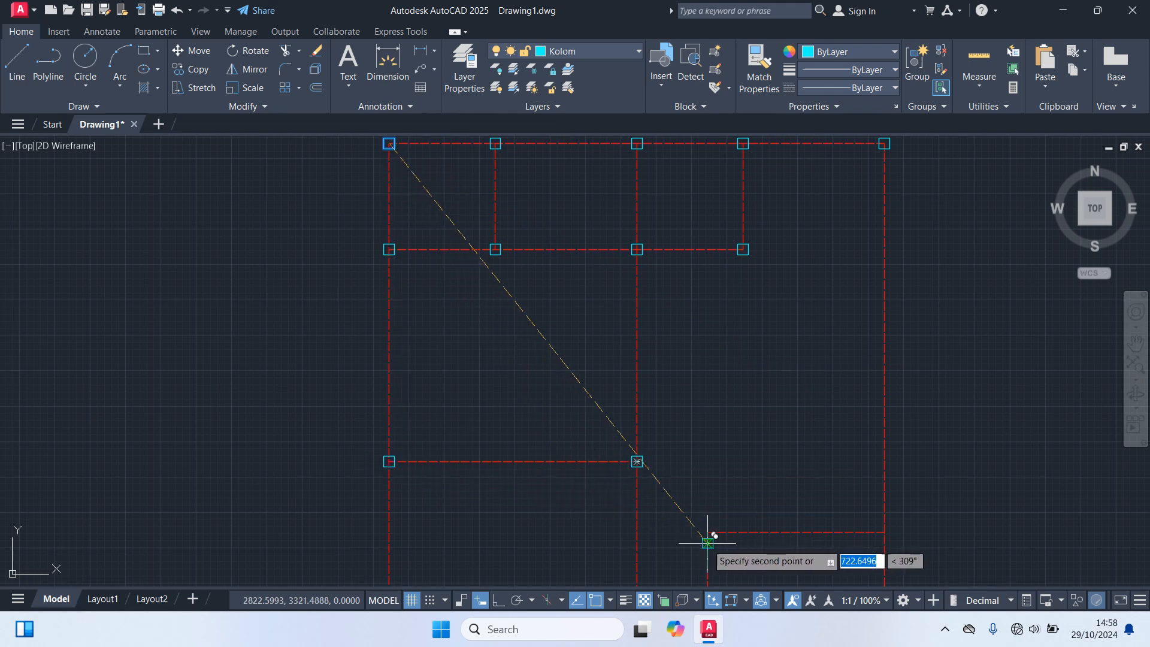
scroll(937, 442, "down", 2)
scroll(869, 239, "up", 4)
scroll(752, 308, "up", 2)
scroll(747, 312, "up", 2)
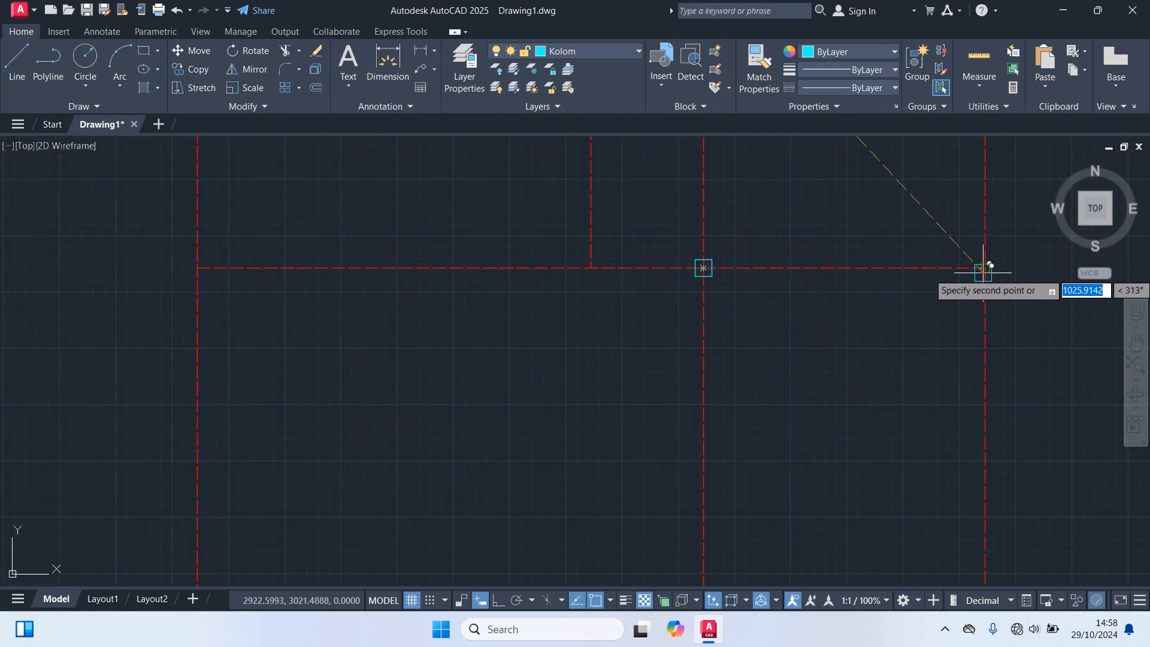
scroll(557, 299, "down", 2)
middle_click_drag(547, 249, 545, 462)
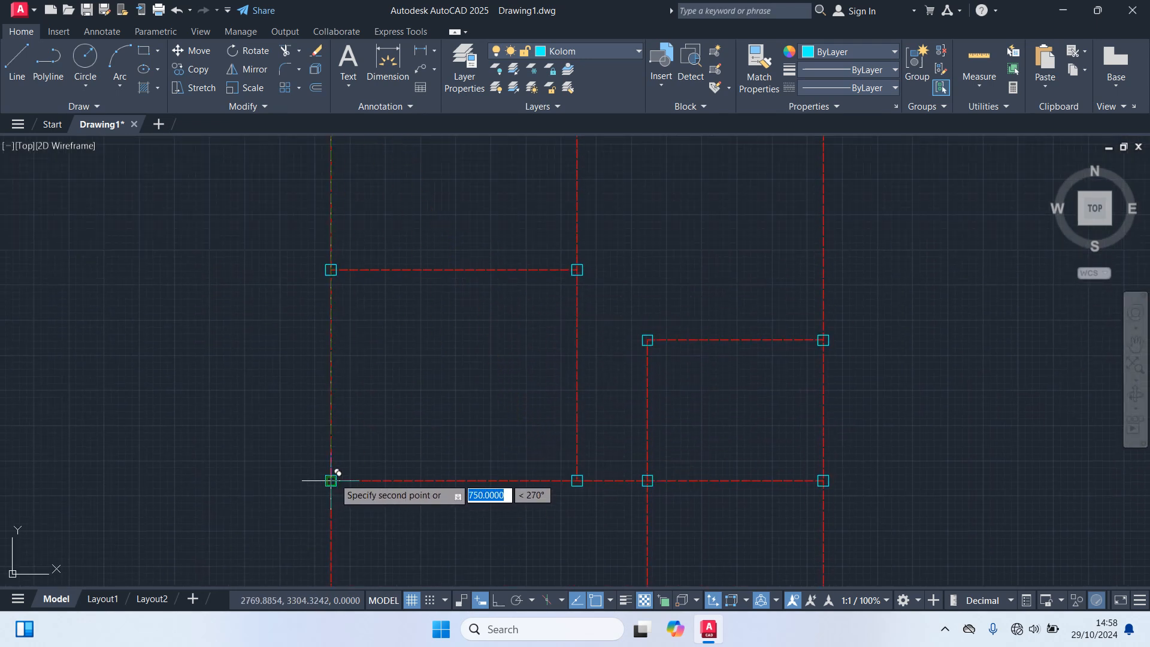
Step: Copy the column to the fourth inner horizontal's left end and the fifth horizontal's left, middle and right inner vertical junctions
scroll(333, 476, "down", 2)
middle_click_drag(386, 509, 446, 285)
scroll(423, 368, "up", 4)
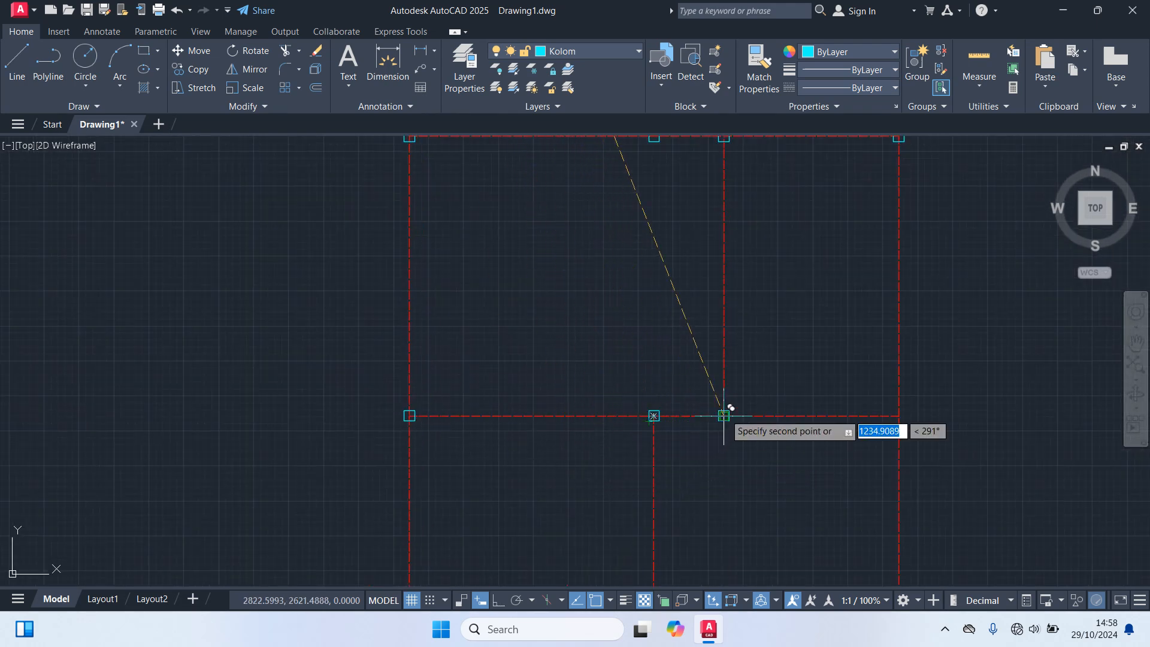
Step: Copy the column to the corners and wall junctions of the two bottom rooms, including the plan's bottom-left corner
scroll(748, 477, "down", 2)
middle_click_drag(744, 475, 727, 232)
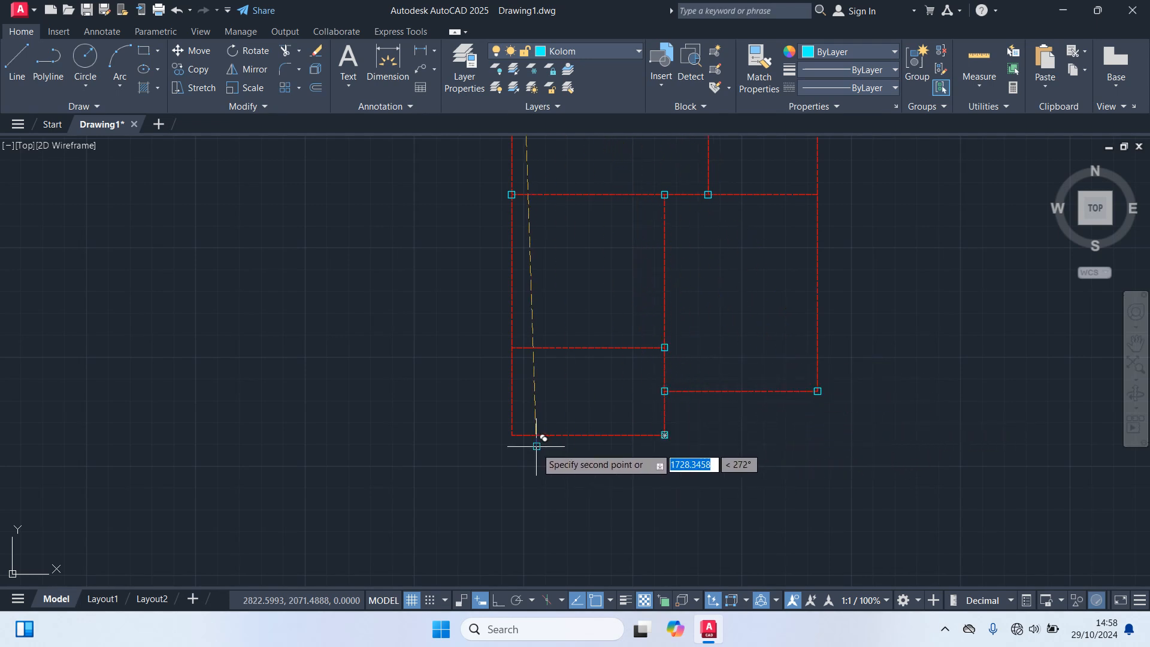
left_click(512, 435)
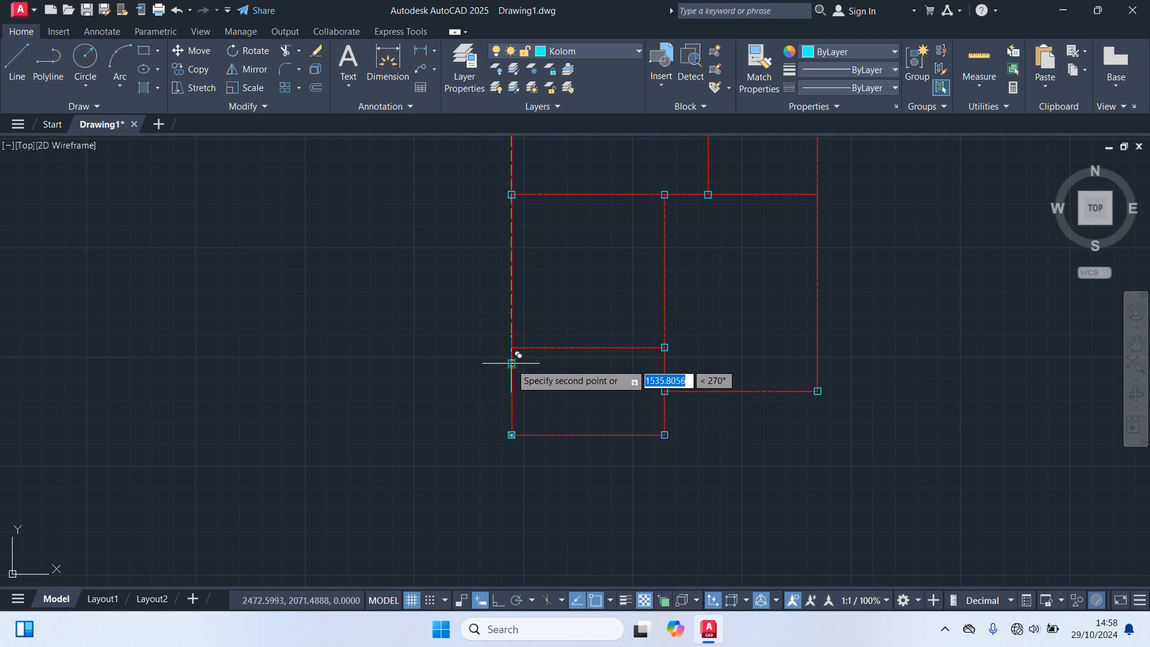
scroll(468, 359, "down", 2)
middle_click_drag(442, 360, 437, 490)
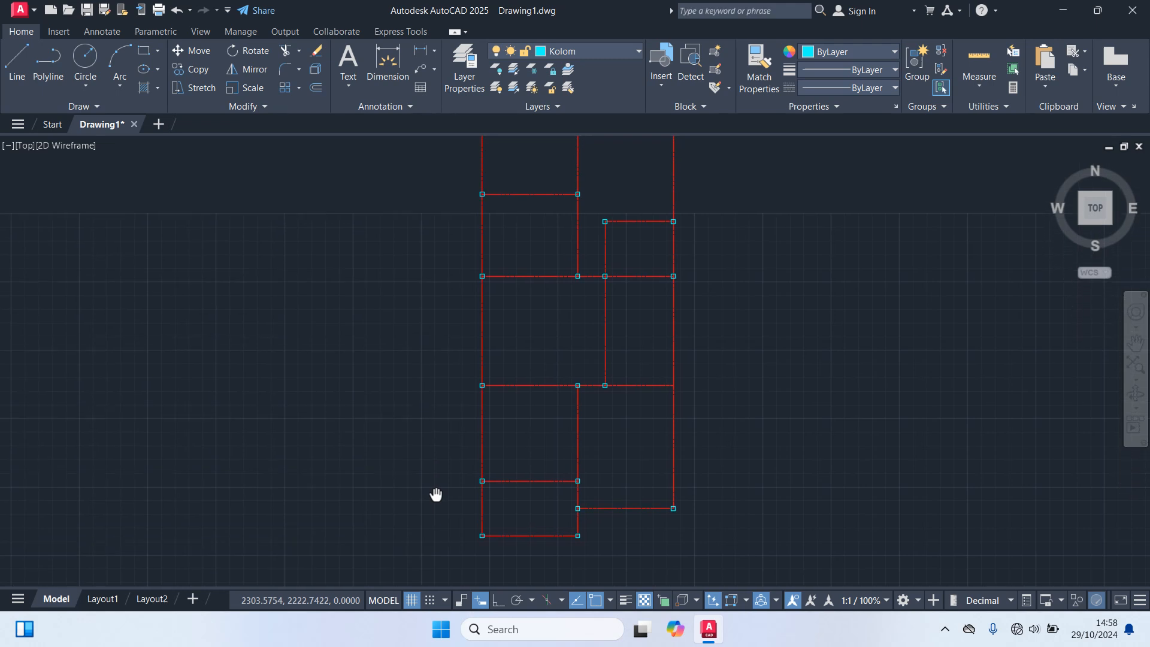
Step: End the column copying and make Dinding the current layer
key("Escape")
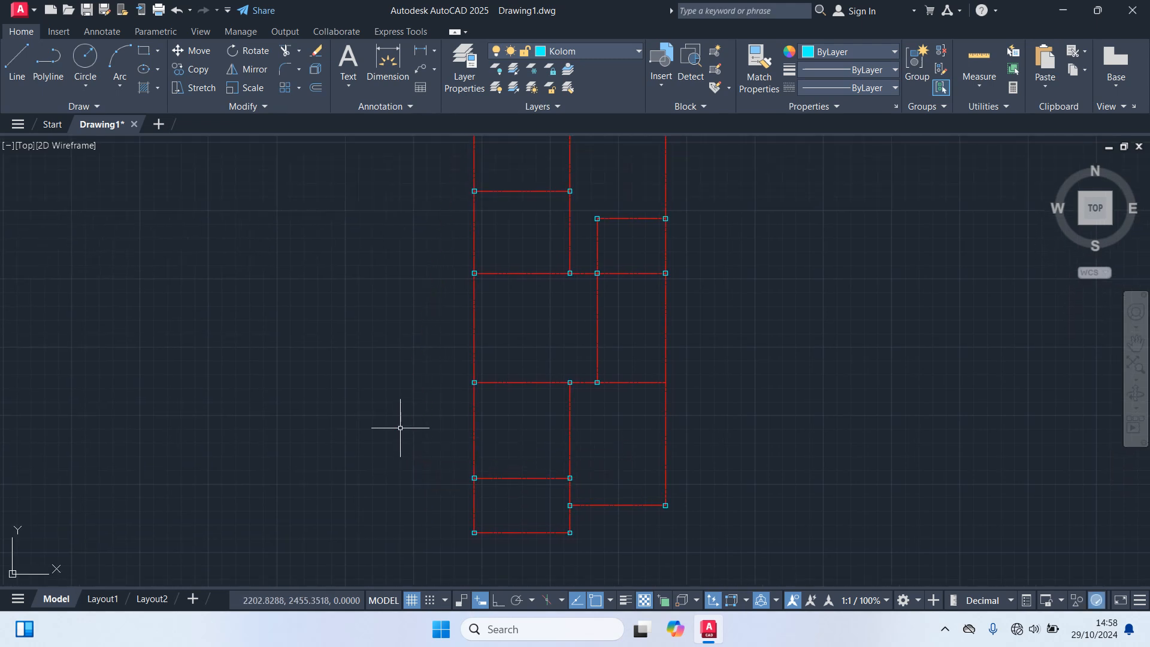
middle_click_drag(388, 347, 408, 457)
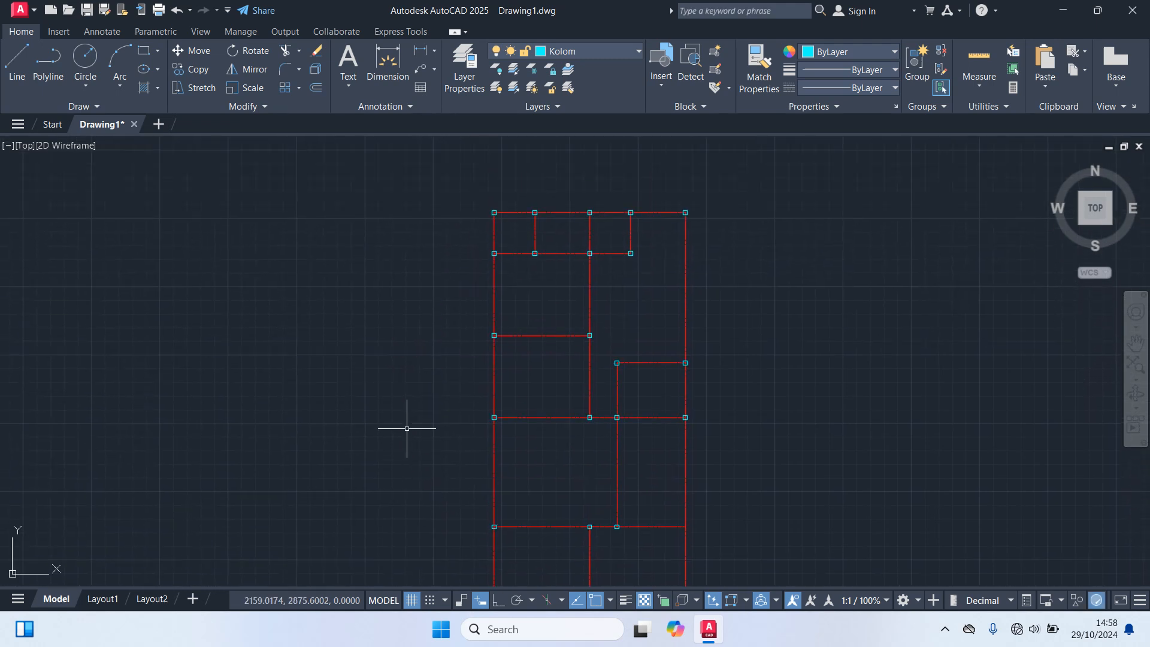
left_click(573, 54)
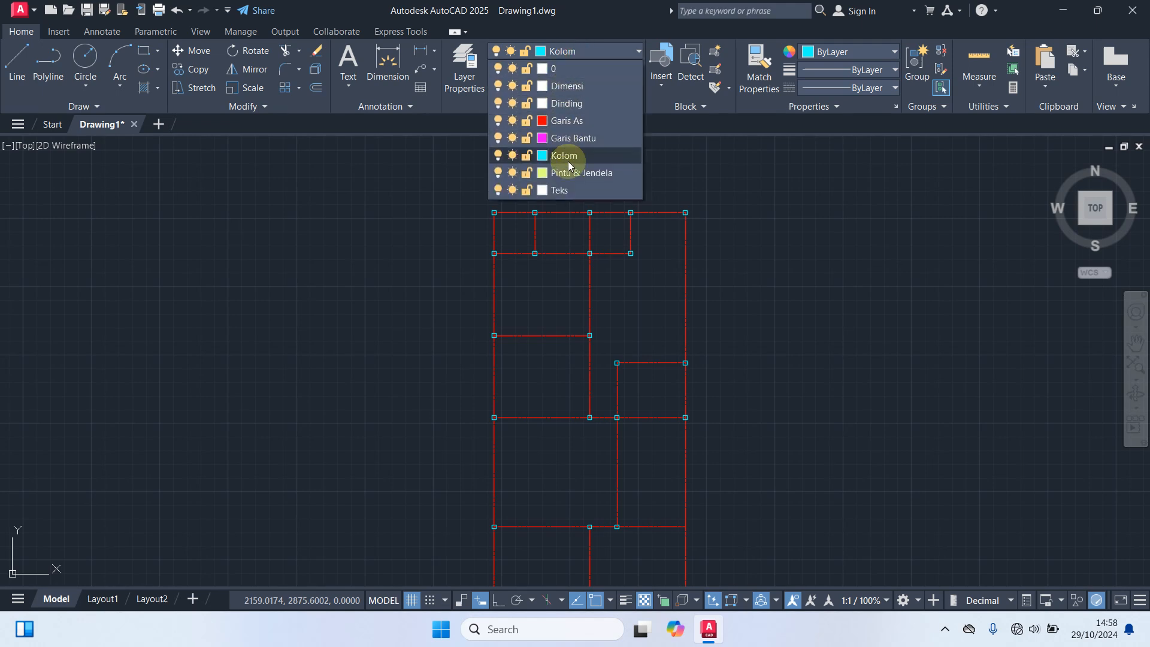
left_click(572, 103)
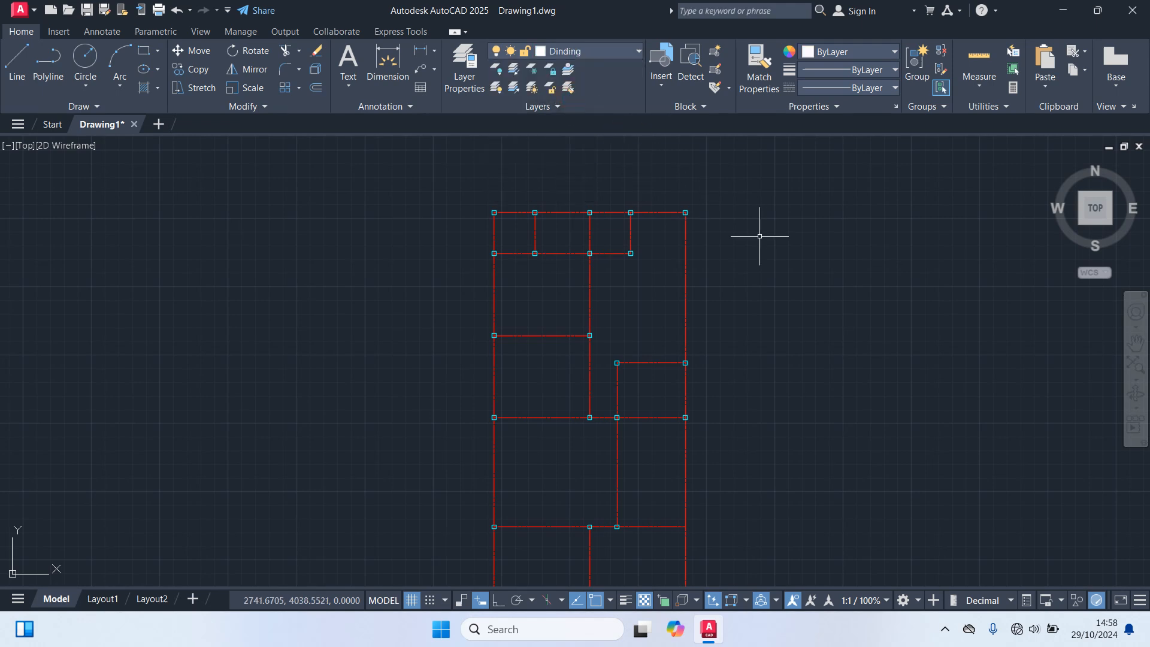
Step: Draw a rectangular wall along the plan's top axis line, from the top-left column to the top-right column
type("rec")
key("Return")
scroll(492, 215, "up", 2)
scroll(493, 214, "up", 6)
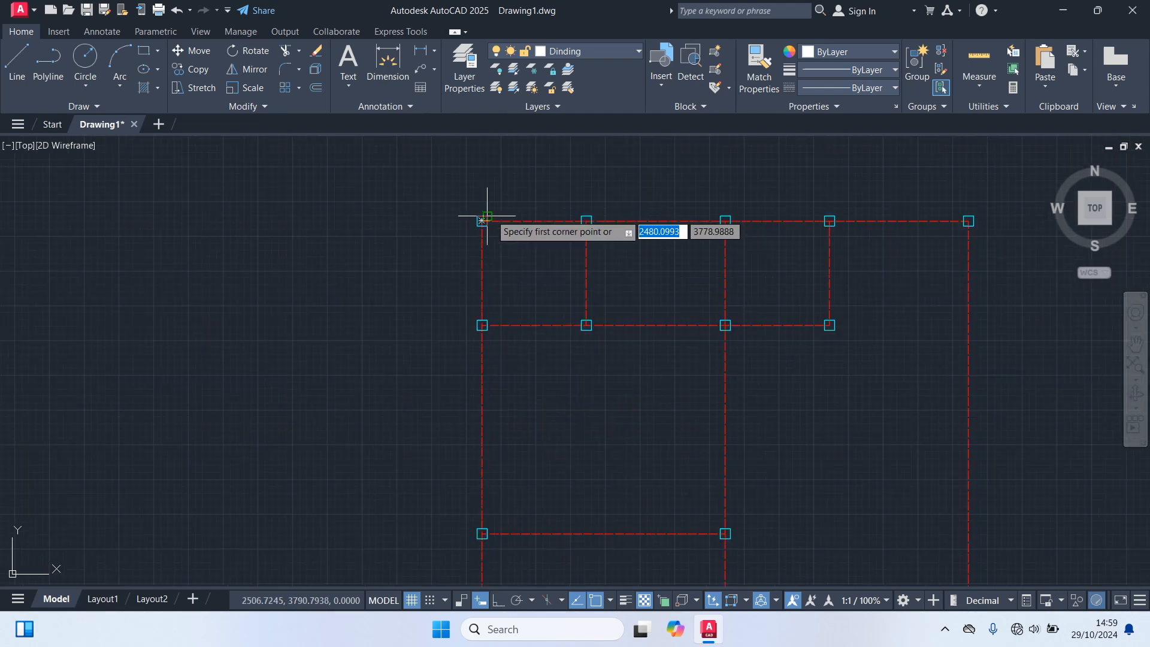
left_click(492, 216)
middle_click_drag(766, 248, 242, 293)
scroll(825, 278, "down", 4)
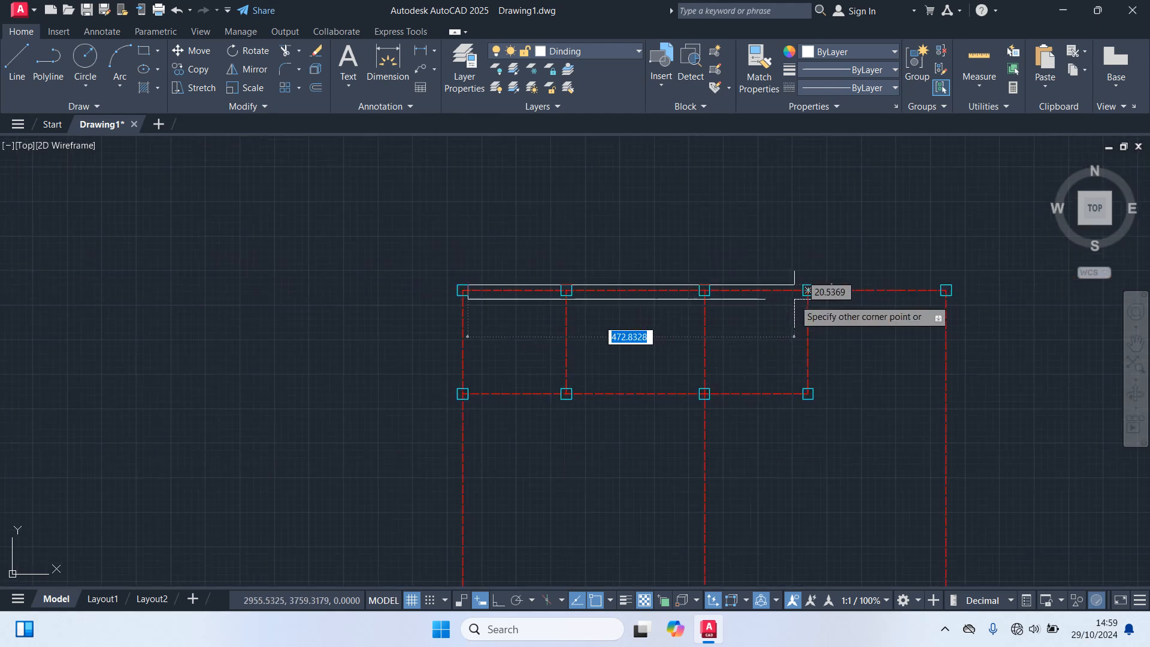
scroll(689, 285, "up", 4)
left_click(794, 273)
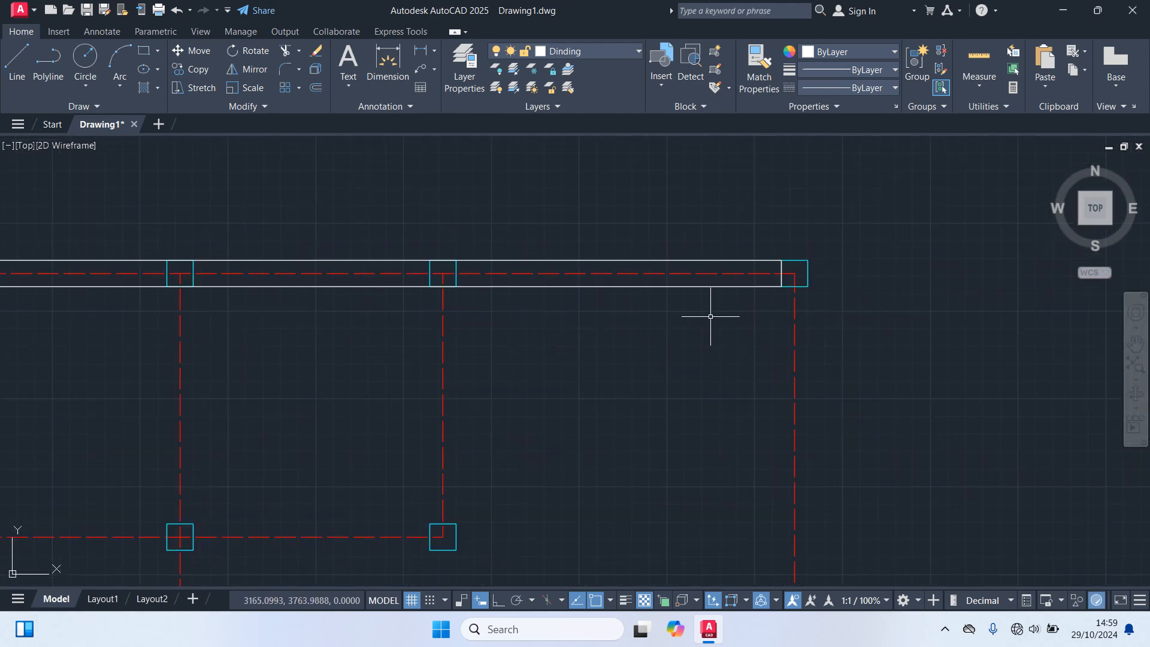
Step: Draw a rectangular wall down the plan's right-hand axis line, from the top-right column to the bottom-right column
key("Return")
left_click(786, 284)
scroll(843, 468, "down", 5)
scroll(846, 480, "up", 2)
middle_click_drag(846, 481, 718, 12)
scroll(736, 389, "down", 4)
middle_click_drag(732, 412, 739, 112)
scroll(738, 295, "up", 6)
left_click(631, 426)
Step: Draw a rectangular wall along the bottom-right room's lower edge, between the bottom-right column and the middle vertical's column
scroll(685, 435, "down", 2)
middle_click_drag(729, 429, 906, 378)
key("Return")
scroll(801, 394, "up", 2)
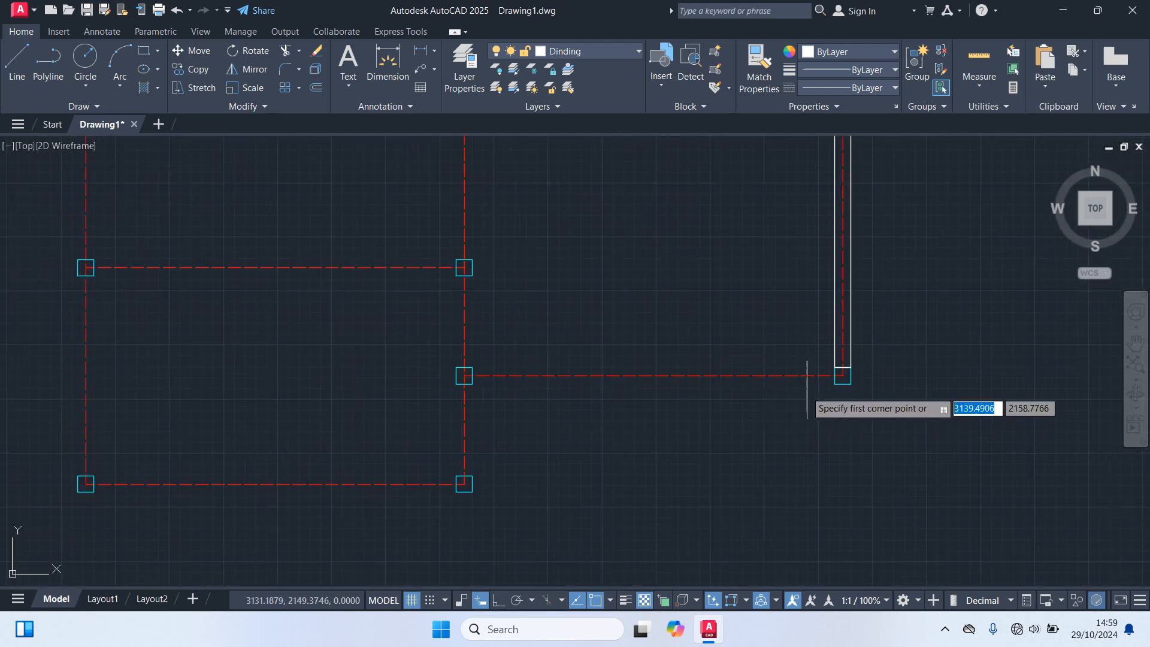
left_click(835, 368)
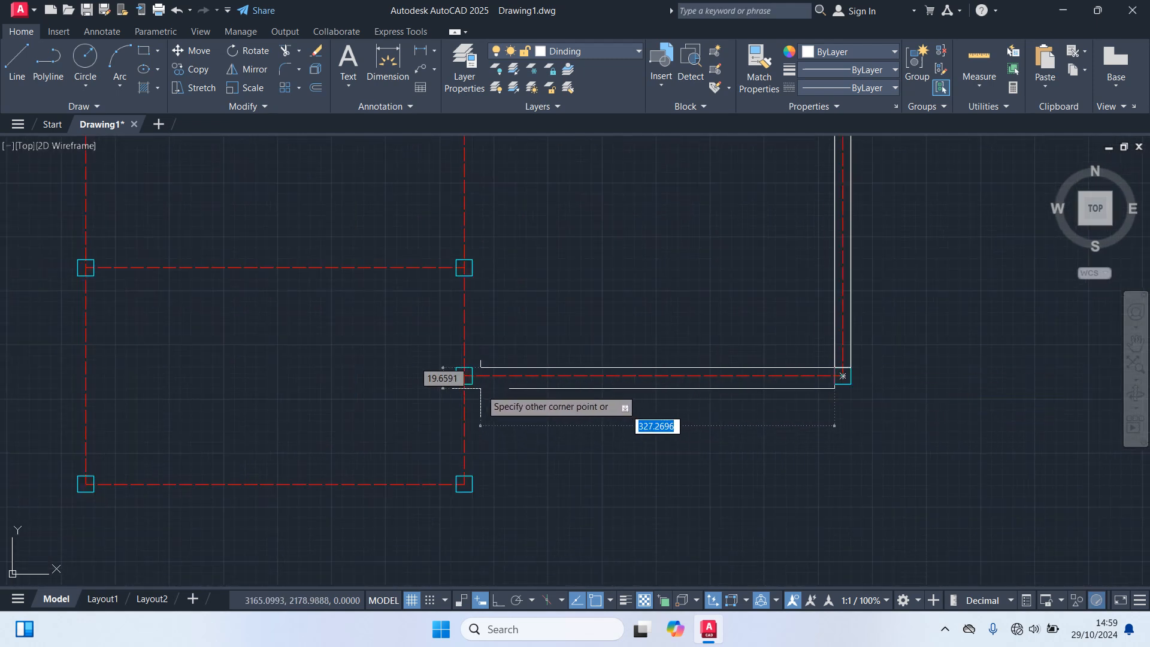
left_click(472, 384)
Step: Draw a rectangular wall up the middle vertical axis, from the lowest middle column to the underside of the top wall
scroll(438, 501, "up", 6)
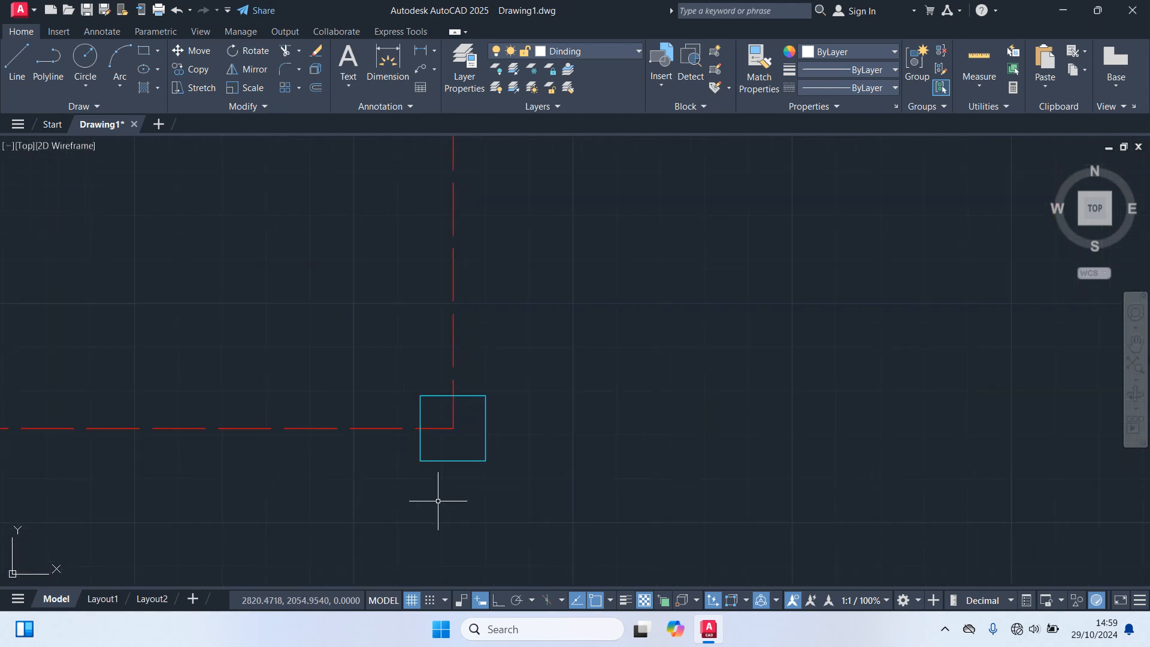
key("space")
left_click(420, 396)
scroll(443, 398, "down", 8)
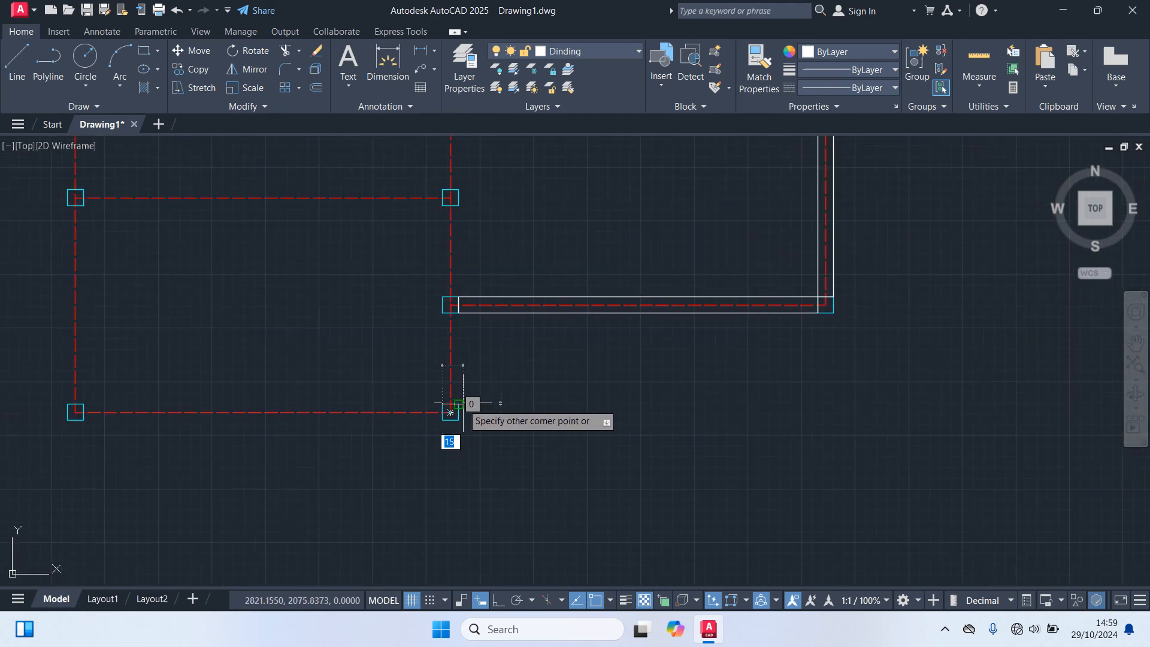
scroll(468, 210, "down", 4)
middle_click_drag(482, 206, 550, 607)
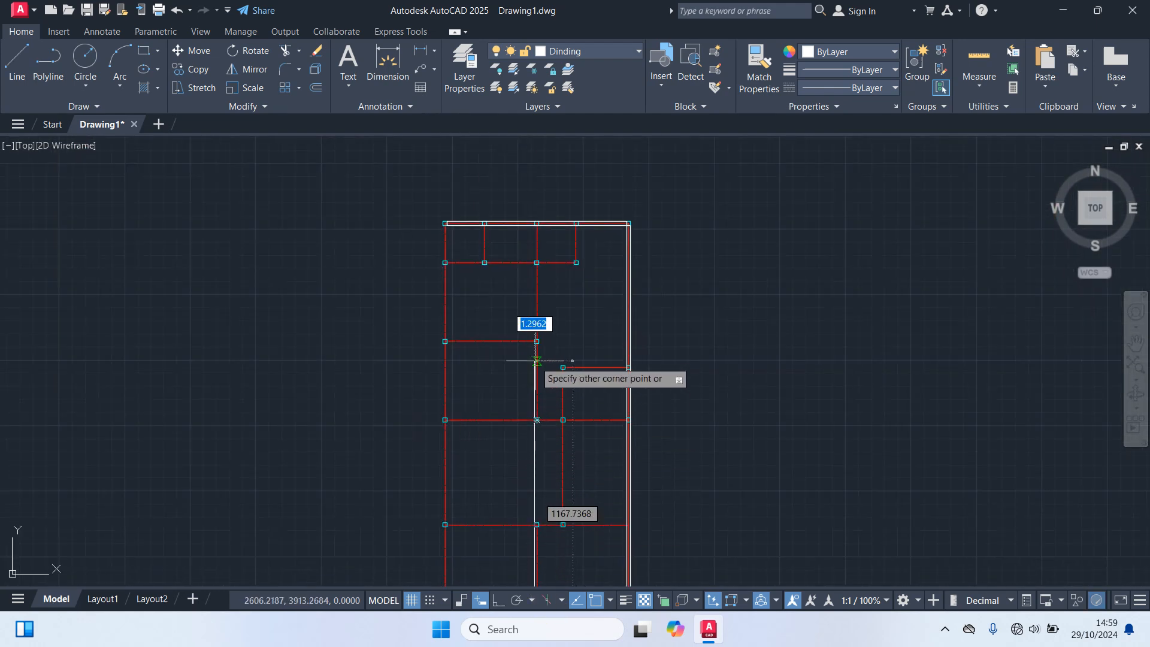
scroll(547, 324, "up", 6)
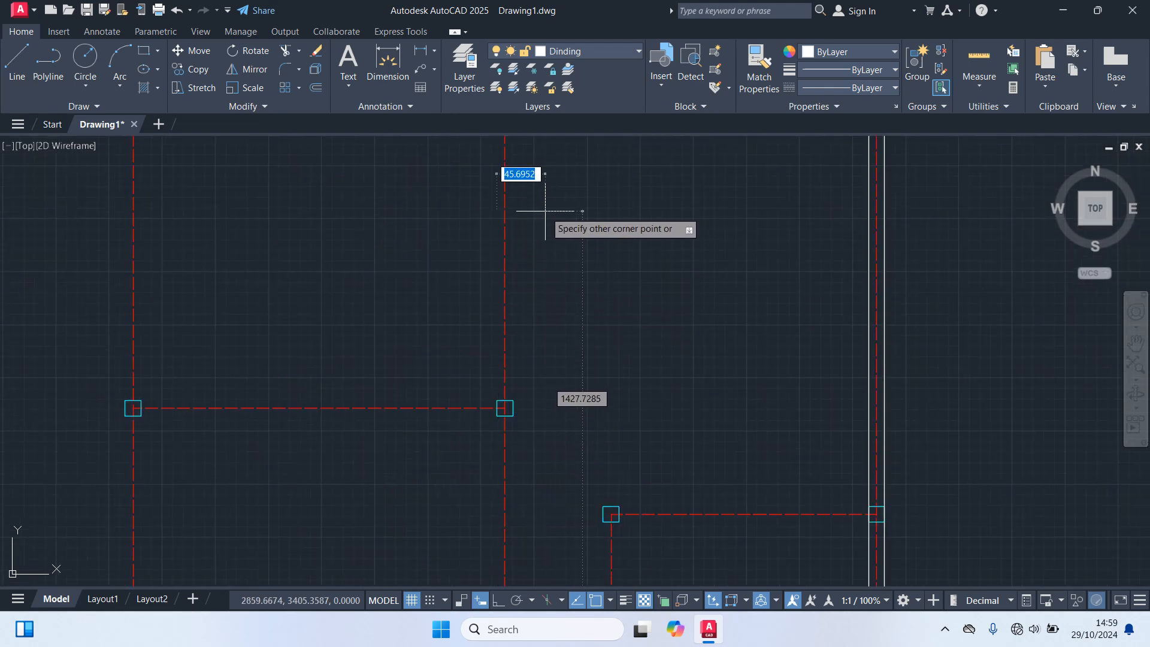
middle_click_drag(524, 197, 479, 505)
scroll(468, 258, "up", 2)
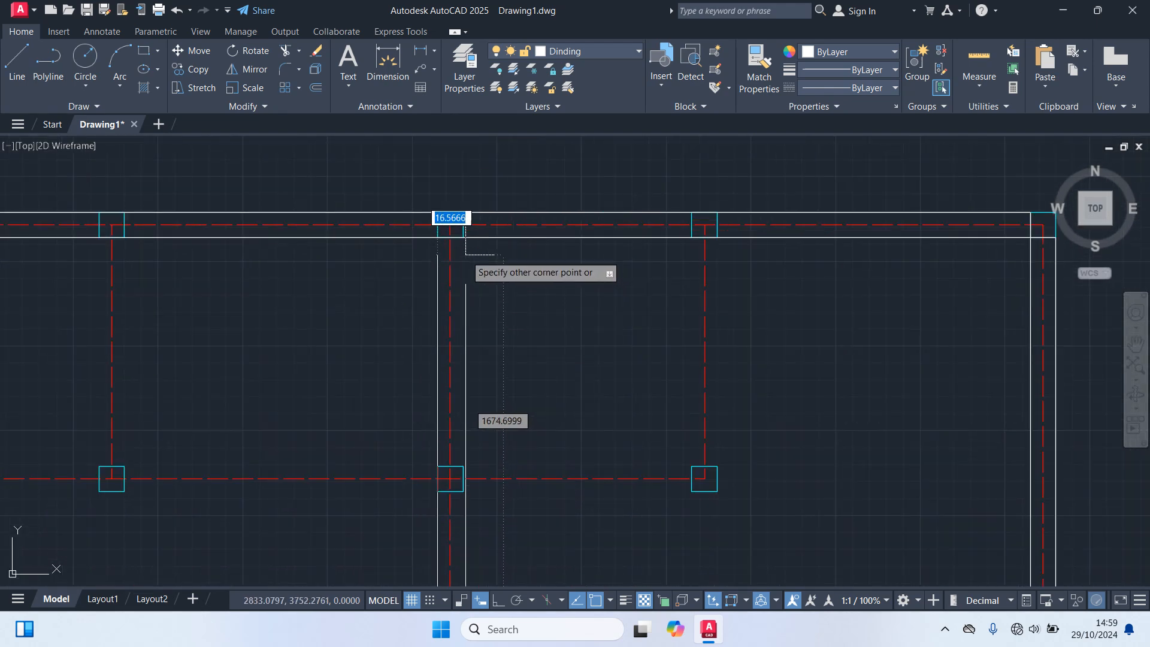
left_click(463, 237)
Step: Stretch the upper end of the middle vertical wall down to the underside of the column on the fifth inner horizontal
scroll(493, 270, "down", 5)
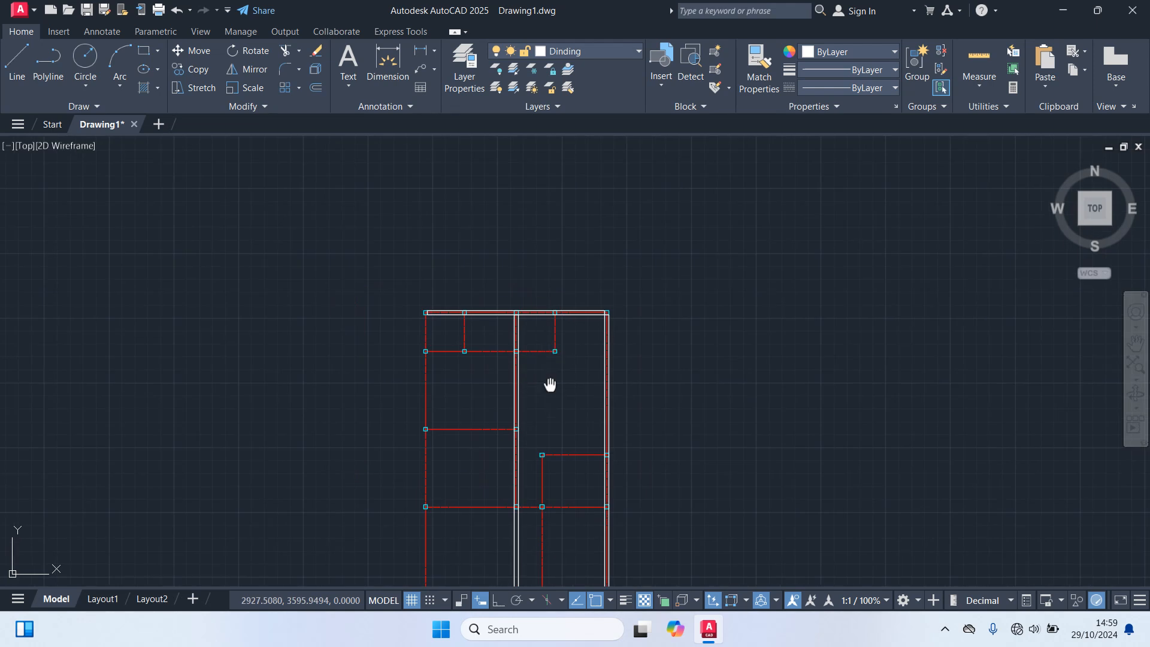
middle_click_drag(552, 385, 595, 213)
scroll(574, 415, "up", 4)
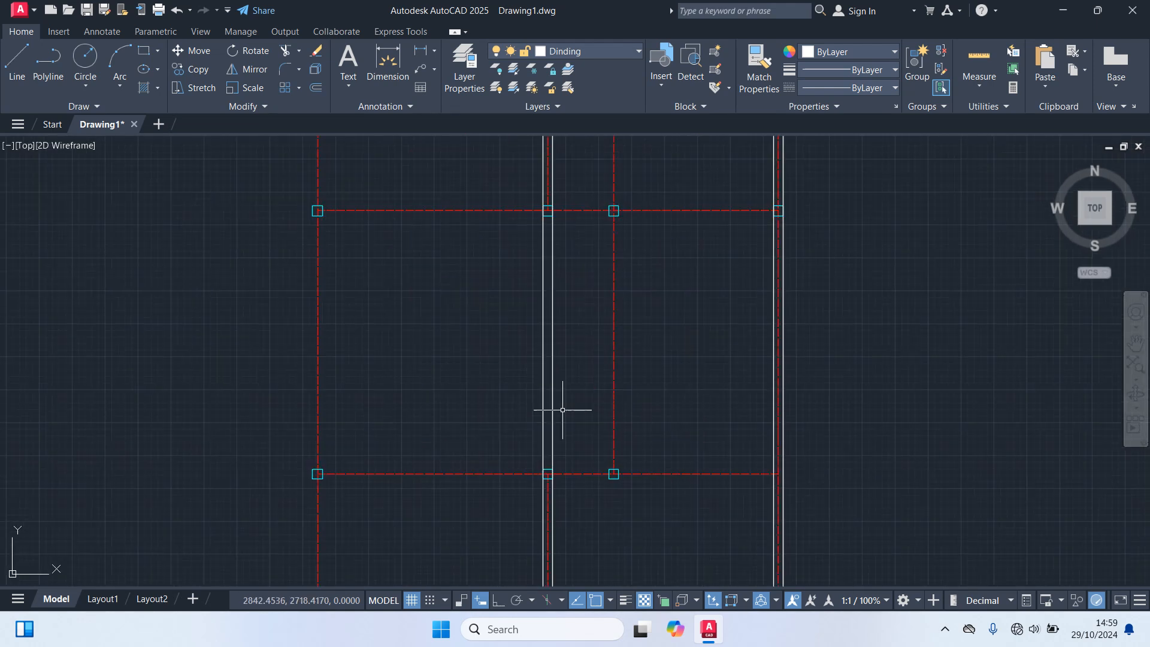
scroll(563, 409, "down", 2)
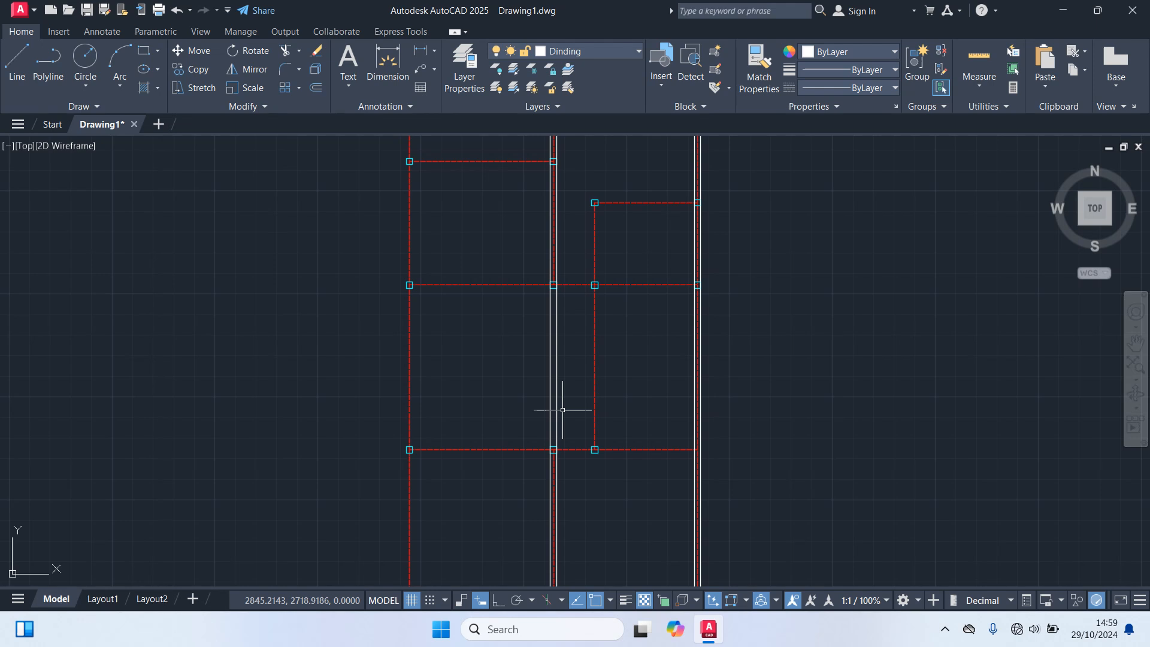
left_click(559, 376)
scroll(608, 287, "up", 8)
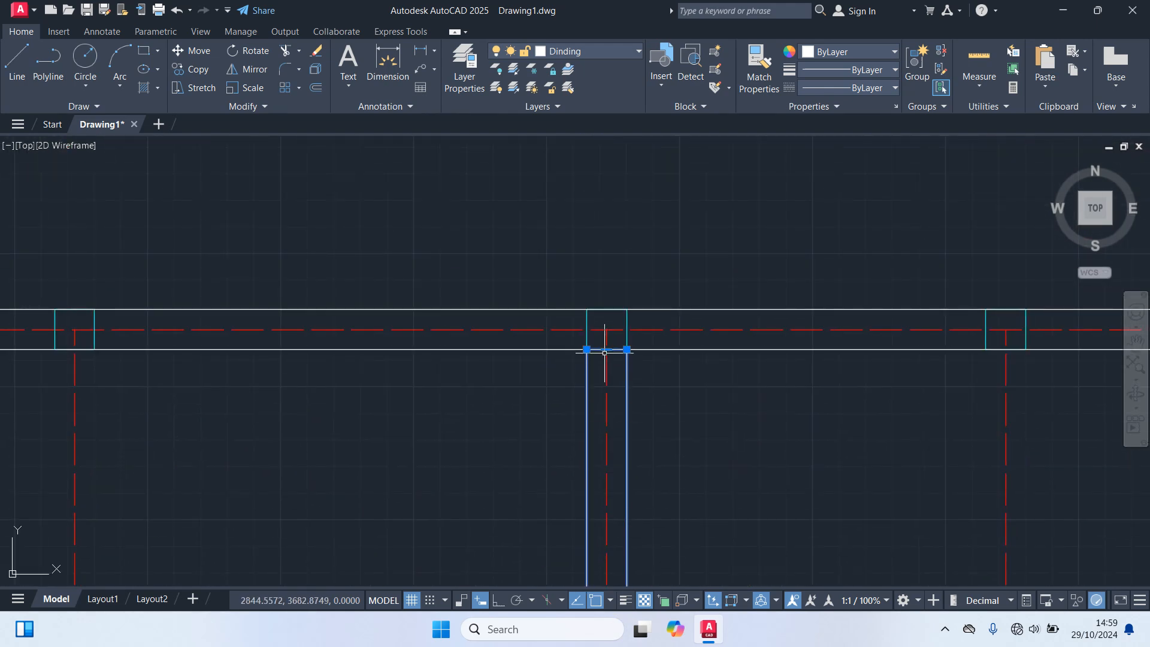
scroll(600, 511, "down", 6)
middle_click_drag(590, 568, 619, 264)
scroll(620, 262, "up", 2)
scroll(620, 449, "up", 4)
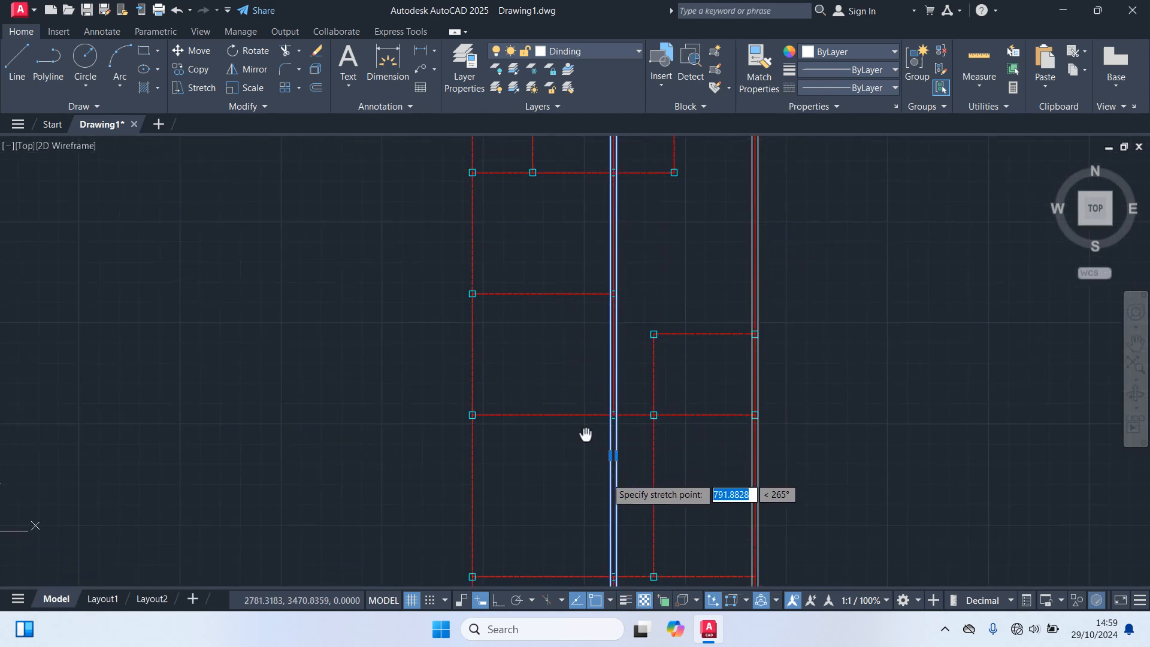
scroll(622, 428, "up", 6)
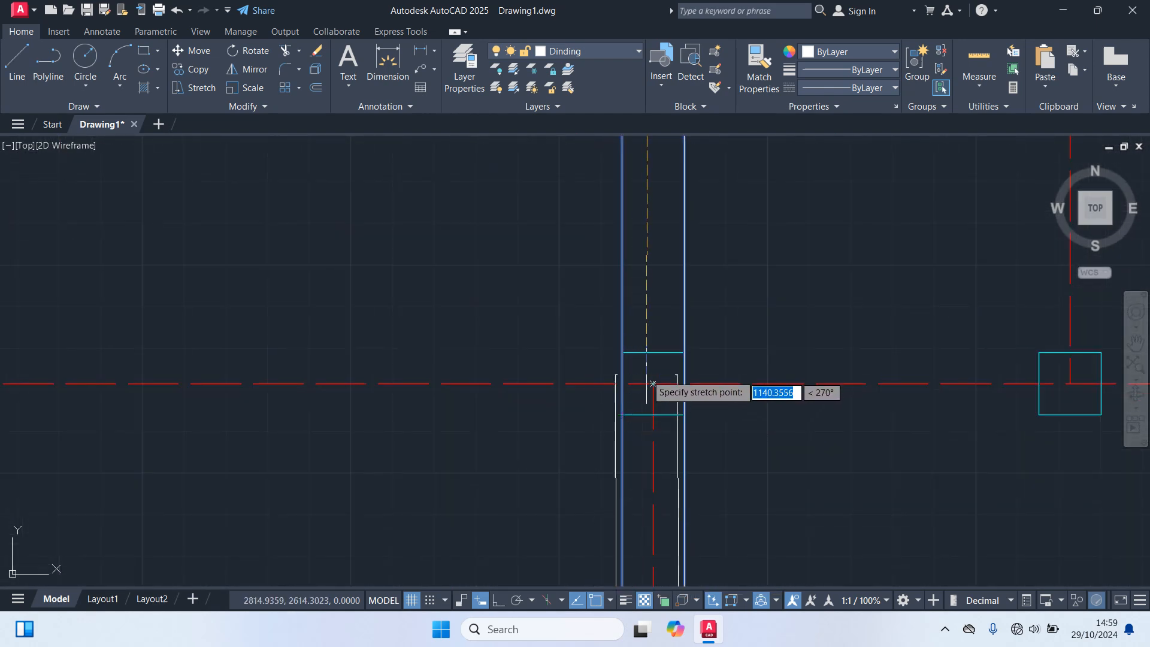
left_click(652, 413)
scroll(700, 393, "down", 13)
scroll(724, 379, "up", 2)
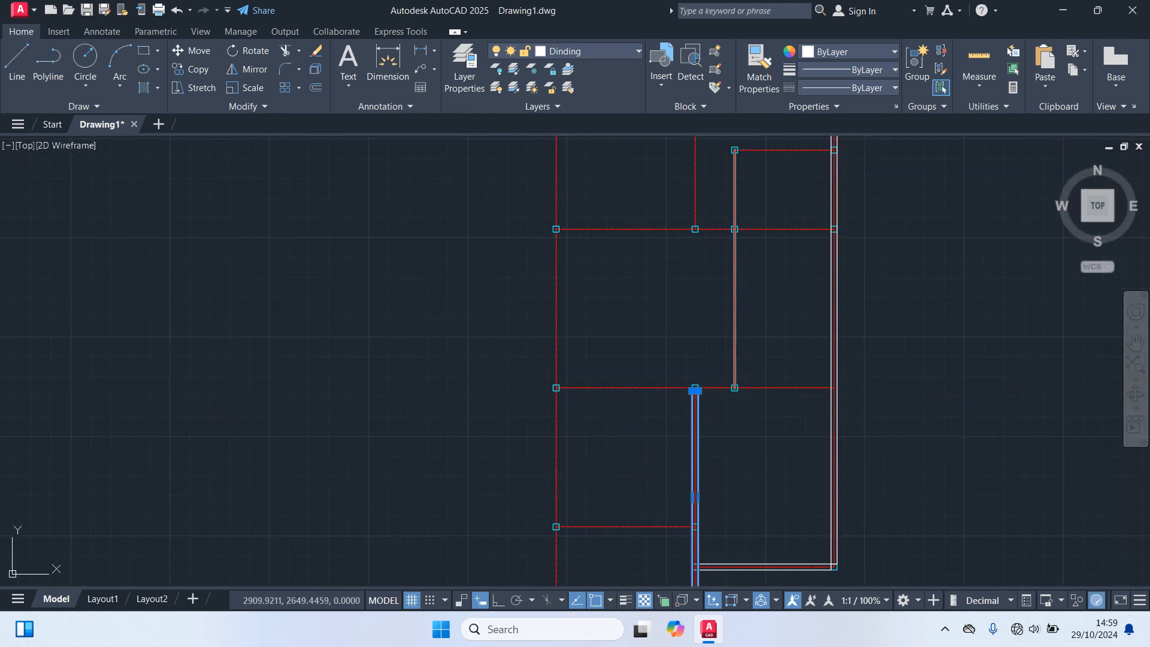
scroll(773, 408, "down", 2)
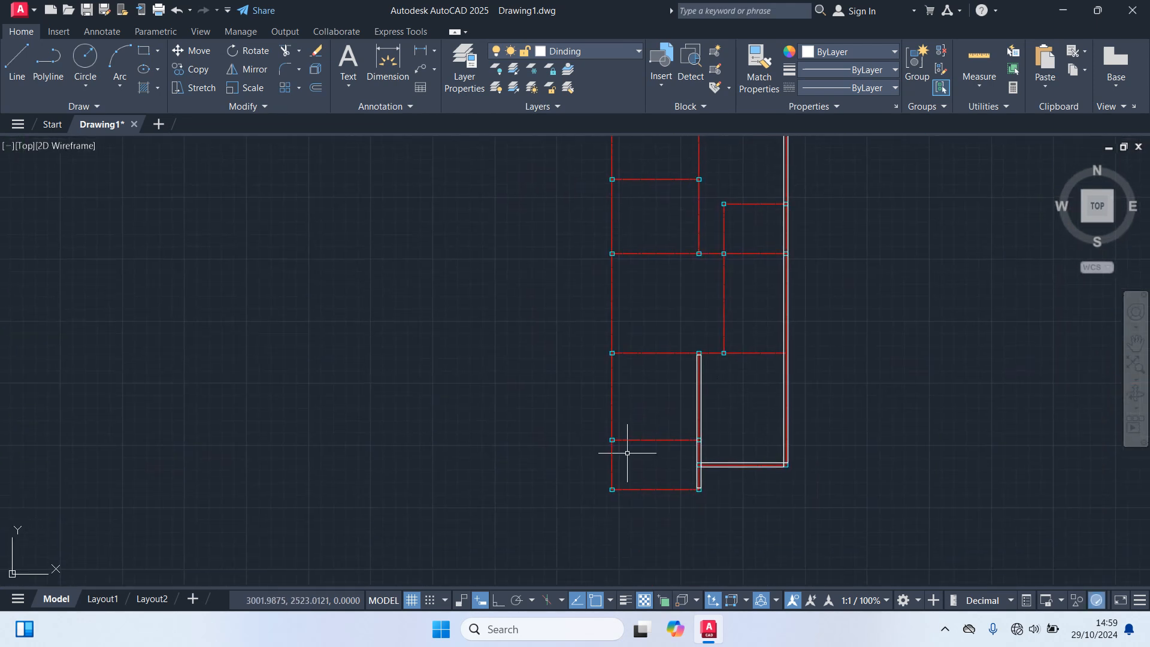
Step: Draw a rectangular wall along the bottom-left room's lower edge, between its two corner columns
key("Return")
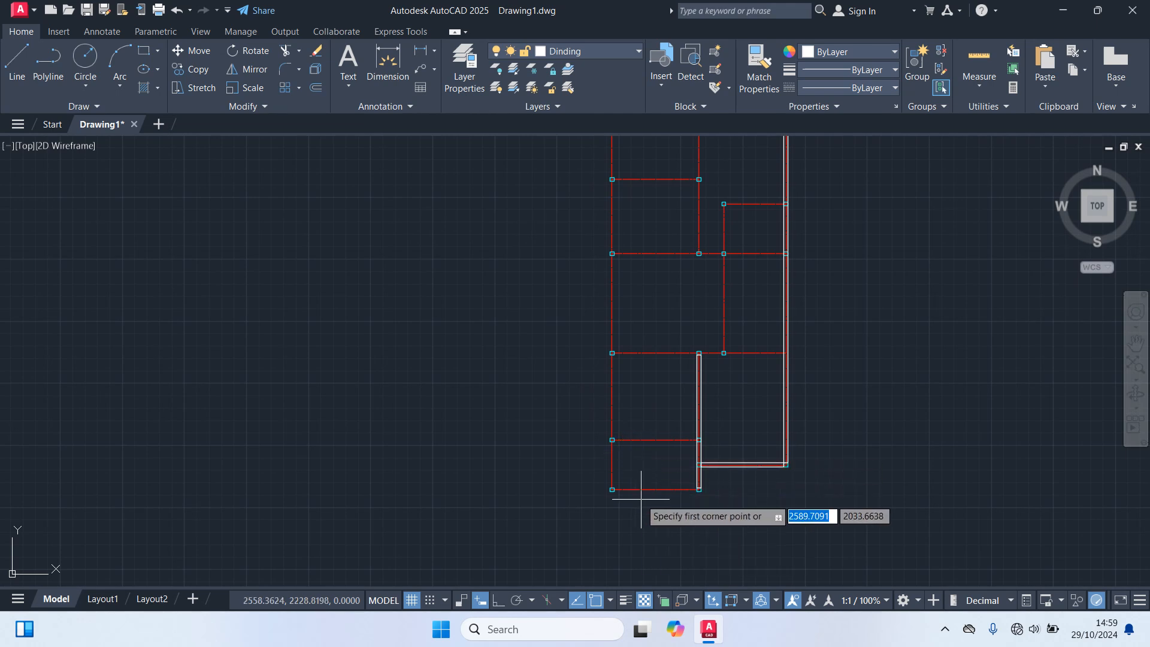
scroll(680, 490, "up", 6)
left_click(752, 482)
left_click(415, 497)
Step: Draw a rectangular wall up the plan's left-hand axis line, from the bottom-left column to the top-left column
key("Return")
left_click(415, 482)
scroll(395, 424, "down", 6)
middle_click_drag(425, 323, 437, 340)
scroll(437, 335, "up", 8)
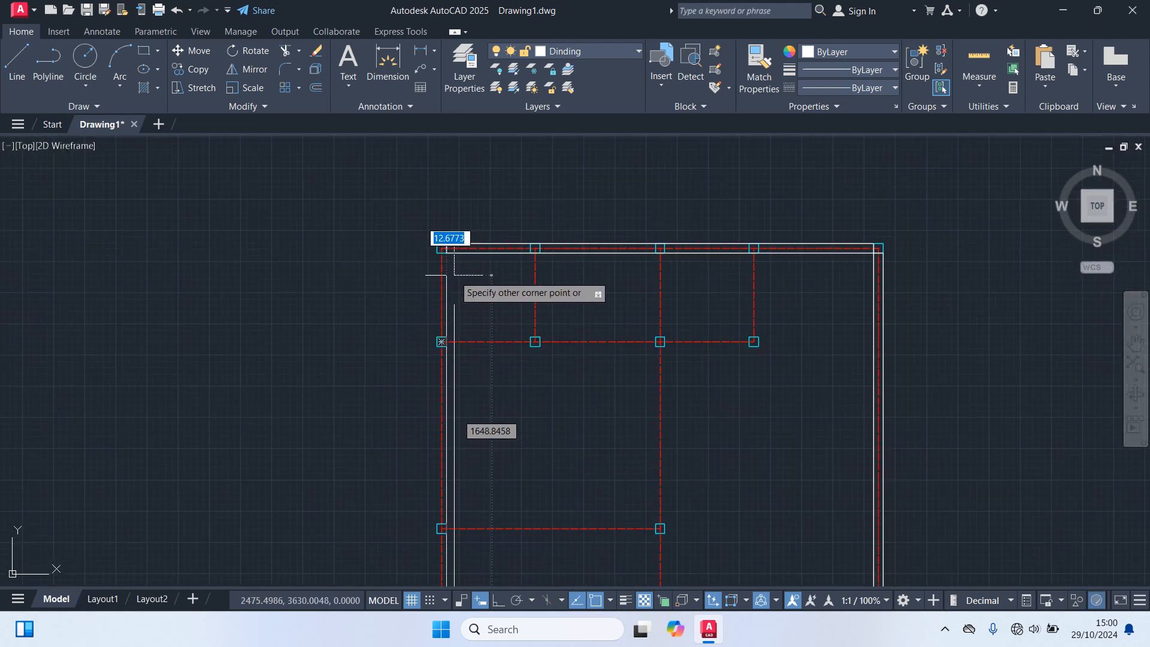
left_click(386, 191)
Step: Draw a rectangular wall along the first inner horizontal, from the left outer wall to its right-end column
scroll(485, 276, "down", 4)
key("Return")
scroll(472, 378, "up", 4)
left_click(406, 361)
scroll(507, 368, "down", 6)
scroll(701, 371, "up", 4)
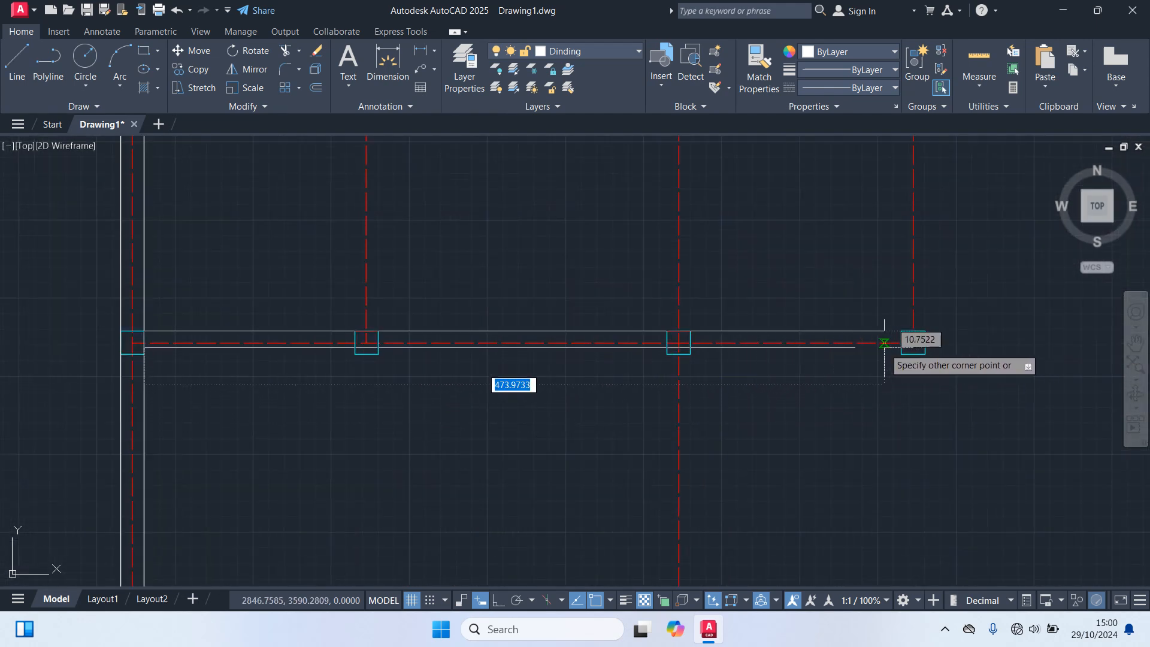
left_click(913, 343)
Step: Draw a short vertical wall from the first inner horizontal's right-end column up to the top wall
scroll(703, 431, "down", 4)
scroll(695, 435, "up", 4)
key("Return")
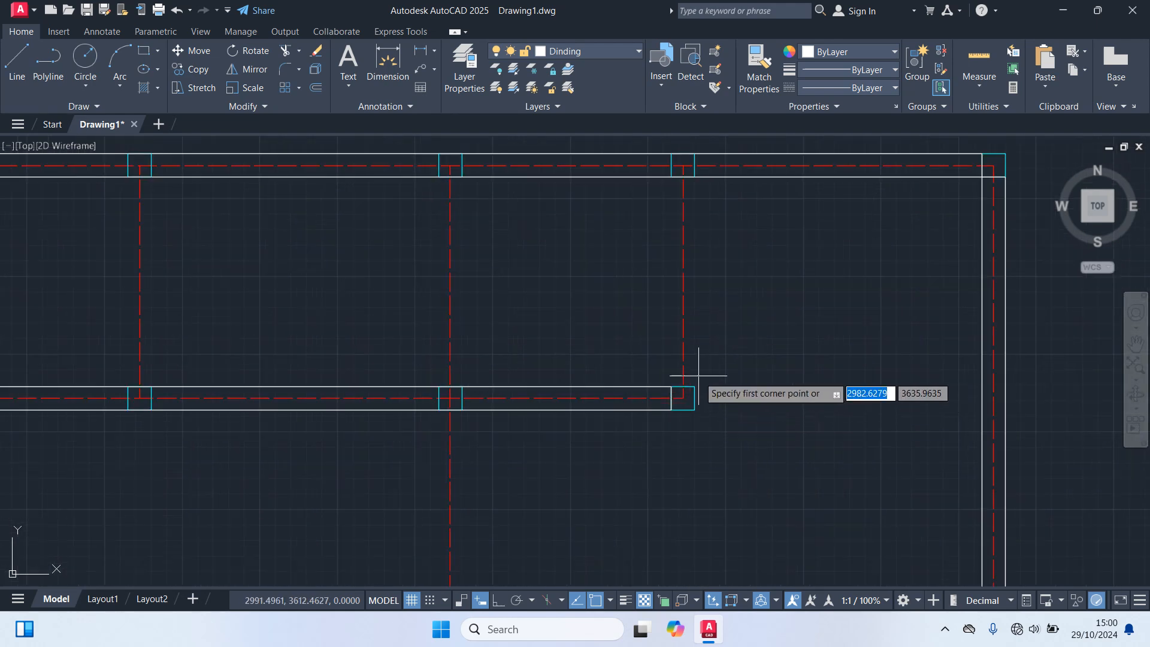
left_click(671, 176)
scroll(619, 275, "down", 2)
scroll(737, 262, "up", 3)
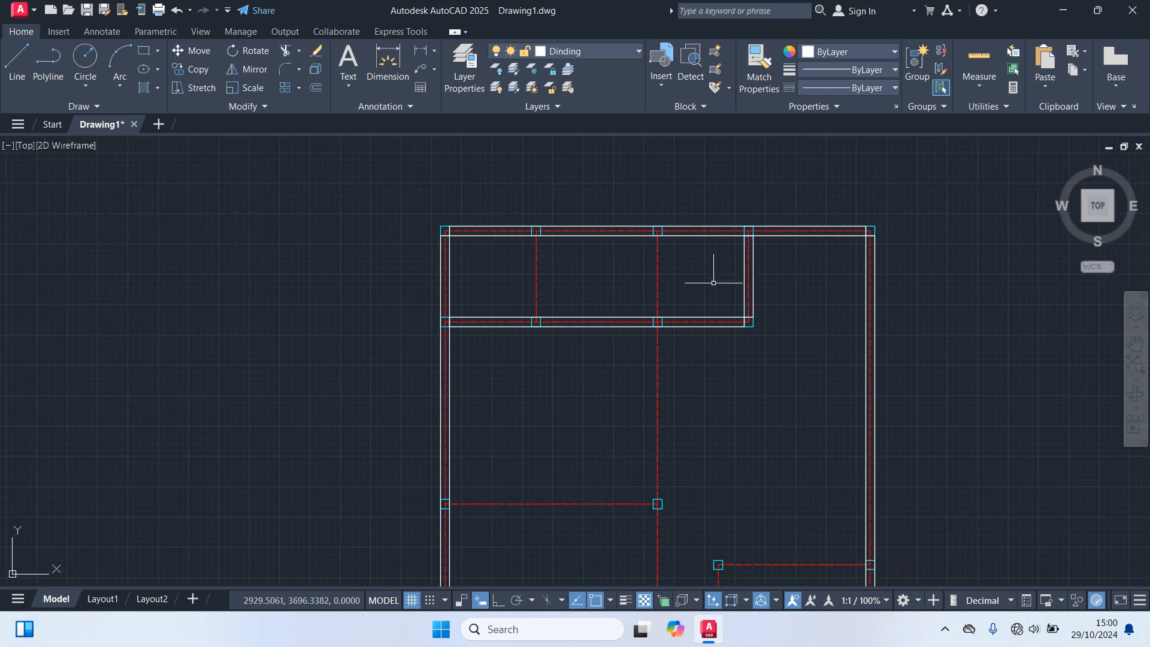
Step: Draw a short wall on the middle vertical axis, between the top wall and the first inner horizontal wall
scroll(685, 251, "down", 1)
key("Return")
left_click(584, 164)
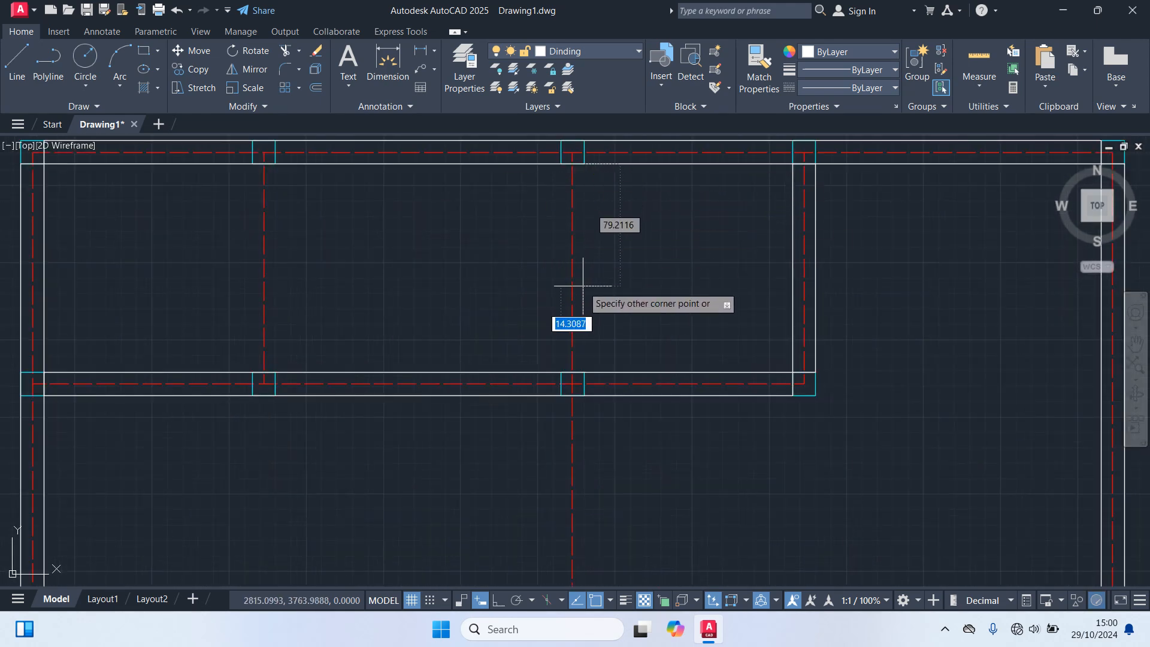
left_click(584, 372)
Step: Draw a short wall on the vertical axis left of the middle, between the first inner horizontal and the top wall
scroll(617, 354, "down", 3)
scroll(480, 390, "up", 2)
scroll(527, 390, "up", 2)
key("Return")
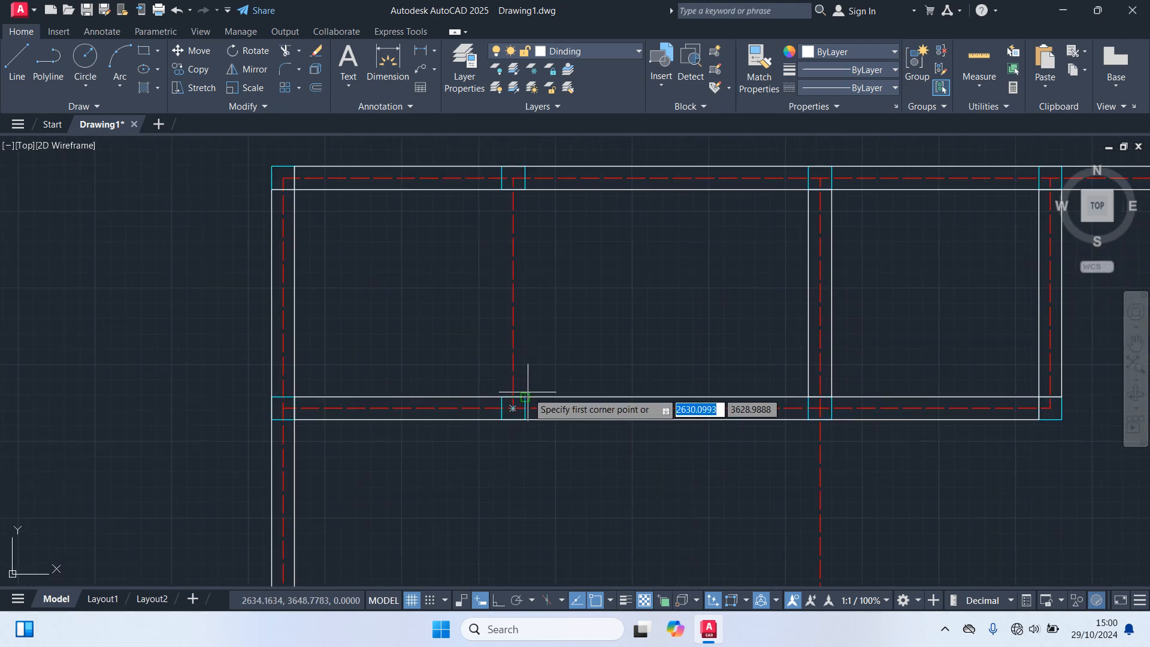
left_click(502, 189)
scroll(531, 276, "down", 3)
Step: Draw a rectangular wall down the middle vertical axis, from the first inner horizontal wall to the column on the fourth inner horizontal
middle_click_drag(567, 355, 567, 226)
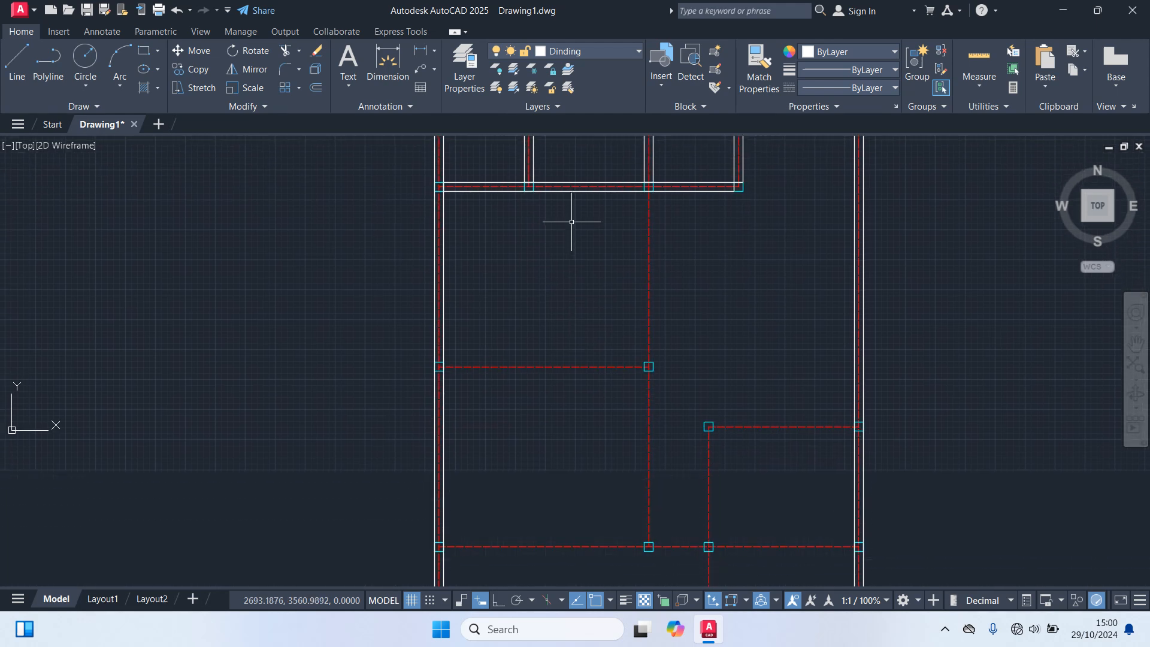
scroll(629, 226, "up", 2)
key("Return")
scroll(681, 321, "down", 3)
scroll(688, 311, "up", 4)
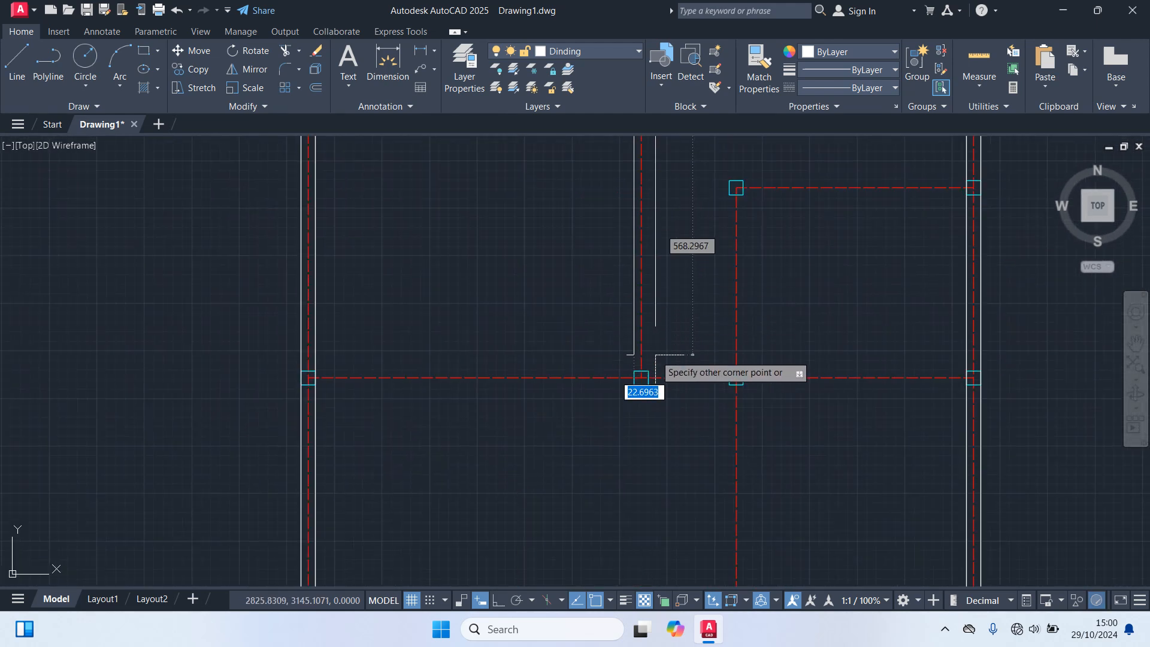
left_click(647, 373)
Step: Draw a rectangular wall along the fourth inner horizontal, from the left outer wall to the middle column
middle_click_drag(395, 405, 524, 385)
key("space")
scroll(442, 359, "up", 3)
left_click(430, 372)
scroll(524, 398, "down", 2)
scroll(533, 449, "up", 2)
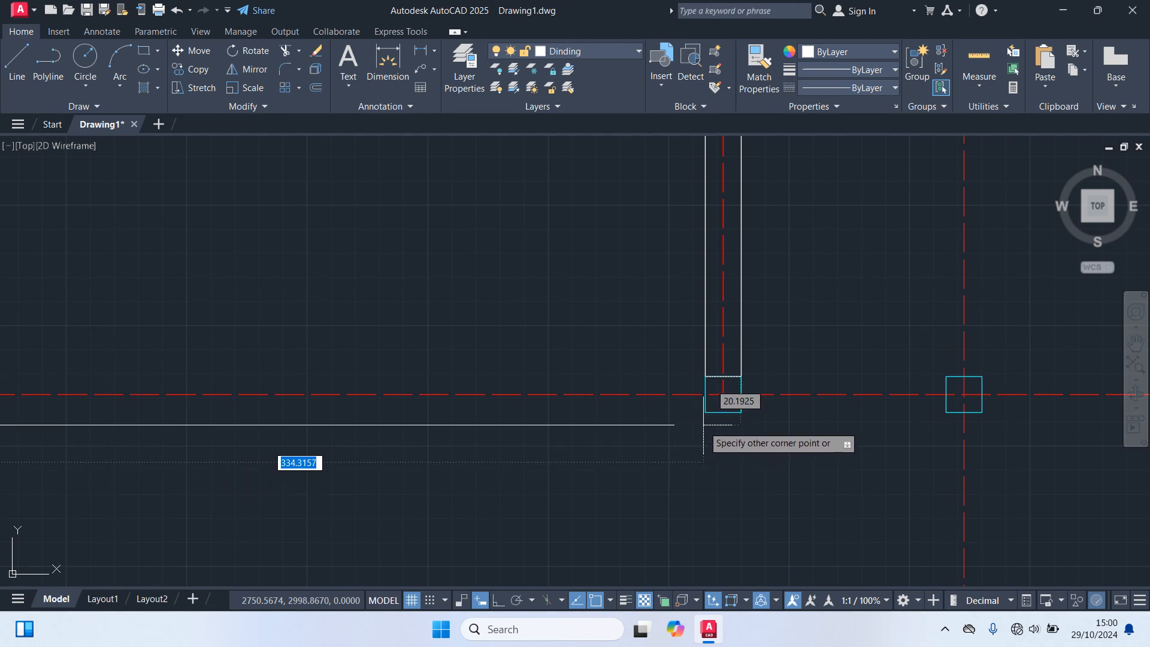
left_click(705, 411)
Step: Draw a vertical wall from the small right-hand room's upper-left column down to the column on the fifth inner horizontal
scroll(543, 440, "down", 3)
key("space")
scroll(657, 225, "up", 2)
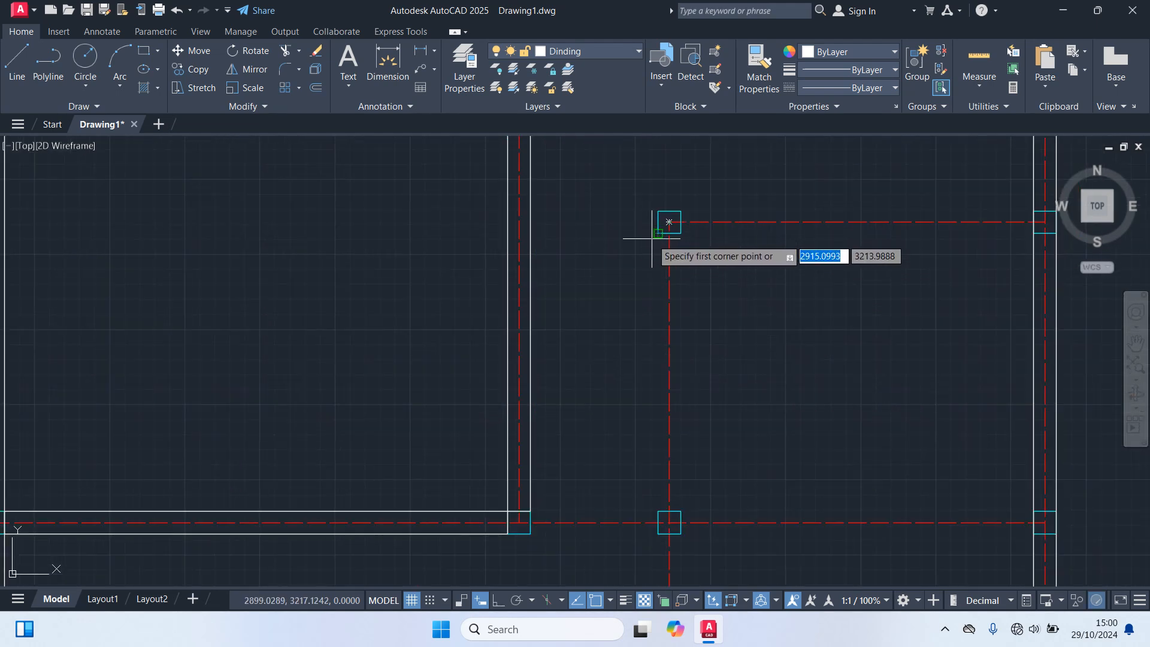
left_click(658, 233)
scroll(701, 462, "down", 2)
scroll(698, 438, "up", 3)
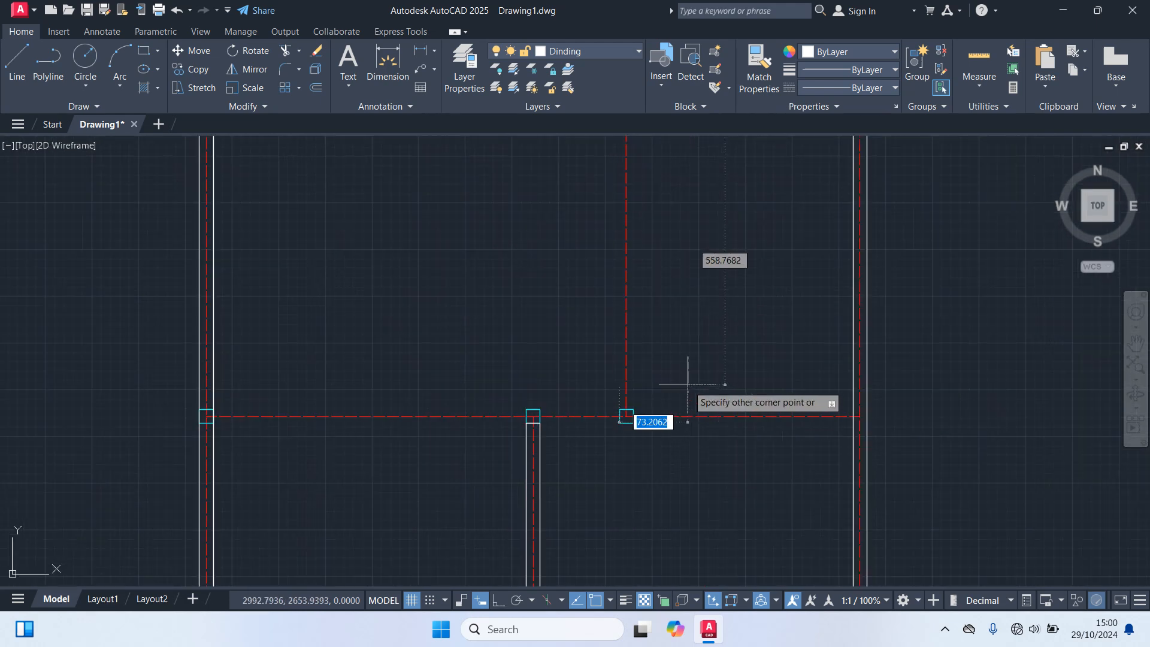
left_click(622, 419)
Step: Draw a rectangular wall along the small right-hand room's upper edge, from its upper-left column to the right outer wall
middle_click_drag(711, 302, 656, 206)
middle_click_drag(652, 278, 642, 362)
middle_click_drag(629, 306, 619, 375)
scroll(605, 315, "up", 2)
key("space")
left_click(514, 300)
left_click(875, 311)
Step: Draw a rectangular wall along the fourth inner horizontal, from the small right-hand room's left-side column to the right outer wall
scroll(767, 439, "down", 2)
key("space")
scroll(707, 313, "up", 2)
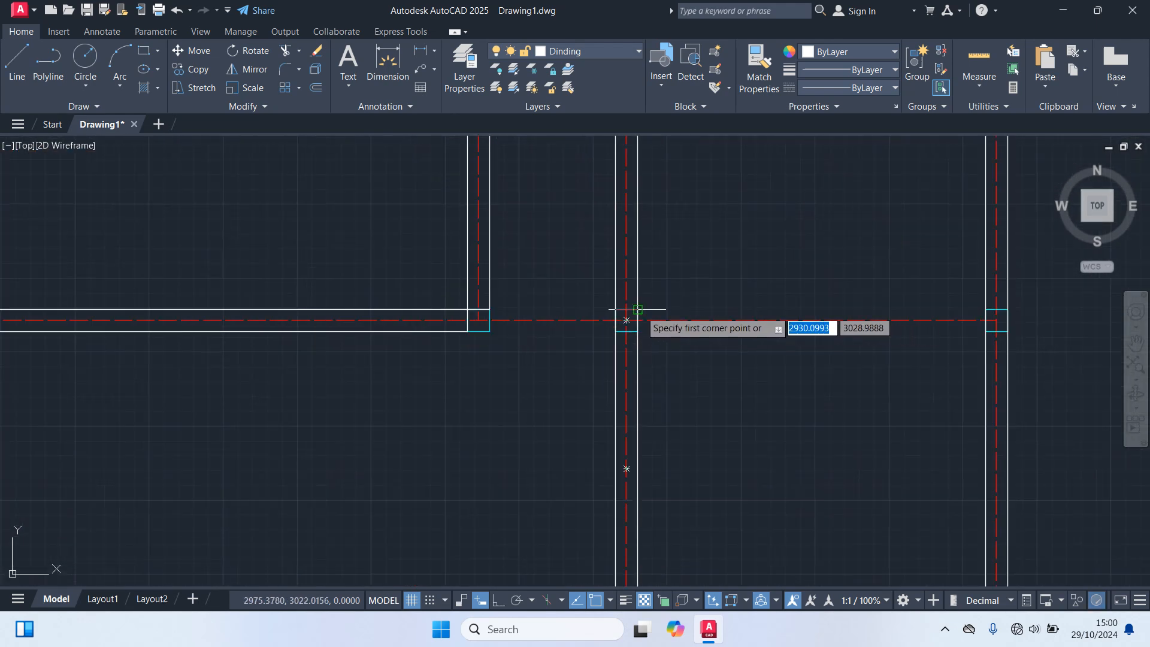
left_click(638, 310)
left_click(986, 331)
Step: Draw a rectangular wall along the fifth inner horizontal, from the left outer wall to the middle column
scroll(863, 413, "down", 4)
scroll(509, 359, "up", 4)
key("space")
left_click(497, 402)
scroll(777, 399, "down", 4)
scroll(777, 407, "down", 2)
scroll(667, 397, "up", 4)
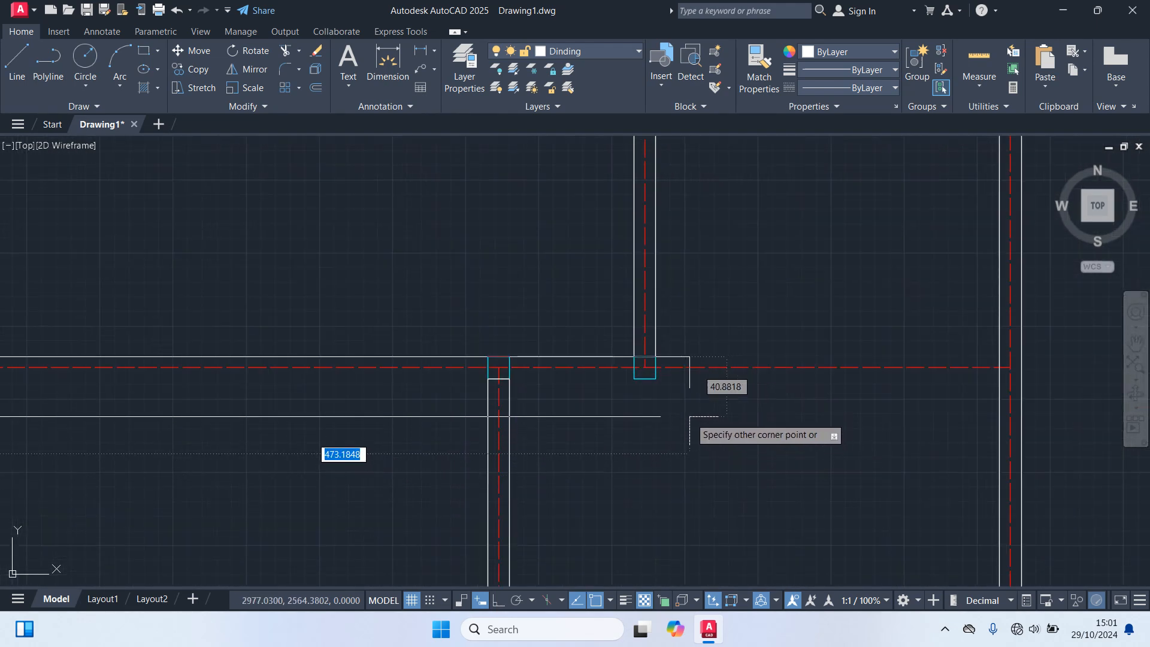
scroll(662, 394, "down", 4)
scroll(602, 398, "up", 4)
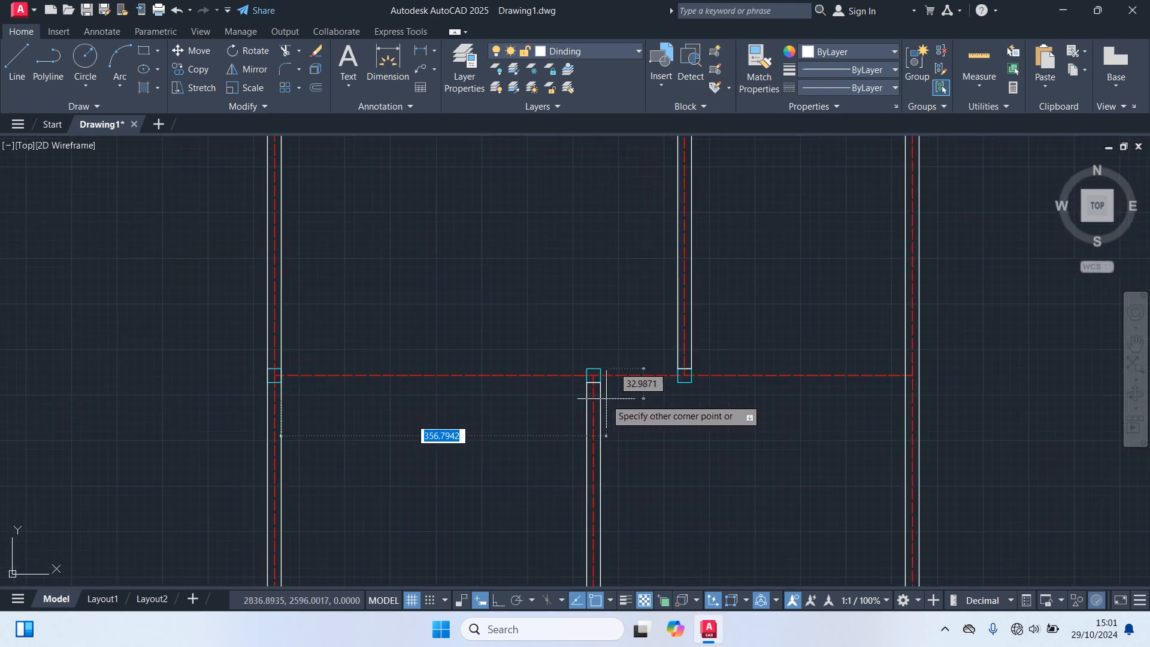
left_click(576, 373)
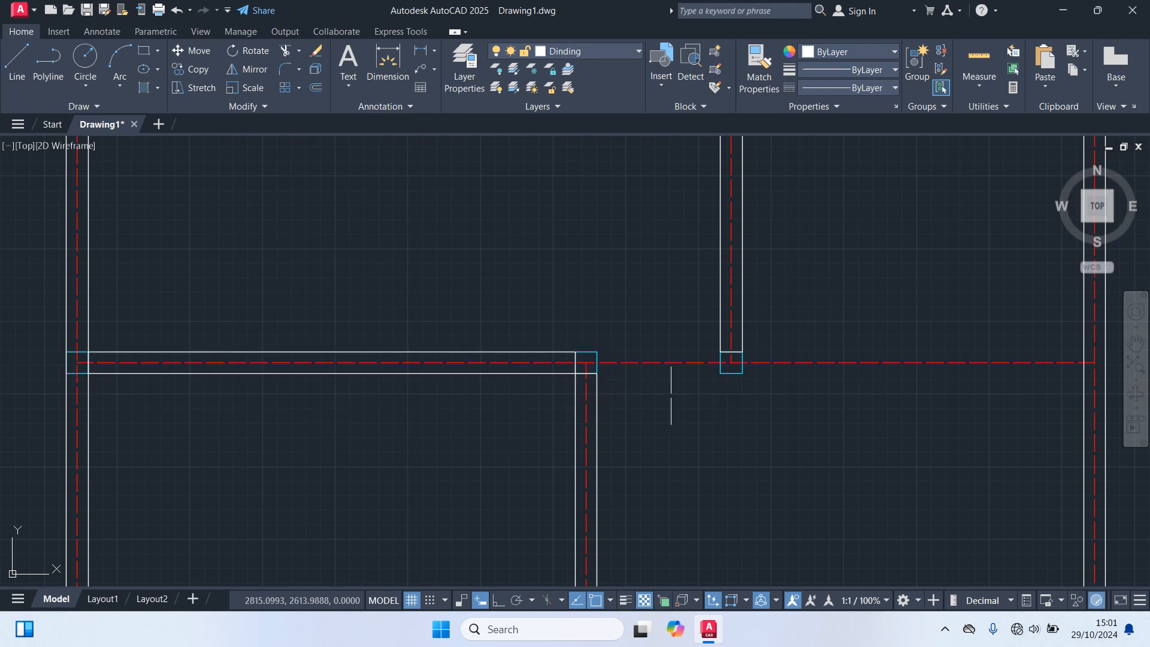
scroll(652, 382, "down", 4)
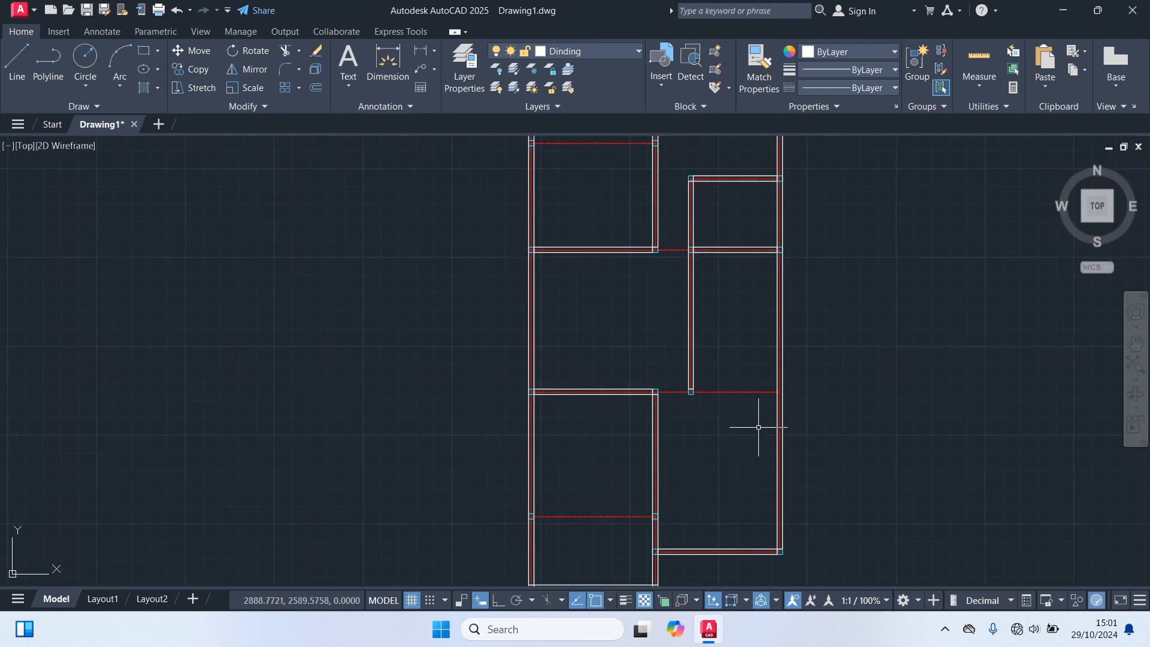
Step: Copy the right outer wall's column from the fourth inner horizontal to the end of the fifth inner horizontal axis
scroll(805, 287, "up", 8)
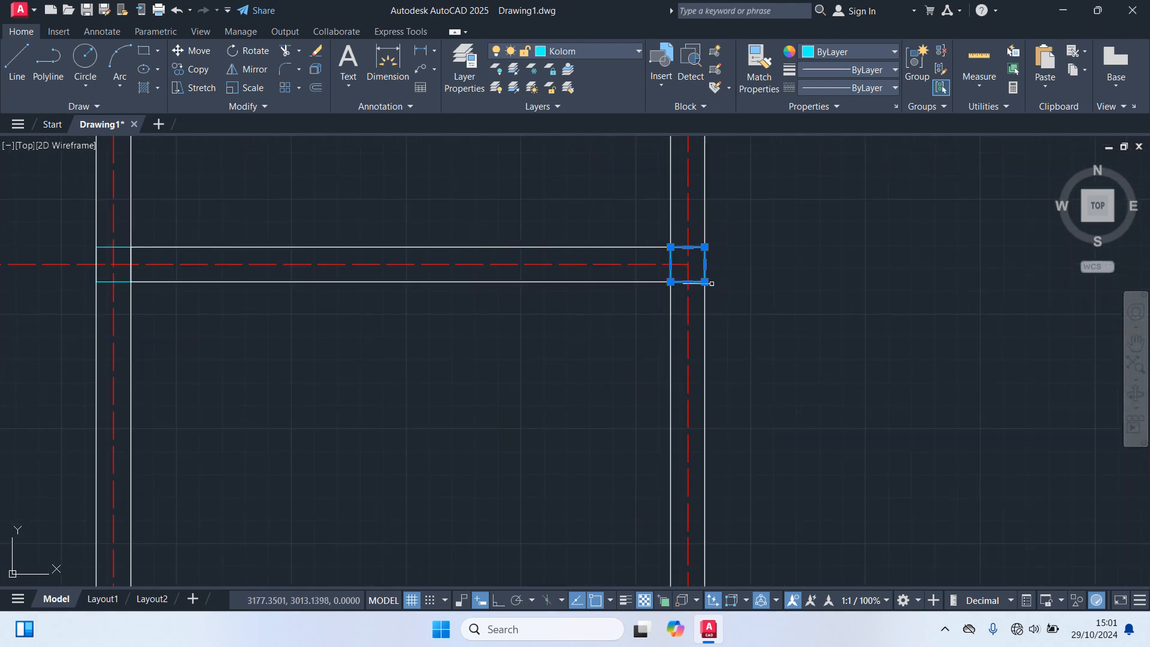
type("m")
key("Return")
left_click(687, 264)
scroll(758, 507, "down", 4)
middle_click_drag(759, 436, 759, 280)
scroll(747, 461, "down", 2)
middle_click_drag(748, 462, 740, 332)
scroll(722, 413, "up", 4)
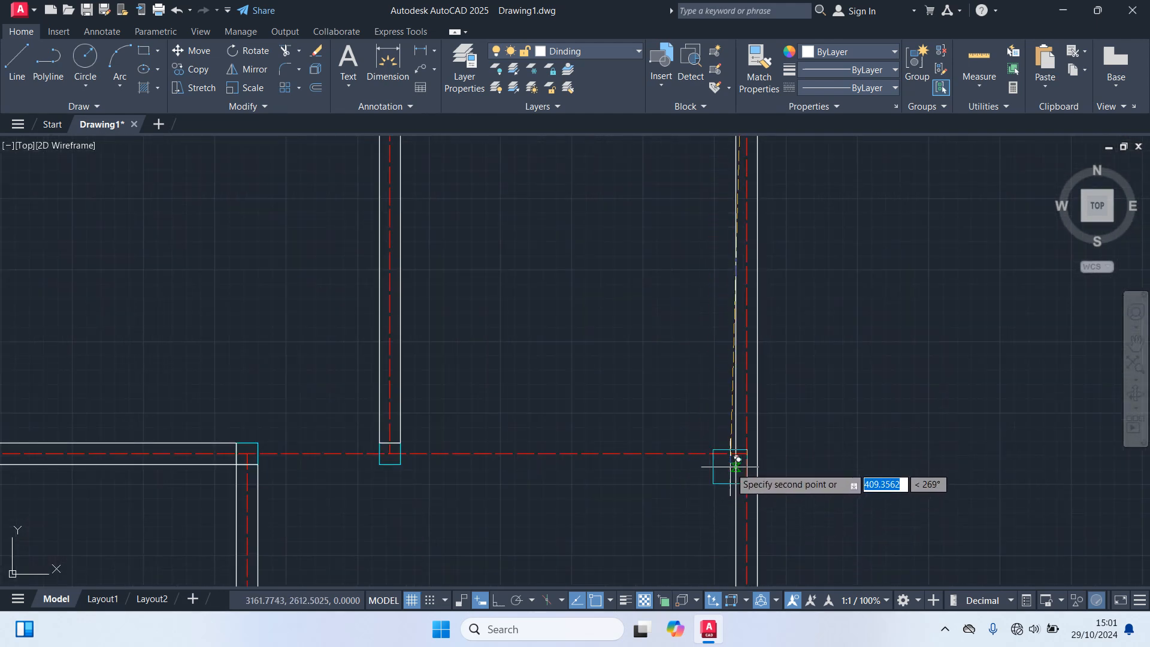
scroll(737, 464, "up", 2)
left_click(755, 447)
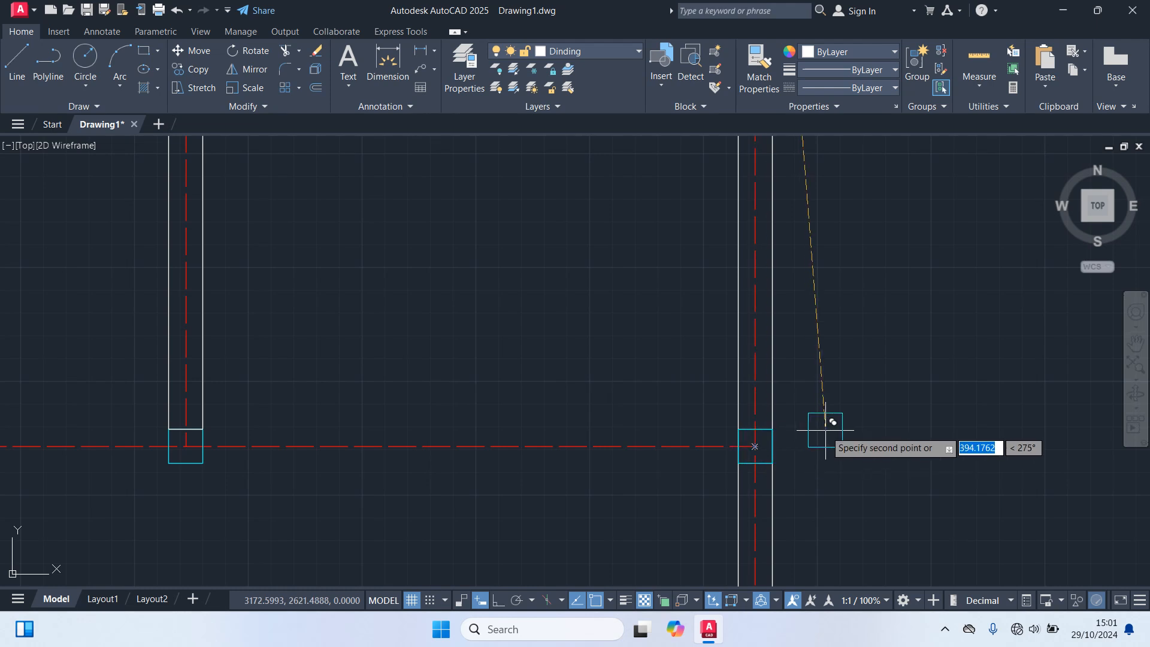
key("Escape")
Step: Draw a rectangular wall along the fifth inner horizontal, from the right-hand room's lower-left column to the right outer wall
type("rec")
key("Return")
scroll(554, 336, "down", 4)
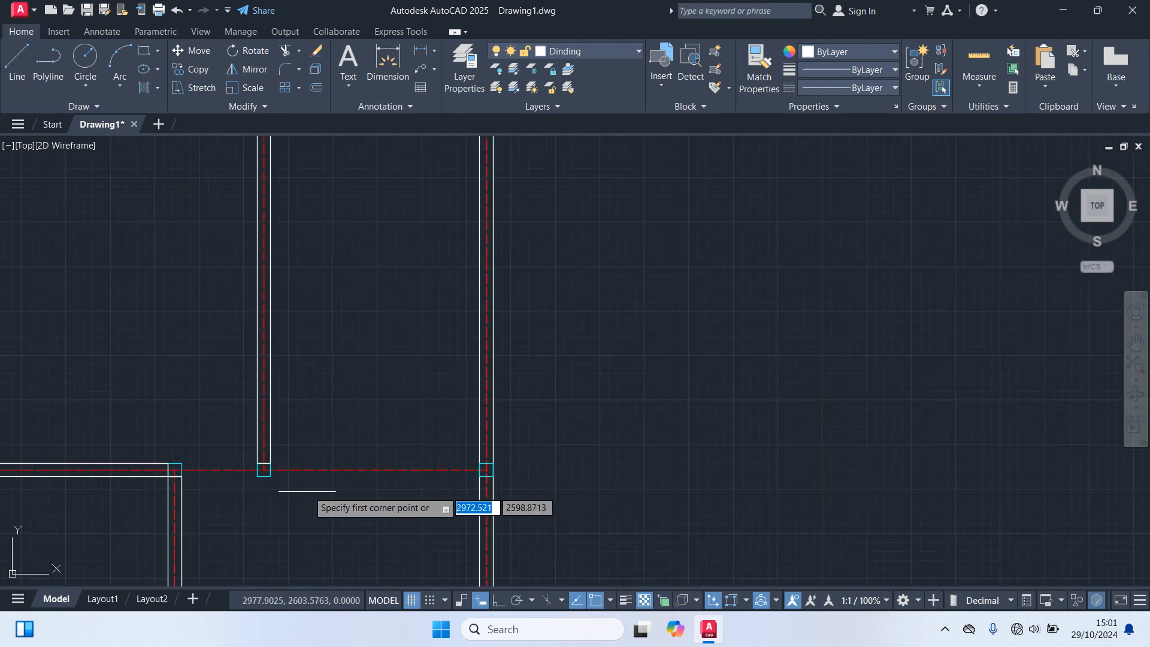
scroll(474, 386, "up", 4)
left_click(326, 379)
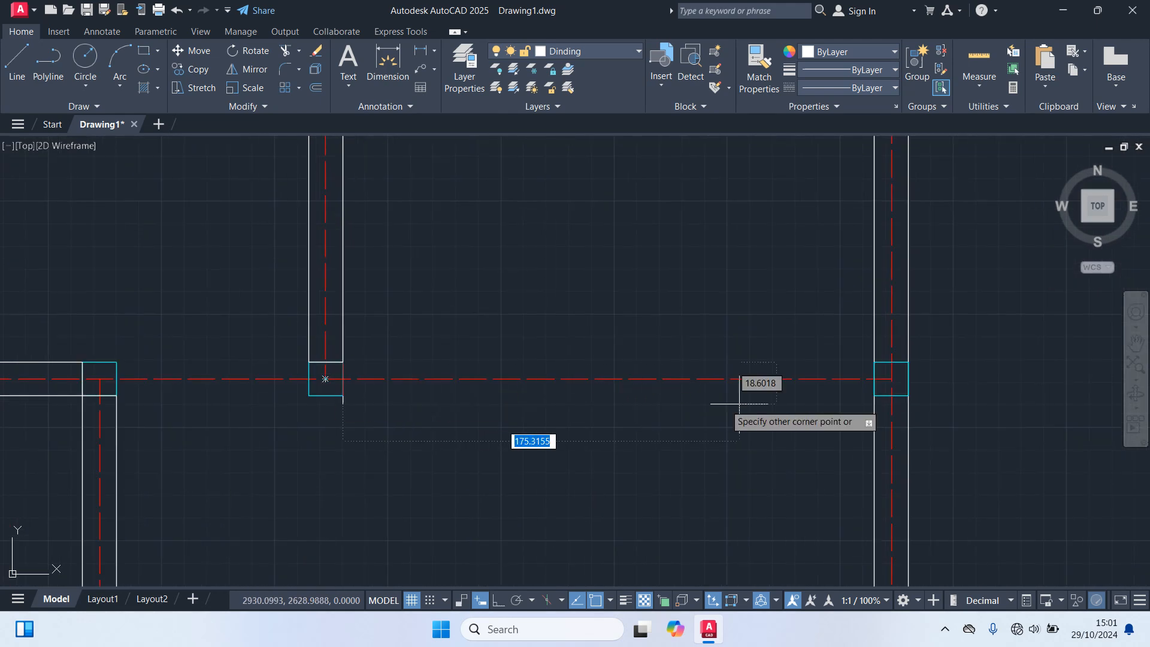
scroll(732, 469, "down", 7)
middle_click_drag(732, 470, 732, 395)
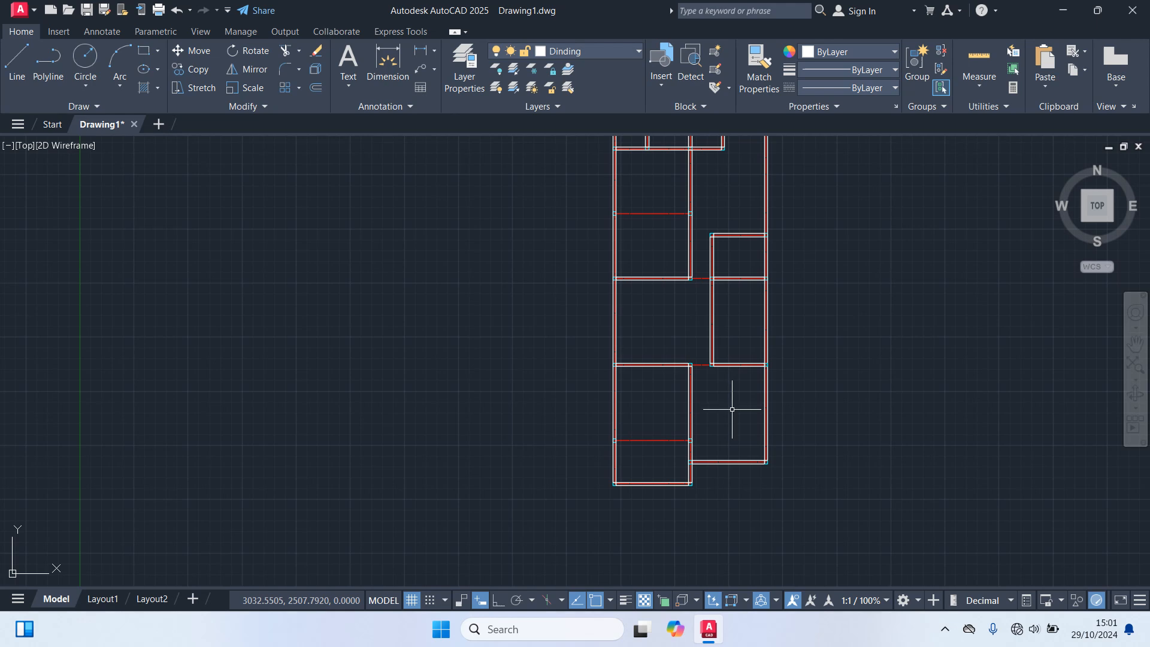
Step: Draw a rectangular wall along the sixth inner horizontal, from the left outer wall to the middle vertical wall
scroll(572, 412, "up", 8)
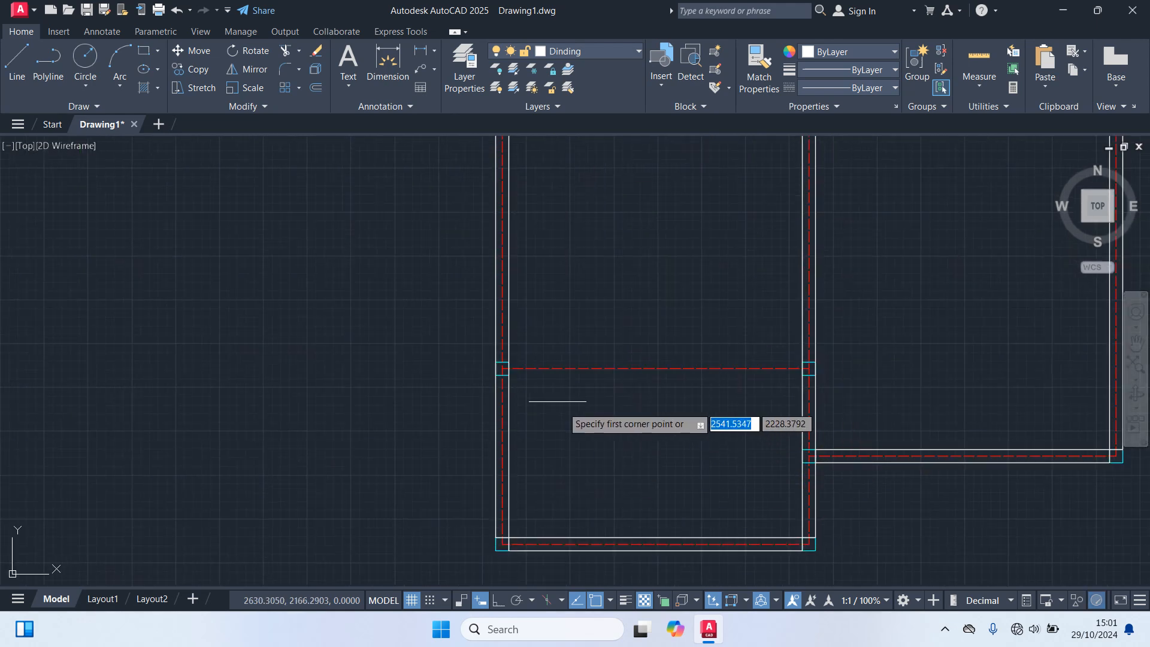
left_click(513, 370)
left_click(982, 390)
scroll(898, 438, "down", 5)
scroll(898, 438, "down", 3)
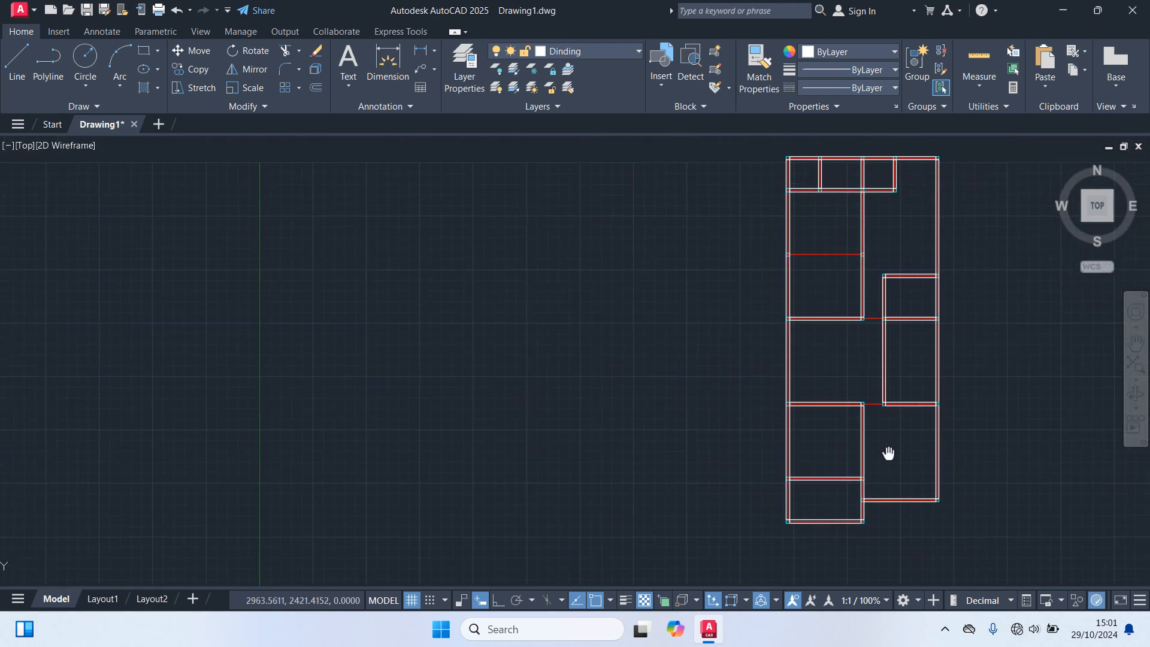
Step: Draw a rectangular wall along the second inner horizontal, between the columns on the left outer wall and the middle vertical wall
key("space")
scroll(834, 345, "up", 6)
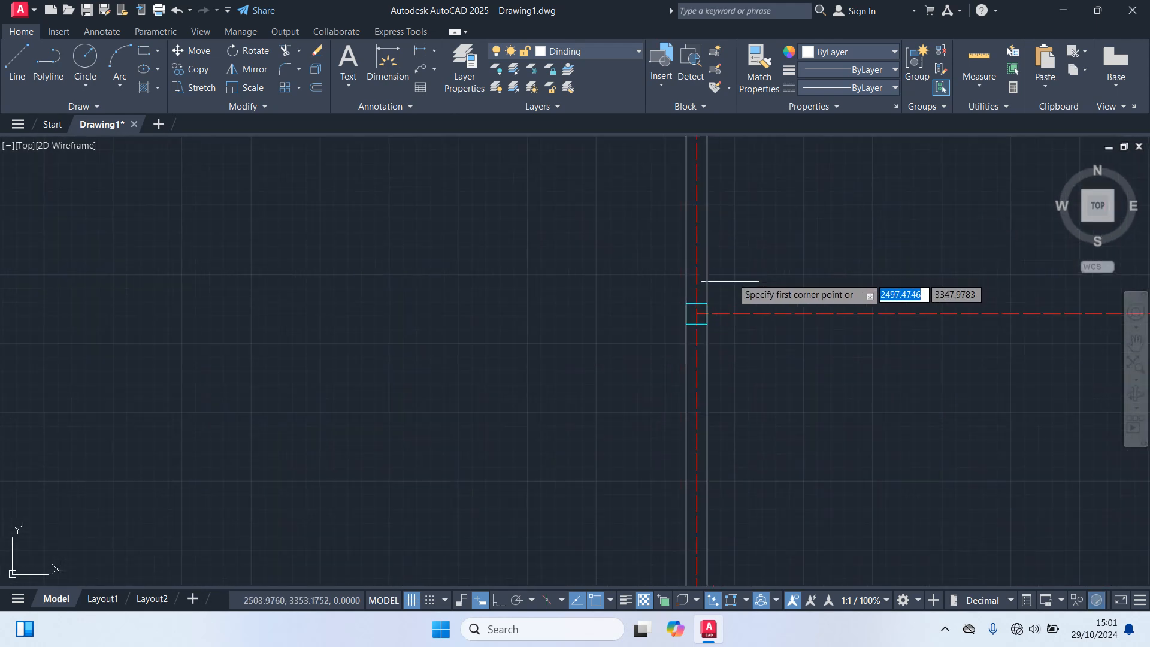
left_click(697, 313)
middle_click_drag(866, 321, 520, 378)
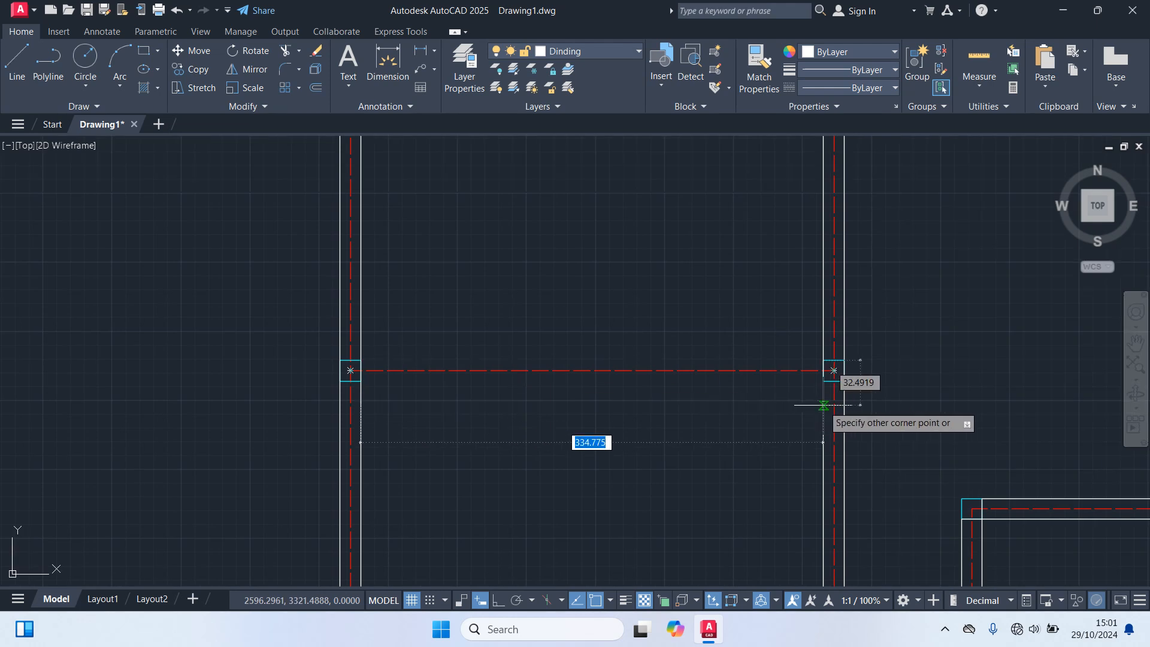
left_click(824, 381)
scroll(759, 448, "down", 6)
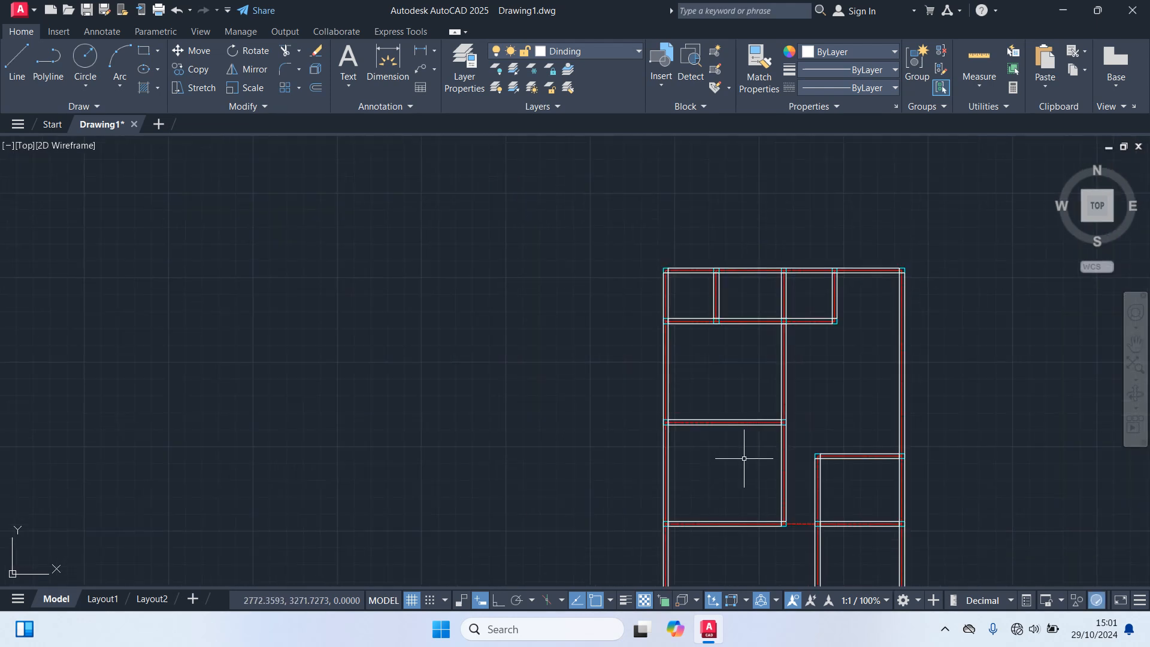
scroll(744, 459, "down", 2)
middle_click_drag(742, 462, 750, 334)
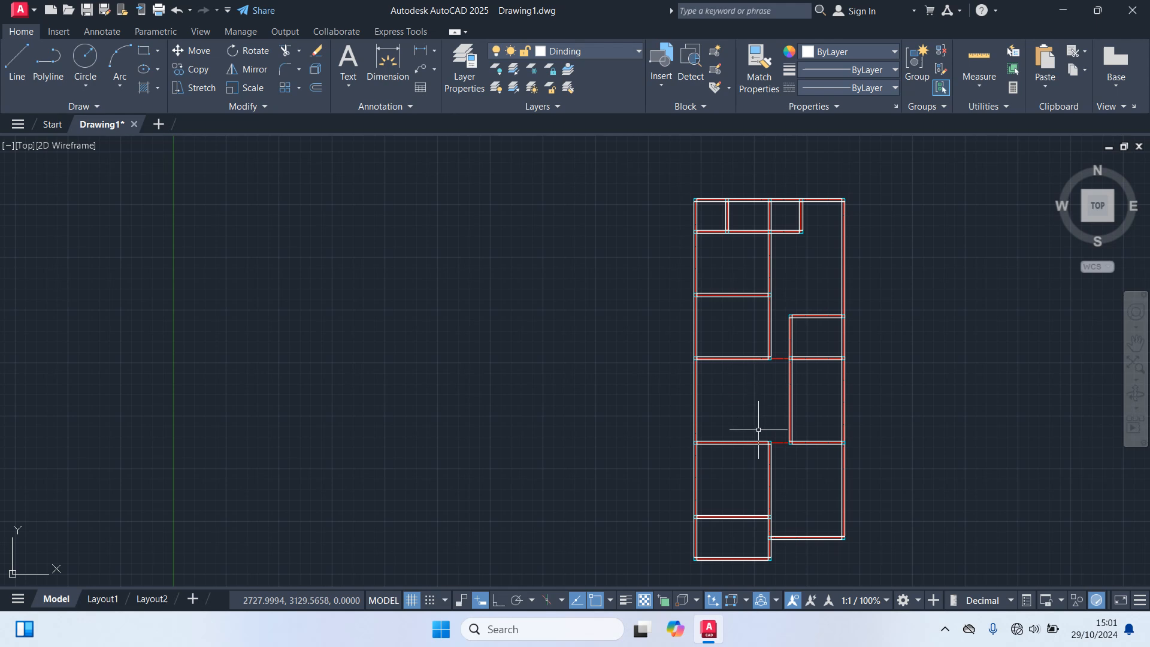
Step: Shorten the left wall on the fifth inner horizontal by 100, pulling its end away from the middle column
scroll(773, 480, "up", 4)
scroll(741, 413, "up", 2)
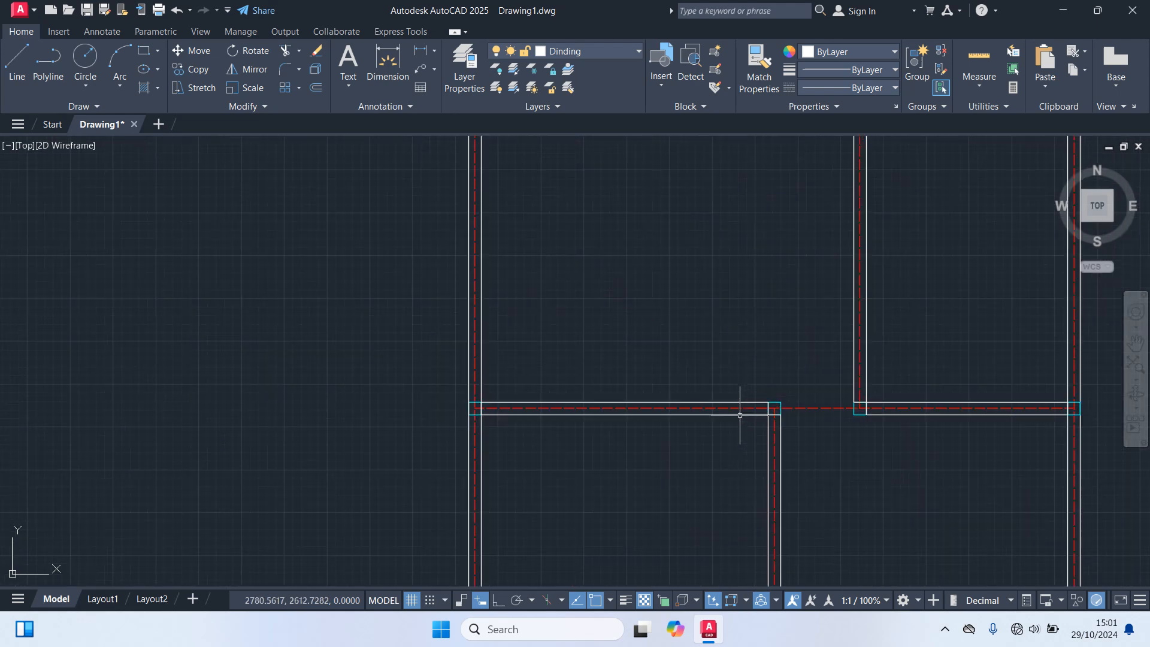
scroll(743, 414, "up", 5)
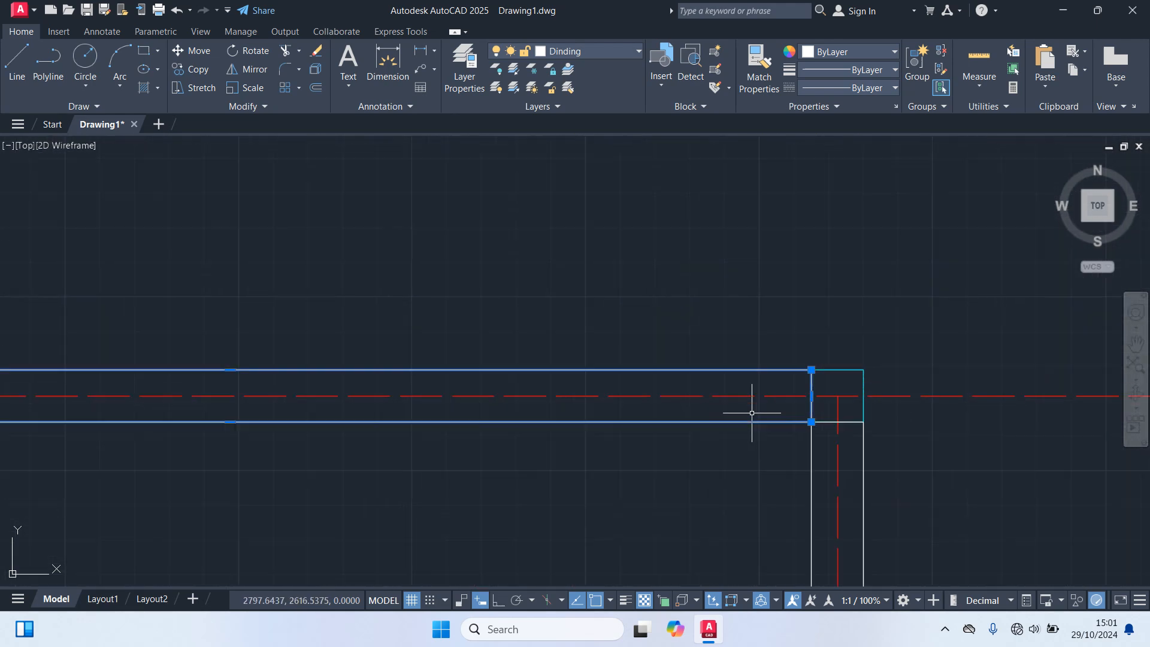
left_click(810, 397)
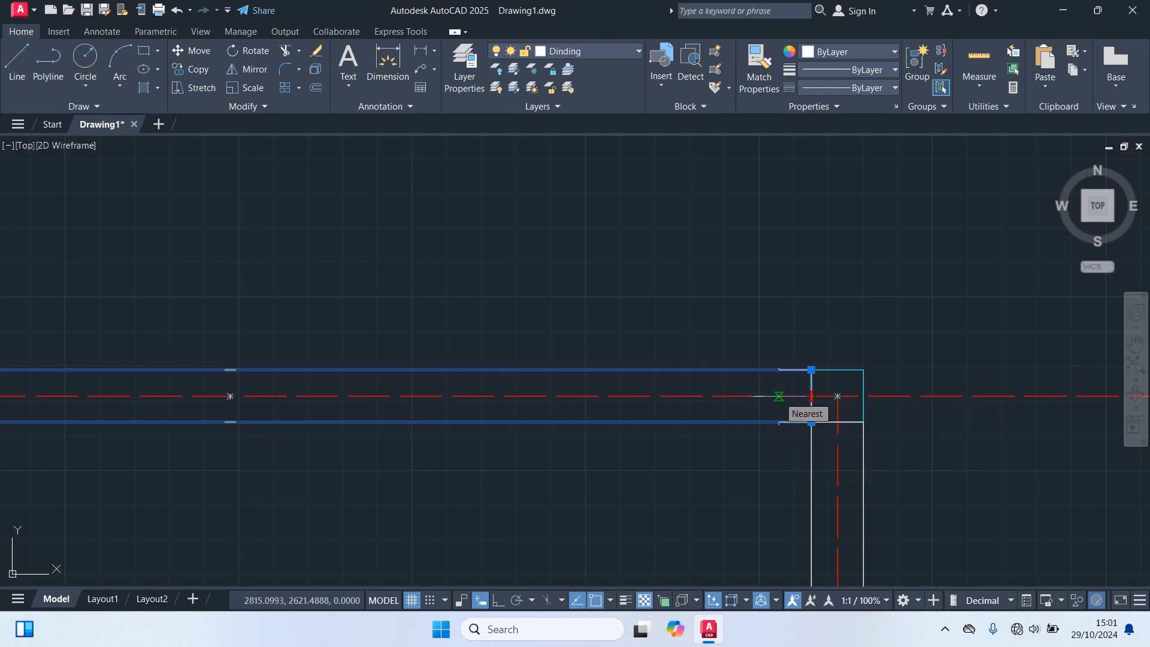
type("1")
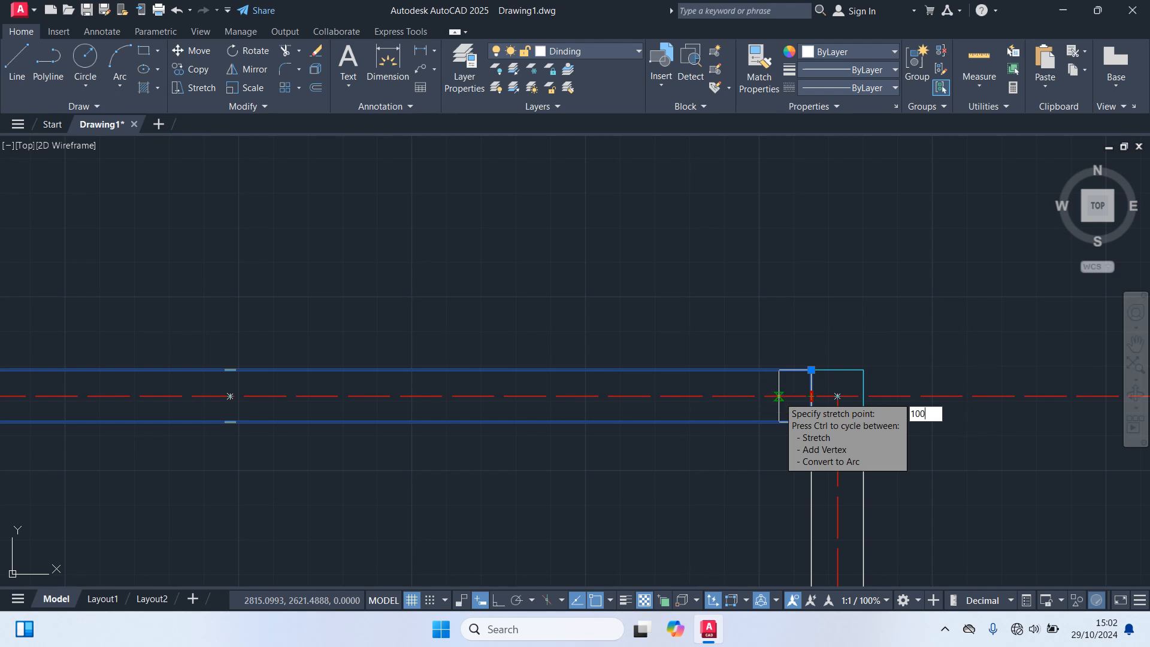
type("00")
key("Return")
scroll(691, 423, "down", 6)
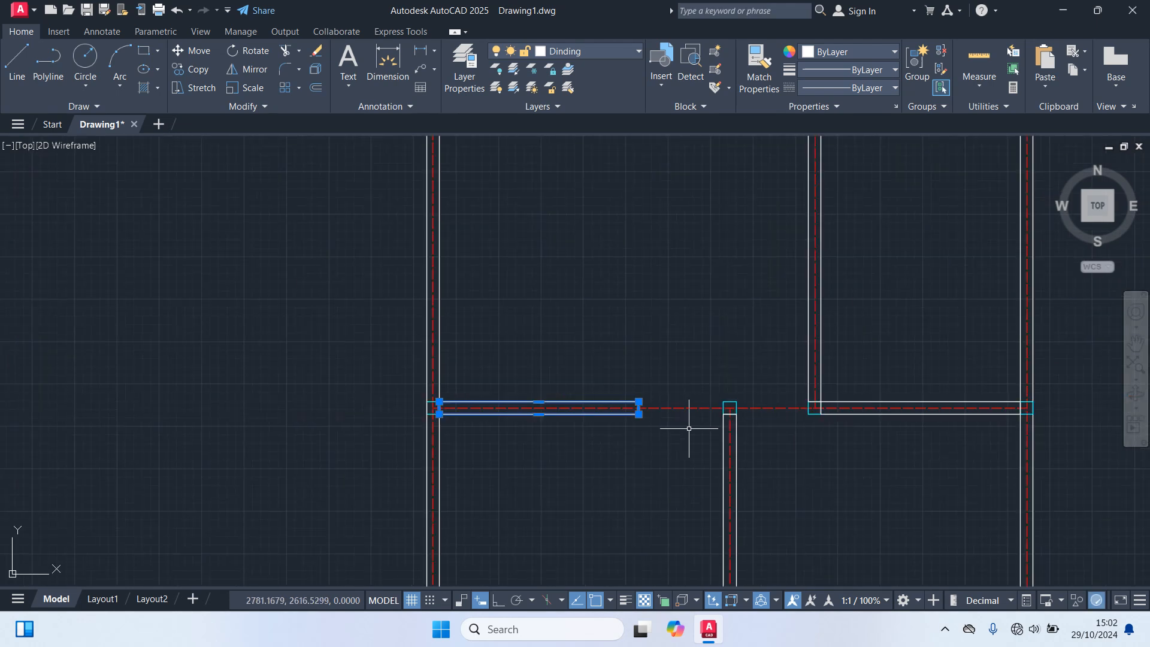
scroll(699, 441, "down", 4)
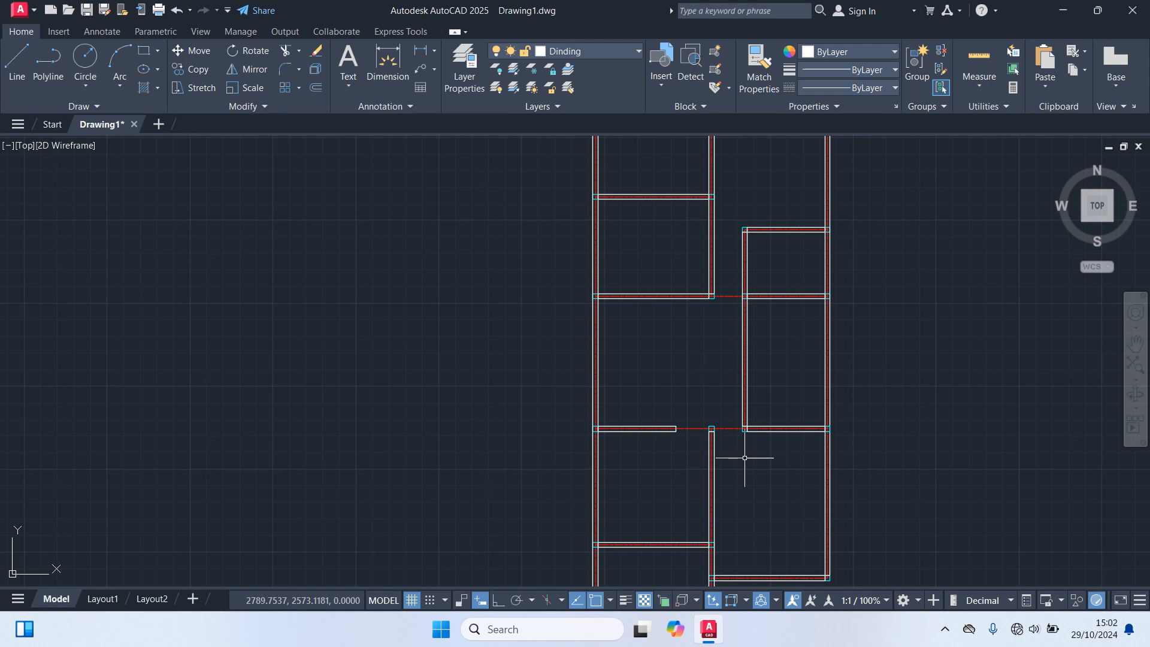
Step: Make Pintu & Jendela the current layer
mouse_move(784, 371)
middle_mouse_down()
mouse_move(745, 357)
mouse_move(719, 447)
mouse_move(724, 423)
middle_mouse_up()
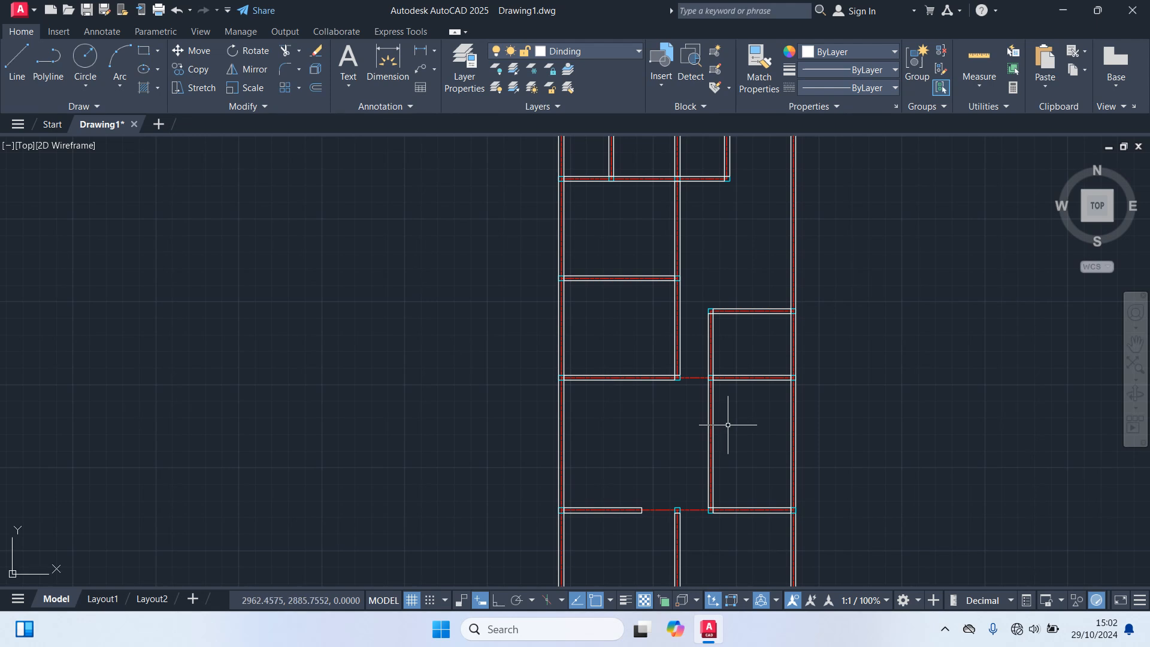
scroll(727, 425, "down", 2)
middle_click_drag(850, 357, 801, 309)
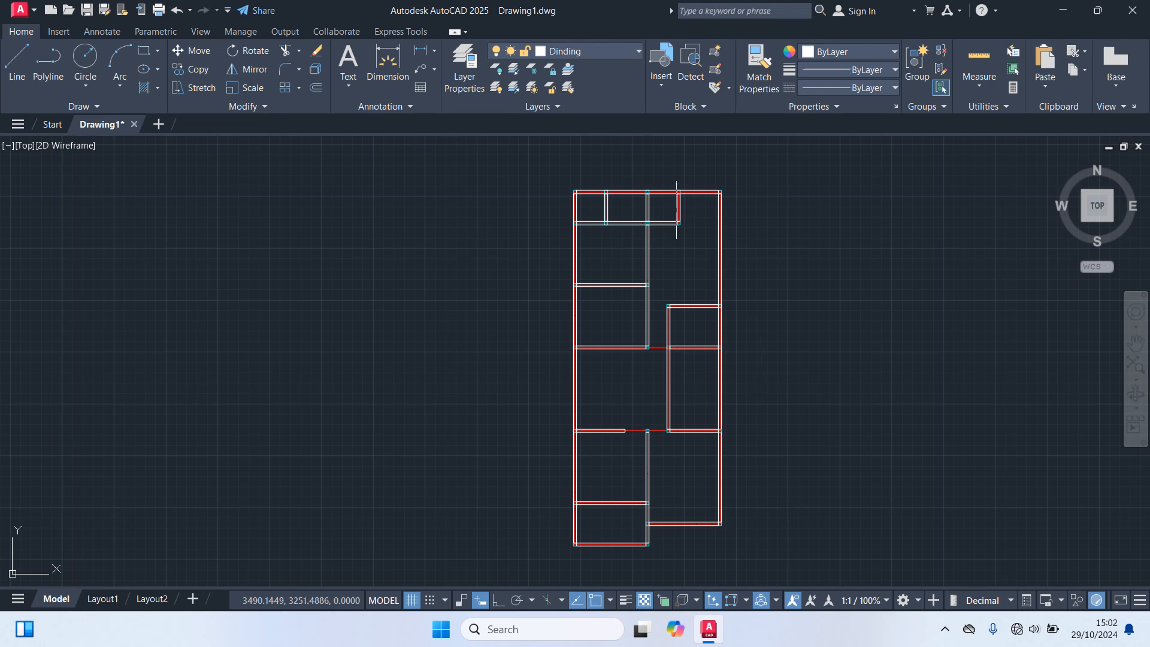
left_click(584, 55)
left_click(613, 174)
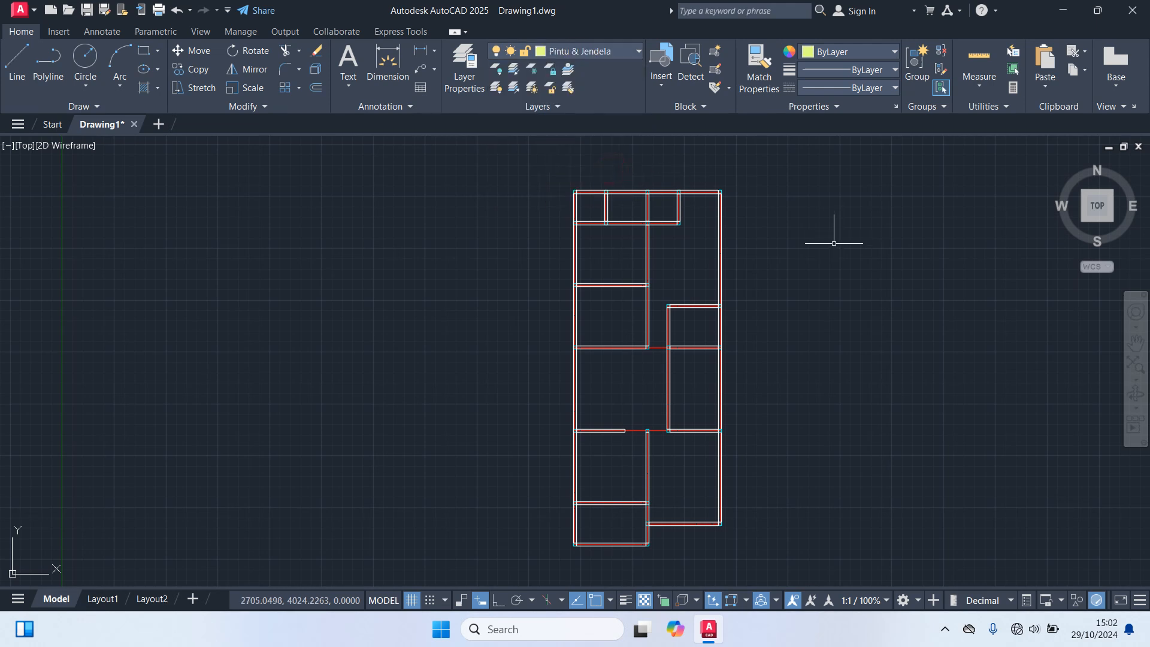
Step: Draw a 5 by 15 rectangle in the empty area beside the floor plan as a door jamb
middle_click_drag(647, 359, 372, 362)
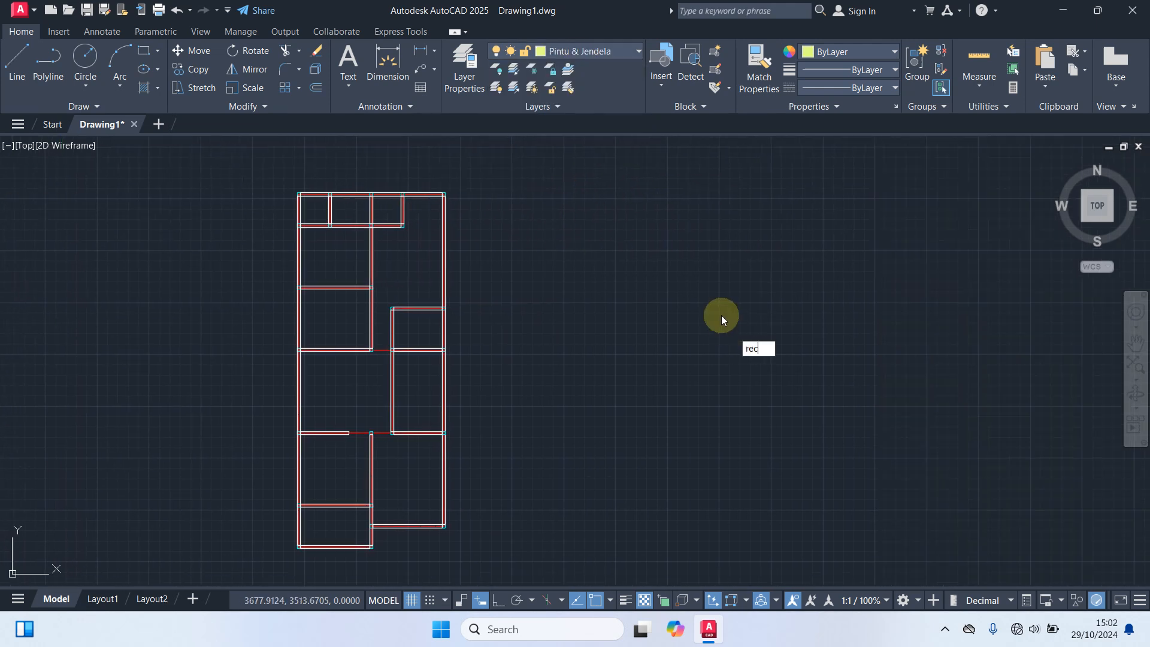
key("Return")
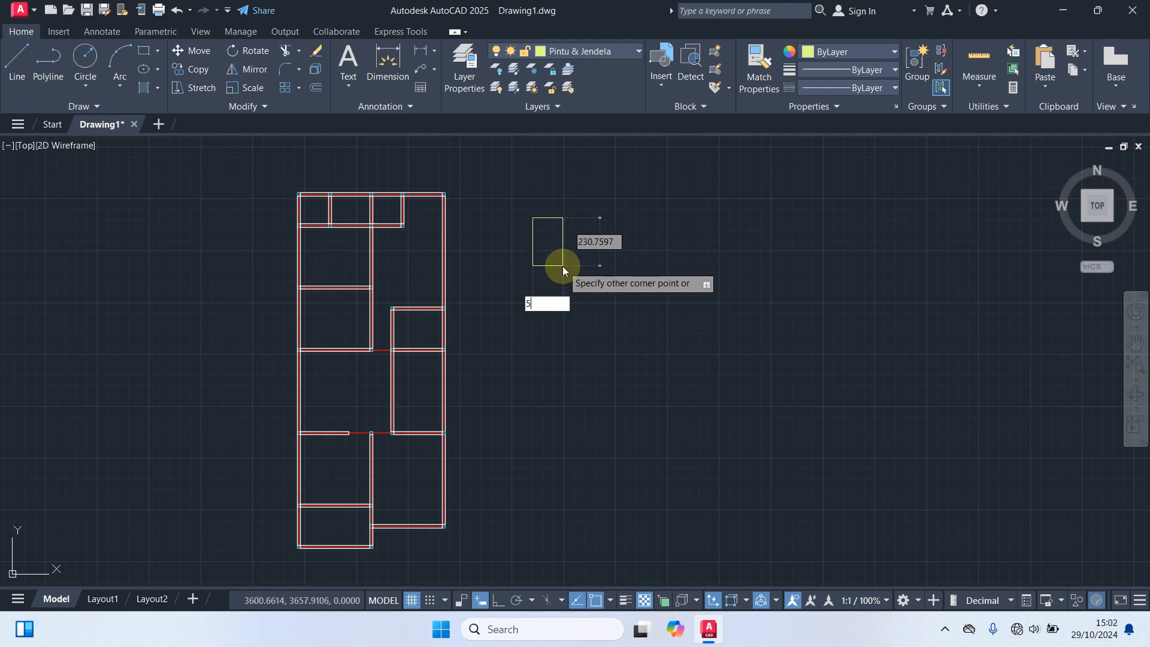
key("Tab")
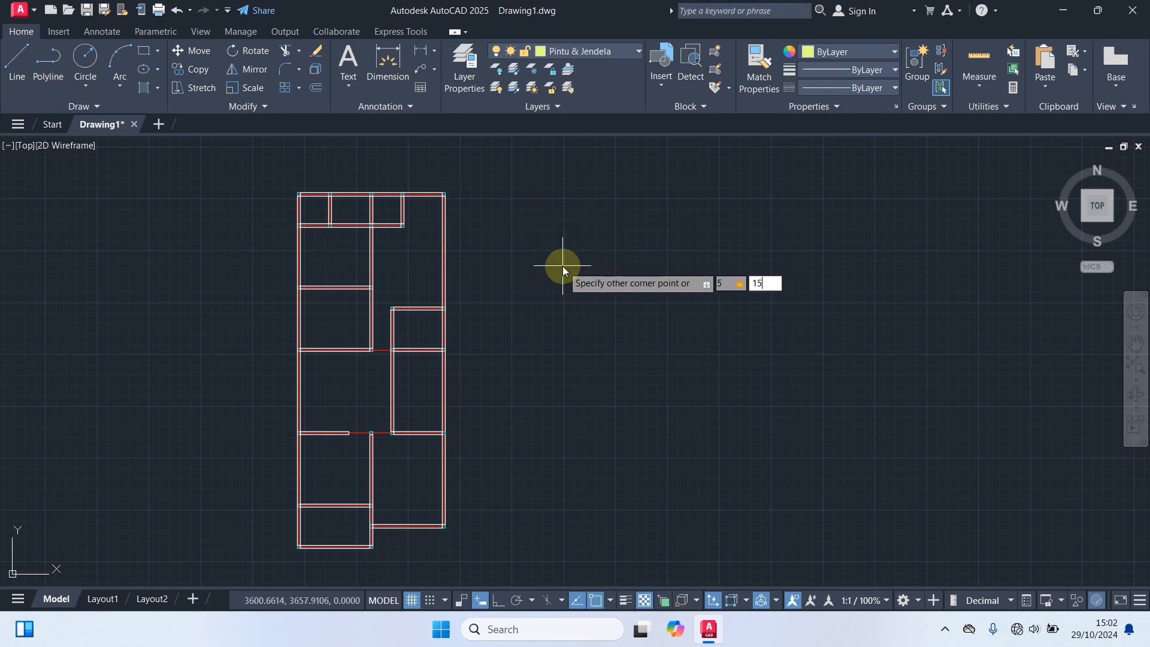
type("15")
key("Return")
scroll(558, 276, "up", 5)
Step: Draw a 75-long horizontal line rightward from the small rectangle's upper-right corner
key("l")
key("Return")
scroll(511, 270, "up", 2)
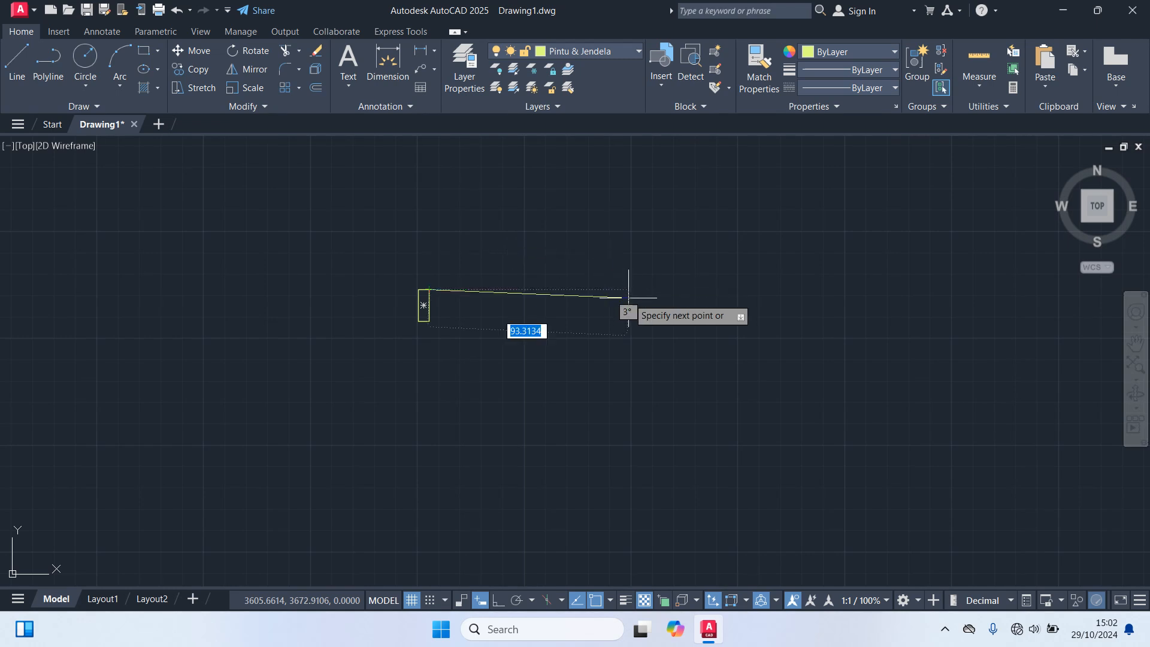
type("75")
key("Return")
key("Return")
Step: Copy the 5 by 15 rectangle so that its upper-left corner sits on the line's far end
scroll(442, 319, "up", 3)
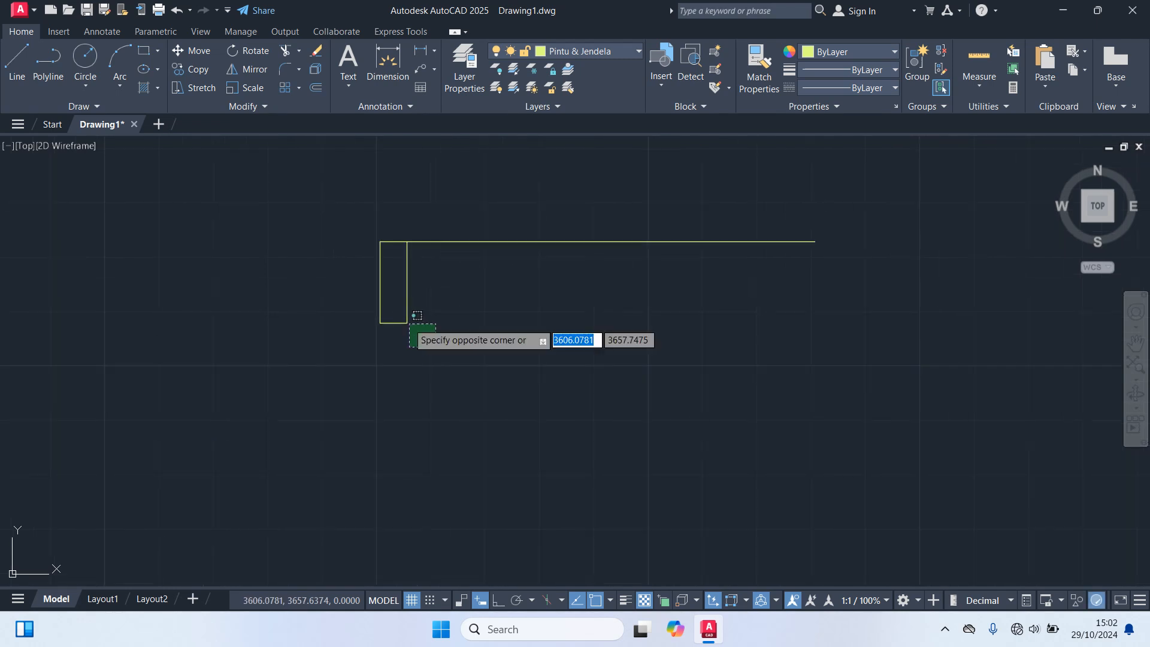
type("co")
key("Return")
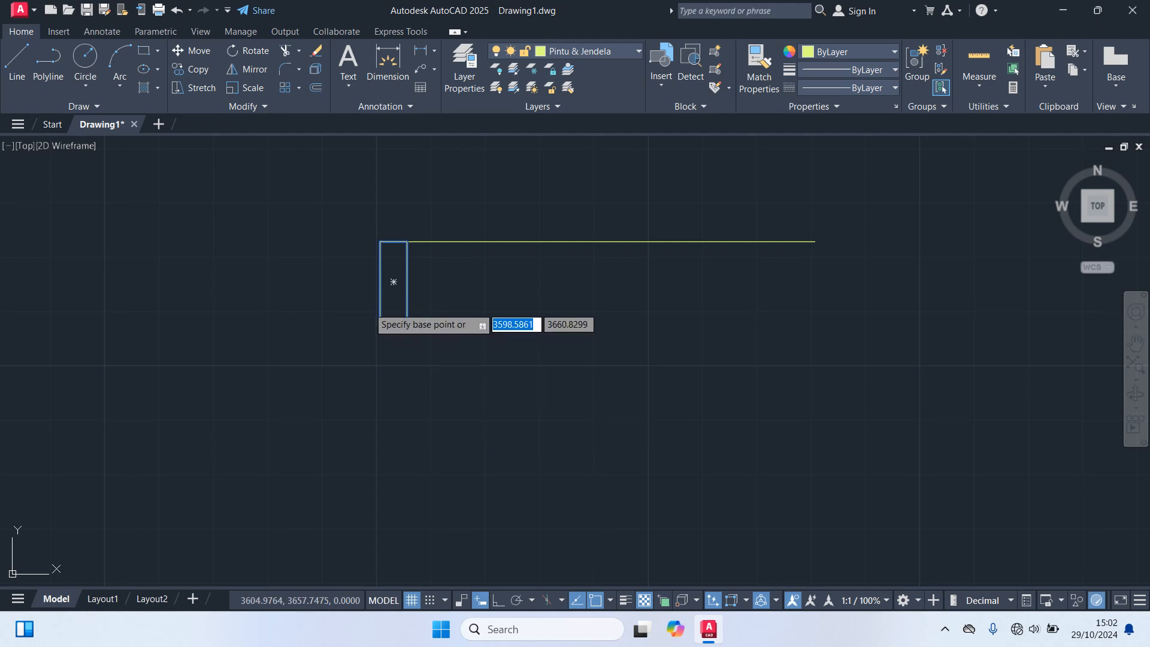
left_click(380, 241)
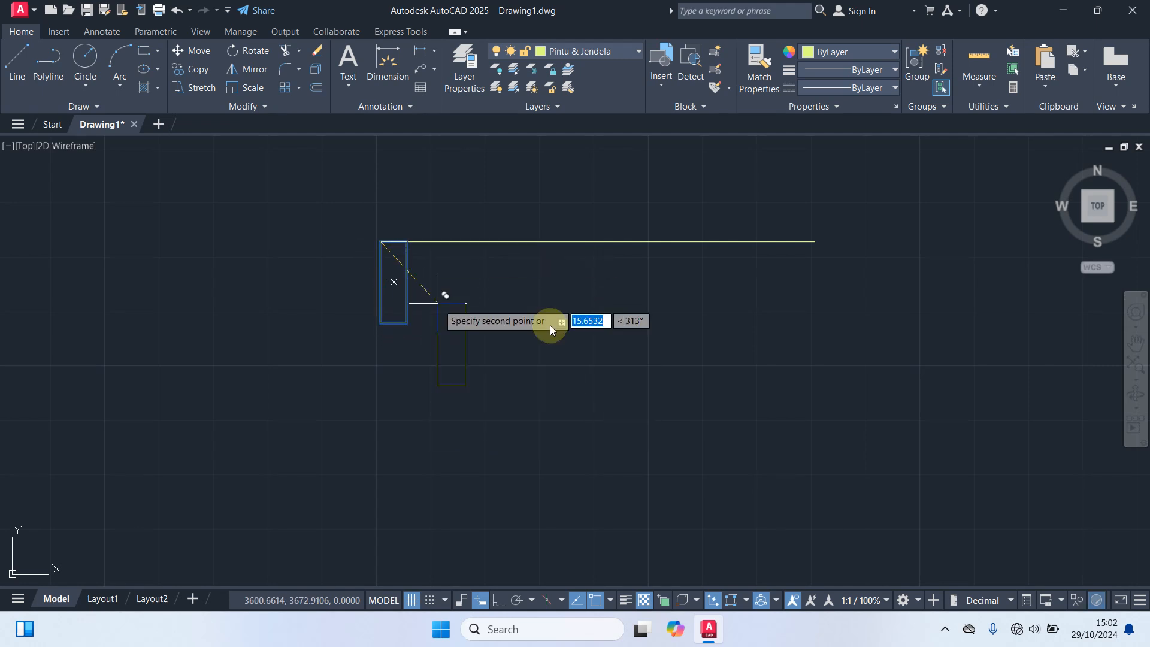
left_click(815, 242)
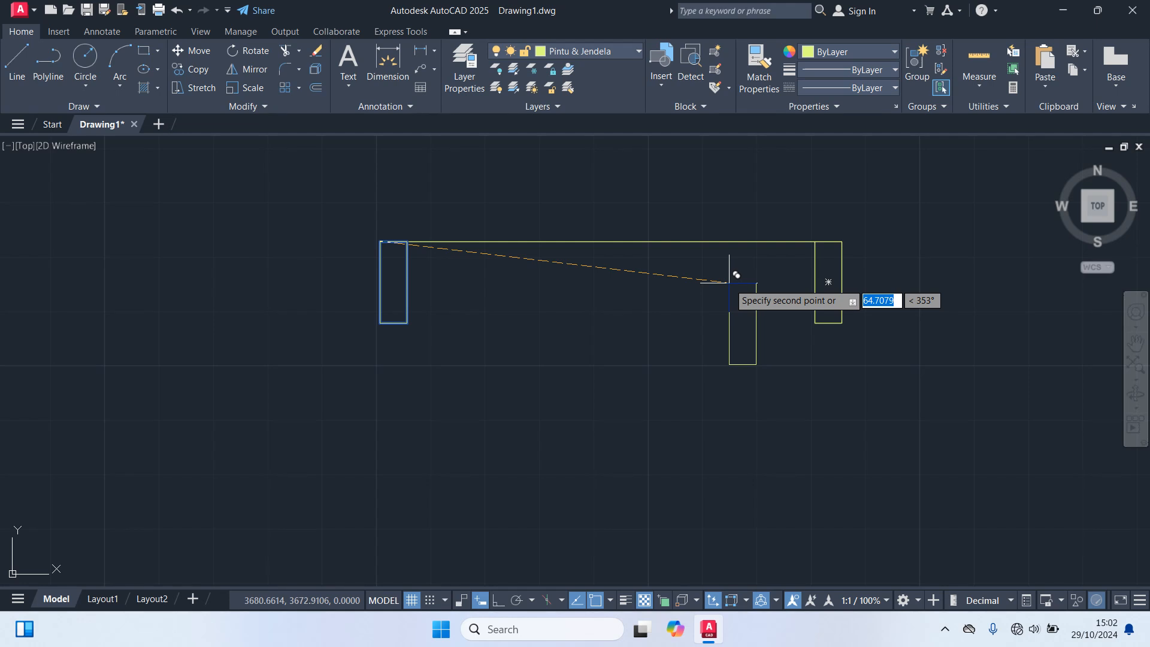
key("Escape")
Step: End the copying and delete the horizontal line connecting the two door jambs
left_click(733, 282)
left_click(648, 211)
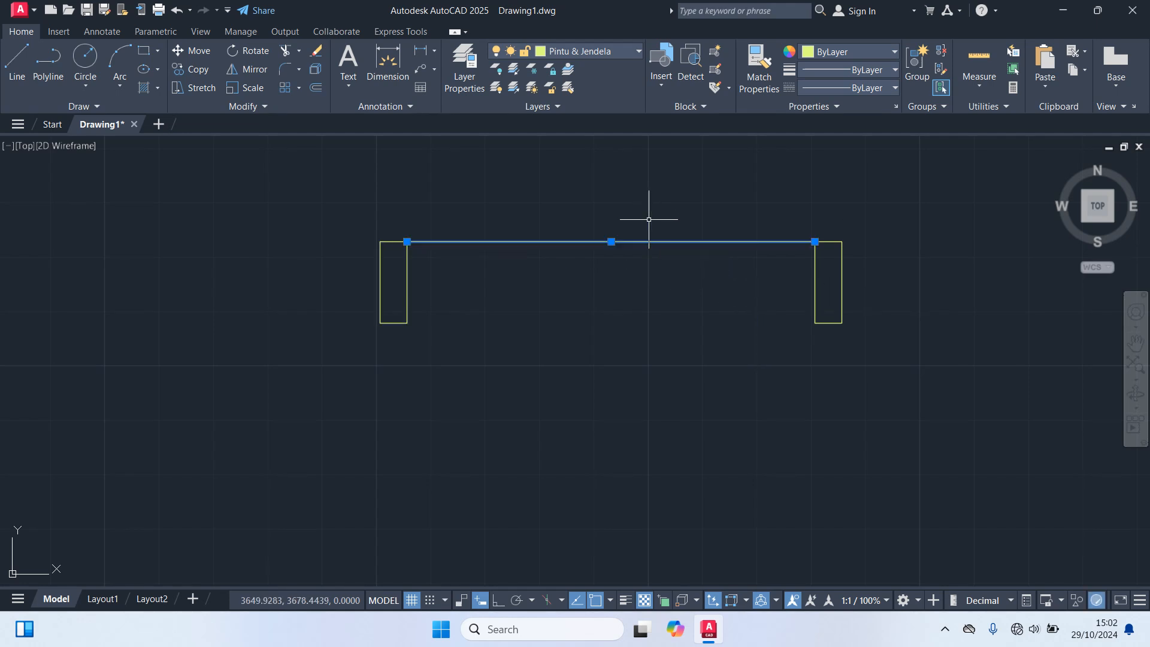
mouse_move(639, 264)
middle_mouse_down()
mouse_move(611, 457)
mouse_move(612, 423)
middle_mouse_up()
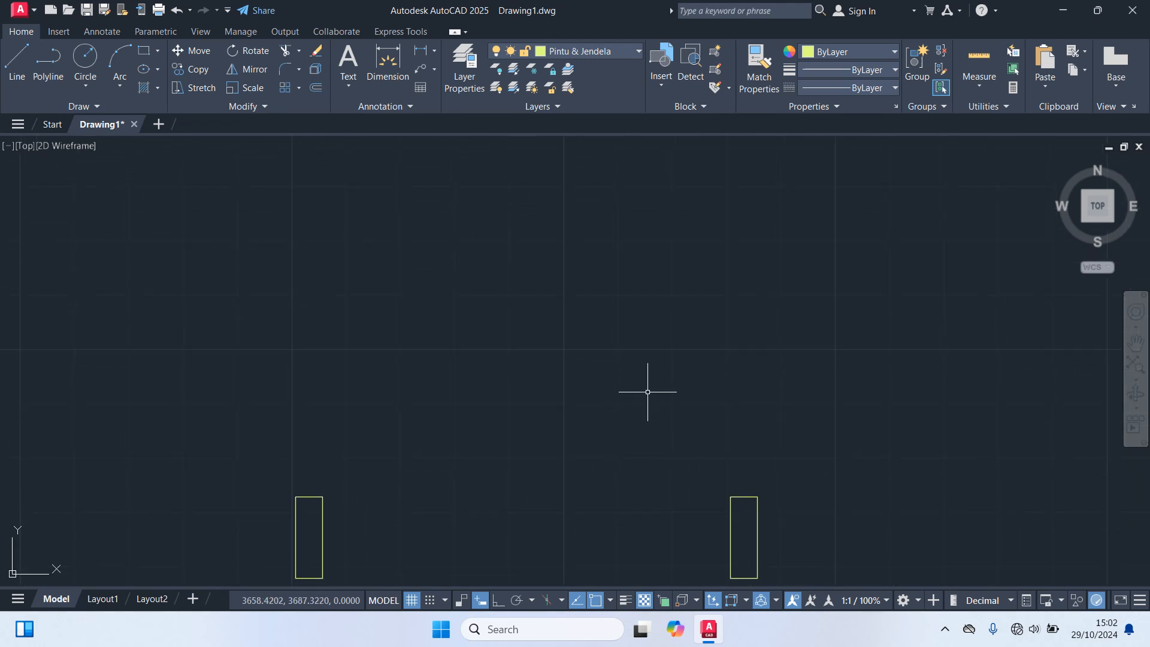
Step: Draw a 3 by 80 rectangle above the two jambs as the door leaf
type("rec")
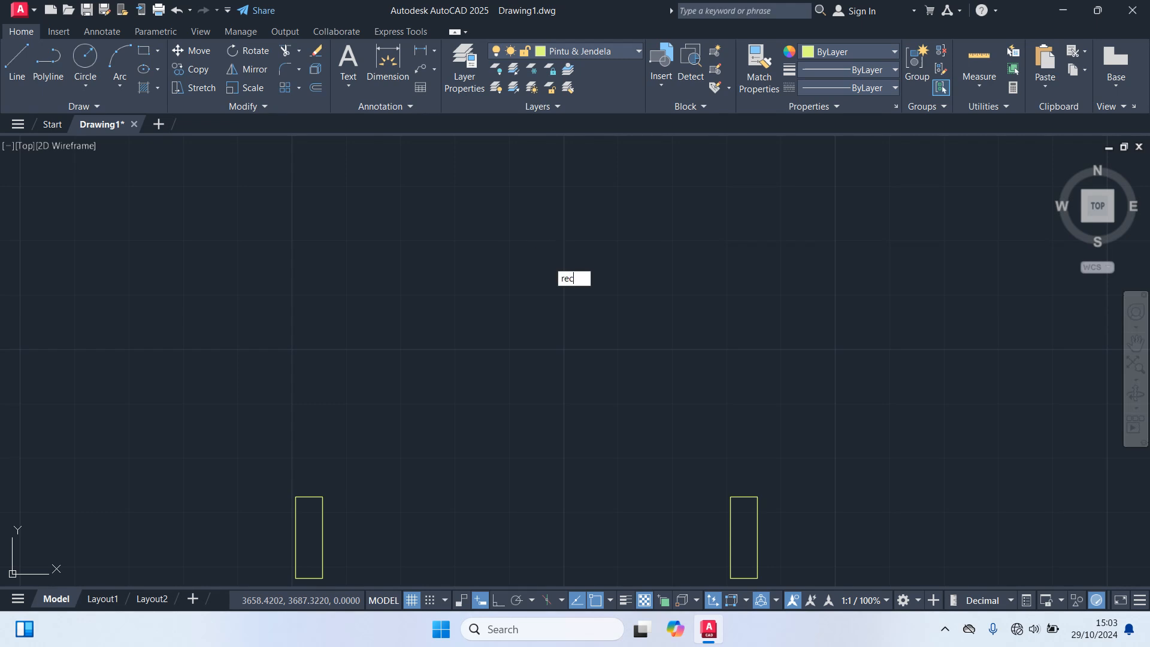
key("Return")
left_click(413, 194)
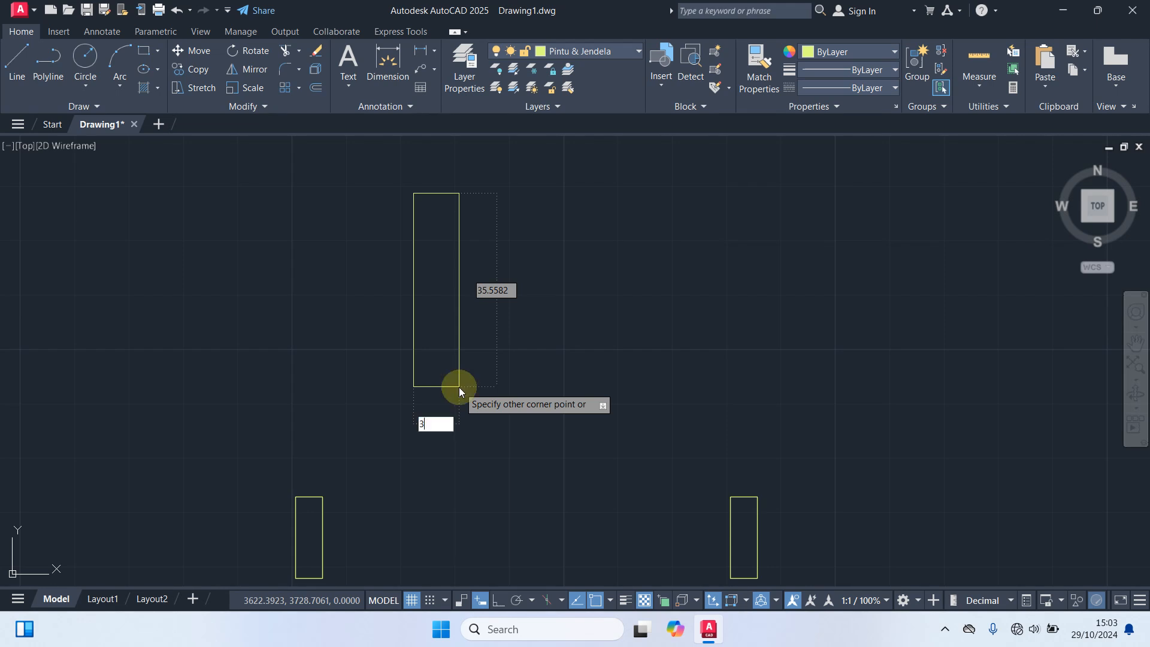
key("Tab")
type("75")
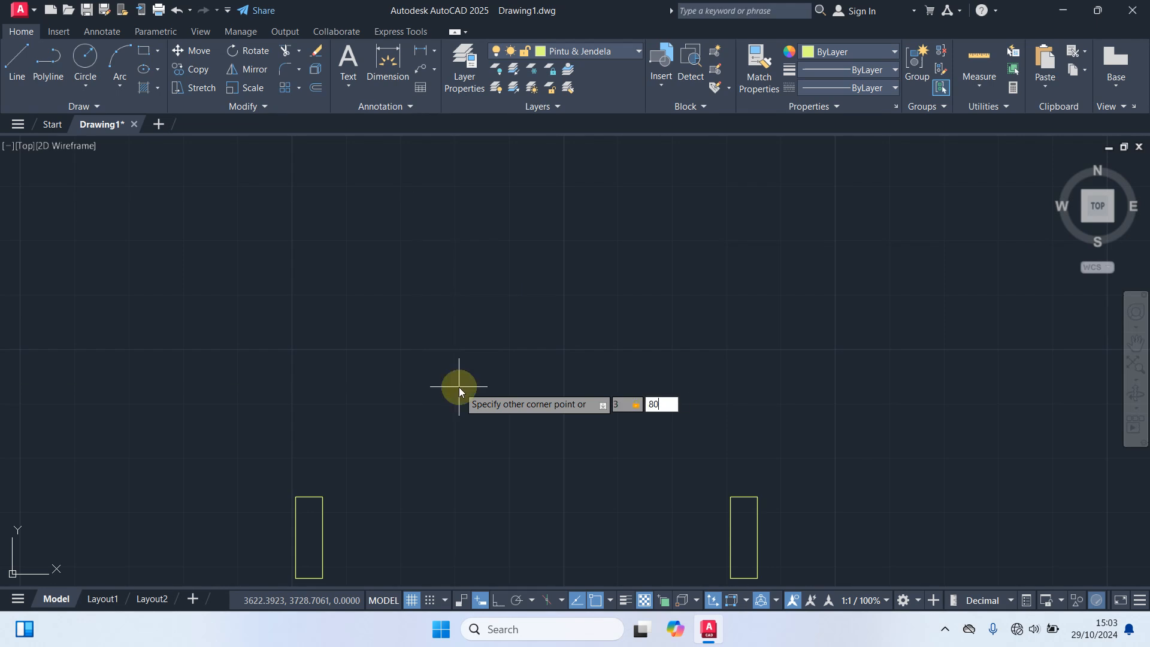
key("Return")
Step: Move the door leaf so that its lower-right corner sits on the right jamb's upper-left corner
left_click(470, 235)
left_click(395, 166)
type("m")
key("Return")
left_click(430, 193)
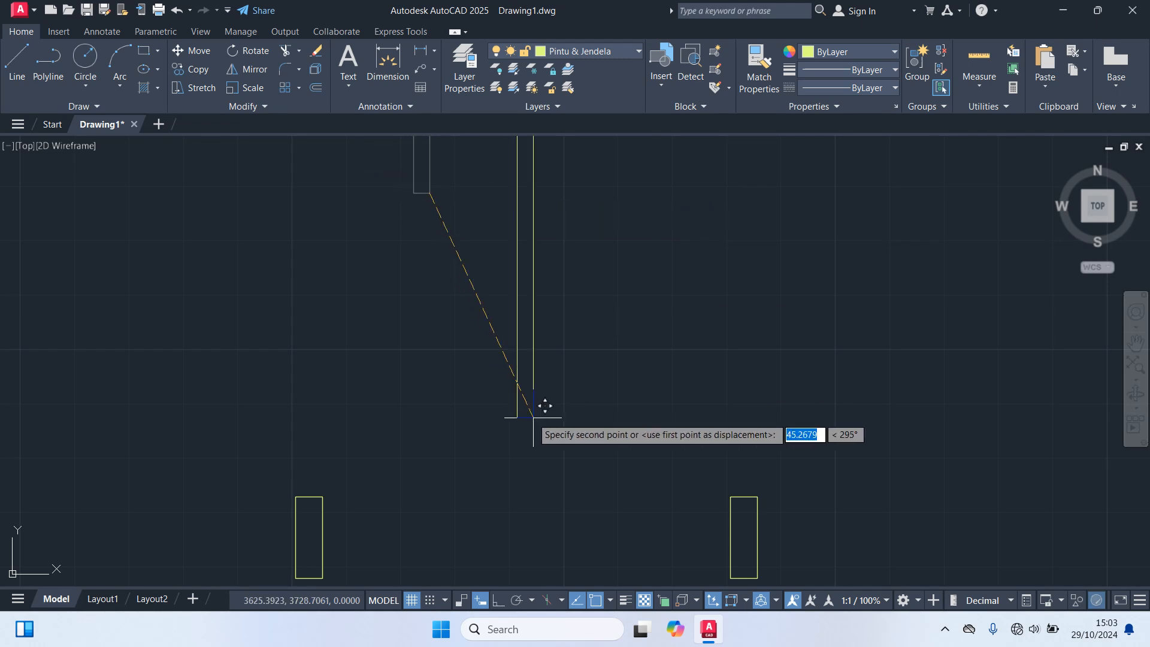
left_click(732, 495)
Step: Draw the door swing arc from the leaf's upper-left corner to the left jamb's lower-right corner
scroll(780, 455, "down", 2)
type("arc")
key("Return")
left_click(726, 178)
left_click(480, 454)
scroll(477, 477, "up", 5)
left_click(530, 493)
Step: Trim off the part of the swing arc that runs inside the left jamb
scroll(558, 412, "up", 2)
key("Return")
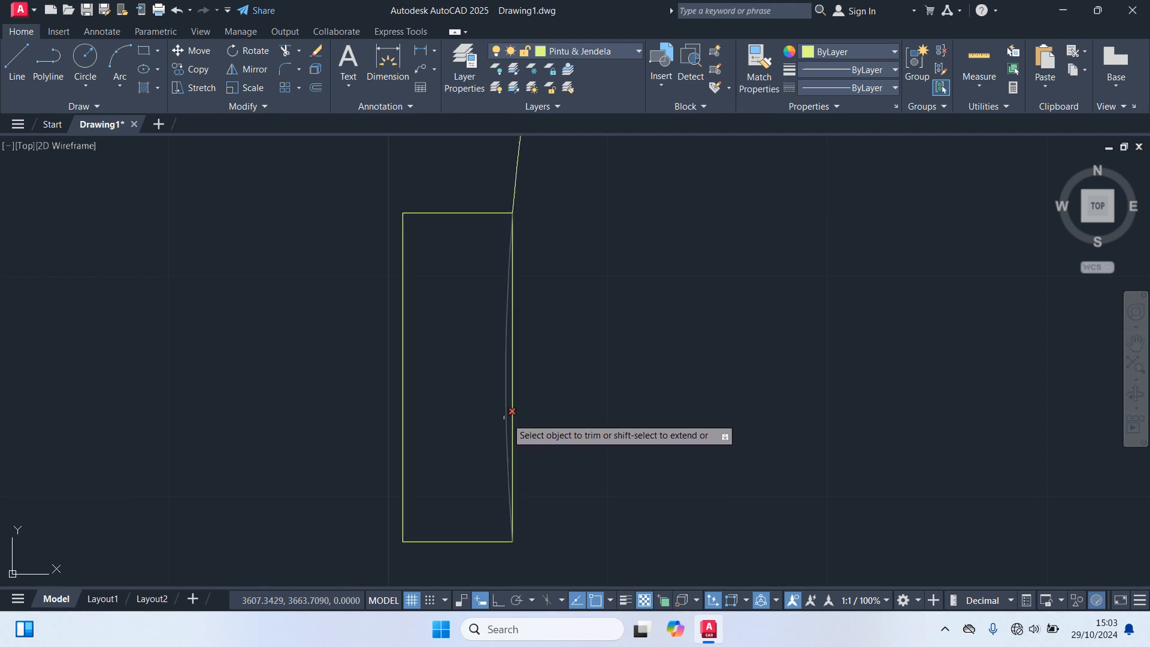
scroll(564, 467, "down", 2)
scroll(665, 460, "down", 3)
scroll(663, 457, "down", 4)
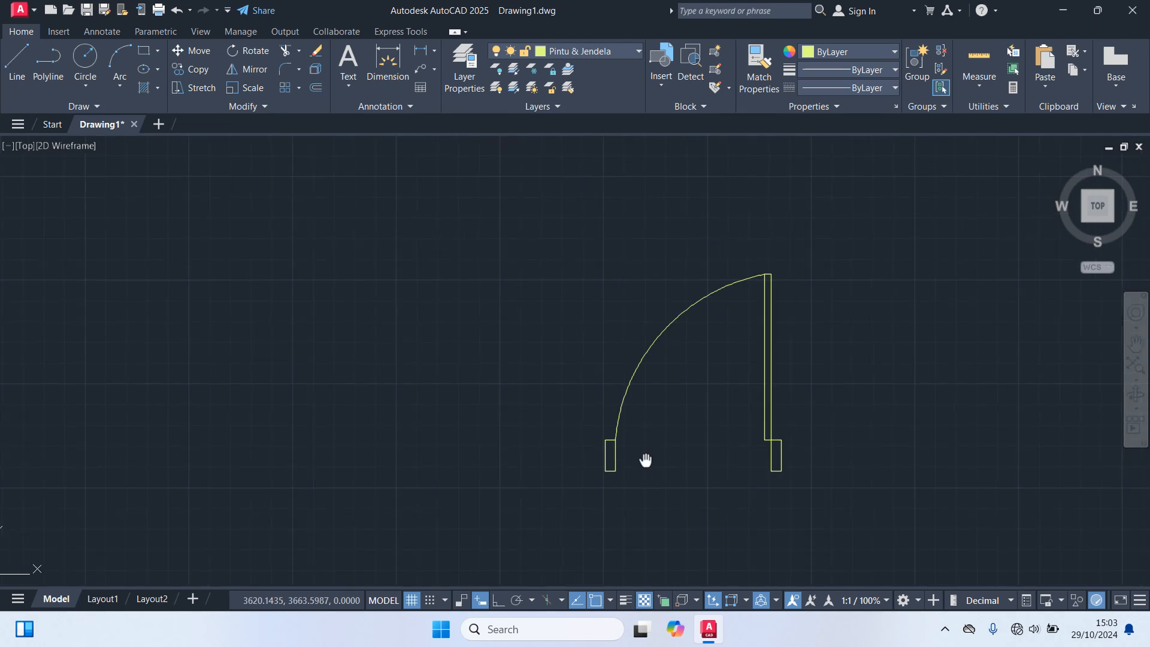
Step: Copy the complete door symbol horizontally to the empty area right of the original, using its lower-left corner as base point
left_click(661, 473)
left_click(361, 205)
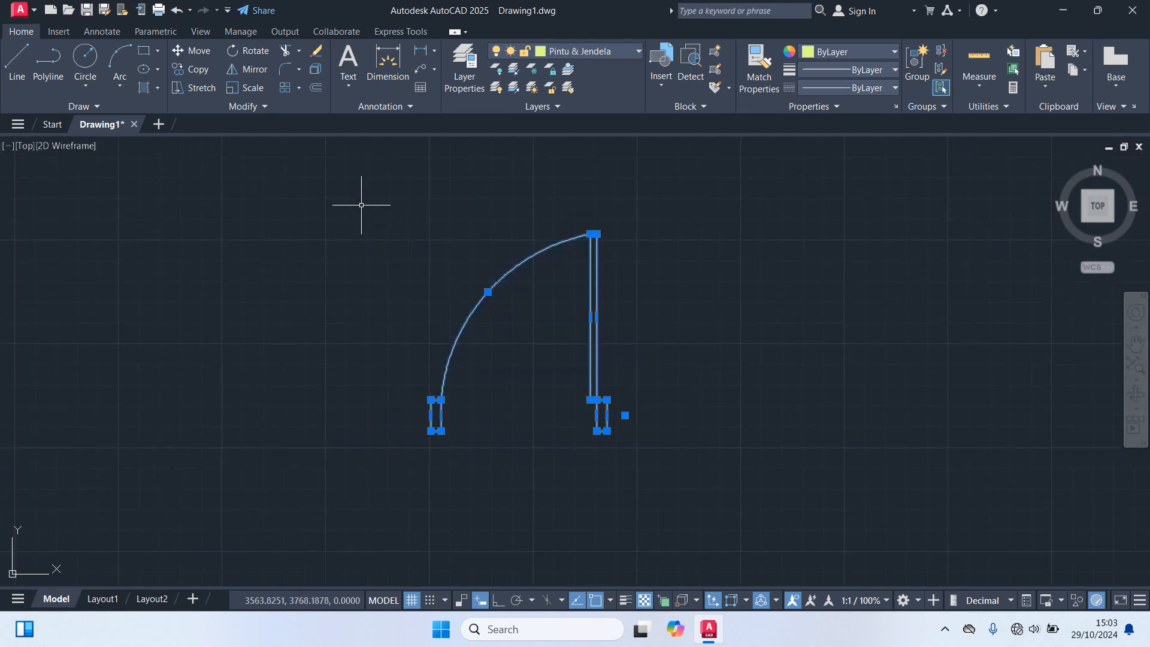
type("m")
key("Return")
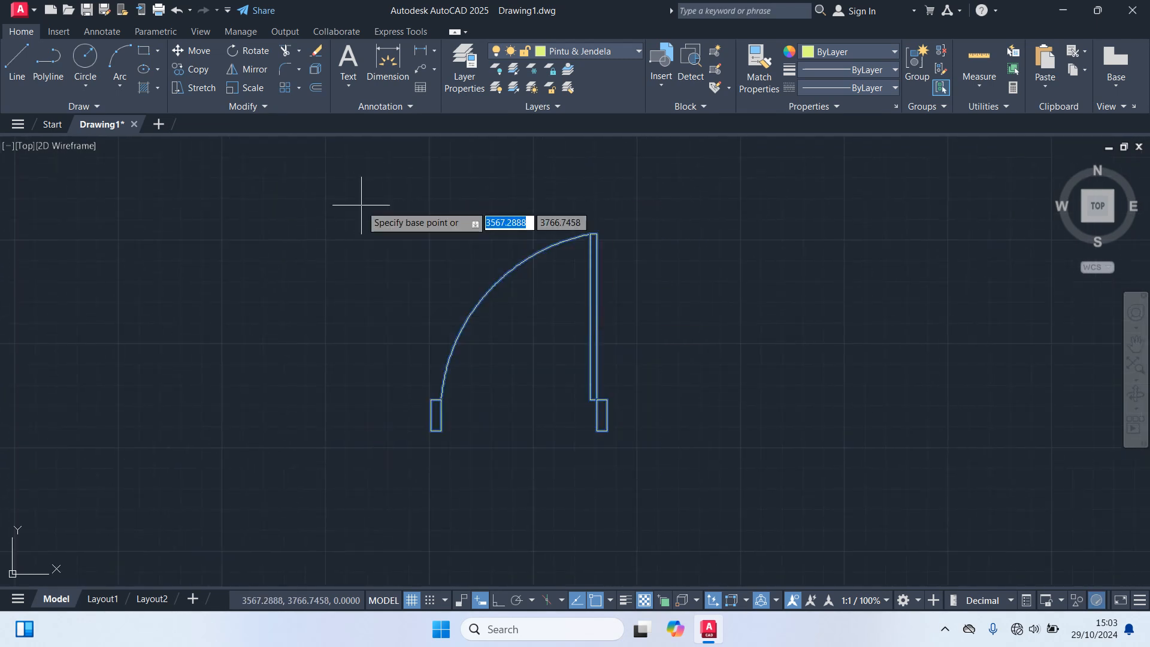
left_click(432, 430)
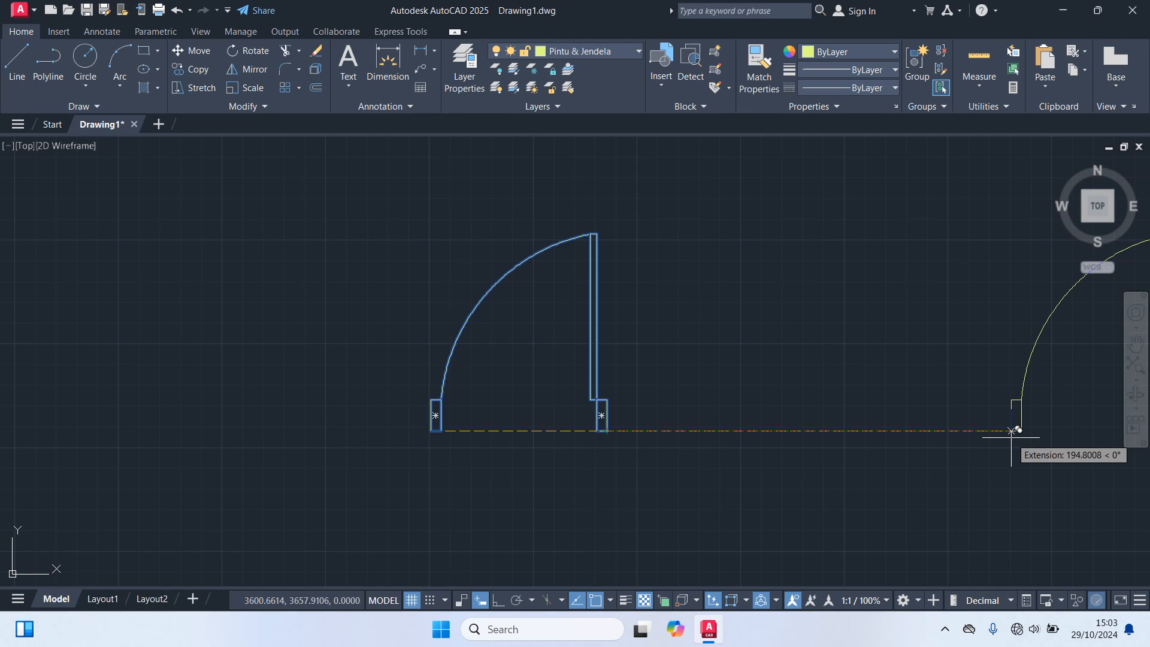
middle_click_drag(1006, 440, 632, 455)
left_click(646, 455)
Step: Delete the left jamb of the copied door
left_click(685, 466)
left_click(617, 434)
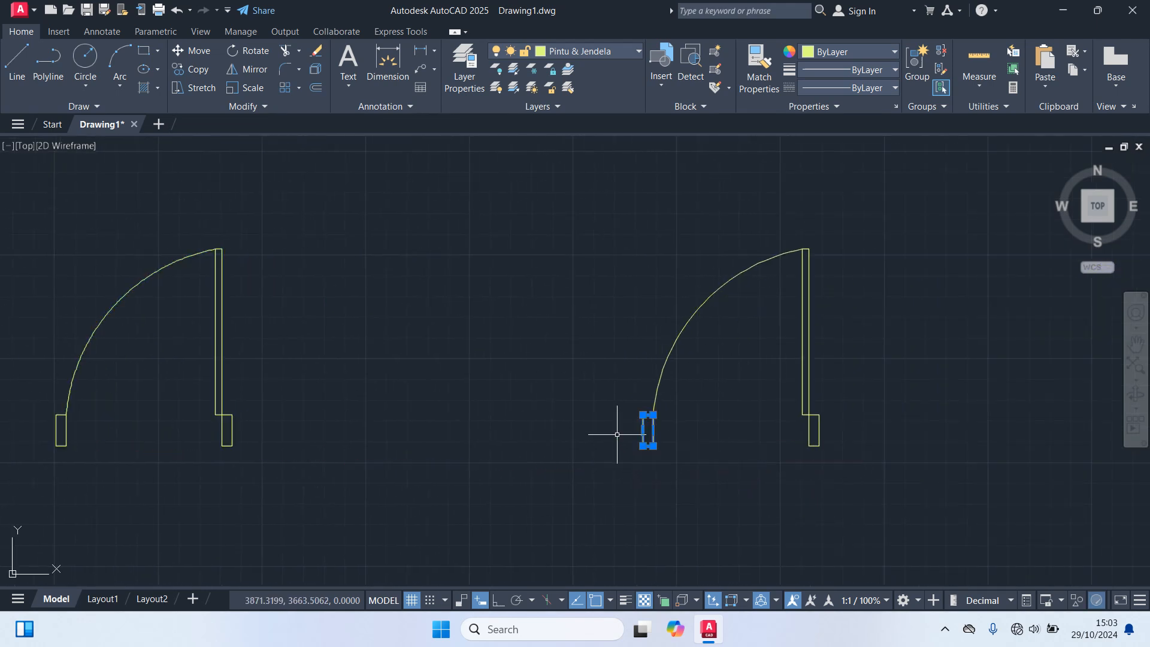
key("Delete")
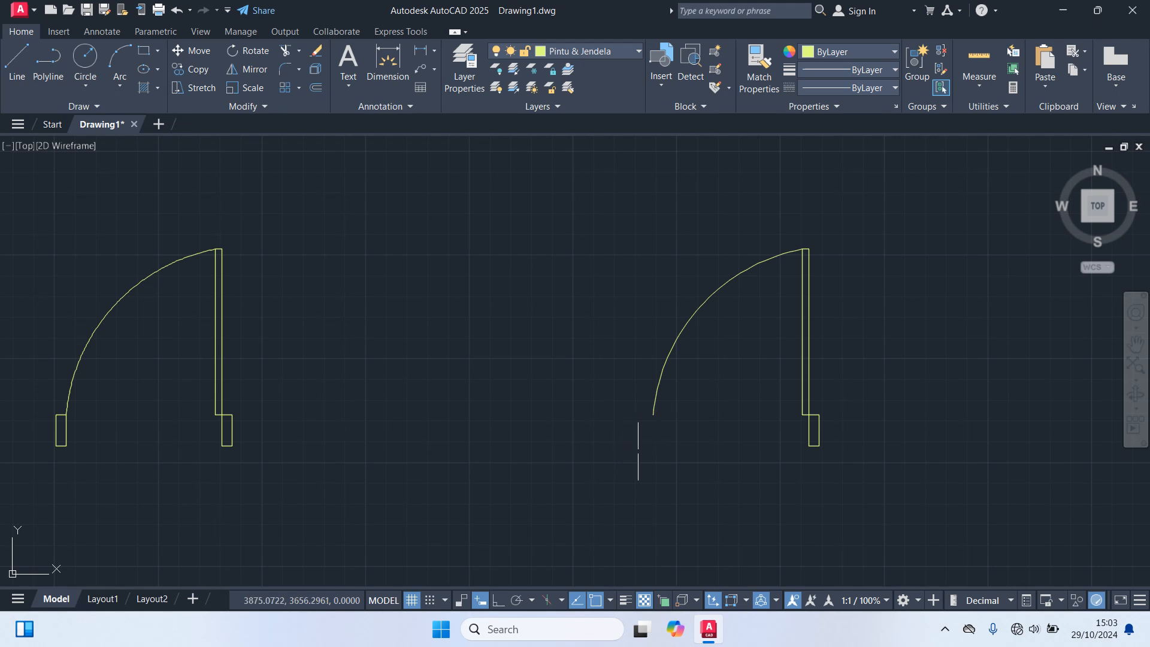
Step: Mirror the copied door about a vertical line through its arc's lower end, keeping the source, to form a double door
left_click(906, 493)
left_click(570, 218)
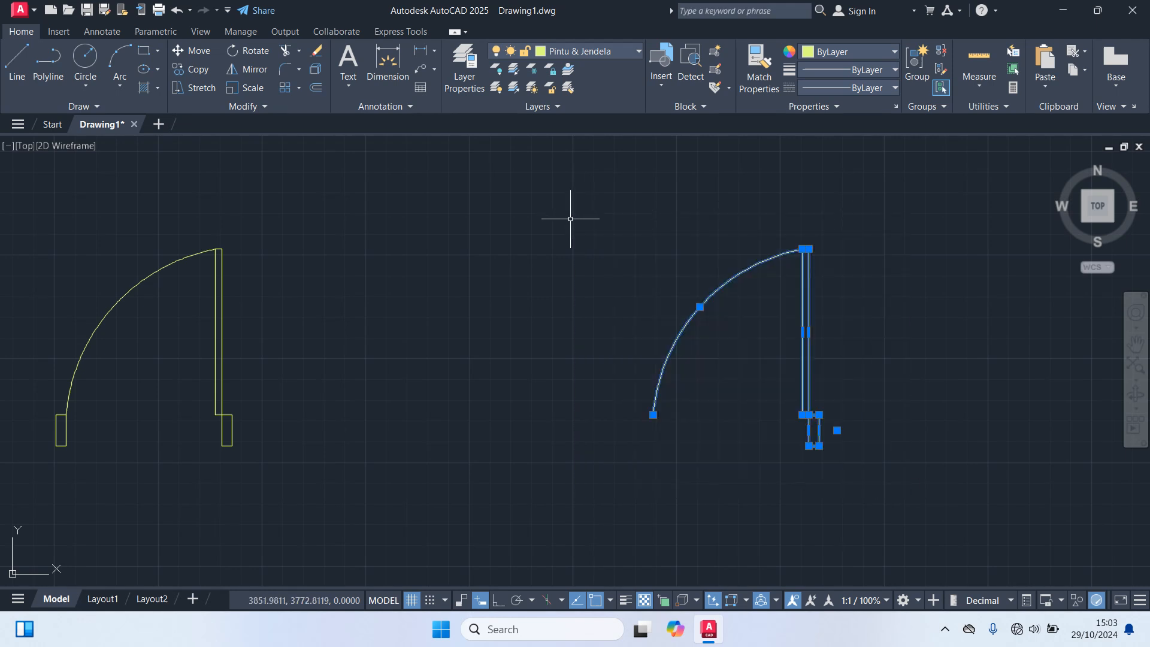
type("mi")
key("Return")
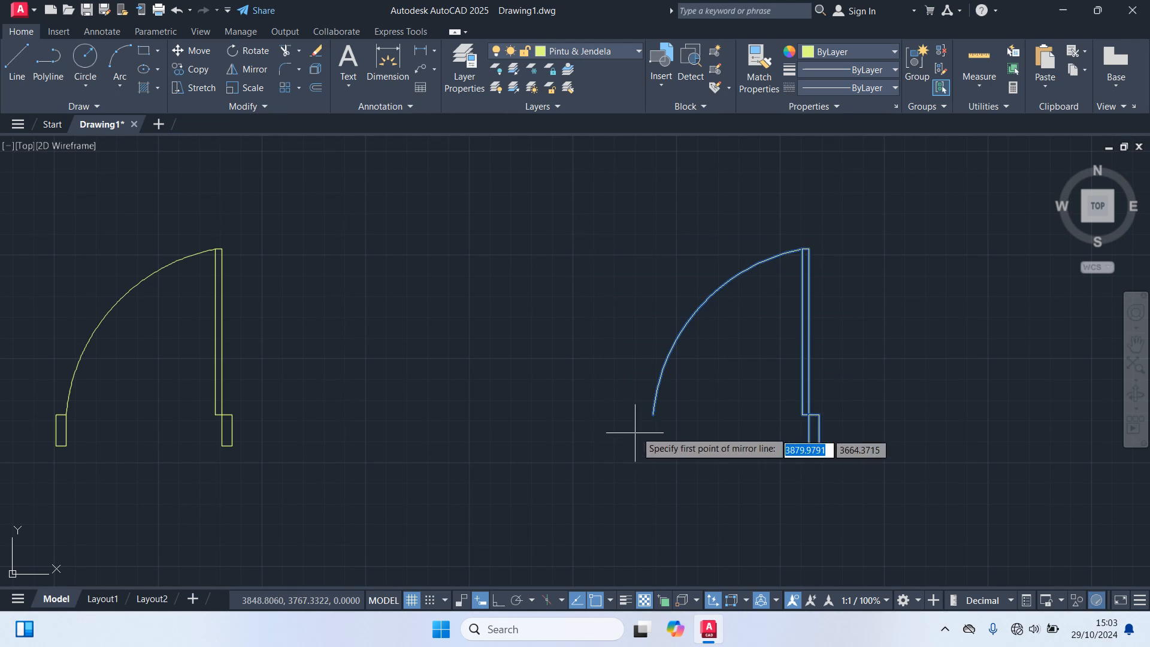
left_click(653, 415)
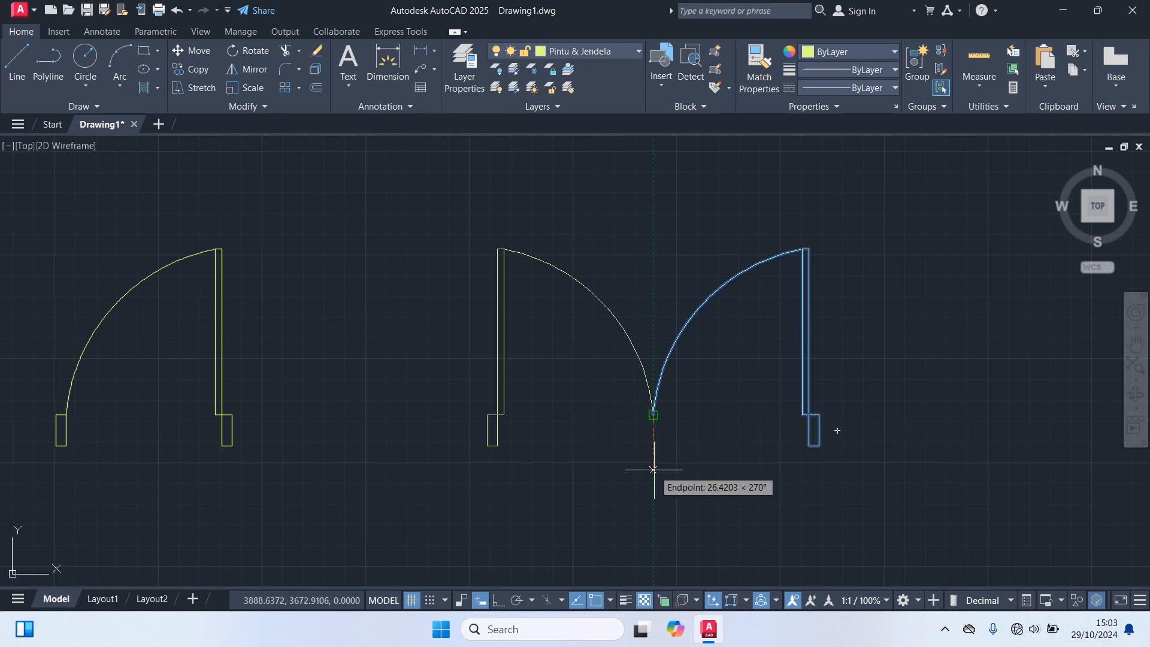
left_click(653, 470)
left_click(695, 530)
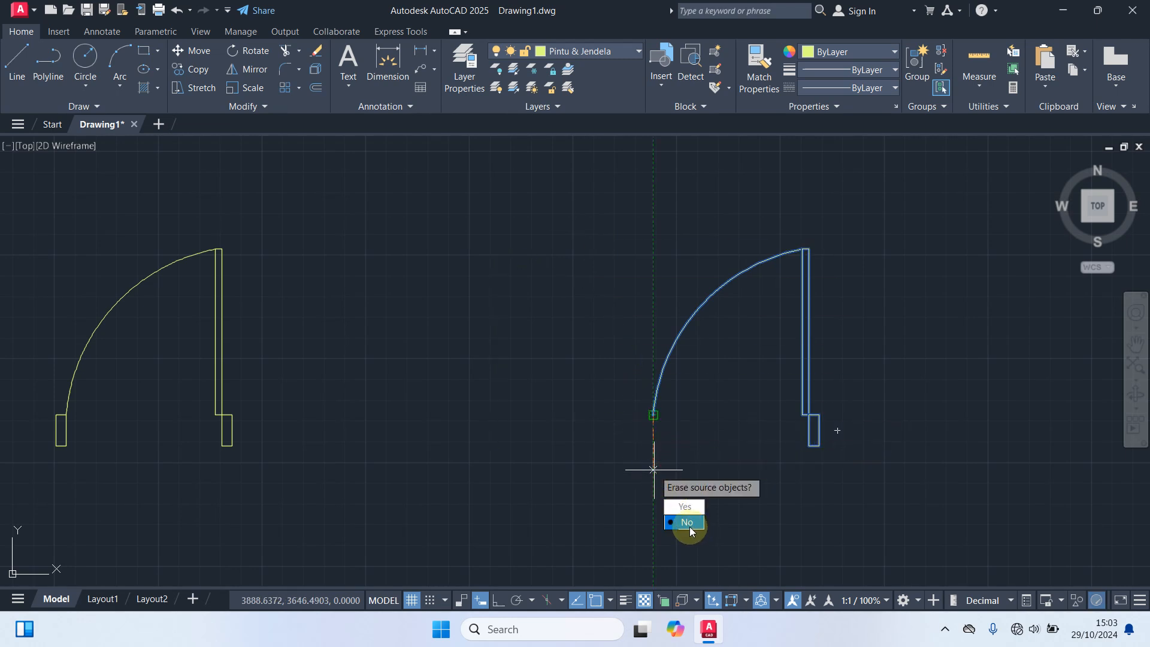
Step: Define the single door as a block named Pintu 1, with its base point at the right jamb's lower-right corner
scroll(565, 403, "down", 2)
middle_click_drag(569, 408, 652, 326)
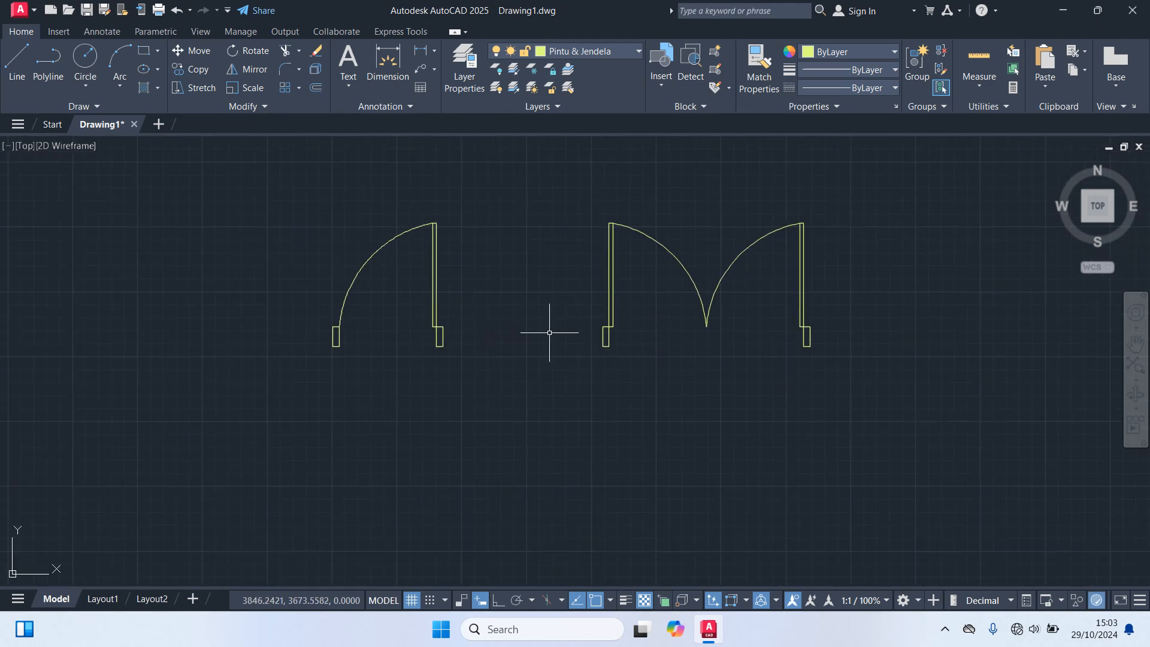
type("b")
key("Return")
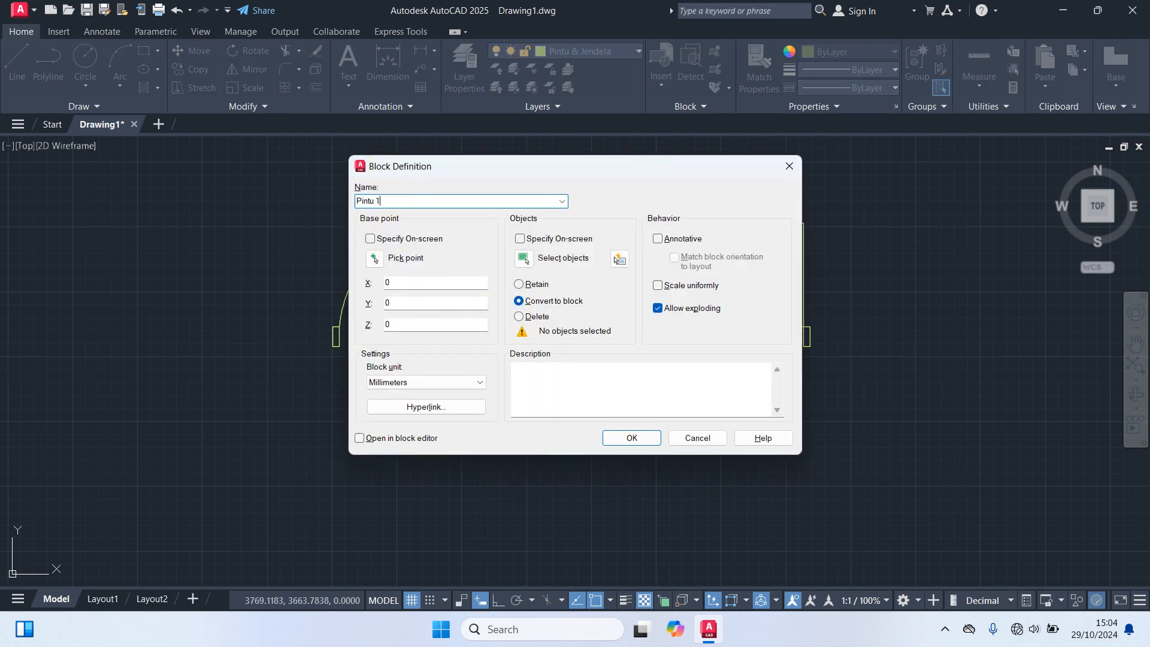
left_click(374, 259)
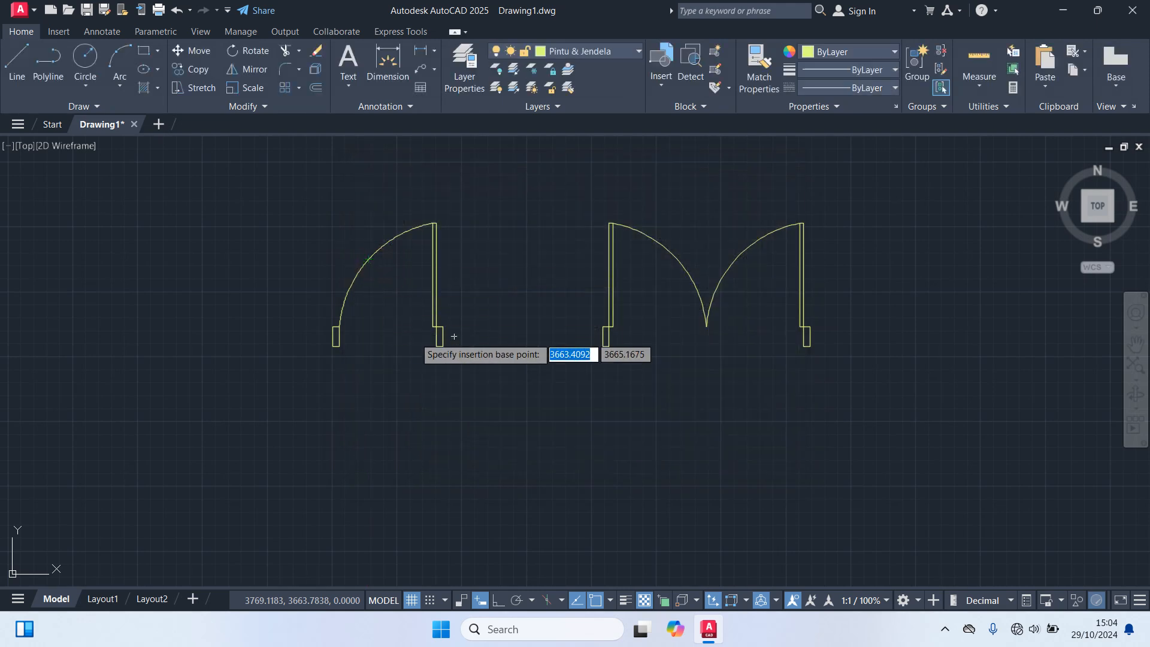
scroll(441, 330, "up", 3)
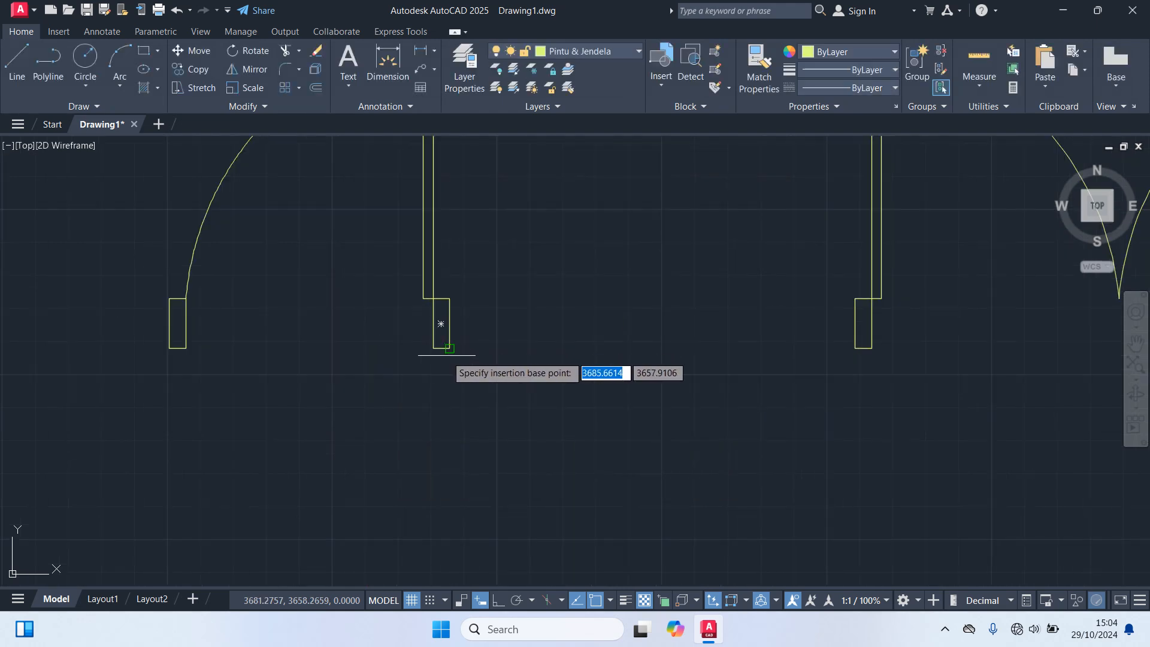
left_click(443, 333)
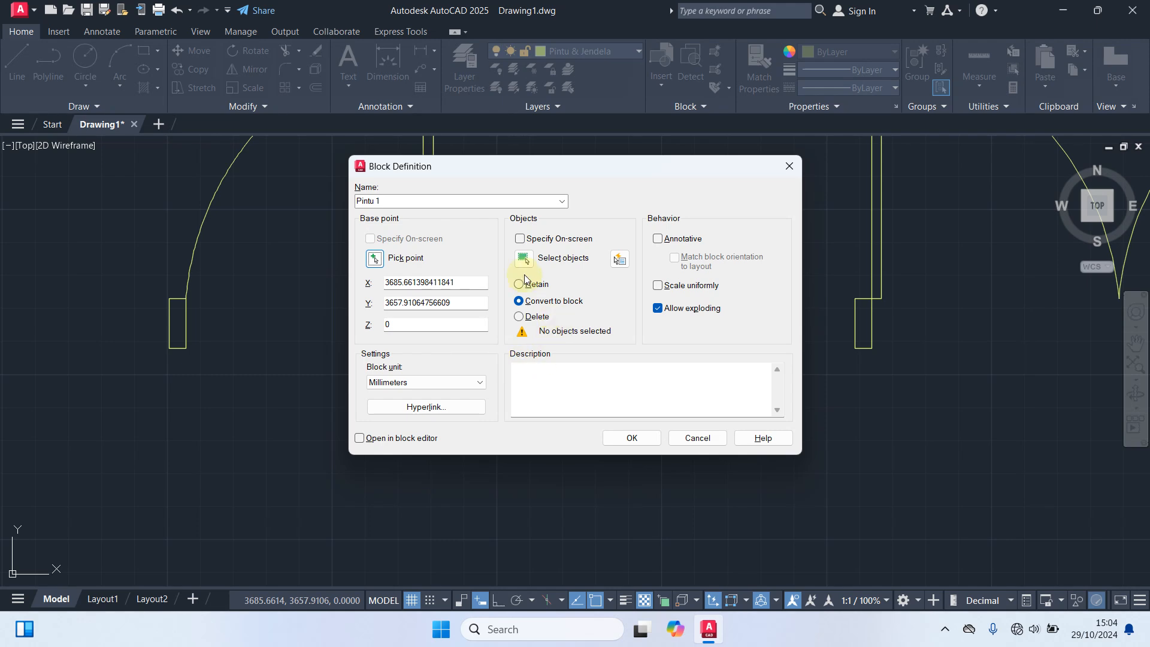
left_click(522, 259)
left_click(527, 361)
left_click(285, 157)
key("Return")
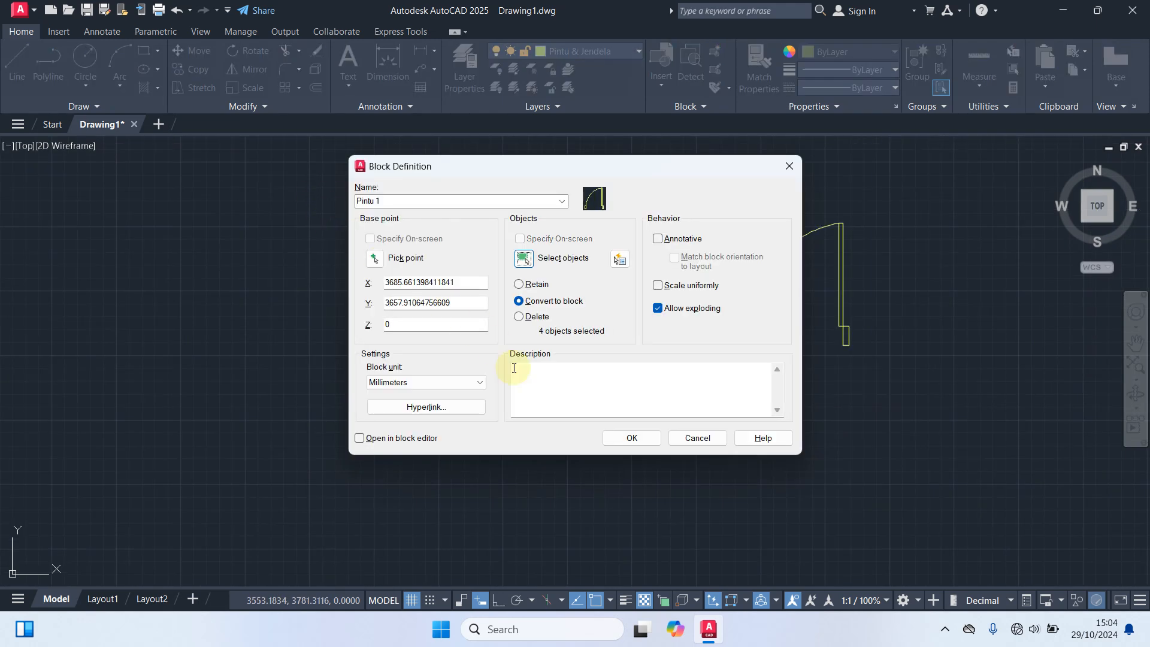
left_click(625, 444)
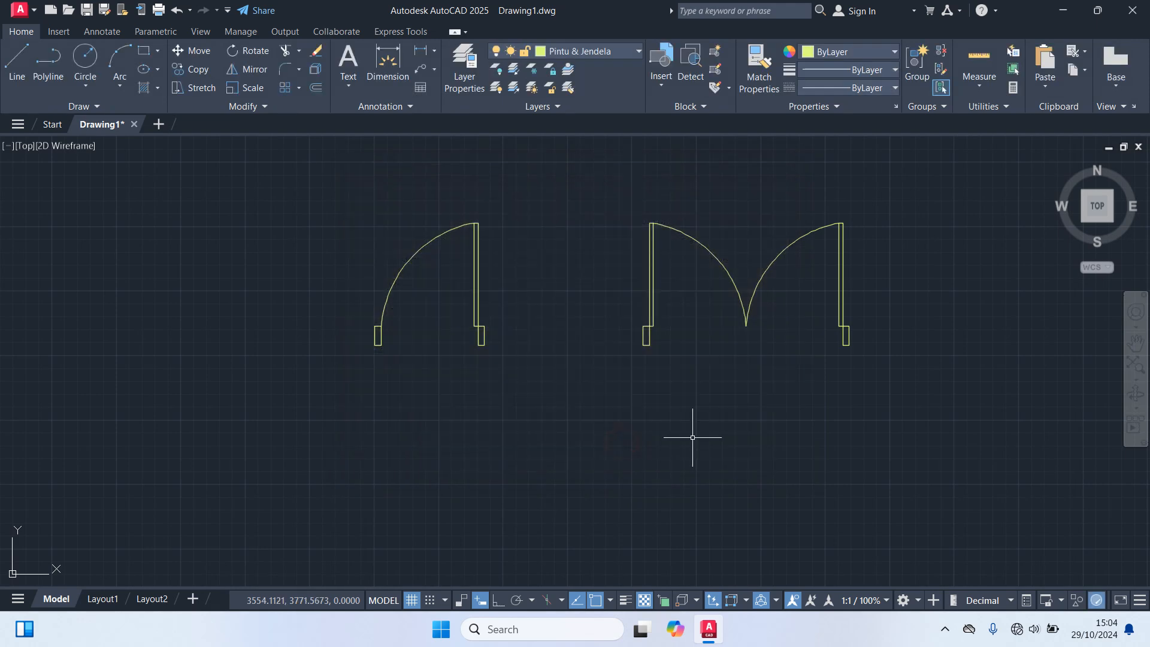
Step: Define the double door as a block named Pintu 2, with its base point where the two swing arcs meet
type("b")
key("Return")
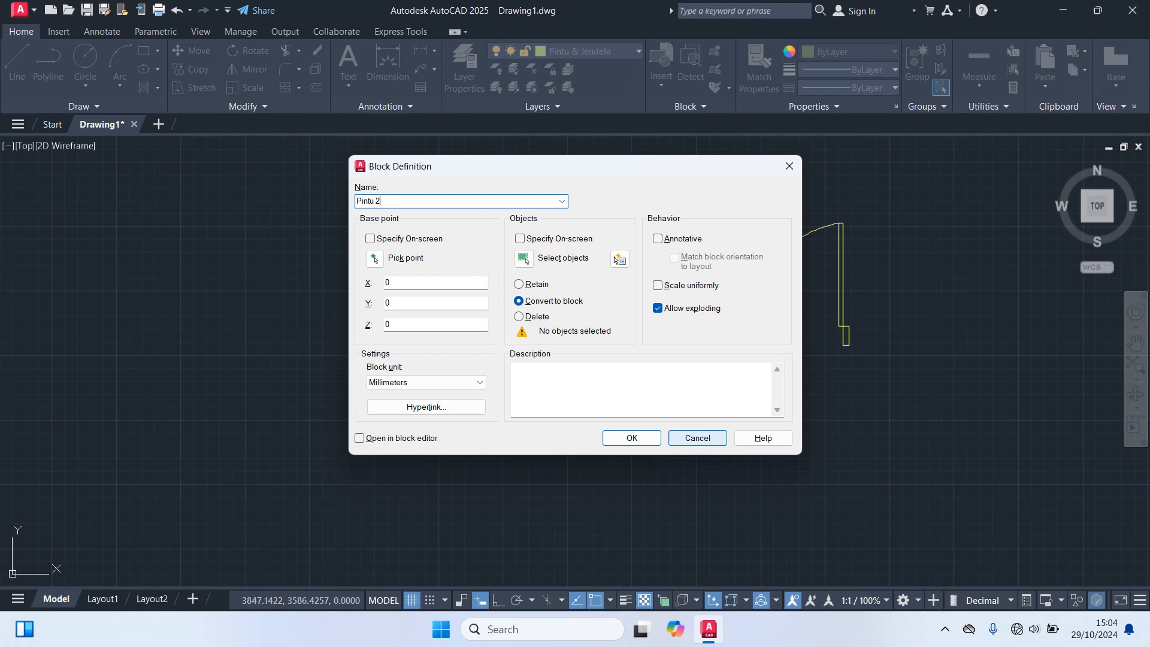
left_click(375, 258)
left_click(743, 326)
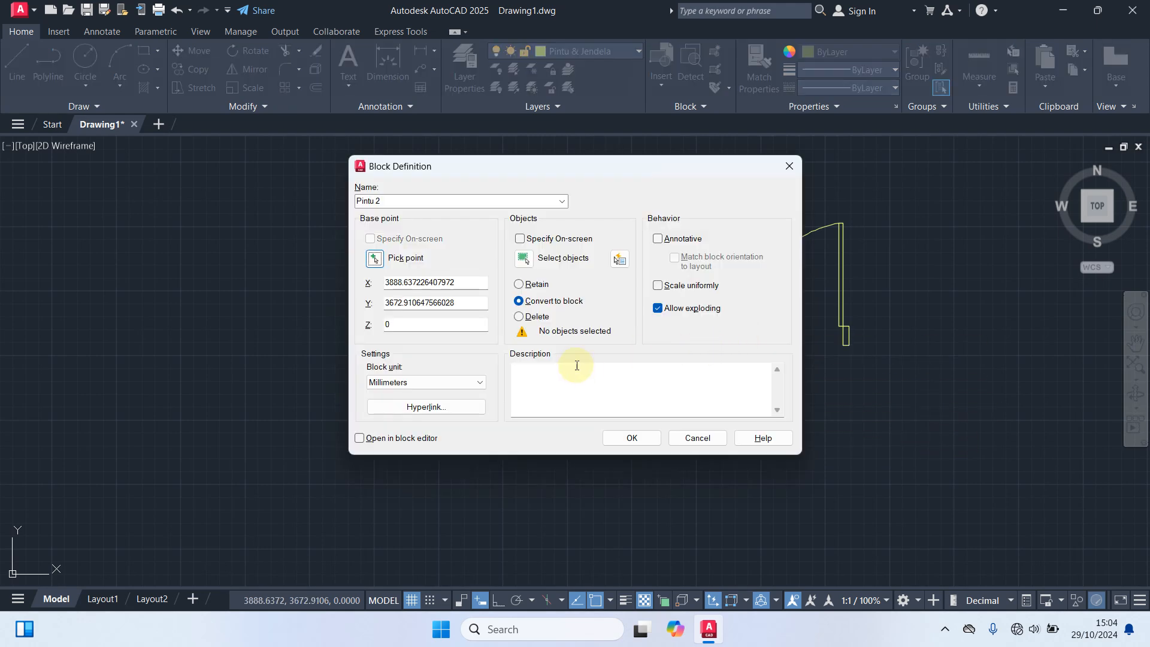
left_click(526, 259)
left_click(965, 424)
left_click(552, 175)
key("Return")
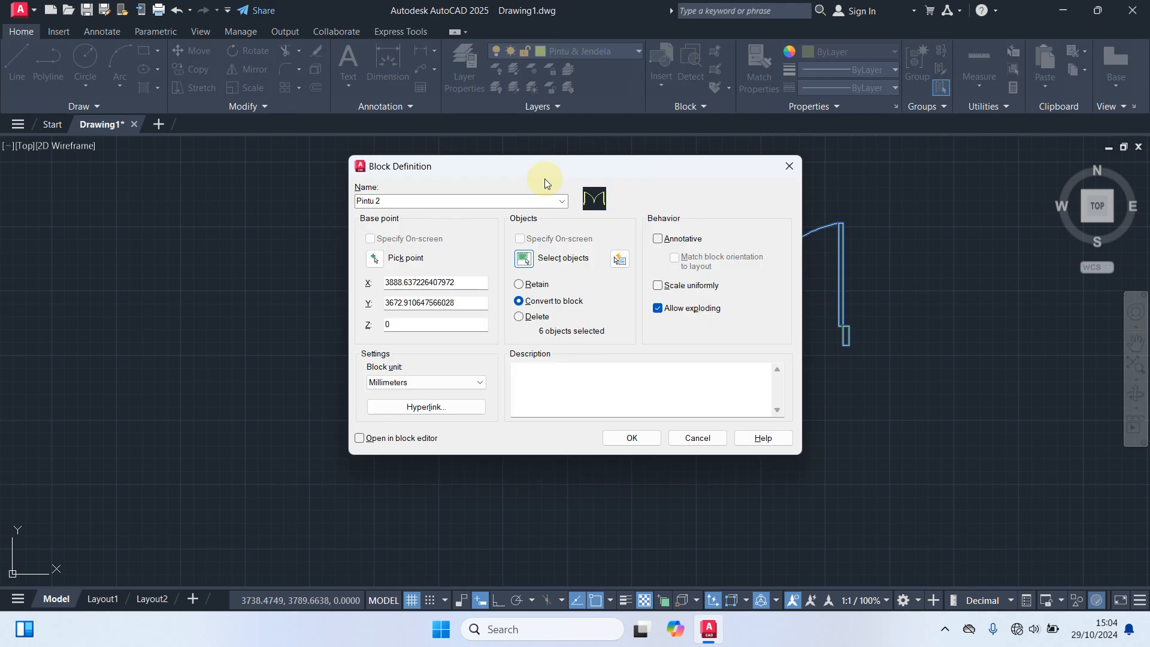
left_click(655, 441)
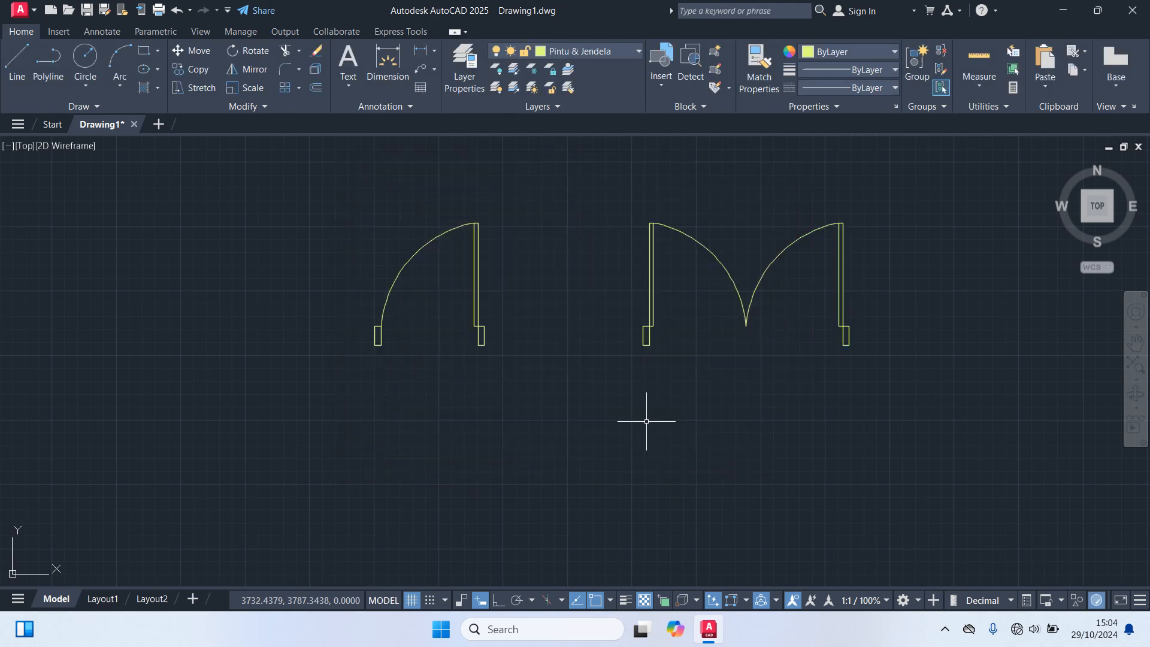
Step: Mirror the single door block about a vertical line through its right jamb's lower-right corner, keeping the original
middle_click_drag(586, 376, 793, 376)
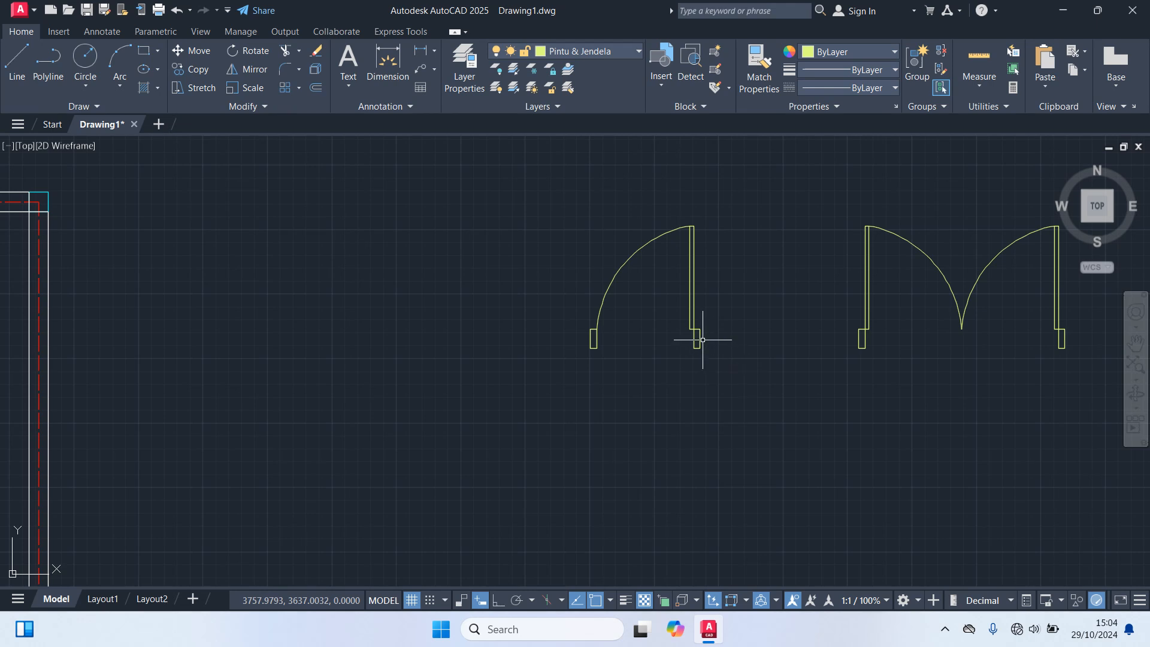
left_click(700, 337)
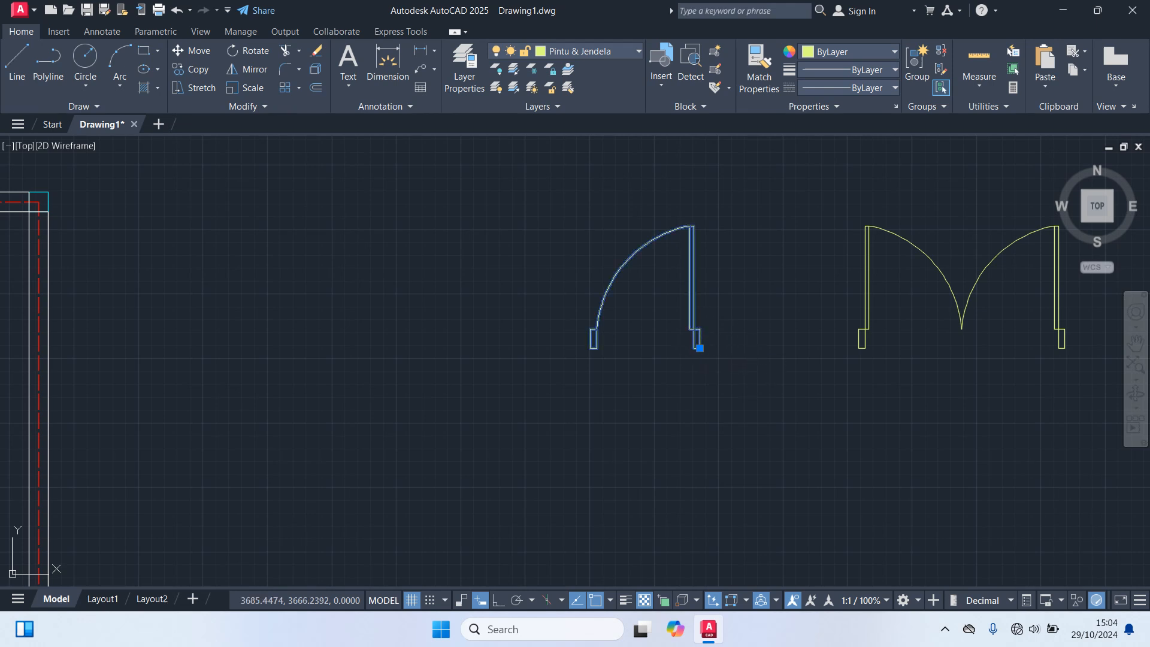
type("mi")
key("Return")
scroll(689, 363, "up", 2)
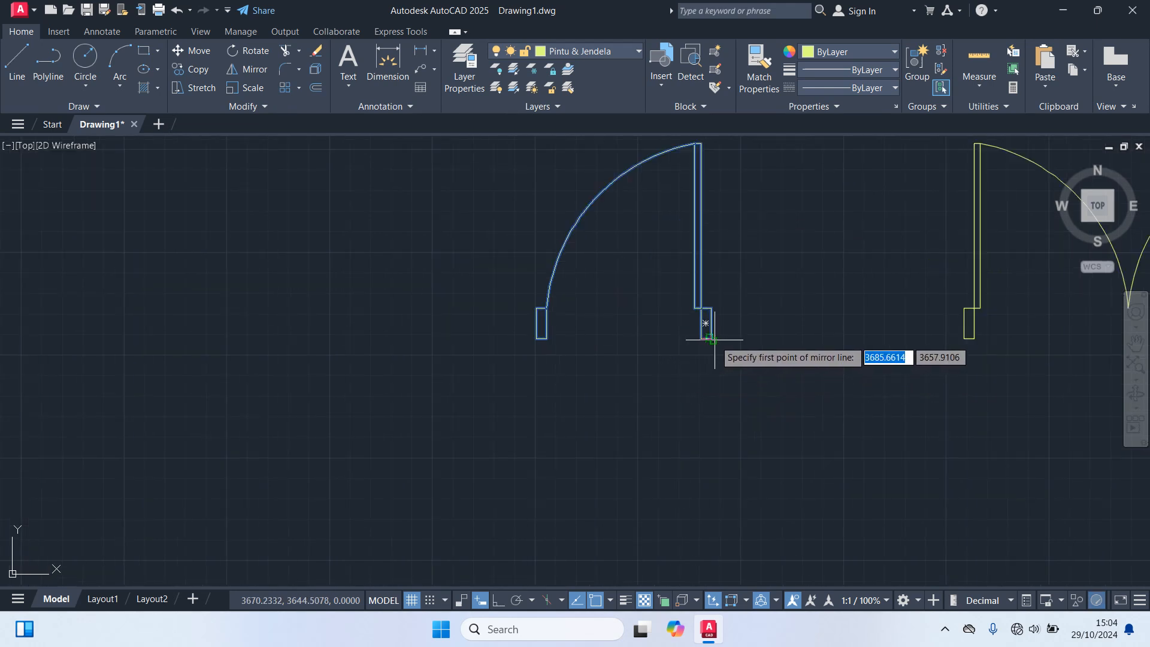
left_click(712, 339)
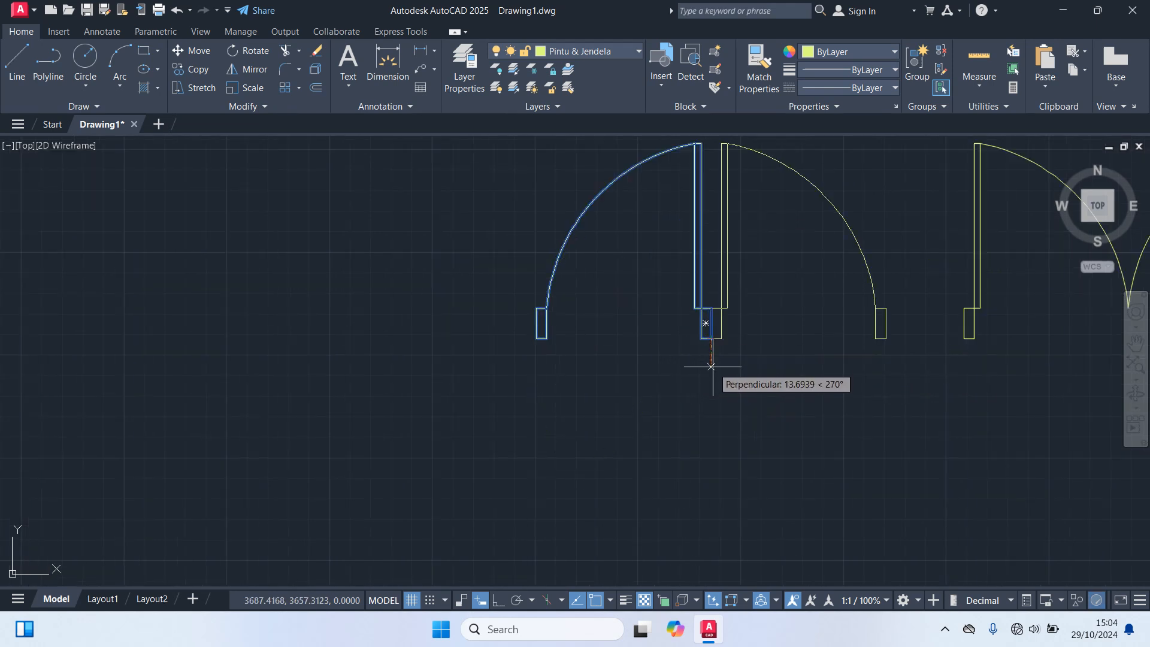
left_click(712, 367)
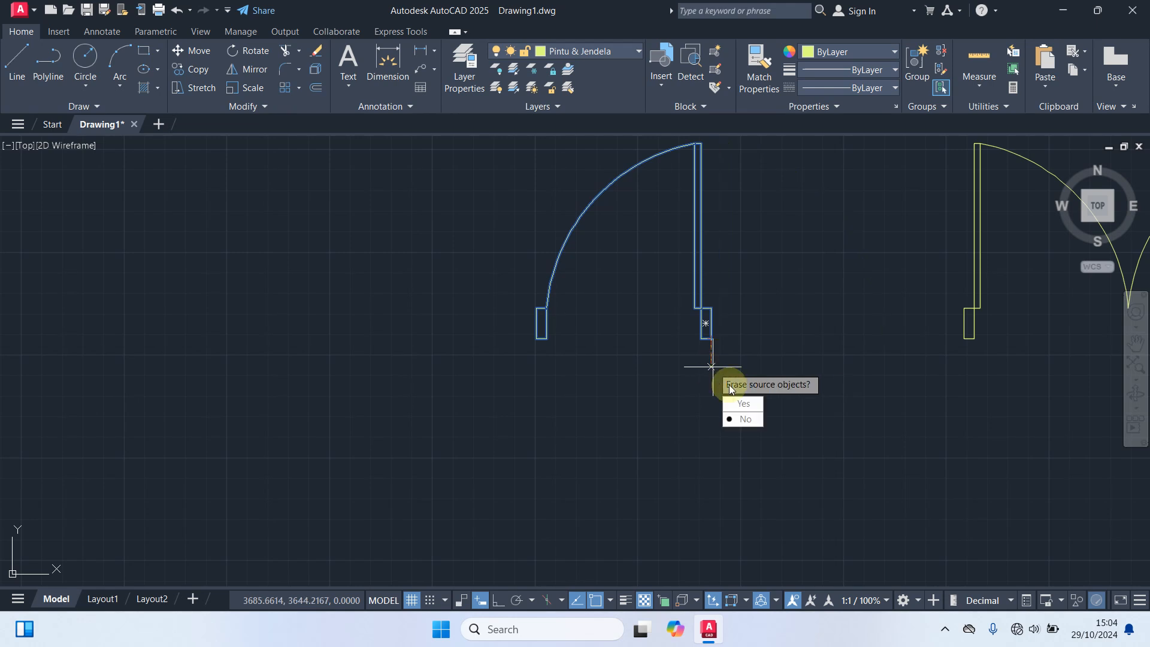
left_click(748, 420)
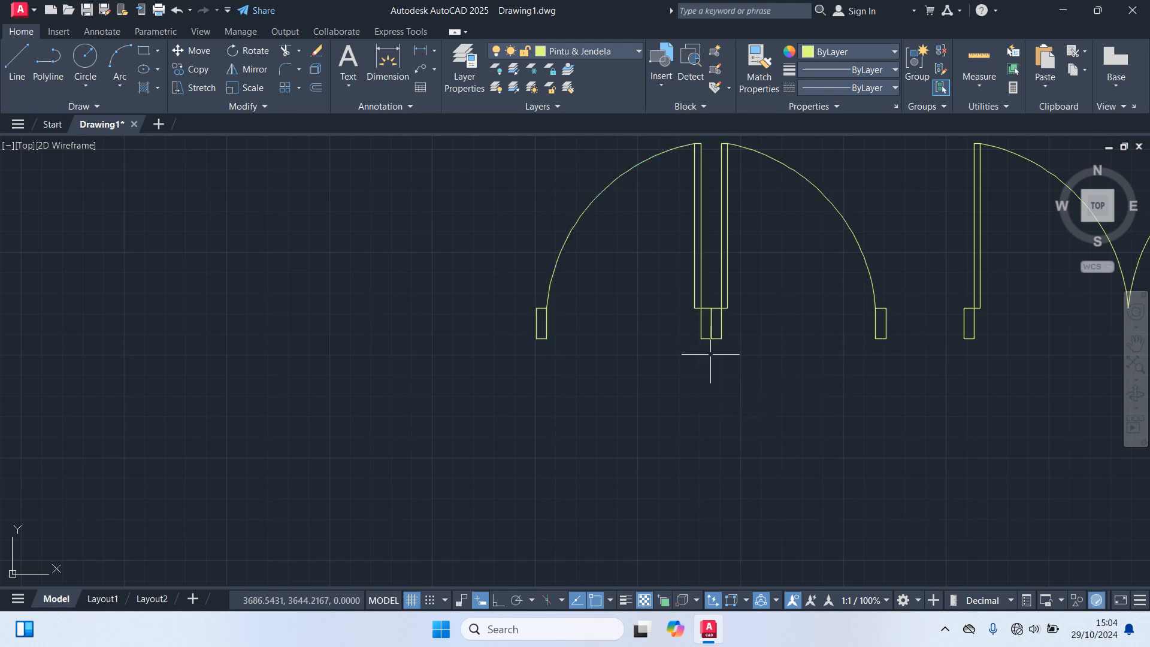
Step: Mirror the two adjoining single doors about a horizontal line along their jambs' lower edges, keeping the originals
middle_click_drag(723, 348, 623, 396)
left_click_drag(813, 406, 389, 289)
type("mi")
key("Return")
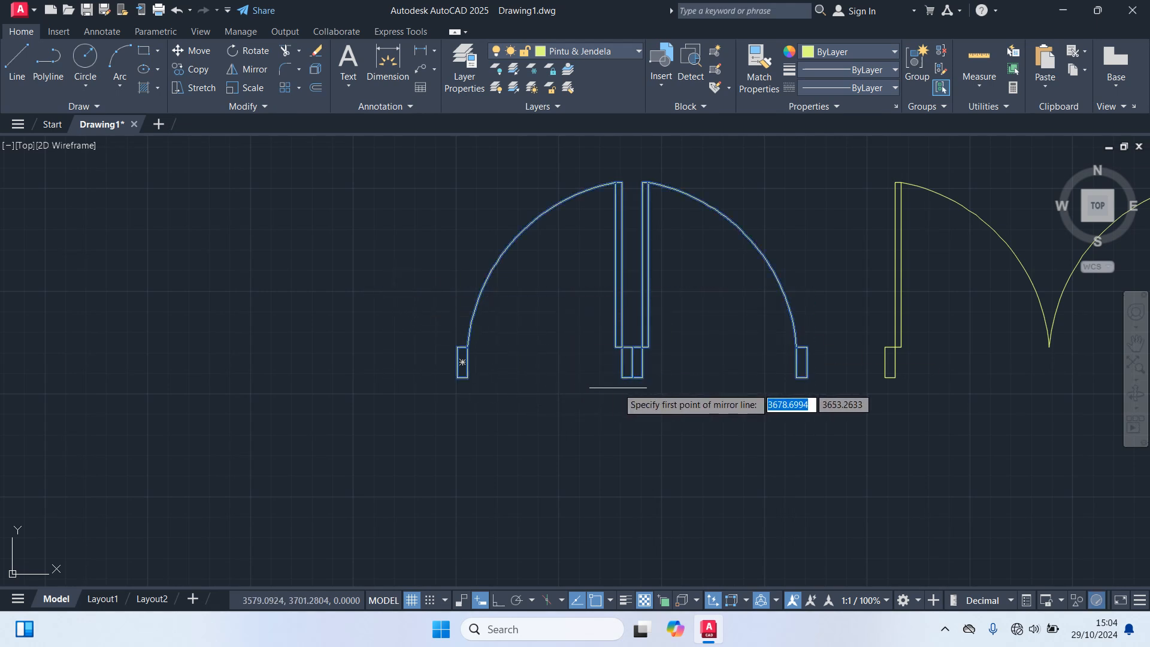
left_click(627, 378)
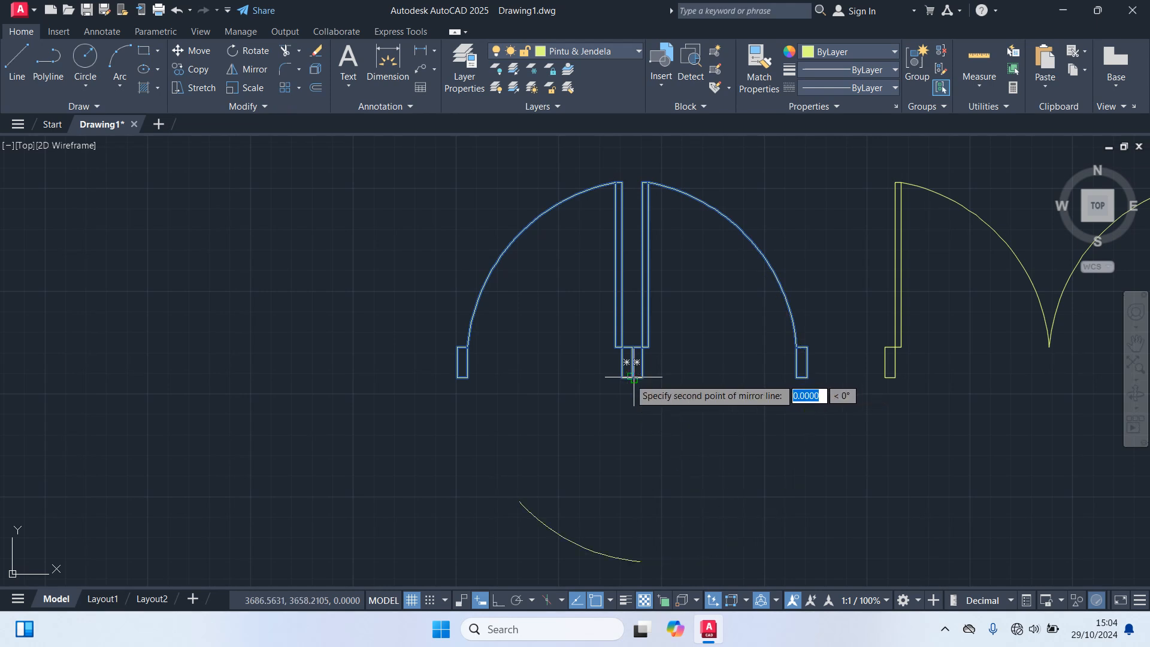
left_click(457, 377)
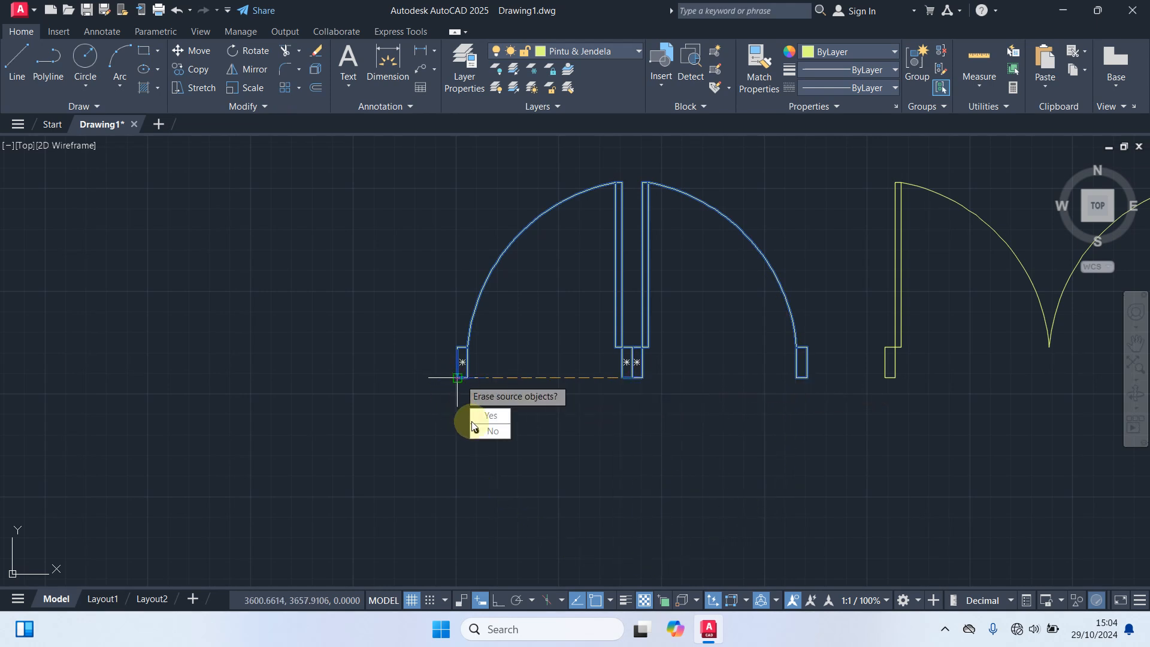
left_click(497, 433)
scroll(629, 336, "down", 2)
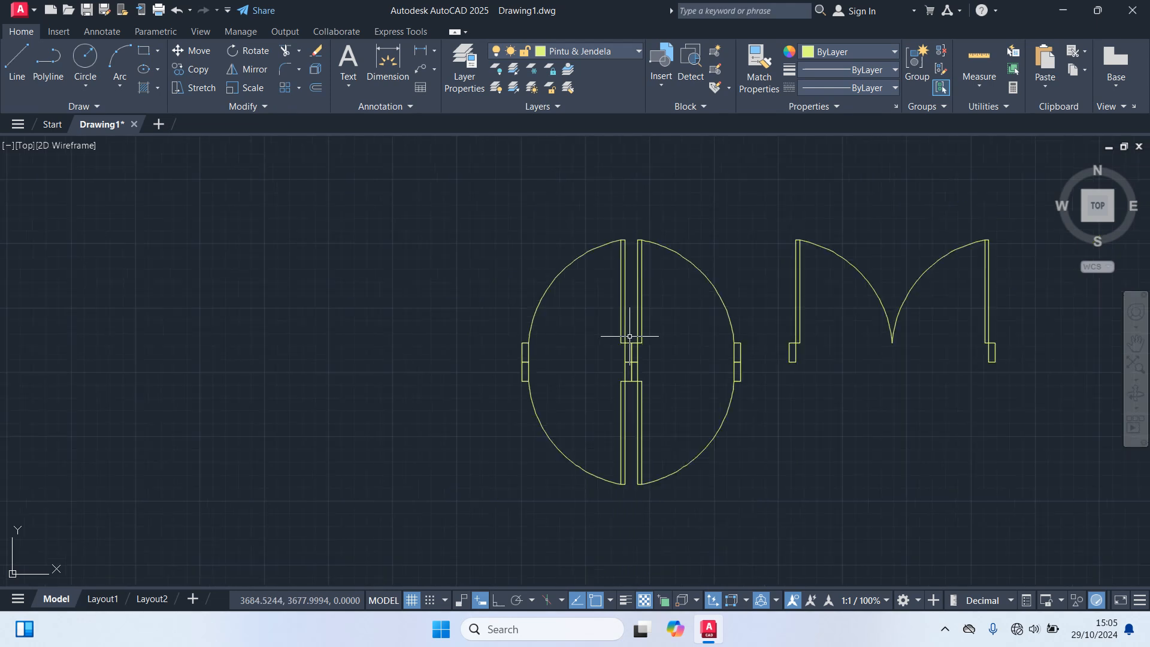
Step: Copy the group of four single doors from its centre point to the empty space directly above it
left_click(759, 406)
left_click(419, 218)
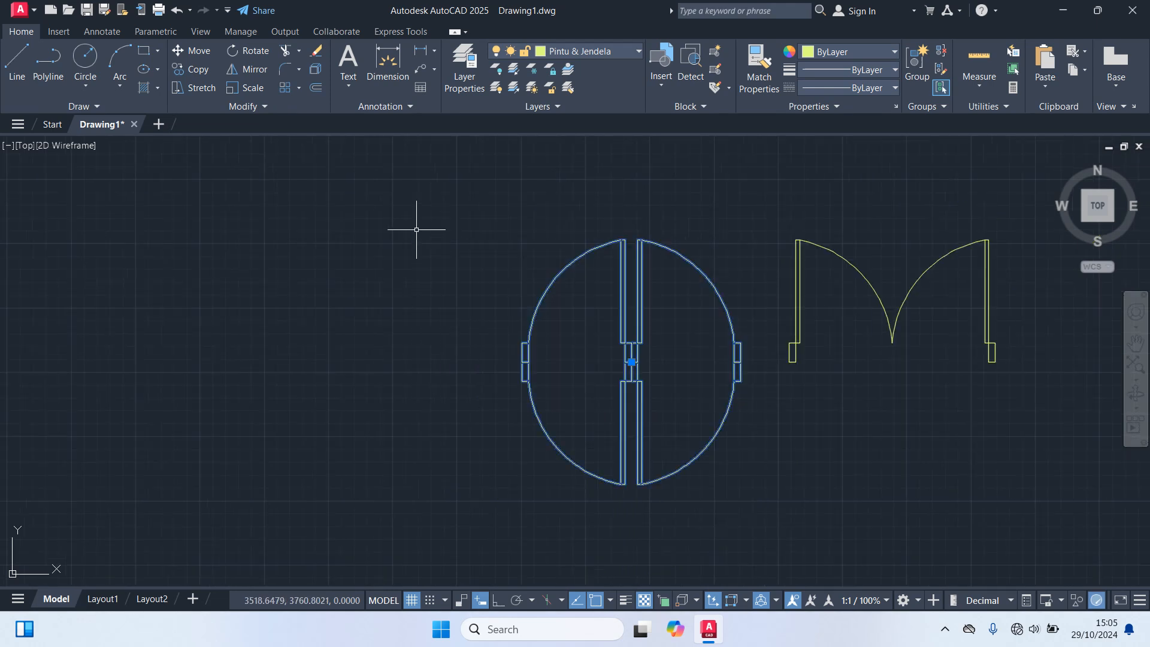
middle_click_drag(413, 228, 398, 305)
type("o")
key("Return")
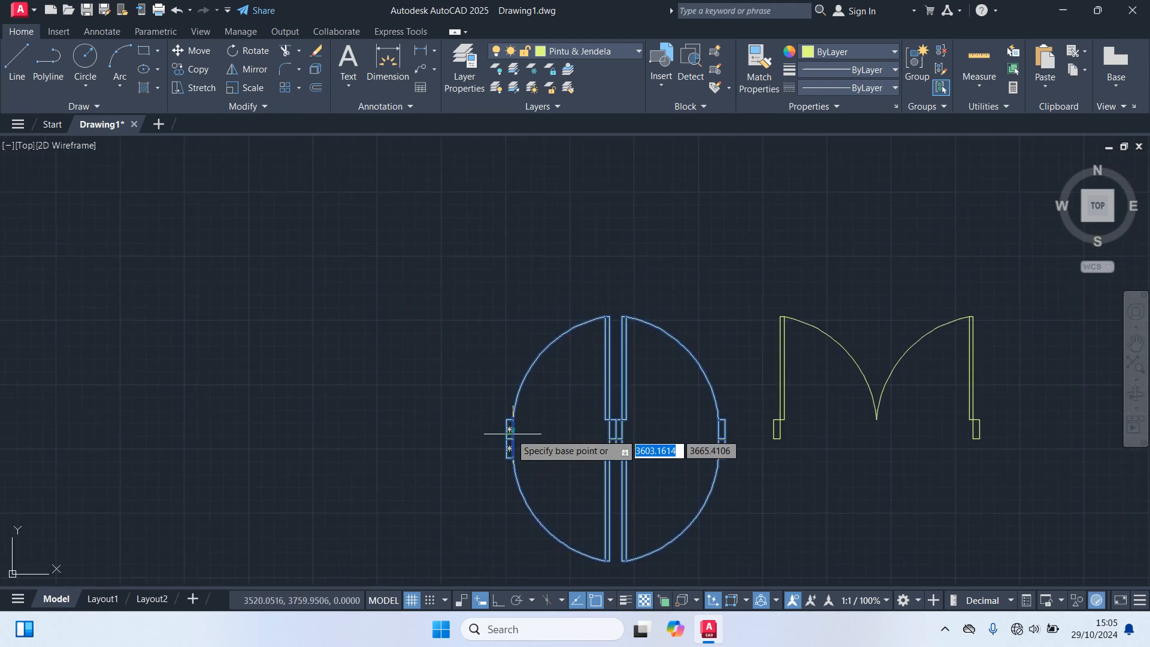
left_click(616, 439)
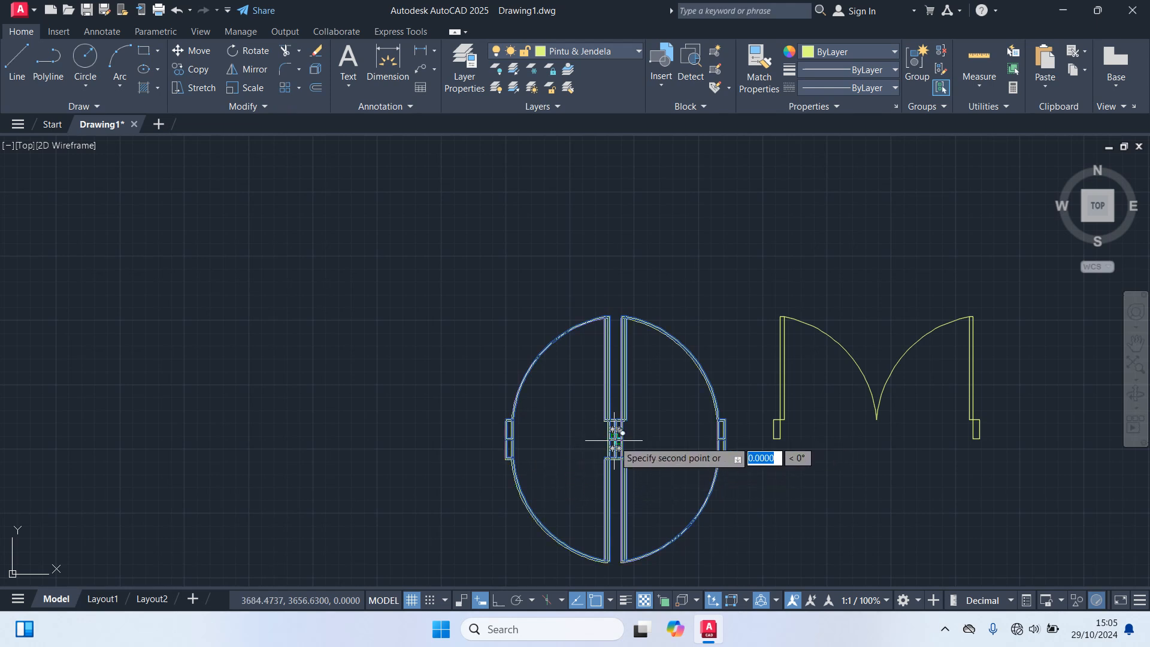
middle_click_drag(438, 293, 431, 433)
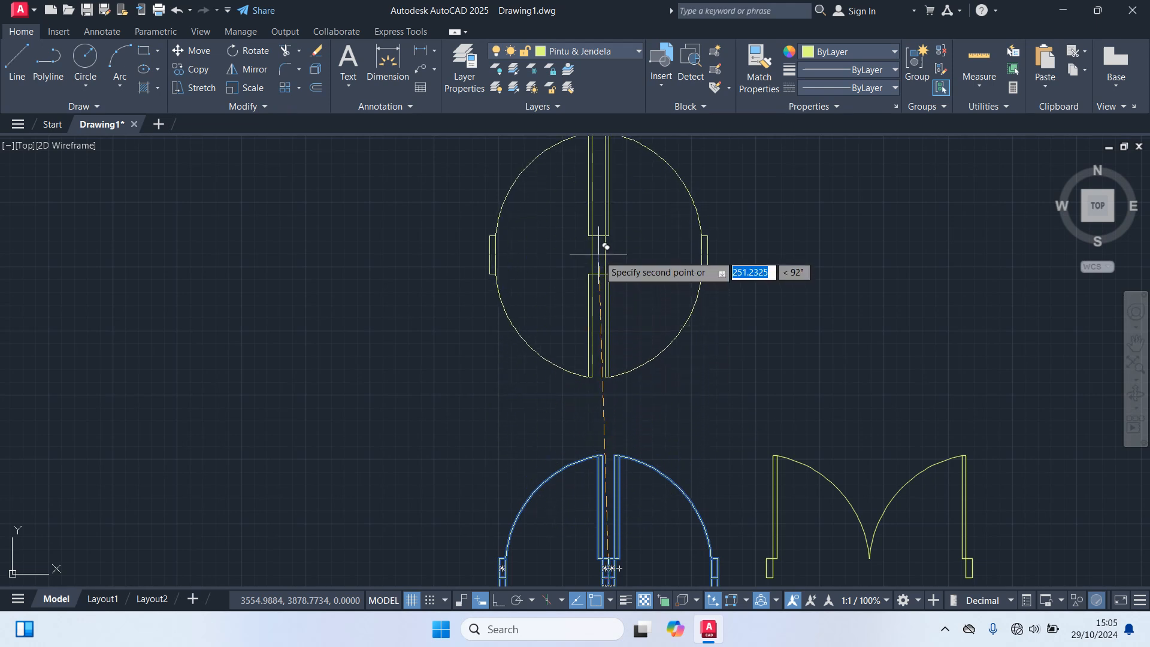
left_click(609, 255)
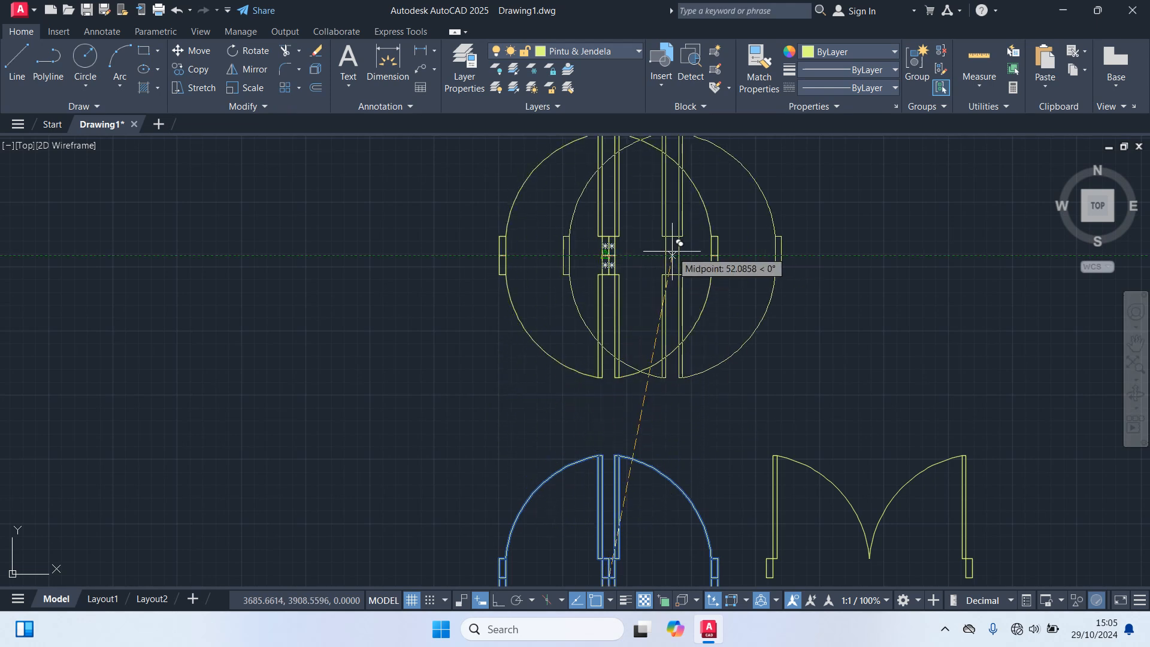
key("Escape")
Step: Rotate the copied group of four doors by 90 degrees about its centre point
left_click_drag(720, 419, 416, 177)
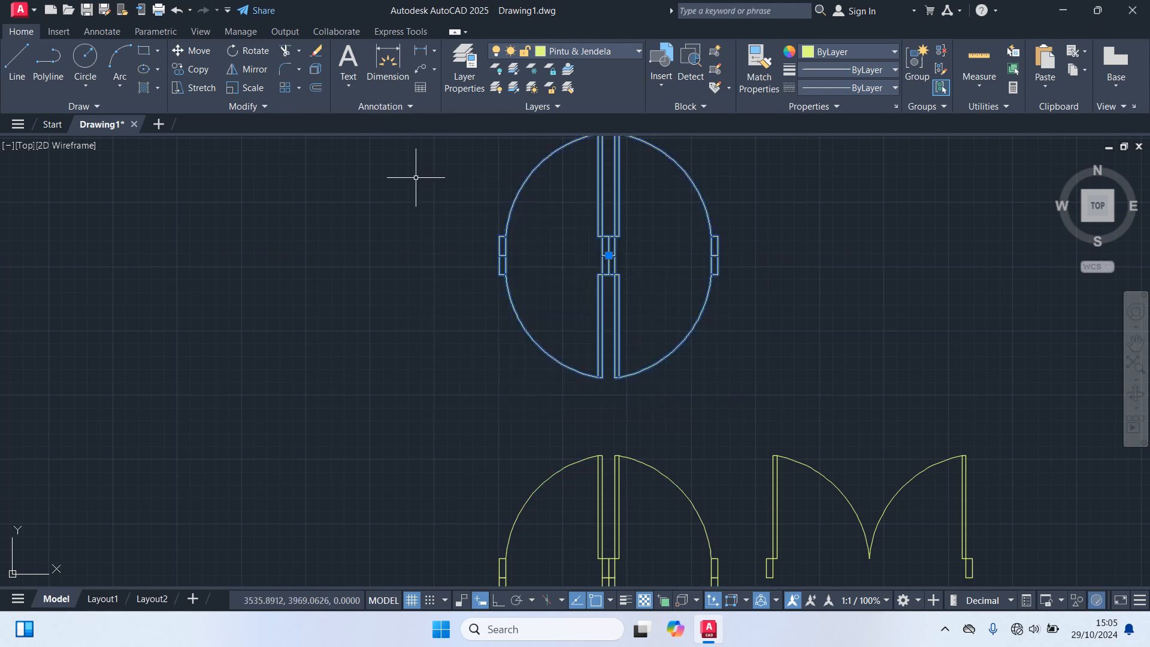
type("co")
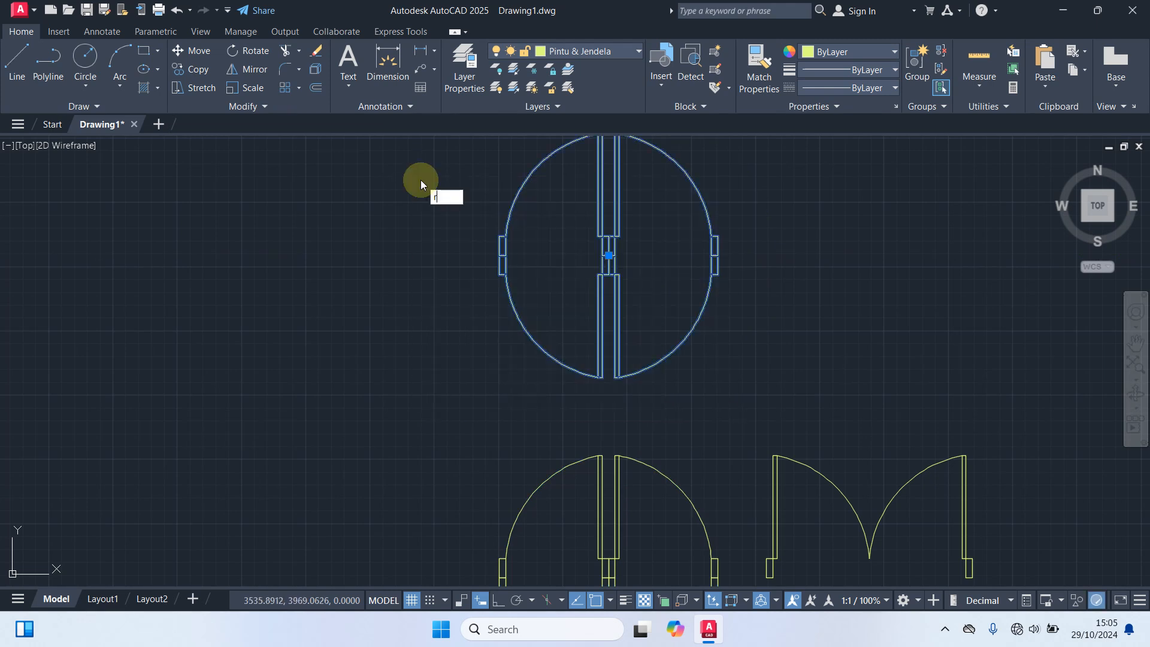
key("Return")
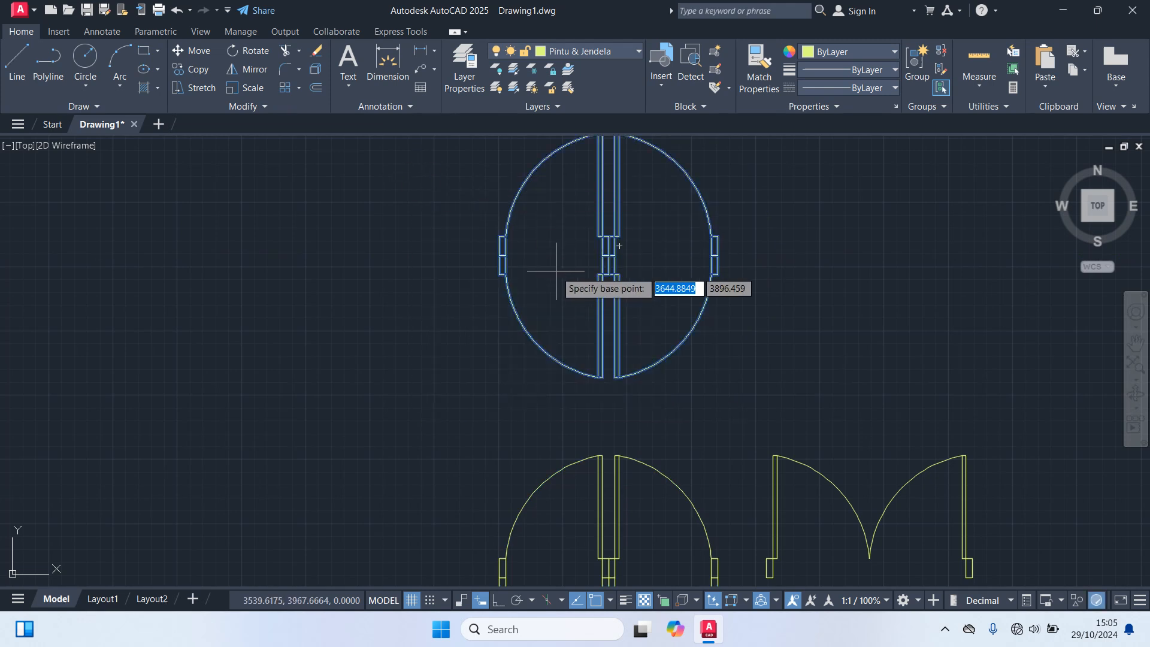
left_click(608, 254)
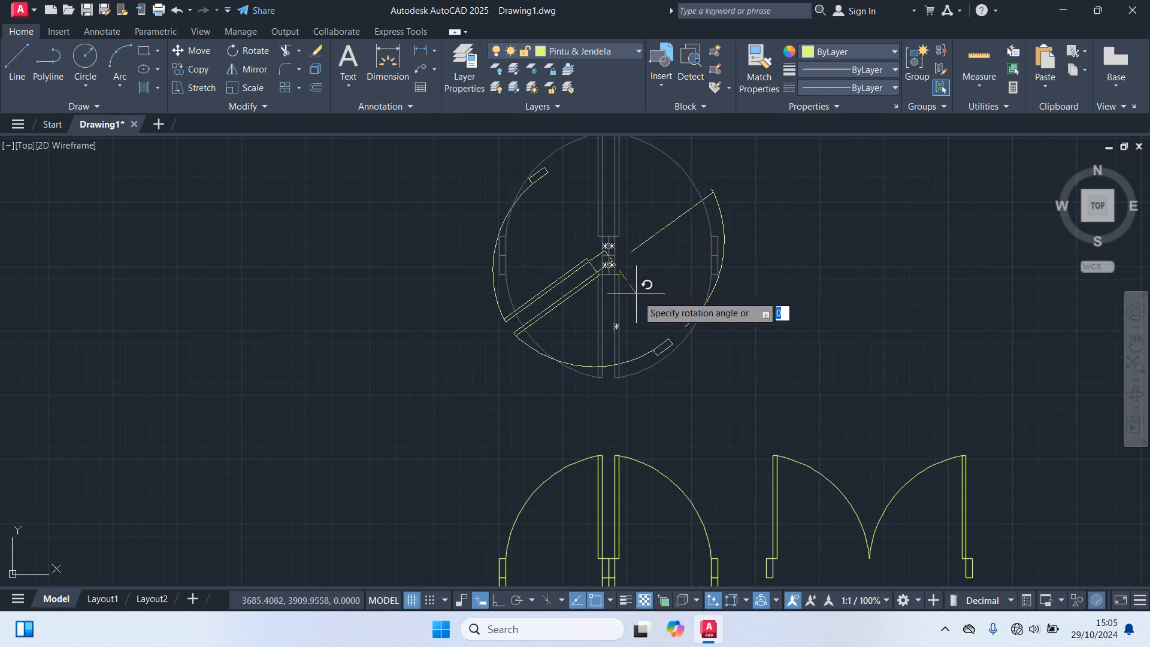
type("90")
key("Return")
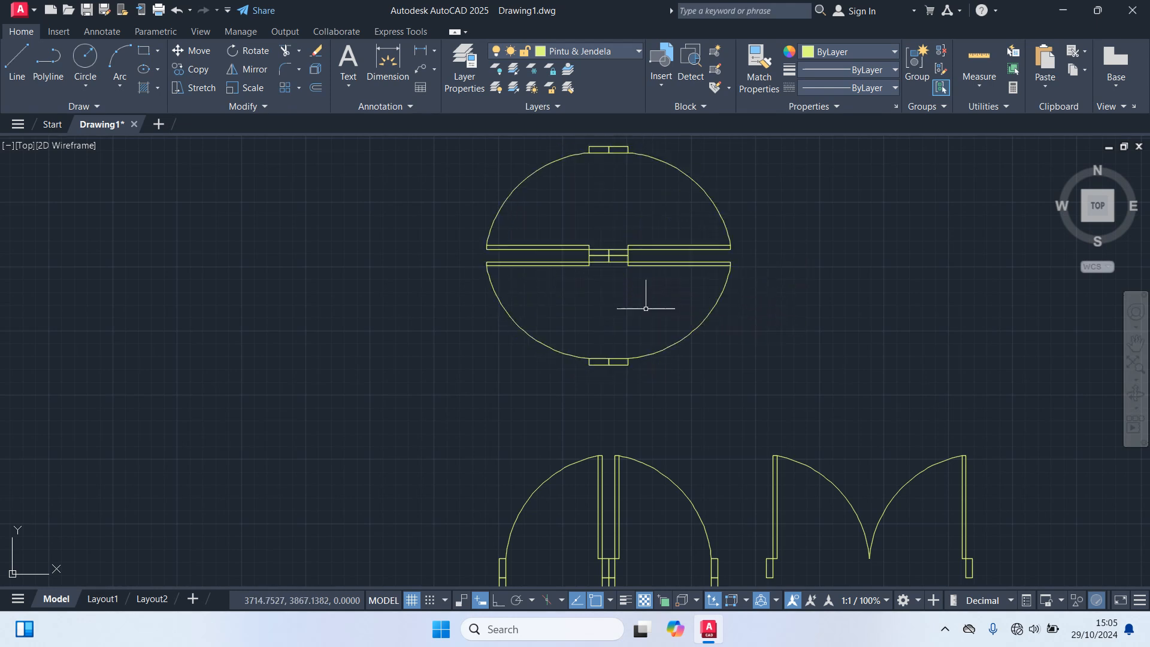
scroll(658, 315, "down", 2)
left_click(890, 478)
left_click(846, 466)
key("Escape")
middle_click_drag(745, 490, 738, 435)
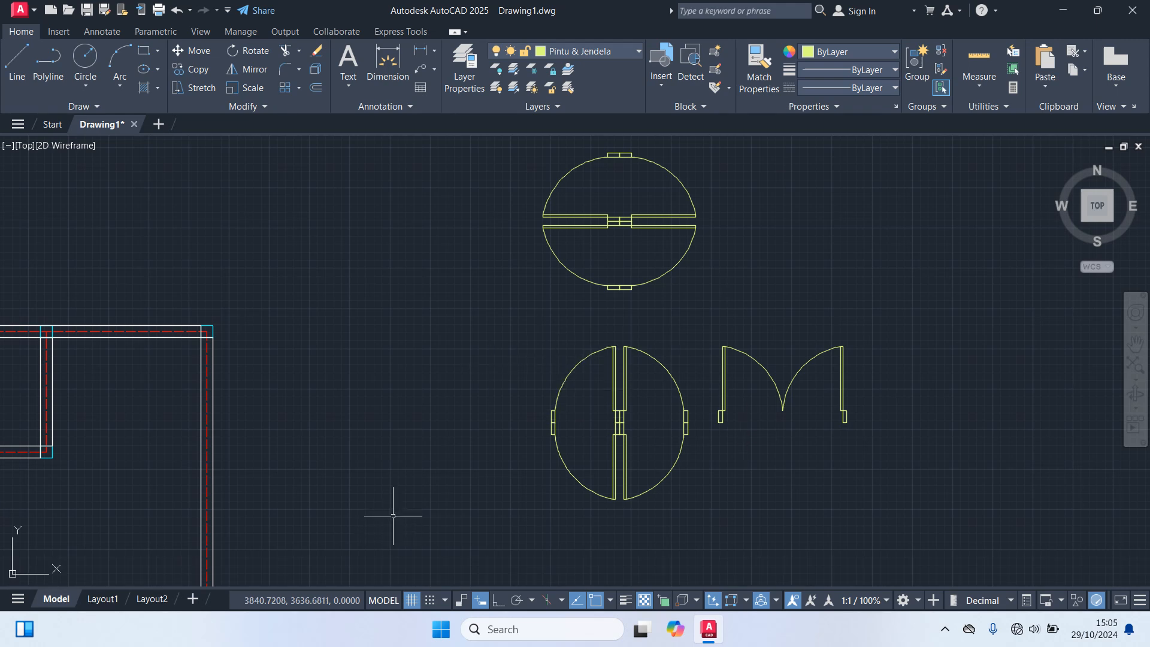
Step: Draw a 5 by 15 rectangle in the empty space below the door symbols as a window jamb
middle_click_drag(392, 519, 452, 292)
type("re")
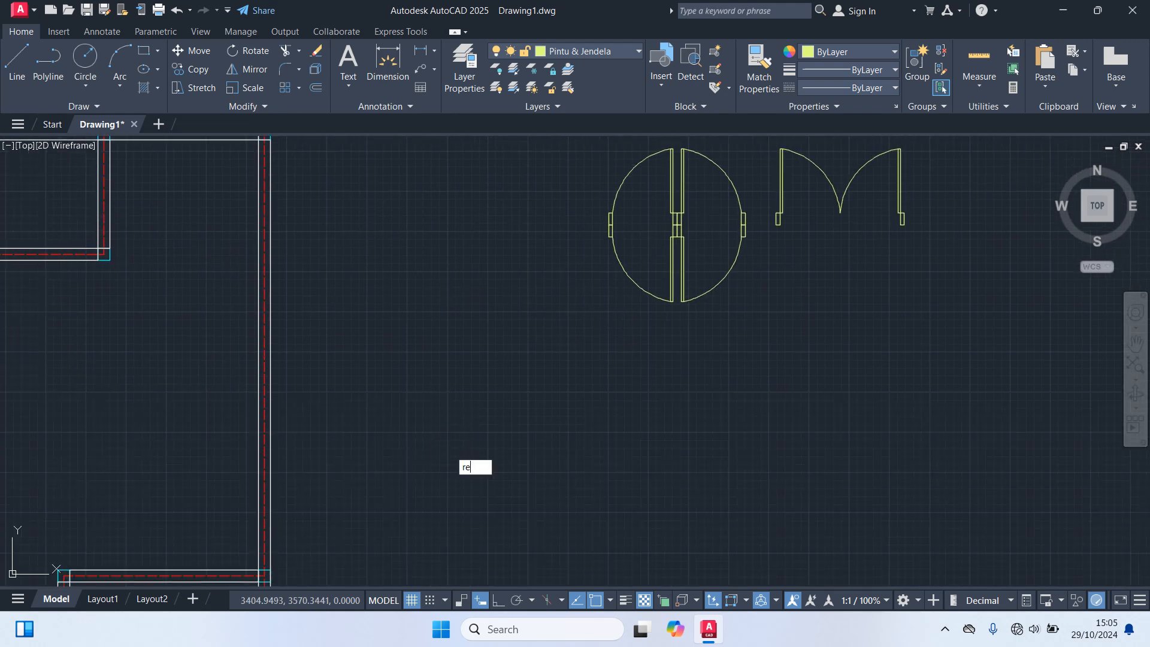
type("c")
key("Return")
left_click(477, 384)
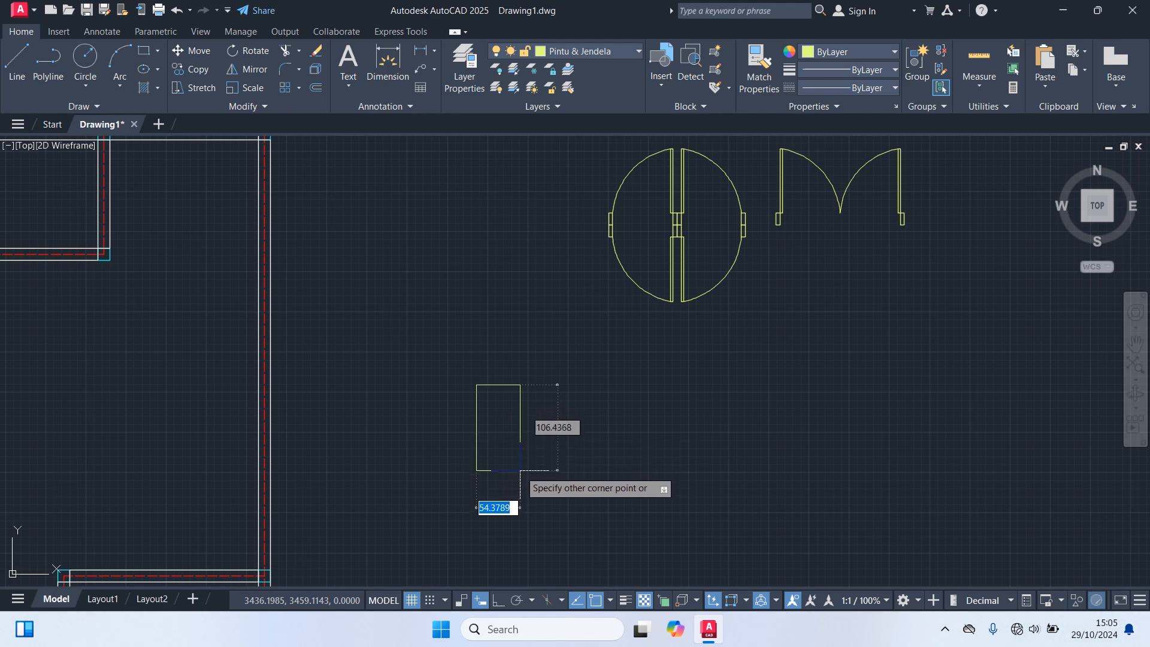
type("5")
key("Tab")
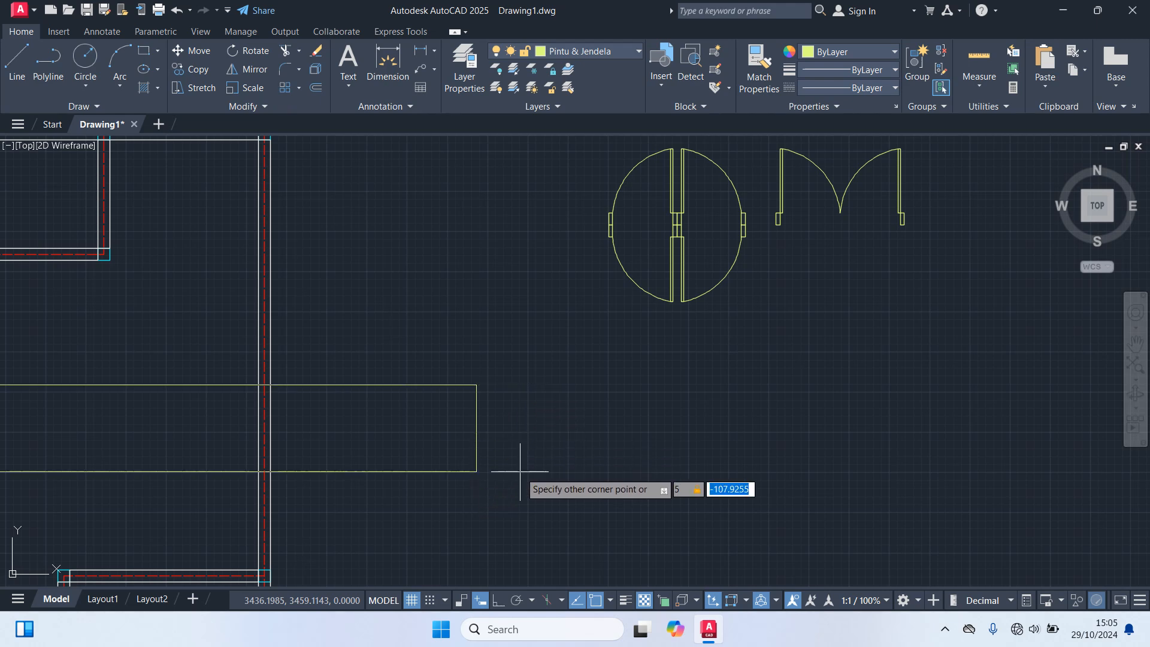
type("15")
key("Return")
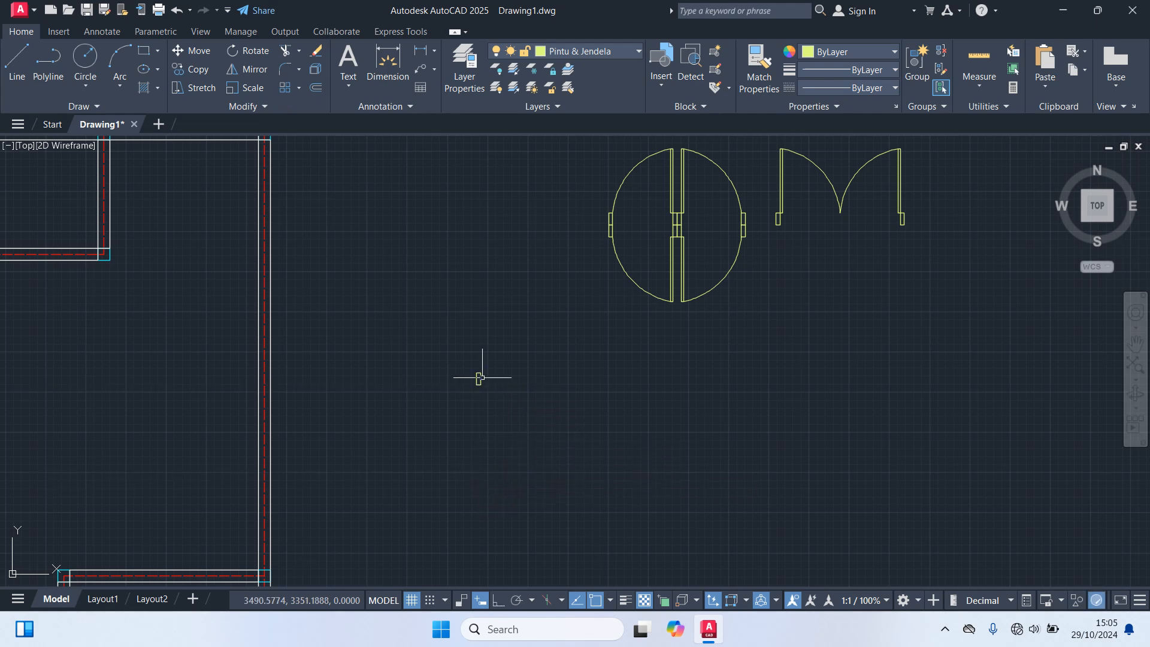
Step: Draw two horizontal lines, each 30 long, rightward from the window jamb's upper-right and lower-right corners
scroll(485, 368, "up", 6)
type("l")
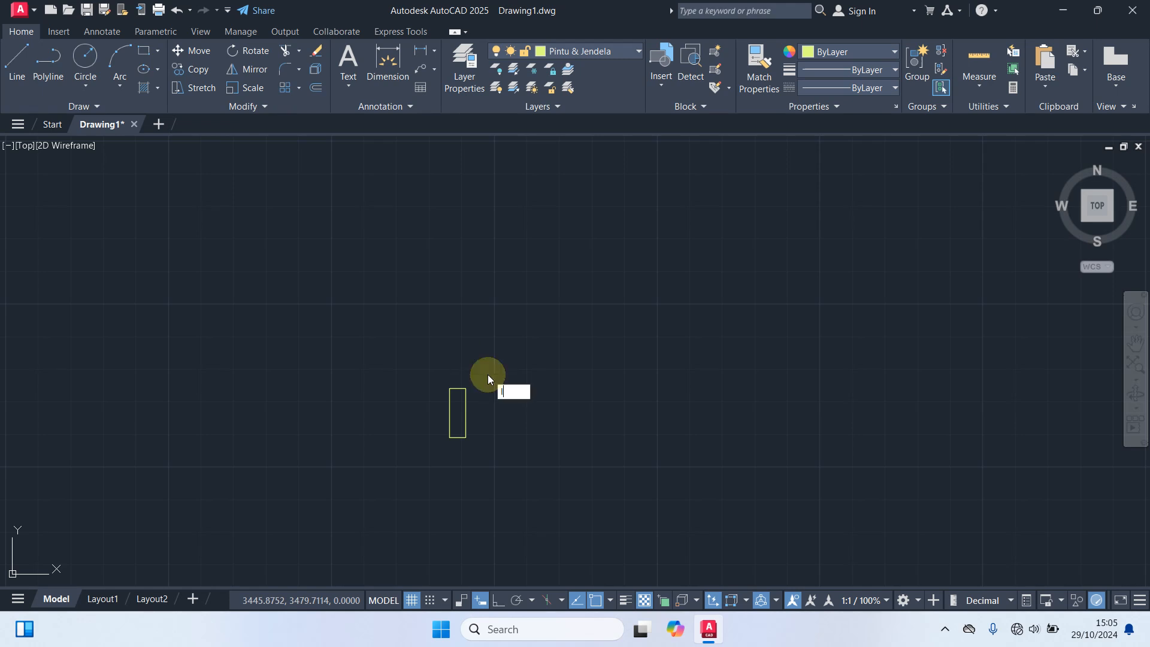
key("Return")
left_click(466, 389)
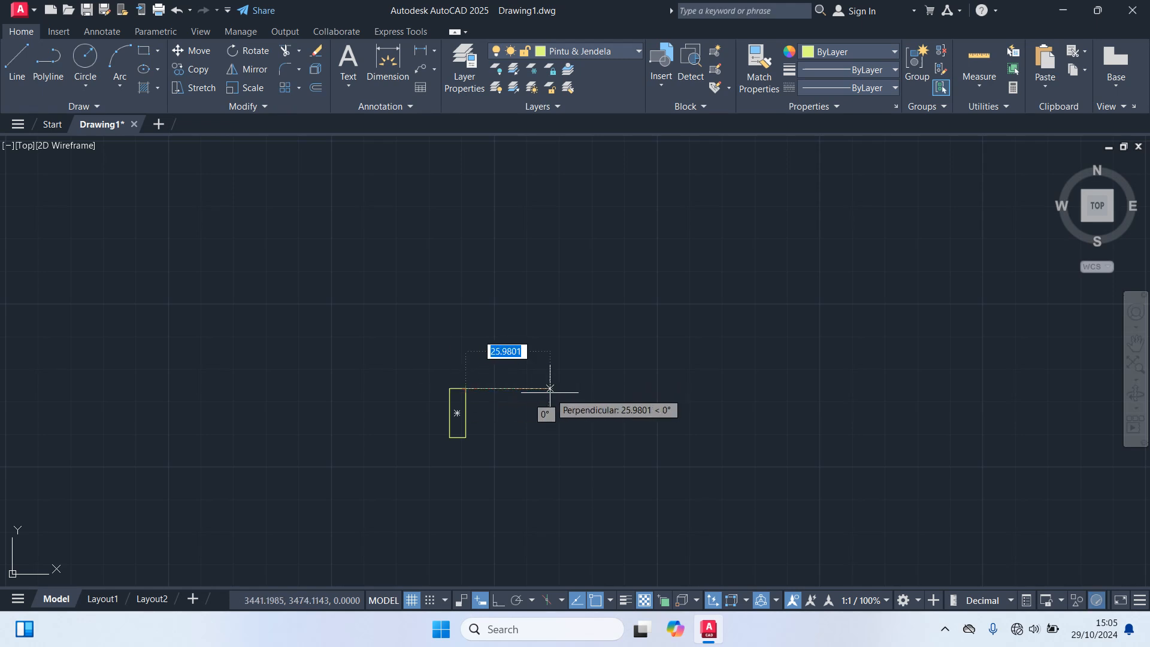
type("30")
key("Return")
key("Return")
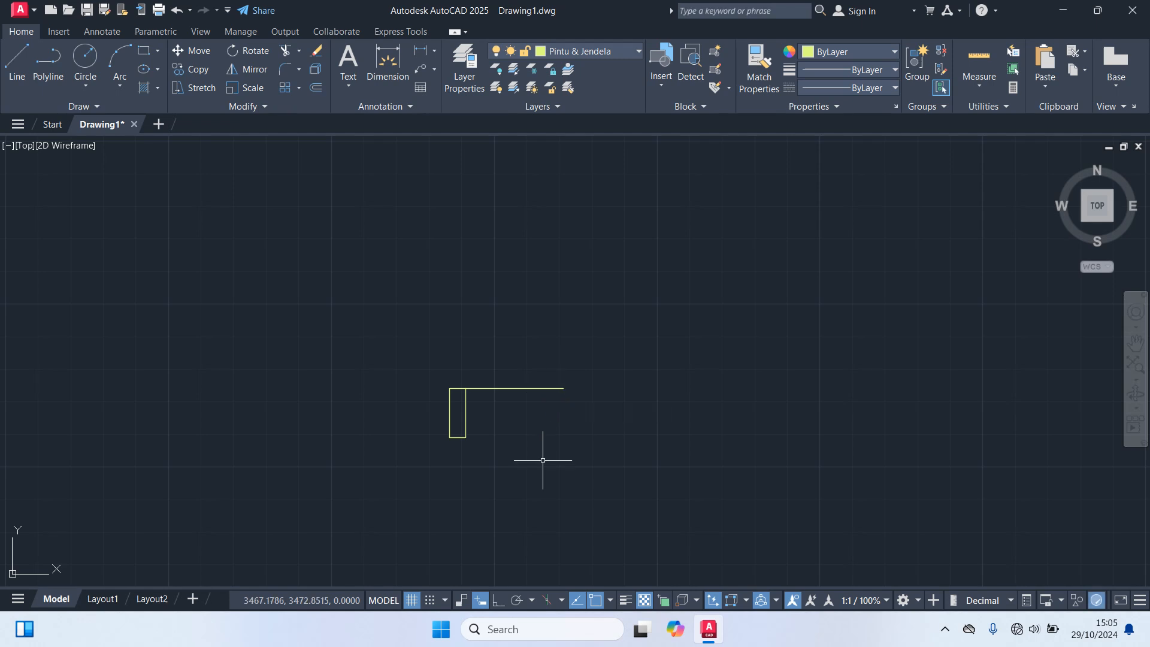
key("Return")
left_click(466, 437)
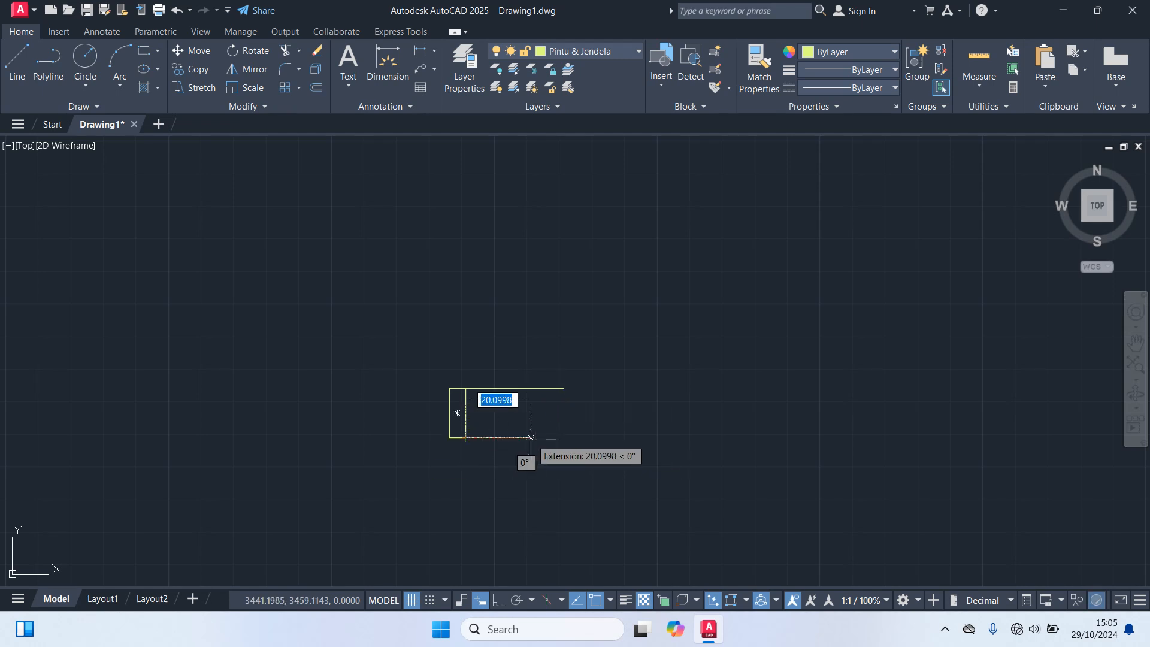
type("30")
key("Return")
key("Return")
Step: Copy the window jamb from its upper-left corner to the right end of the upper 30-unit line
left_click(466, 410)
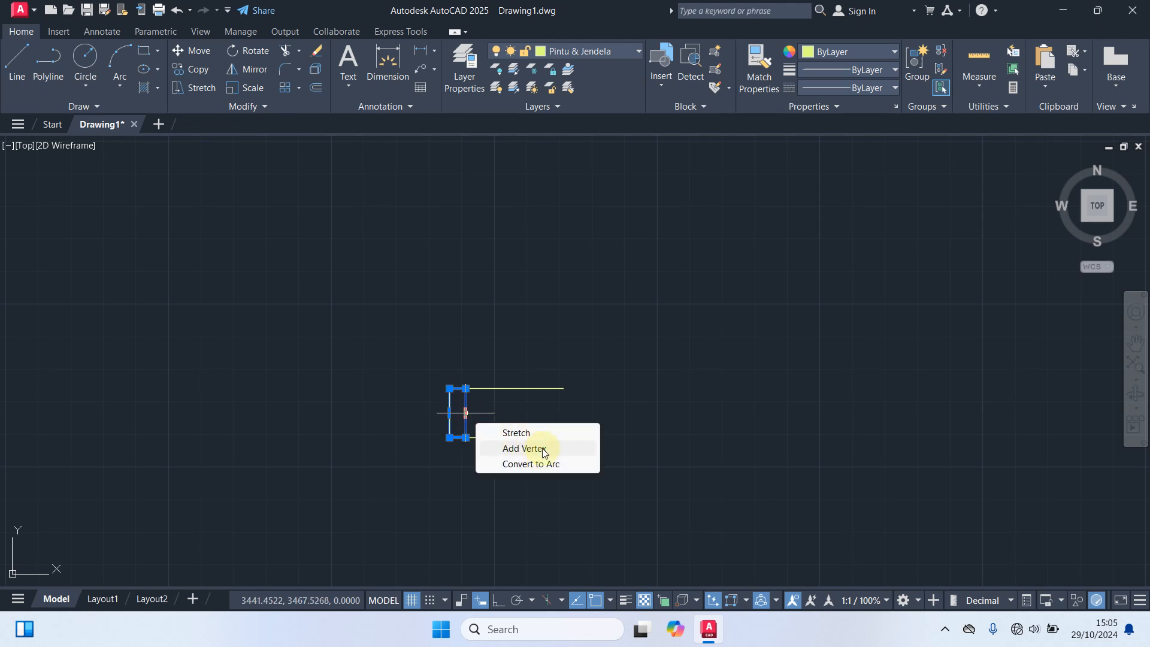
type("co")
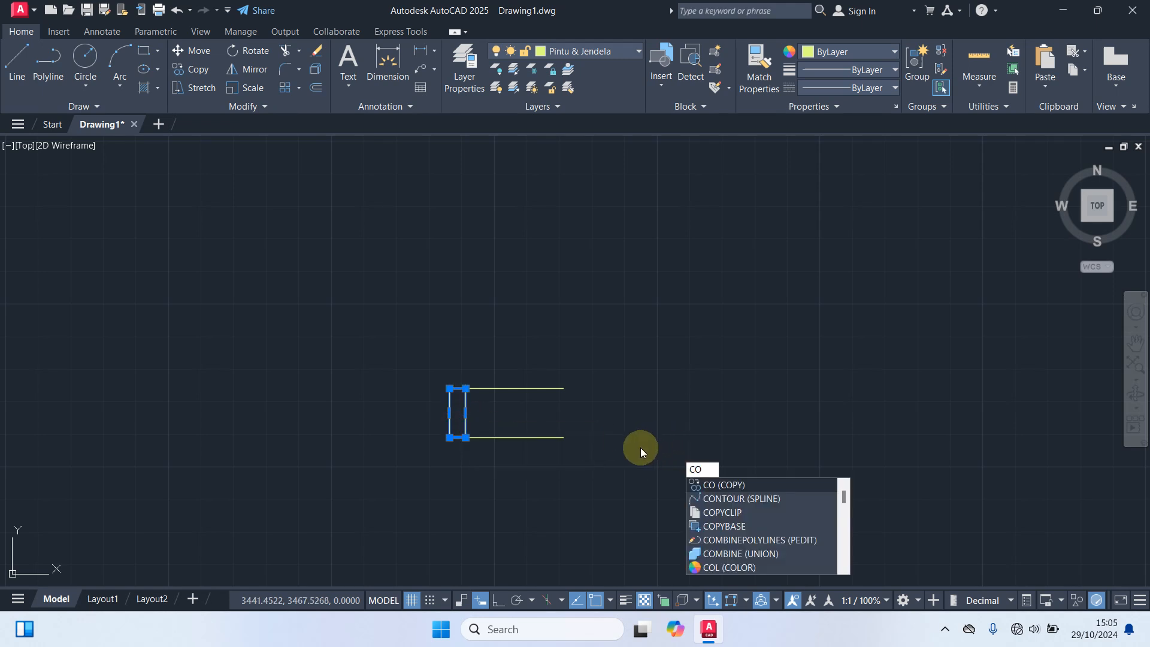
key("Return")
left_click(449, 388)
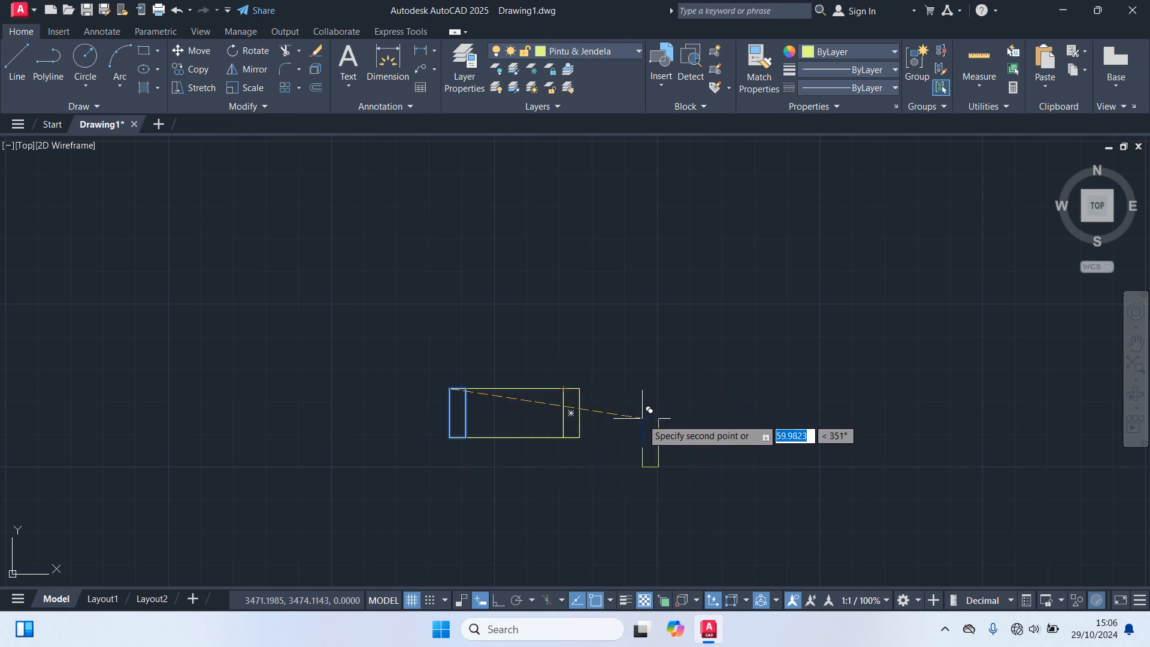
key("Escape")
Step: Draw a horizontal centre line between the midpoints of the two window jambs' inner edges
type("l")
key("Return")
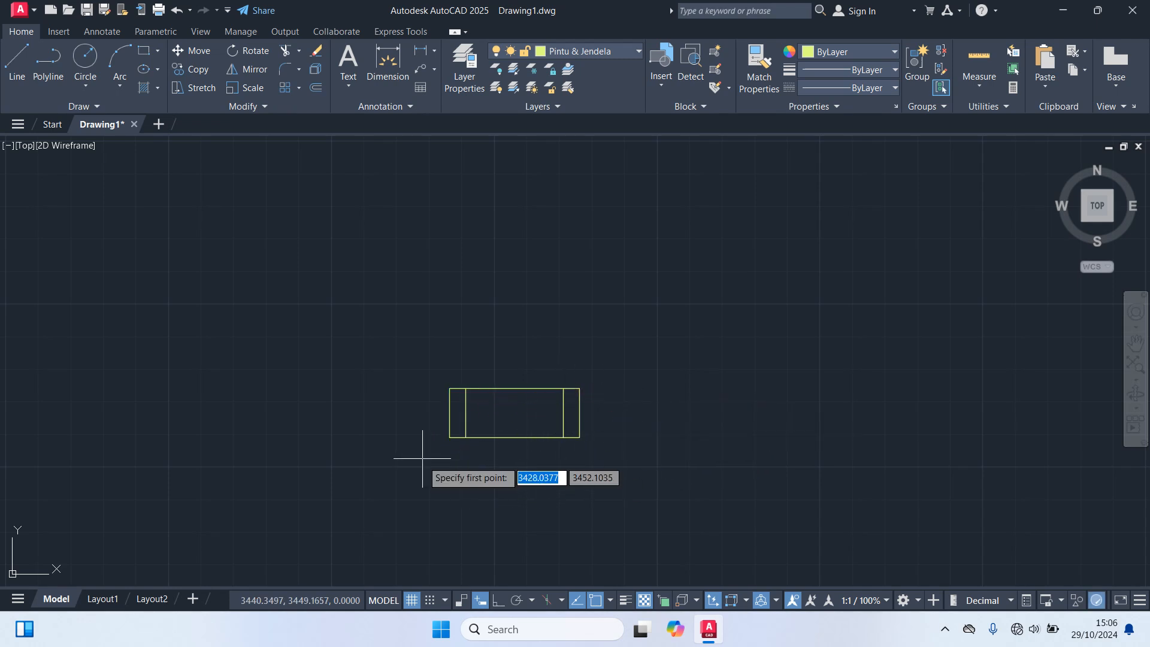
left_click(457, 413)
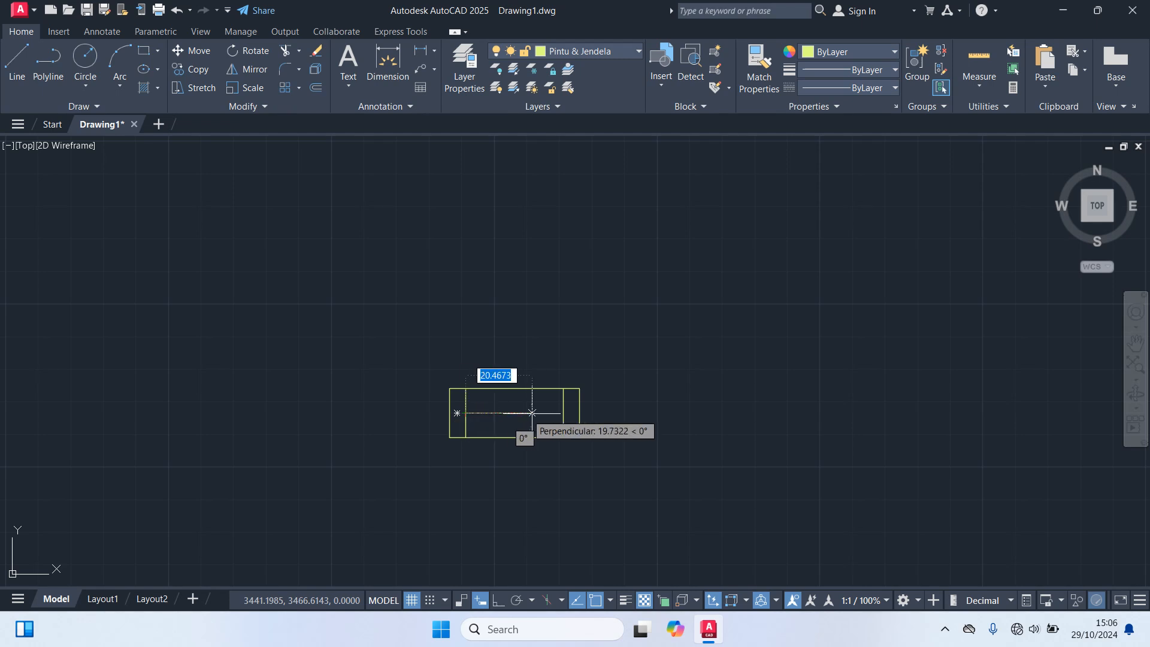
left_click(571, 413)
key("Escape")
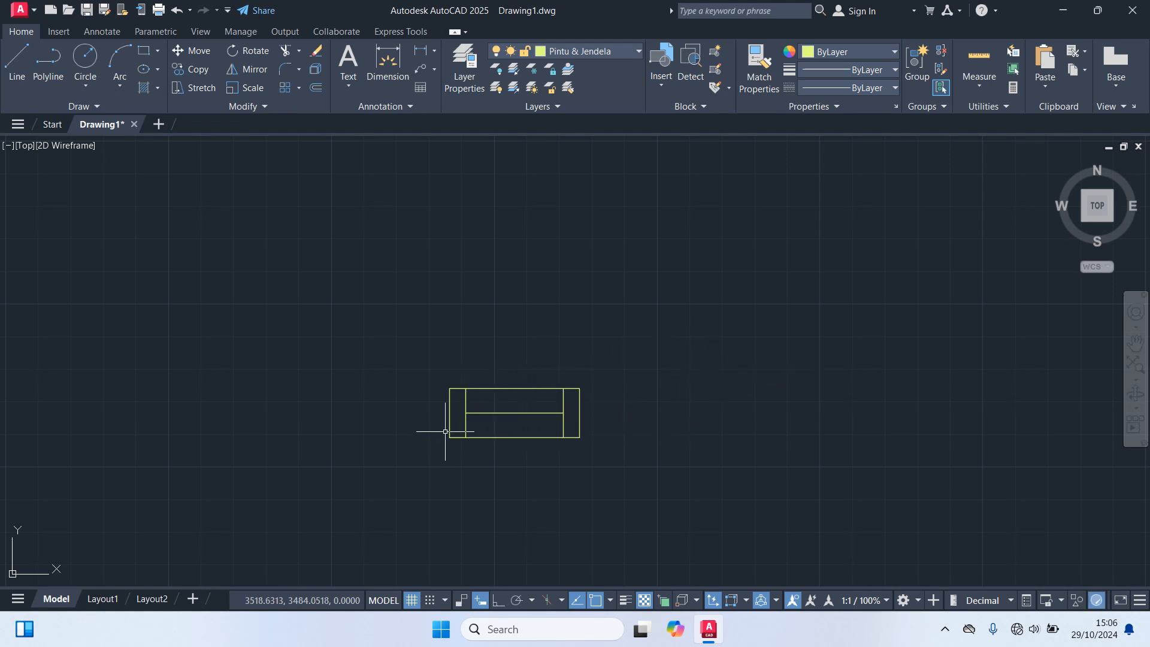
Step: Copy the window's left jamb straight down by about 33 units to begin a second window
left_click(448, 428)
type("CO")
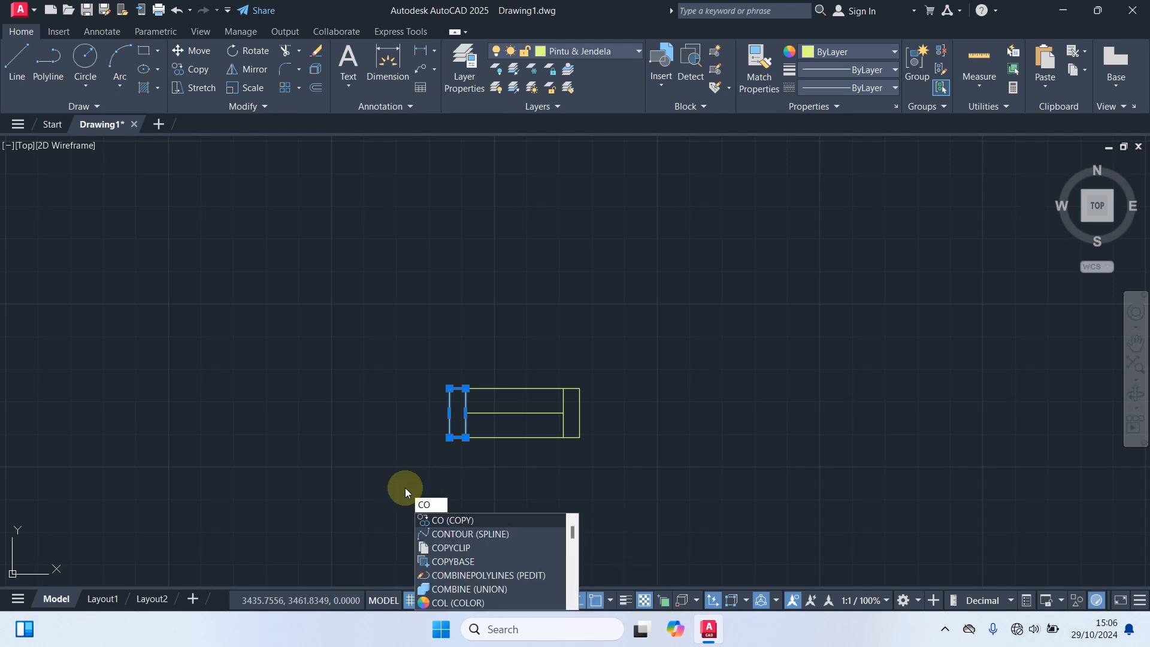
key("Return")
left_click(449, 389)
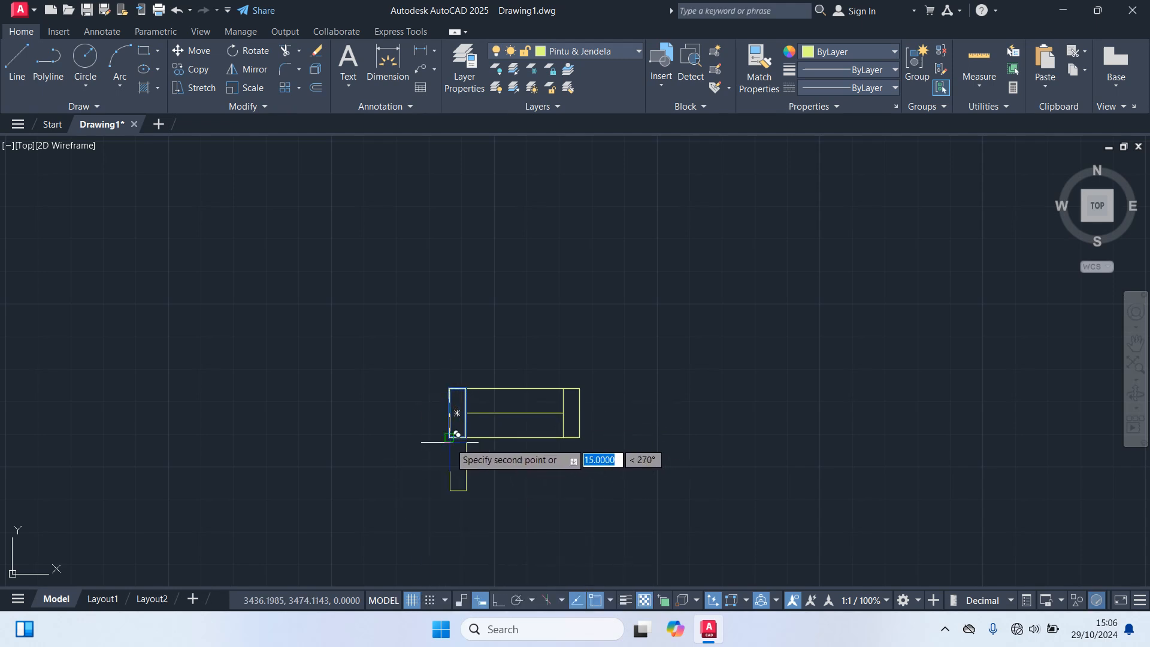
left_click(449, 496)
key("Escape")
Step: Draw two horizontal lines, each 60 long, rightward from the lower jamb's upper-right and lower-right corners
middle_click_drag(496, 525, 488, 431)
key("Return")
left_click(461, 395)
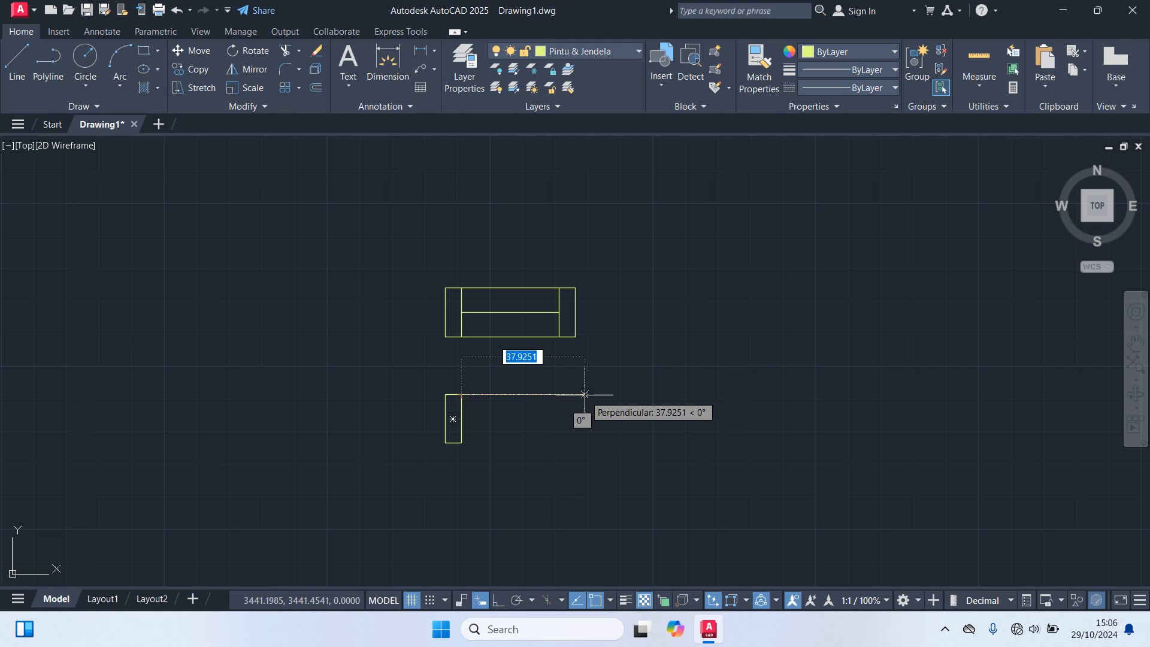
type("60")
key("Return")
key("Return")
key("Return")
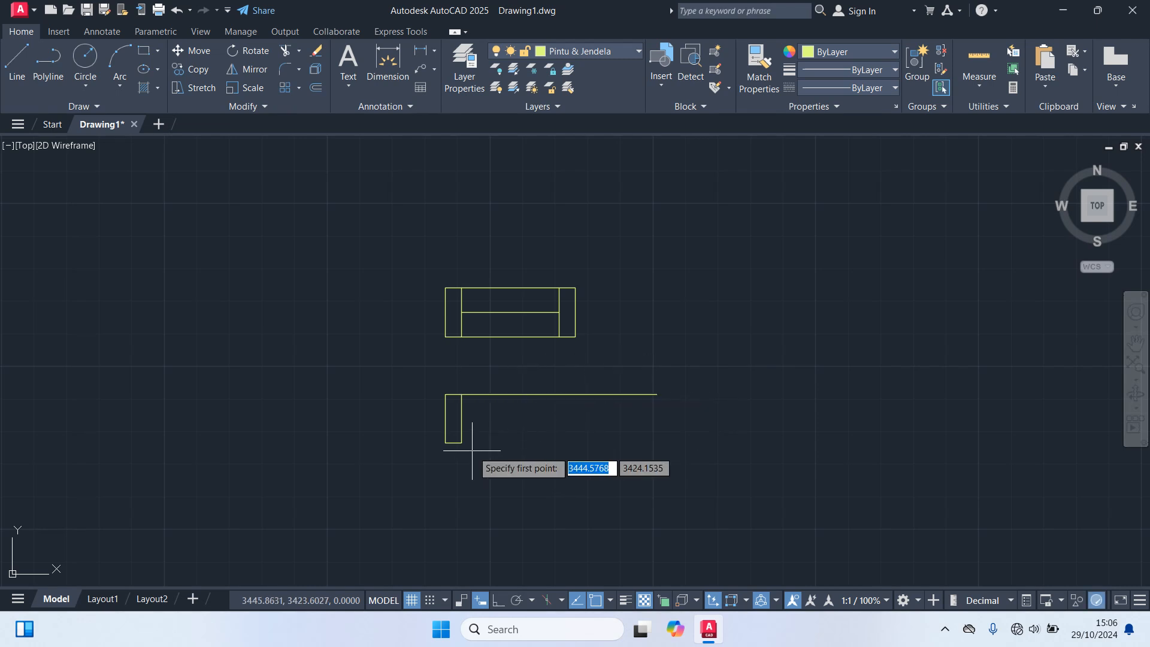
left_click(461, 442)
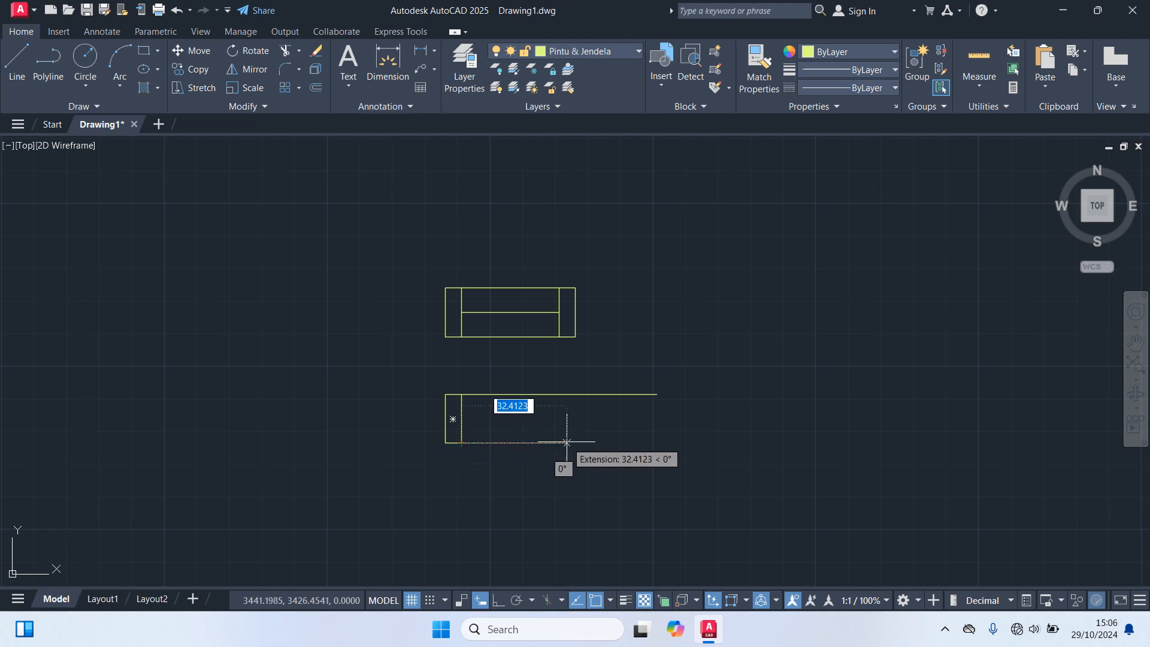
type("60")
key("Return")
key("Return")
key("Return")
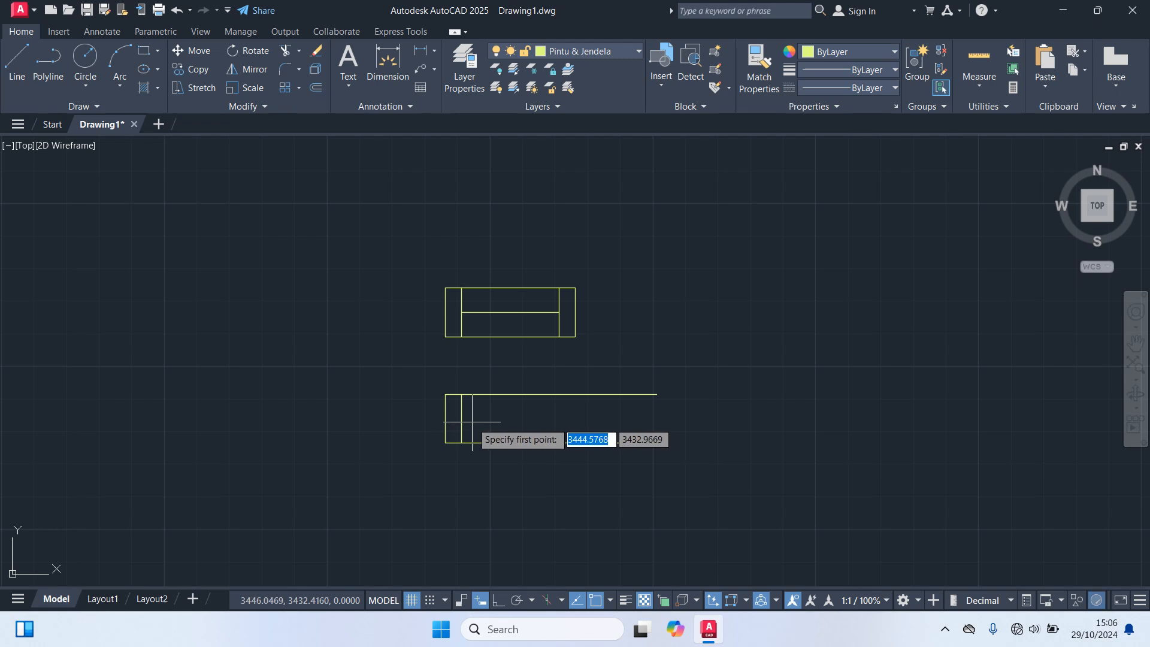
Step: Copy the second window's left jamb from its upper-left corner to the far end of the upper 60-unit line
key("Escape")
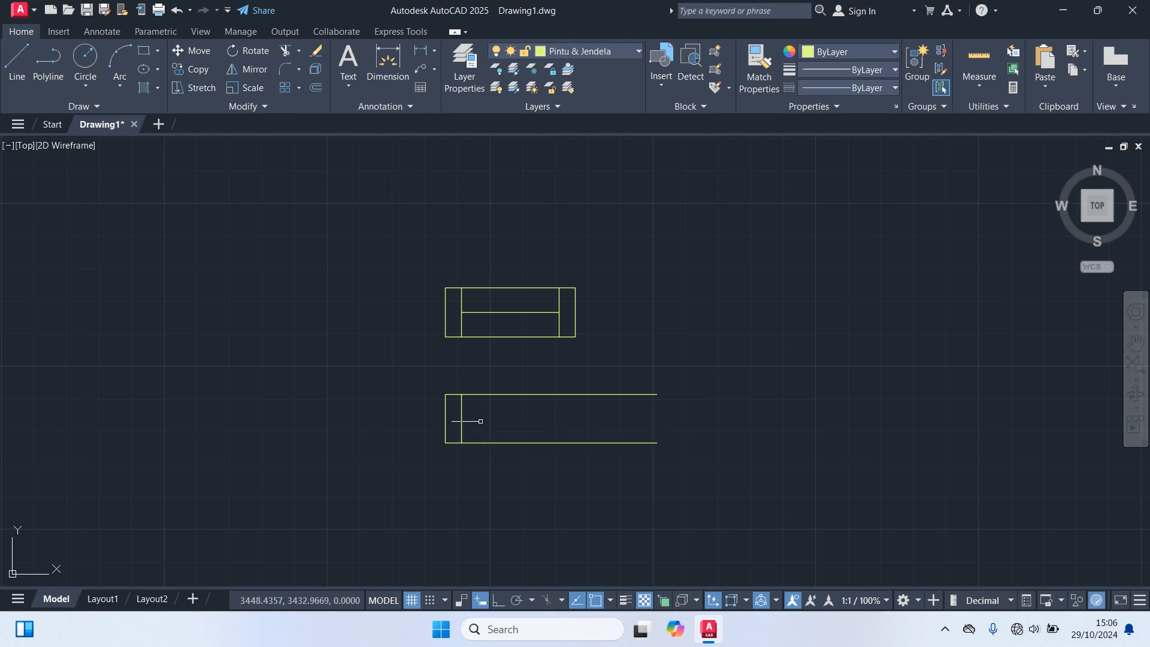
left_click(462, 418)
type("co")
key("Return")
left_click(445, 394)
left_click(658, 395)
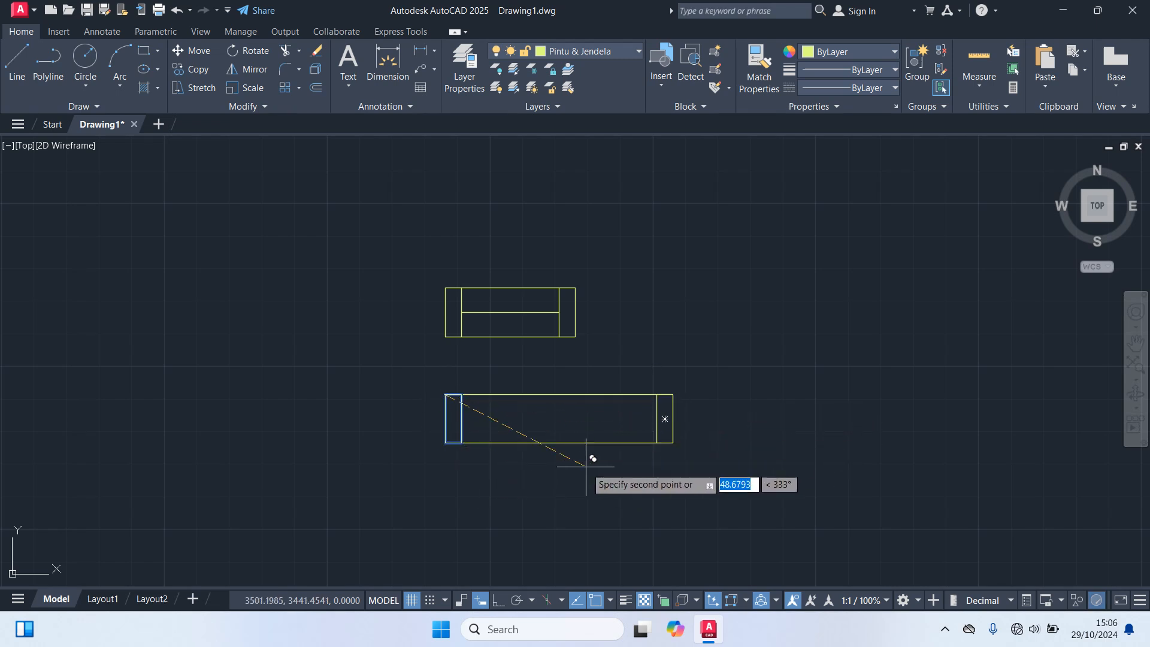
key("Escape")
Step: Draw a horizontal centre line between the midpoints of the second window's two jambs
type("l")
key("Return")
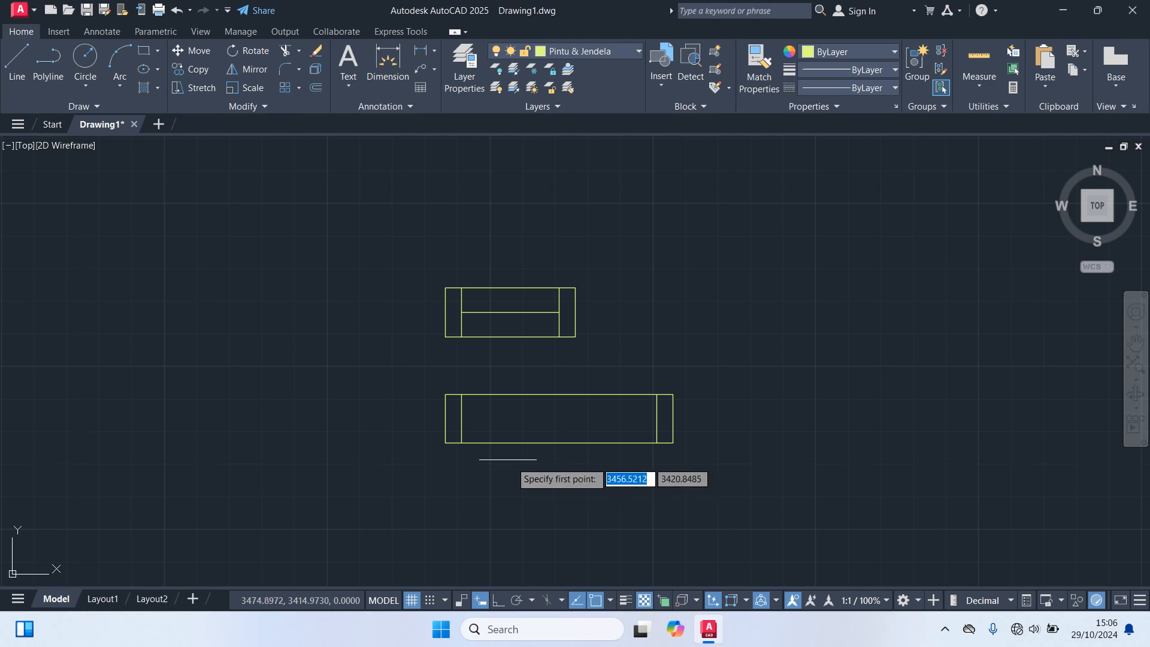
left_click(461, 419)
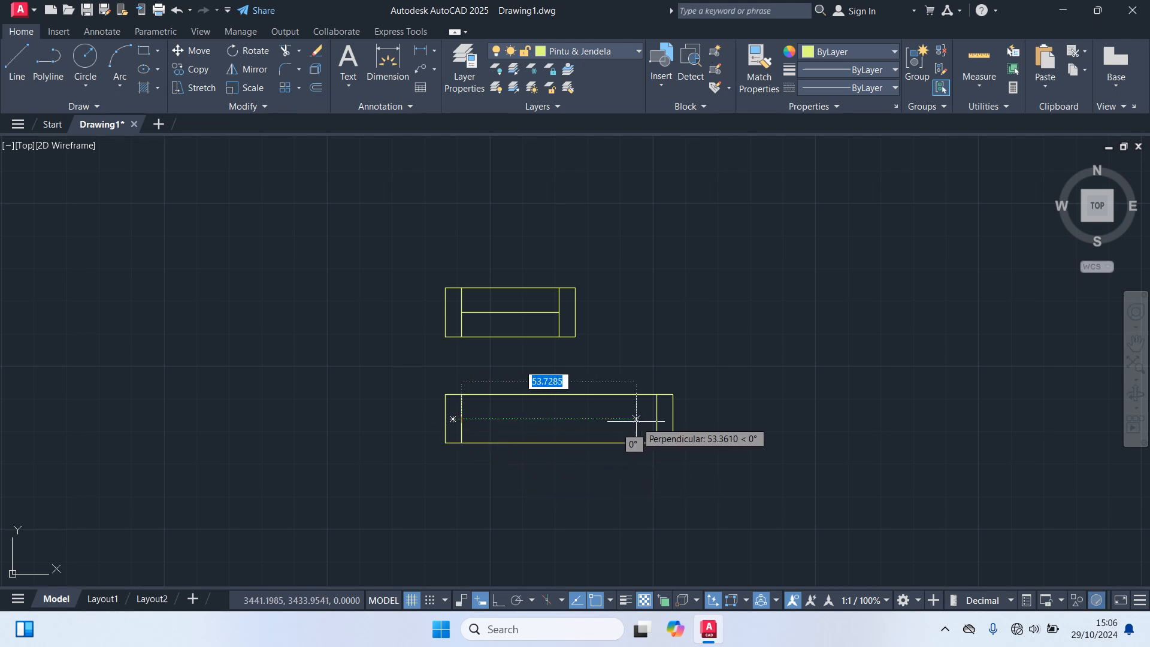
left_click(658, 419)
key("Escape")
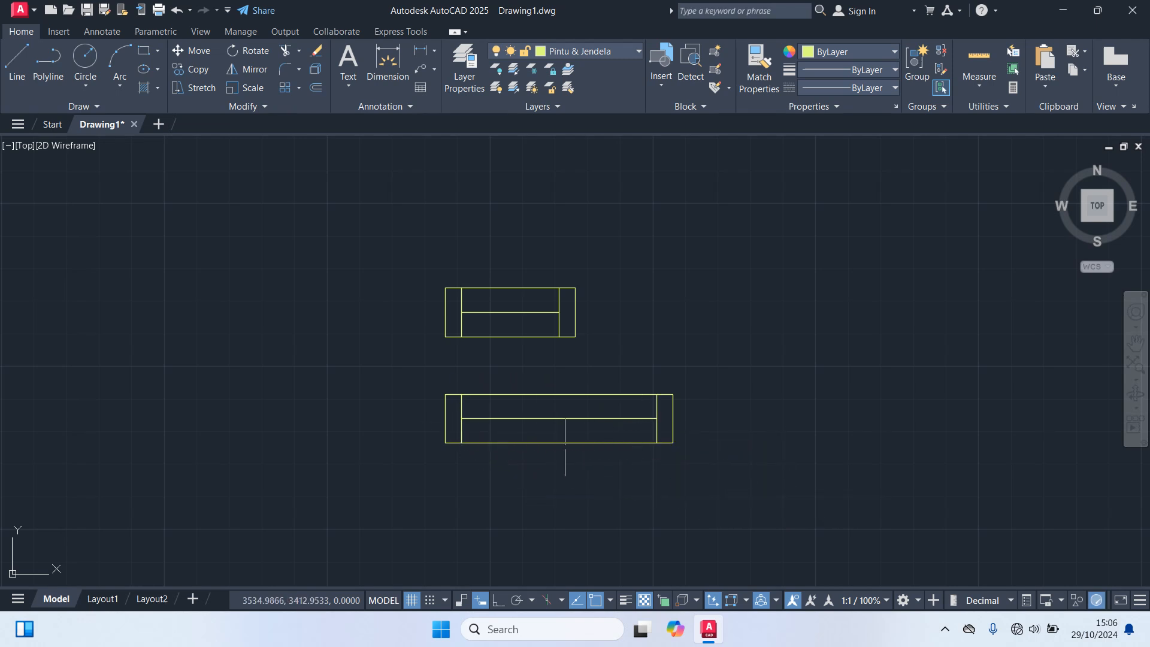
Step: Copy the lower window's three horizontal lines and right jamb onto its right end to form a second pane
left_click(728, 488)
left_click(634, 387)
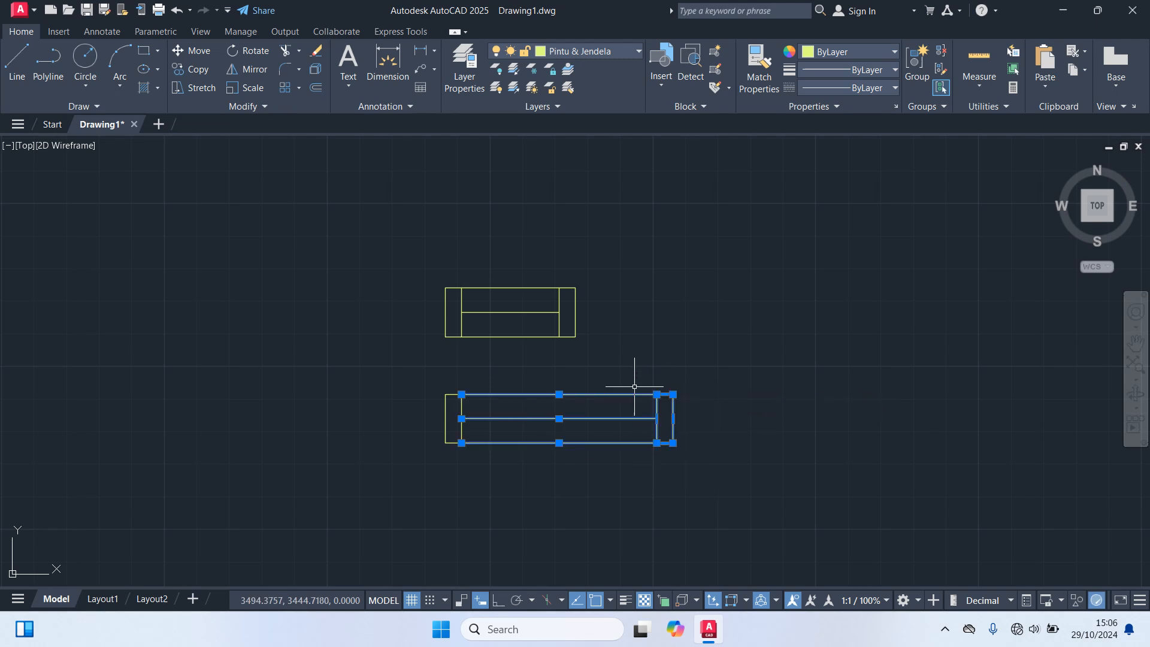
key("m")
key("Return")
left_click(461, 395)
left_click(673, 394)
middle_click_drag(739, 470, 641, 465)
key("Escape")
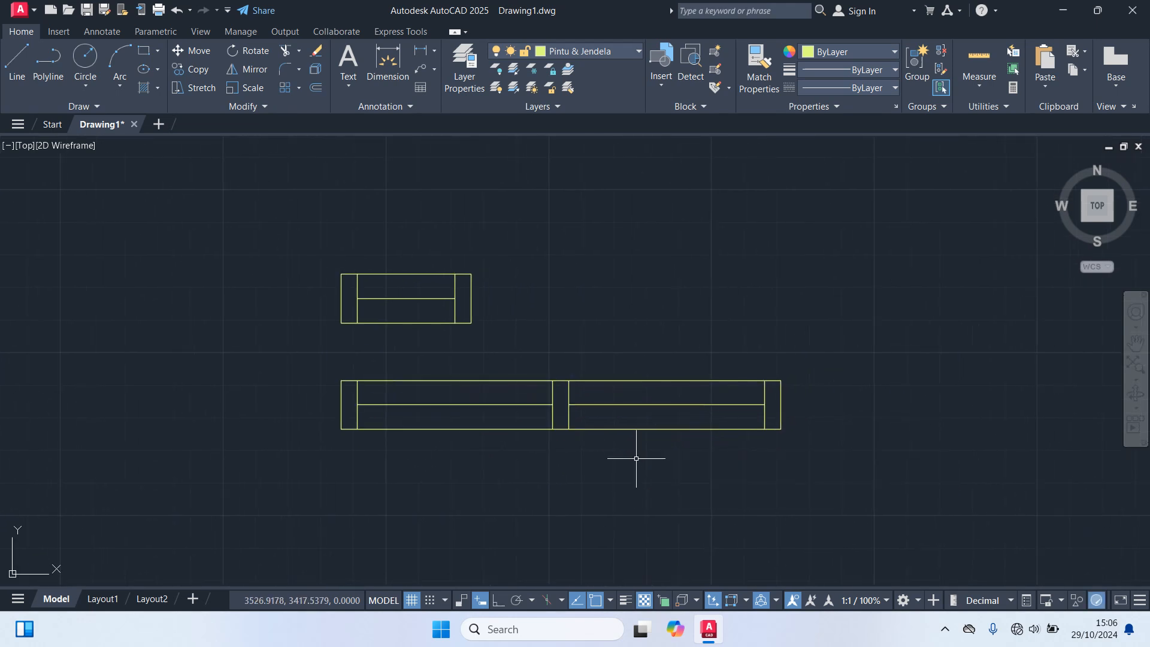
Step: Copy the single and double window symbols horizontally to the empty area on their right
left_click(857, 521)
left_click(243, 222)
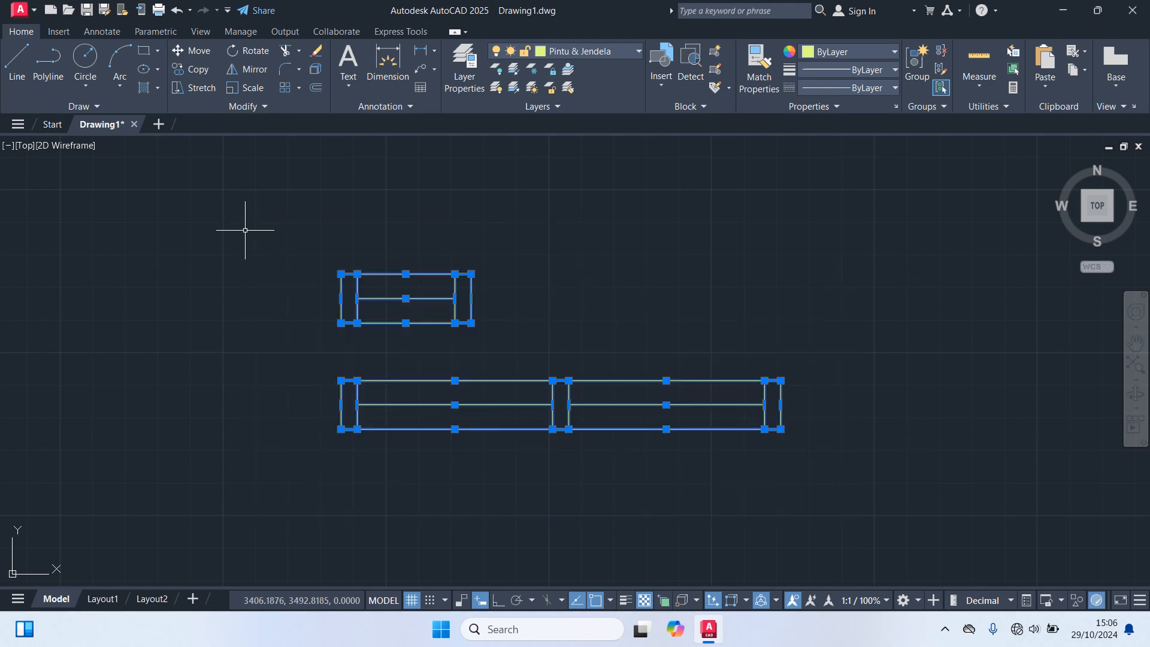
type("m")
key("Return")
left_click(341, 274)
middle_click_drag(724, 277, 412, 284)
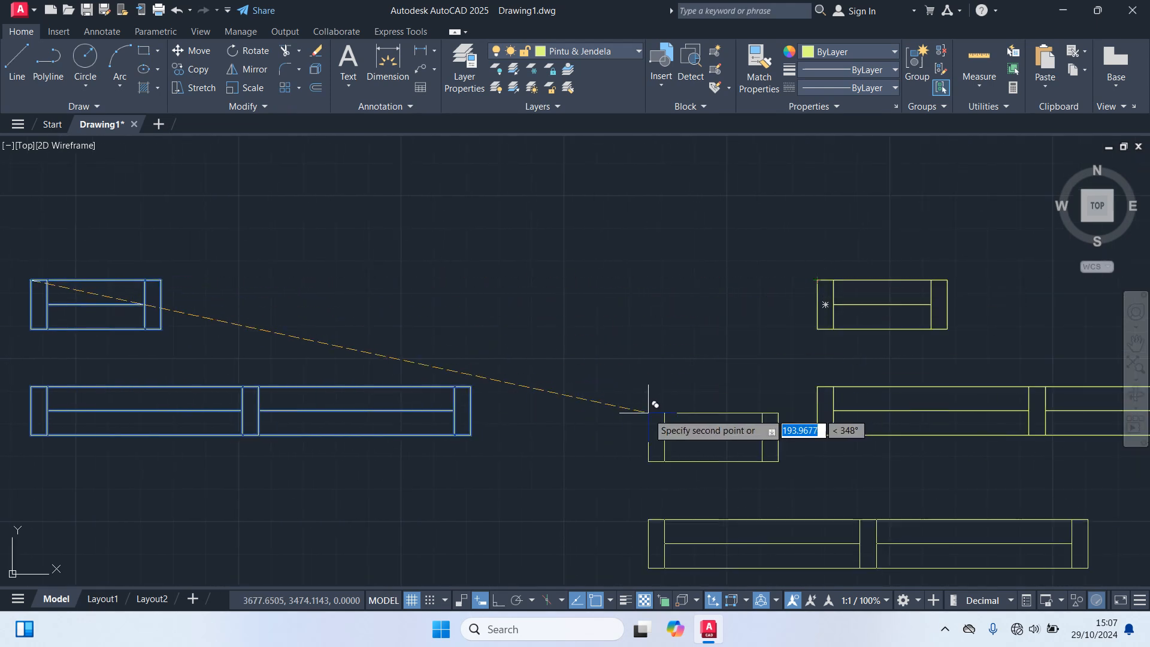
key("Escape")
Step: Delete the copied single and double window symbols, including the leftover end jamb
middle_click_drag(615, 405, 285, 382)
left_click(799, 496)
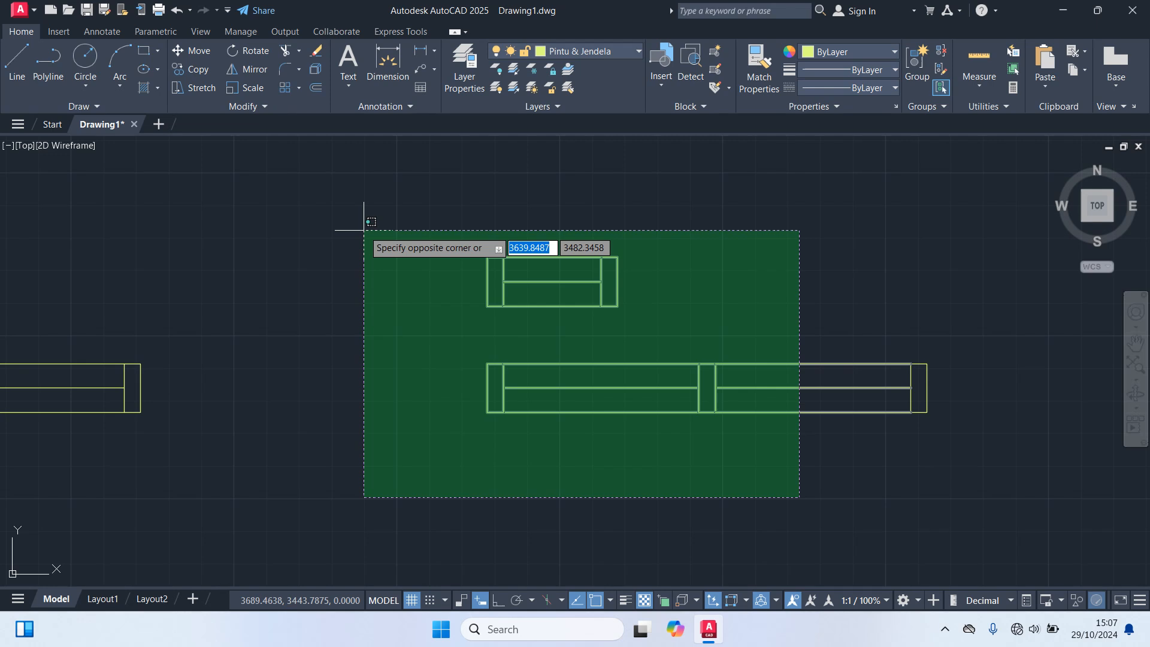
left_click(377, 215)
key("Delete")
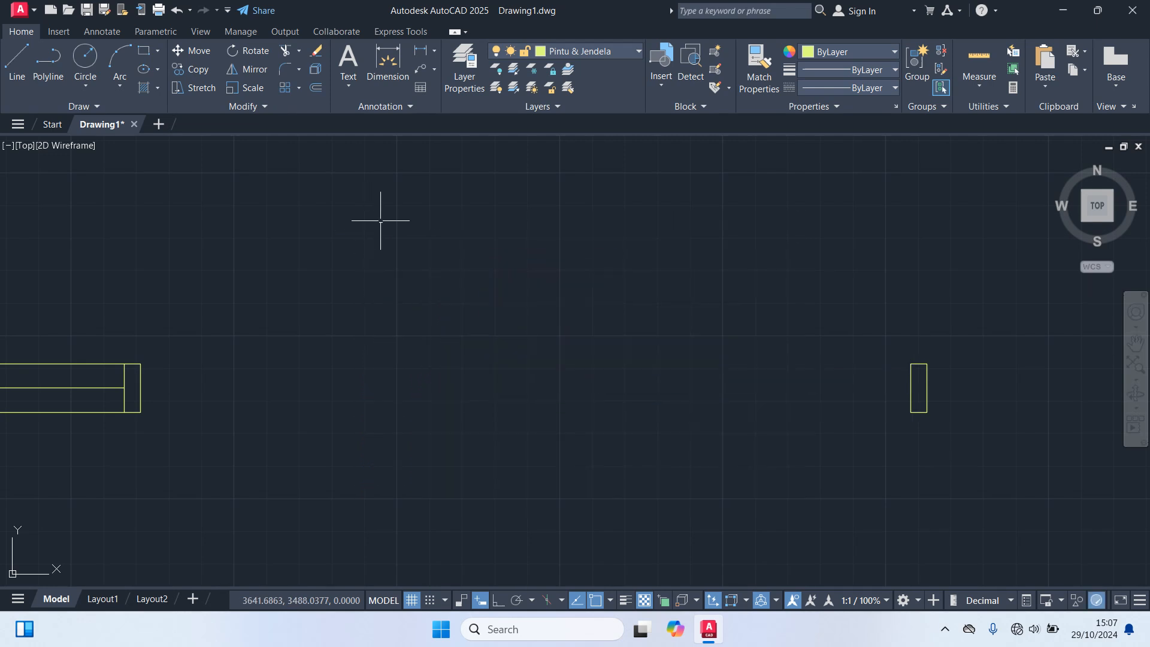
left_click(976, 448)
left_click(788, 269)
key("Delete")
Step: Define the upper single window as a block named Jendela 1, with its base point at the window's centre
scroll(789, 270, "down", 3)
middle_click_drag(312, 310, 471, 356)
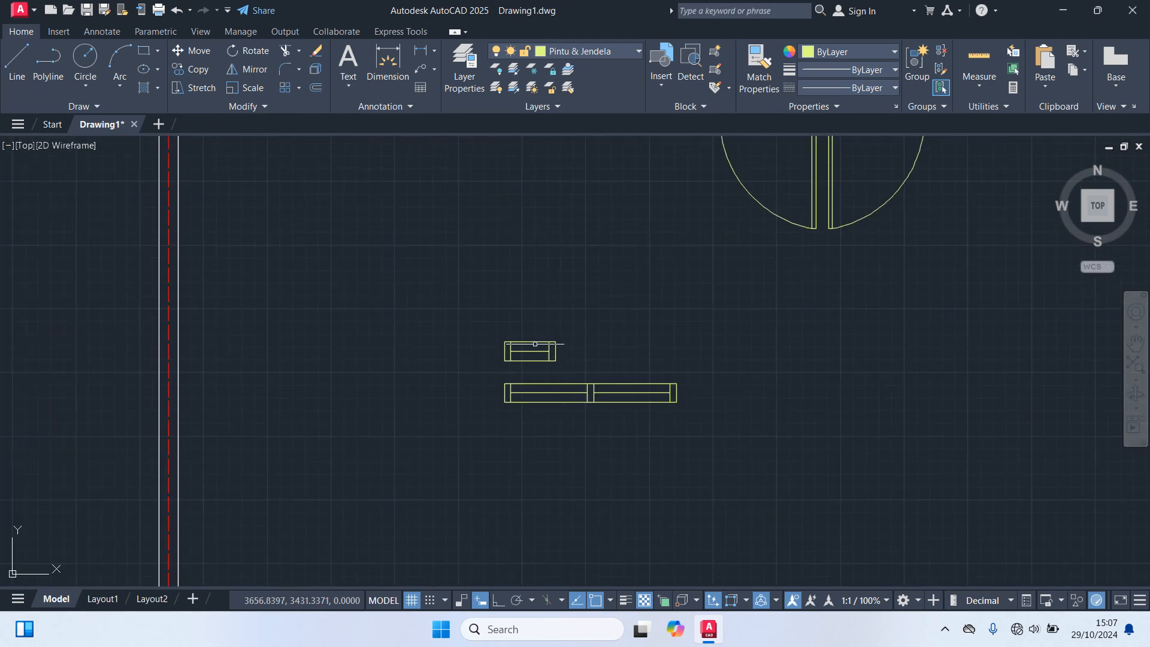
key("Return")
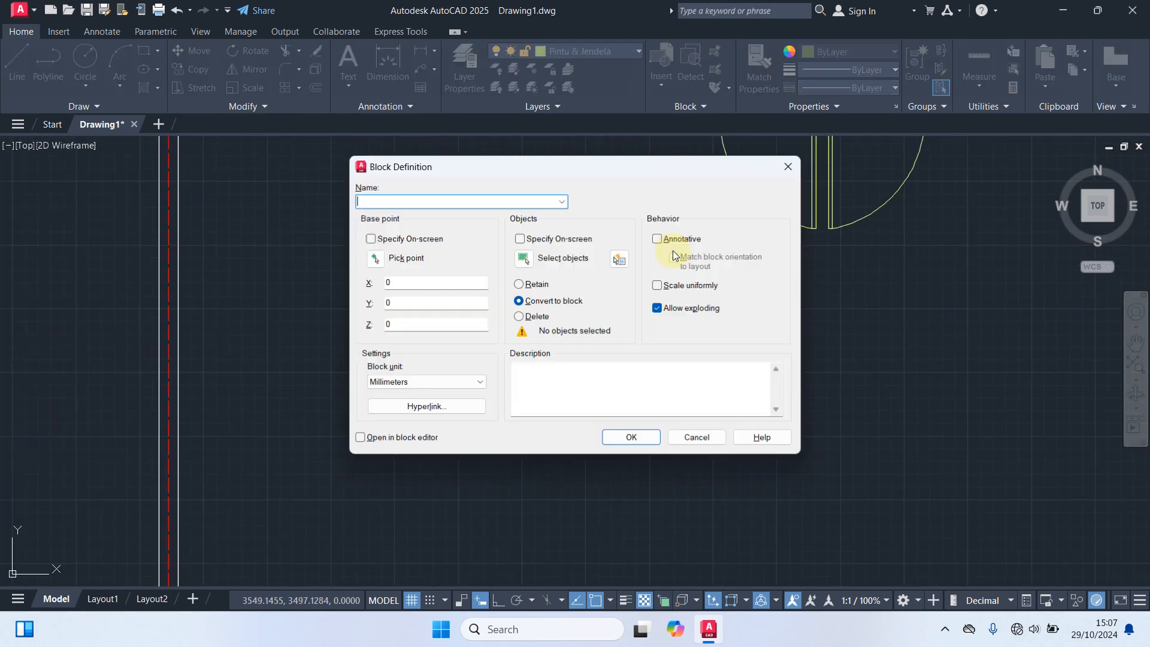
type("Jendela 1")
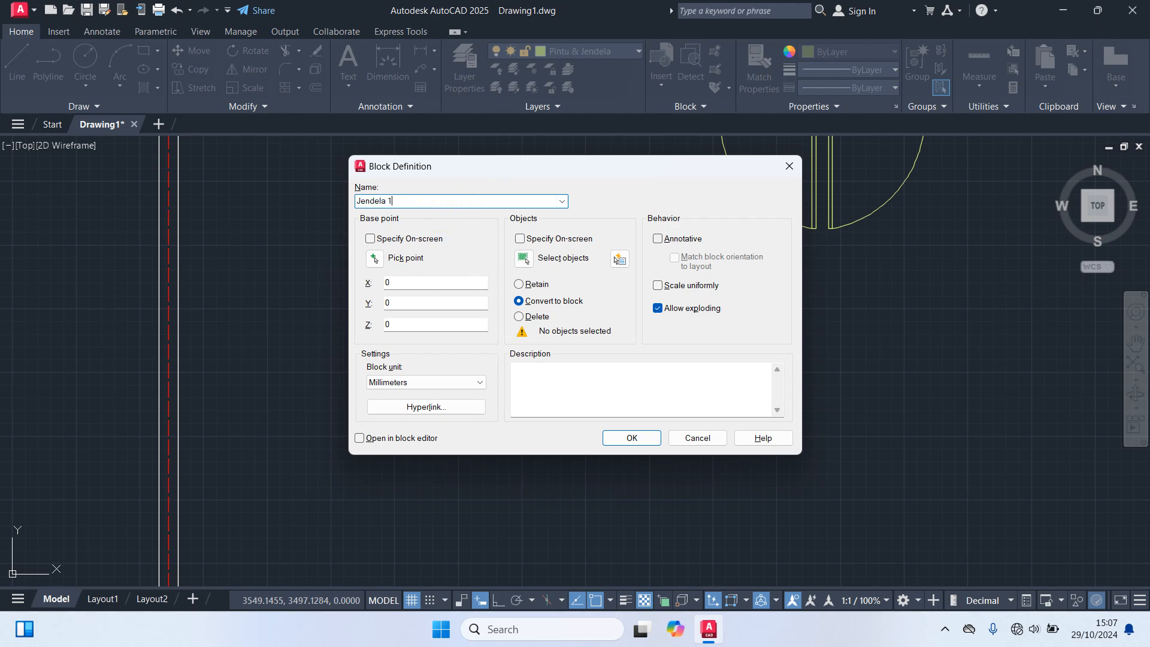
left_click(375, 261)
scroll(527, 347, "up", 3)
left_click(532, 352)
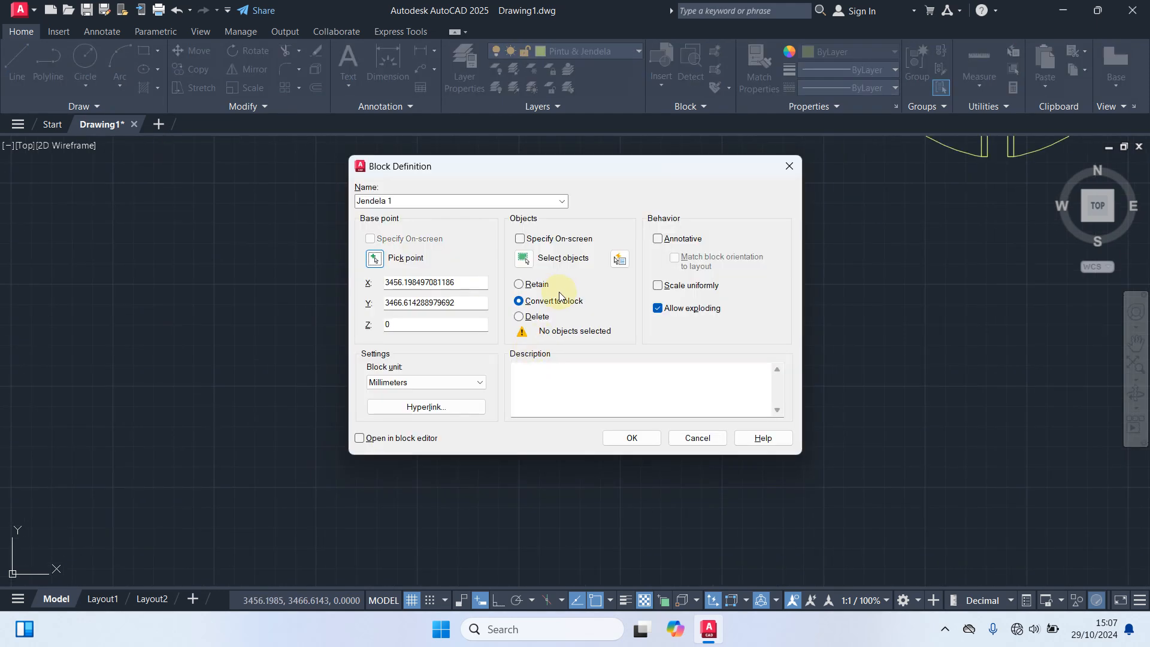
left_click(523, 258)
left_click(601, 387)
left_click(457, 292)
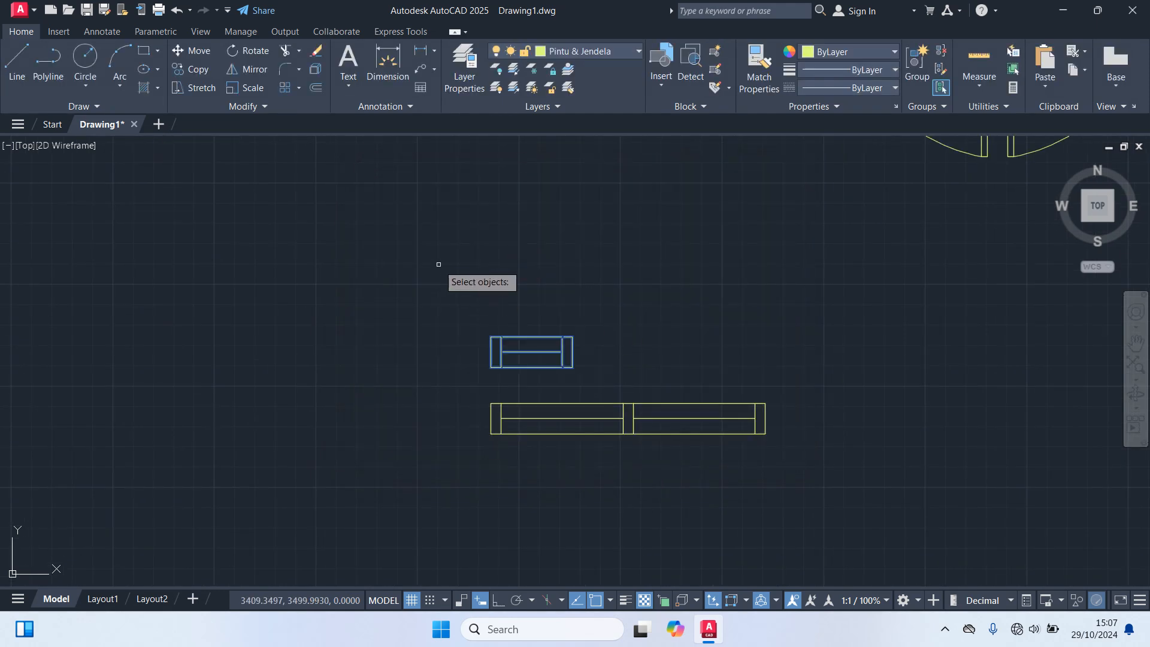
right_click(439, 264)
left_click(611, 432)
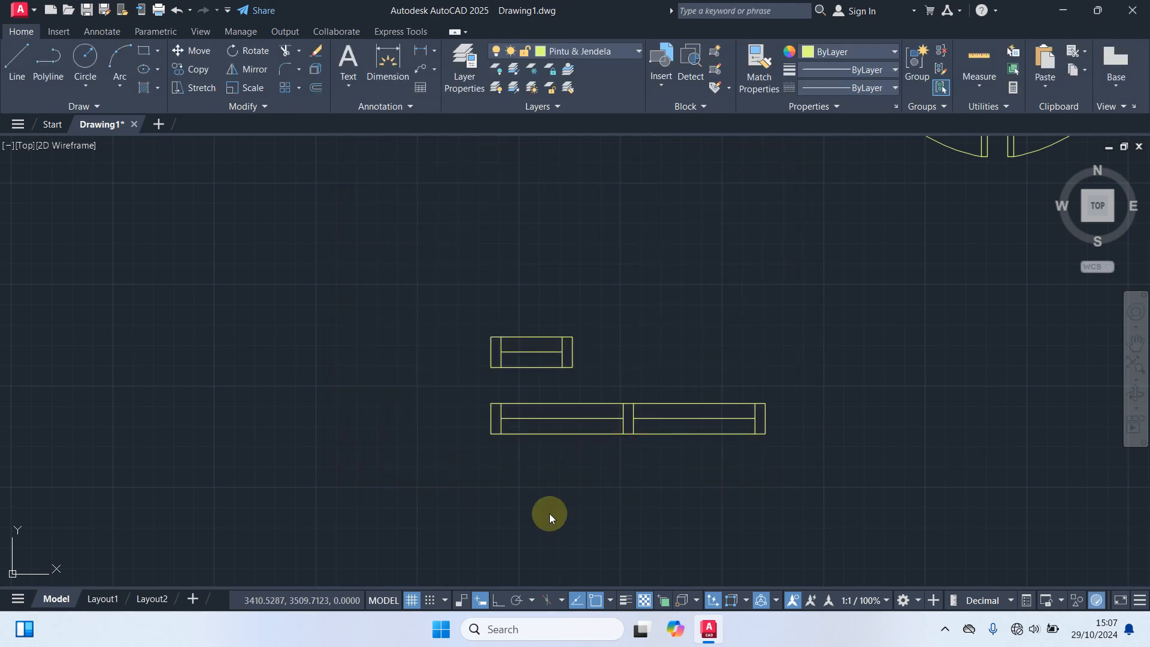
Step: Define a block named Jendela 2 without selecting any objects or picking a base point
key("Return")
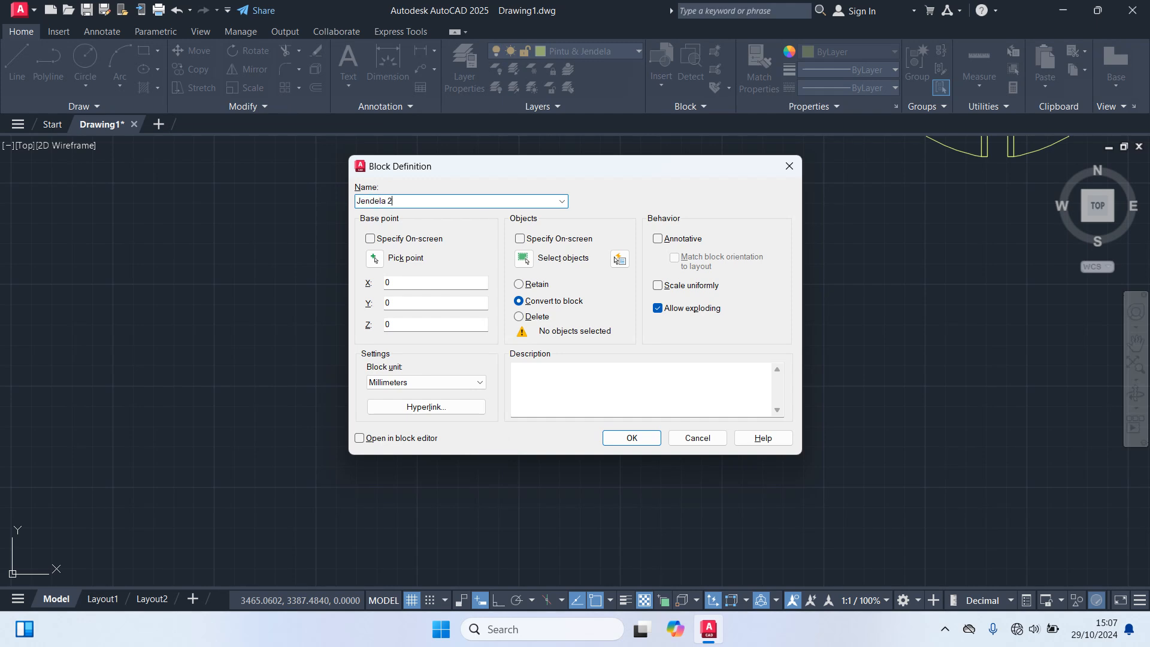
left_click(652, 436)
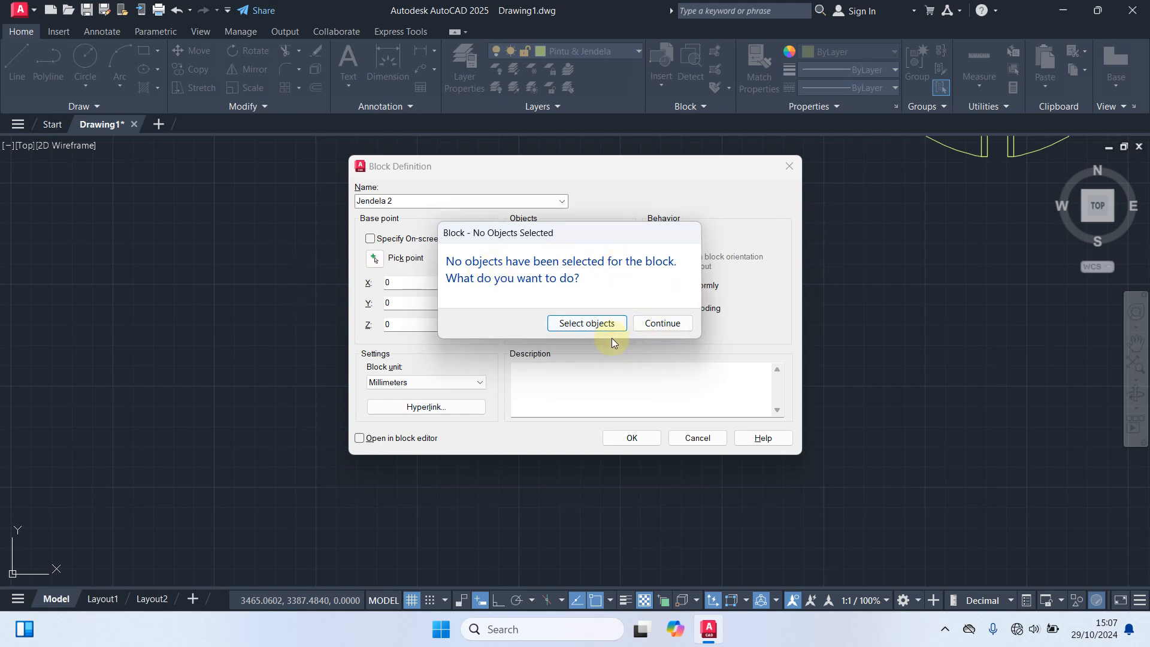
left_click(663, 324)
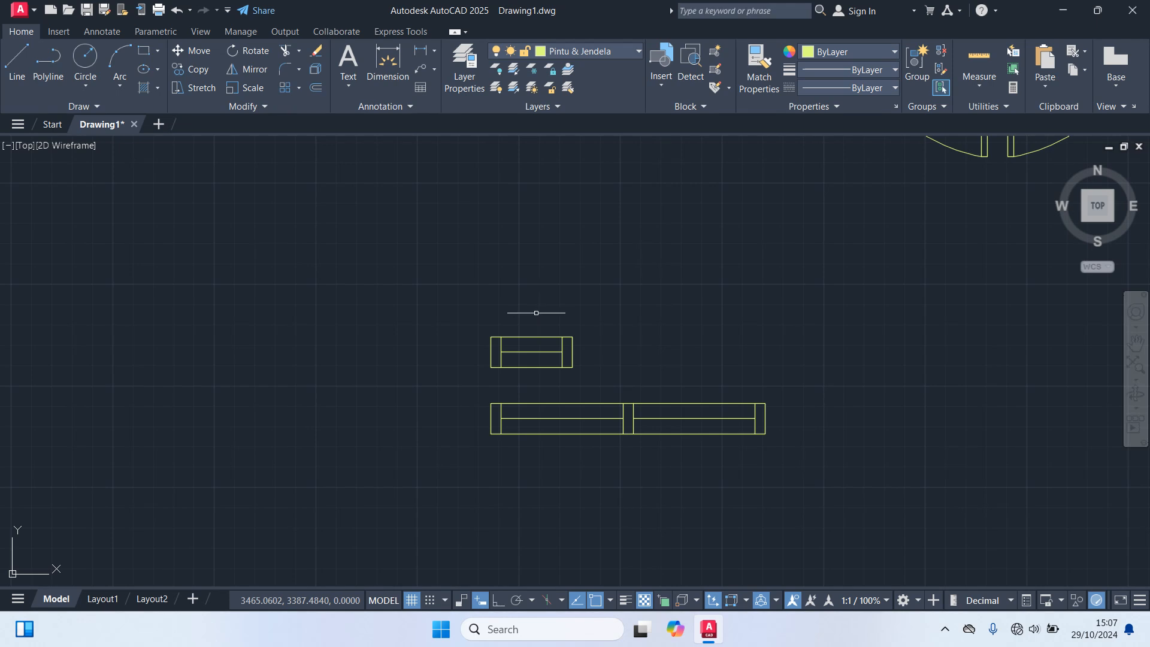
Step: Redefine the block Jendela 2 from the lower double window's objects, with its base point at the centre of the middle jamb
type("b")
key("Return")
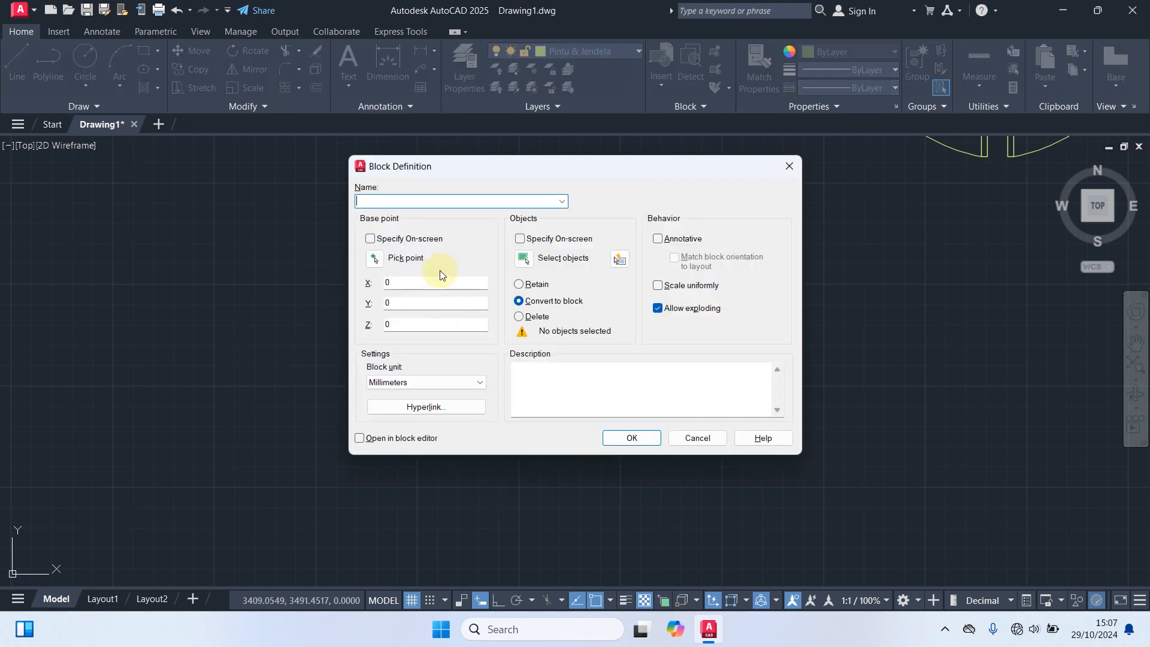
left_click(562, 202)
left_click(454, 223)
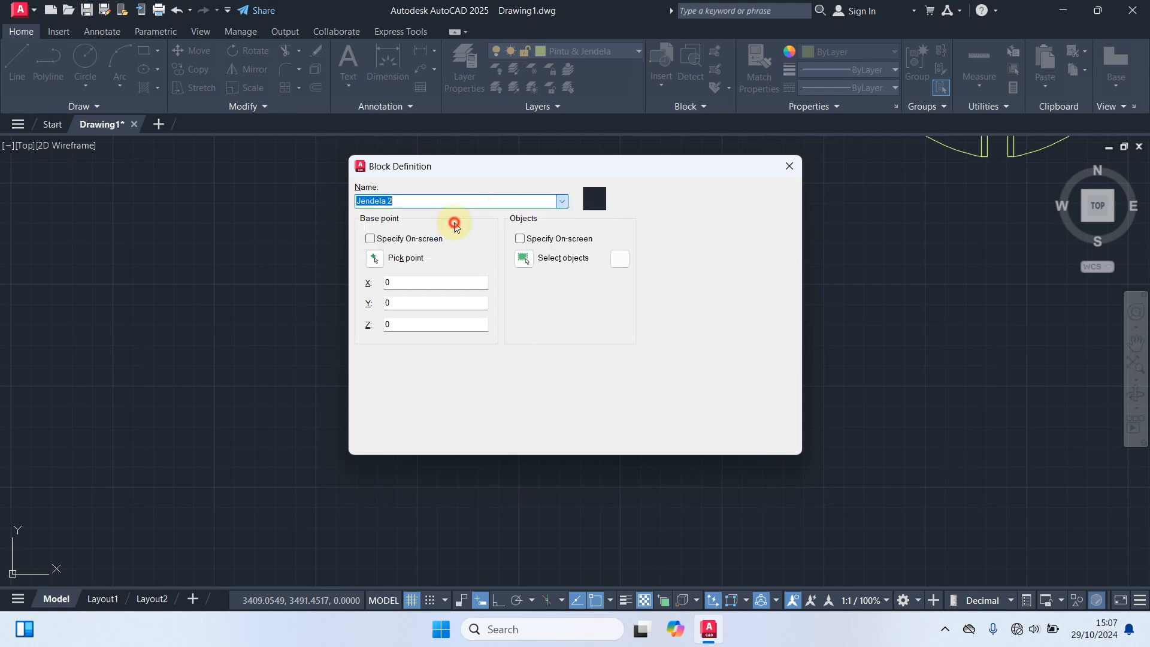
left_click(377, 263)
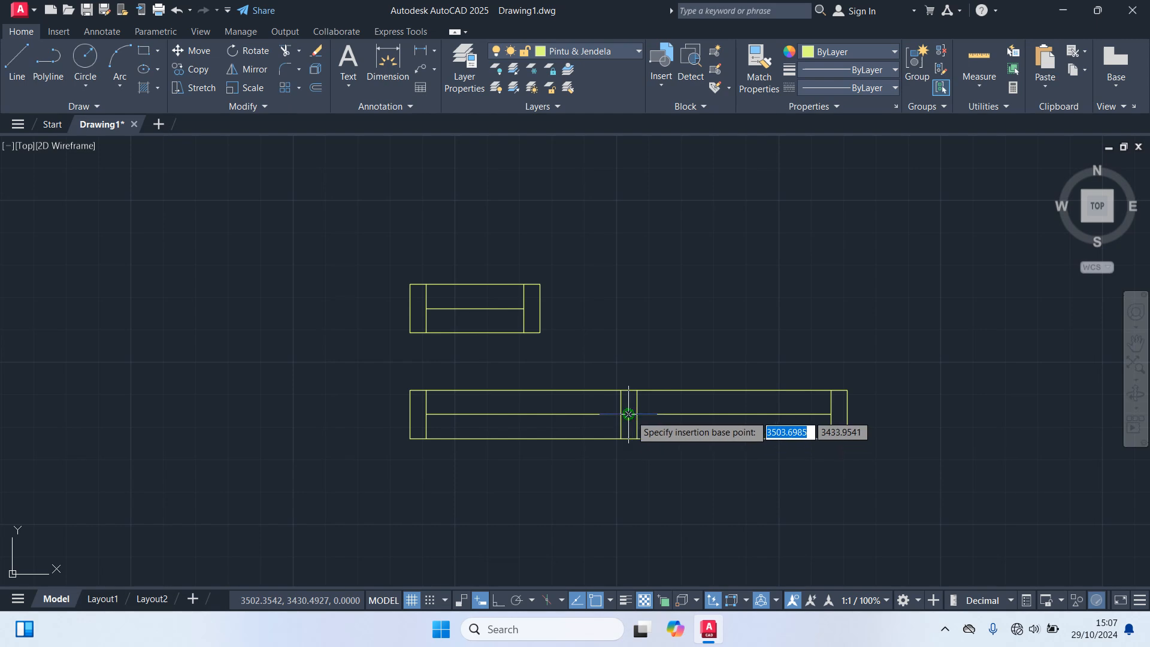
left_click(626, 423)
left_click(523, 259)
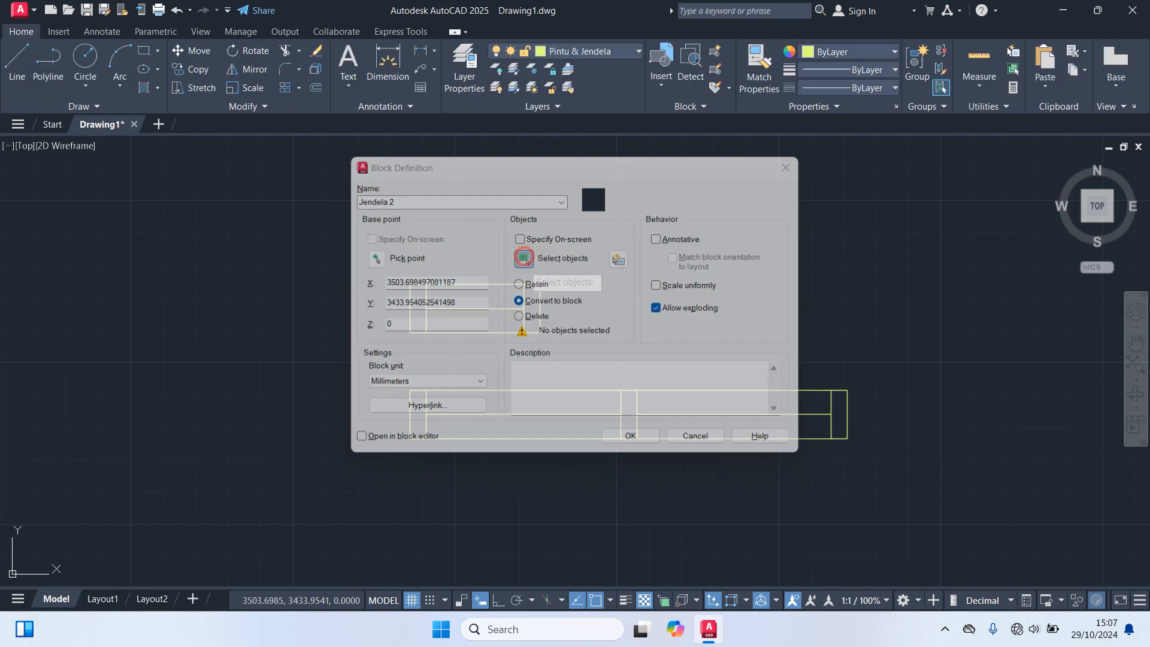
left_click(879, 483)
left_click(357, 370)
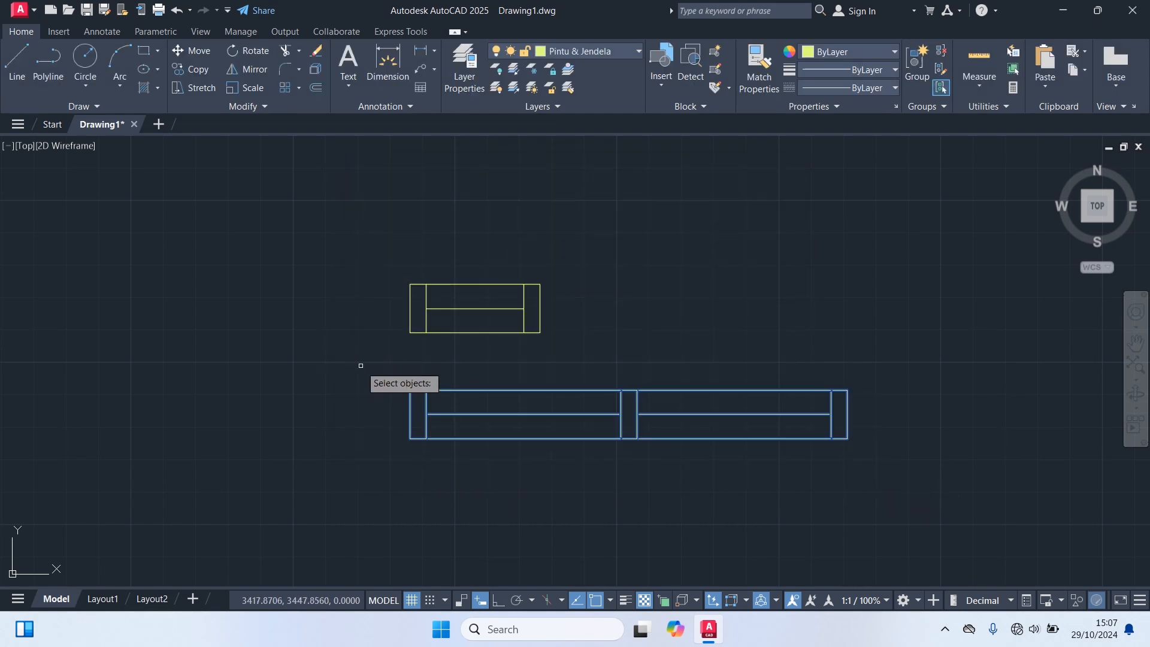
key("Return")
left_click(652, 439)
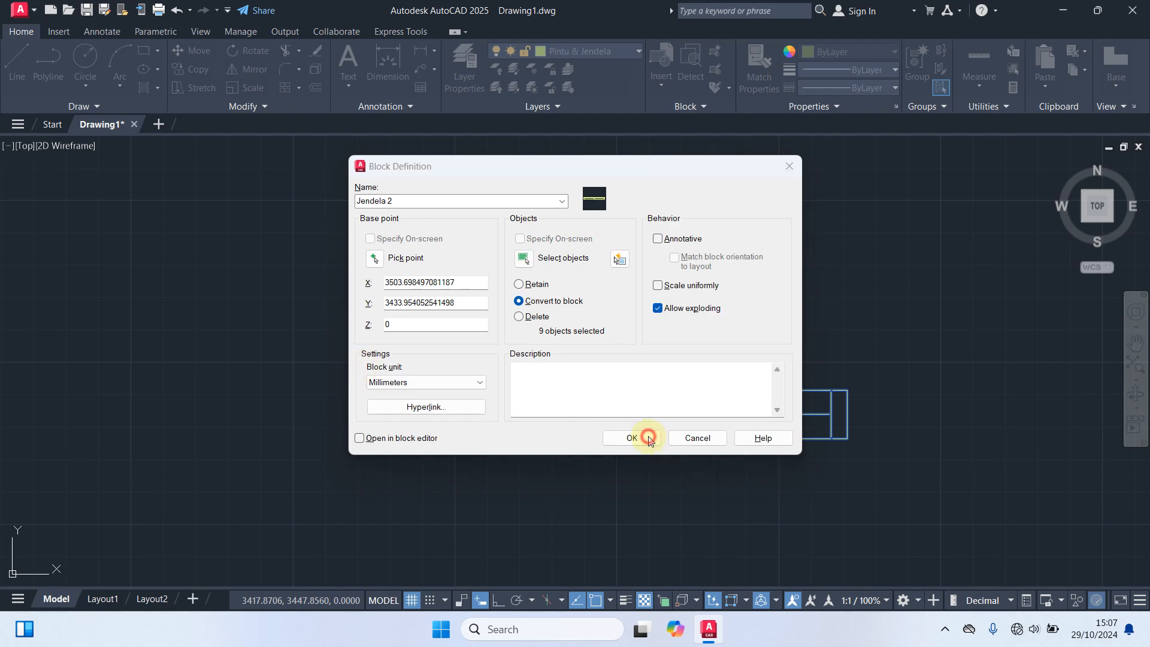
left_click(555, 305)
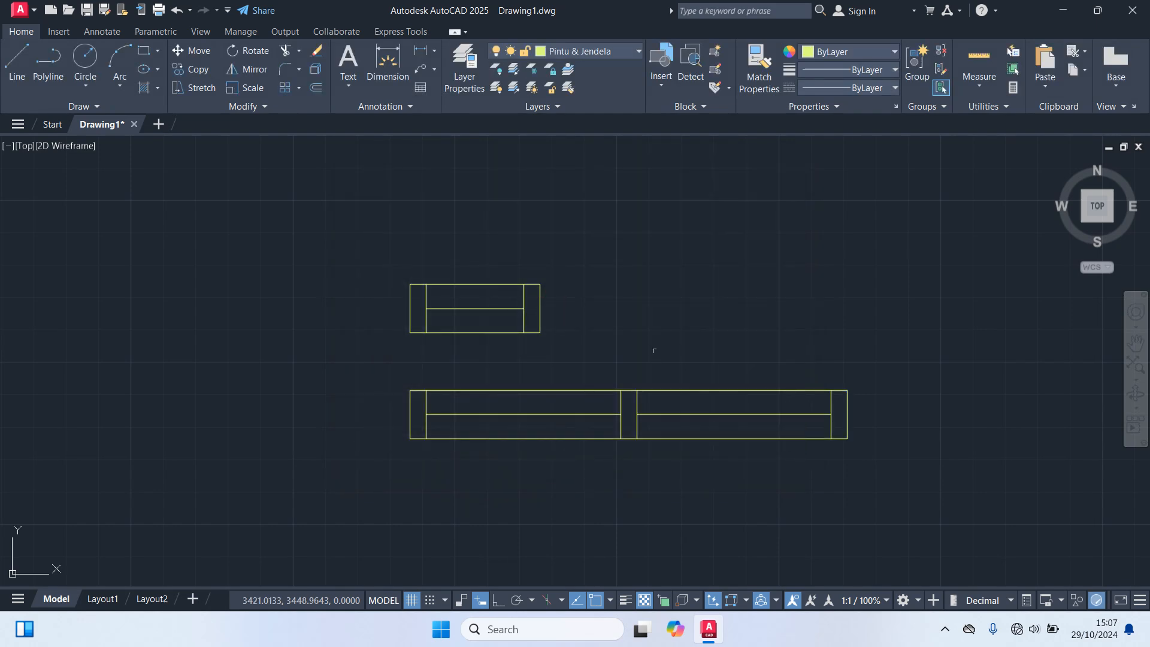
Step: Copy both window blocks about 315 units horizontally to the right from the single window's lower-left corner
scroll(629, 411, "down", 2)
middle_click_drag(629, 411, 385, 382)
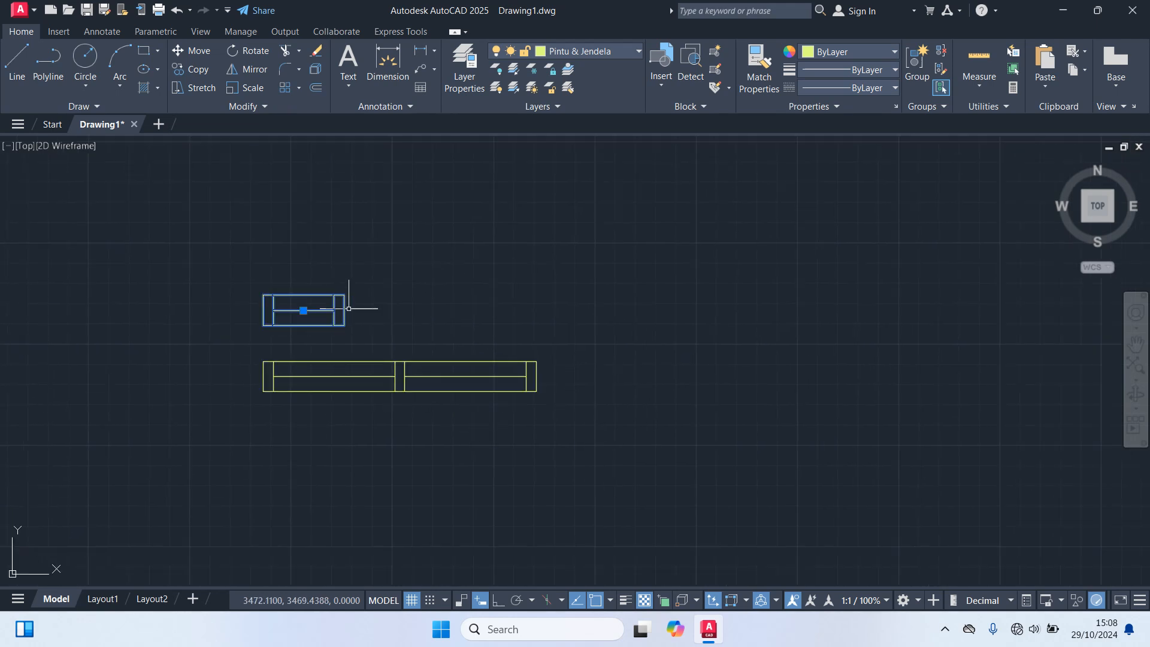
left_click(604, 435)
left_click(192, 251)
type("co")
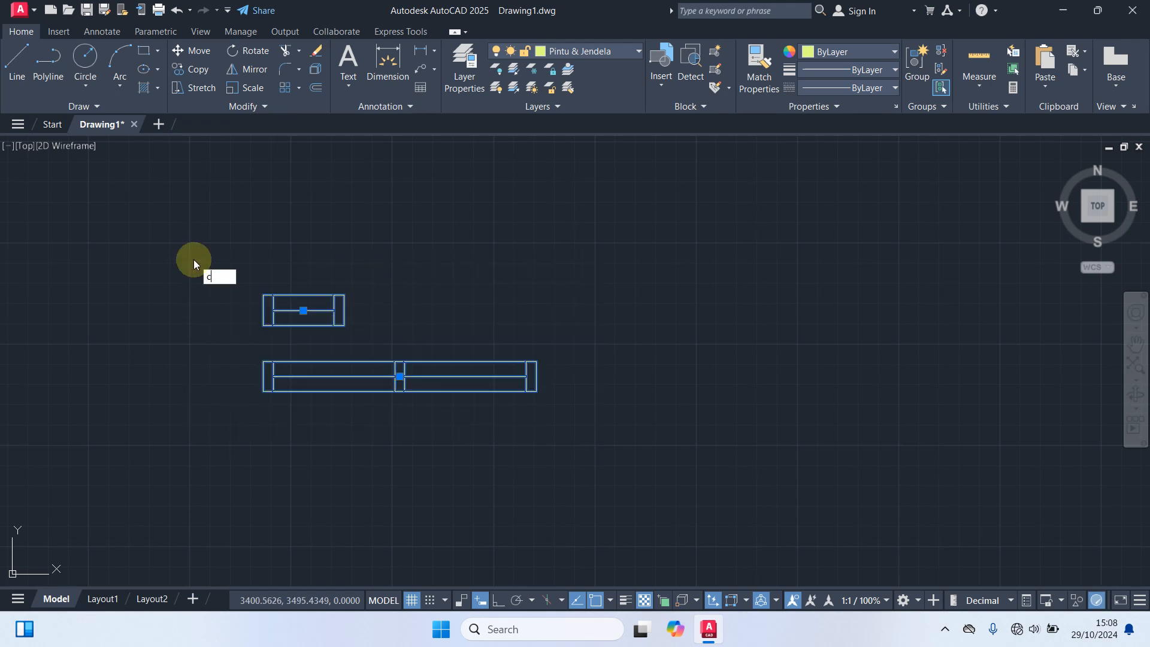
key("Return")
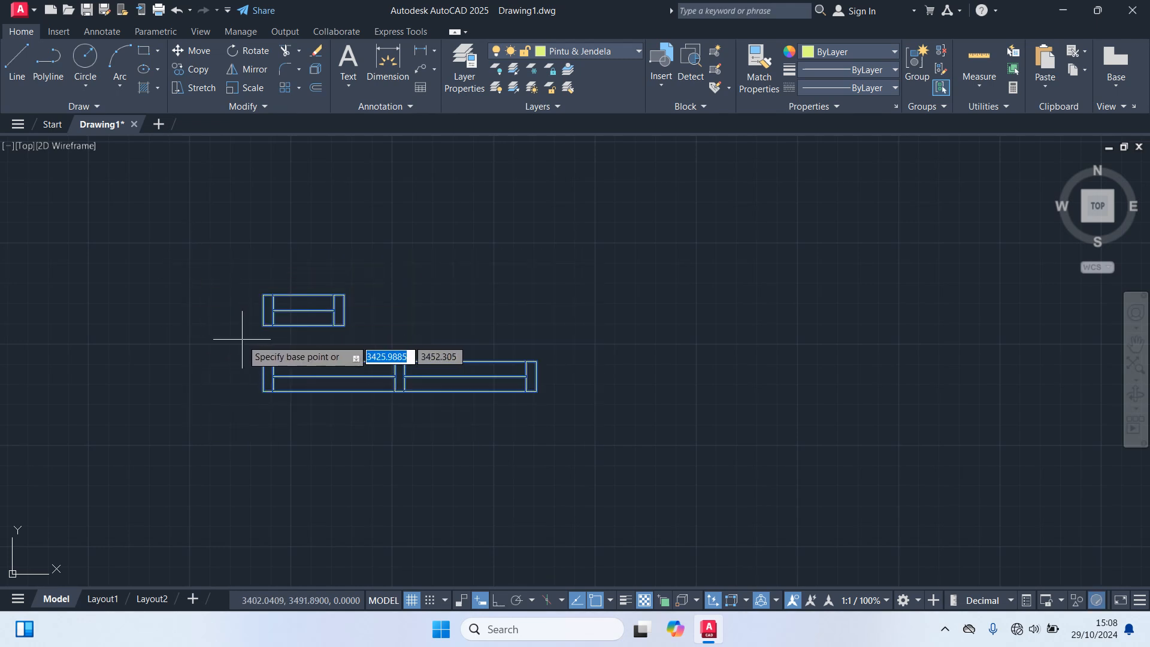
left_click(264, 325)
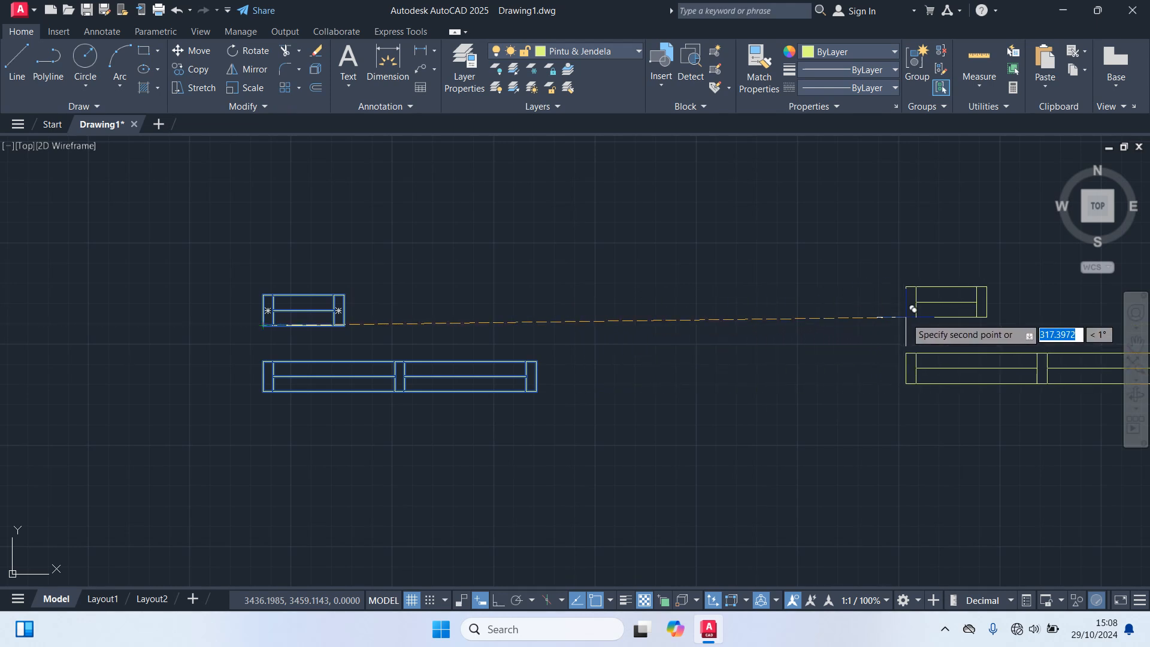
left_click(903, 325)
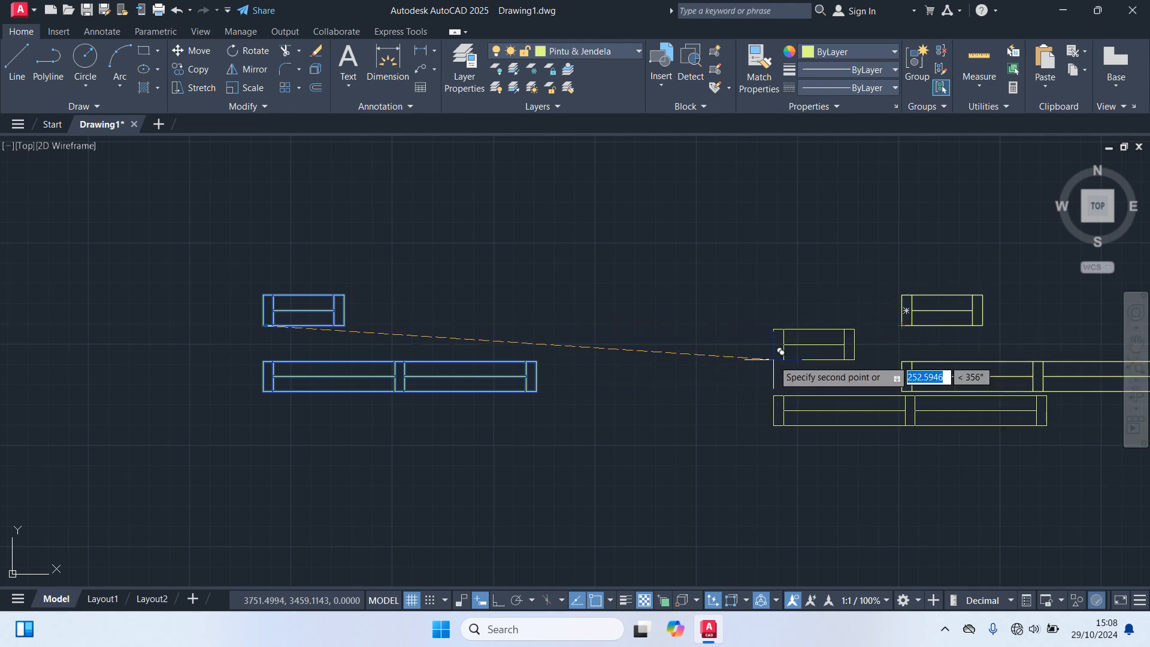
middle_click_drag(781, 352, 465, 359)
key("Escape")
Step: Rotate the two copied window blocks 90 degrees about the lower-left corner of the double window copy
left_click(903, 488)
left_click(480, 209)
type("ro")
key("Return")
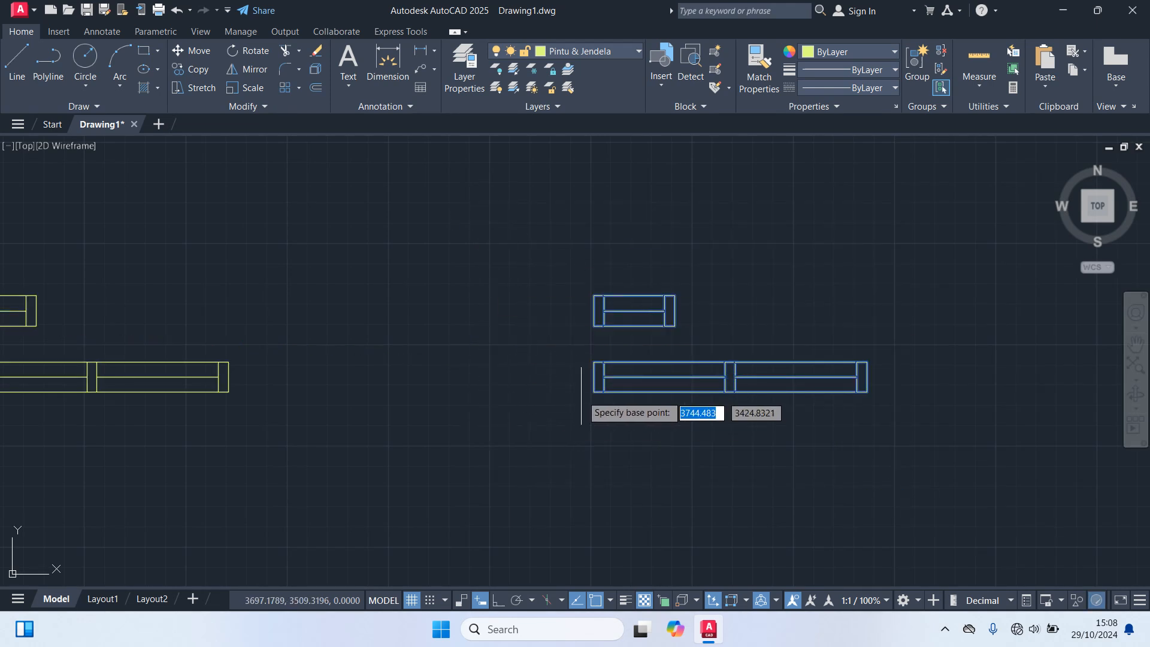
left_click(598, 378)
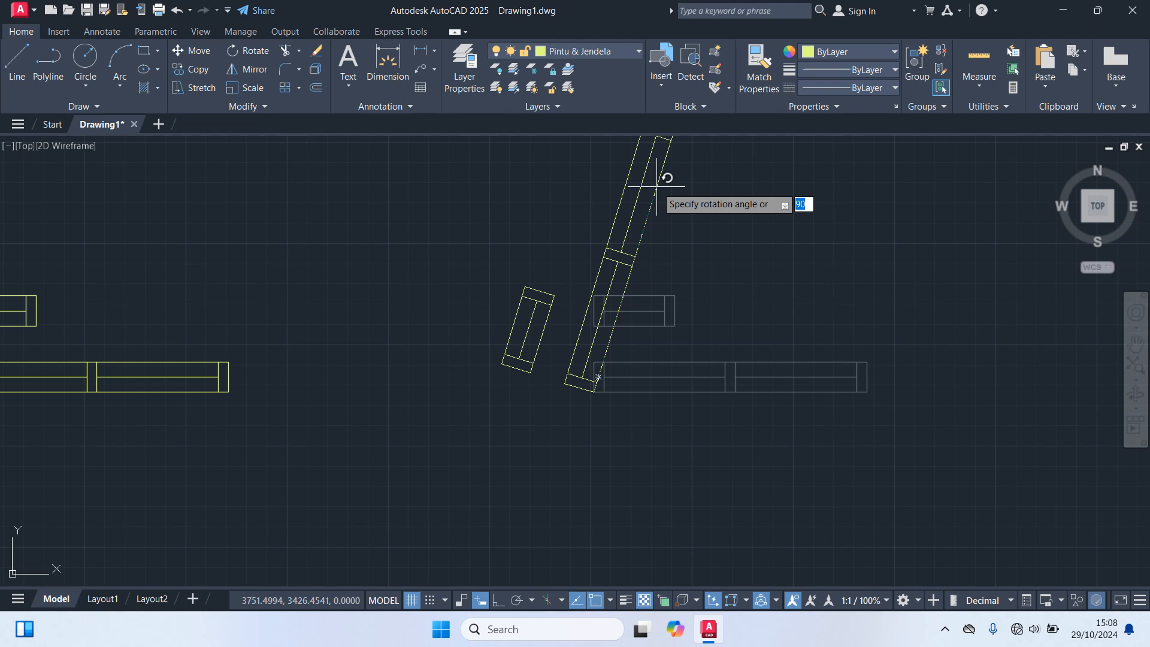
key("Return")
Step: Move the two rotated window blocks left and slightly up, beside the original horizontal window blocks
middle_click_drag(663, 243, 698, 339)
left_click(719, 550)
left_click(364, 326)
type("m")
key("Return")
left_click(844, 439)
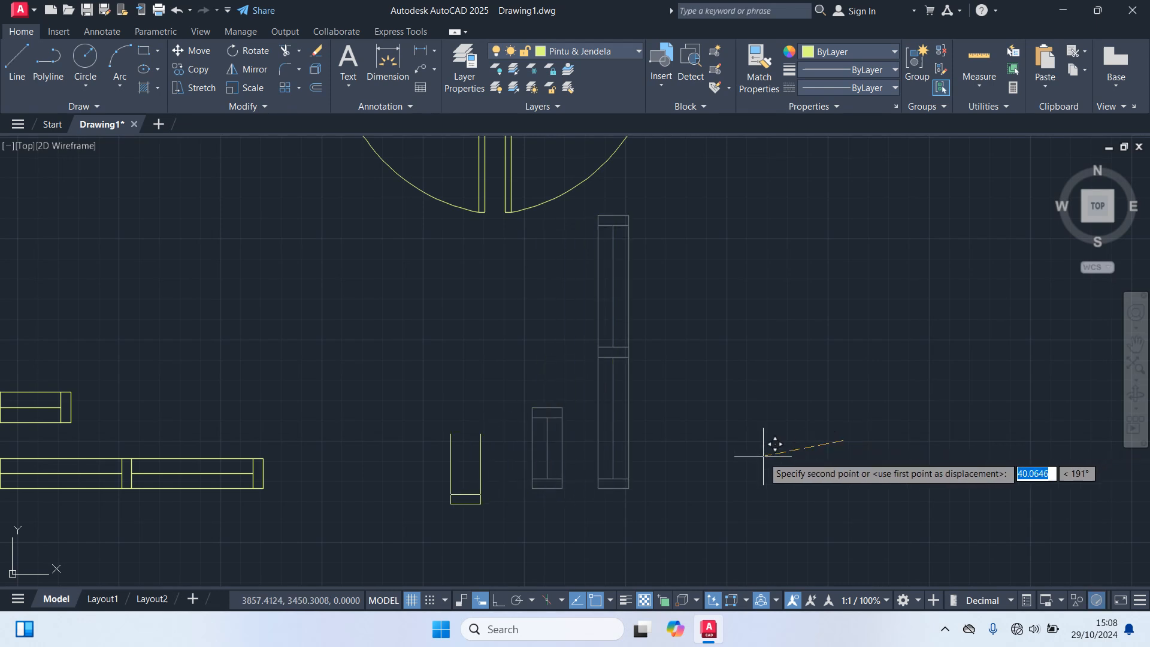
left_click(466, 371)
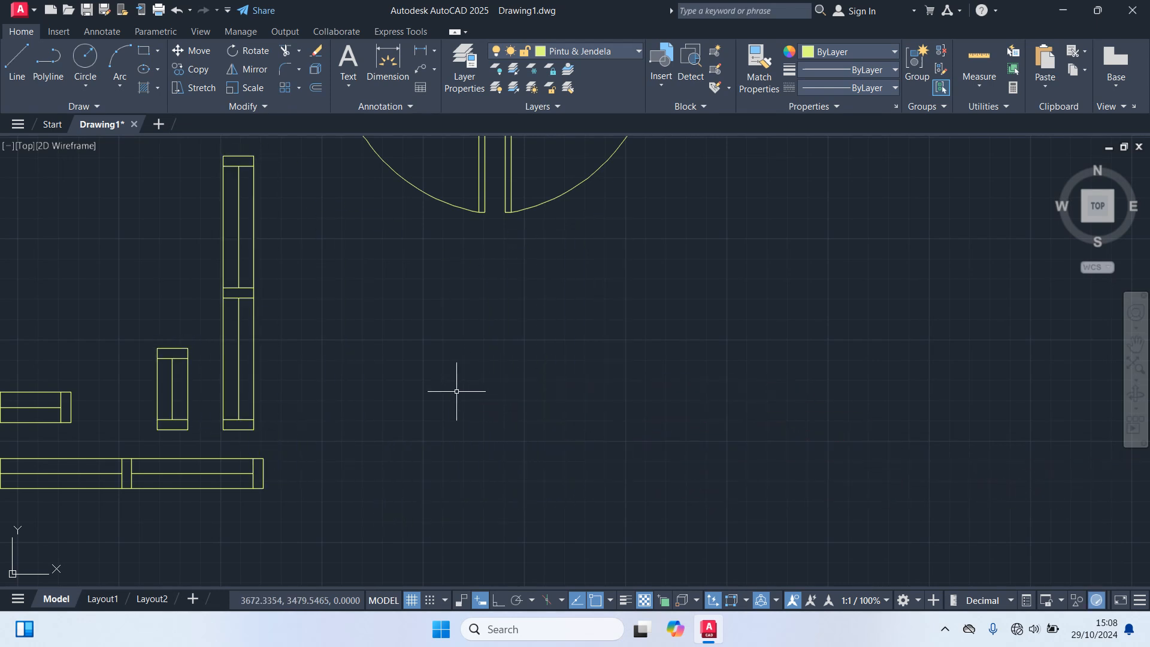
Step: Move the upper group of four single-door blocks down and to the left, beside the rotated group of door blocks
scroll(462, 390, "down", 2)
mouse_move(462, 390)
middle_mouse_down()
mouse_move(505, 424)
mouse_move(541, 400)
middle_mouse_up()
scroll(539, 399, "down", 3)
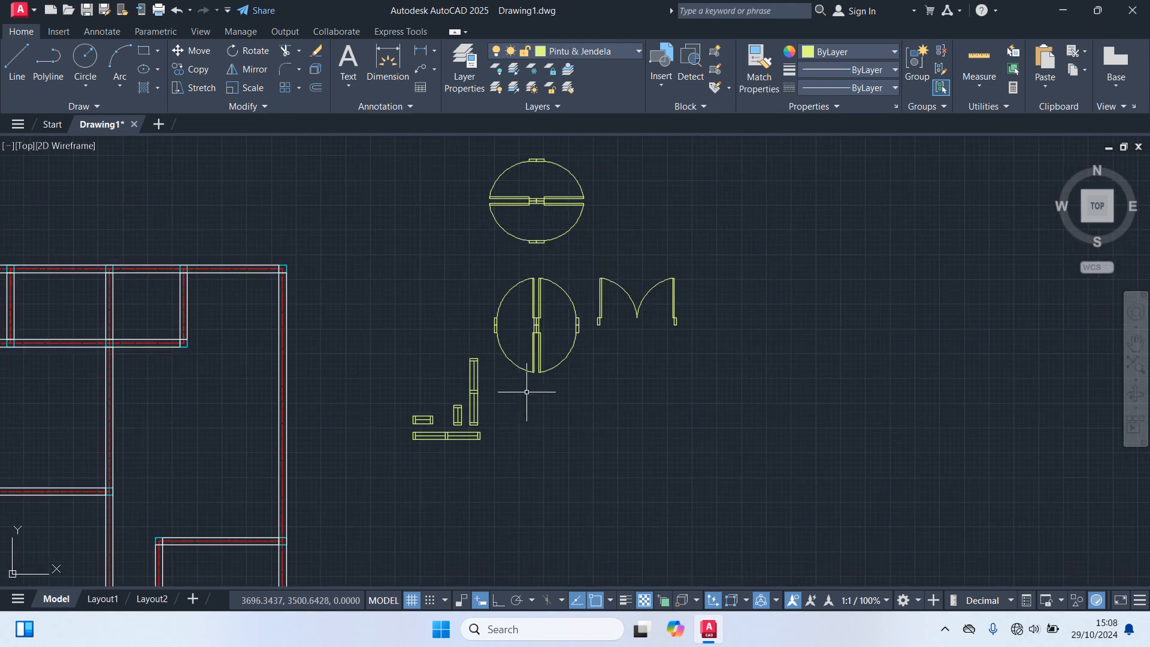
left_click(609, 253)
left_click(444, 153)
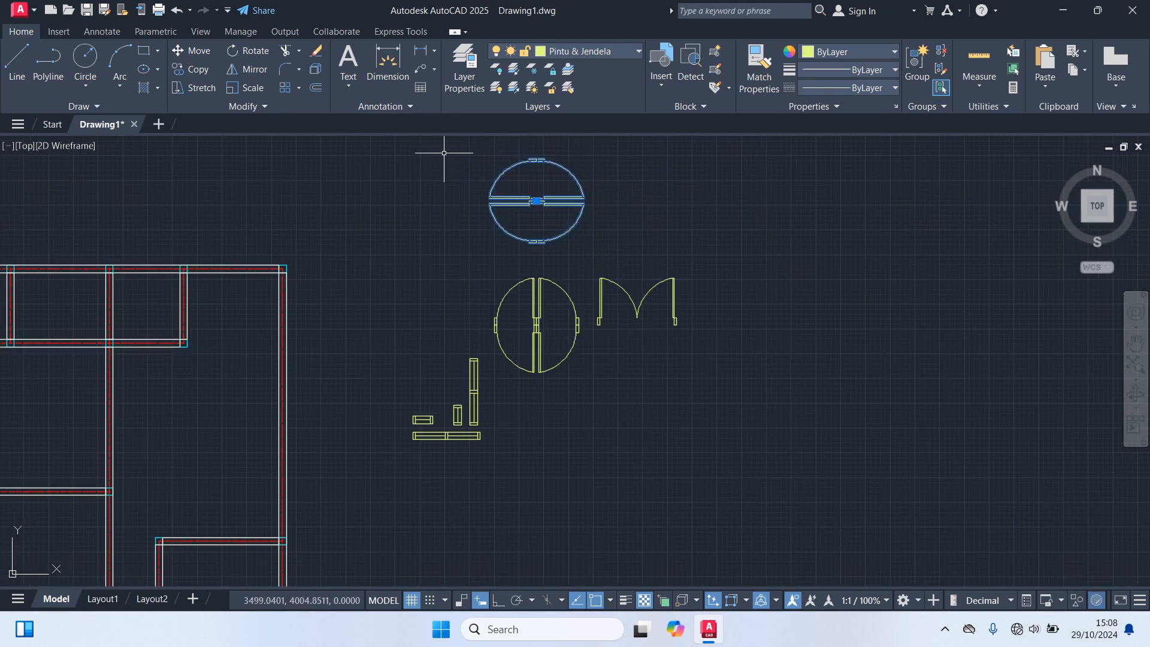
key("Return")
left_click(960, 340)
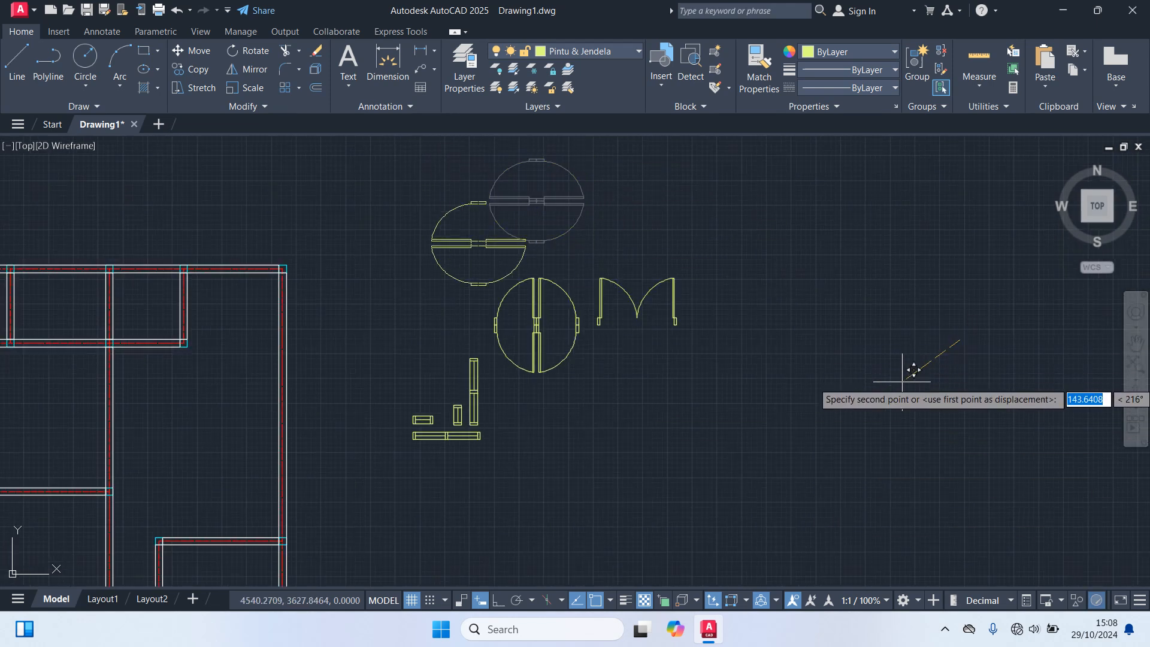
left_click(872, 415)
Step: Copy the double-door block from its base point to the middle of the horizontal wall above the plan's lowest left room
mouse_move(665, 449)
middle_mouse_down()
mouse_move(740, 381)
mouse_move(785, 365)
middle_mouse_up()
middle_click_drag(652, 402, 816, 210)
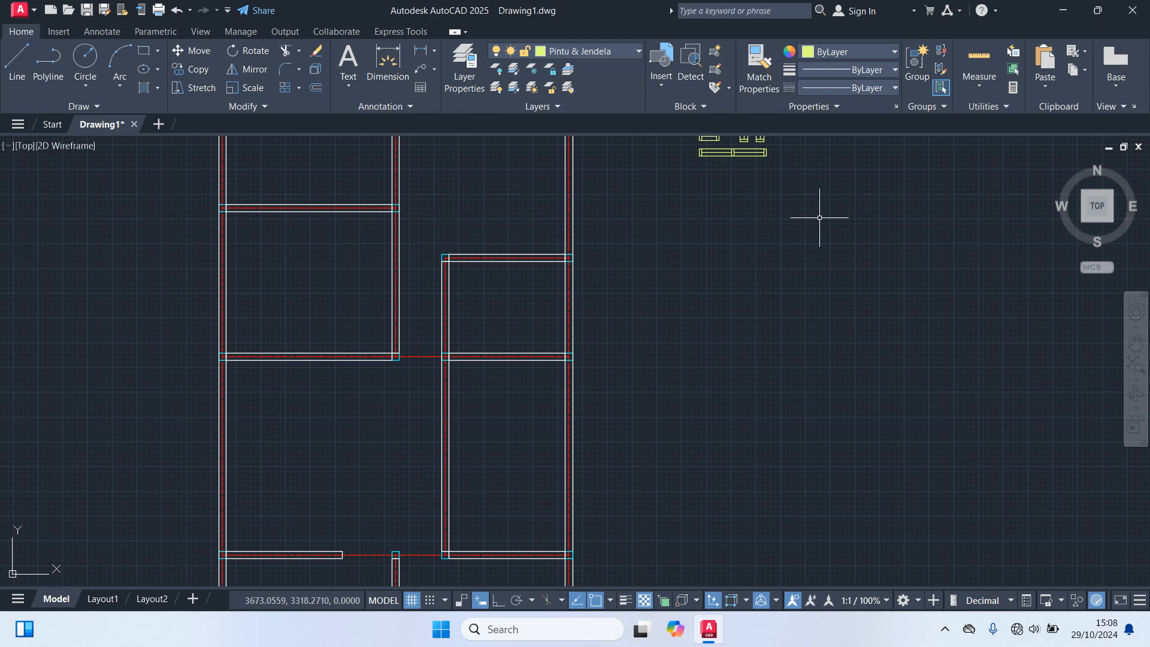
mouse_move(820, 218)
middle_mouse_down()
mouse_move(778, 249)
mouse_move(580, 329)
mouse_move(574, 358)
middle_mouse_up()
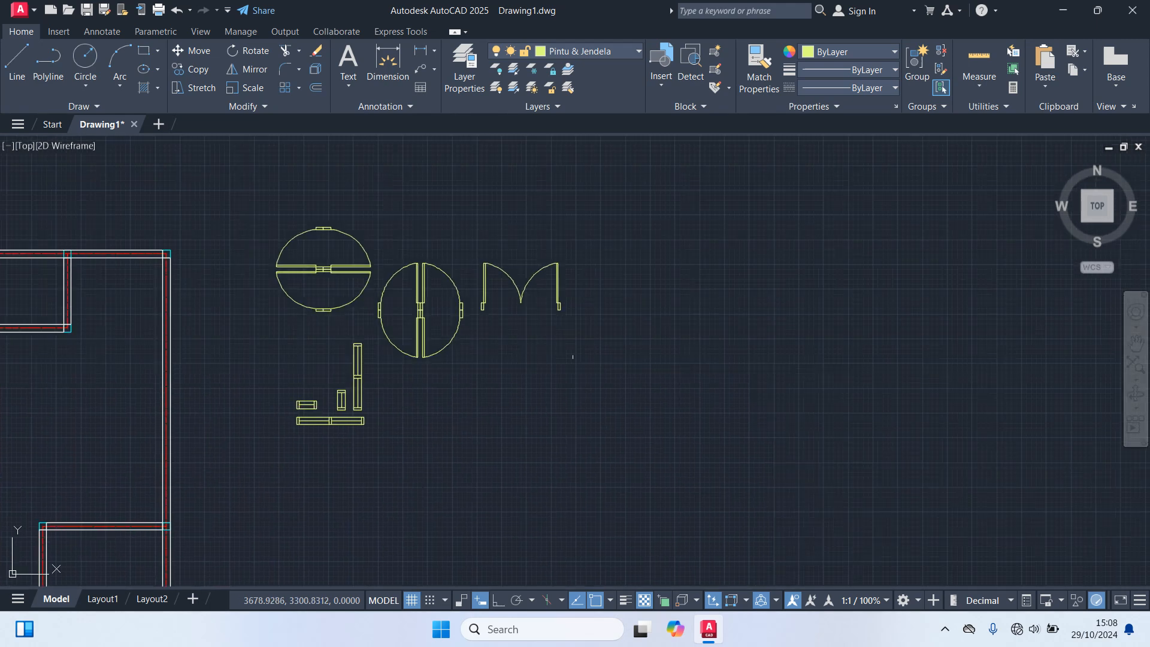
left_click(536, 297)
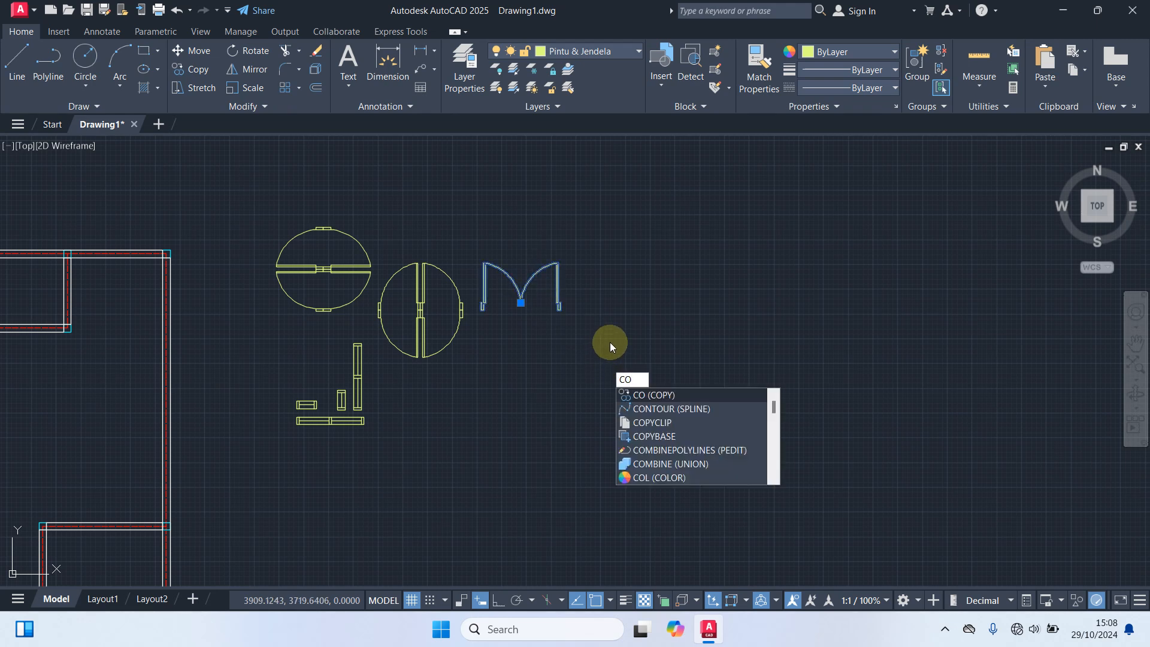
key("Return")
left_click(521, 303)
scroll(577, 454, "down", 4)
middle_click_drag(577, 454, 801, 172)
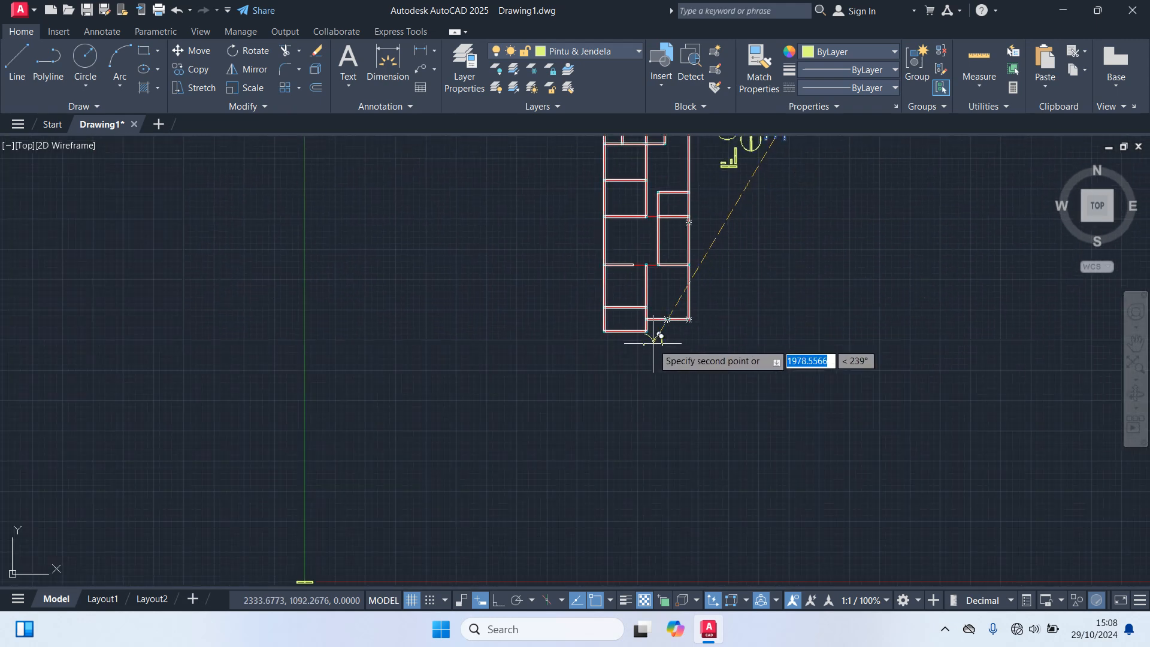
scroll(633, 303, "up", 6)
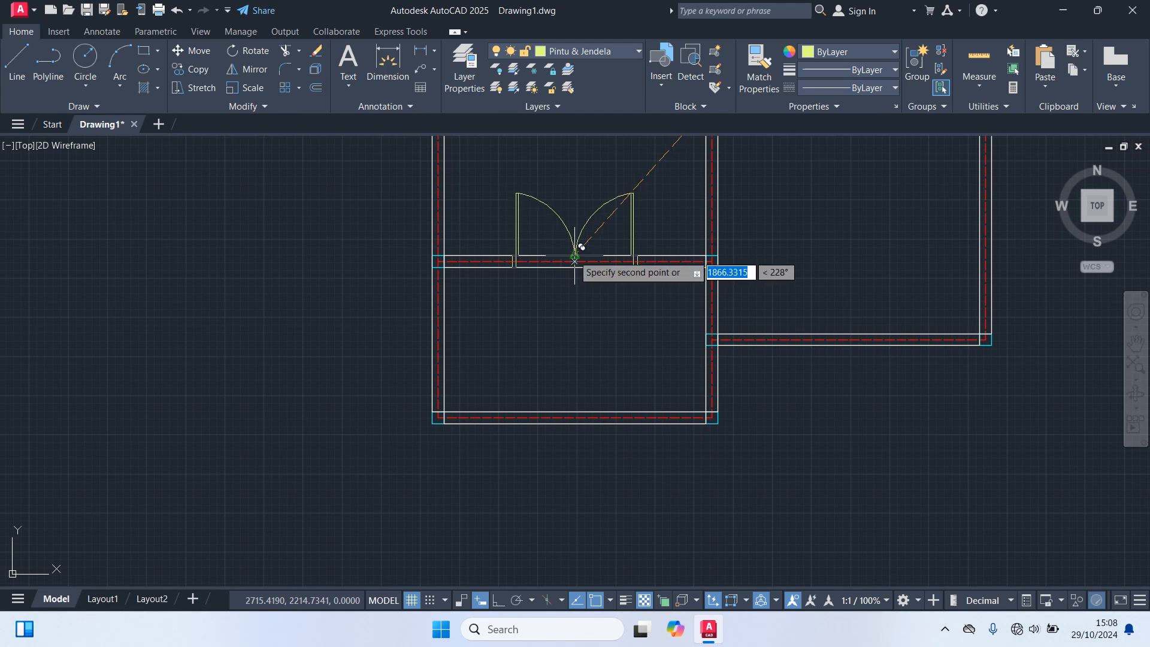
key("Escape")
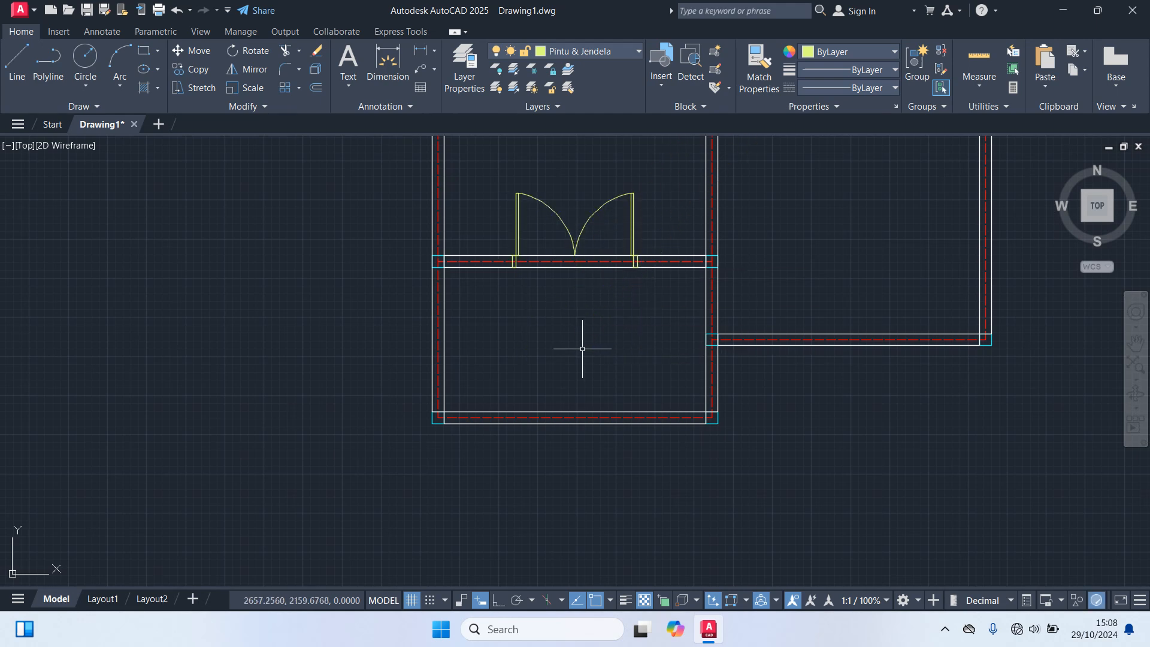
Step: Select the lower-right single-door block in the upper door group
scroll(583, 349, "down", 4)
mouse_move(822, 207)
middle_mouse_down()
mouse_move(693, 352)
mouse_move(610, 486)
middle_mouse_up()
middle_click_drag(723, 251, 720, 283)
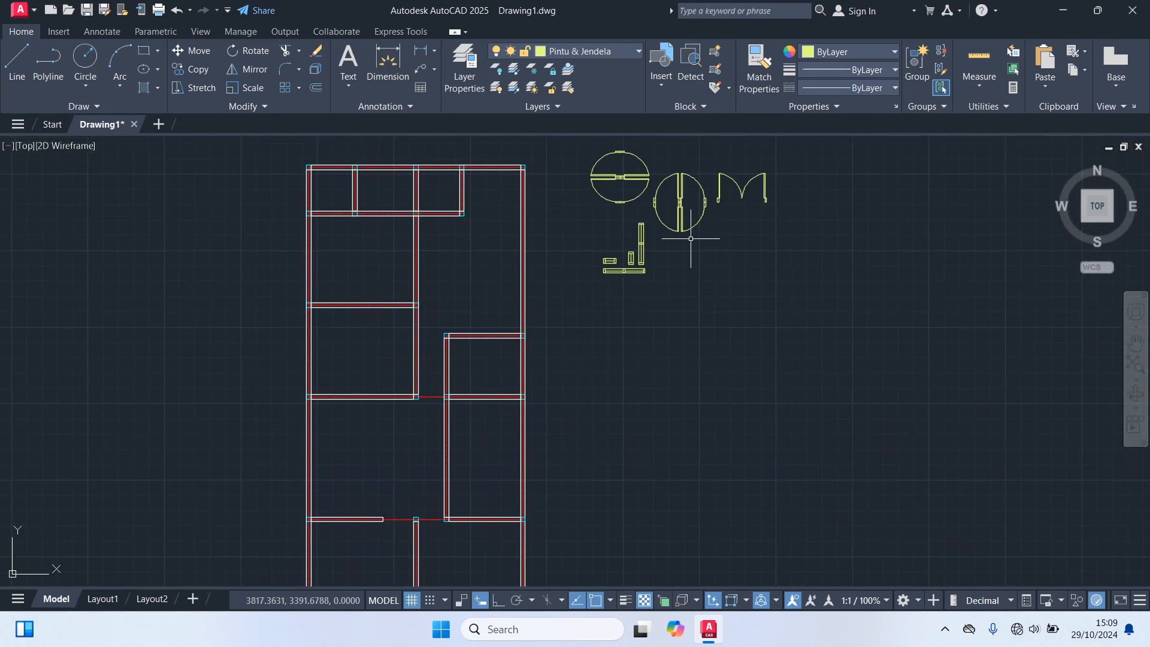
left_click(651, 195)
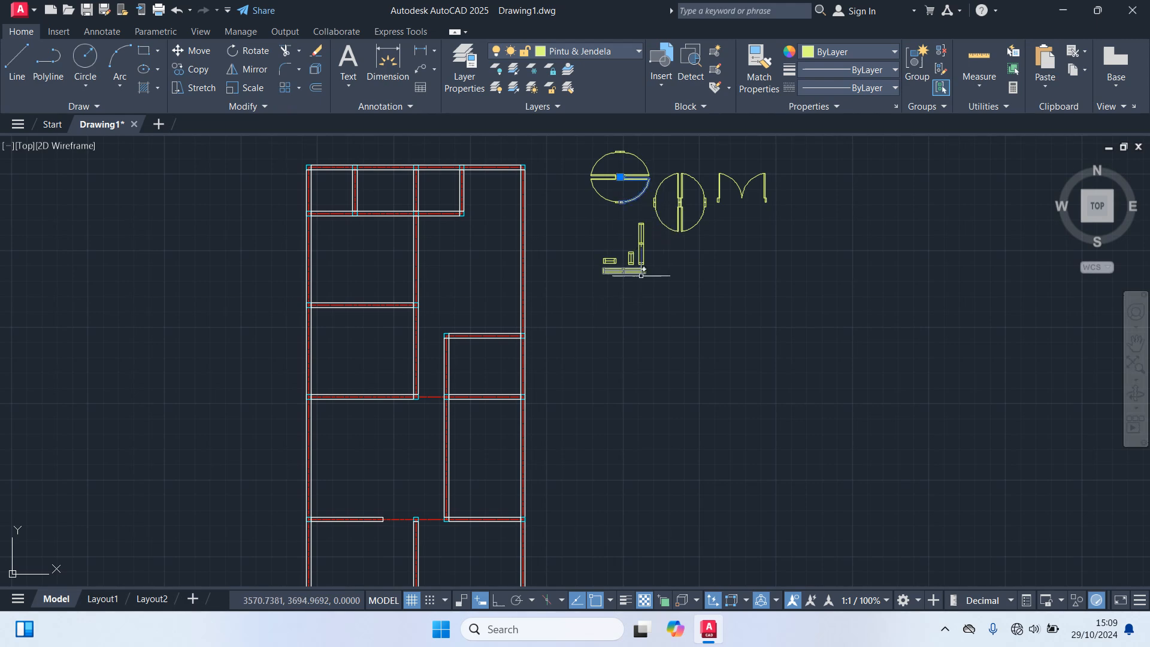
Step: Copy the lower-right door of the horizontal door set into the left wall of the lower-right room, directly below its top wall
scroll(655, 257, "up", 6)
type("co")
key("Return")
scroll(543, 276, "up", 2)
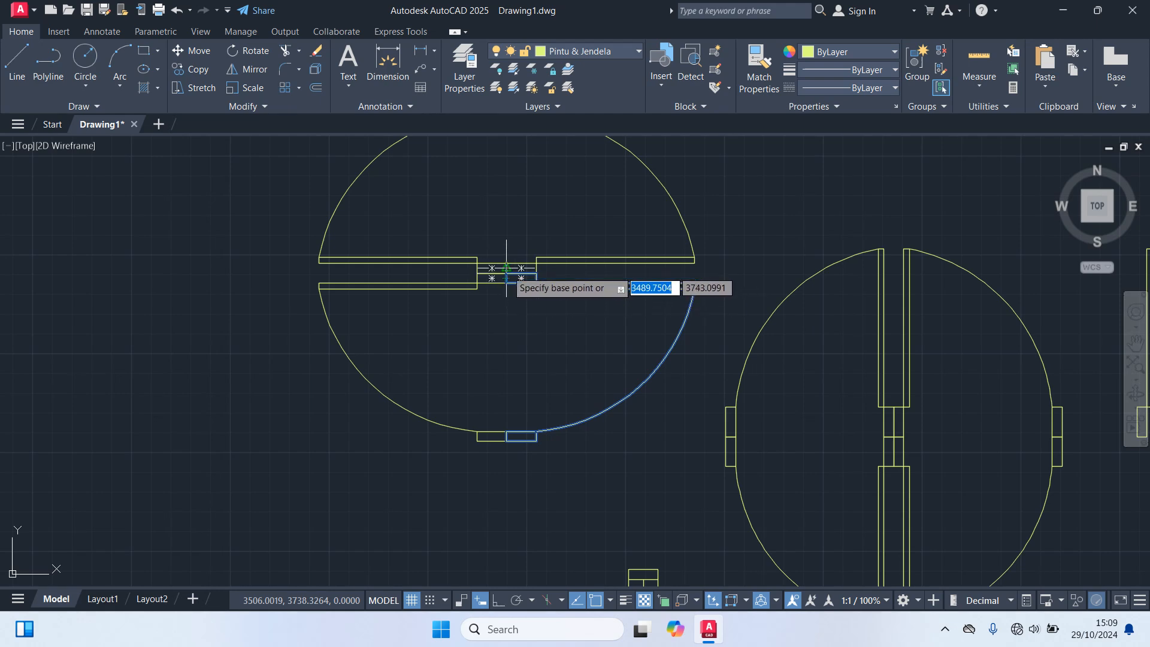
scroll(575, 399, "down", 10)
middle_click_drag(575, 405, 619, 299)
middle_click_drag(575, 393, 593, 341)
scroll(552, 350, "up", 6)
scroll(536, 337, "up", 2)
scroll(479, 308, "up", 5)
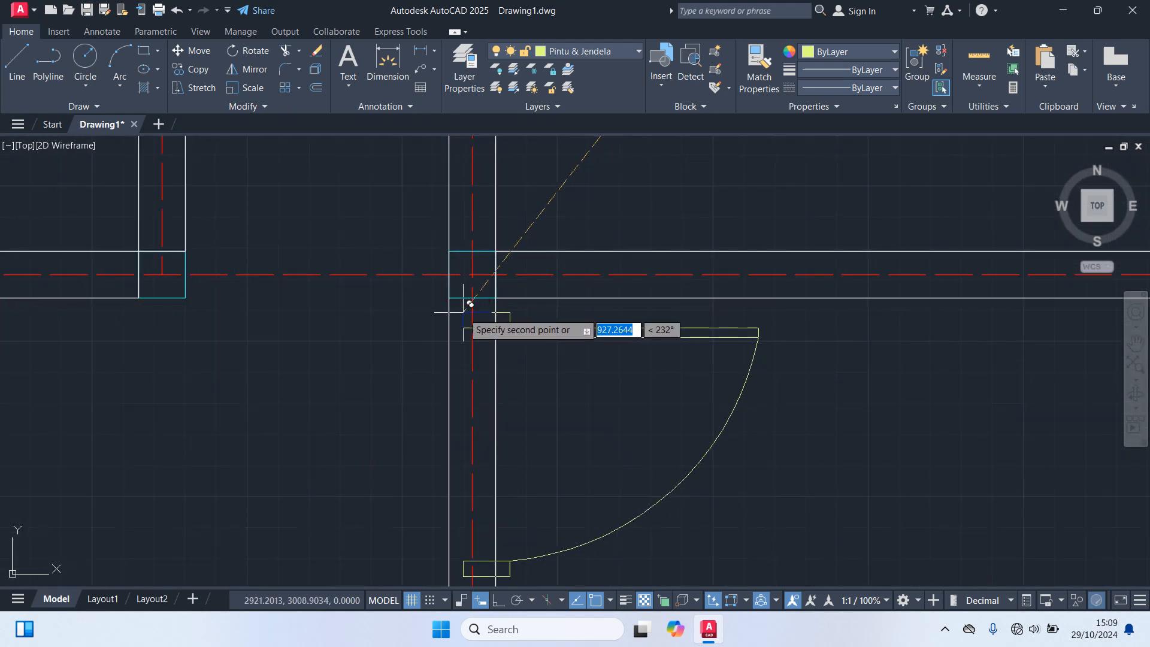
left_click(449, 298)
scroll(656, 366, "down", 8)
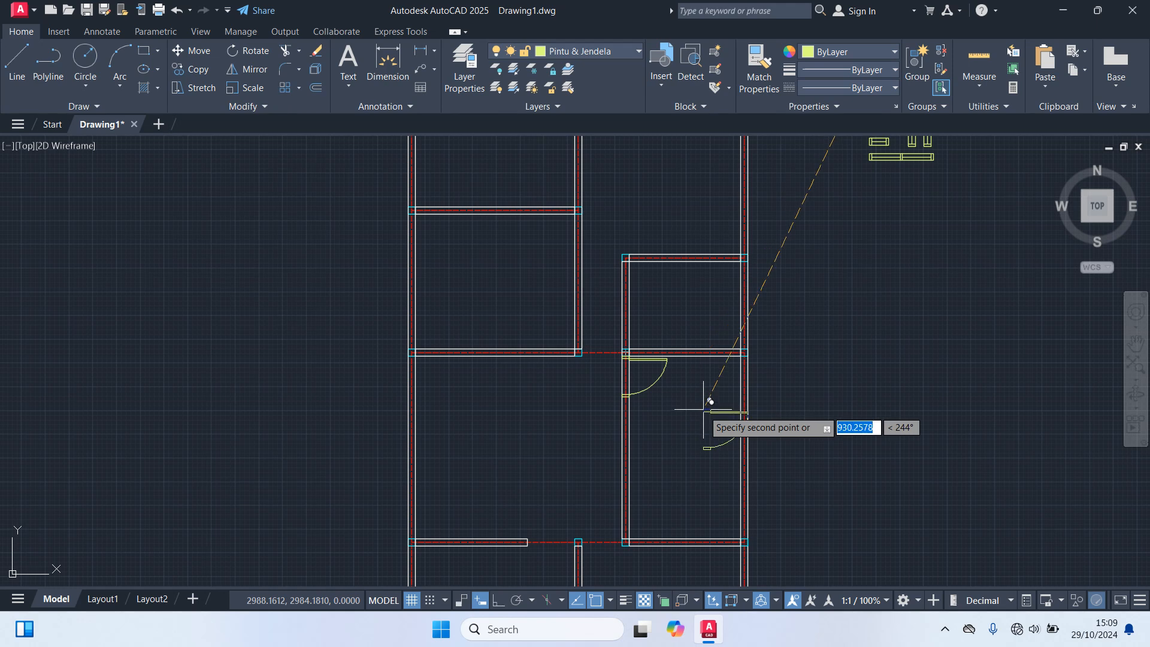
middle_click_drag(705, 404, 683, 352)
key("Escape")
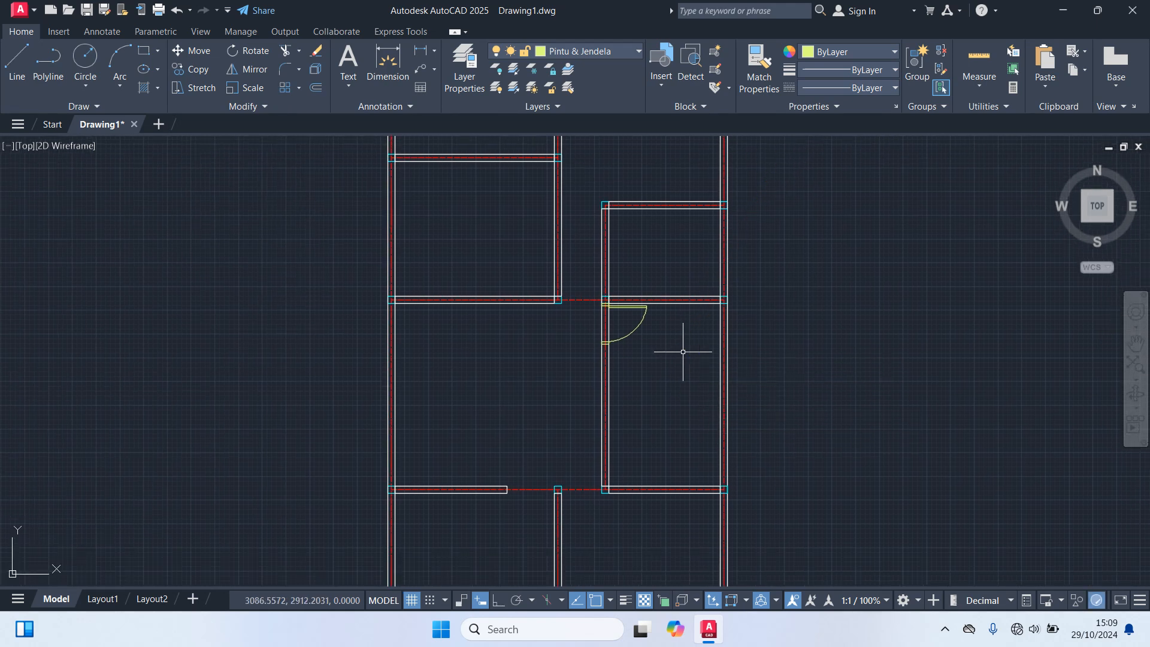
Step: Copy the upper-left door of the vertical door set into the bottom wall of the middle-left room, next to its right wall
scroll(683, 352, "down", 2)
middle_click_drag(750, 295, 678, 439)
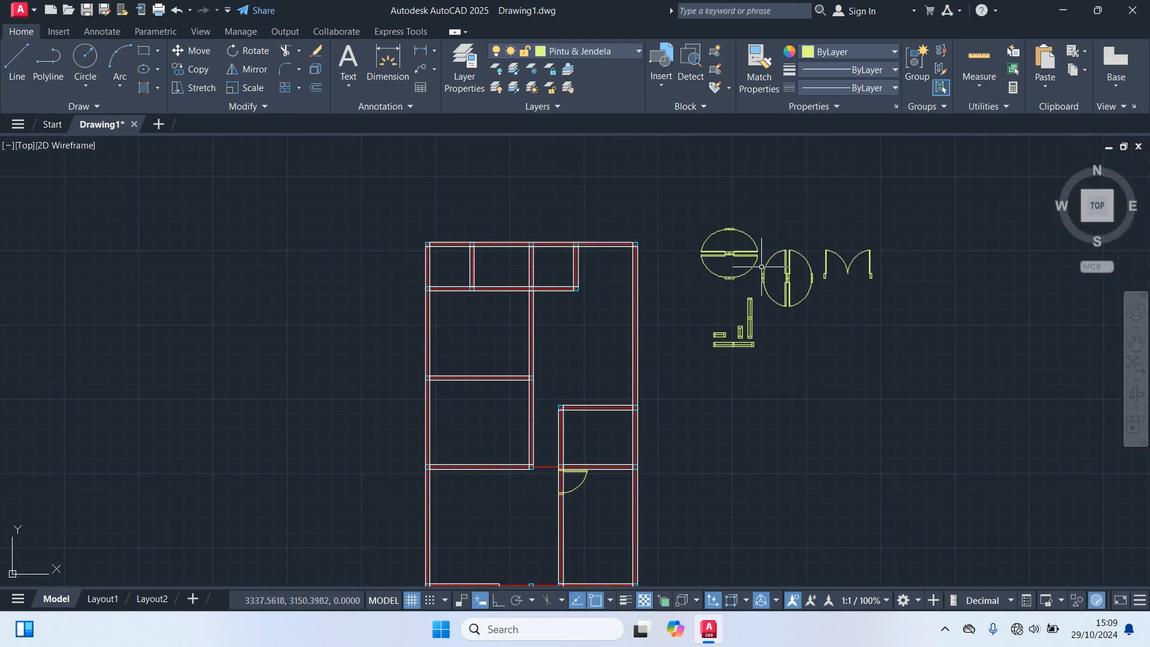
scroll(717, 271, "up", 4)
type("co")
key("Return")
scroll(876, 280, "up", 6)
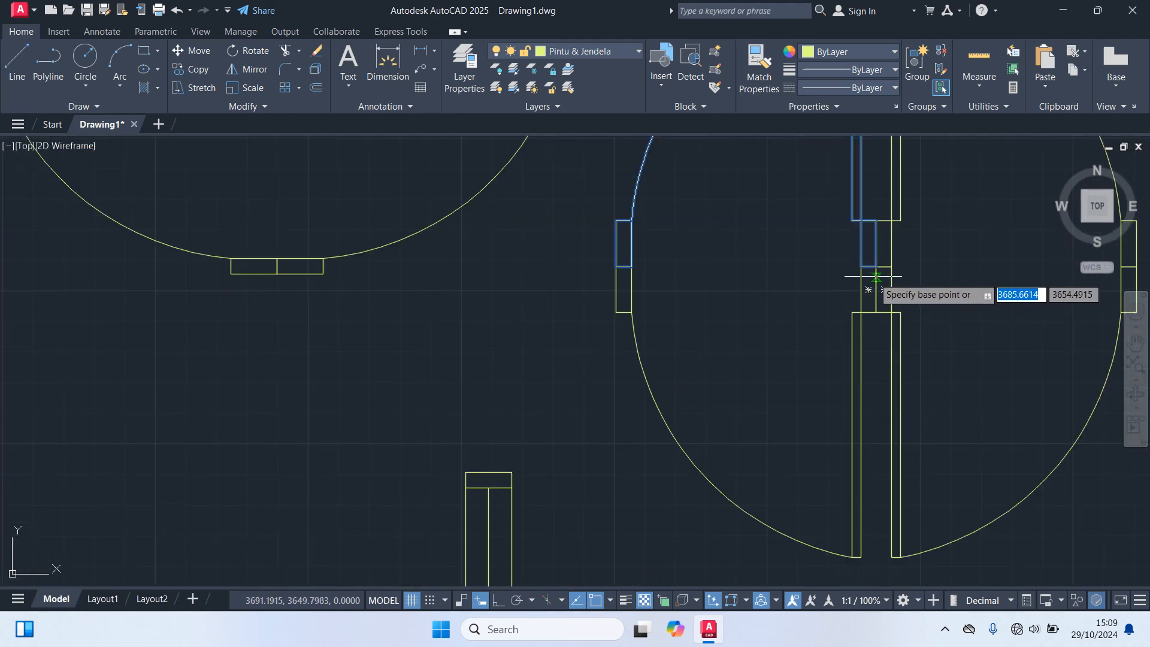
scroll(800, 386, "down", 8)
middle_click_drag(754, 419, 744, 358)
left_click(776, 337)
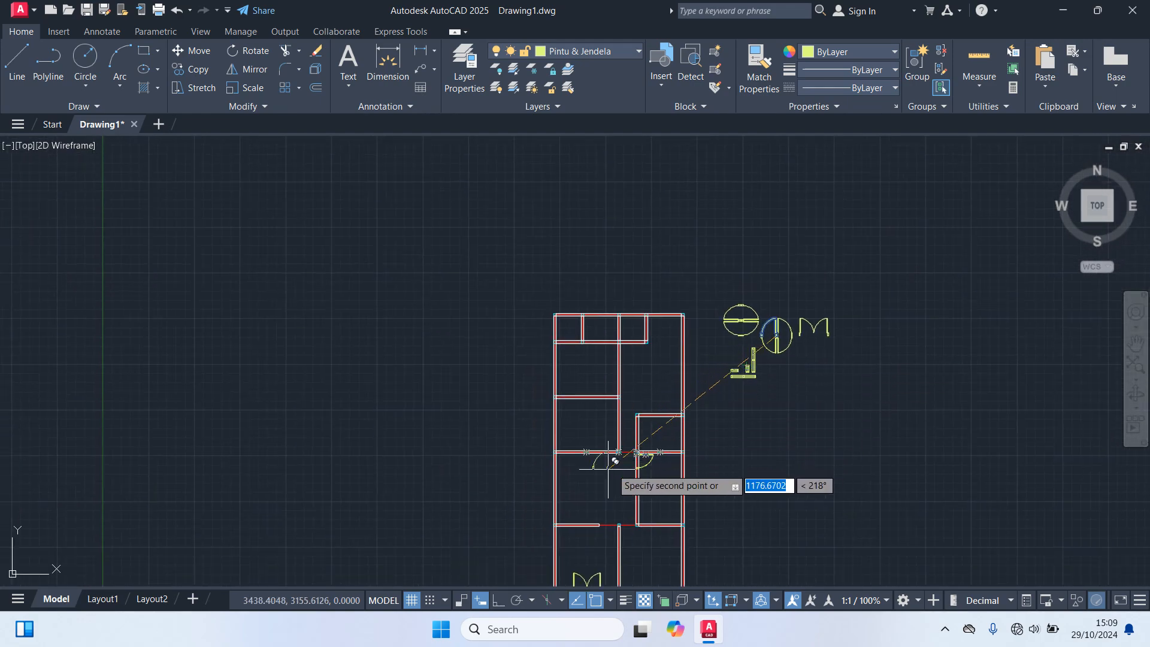
scroll(620, 461, "up", 8)
scroll(730, 383, "down", 8)
middle_click_drag(654, 467, 600, 466)
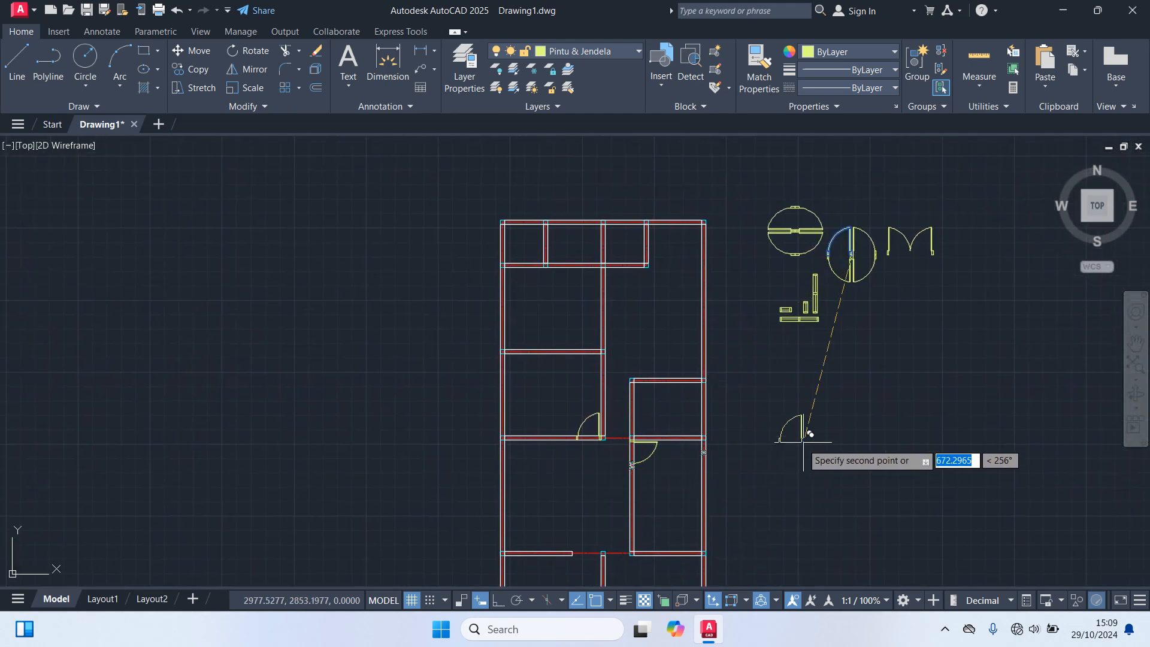
key("Escape")
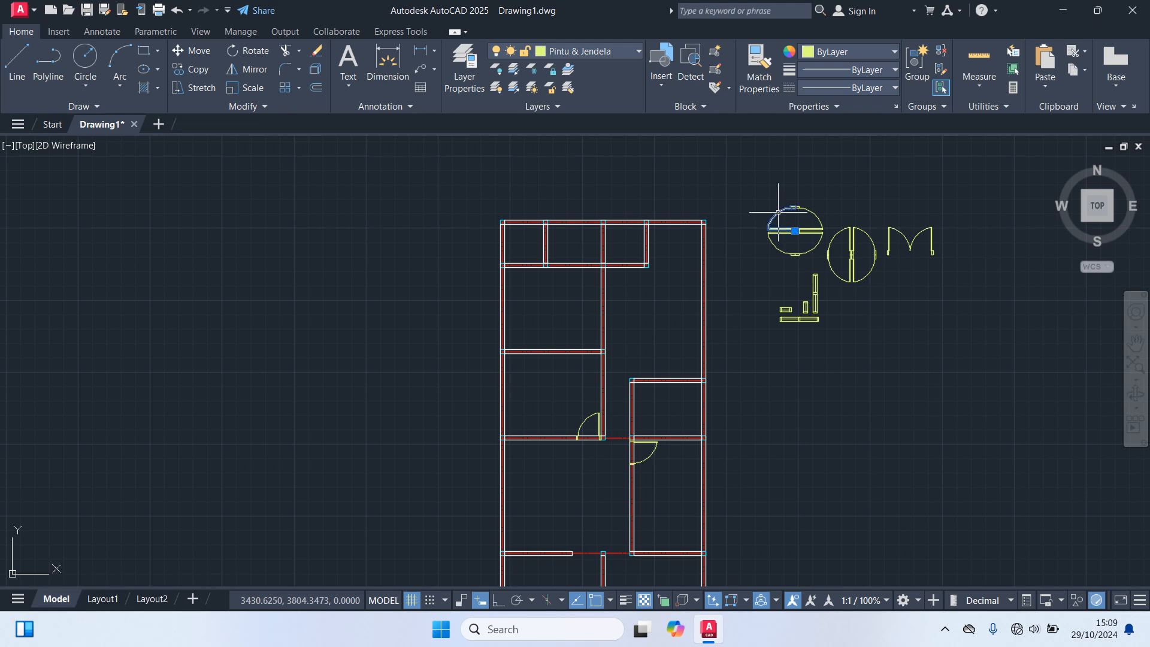
Step: Copy the upper-left door of the horizontal door set into the right wall of the upper-left room, directly above its bottom wall
scroll(778, 212, "up", 4)
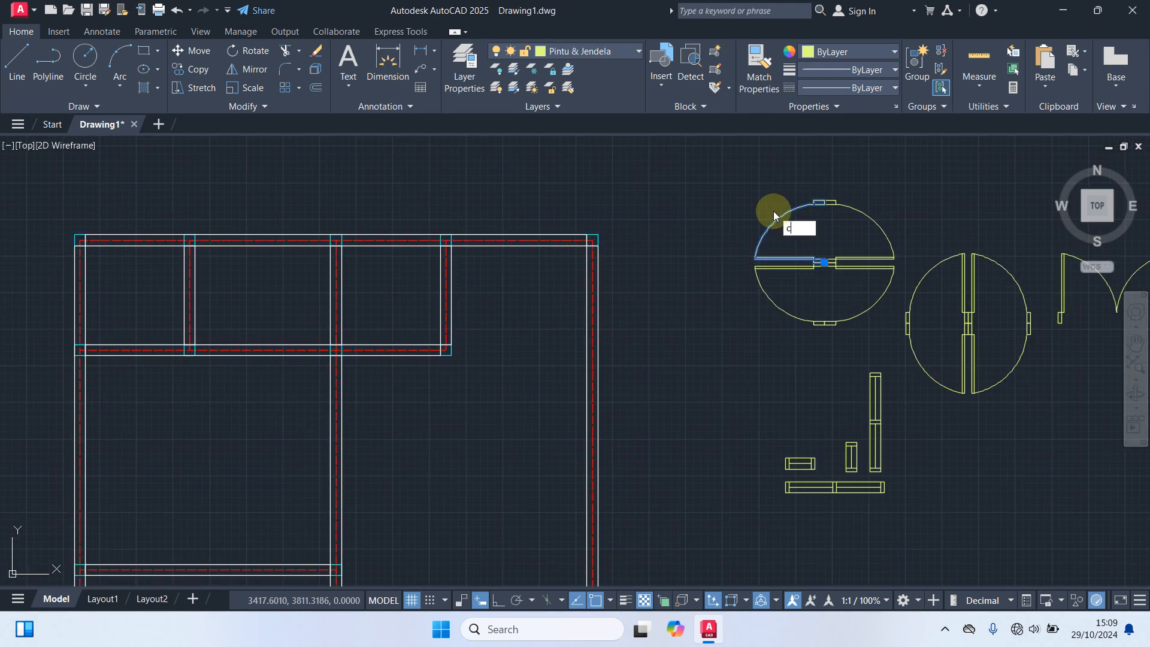
key("Return")
scroll(816, 264, "up", 5)
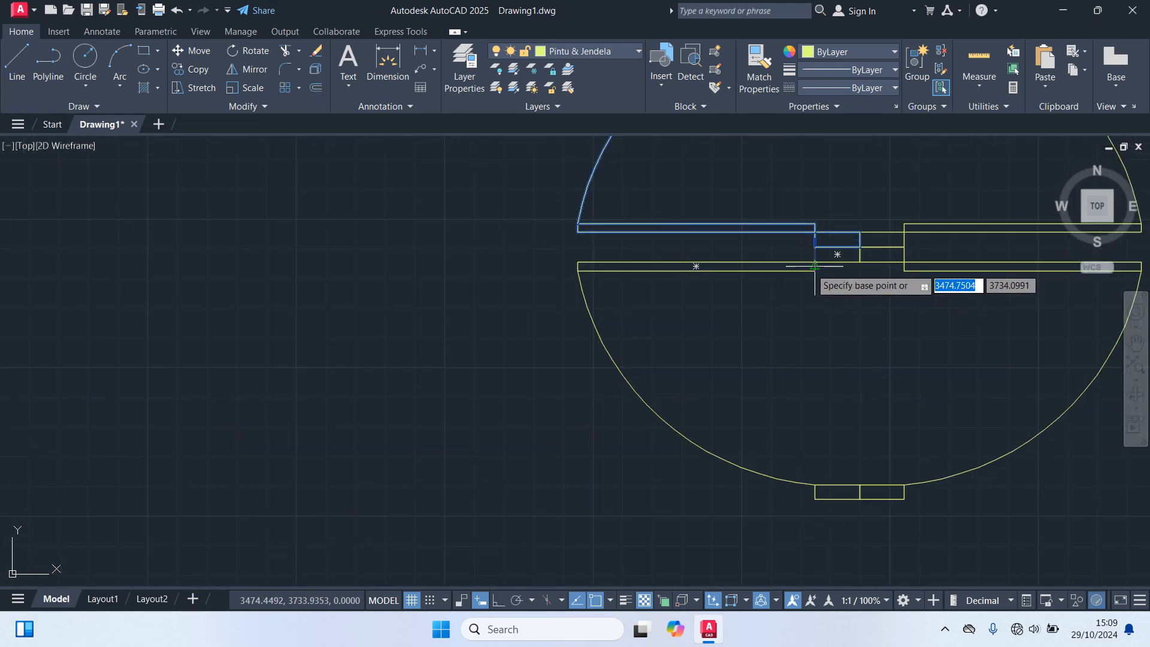
left_click(861, 247)
scroll(671, 359, "down", 8)
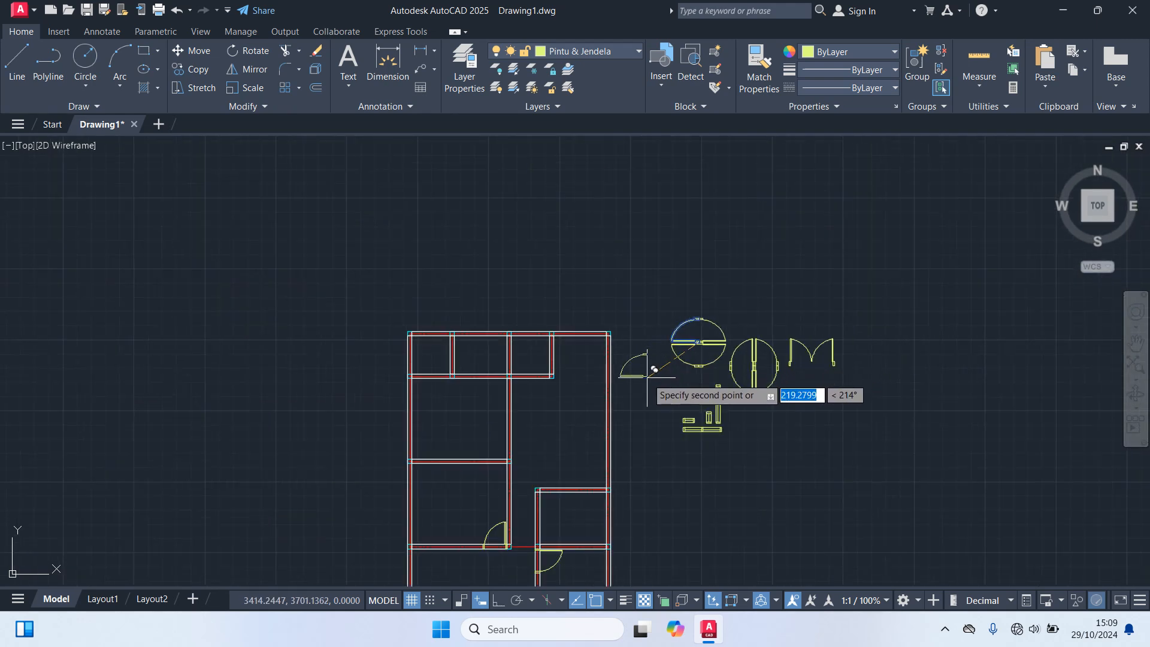
scroll(515, 461, "up", 8)
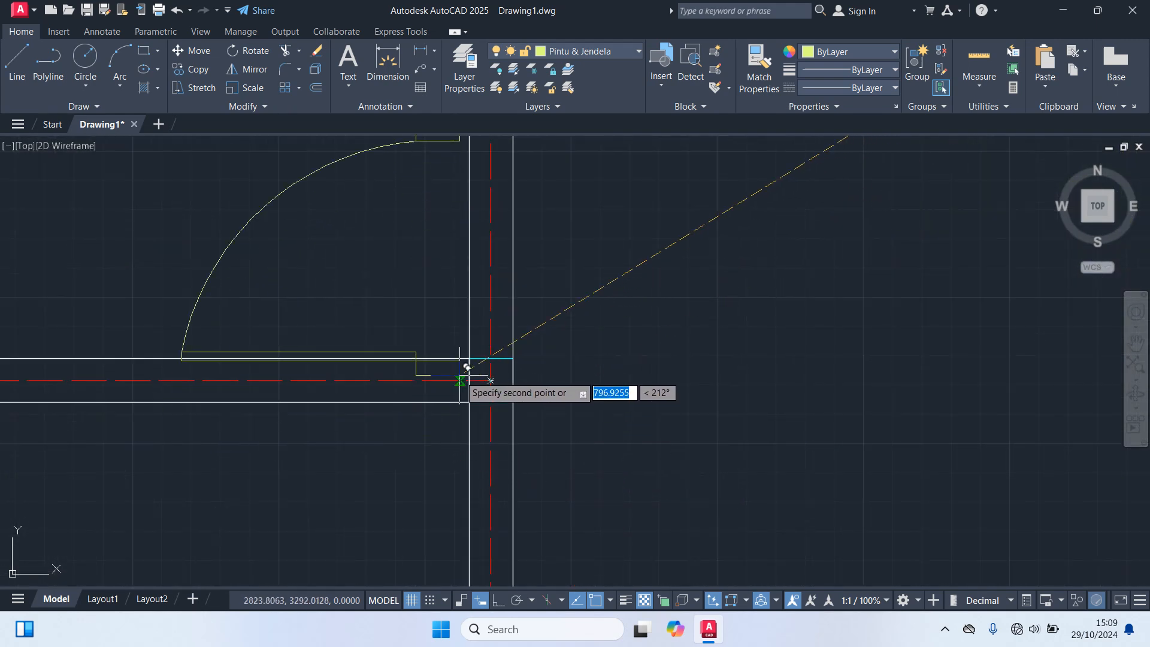
scroll(539, 354, "down", 6)
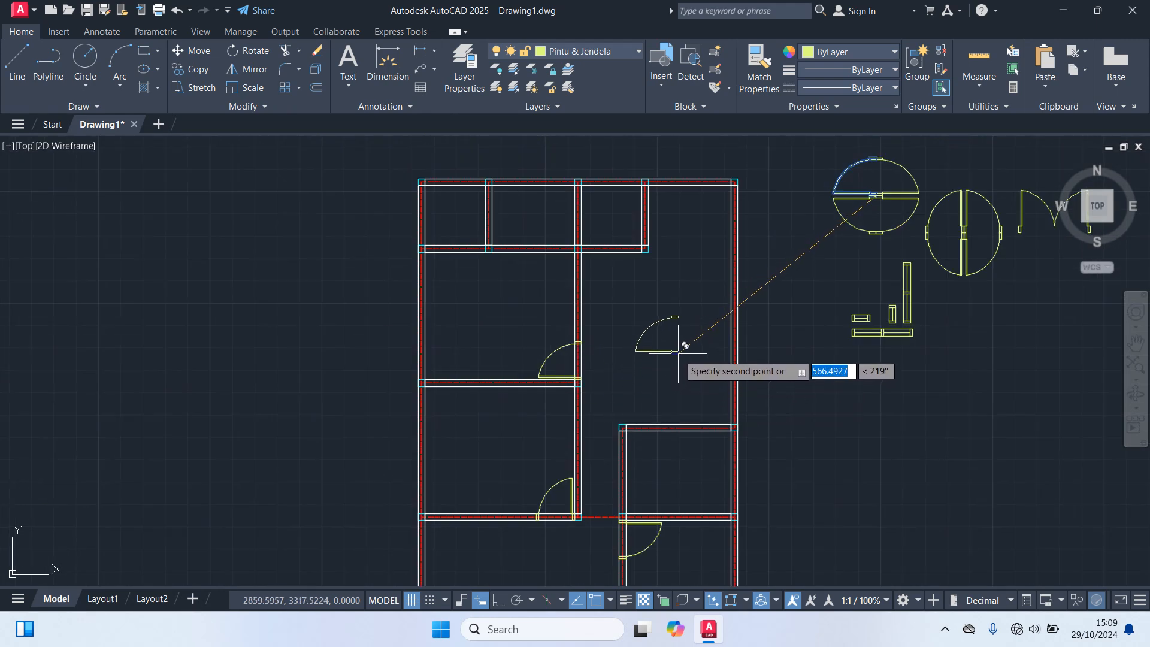
key("Escape")
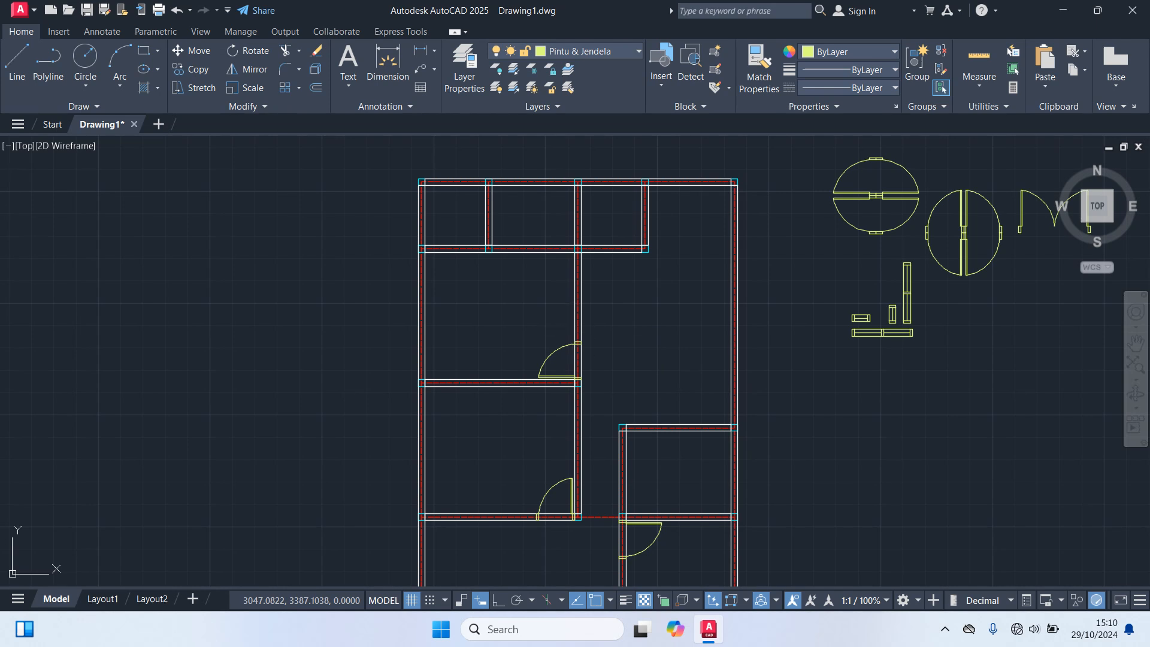
Step: Copy the upper-left room's door 300 units straight up into the right wall of the small middle room in the top row
scroll(565, 355, "up", 2)
left_click(543, 356)
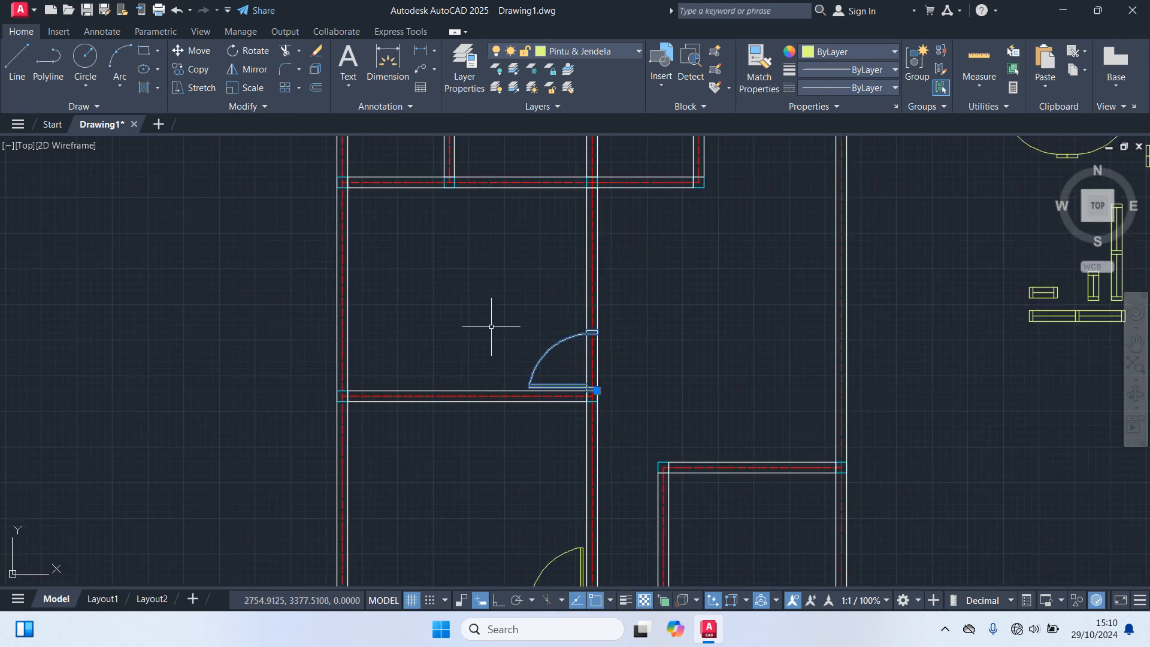
type("co")
key("Return")
scroll(594, 428, "up", 3)
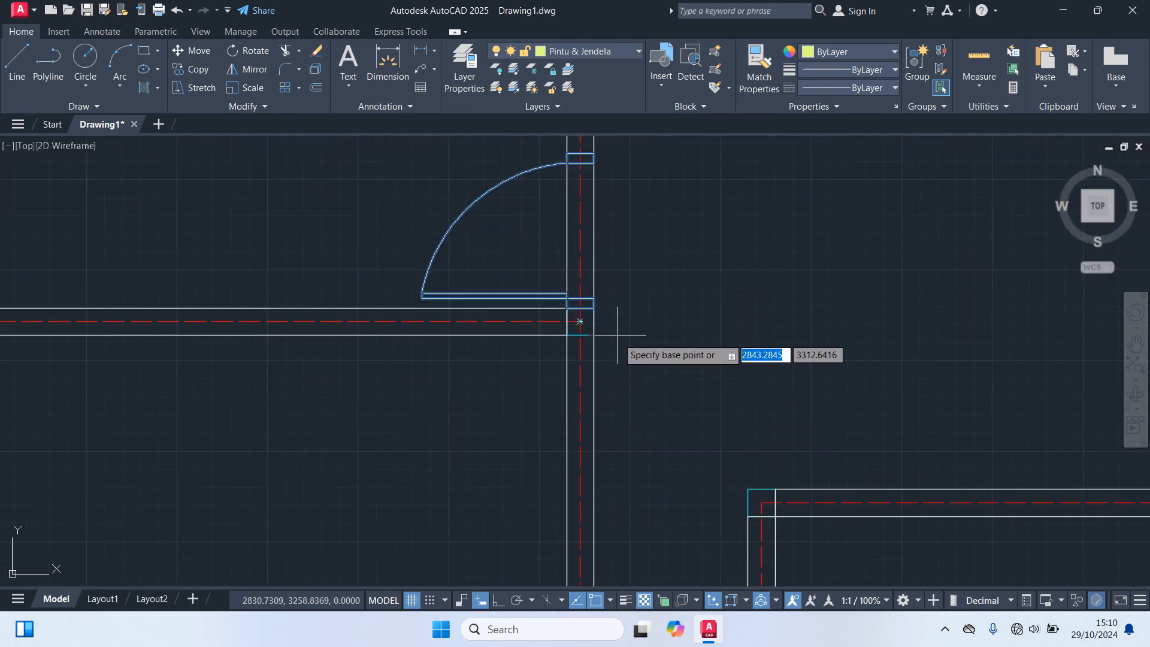
left_click(594, 307)
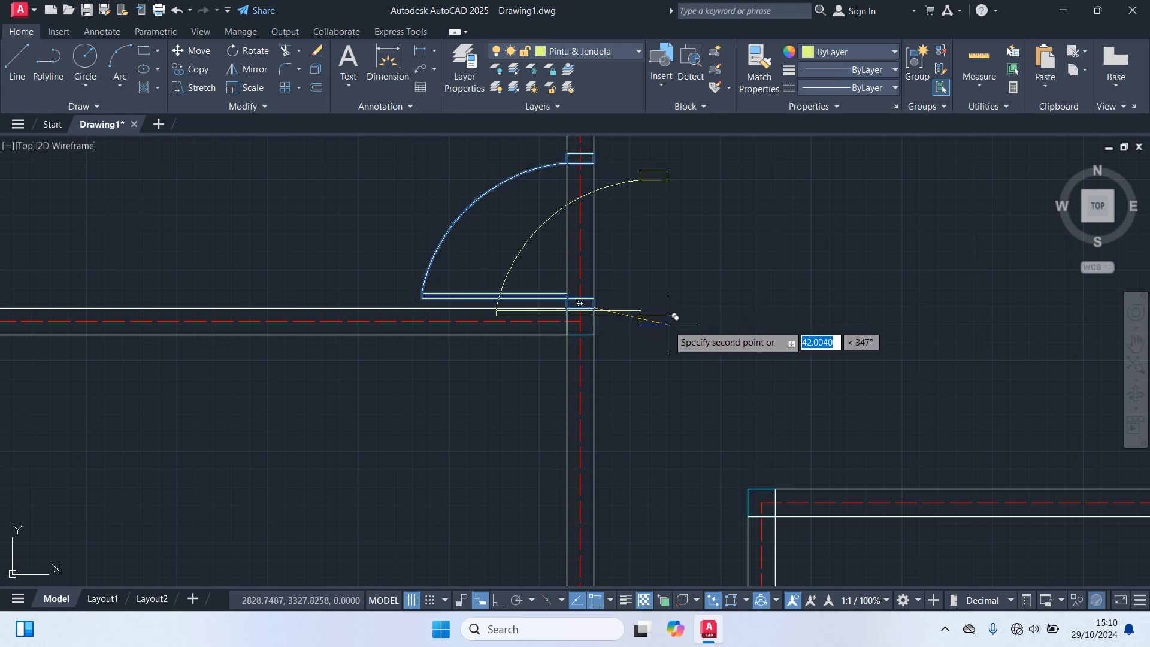
scroll(747, 313, "down", 5)
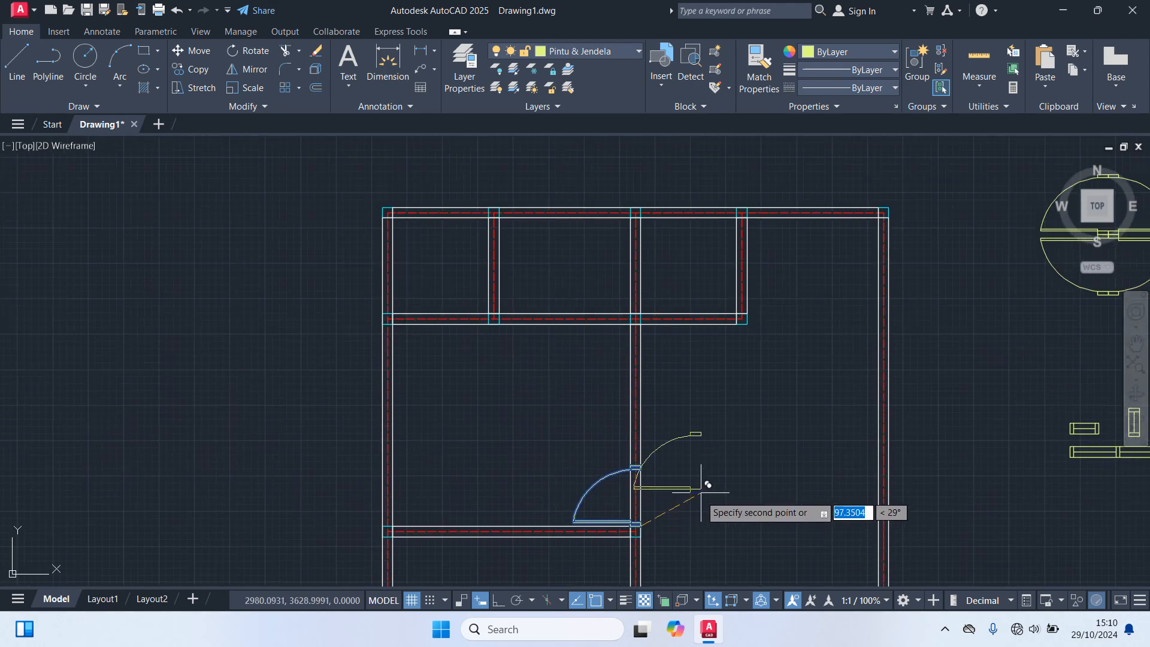
scroll(651, 369, "up", 7)
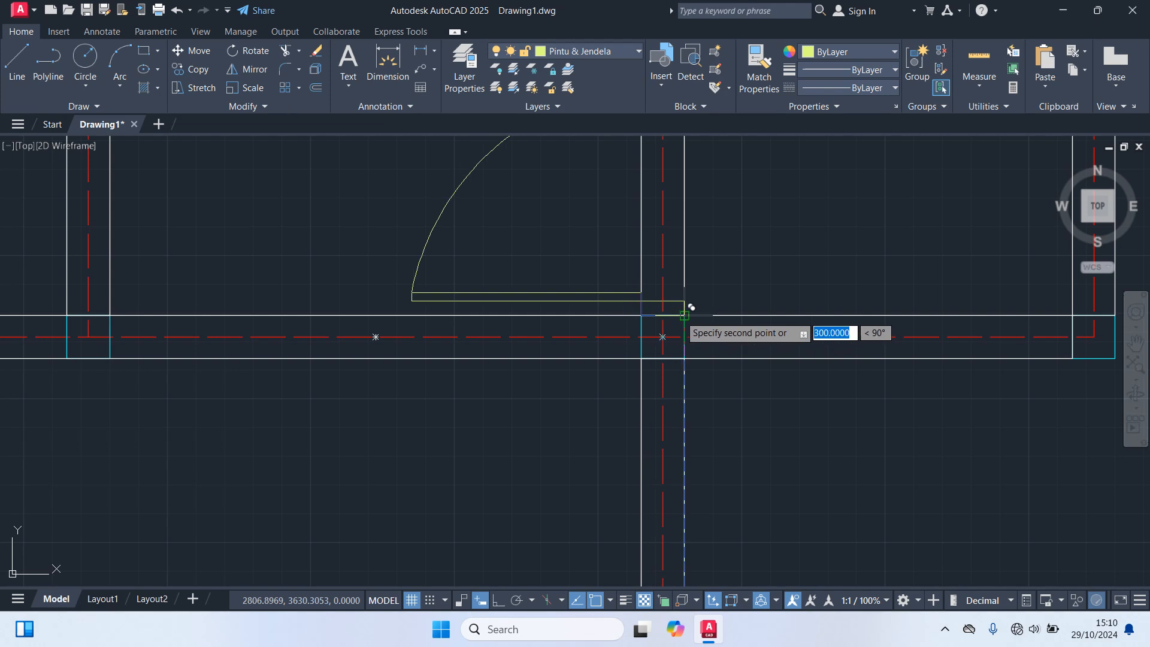
left_click(685, 315)
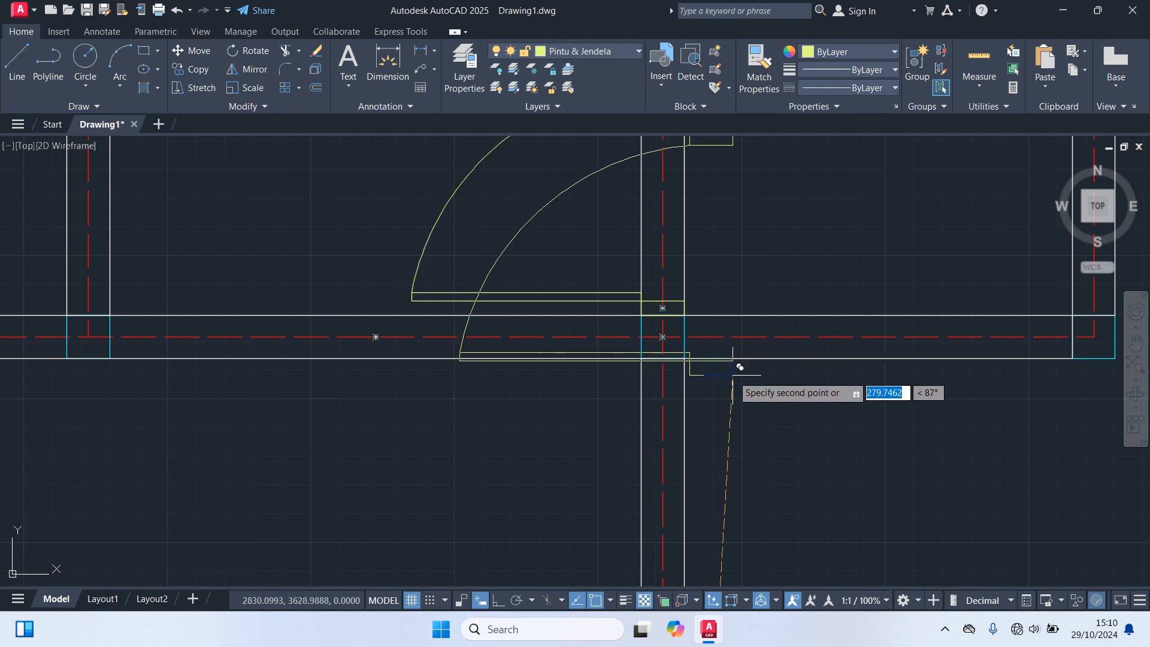
scroll(733, 375, "down", 2)
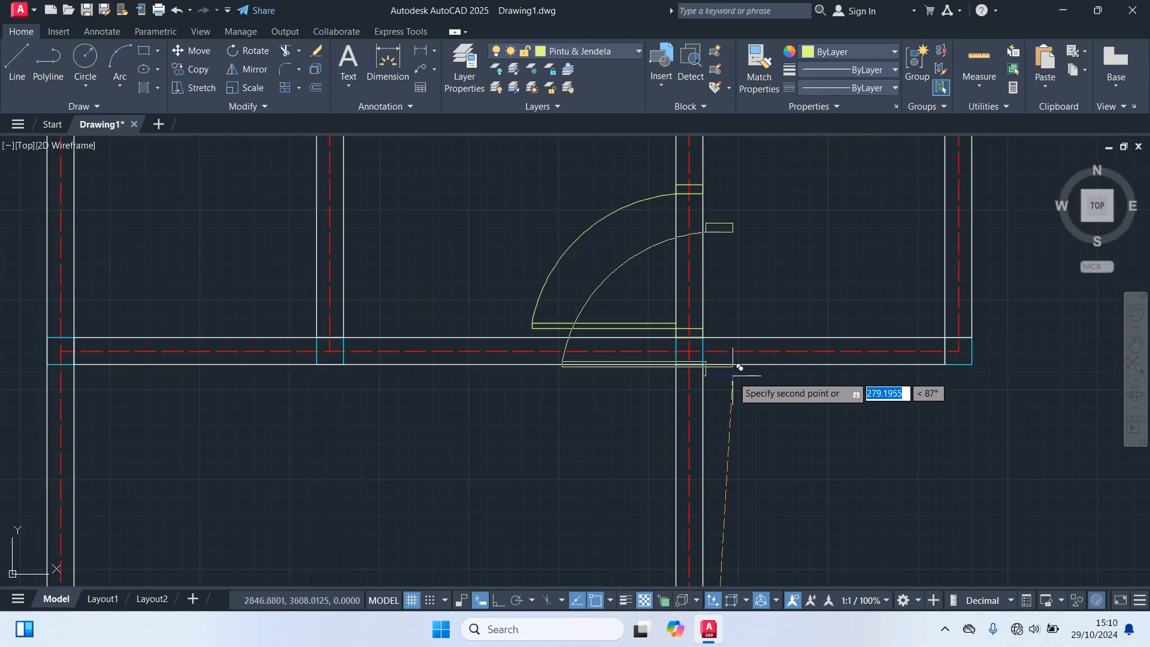
key("Escape")
Step: Copy the upper-left door of the vertical door set into the bottom wall of the top-left small room, against its right wall
scroll(733, 378, "down", 4)
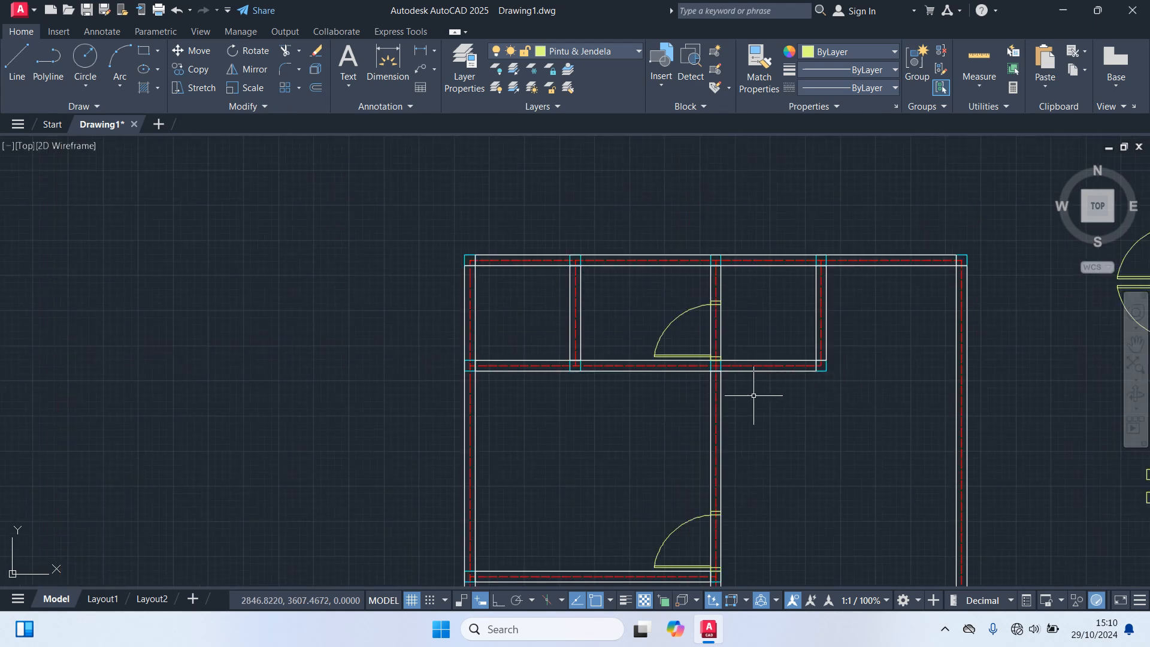
scroll(754, 395, "down", 4)
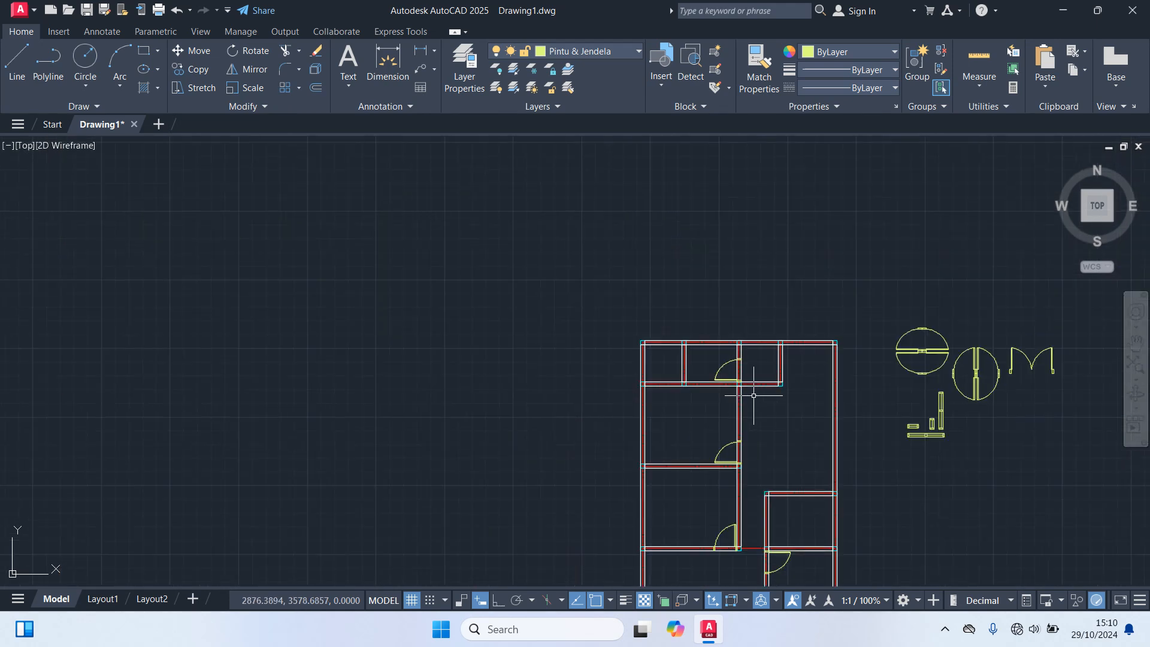
scroll(970, 365, "up", 4)
left_click(934, 346)
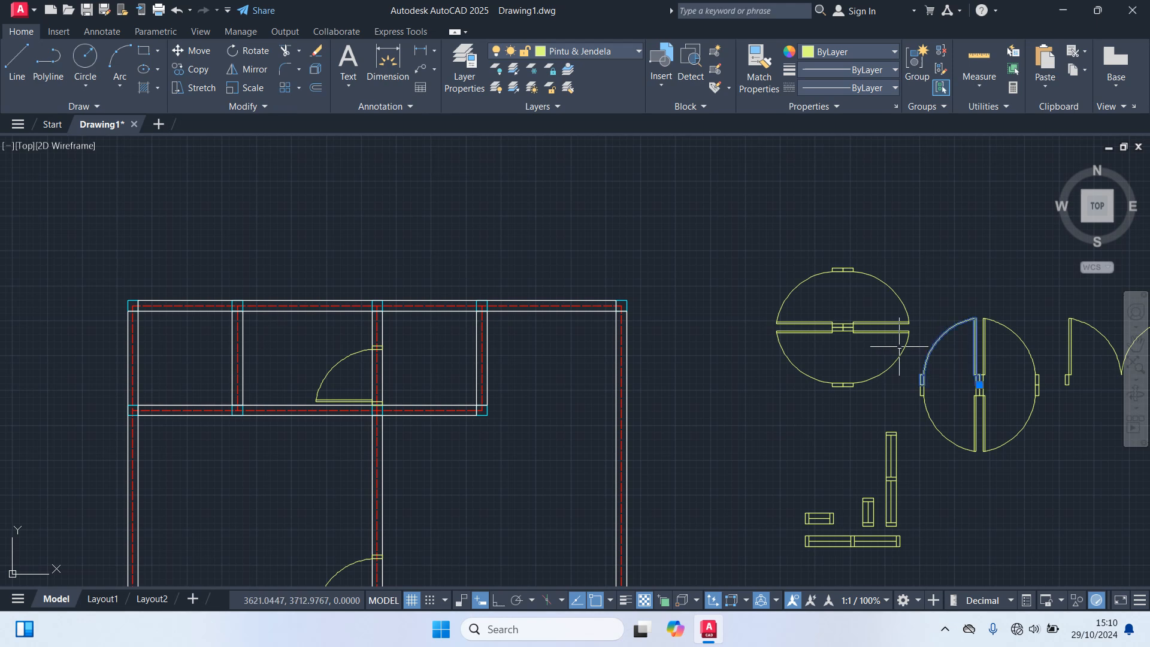
type("co")
key("Return")
scroll(977, 395, "up", 8)
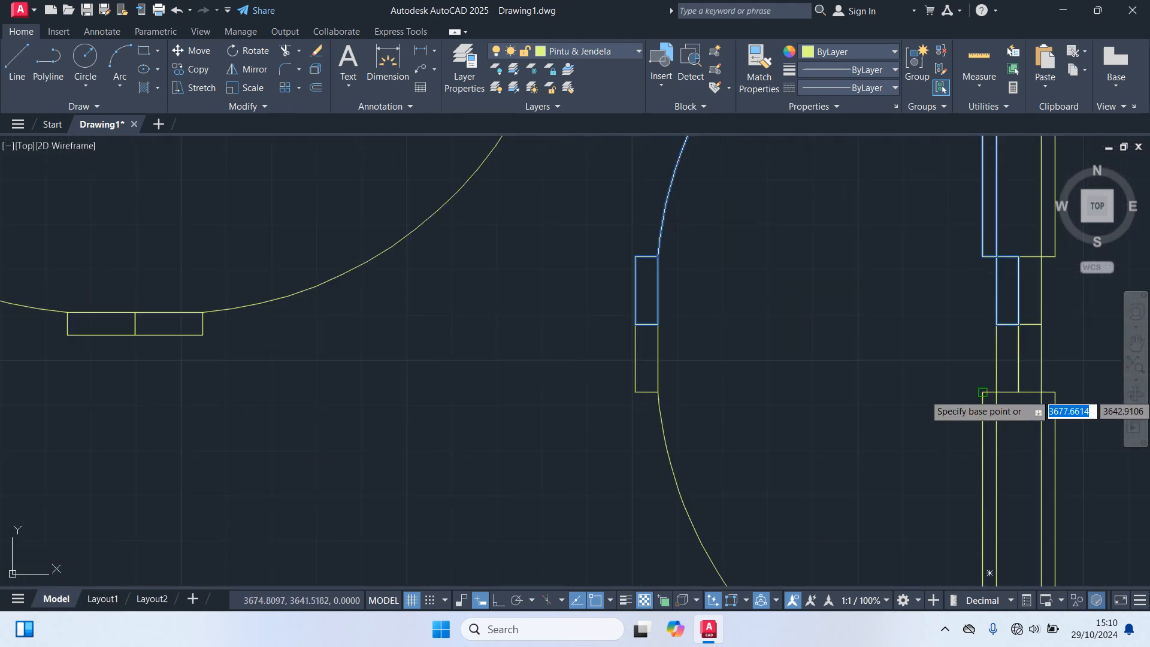
left_click(1018, 323)
scroll(989, 362, "down", 10)
scroll(281, 413, "up", 6)
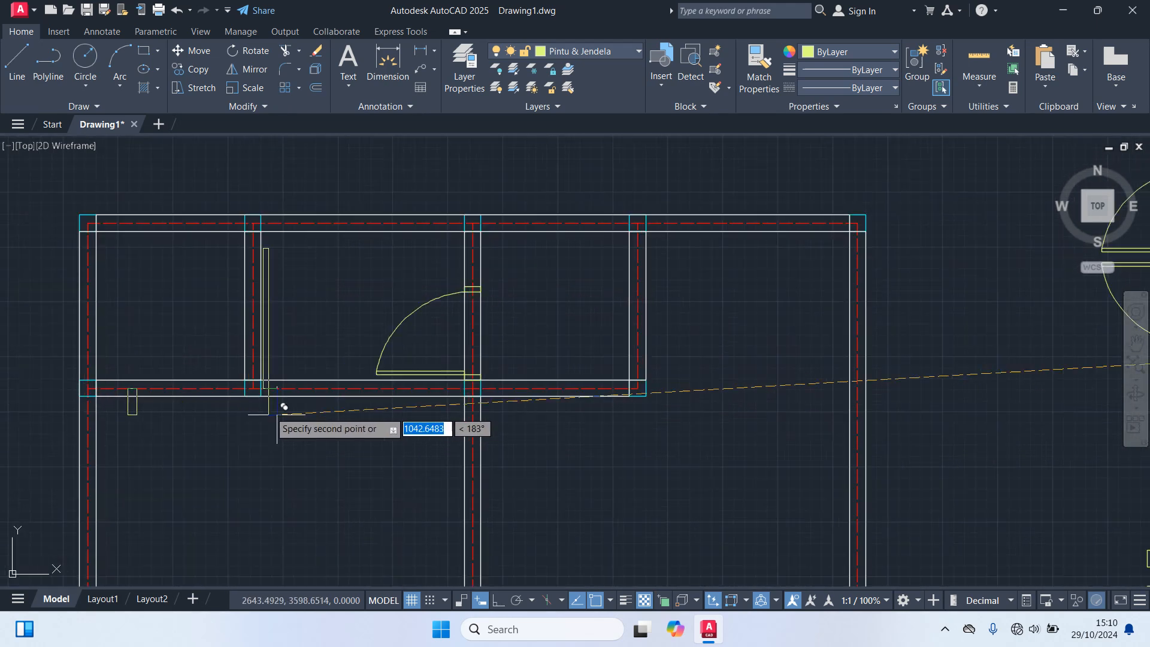
scroll(207, 376, "down", 5)
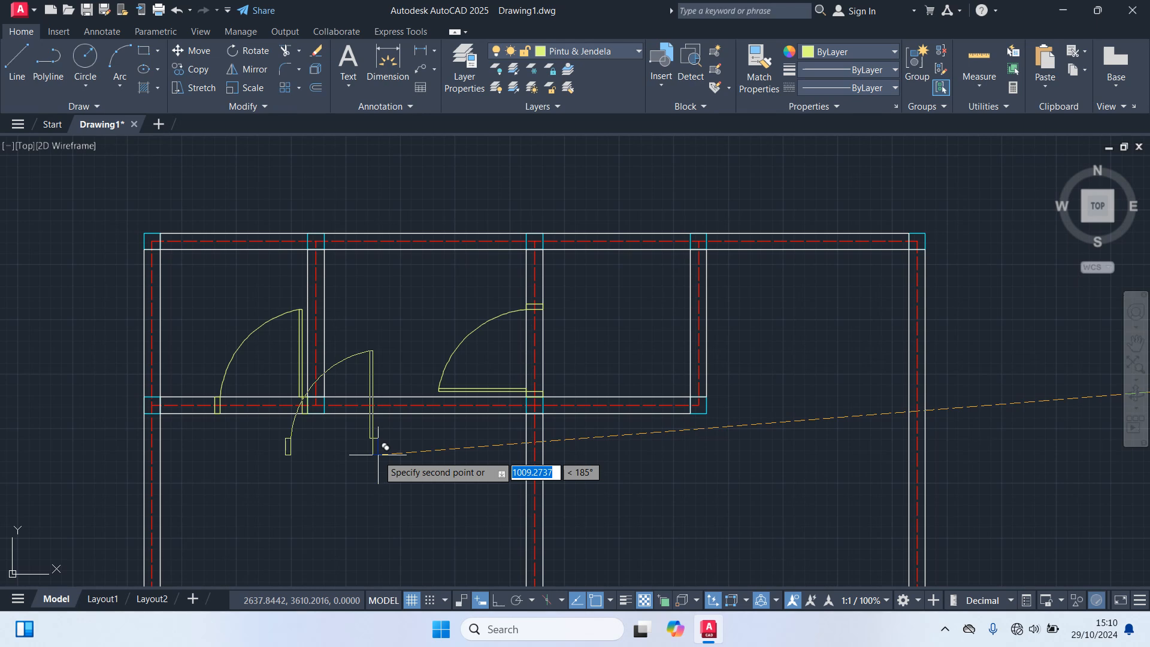
key("Escape")
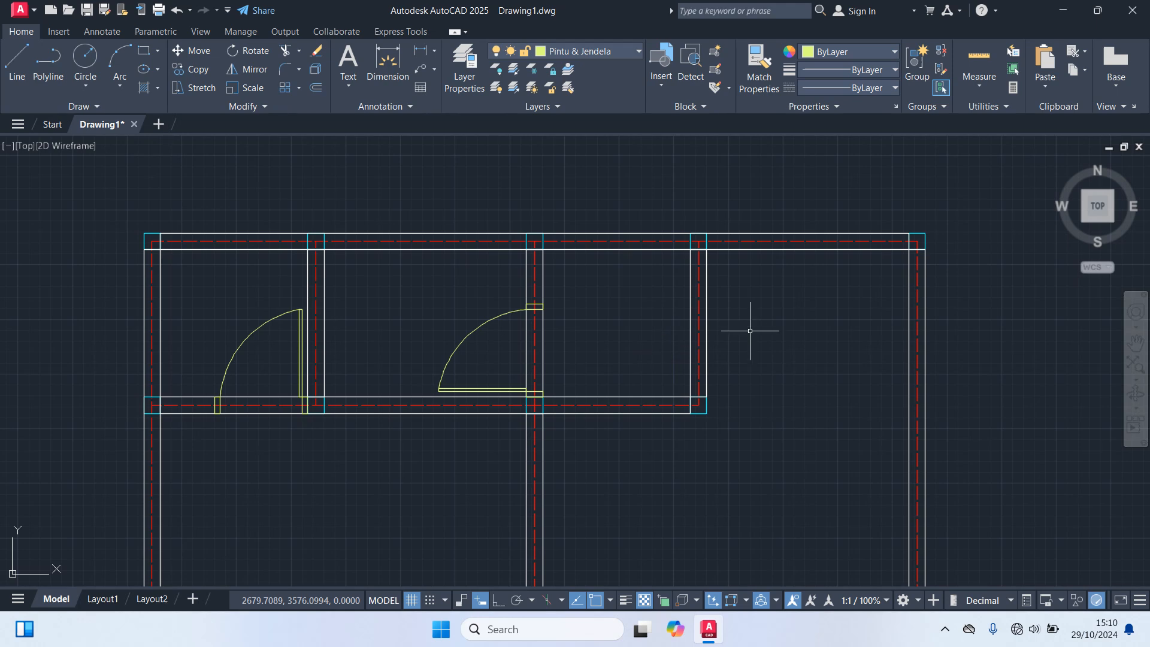
Step: Copy the lower-left door of the vertical door set into the plan's top exterior wall, next to the upper-right corner
middle_click_drag(751, 333, 505, 369)
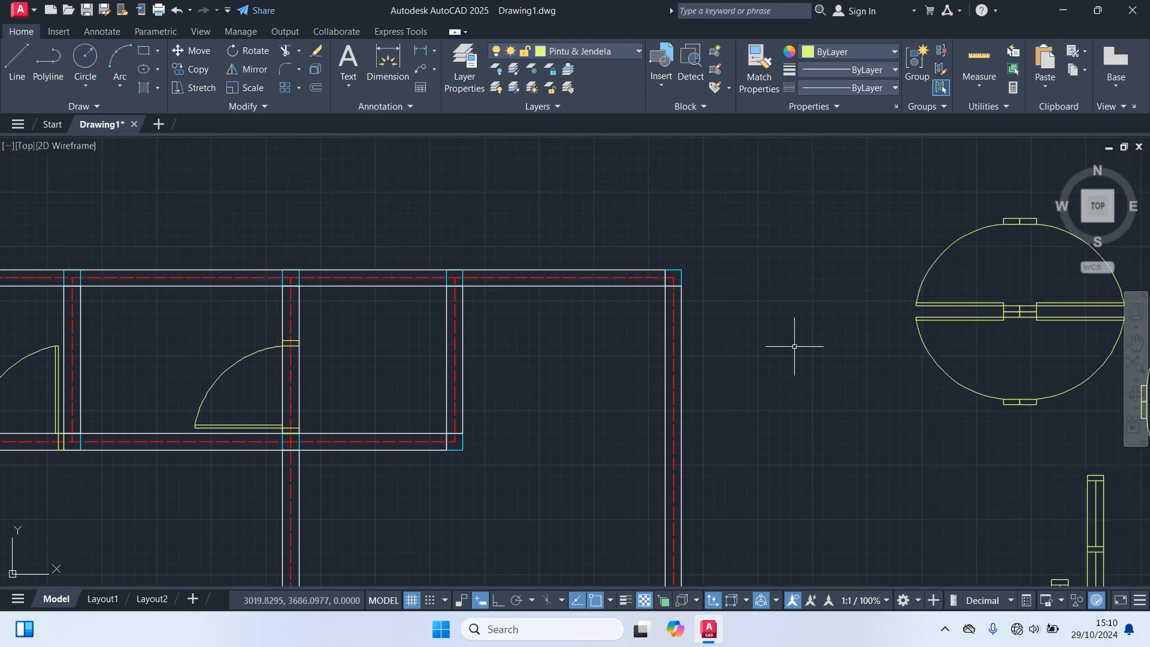
scroll(790, 353, "down", 2)
mouse_move(783, 365)
middle_mouse_down()
mouse_move(639, 352)
mouse_move(555, 313)
middle_mouse_up()
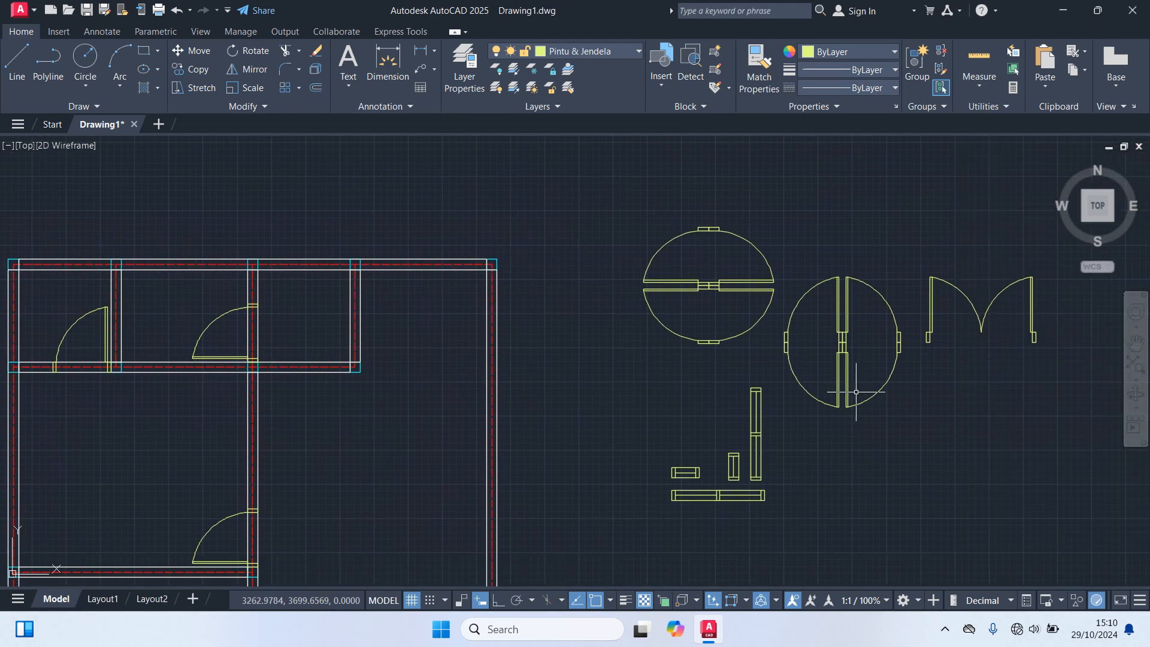
scroll(863, 393, "up", 2)
type("m")
key("Return")
scroll(817, 344, "up", 4)
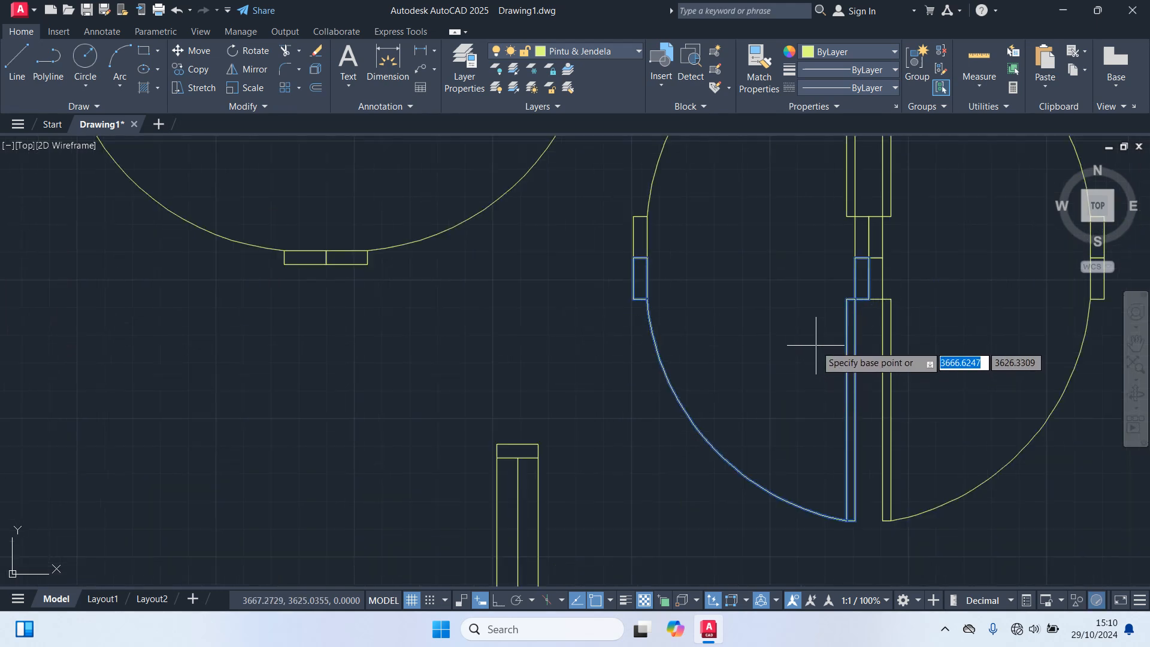
left_click(869, 278)
scroll(704, 413, "down", 6)
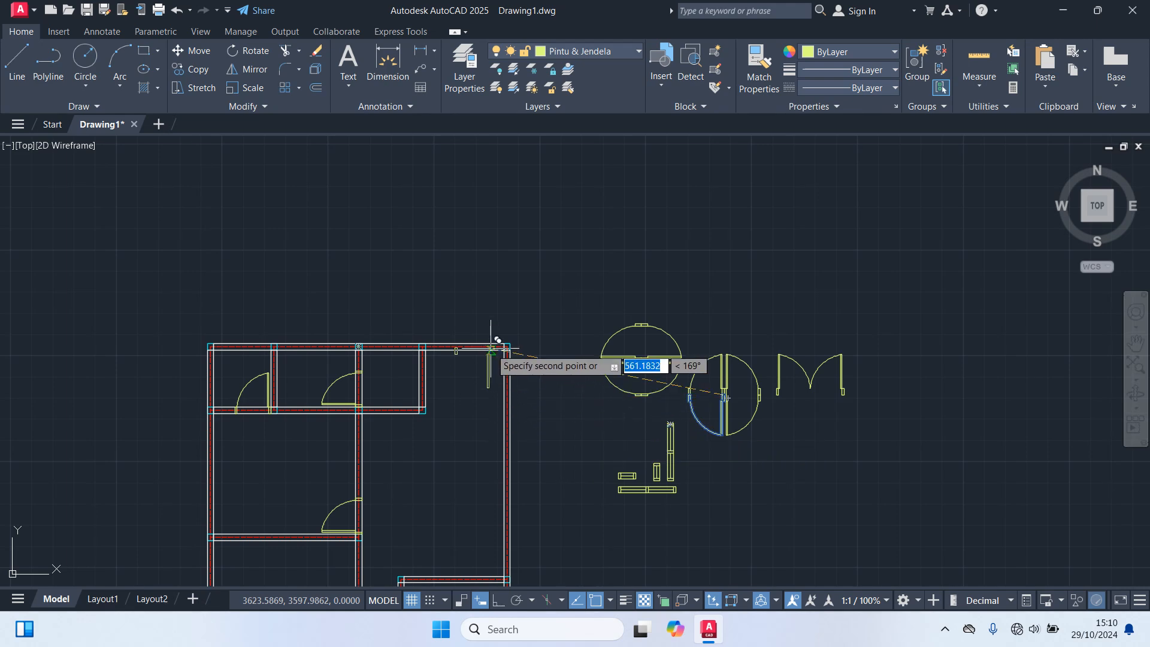
scroll(491, 350, "up", 7)
left_click(554, 279)
scroll(634, 256, "down", 4)
key("Escape")
scroll(767, 336, "down", 4)
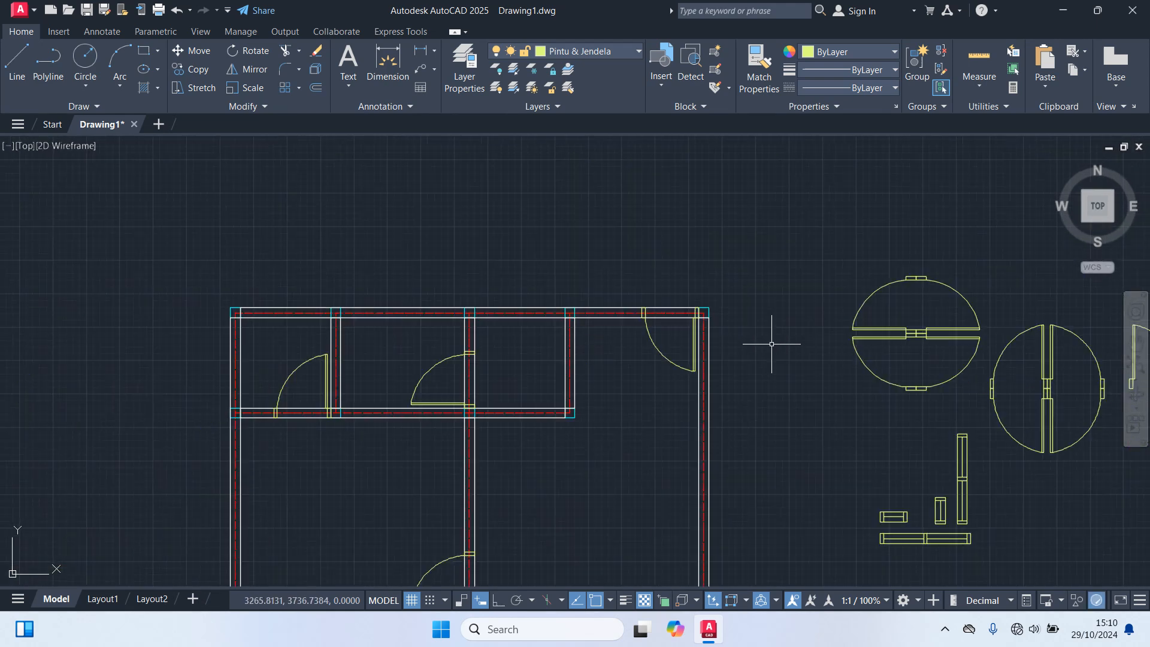
middle_click_drag(779, 383, 736, 264)
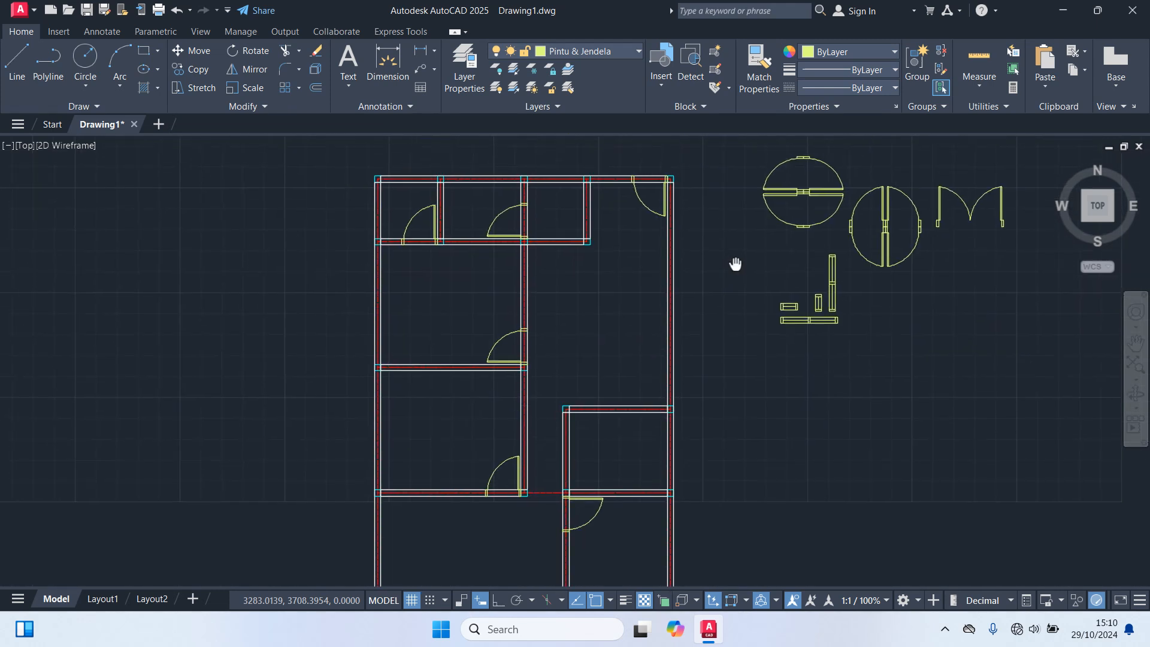
Step: Copy the small horizontal window by its centre into the double-door wall, placing one on each side of the door
middle_click_drag(703, 495, 708, 195)
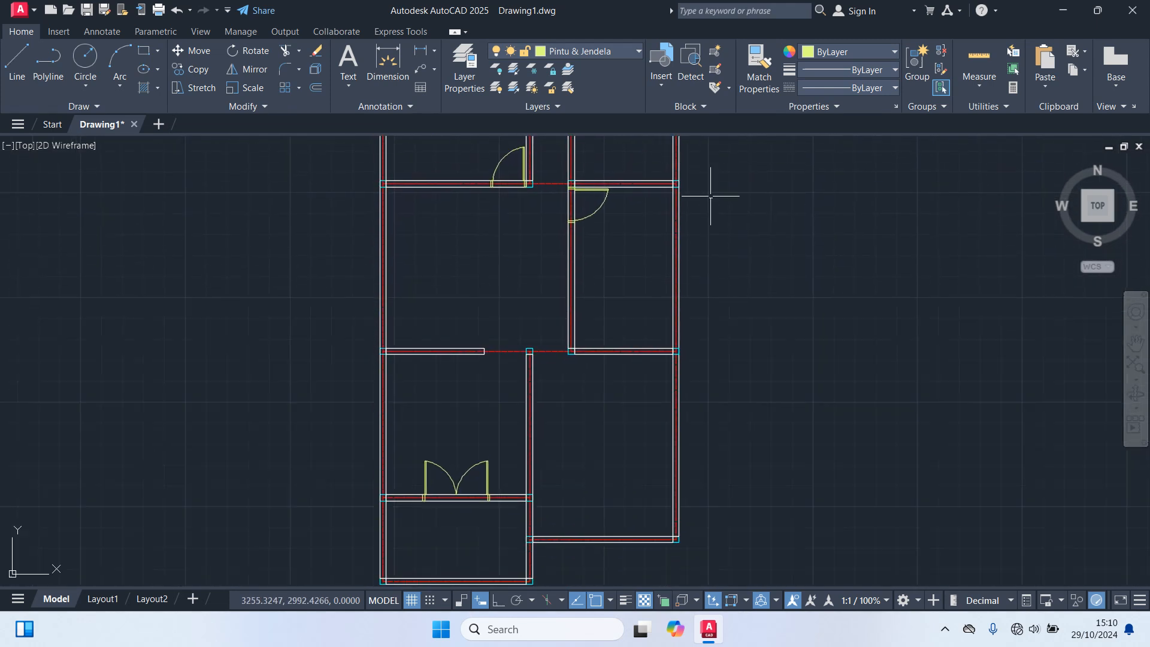
middle_click_drag(716, 264, 725, 418)
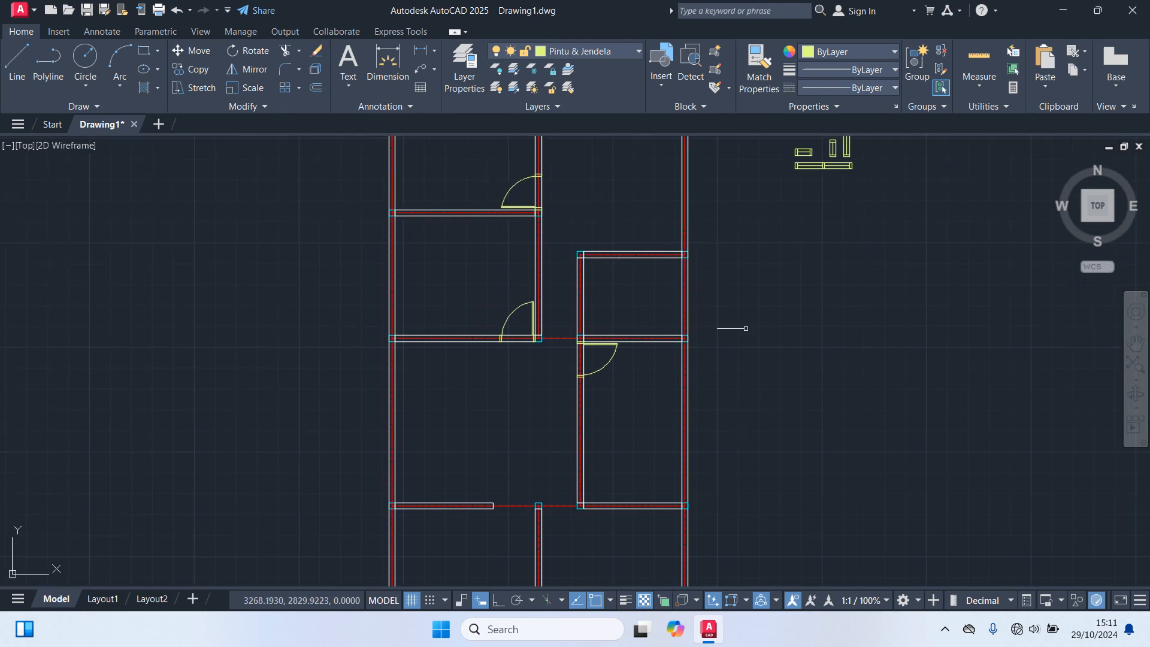
middle_click_drag(742, 322, 765, 374)
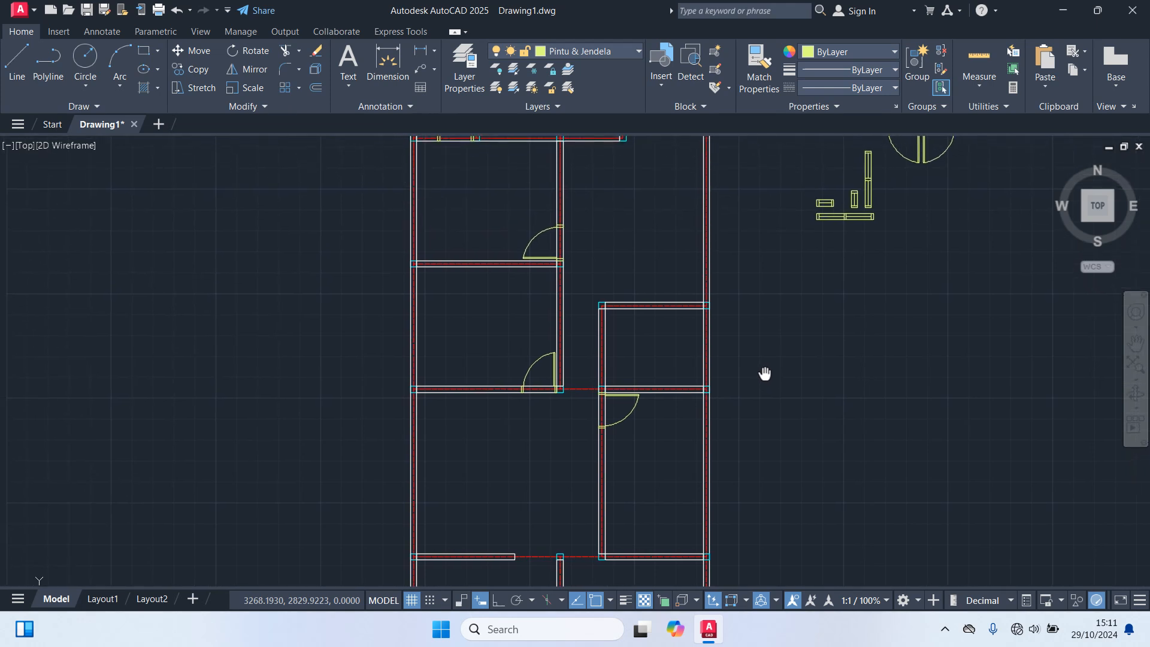
middle_click_drag(877, 334, 771, 442)
scroll(732, 359, "up", 5)
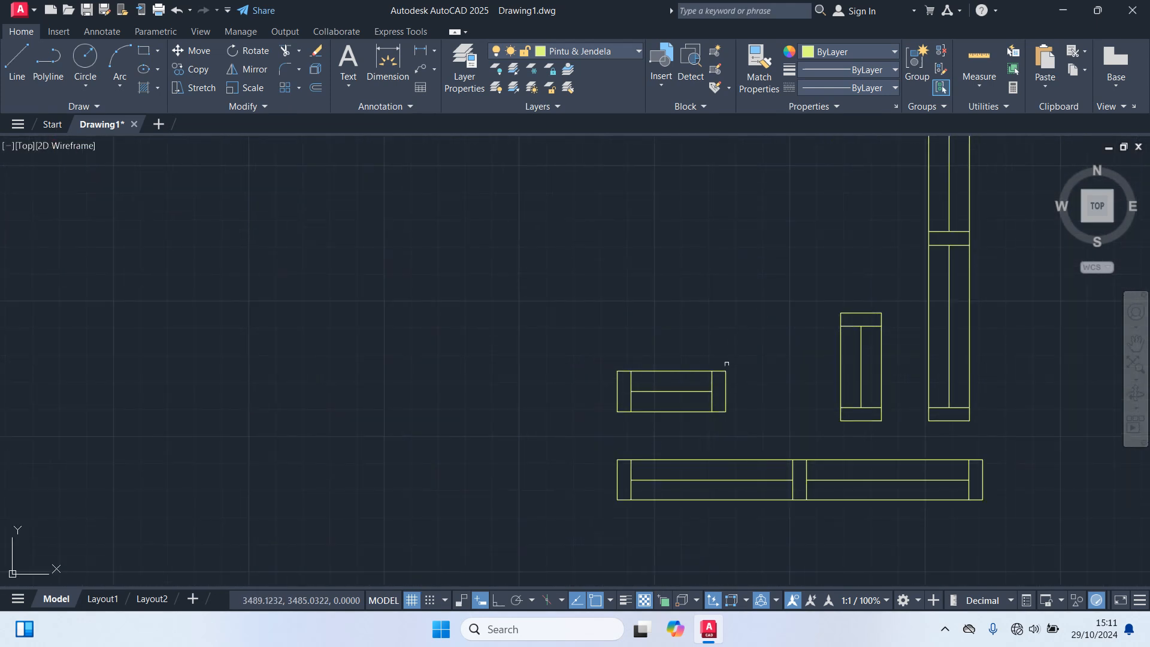
left_click(689, 395)
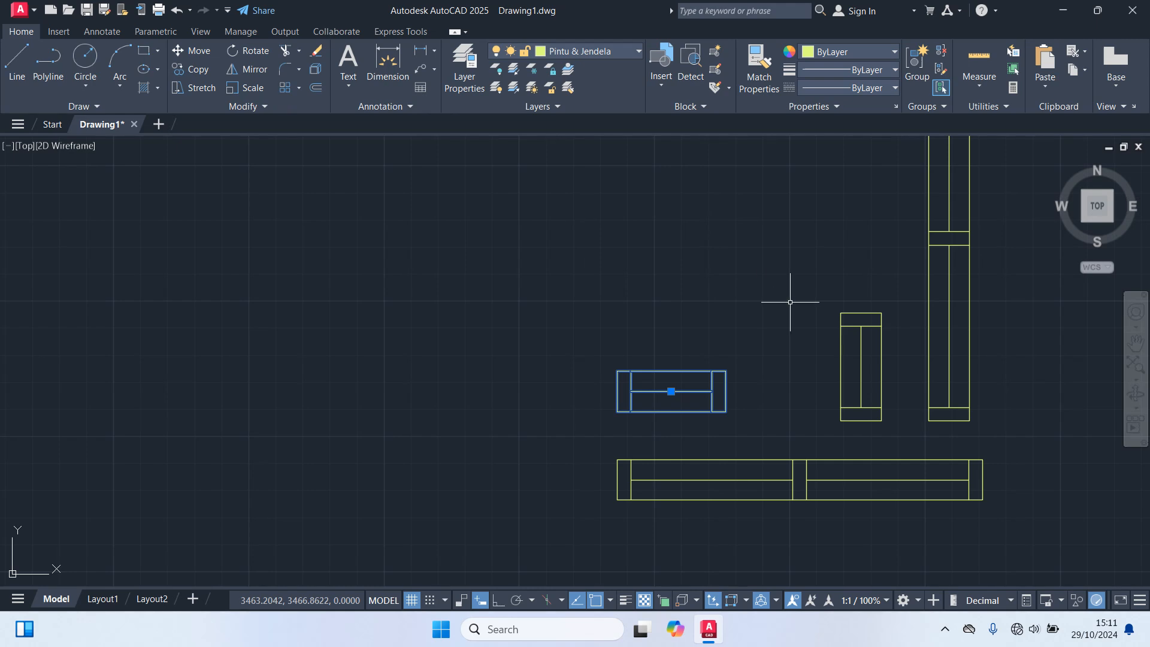
type("o")
key("Return")
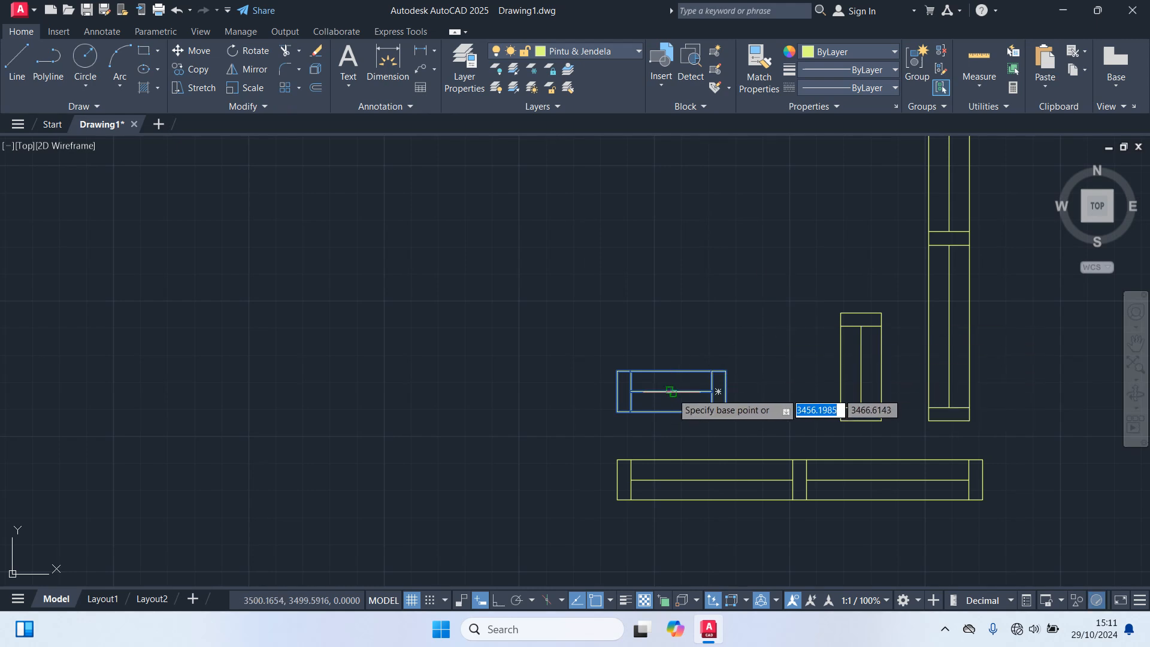
left_click(671, 391)
scroll(722, 498, "down", 4)
scroll(718, 497, "down", 4)
middle_click_drag(707, 484, 781, 251)
middle_click_drag(658, 495, 745, 334)
middle_click_drag(600, 562, 655, 416)
scroll(659, 408, "up", 7)
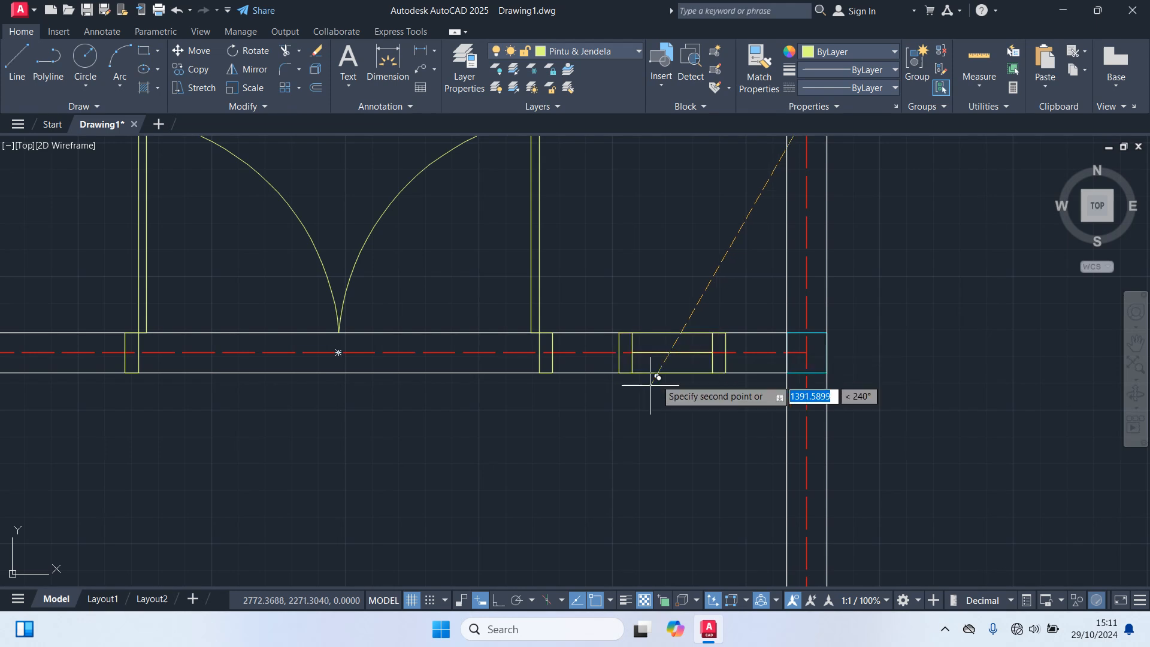
middle_click_drag(552, 437, 935, 429)
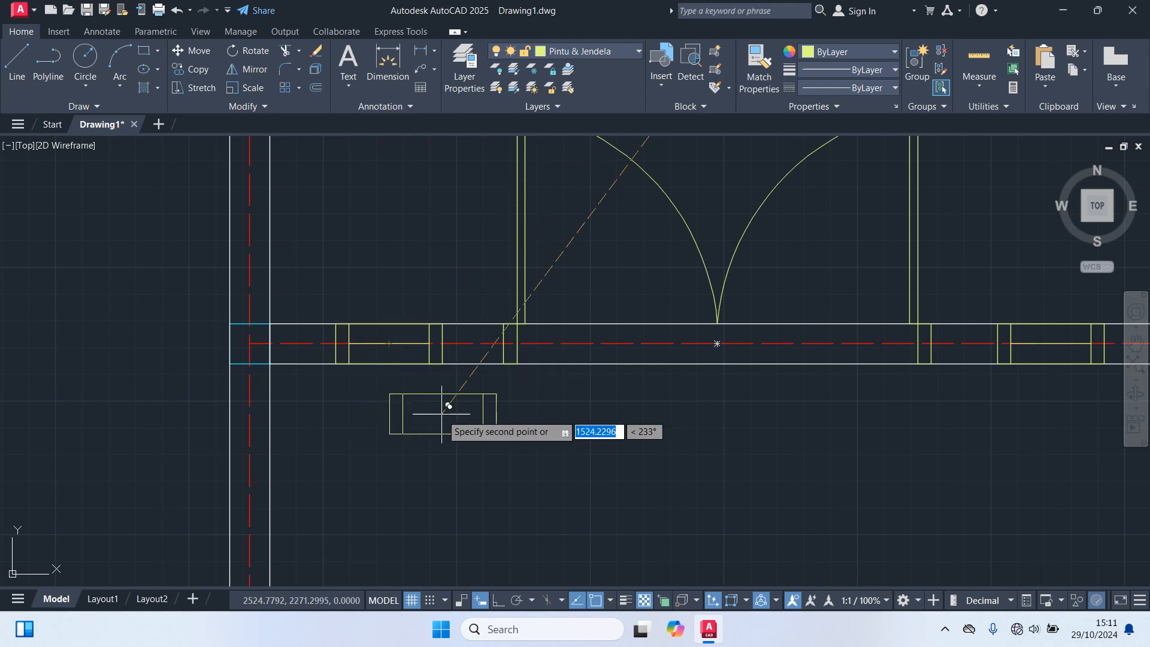
Step: Copy the small horizontal window into the top exterior wall of the first and second small rooms in the top row
scroll(460, 423, "down", 2)
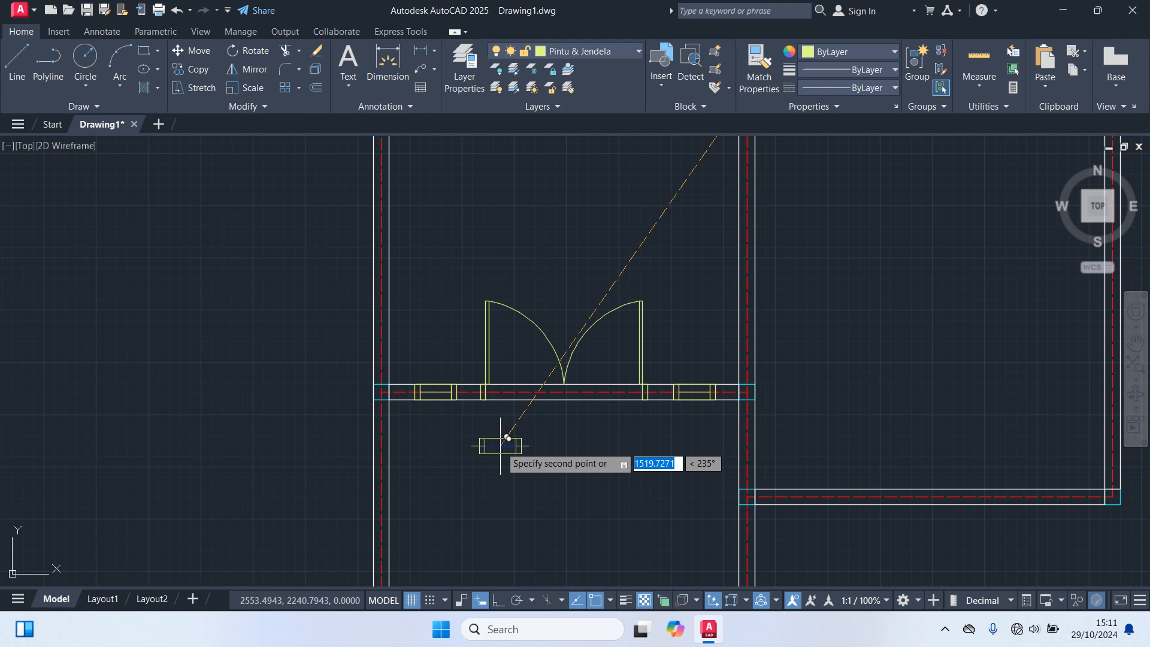
scroll(501, 446, "down", 1)
scroll(540, 322, "down", 1)
middle_click_drag(567, 258, 536, 600)
middle_click_drag(531, 200, 506, 544)
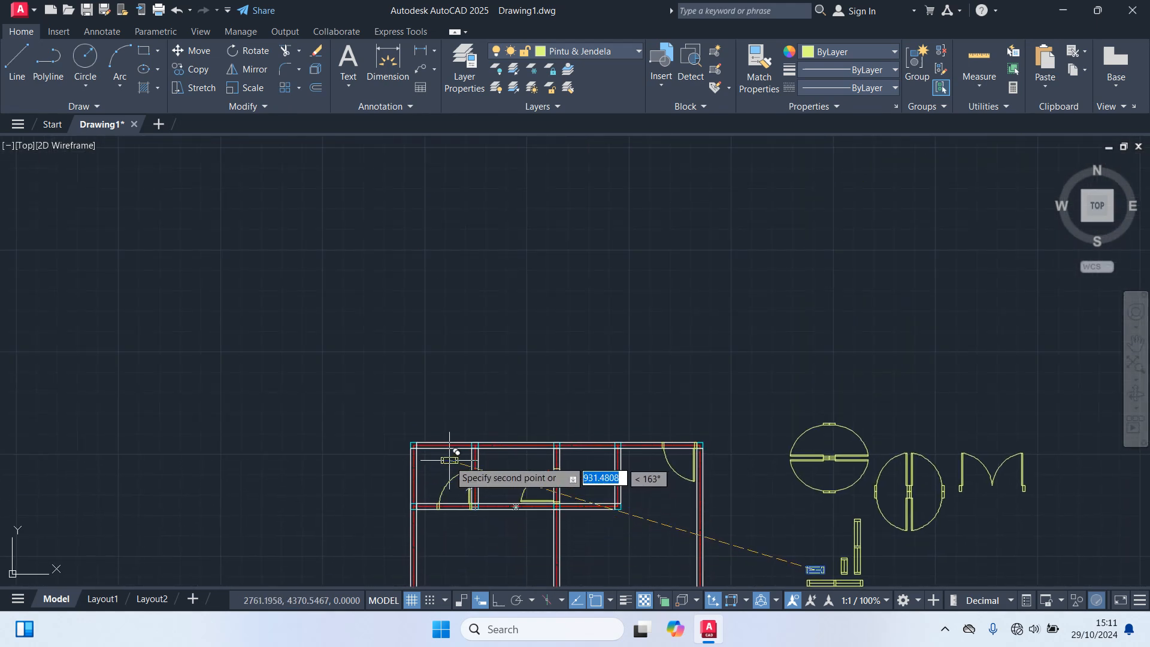
scroll(449, 454, "up", 6)
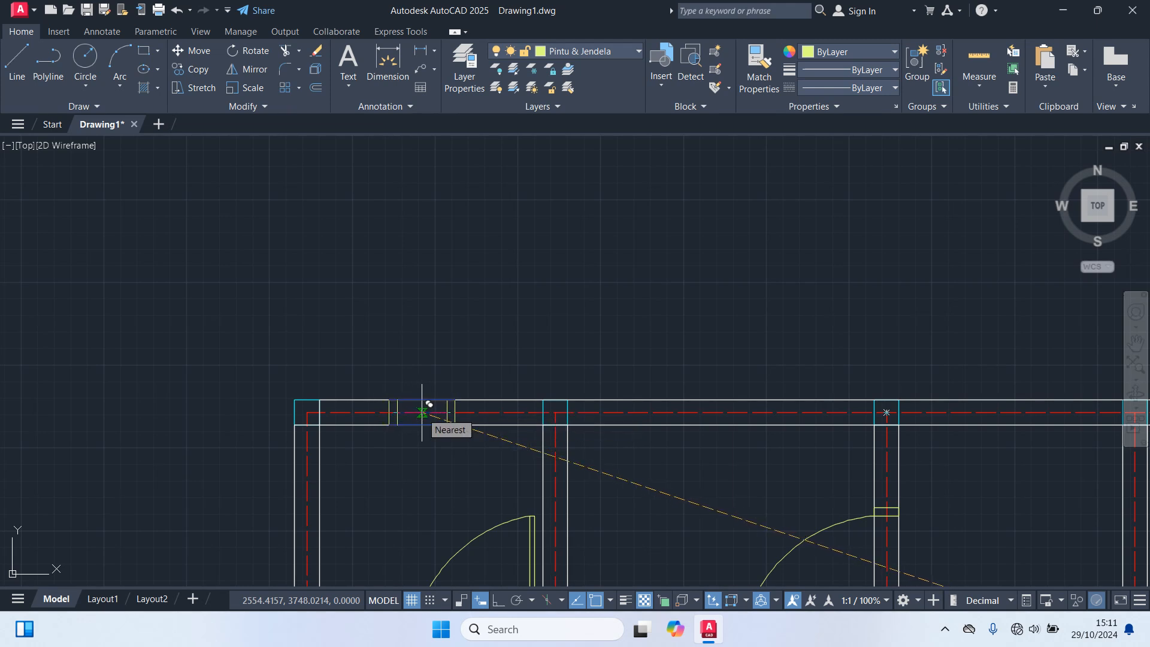
left_click(423, 412)
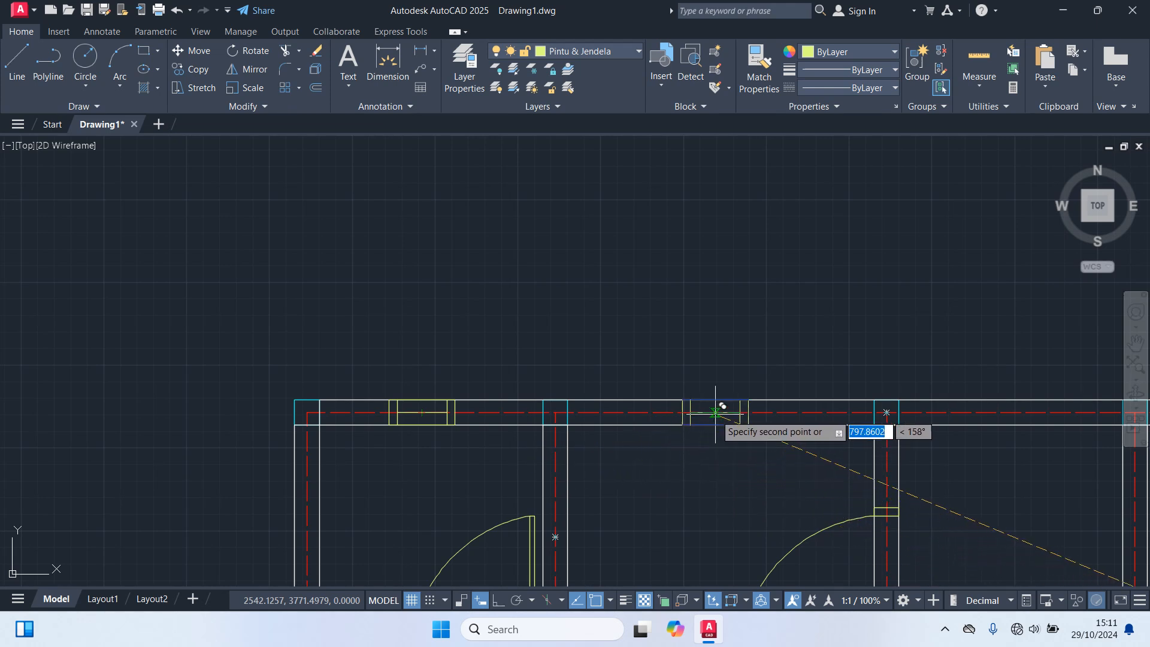
left_click(721, 412)
Step: Copy the small horizontal window into the top exterior wall of the third small room and end the copying
middle_click_drag(767, 449, 423, 403)
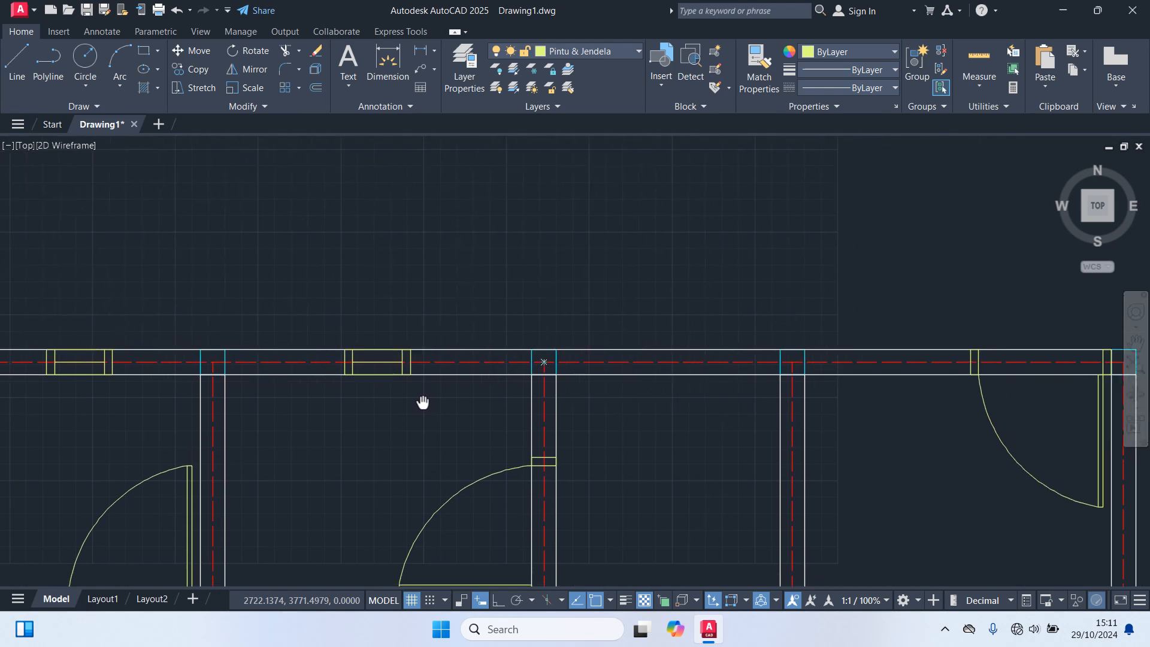
left_click(680, 363)
scroll(689, 424, "down", 4)
mouse_move(681, 452)
middle_mouse_down()
mouse_move(663, 437)
mouse_move(623, 329)
middle_mouse_up()
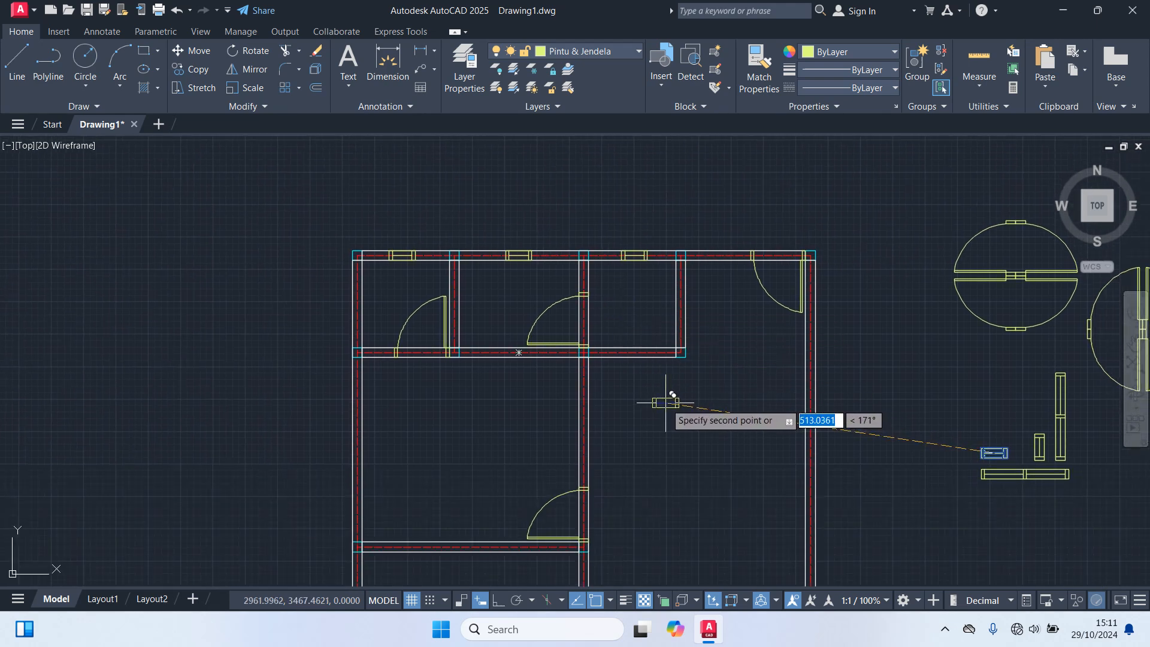
scroll(666, 405, "down", 2)
middle_click_drag(692, 451, 675, 365)
key("Escape")
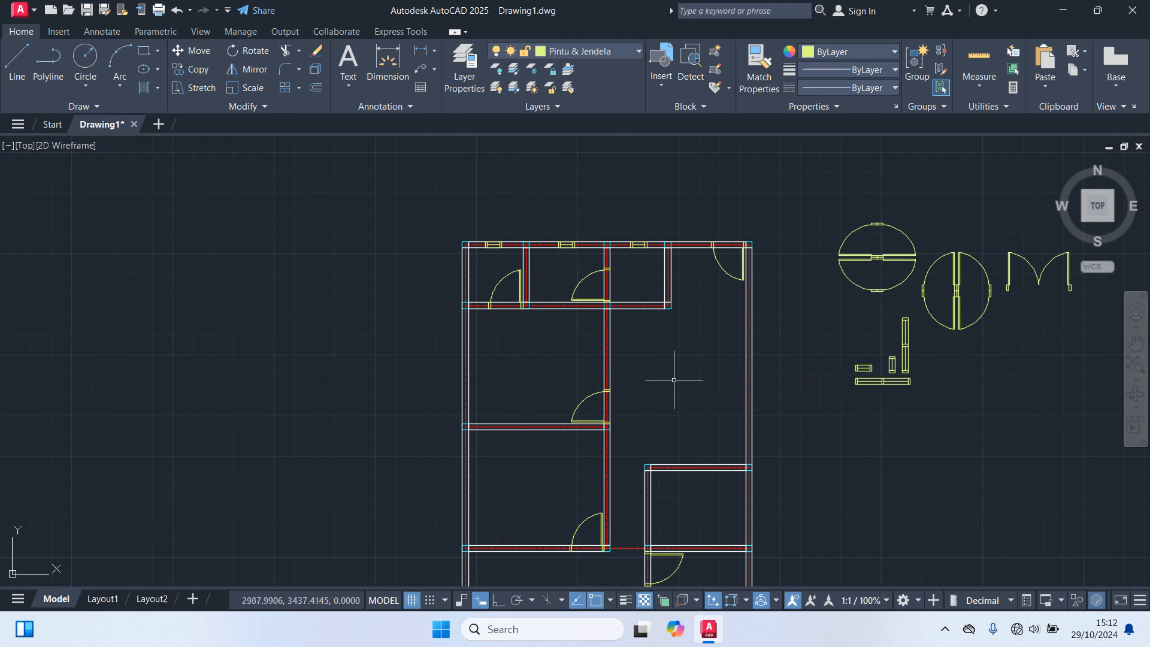
Step: Copy the small vertical window by its centre into the right exterior wall of the small room above the right bedroom
middle_click_drag(805, 418, 779, 227)
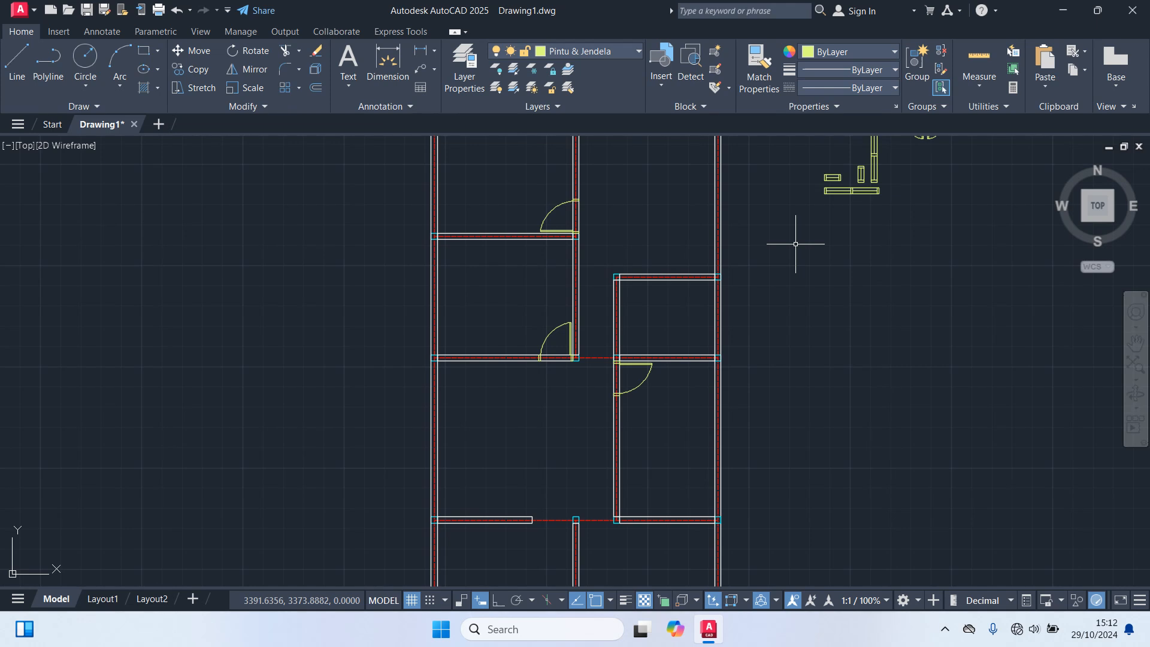
scroll(862, 429, "down", 3)
scroll(749, 443, "up", 8)
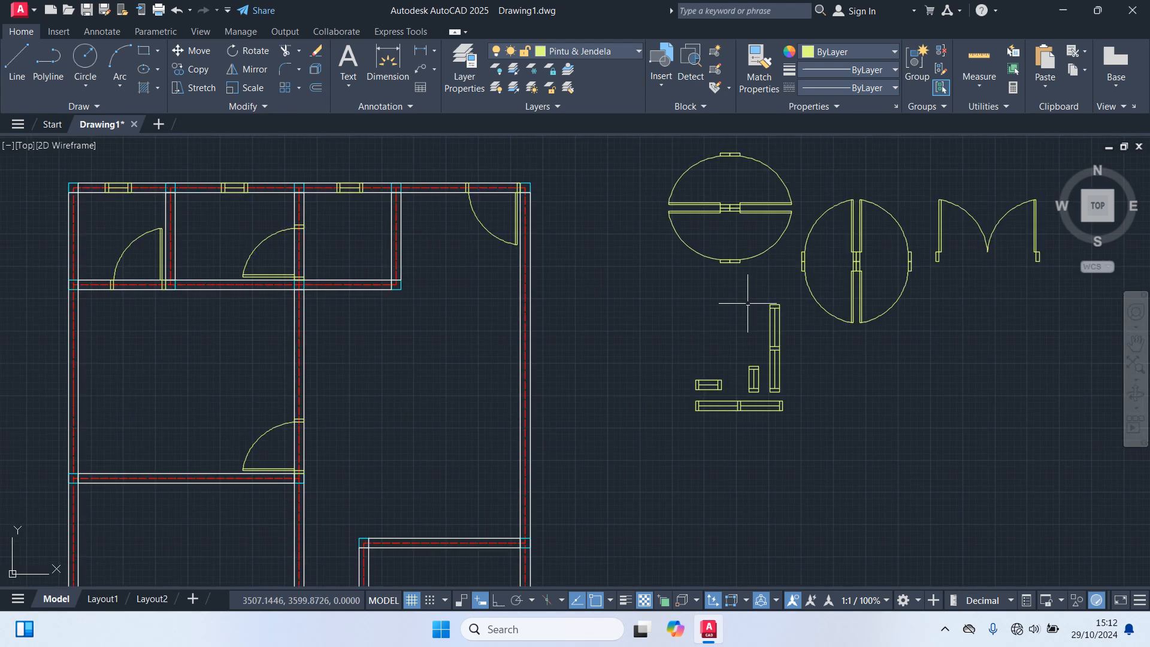
left_click(743, 436)
type("co")
key("Return")
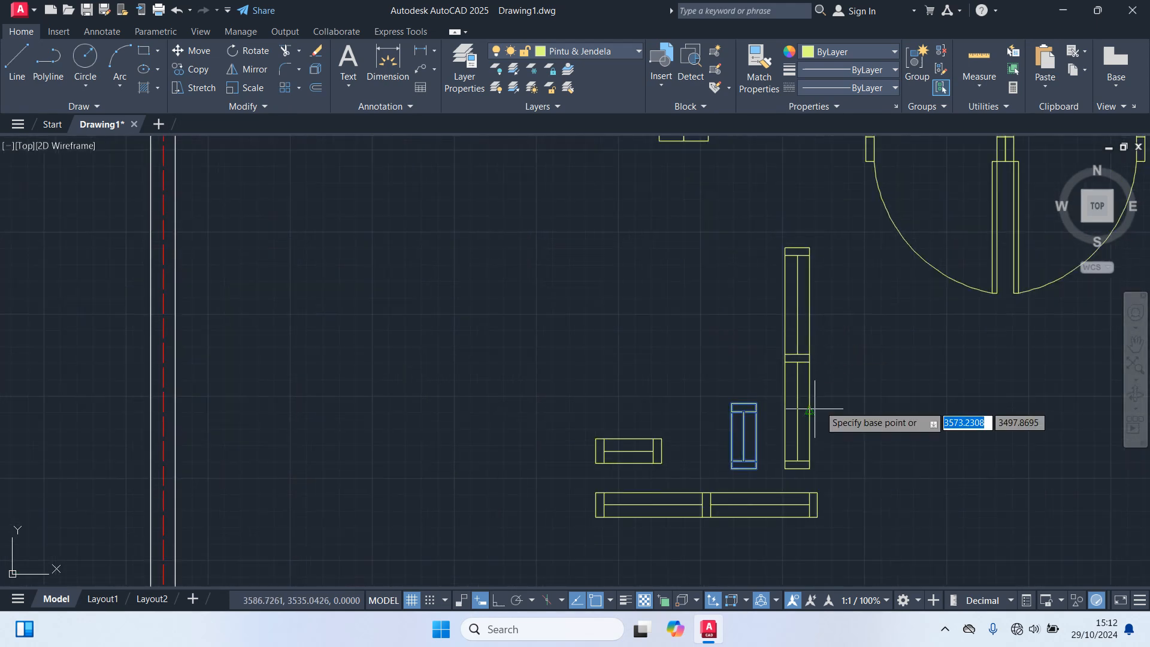
left_click(743, 436)
scroll(743, 443, "down", 3)
scroll(527, 495, "up", 6)
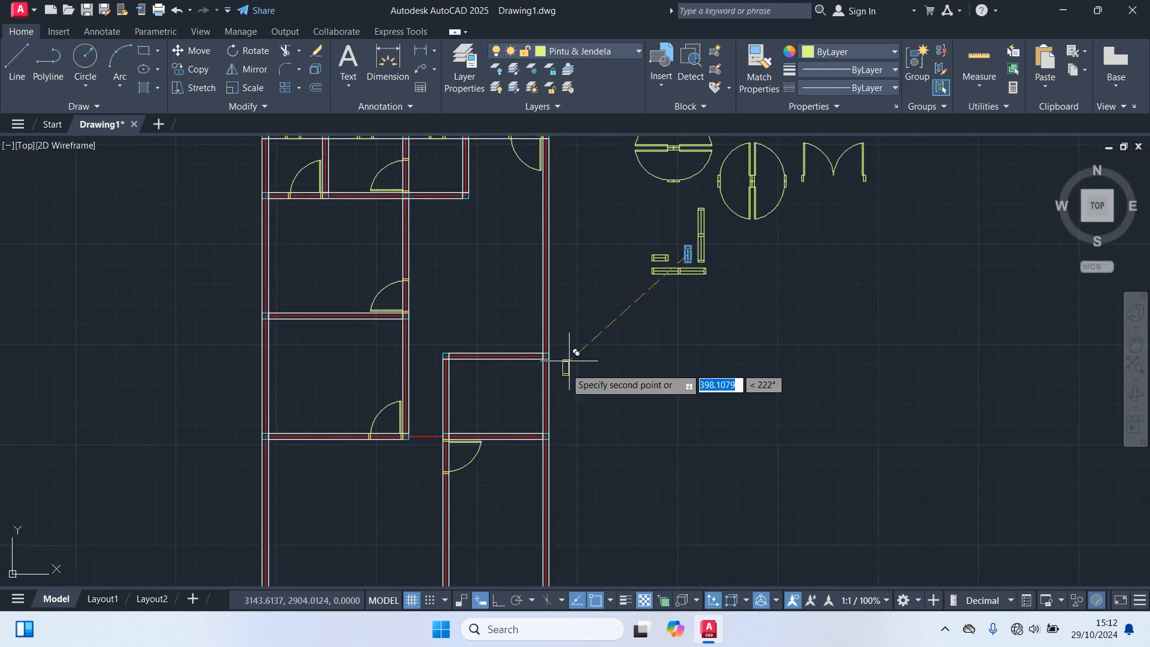
scroll(536, 402, "up", 2)
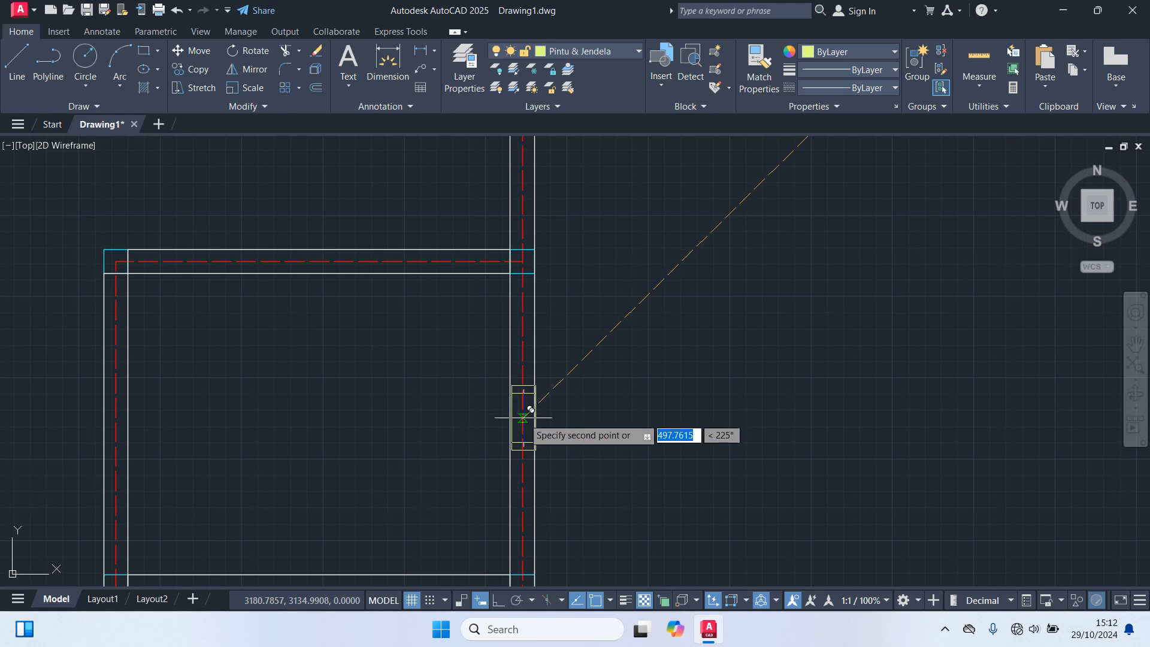
scroll(667, 380, "down", 5)
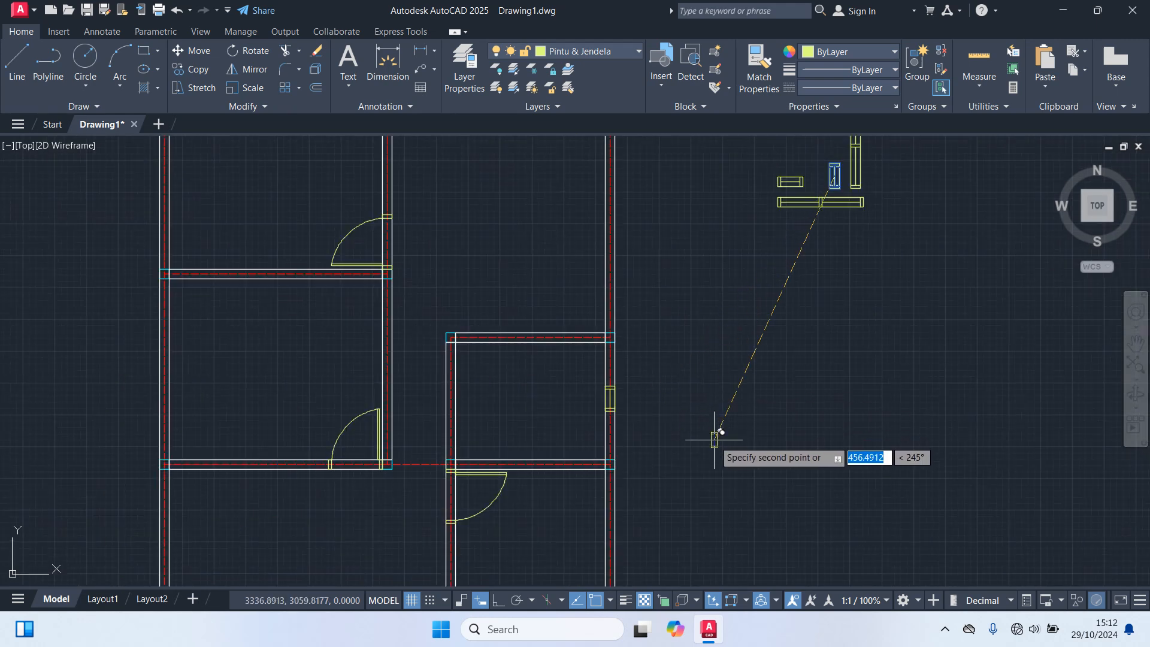
key("Escape")
Step: Copy the long vertical double window by its centre into the right exterior wall, between the top-corner door and the small right room
scroll(695, 404, "down", 2)
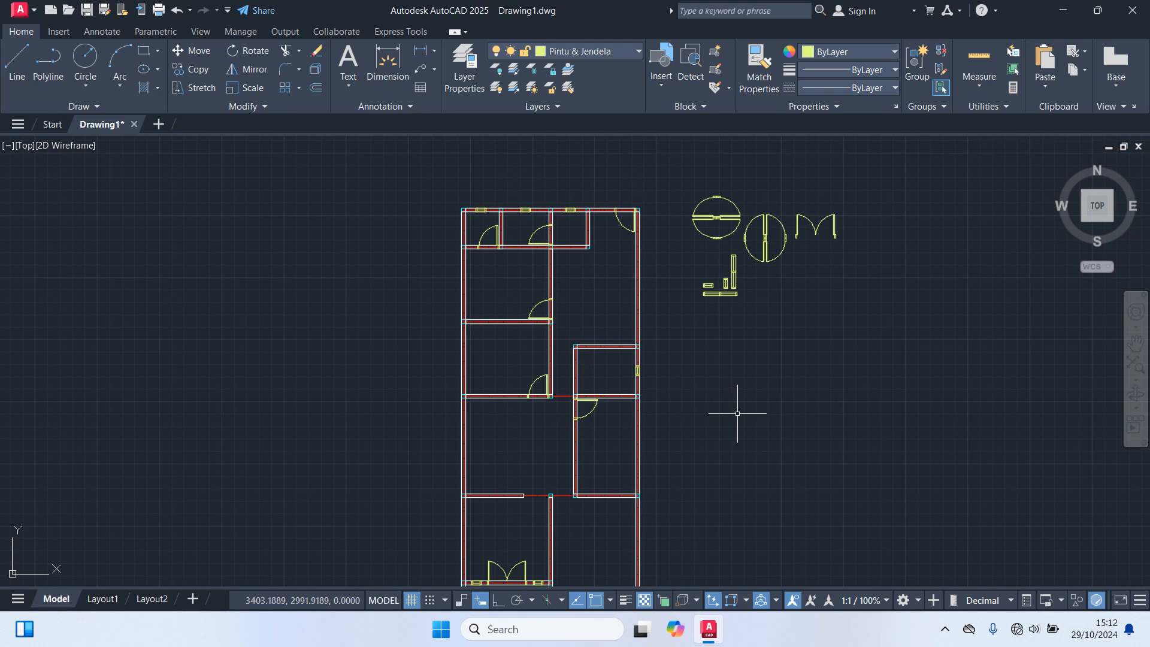
scroll(749, 285, "up", 4)
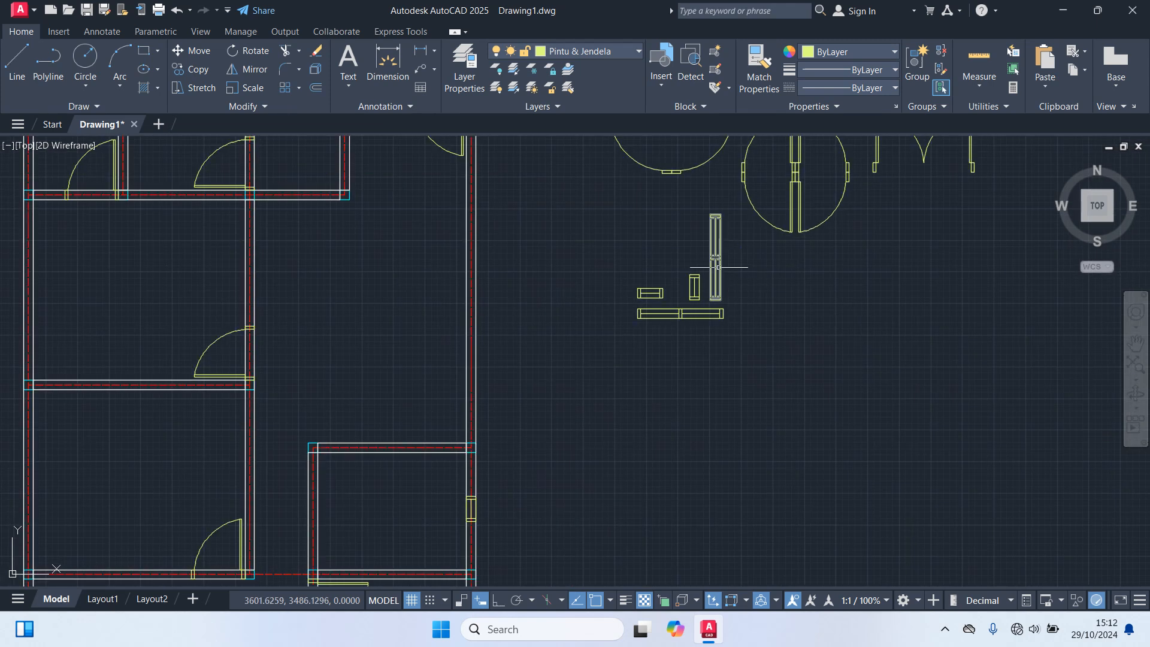
left_click(720, 268)
type("co")
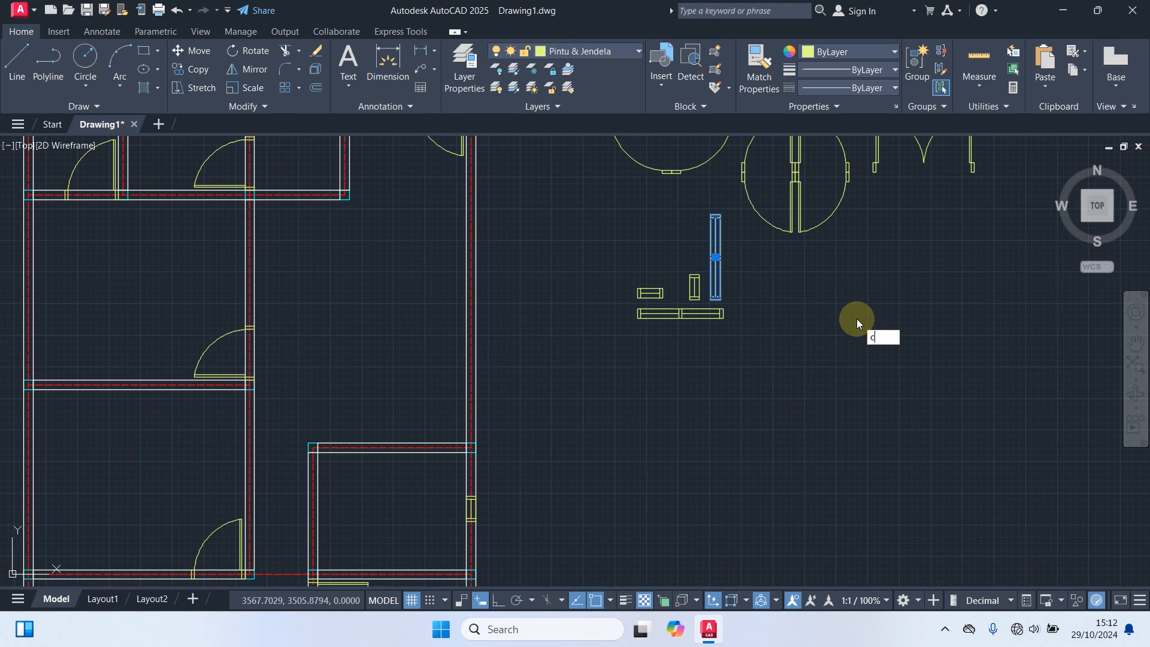
key("Return")
scroll(745, 268, "up", 6)
middle_click_drag(628, 158, 657, 302)
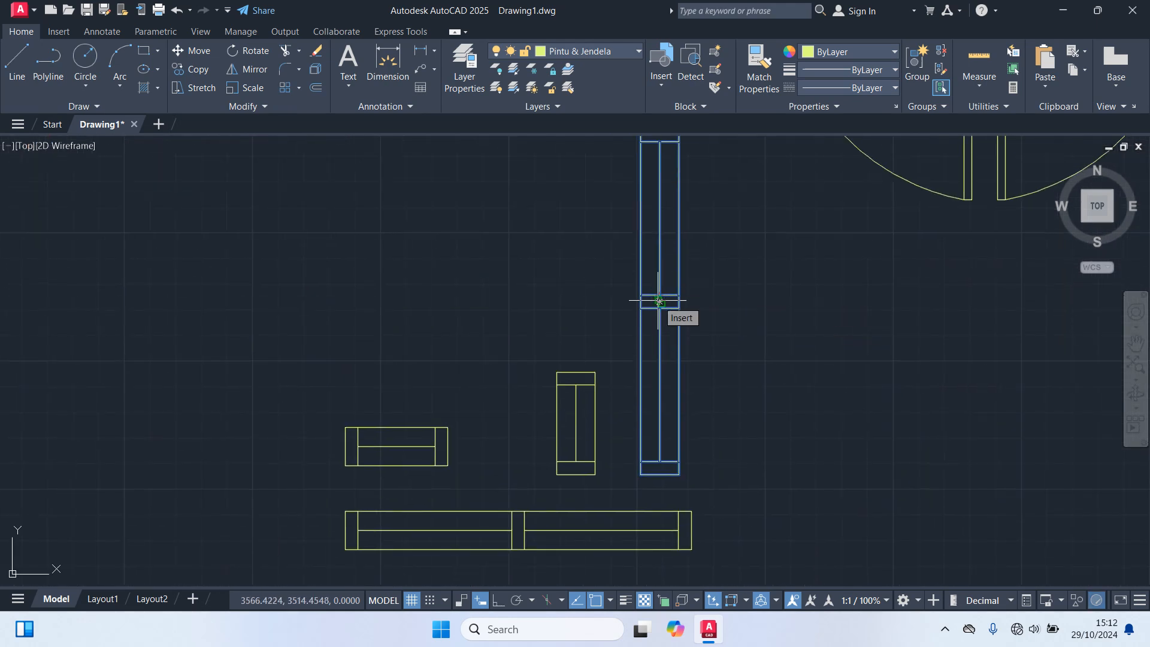
scroll(601, 365, "down", 6)
middle_click_drag(493, 390, 642, 373)
left_click(715, 340)
scroll(570, 350, "up", 3)
scroll(560, 360, "down", 2)
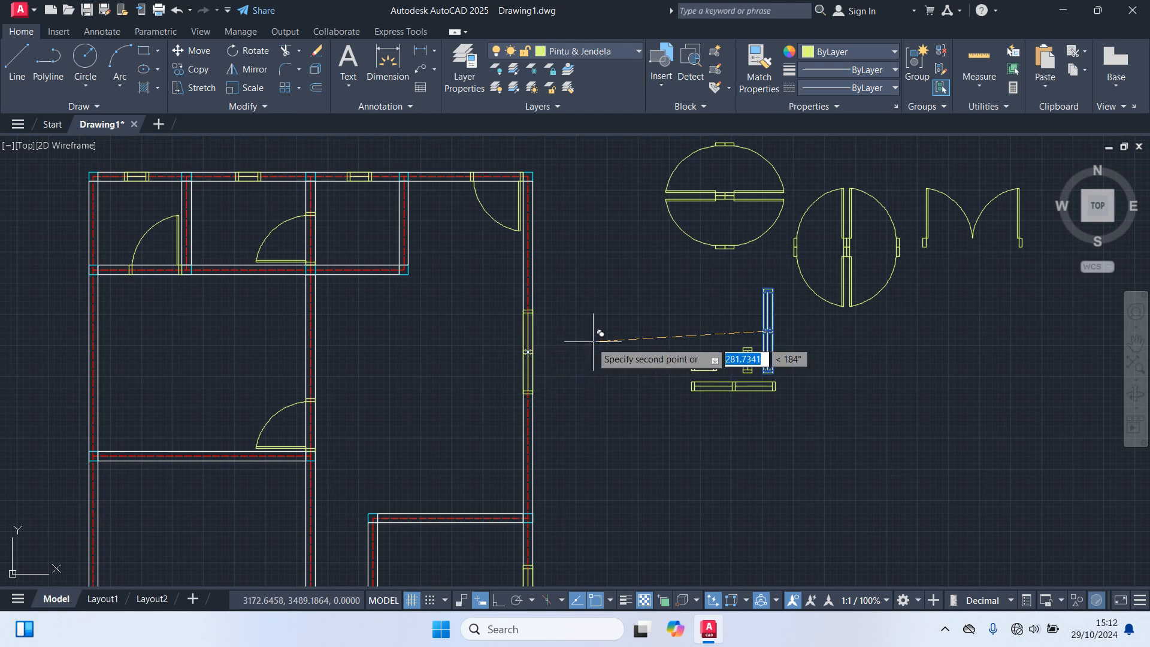
Step: Place another copy of the long vertical window midway along the left exterior wall of the upper-left room
middle_click_drag(394, 364, 725, 362)
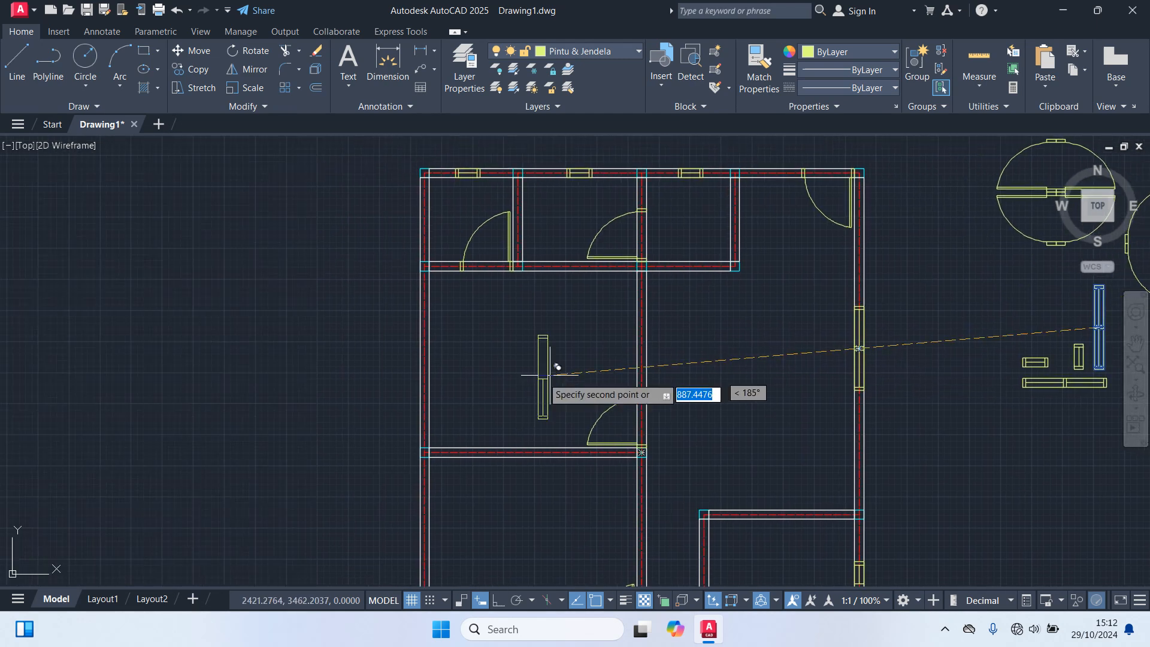
scroll(441, 353, "up", 4)
scroll(438, 358, "down", 2)
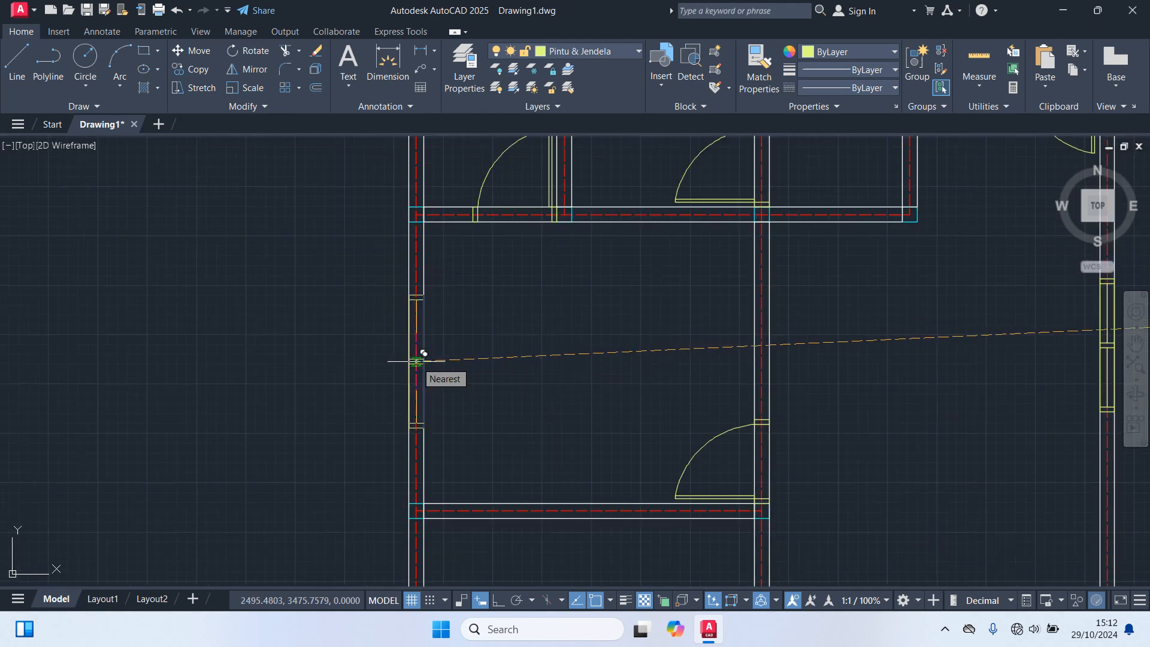
left_click(416, 361)
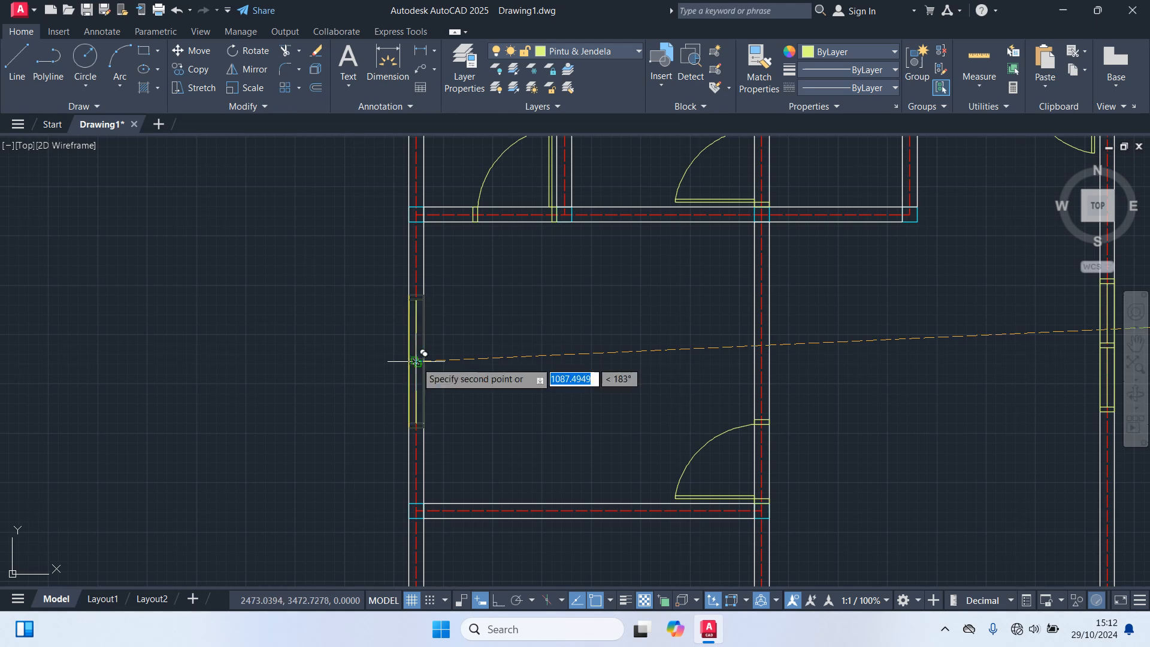
Step: Place a copy of the long vertical window midway along the left exterior wall of the second large left room
scroll(547, 367, "down", 4)
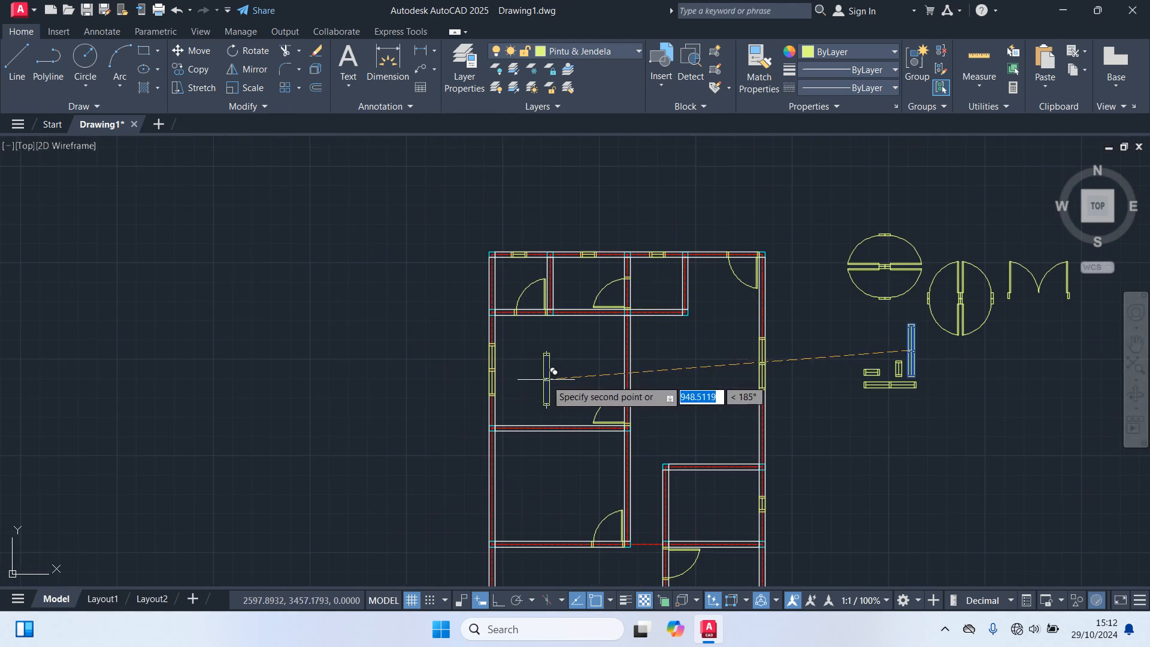
middle_click_drag(655, 406, 673, 287)
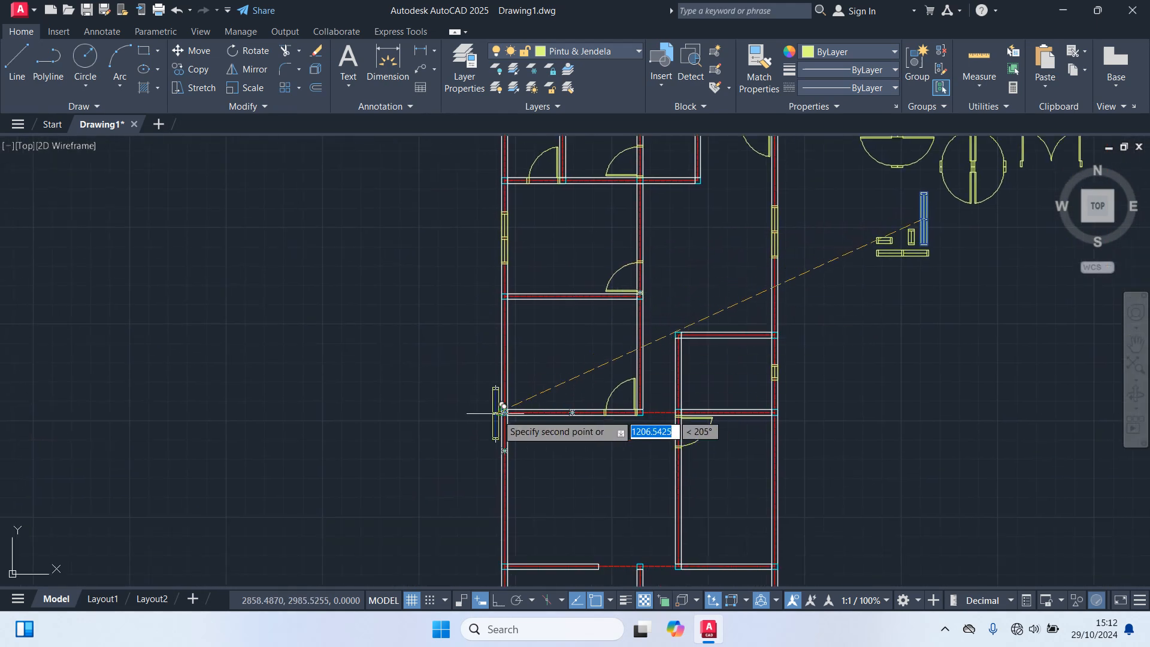
scroll(501, 363, "up", 4)
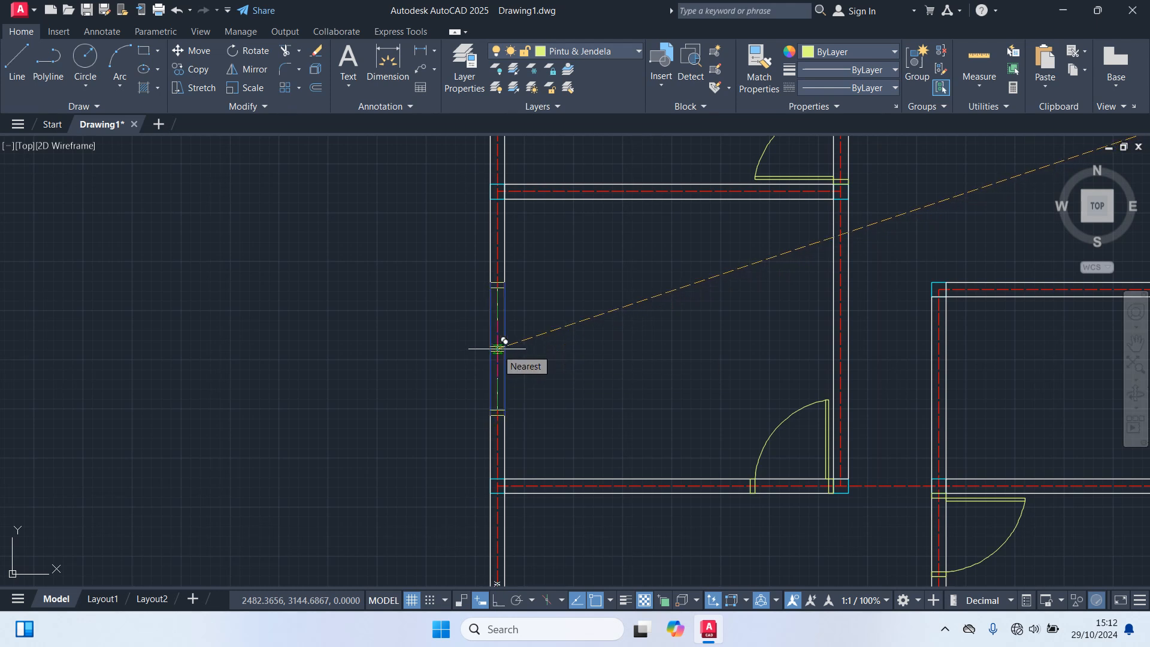
Step: Place a copy of the long vertical window midway along the right exterior wall of the right bedroom below the small room
scroll(563, 350, "down", 2)
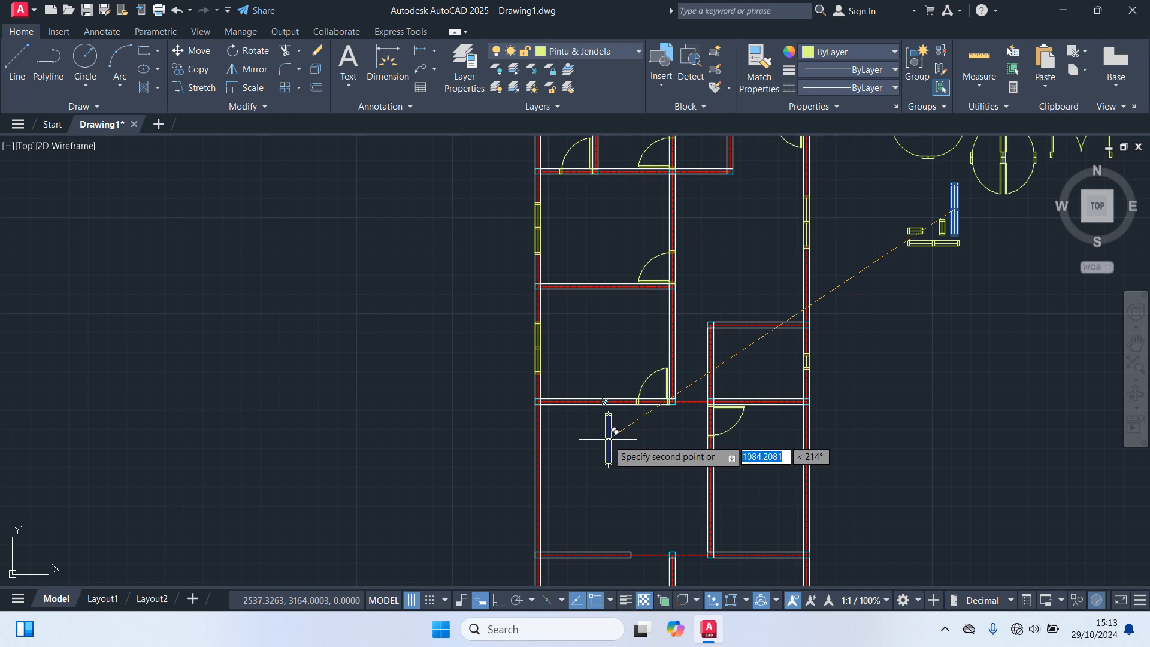
scroll(610, 437, "down", 3)
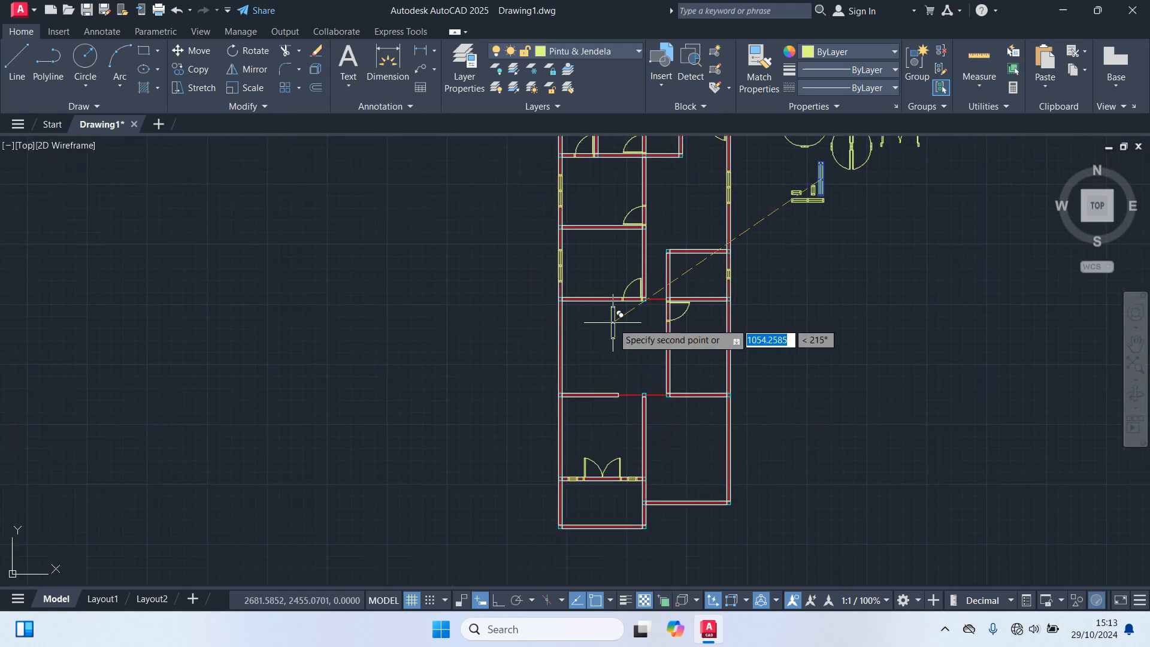
scroll(744, 335, "up", 4)
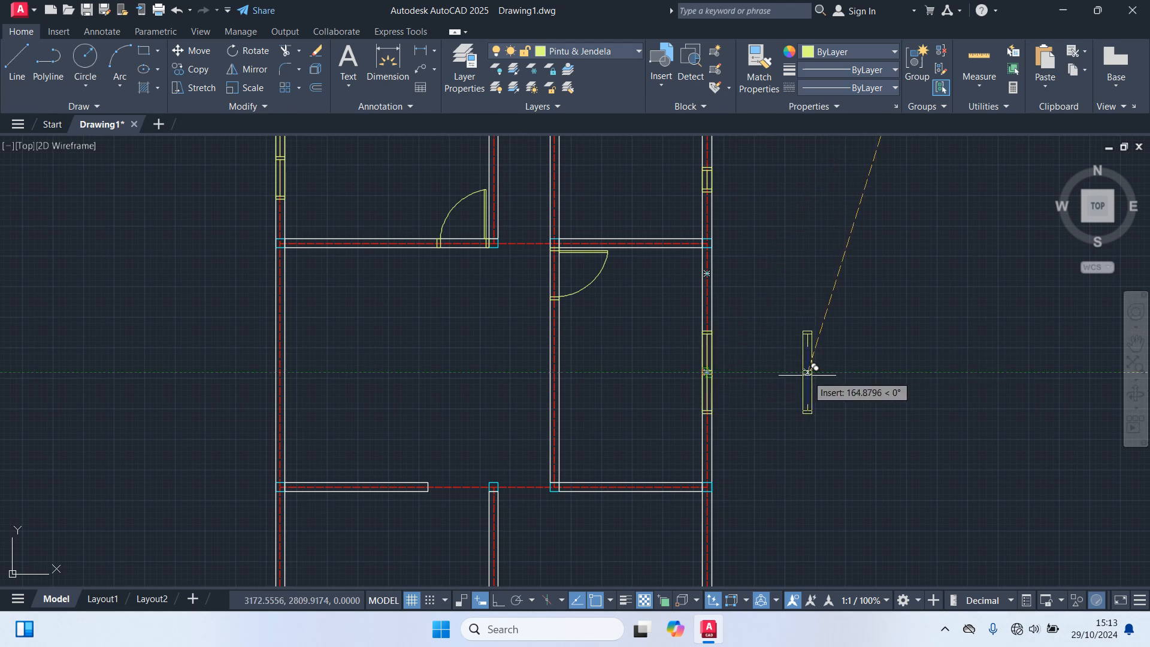
Step: Copy the long vertical double window by its centre into the left exterior wall, midway along the third large left room
scroll(807, 372, "down", 4)
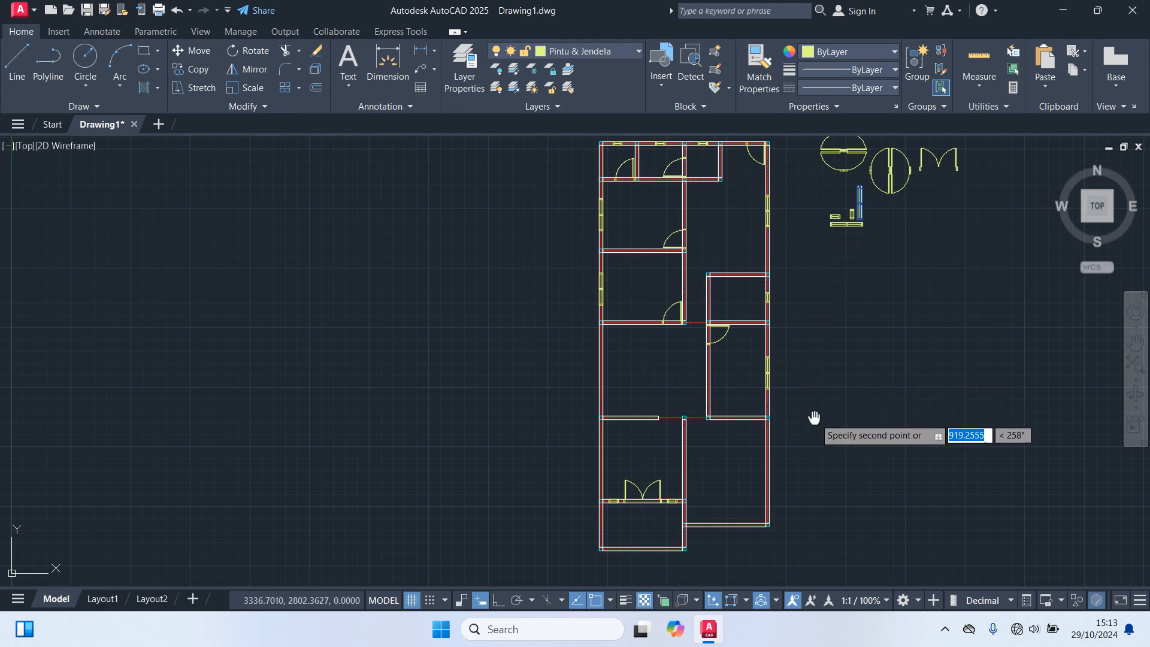
middle_click_drag(822, 399, 770, 385)
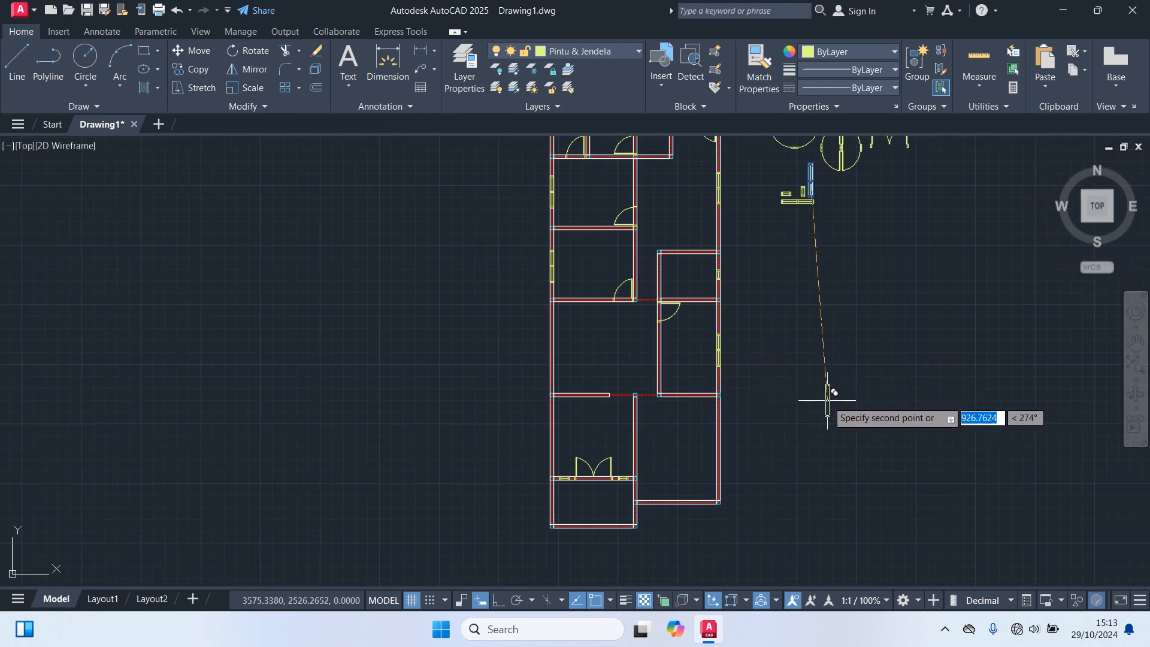
key("Escape")
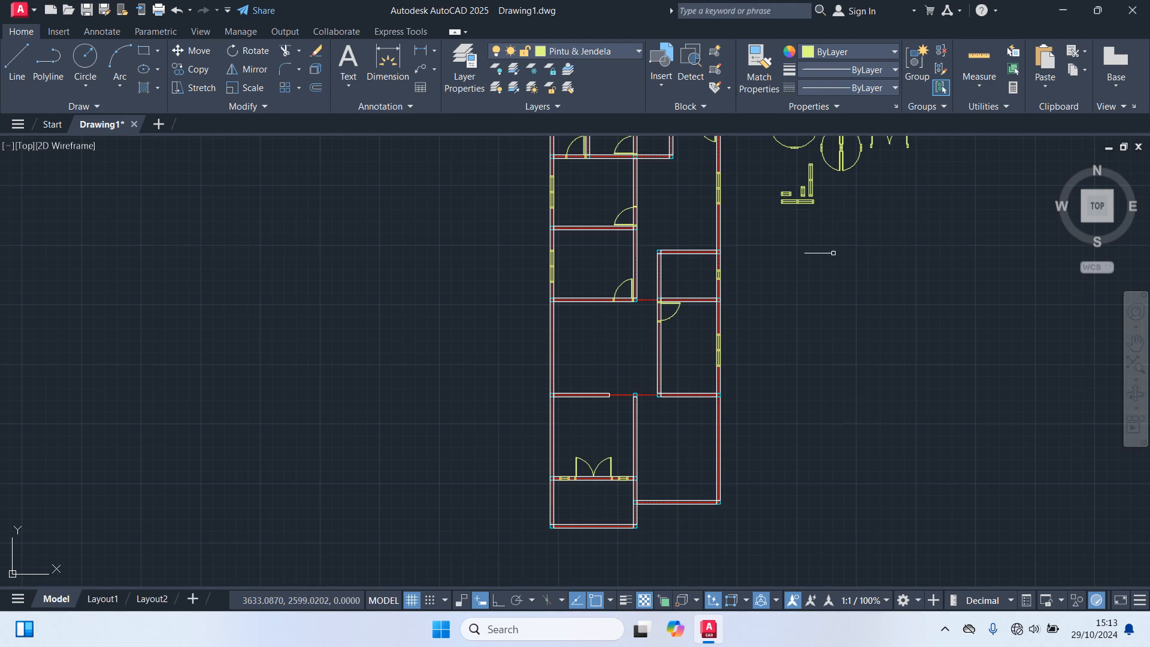
scroll(836, 254, "up", 6)
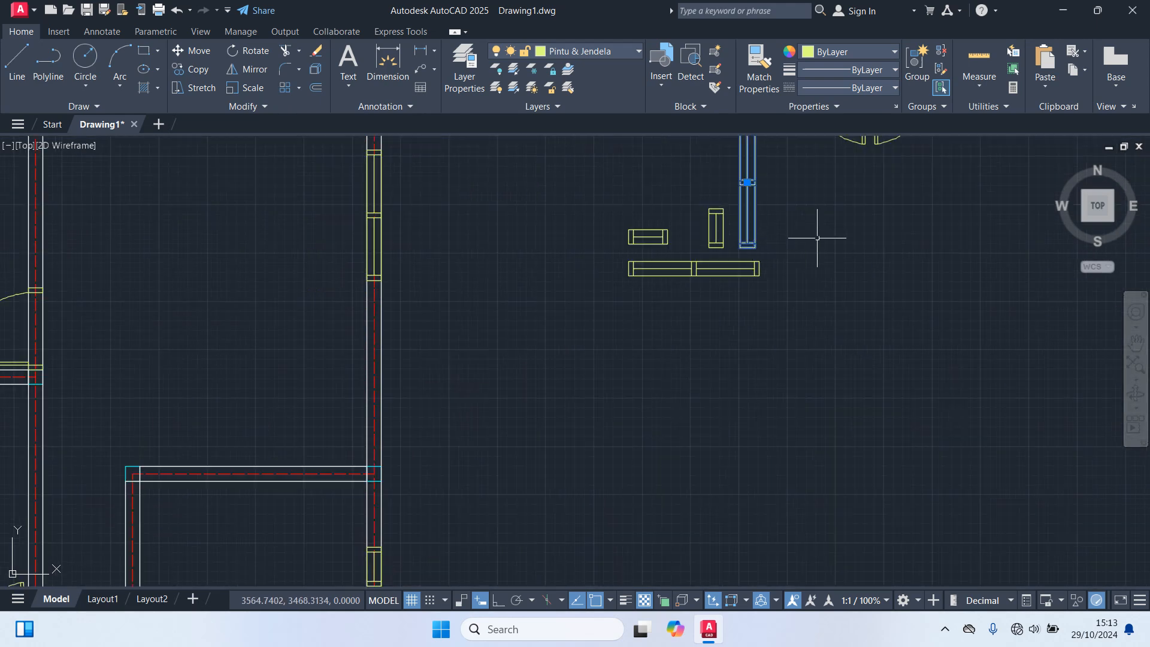
key("Return")
middle_click_drag(812, 236, 776, 304)
scroll(707, 252, "up", 4)
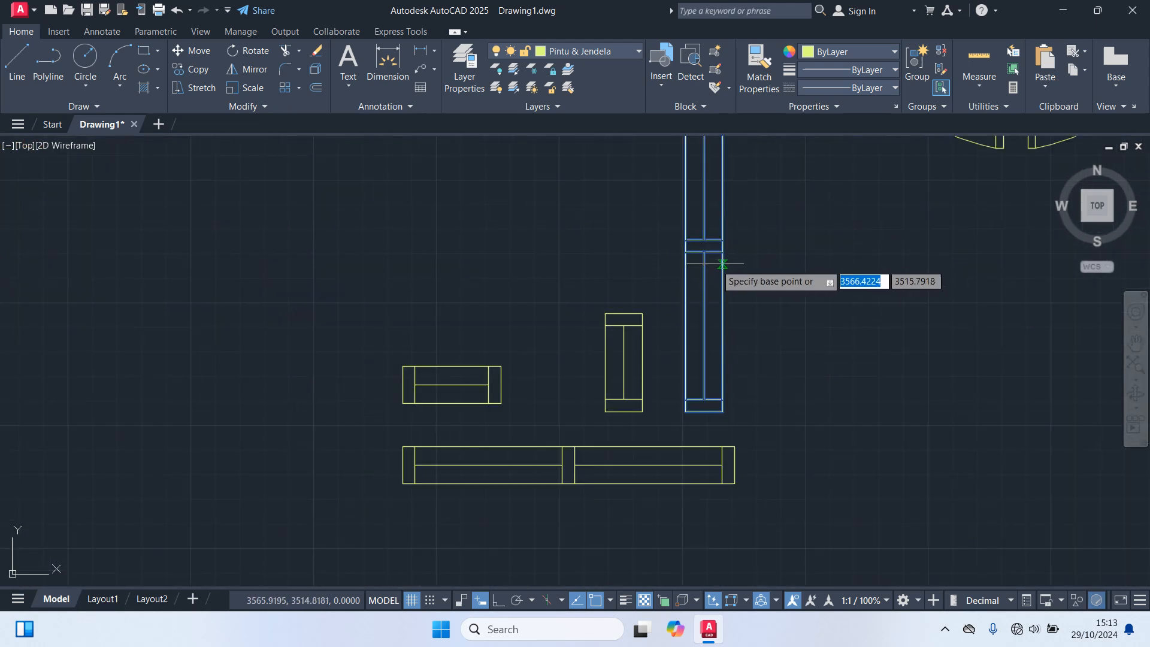
left_click(704, 245)
scroll(547, 397, "down", 5)
scroll(752, 205, "up", 6)
scroll(457, 376, "up", 2)
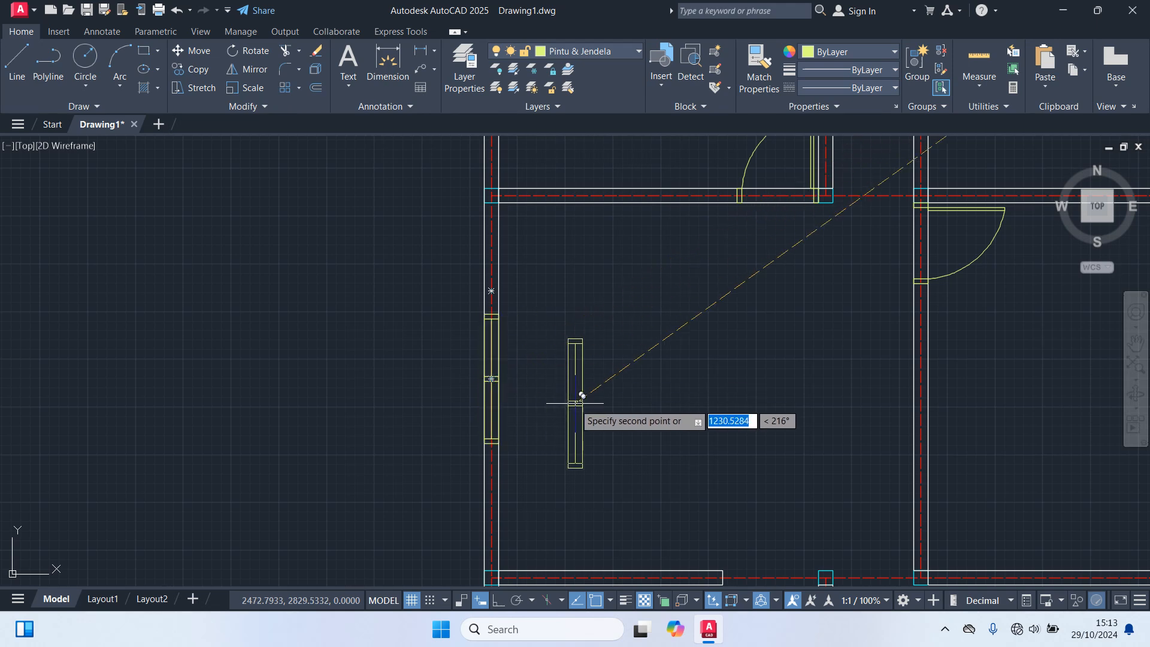
scroll(569, 390, "down", 4)
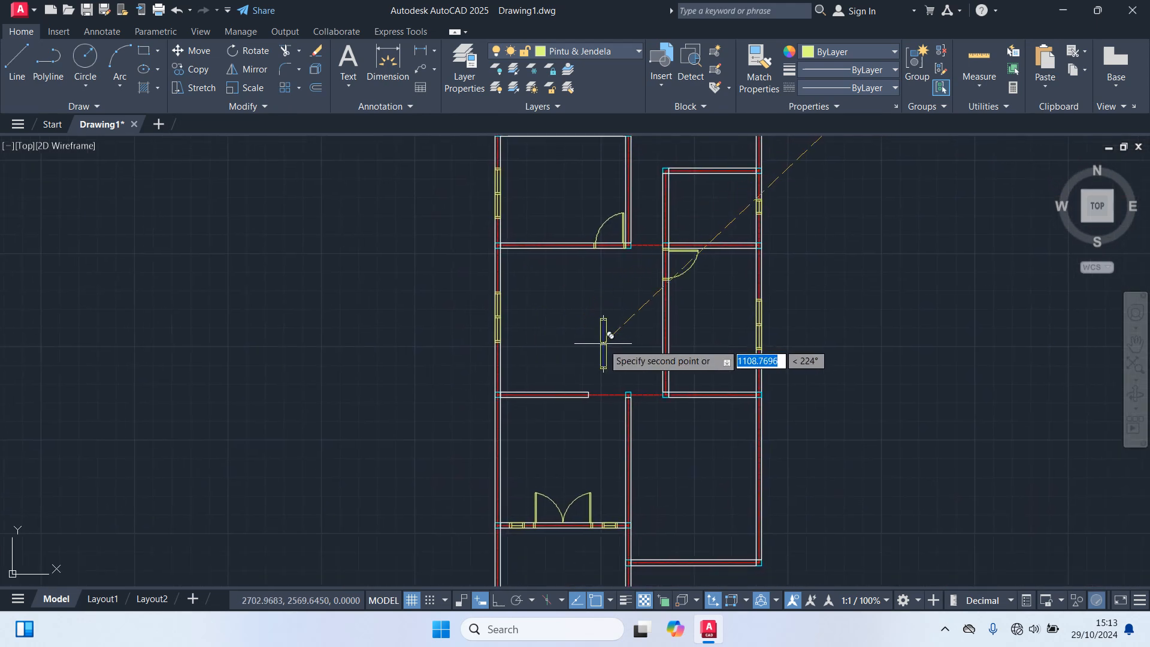
key("Escape")
Step: Trim away the inner wall lines around the front porch and both lines of the lower-right room's bottom wall
scroll(737, 400, "down", 2)
mouse_move(737, 399)
middle_mouse_down()
mouse_move(723, 357)
mouse_move(693, 485)
middle_mouse_up()
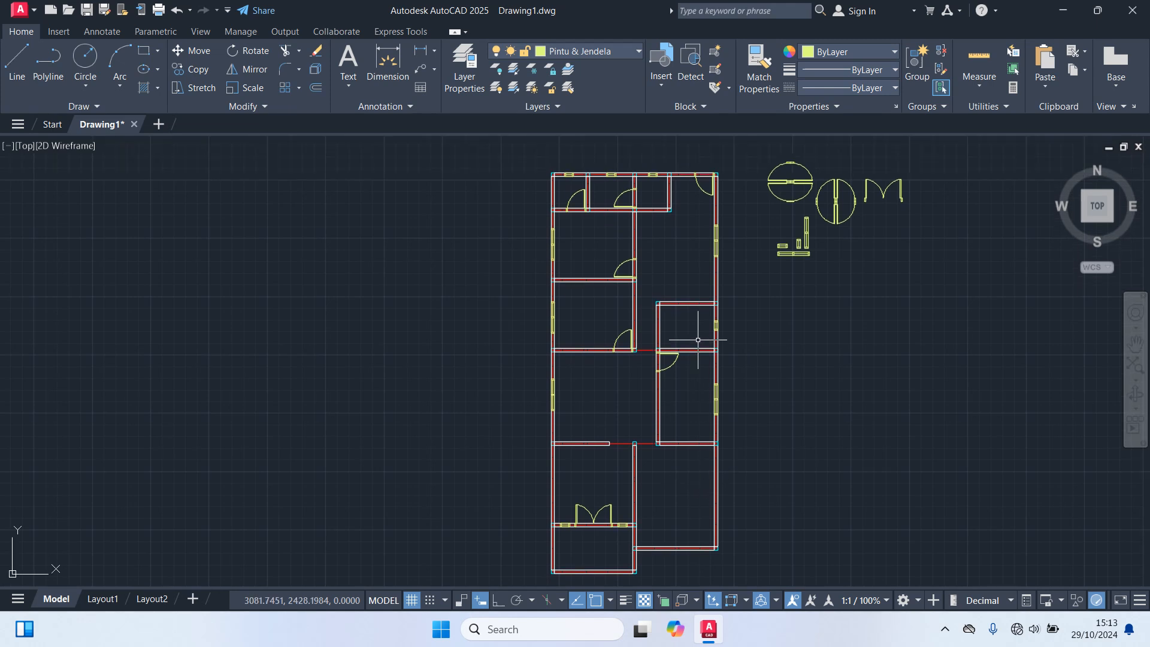
middle_click_drag(665, 488, 668, 404)
type("tr")
key("Return")
scroll(597, 465, "up", 2)
left_click(587, 460)
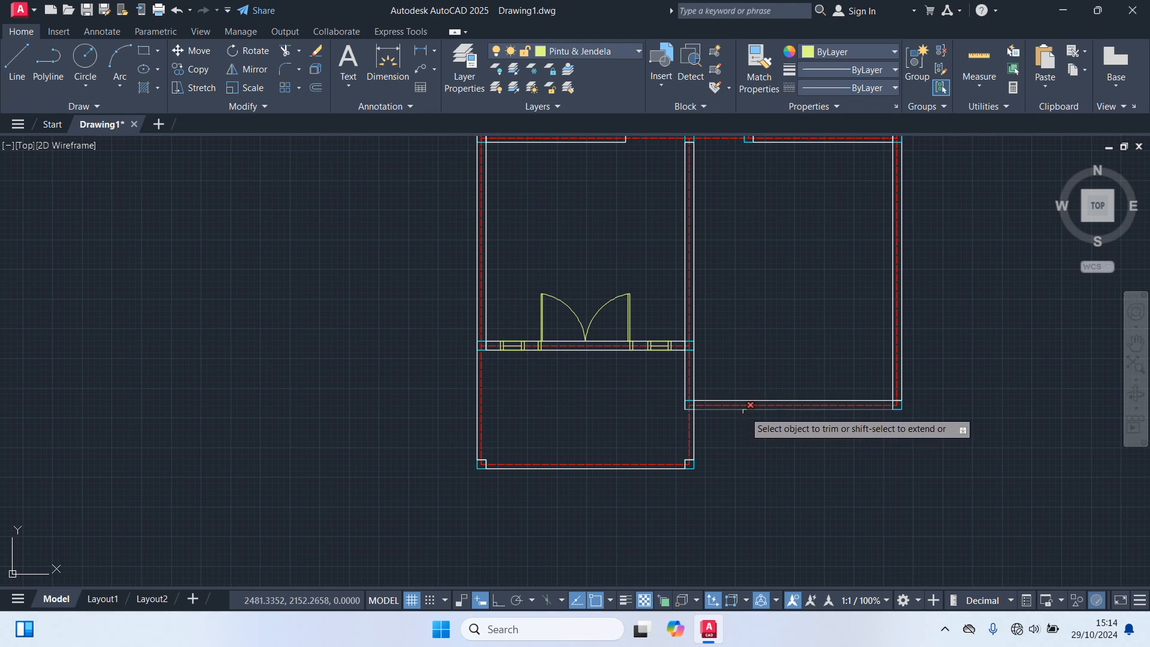
left_click(745, 411)
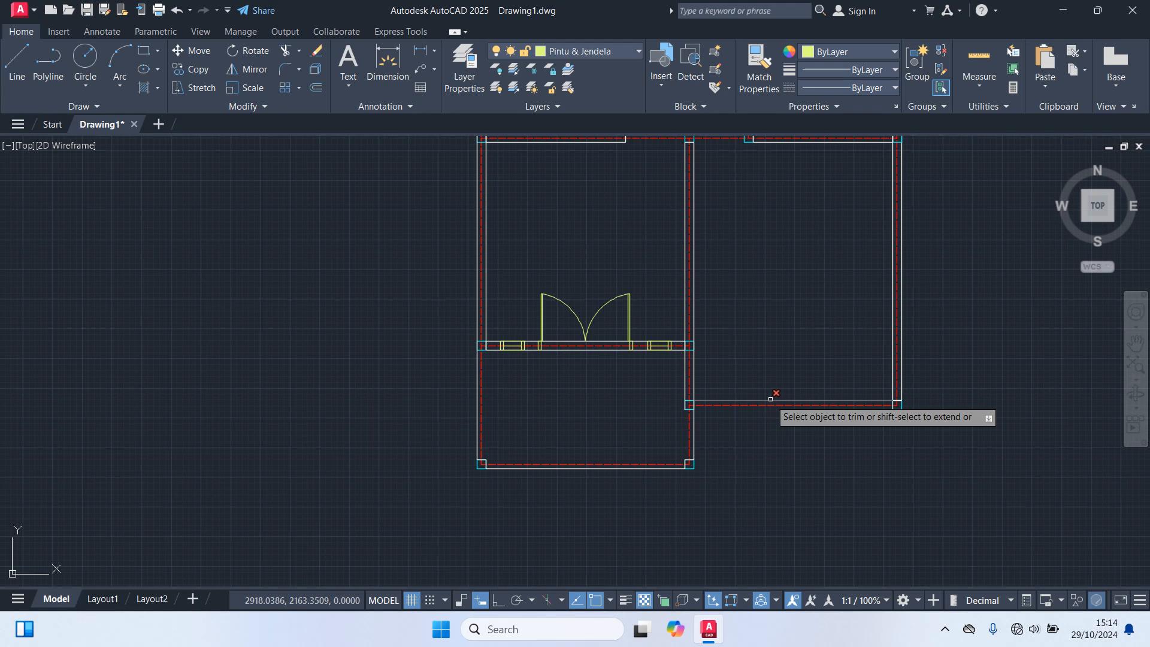
left_click(771, 399)
Step: Trim the wall lines across the front and middle door openings and along the small right room's left side
middle_click_drag(789, 300, 783, 383)
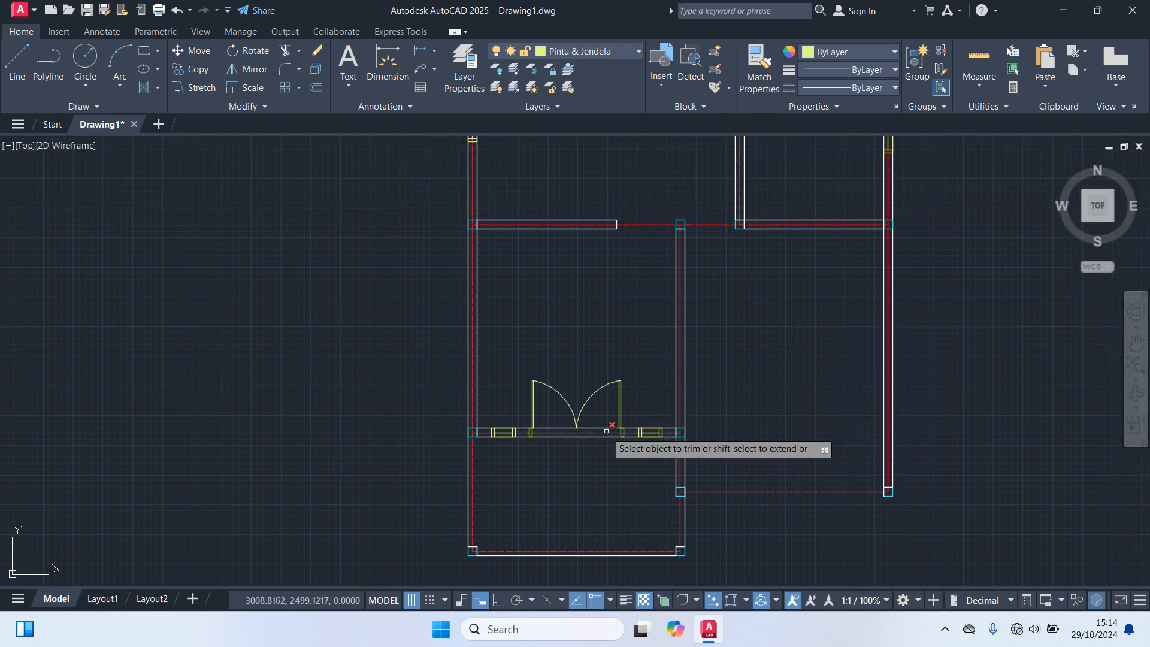
middle_click_drag(653, 323, 589, 453)
middle_click_drag(694, 239, 635, 449)
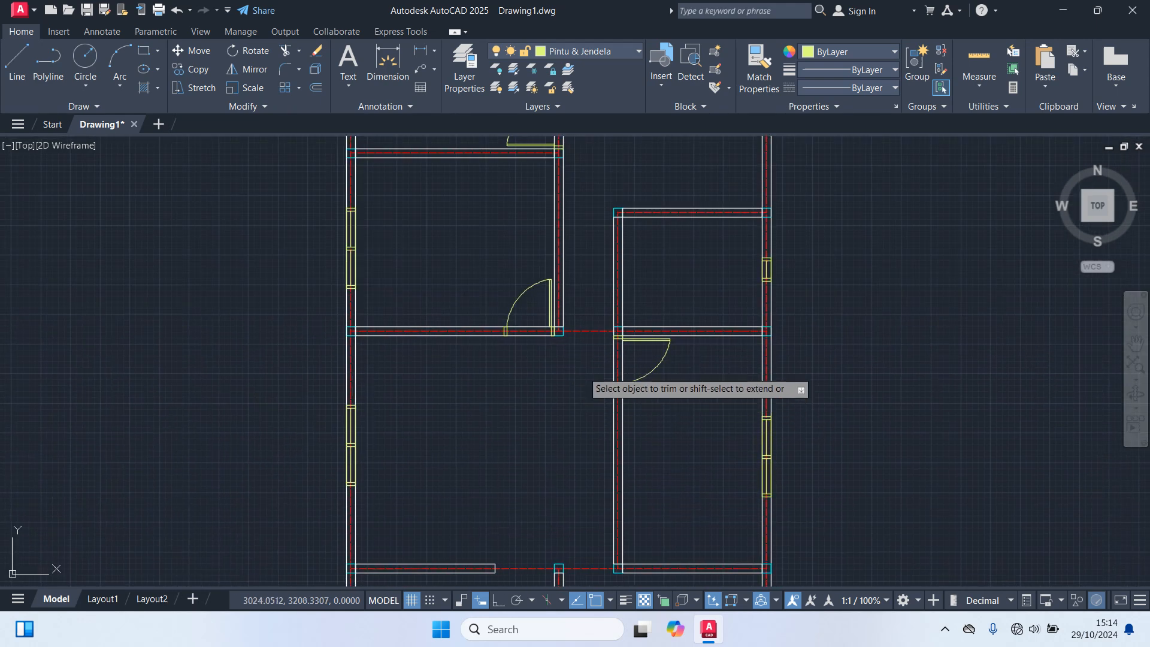
left_click(614, 371)
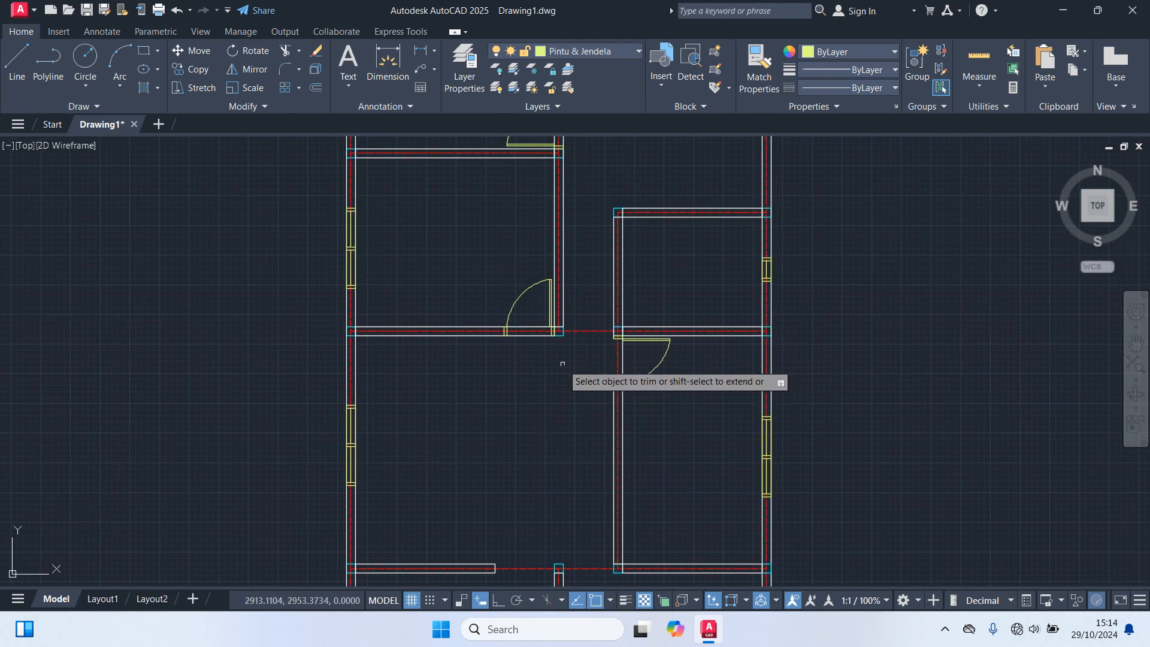
left_click(525, 335)
left_click(613, 307)
left_click(621, 311)
Step: Trim the wall lines across the upper door openings and the inner lines of the partition left of the top-corner door
mouse_move(659, 267)
middle_mouse_down()
mouse_move(657, 382)
mouse_move(644, 427)
middle_mouse_up()
middle_click_drag(628, 236, 621, 381)
left_click(394, 282)
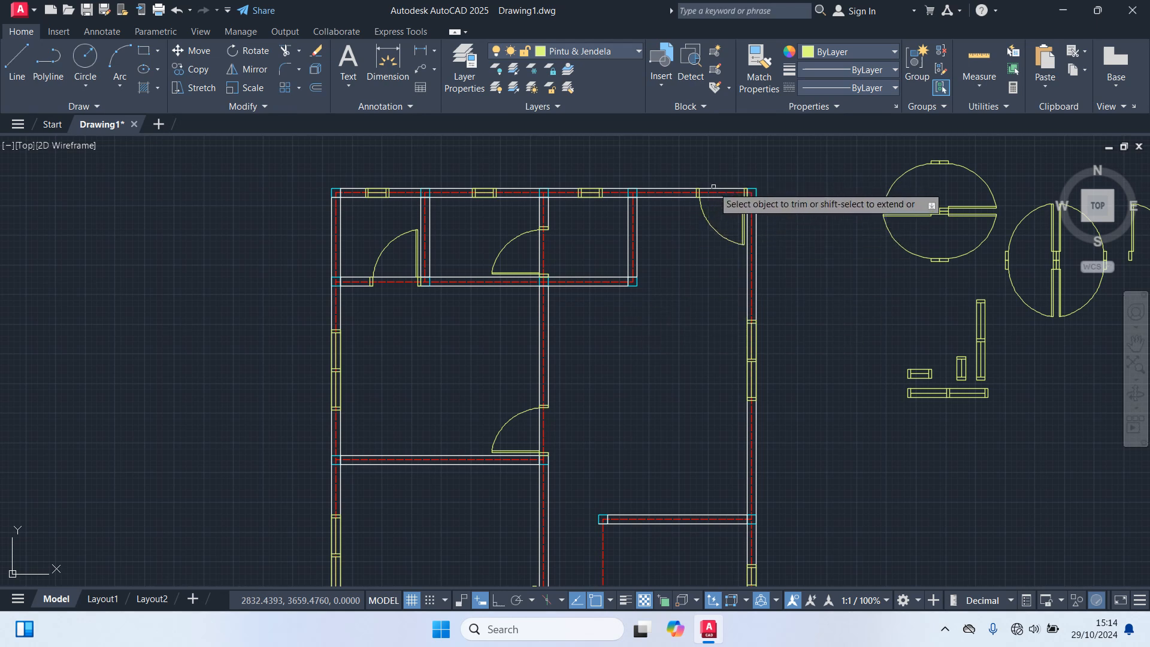
middle_click_drag(664, 281, 667, 260)
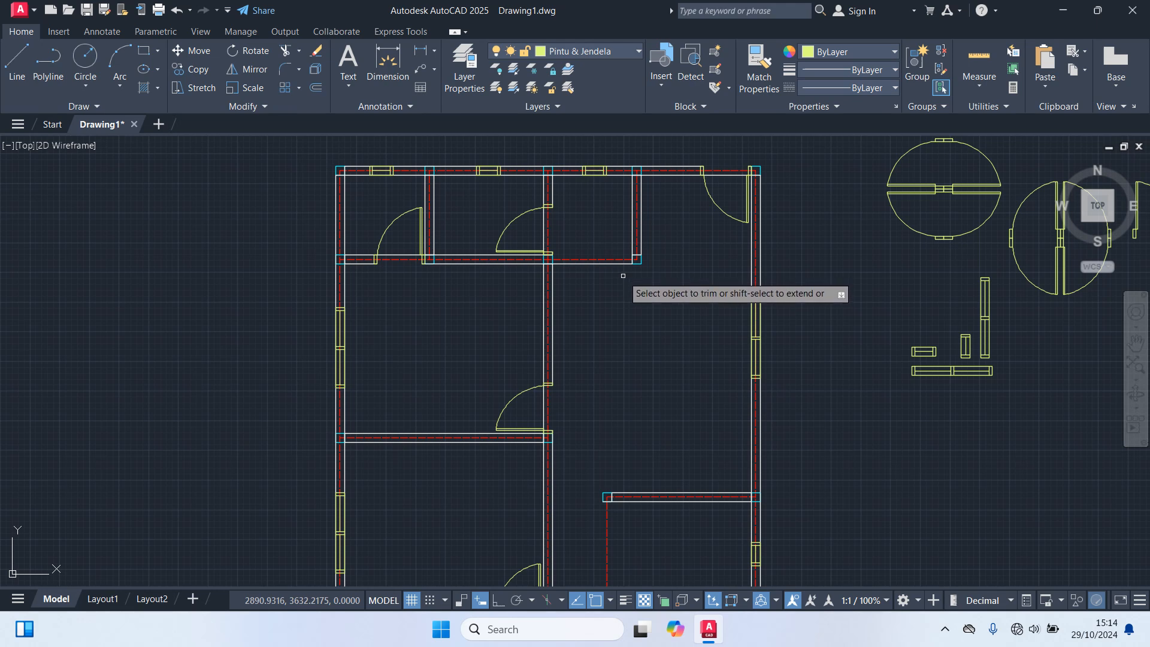
left_click(635, 244)
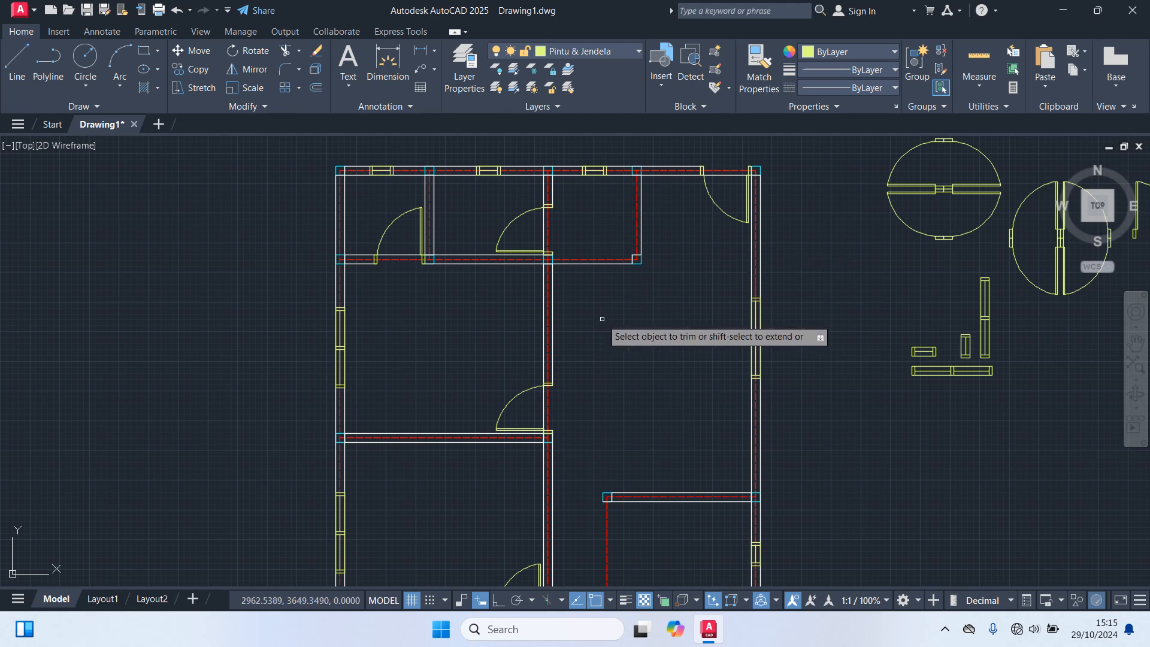
key("Escape")
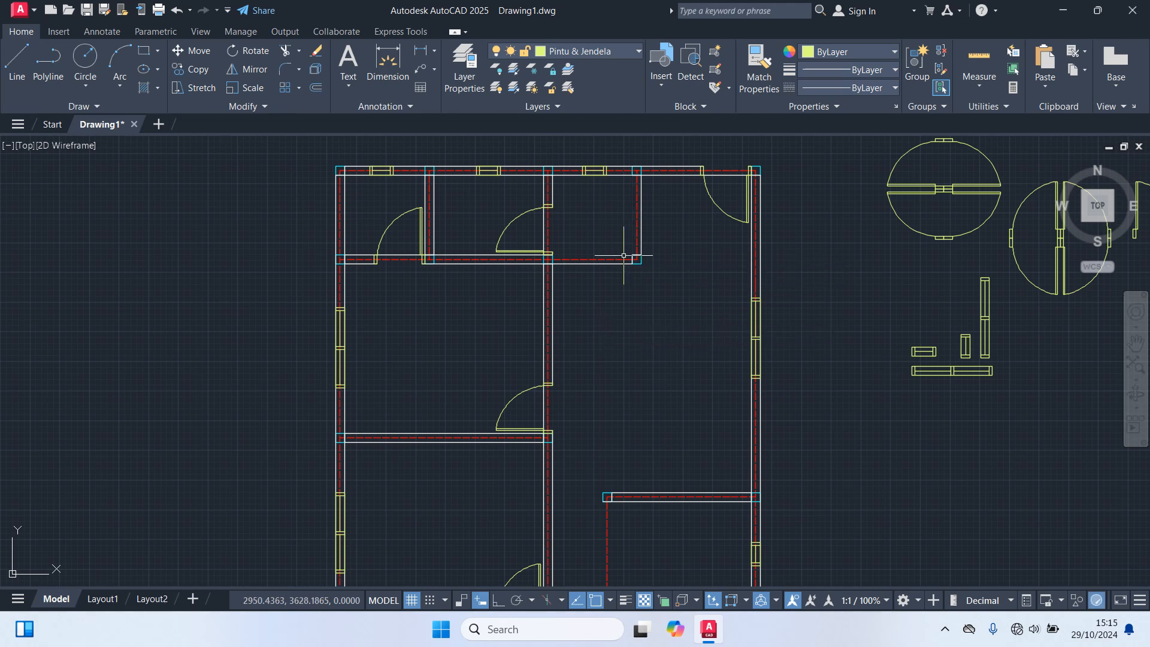
Step: Delete the column square at the lower-right corner of the upper partition
scroll(624, 256, "up", 2)
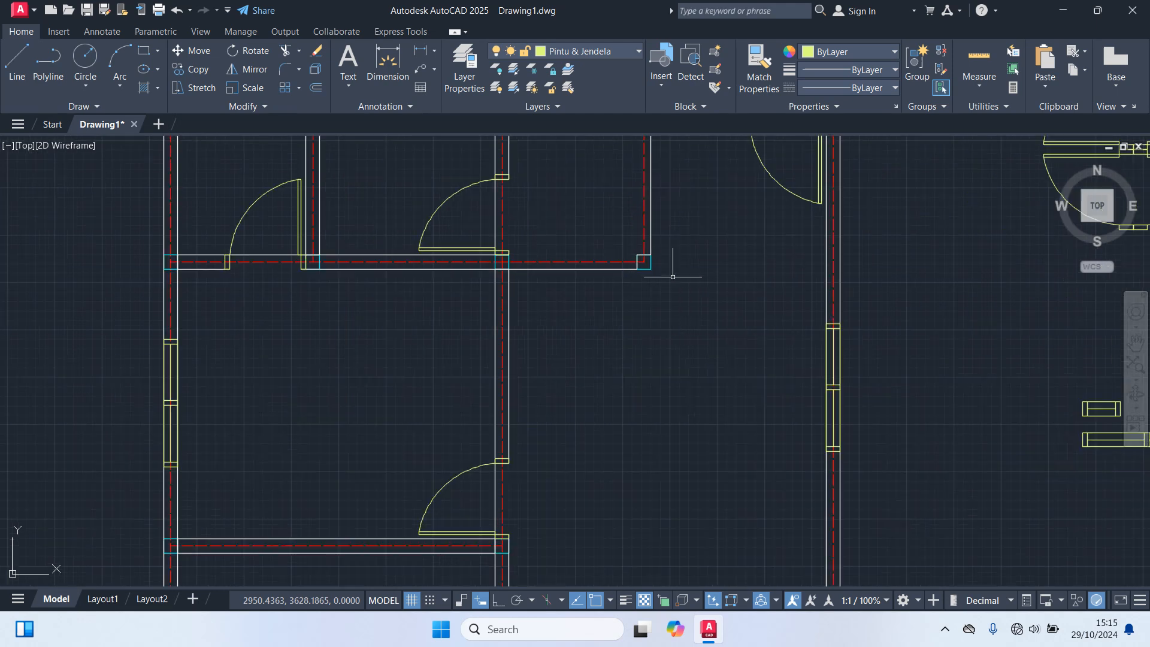
left_click(652, 260)
key("Delete")
middle_click_drag(665, 258, 660, 314)
scroll(662, 314, "up", 4)
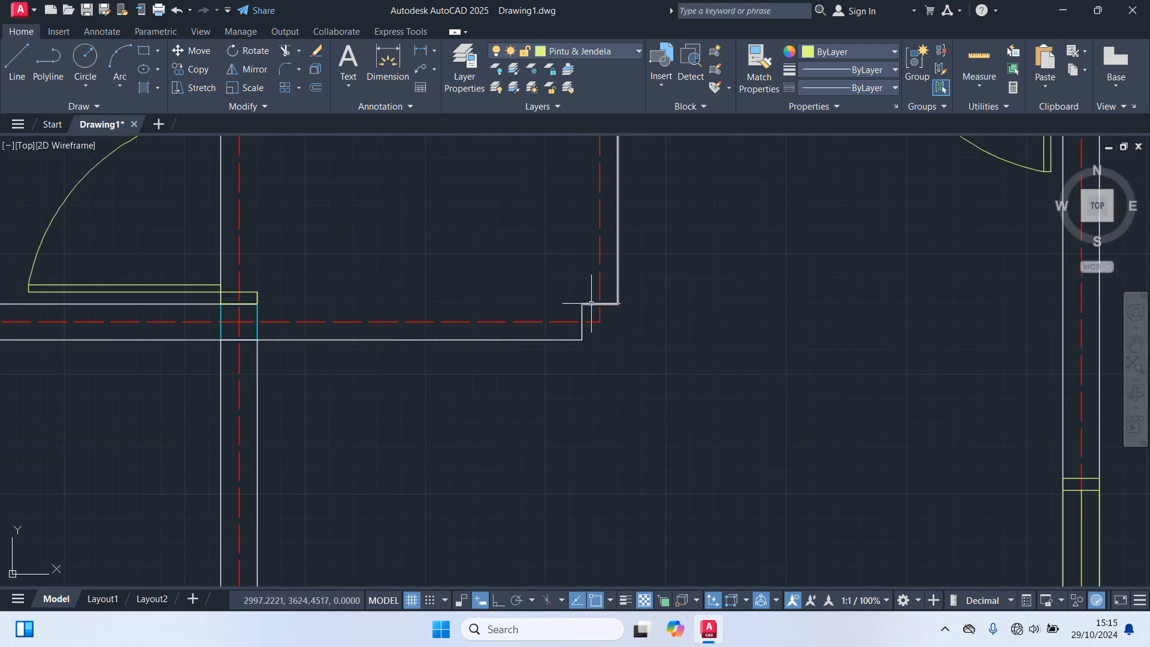
Step: Stretch the notched ends of the two remaining partition outlines to their outer intersection, squaring off the corner
left_click(591, 303)
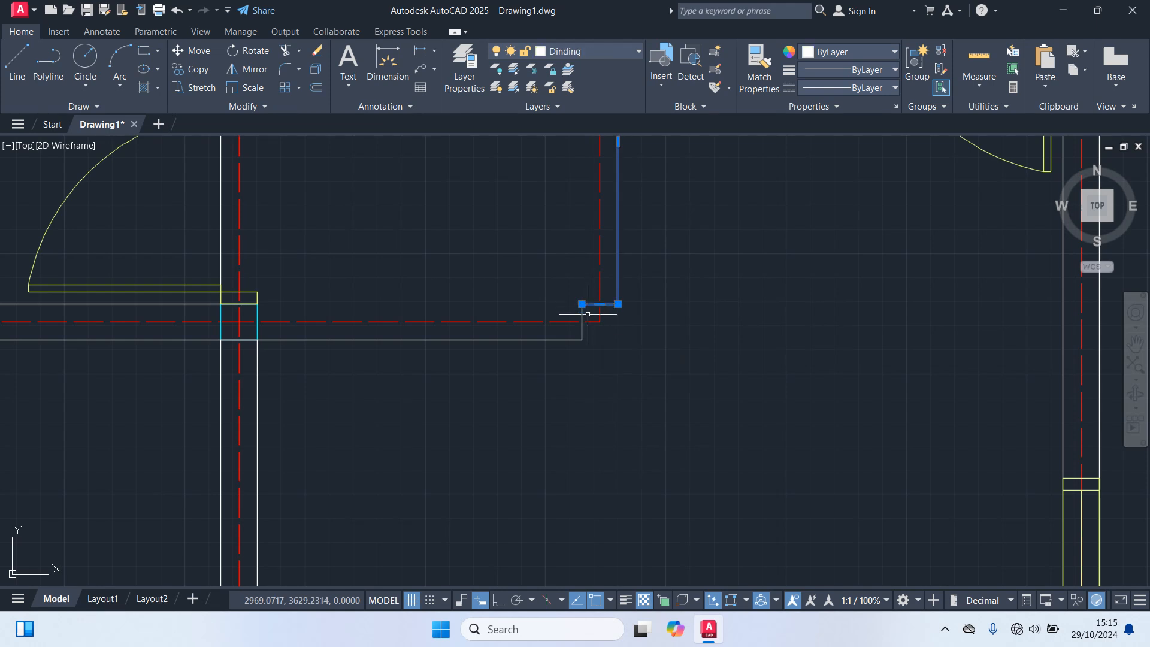
left_click(582, 311)
left_click(581, 304)
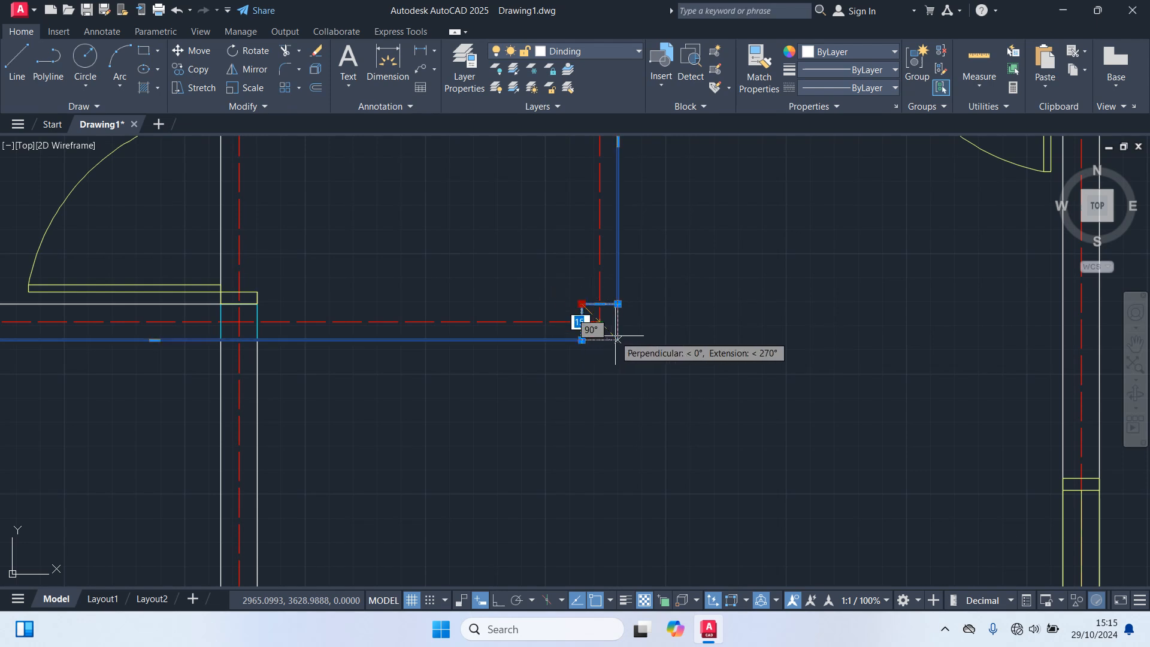
left_click(617, 339)
key("Escape")
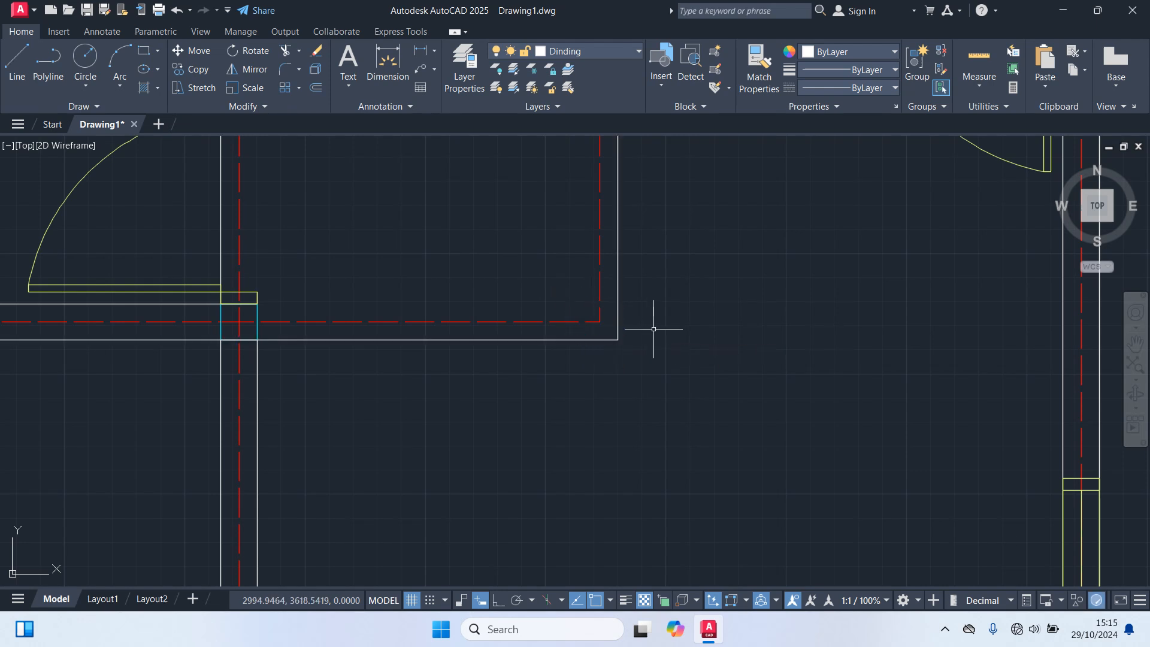
scroll(659, 336, "down", 3)
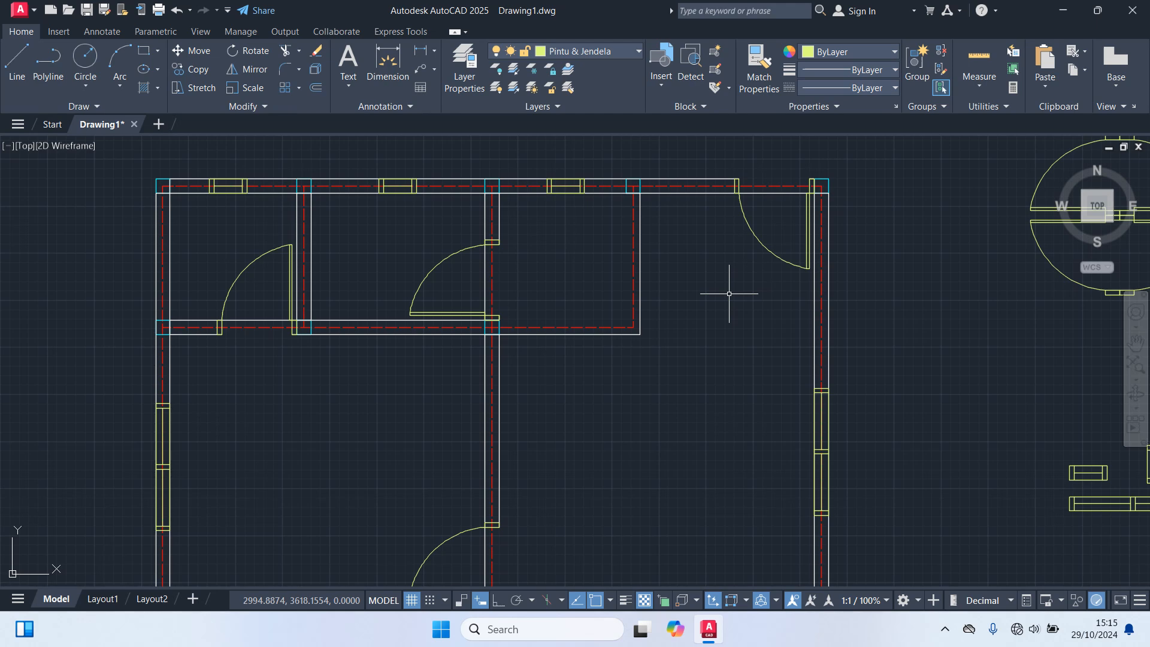
scroll(730, 293, "down", 2)
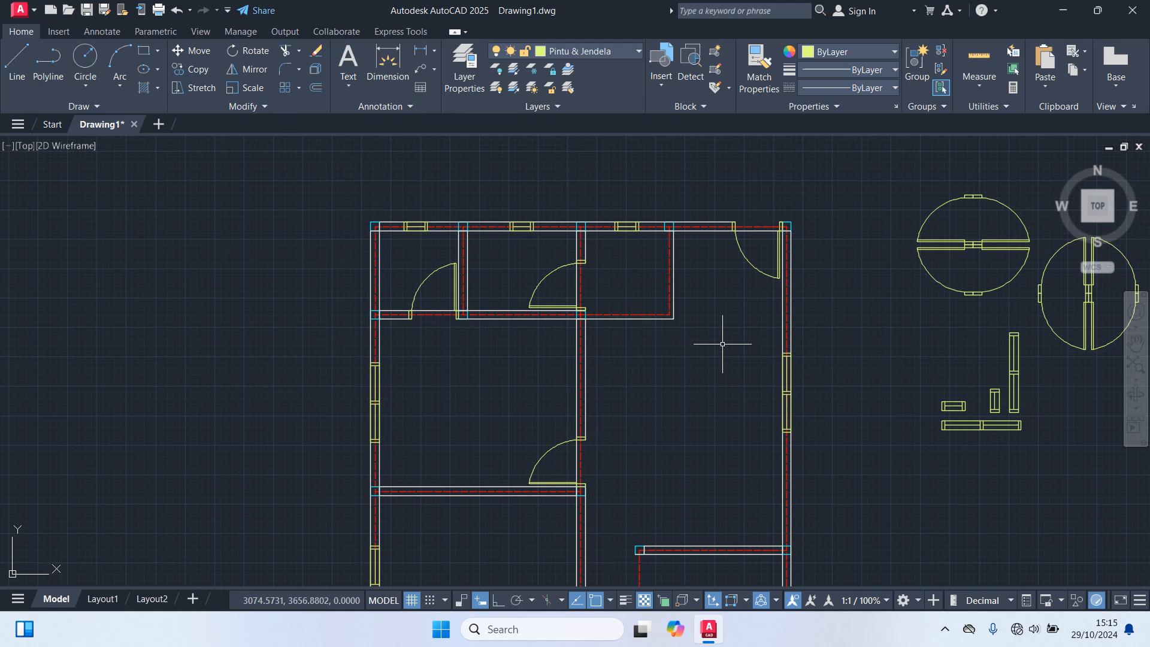
middle_click_drag(718, 370, 710, 341)
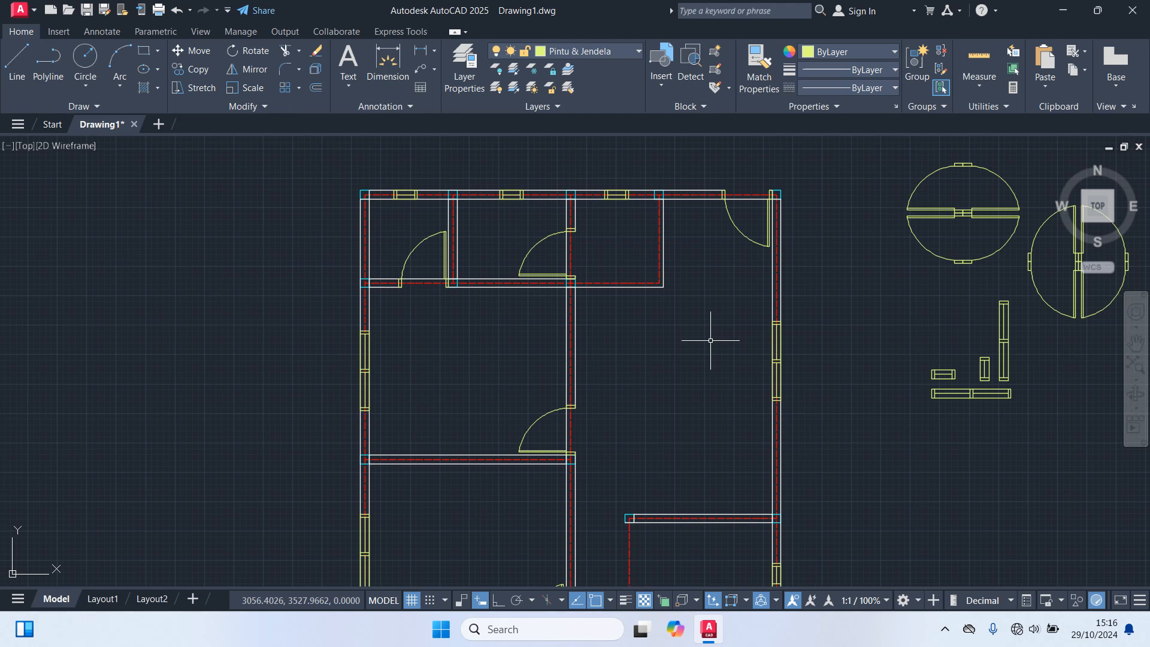
left_click(689, 296)
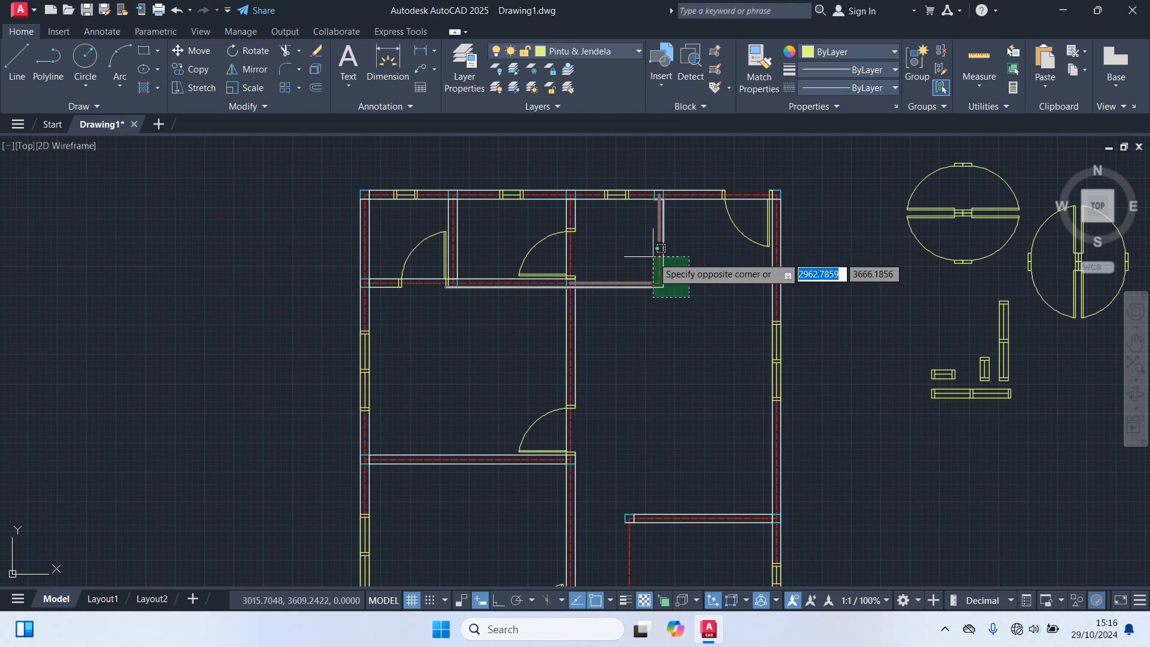
left_click(656, 258)
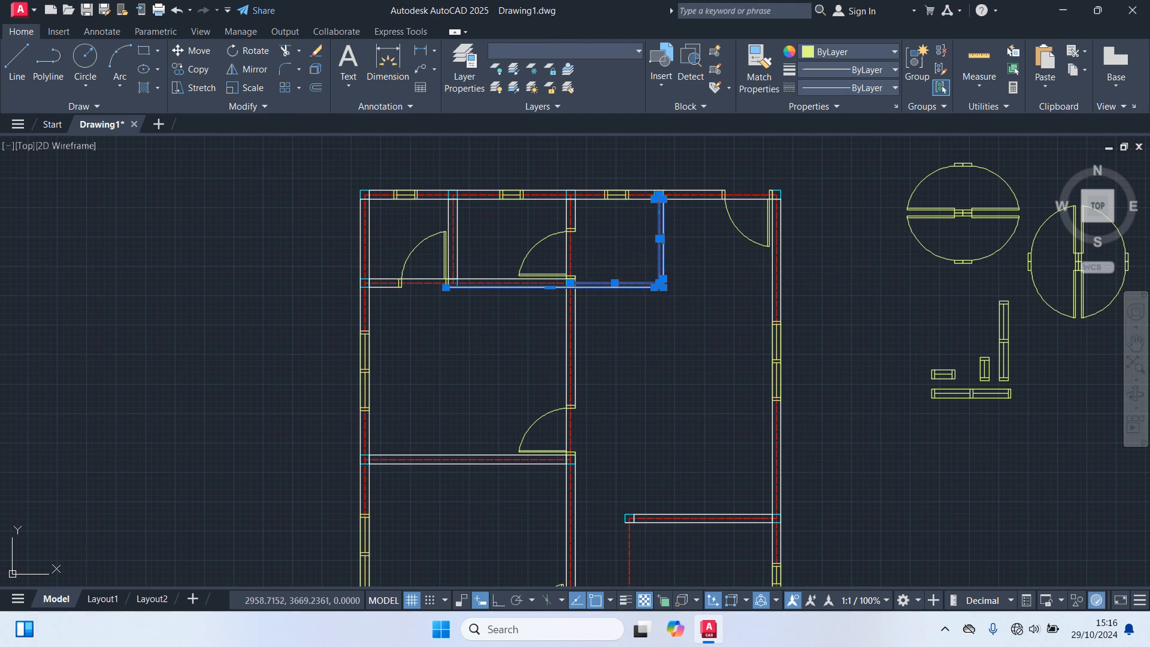
key("Escape")
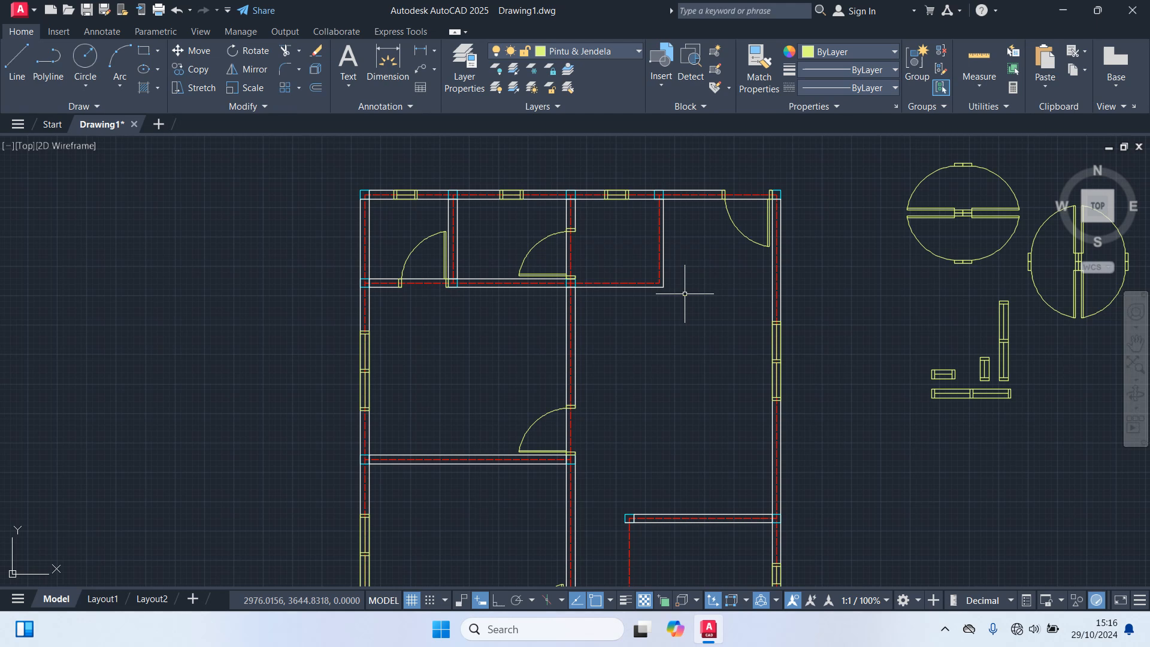
Step: Make the Dinding layer current and draw a line along the lower-right room's open bottom edge, between its two corner columns
mouse_move(737, 379)
middle_mouse_down()
mouse_move(688, 203)
mouse_move(718, 325)
mouse_move(708, 277)
mouse_move(724, 69)
middle_mouse_up()
scroll(717, 318, "down", 2)
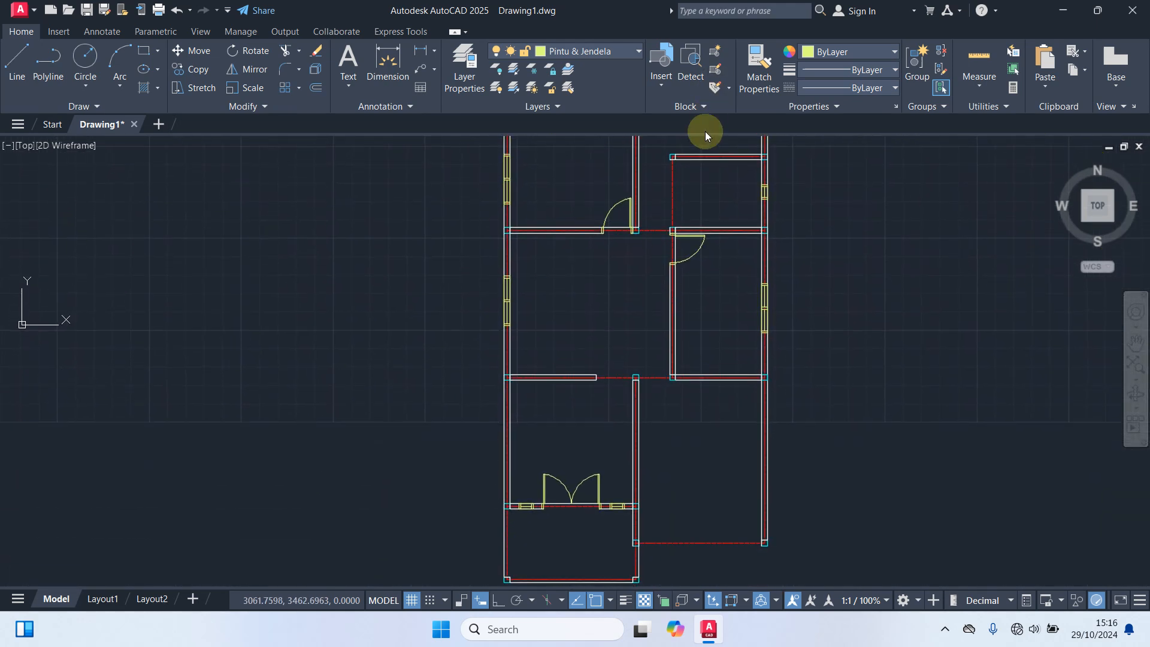
middle_click_drag(681, 495, 728, 372)
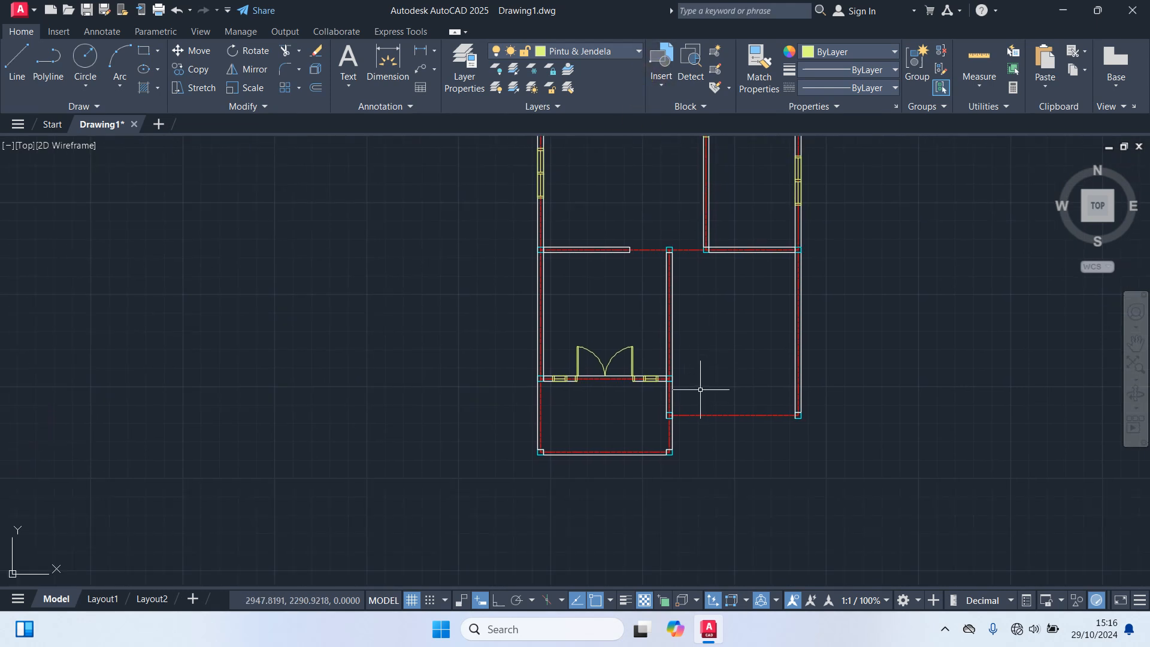
scroll(701, 389, "up", 2)
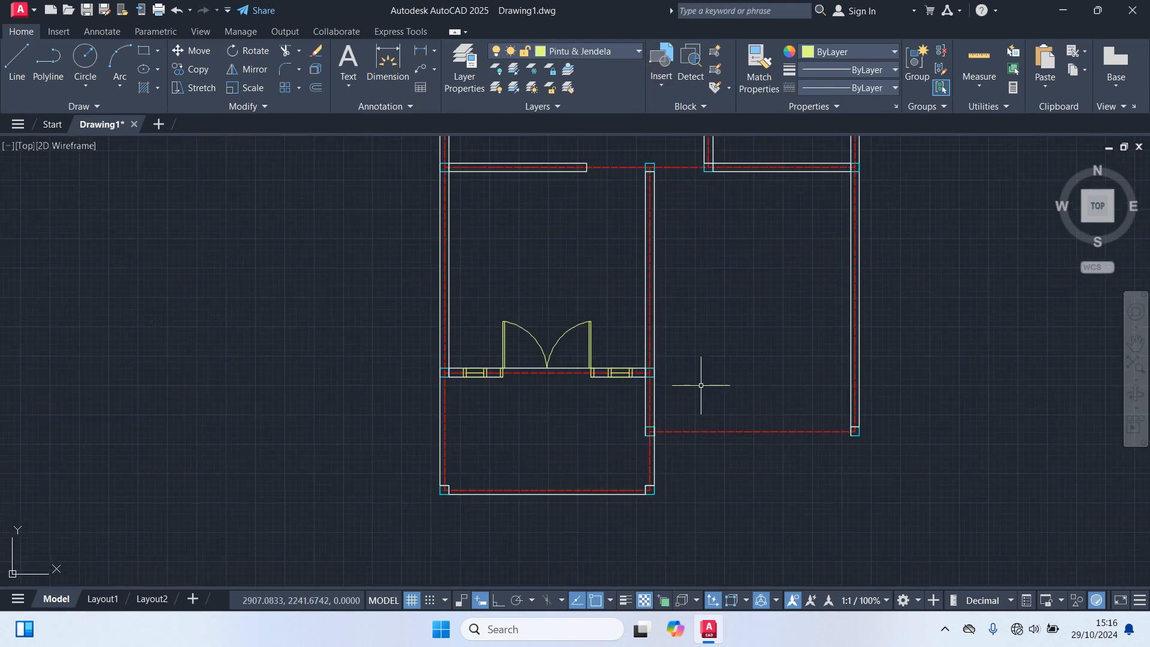
left_click(590, 52)
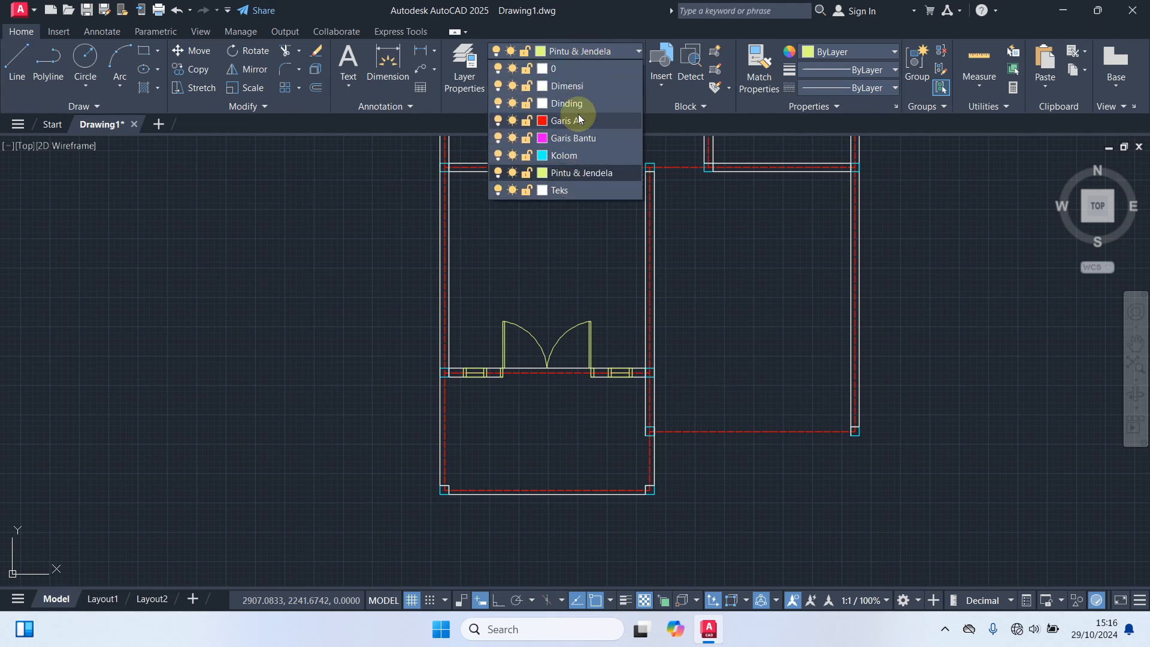
left_click(580, 103)
type("l")
key("Return")
scroll(666, 439, "up", 2)
left_click(646, 432)
left_click(959, 432)
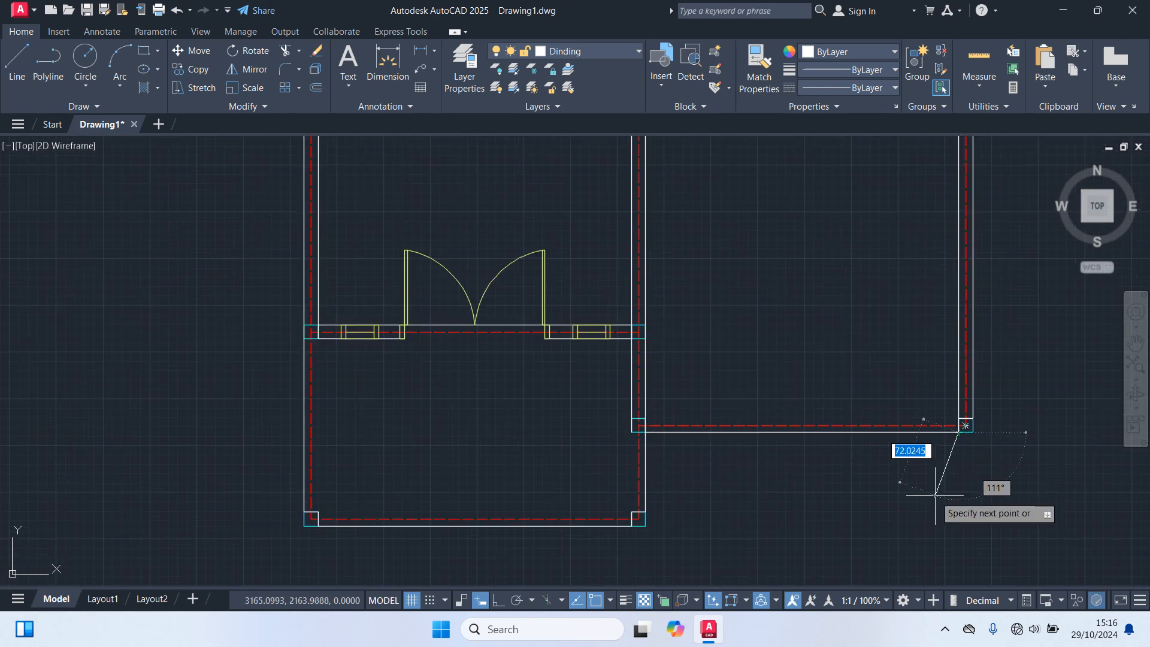
key("Return")
scroll(905, 488, "down", 5)
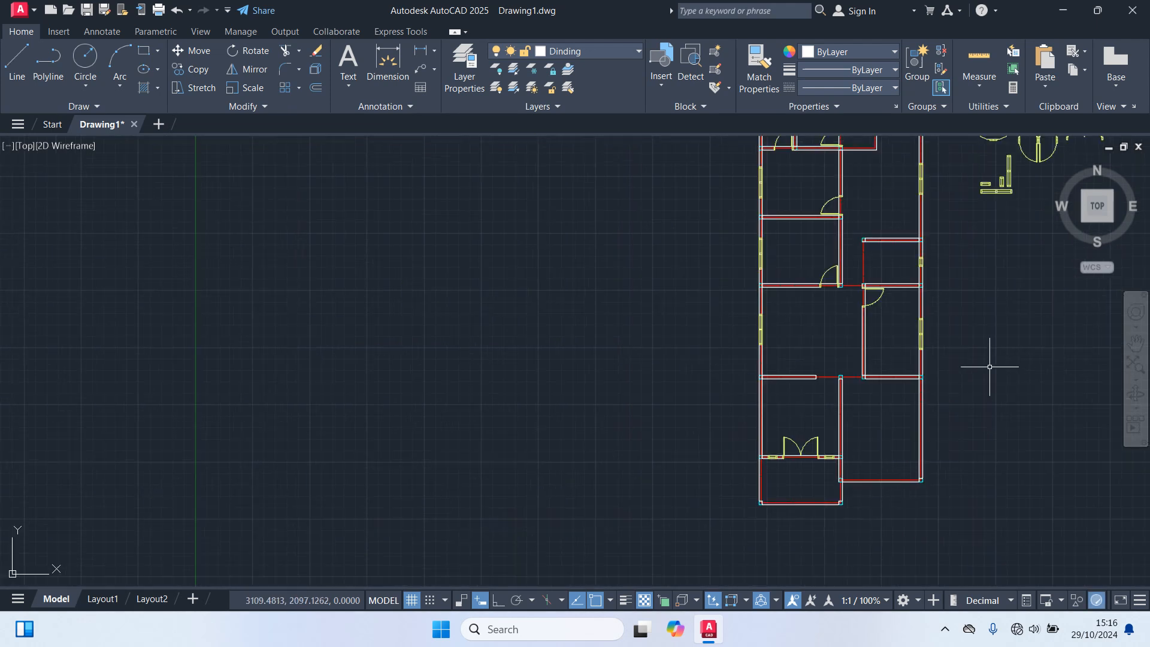
middle_click_drag(991, 372, 914, 389)
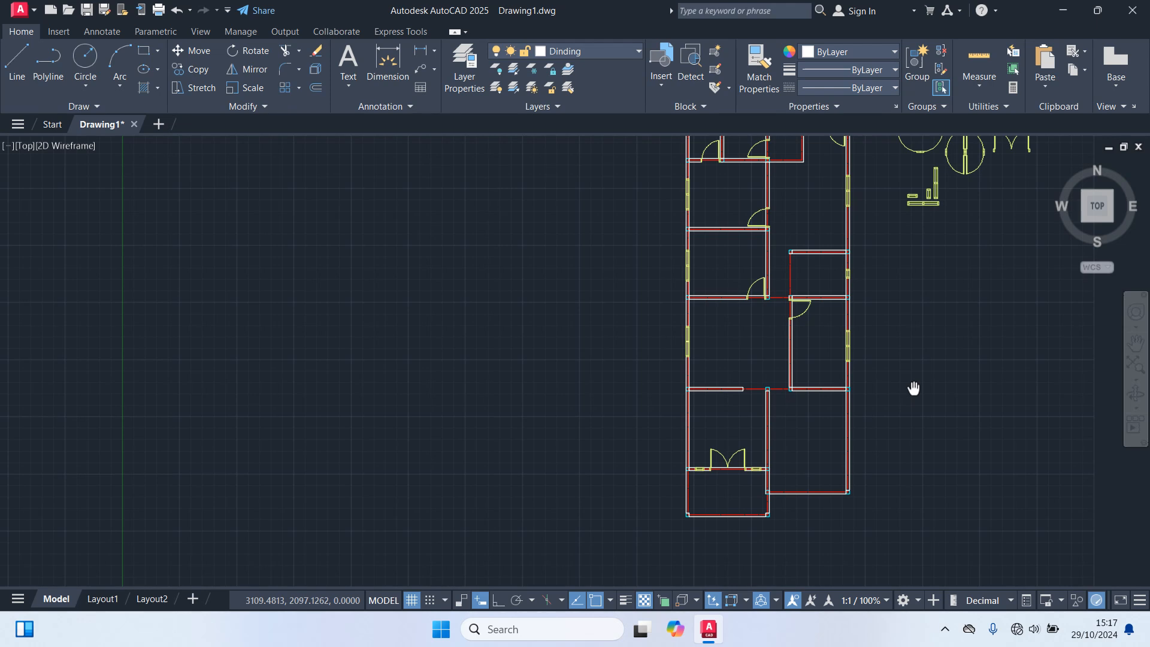
Step: Draw the outline below the lower-right room, from the porch's right column corner straight across, and 100 units up to the room's outer corner
middle_click_drag(913, 389, 914, 387)
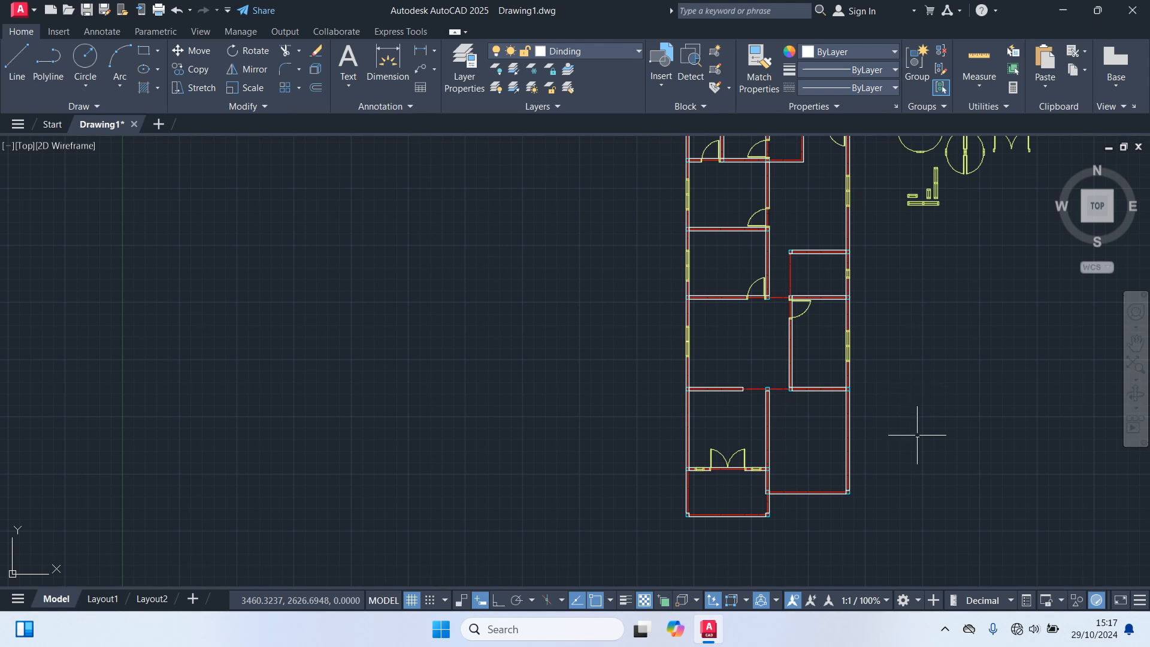
type("l")
key("Return")
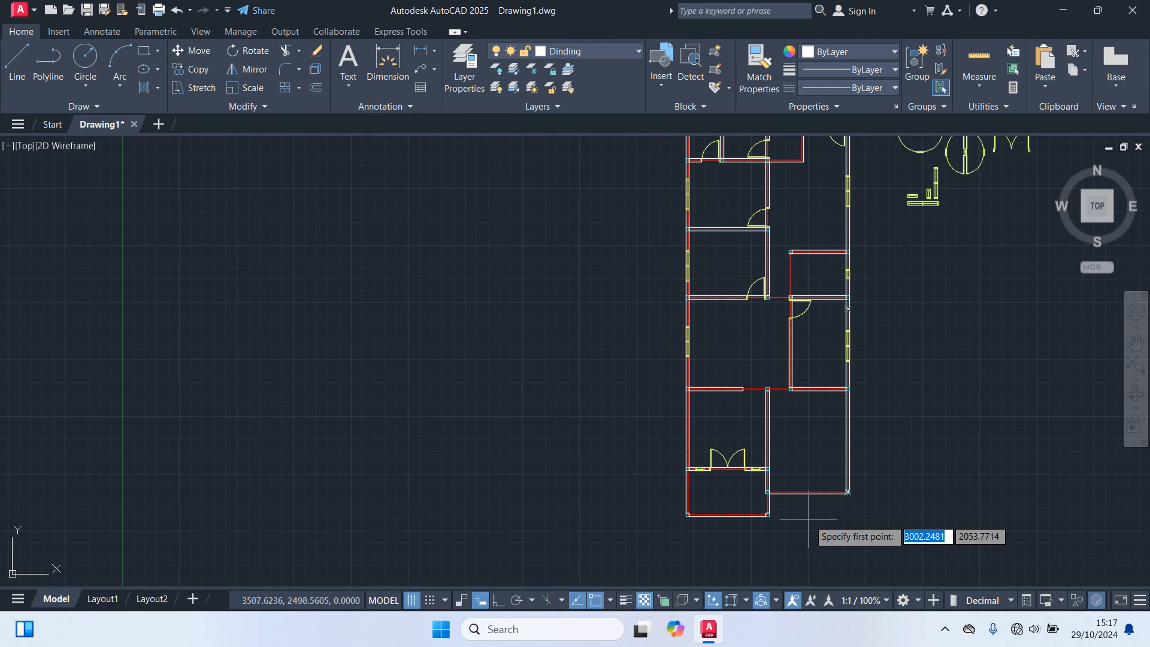
scroll(809, 518, "up", 2)
scroll(806, 516, "up", 2)
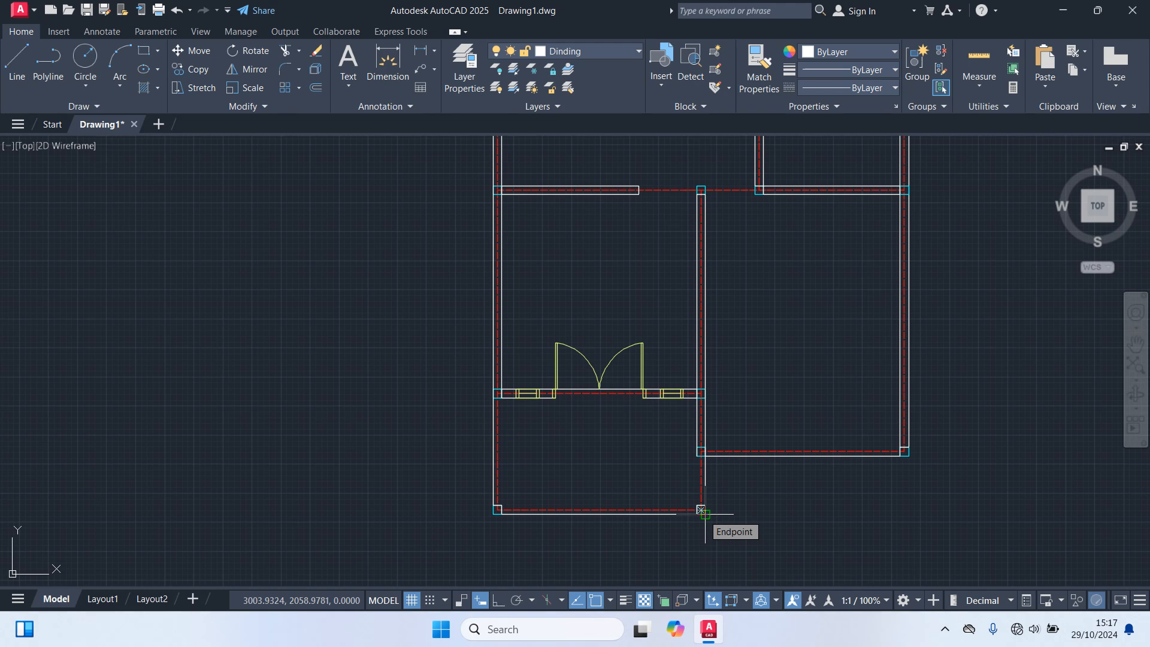
left_click(701, 510)
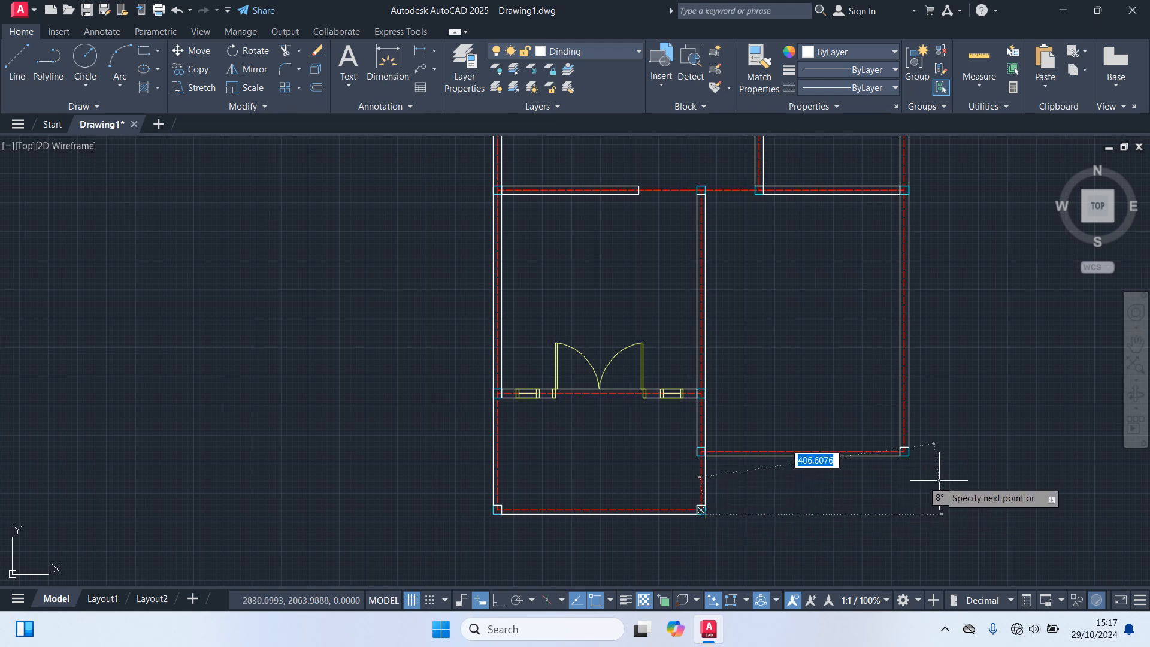
left_click(909, 514)
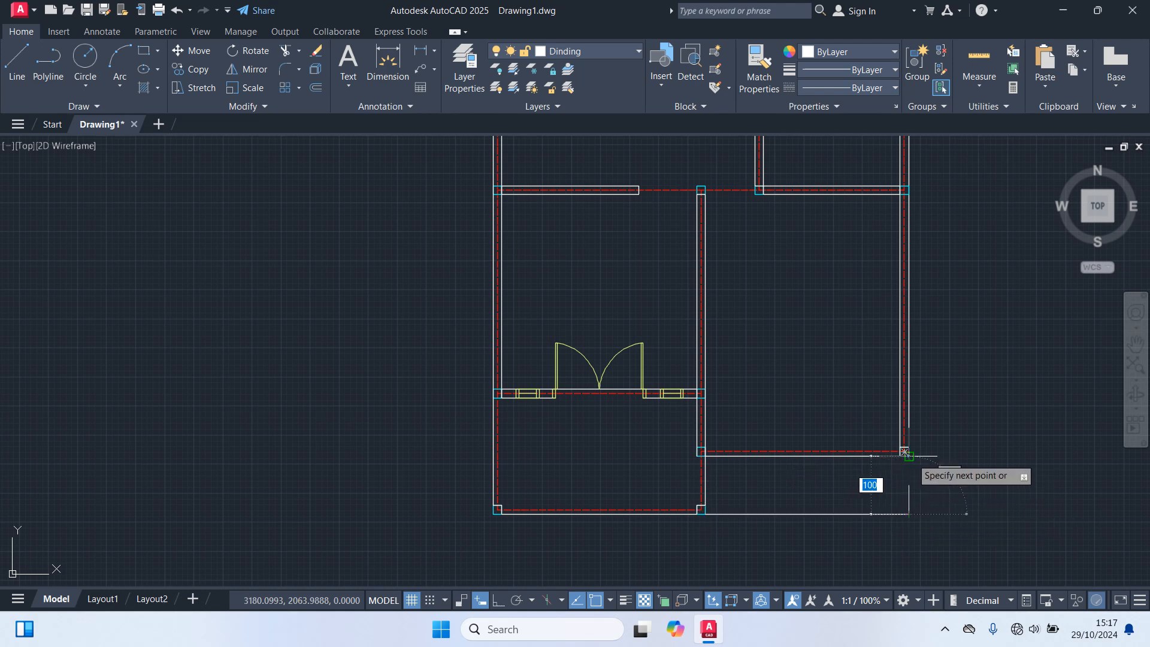
left_click(905, 452)
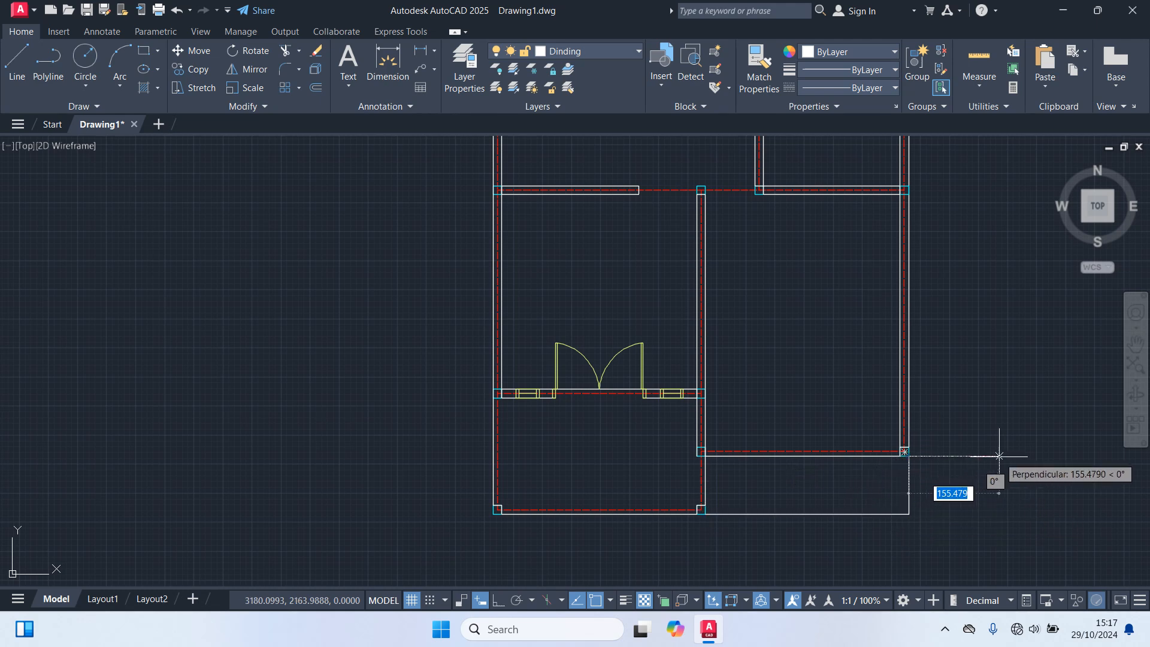
key("Escape")
Step: Copy the porch's right corner column from its centre to the outer corner of the newly drawn outline
middle_click_drag(714, 539, 619, 449)
scroll(620, 423, "up", 4)
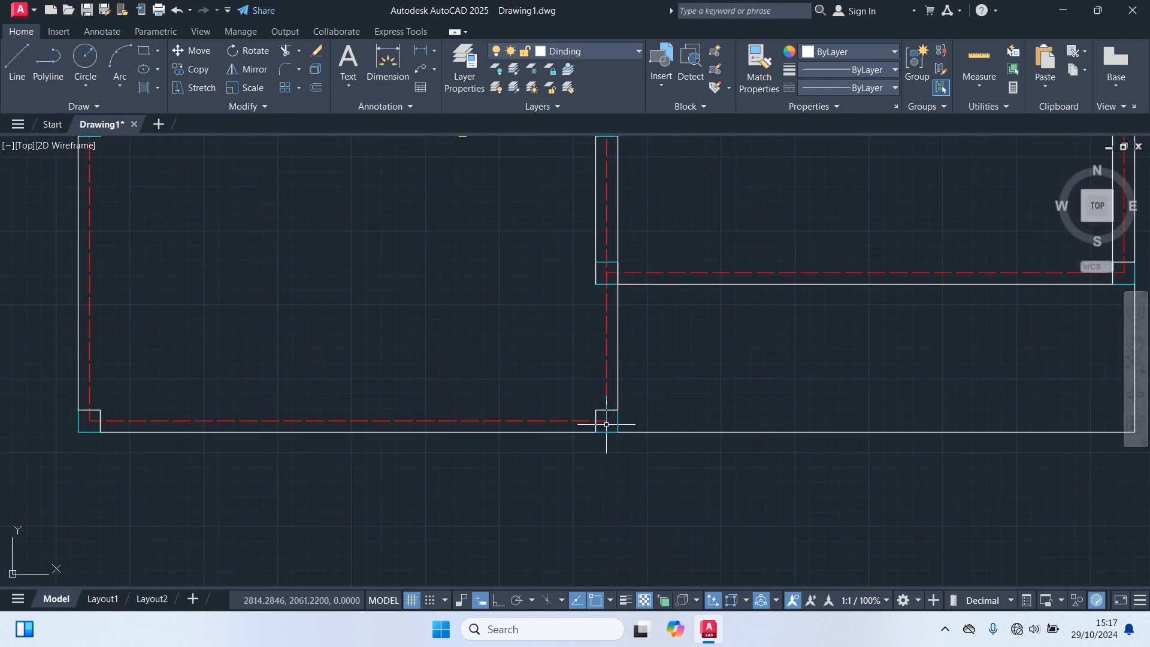
left_click(620, 423)
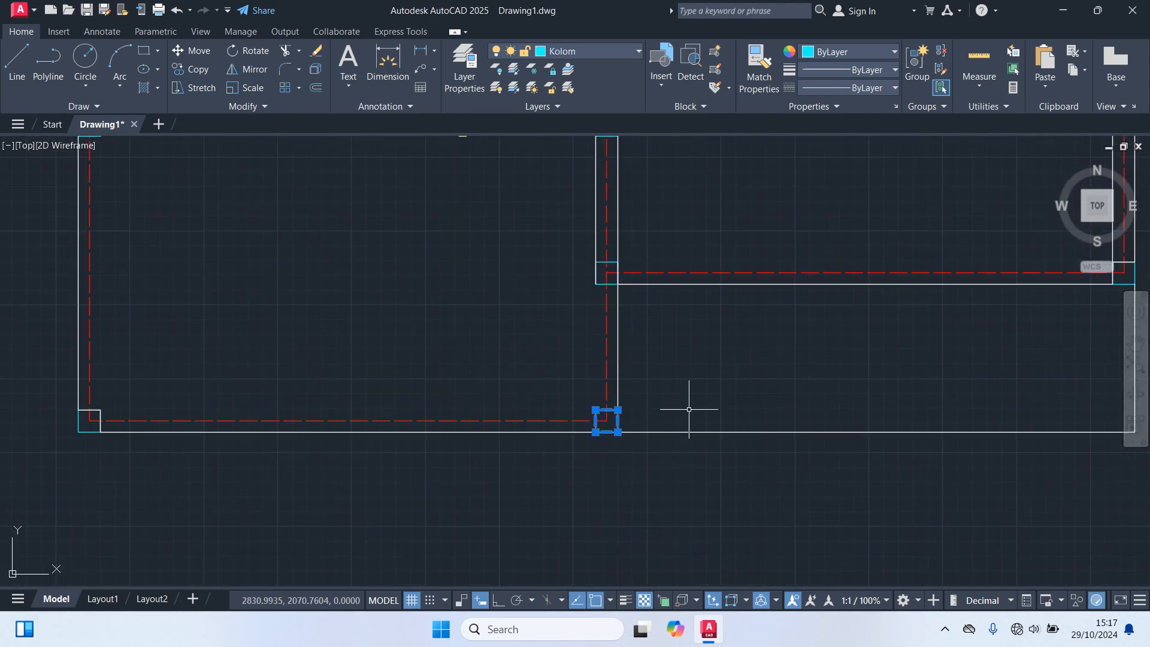
type("co")
key("Return")
scroll(623, 431, "up", 2)
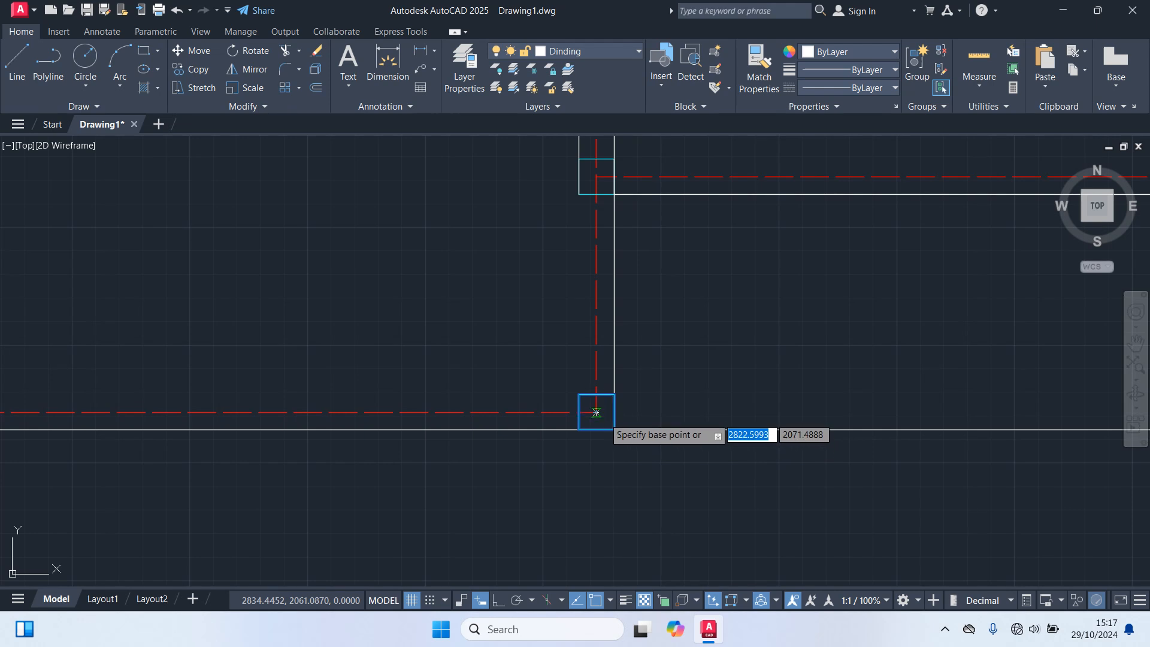
left_click(596, 412)
scroll(649, 450, "down", 4)
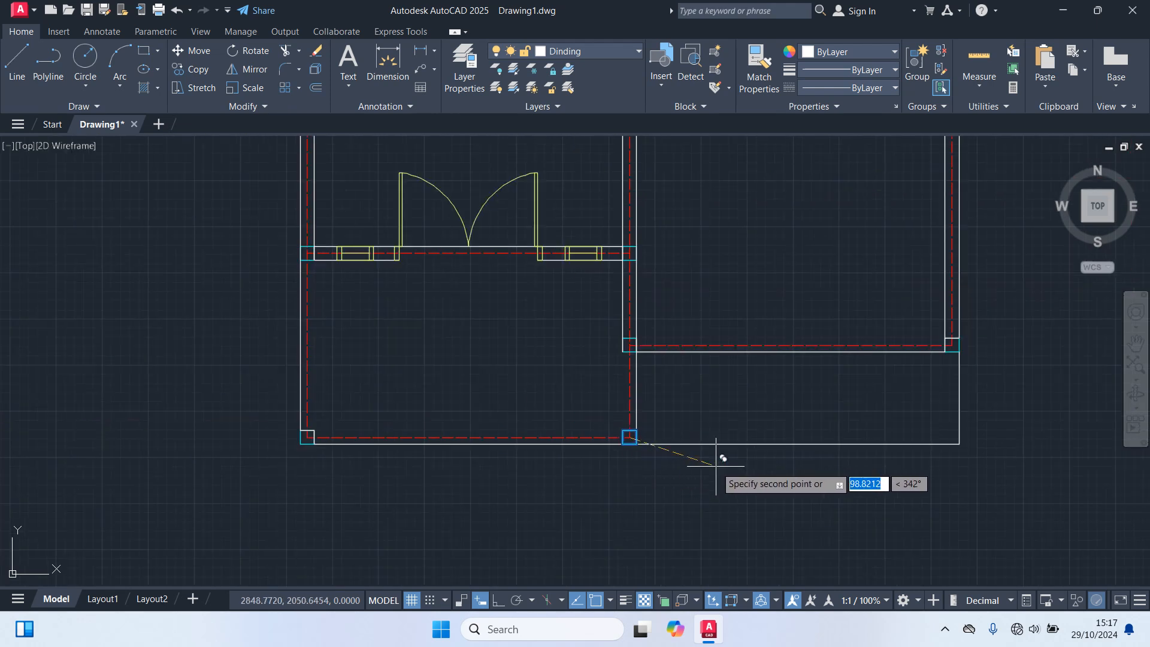
left_click(958, 444)
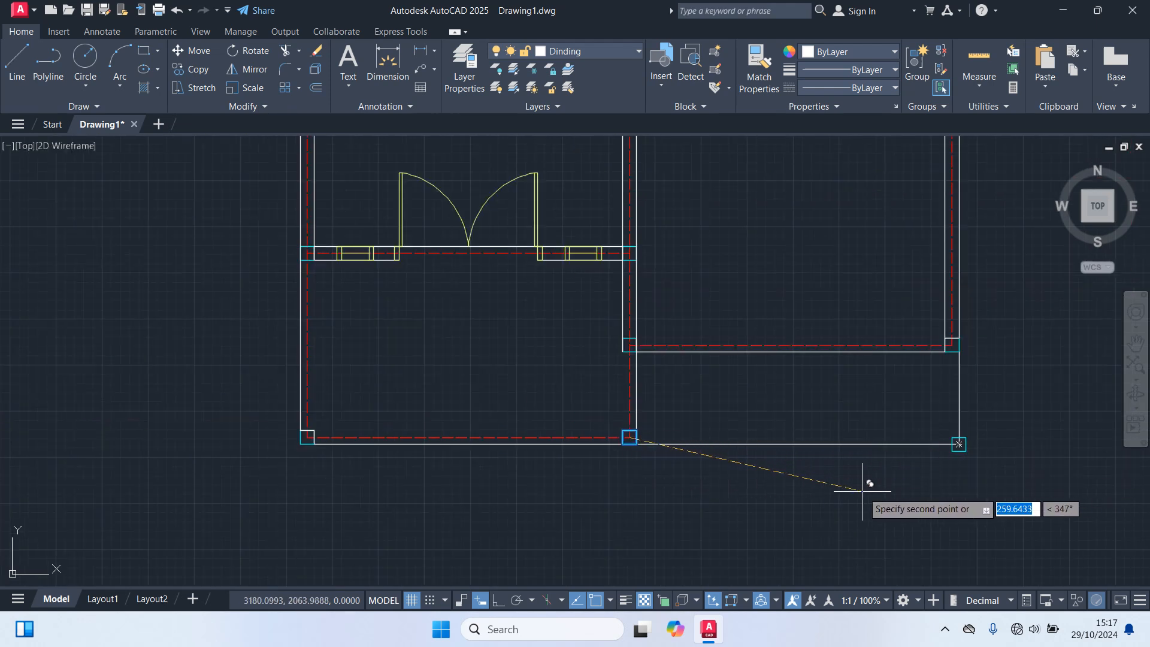
key("Escape")
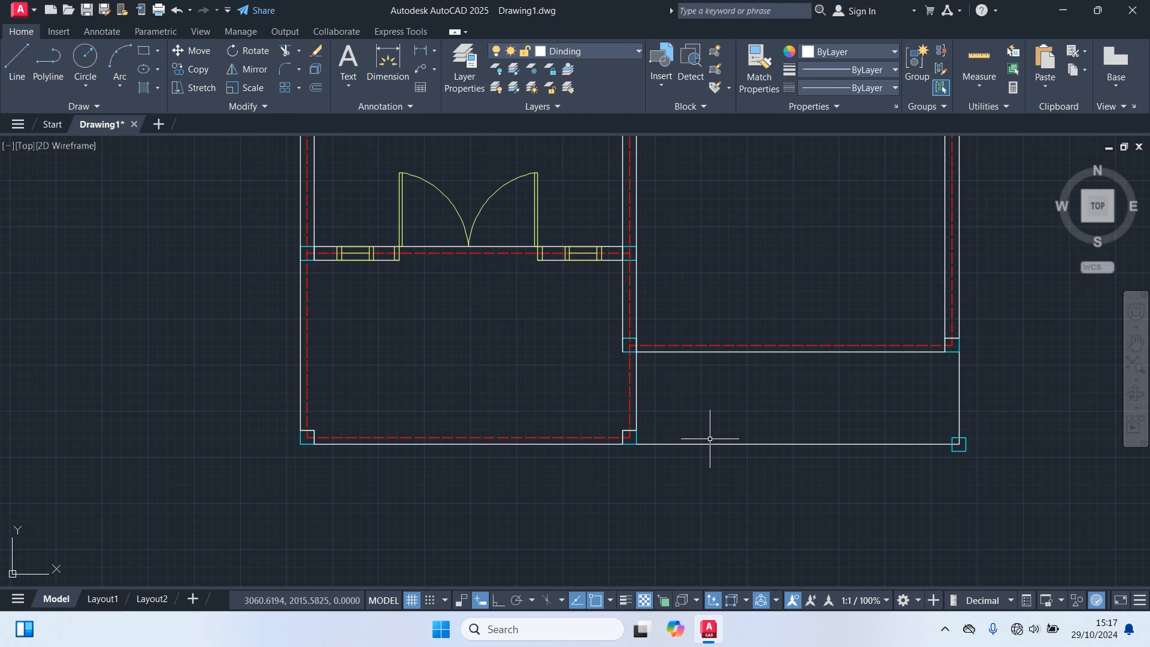
Step: Make the Garis As layer current and draw an axis line from the porch's right column centre to the new outline's outer vertical edge
key("l")
key("Return")
scroll(635, 455, "up", 2)
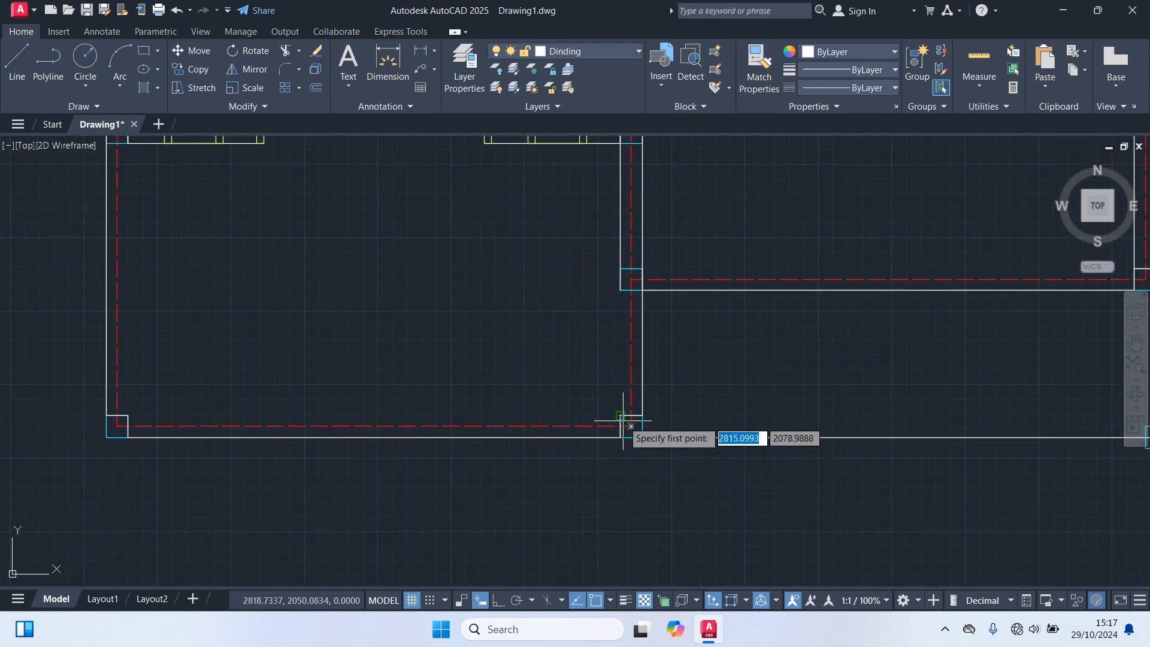
left_click(594, 51)
left_click(572, 117)
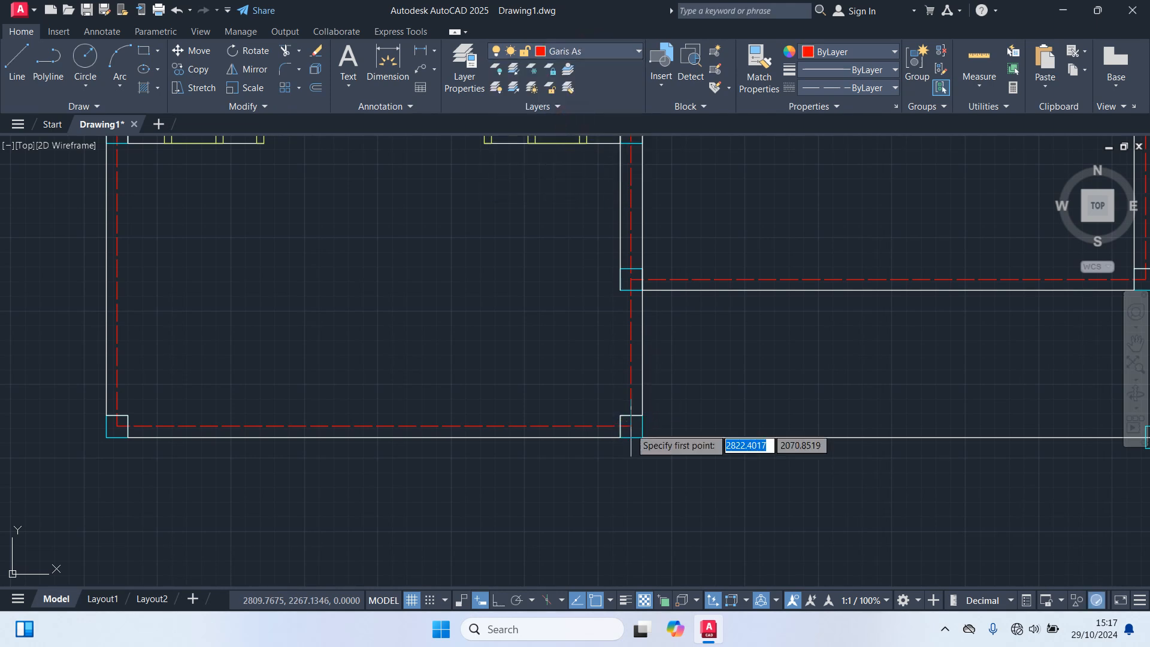
left_click(631, 426)
middle_click_drag(884, 421, 674, 413)
scroll(857, 436, "up", 2)
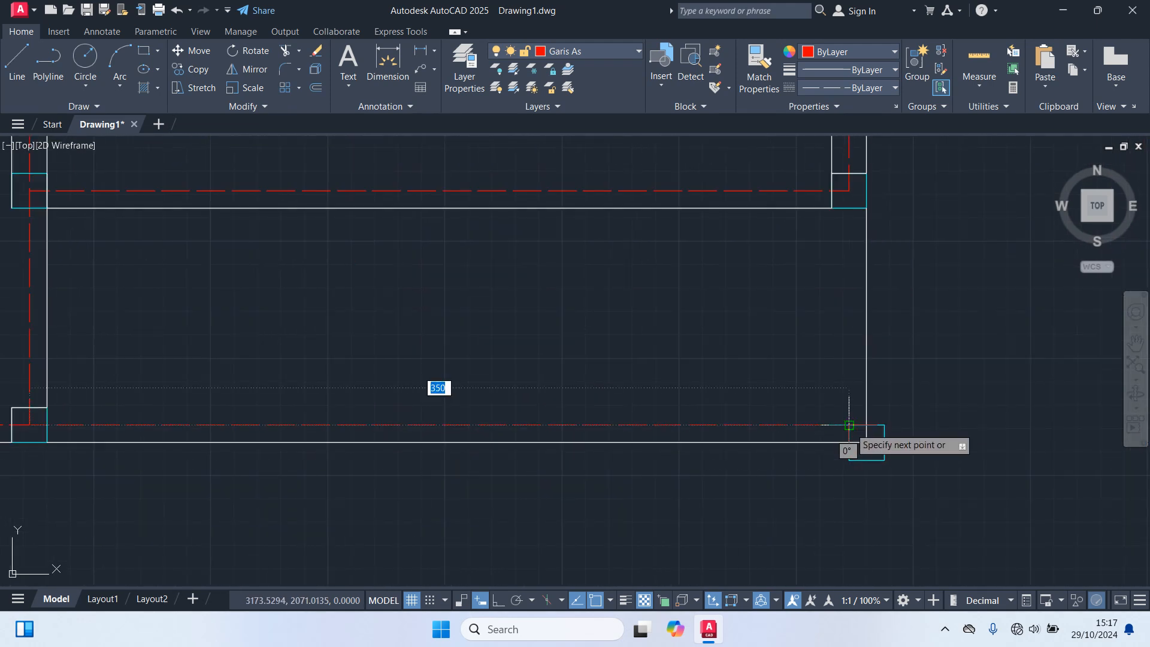
left_click(866, 426)
key("Escape")
Step: Move the copied column up from the outline corner to the axis line's endpoint, so its bottom edge meets the outline
left_click(885, 432)
type("m")
key("Return")
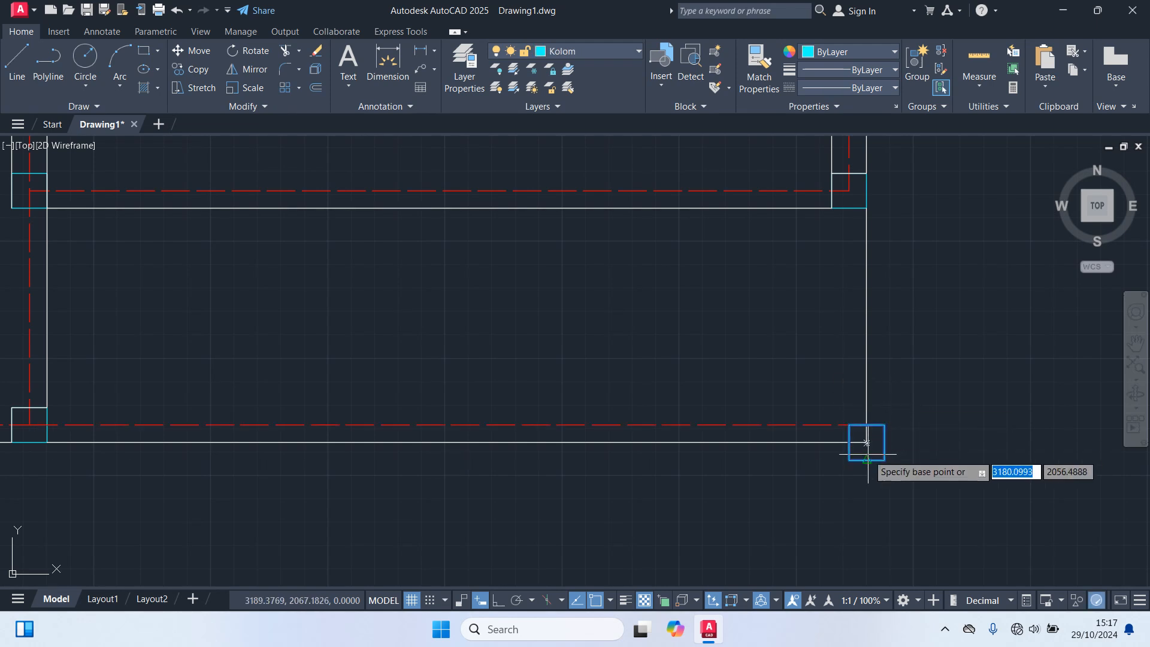
left_click(866, 443)
left_click(866, 425)
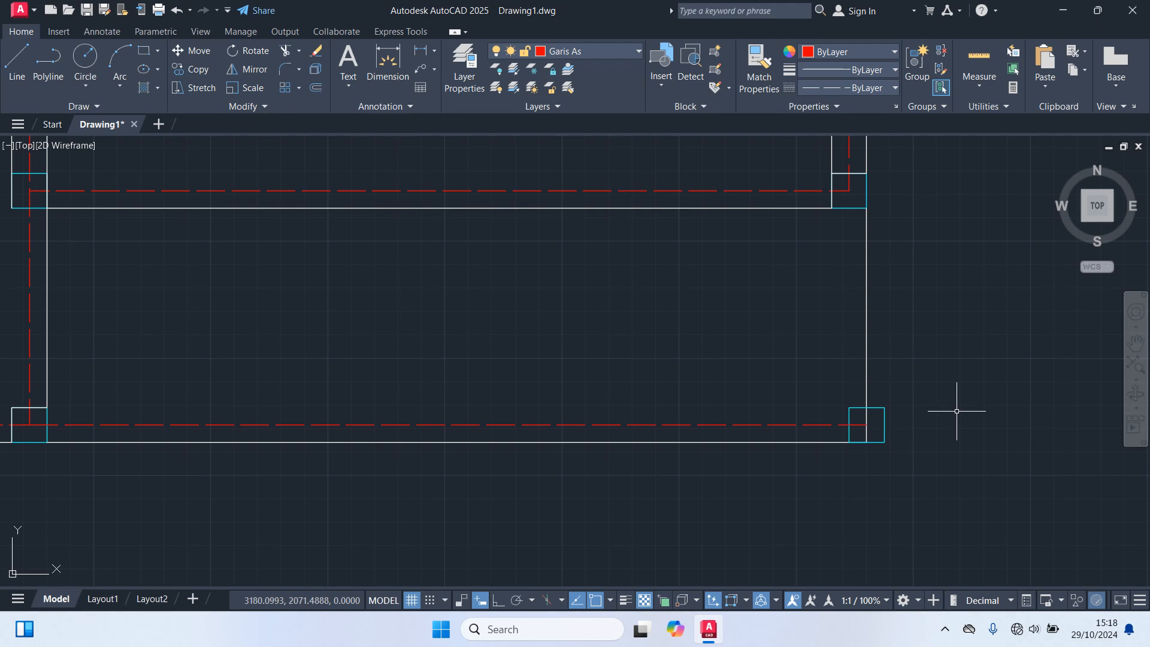
Step: Move the copied column inward so its lower outer corner coincides with the outline's outer corner
scroll(942, 415, "down", 2)
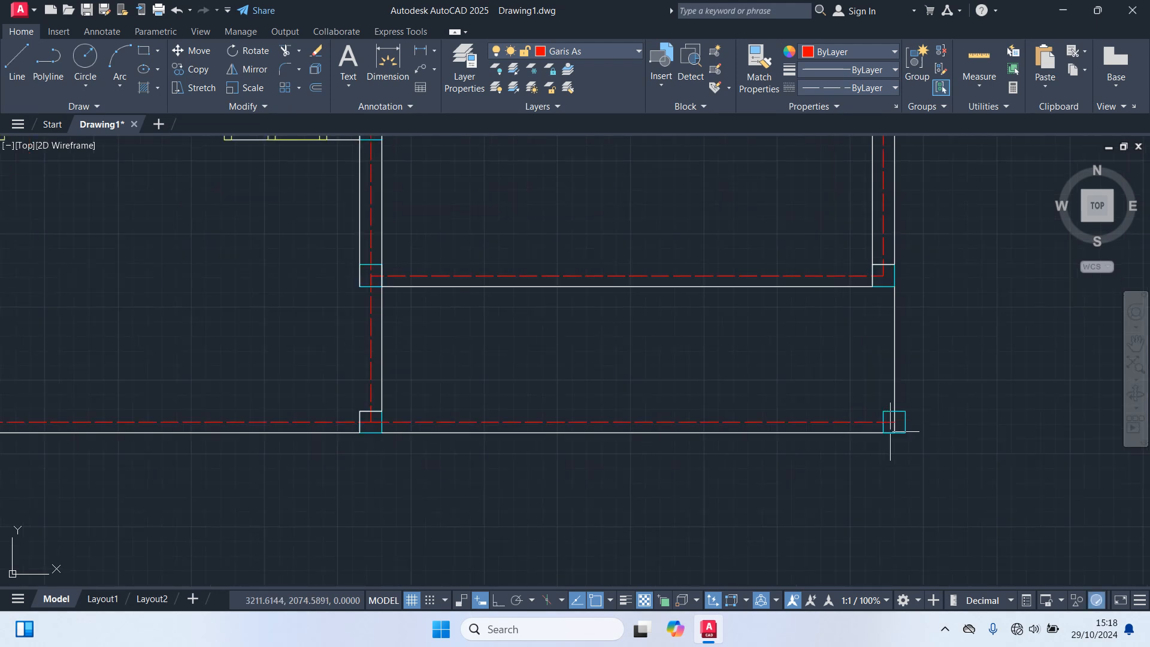
left_click(907, 423)
type("m")
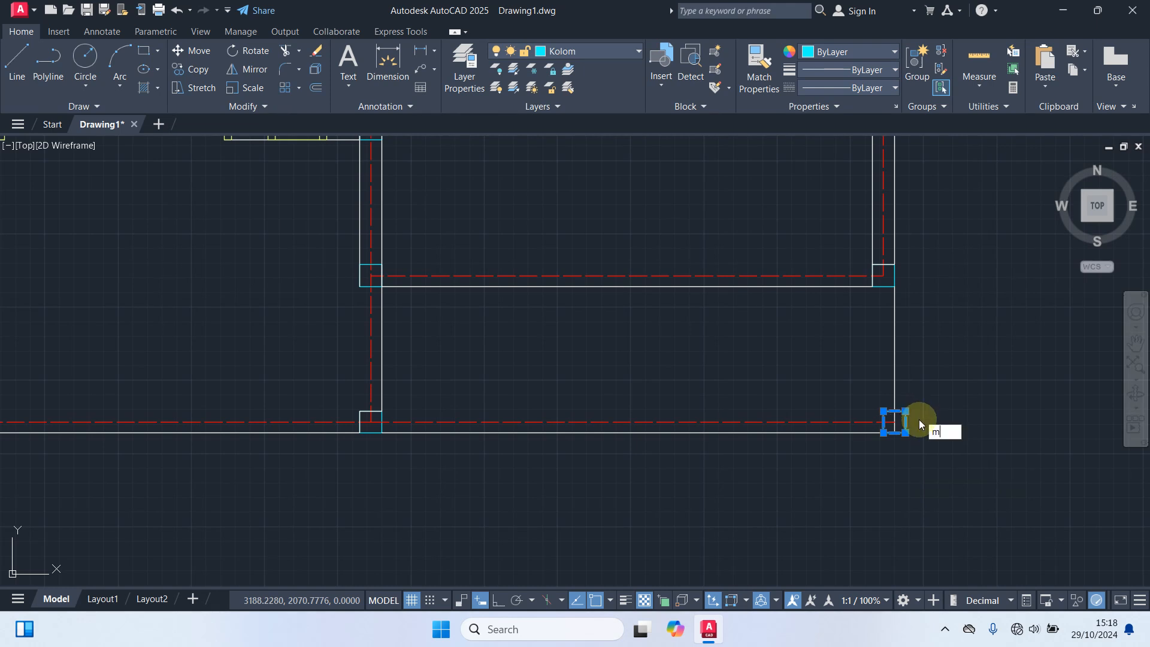
key("Return")
scroll(880, 441, "up", 3)
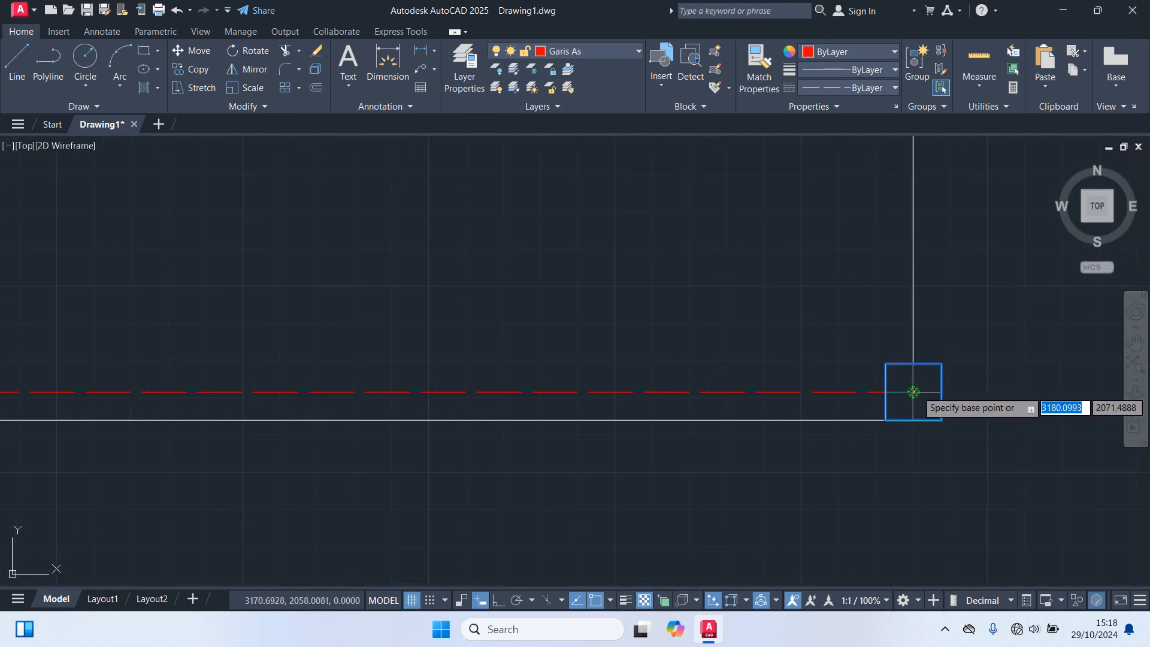
left_click(941, 421)
left_click(914, 420)
scroll(966, 426, "down", 3)
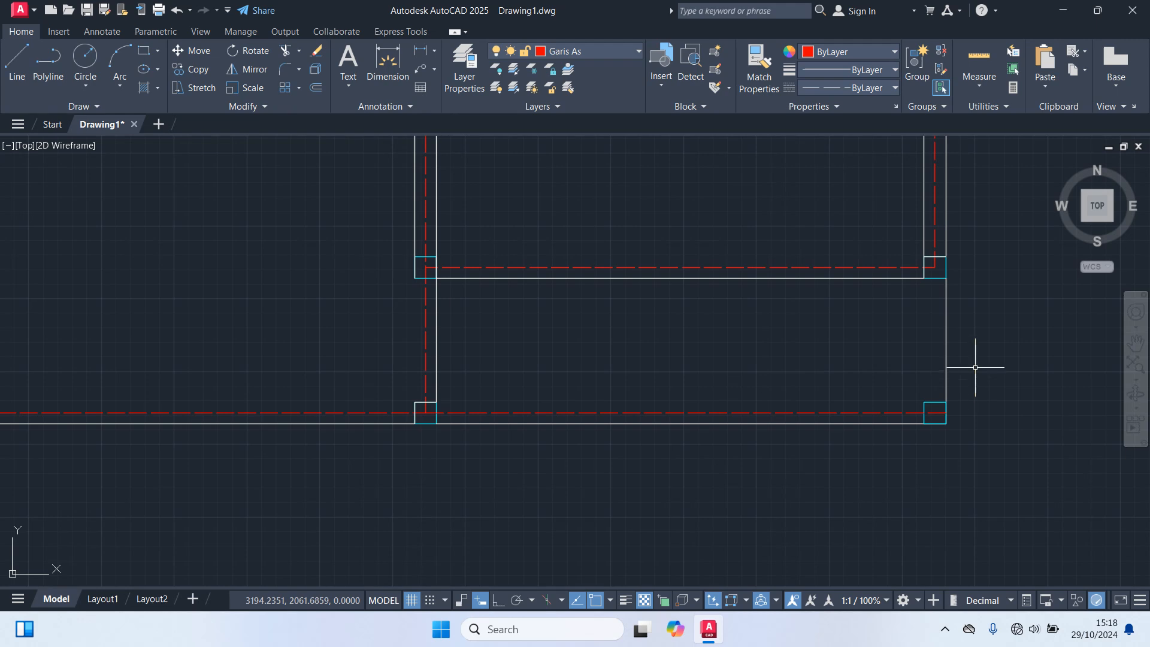
Step: Delete all the spare door and window symbols beside the floor plan
scroll(1006, 296, "down", 4)
middle_click_drag(1006, 297, 855, 421)
scroll(879, 369, "down", 2)
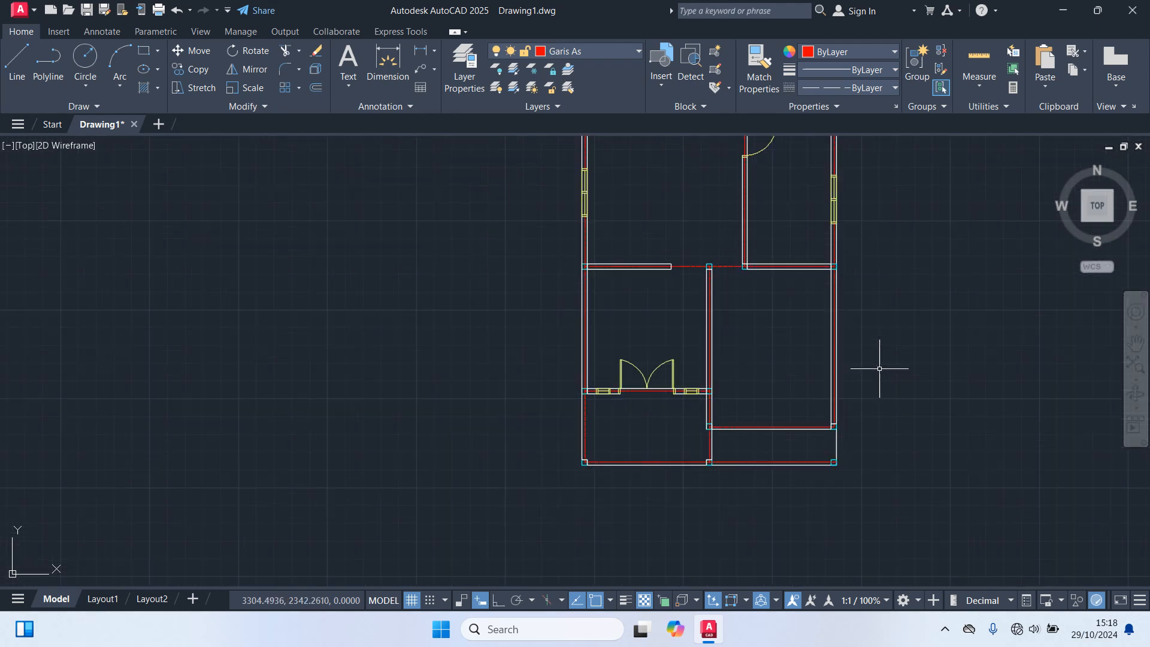
middle_click_drag(878, 341, 833, 461)
middle_click_drag(826, 321, 822, 475)
middle_click_drag(873, 377, 603, 449)
middle_click_drag(745, 363, 725, 403)
left_click(865, 470)
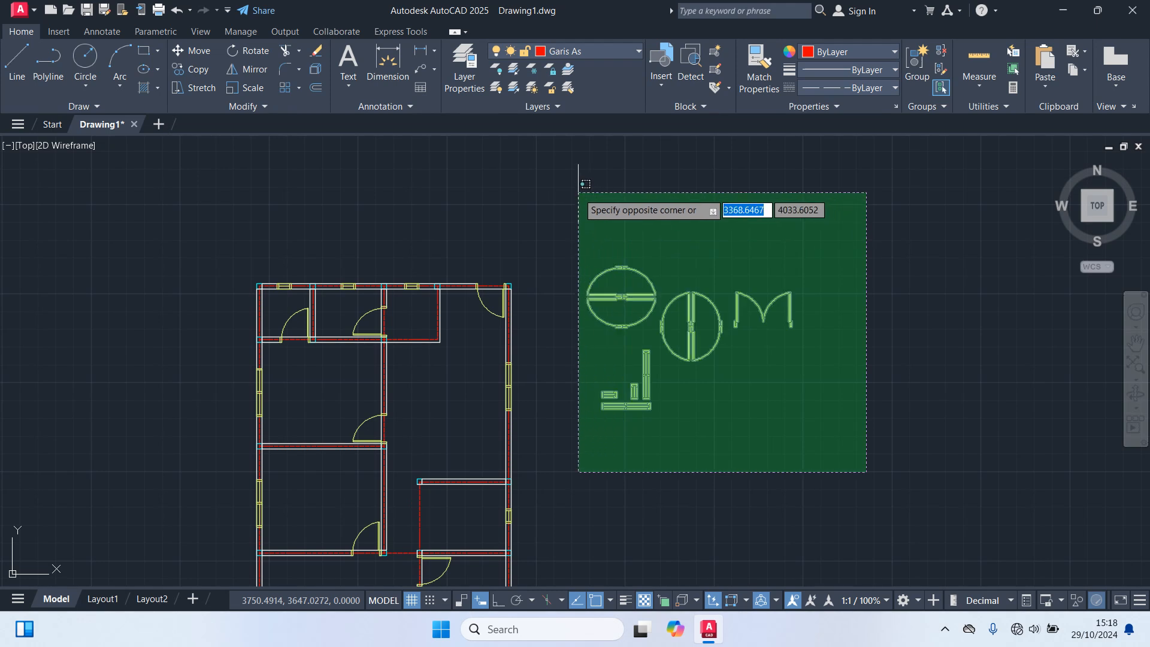
left_click(577, 165)
key("Delete")
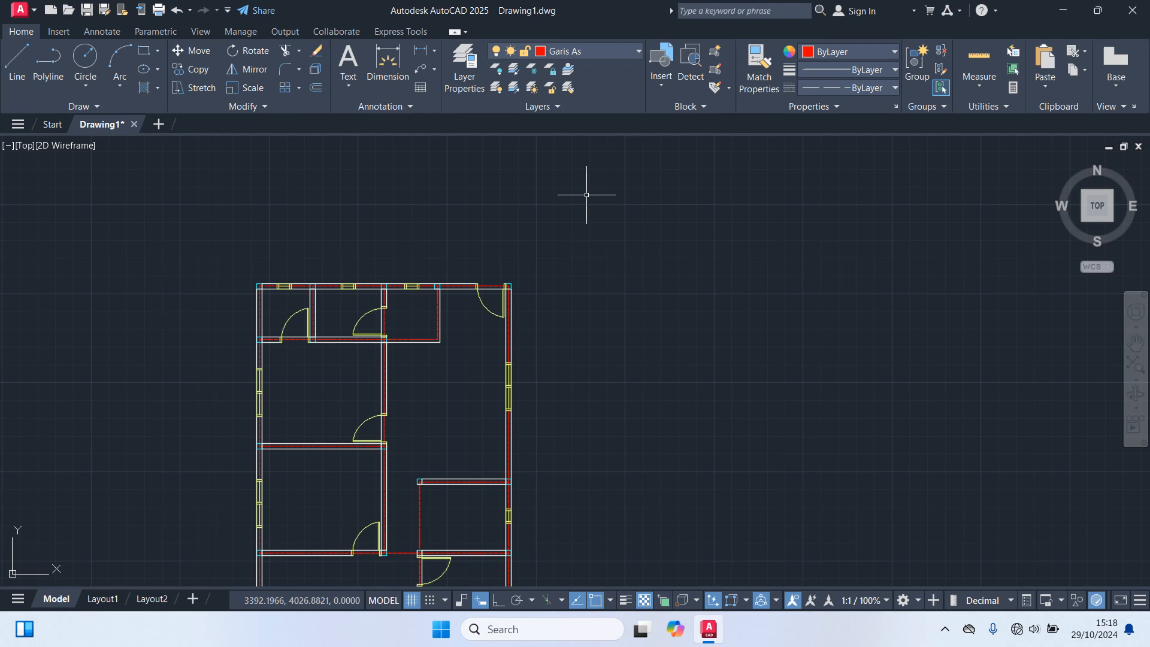
Step: Make the Garis Bantu layer current and draw a 50-unit guide line upward from the centre of the plan's top-left corner column
middle_click_drag(590, 307, 607, 206)
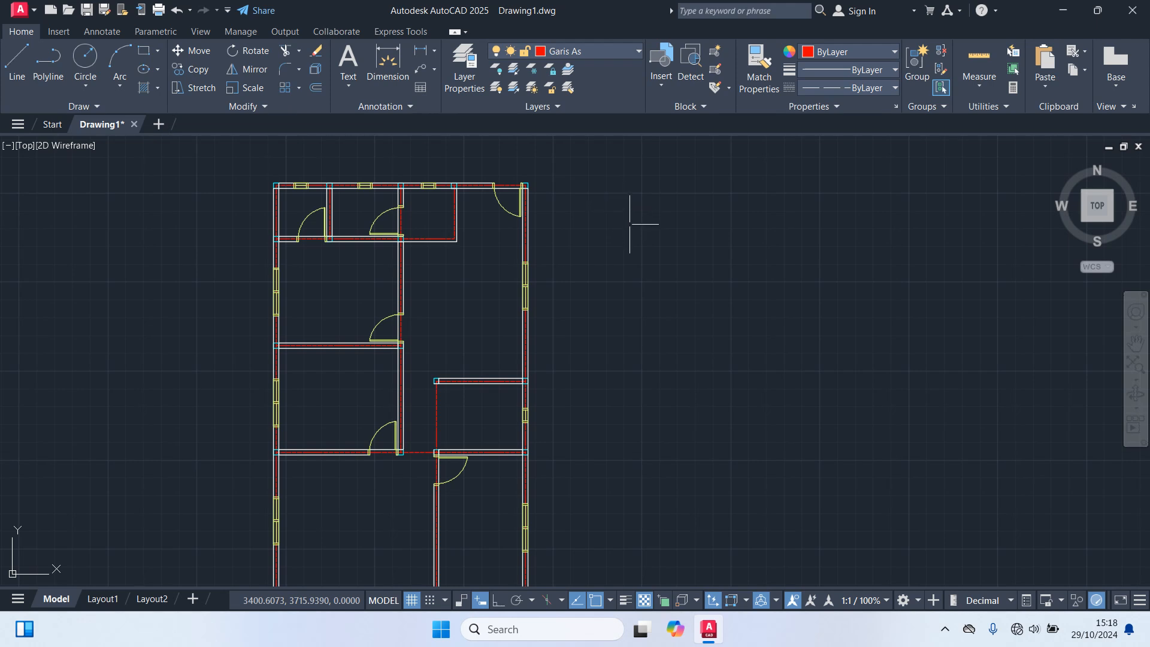
scroll(635, 253, "down", 2)
middle_click_drag(637, 303, 711, 308)
type("L")
key("Return")
left_click(583, 50)
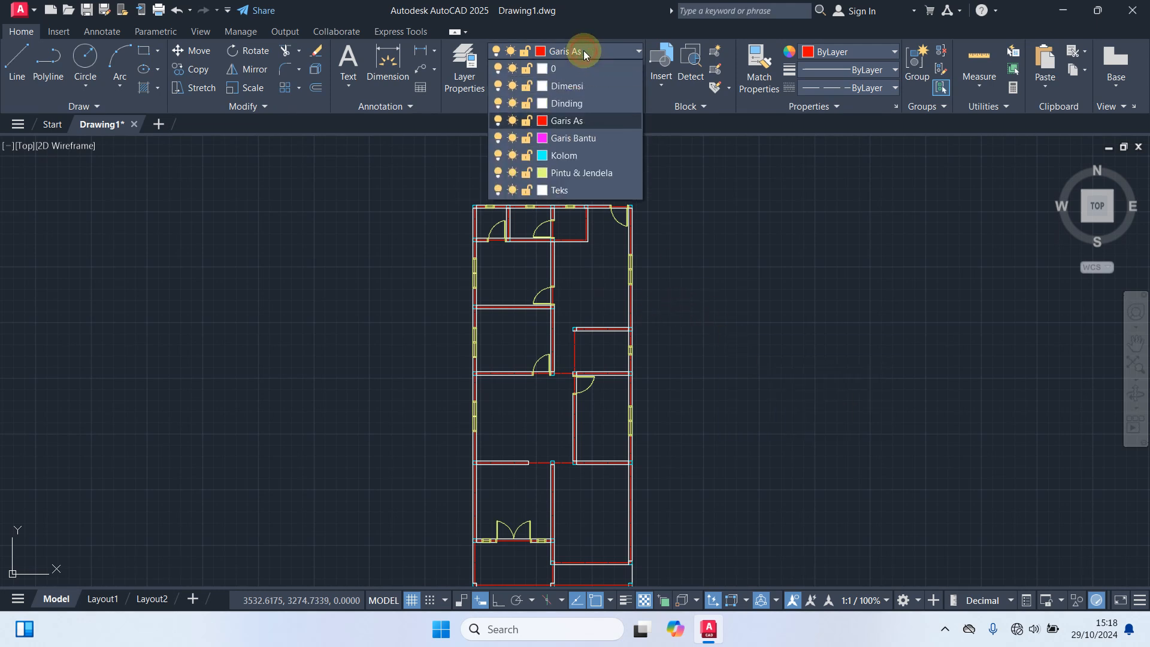
left_click(585, 140)
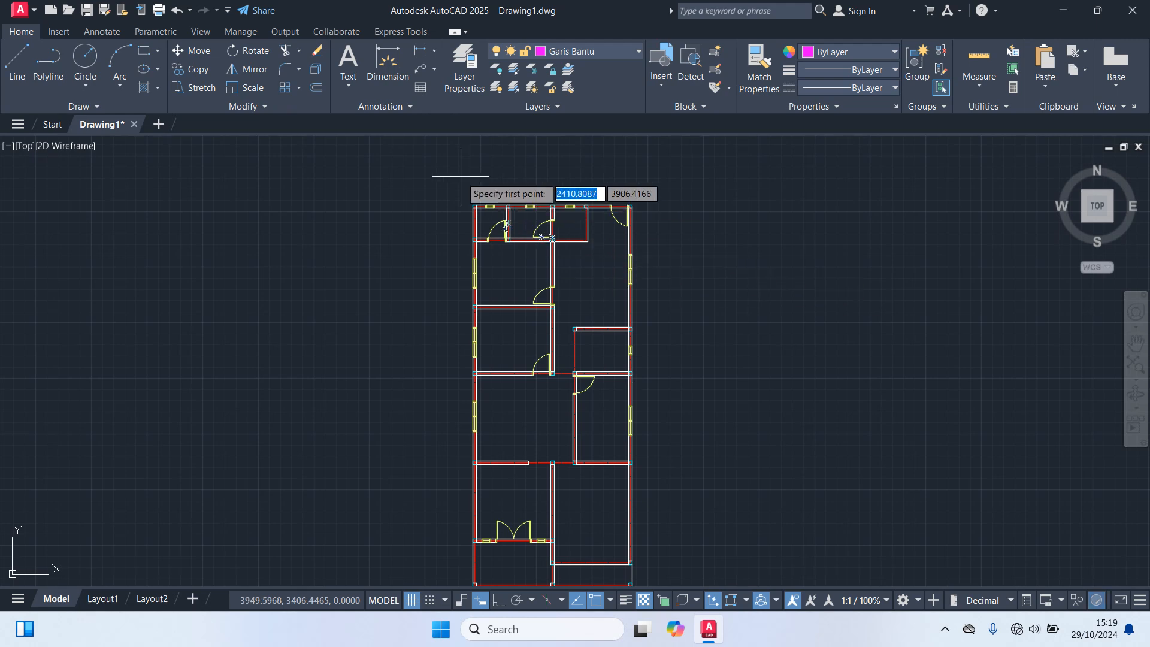
scroll(486, 207, "up", 6)
left_click(517, 301)
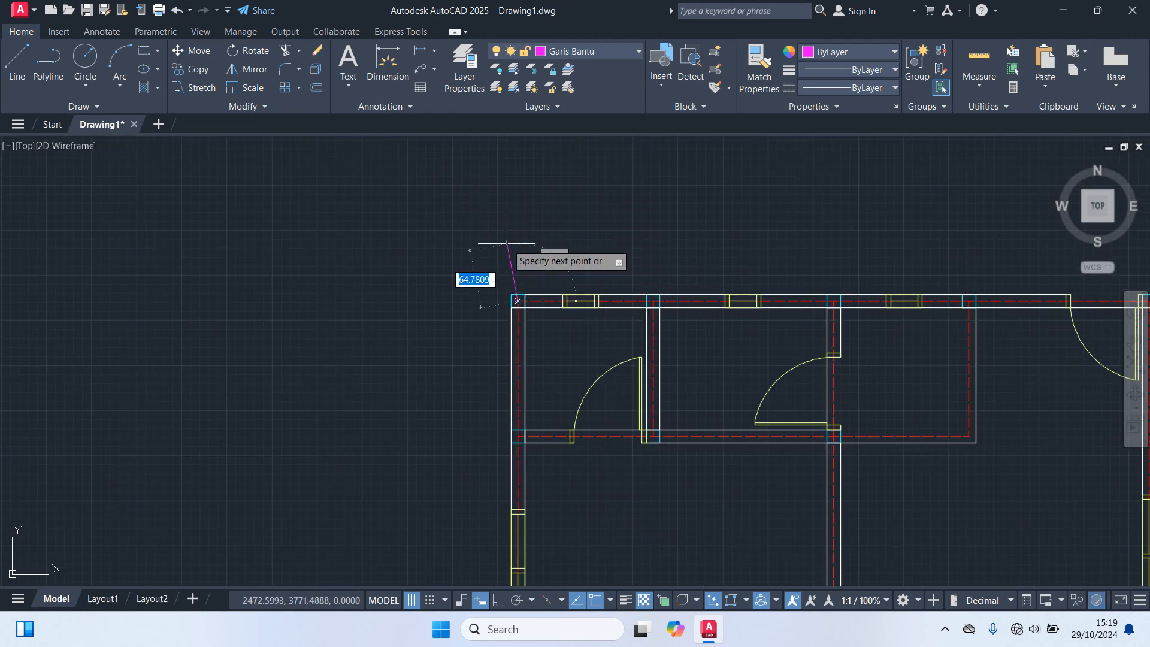
type("50")
key("Return")
key("Return")
Step: Draw a horizontal guide line outward to the left from the centre of the top-left corner column
key("Return")
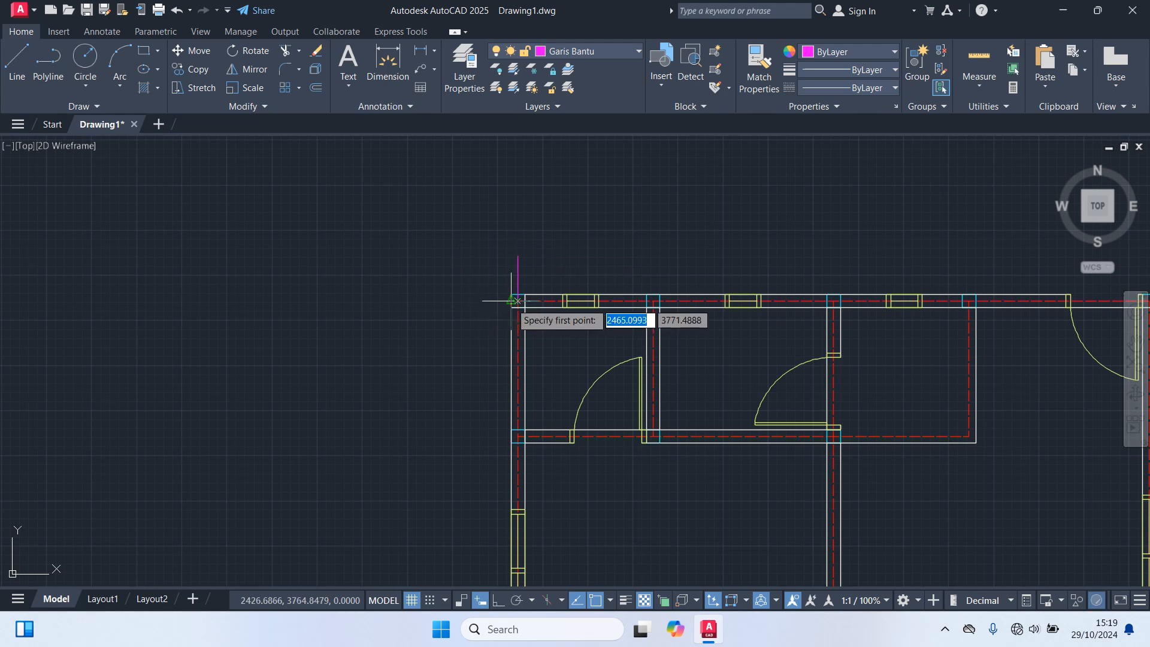
left_click(518, 300)
type("5")
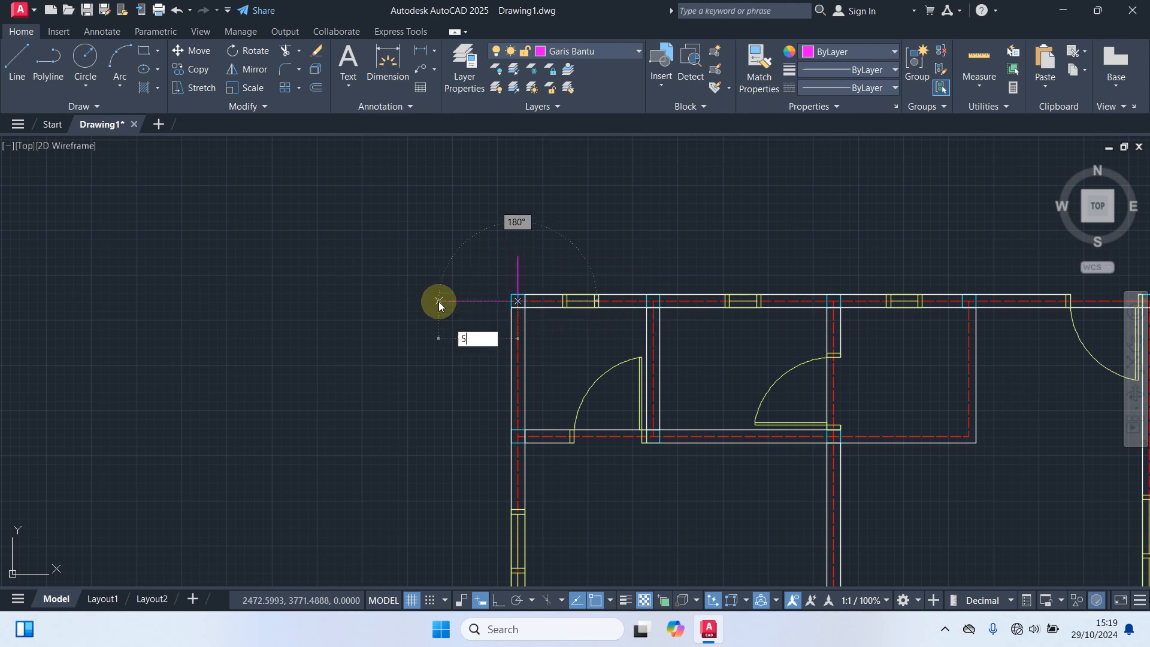
key("Return")
key("Return")
Step: Draw a 50-unit guide line upward from the centre of the plan's top-right corner column
mouse_move(572, 301)
middle_mouse_down()
mouse_move(117, 267)
mouse_move(1, 303)
middle_mouse_up()
scroll(552, 306, "up", 4)
key("Return")
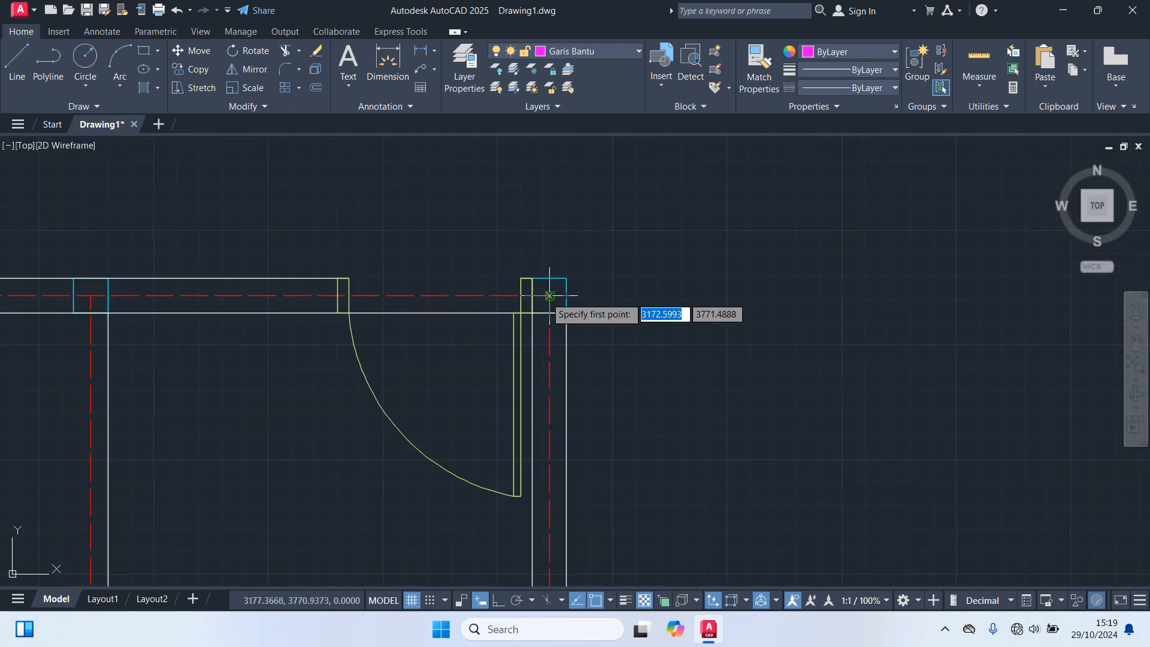
left_click(550, 295)
type("5")
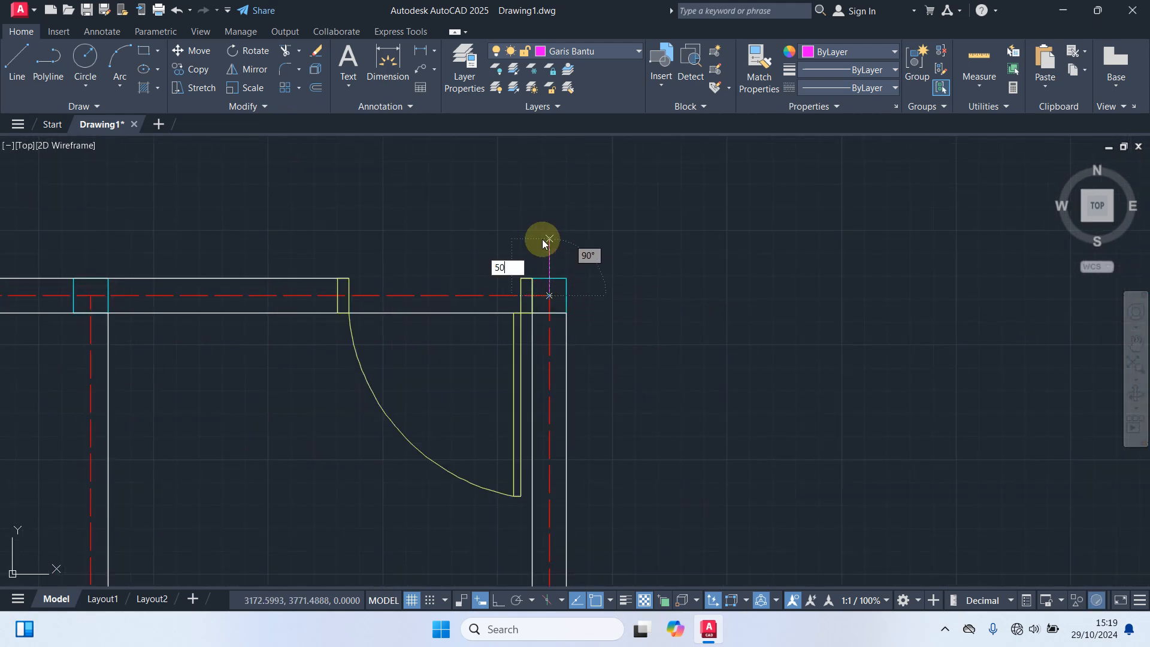
type("0")
key("Return")
key("Return")
Step: Draw a 50-unit horizontal guide line outward to the right from the centre of the top-right corner column
key("Return")
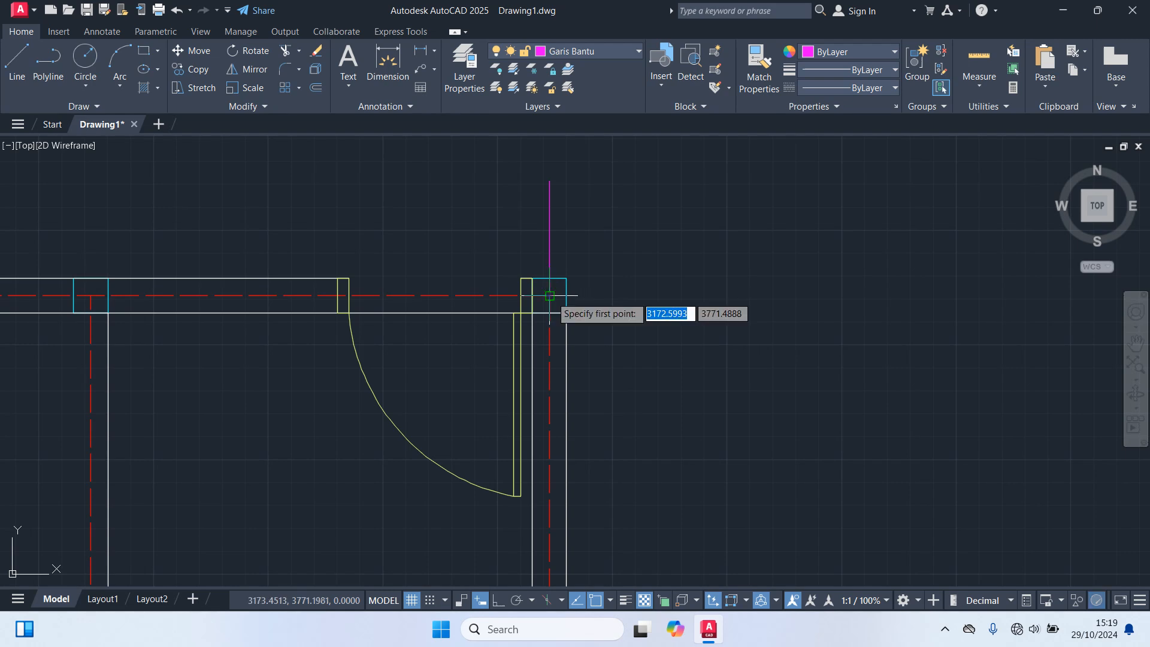
left_click(549, 296)
type("50")
key("Return")
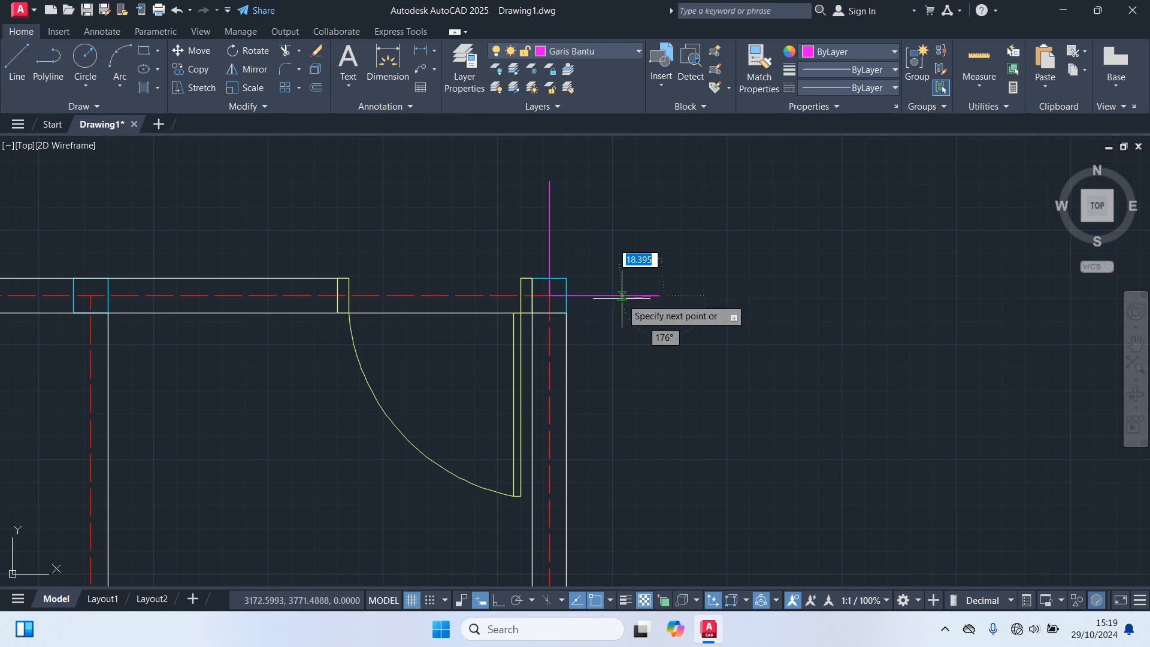
key("Return")
Step: Draw a guide line about 50 units long straight down from the centre of the plan's bottom-right corner column
scroll(689, 344, "down", 6)
middle_click_drag(765, 465, 731, 69)
scroll(706, 360, "up", 6)
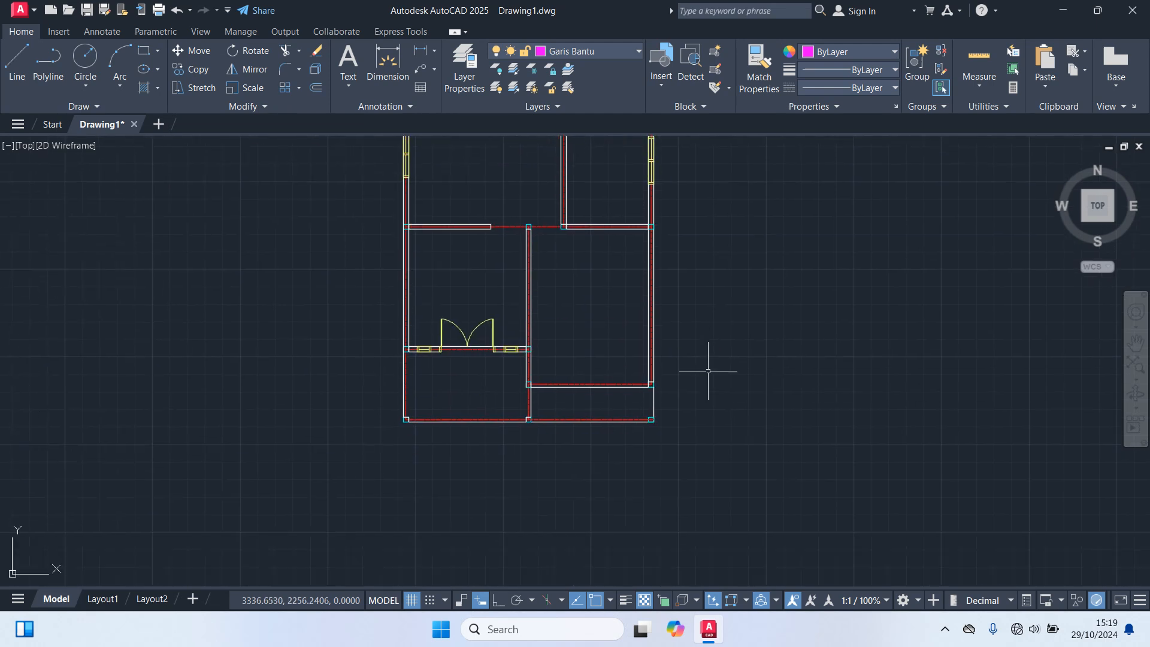
key("Return")
left_click(576, 372)
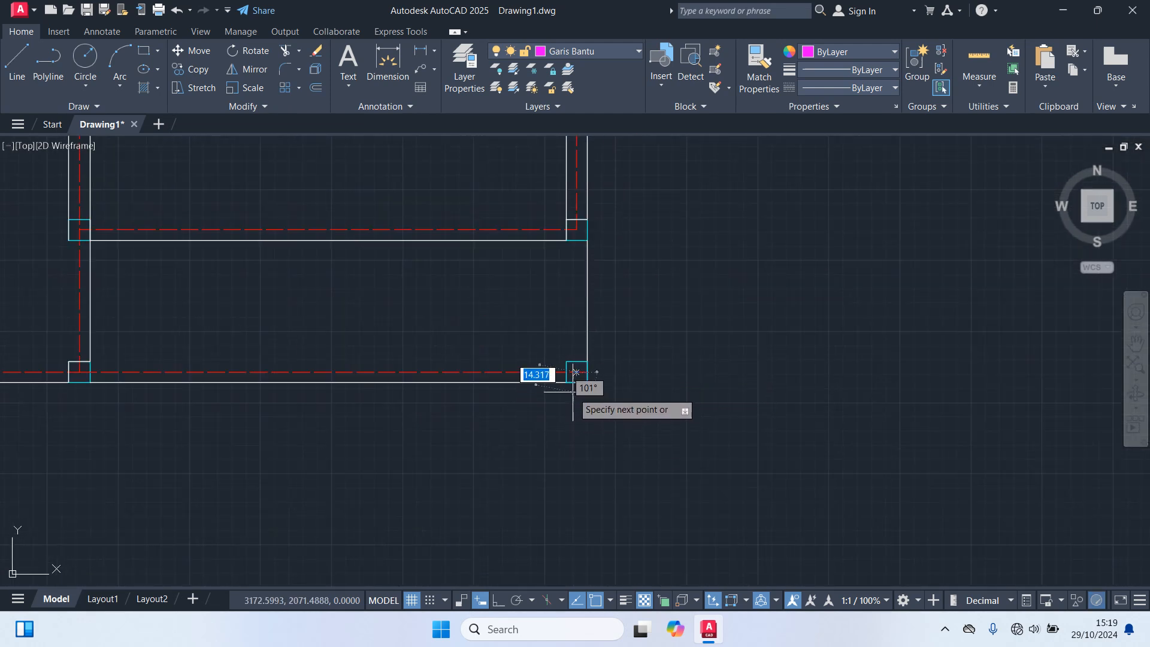
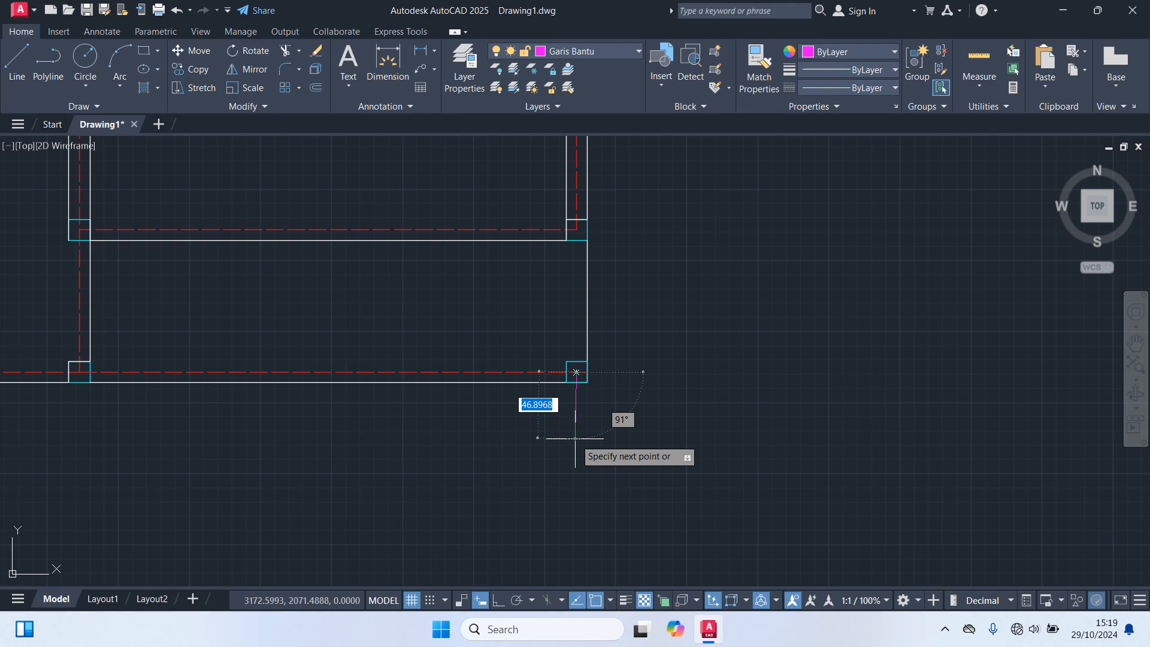
key("F8")
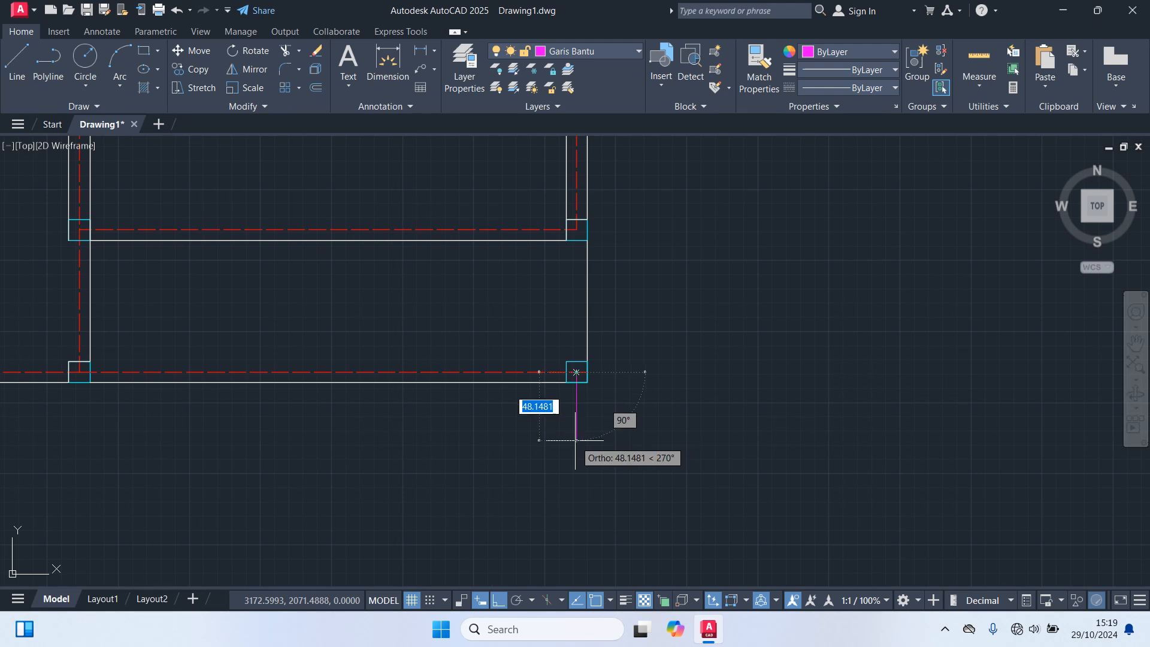
left_click(576, 441)
key("Return")
Step: Draw a 50-unit horizontal guide line outward to the right from the centre of the bottom-right corner column
key("Return")
left_click(576, 372)
type("50")
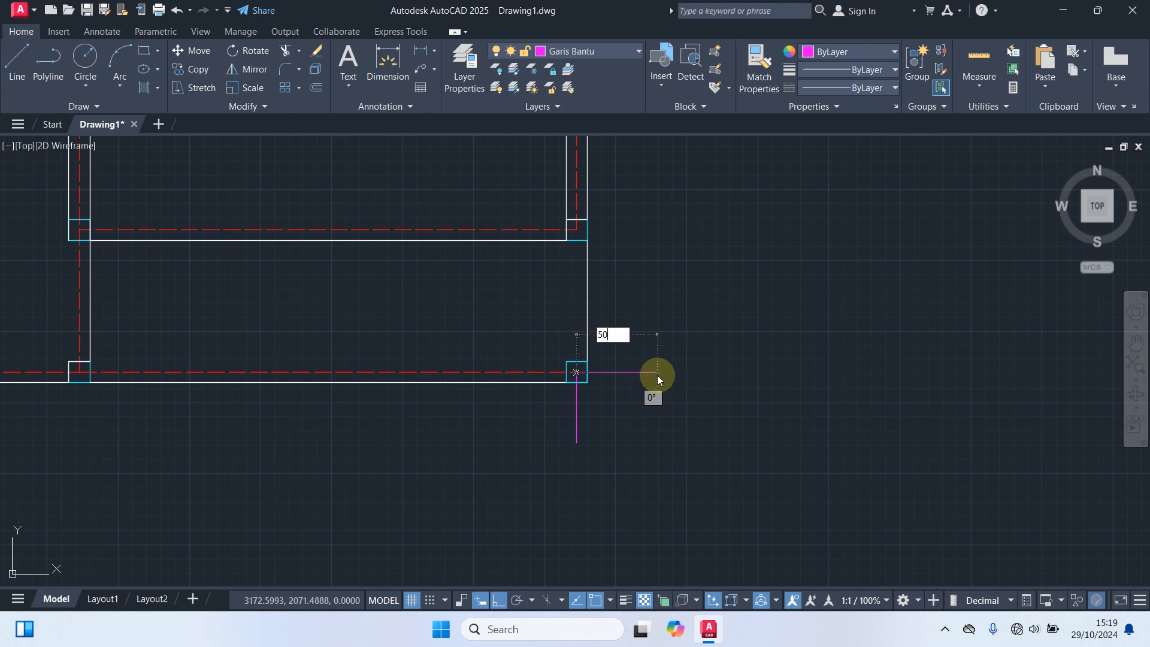
key("Return")
key("Return")
Step: Draw a 50-unit guide line downward from the centre of the plan's bottom-left corner column
scroll(662, 385, "down", 5)
middle_click_drag(513, 442, 822, 412)
scroll(553, 363, "up", 6)
key("Return")
left_click(533, 358)
type("50")
key("Return")
key("Return")
Step: Draw a 50-unit horizontal guide line outward to the left from the centre of the bottom-left corner column
key("Return")
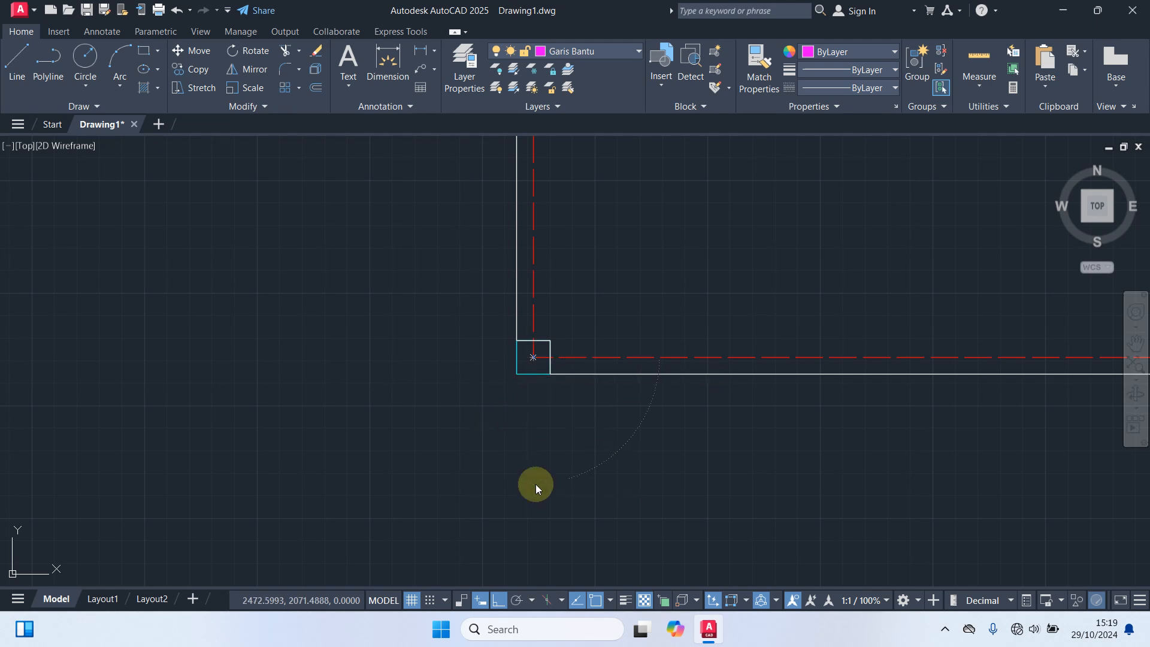
left_click(533, 358)
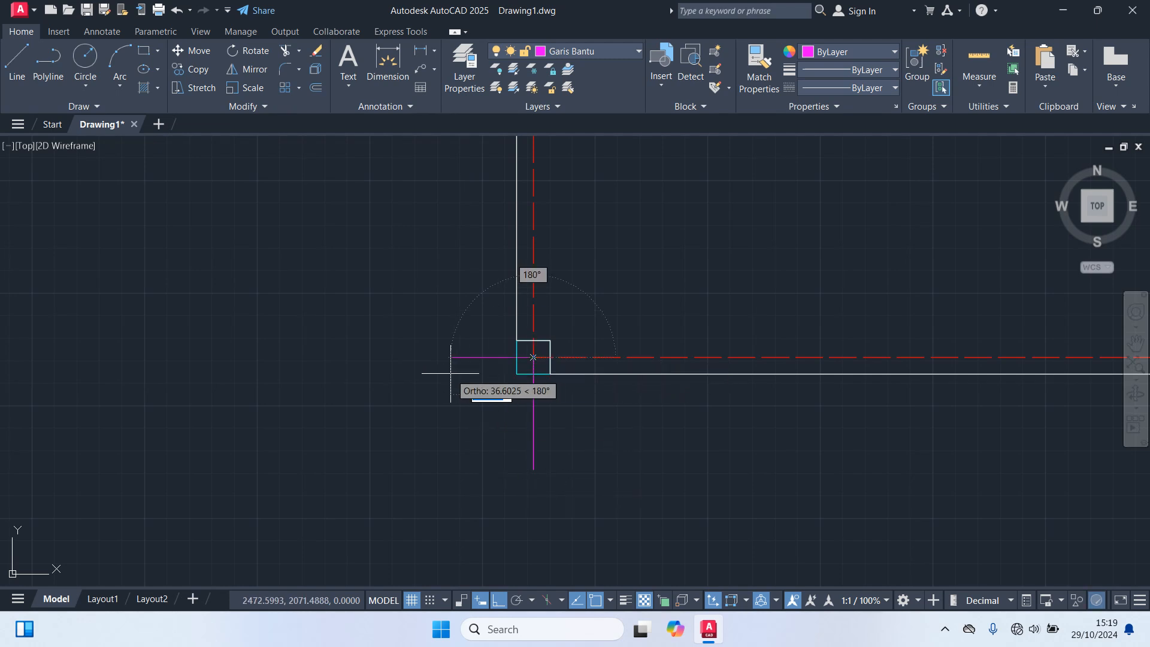
type("50")
key("Return")
key("Return")
Step: Copy the vertical guide line at the bottom-left corner column to the centre of the middle column on the bottom wall
scroll(450, 384, "down", 6)
scroll(482, 412, "down", 2)
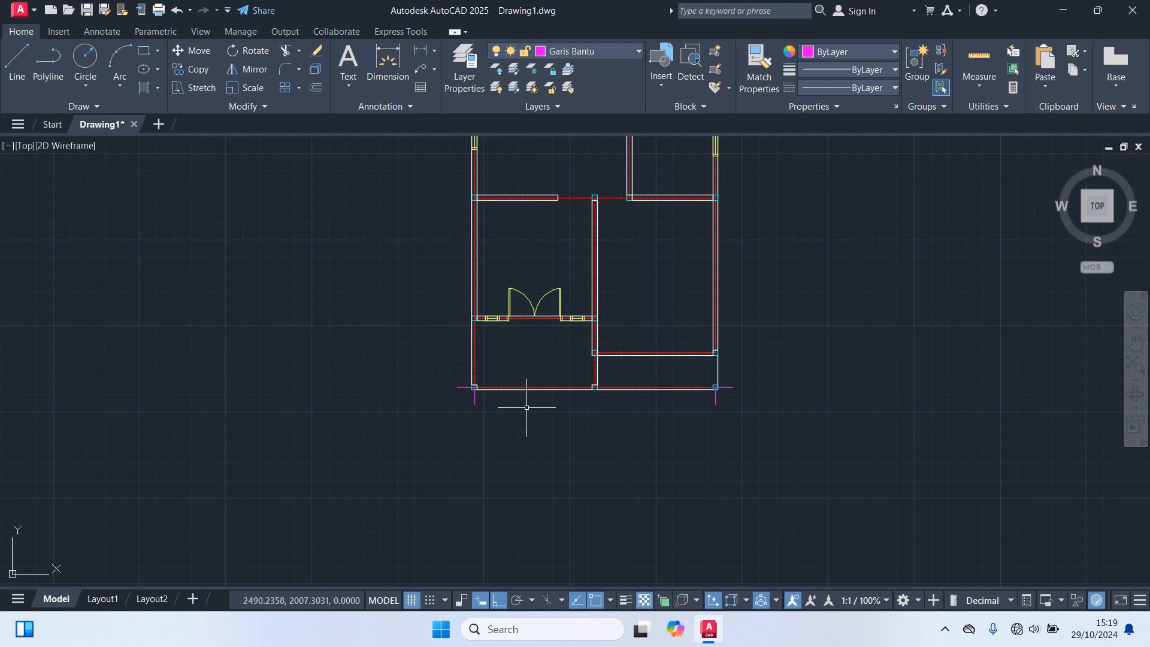
scroll(477, 404, "up", 4)
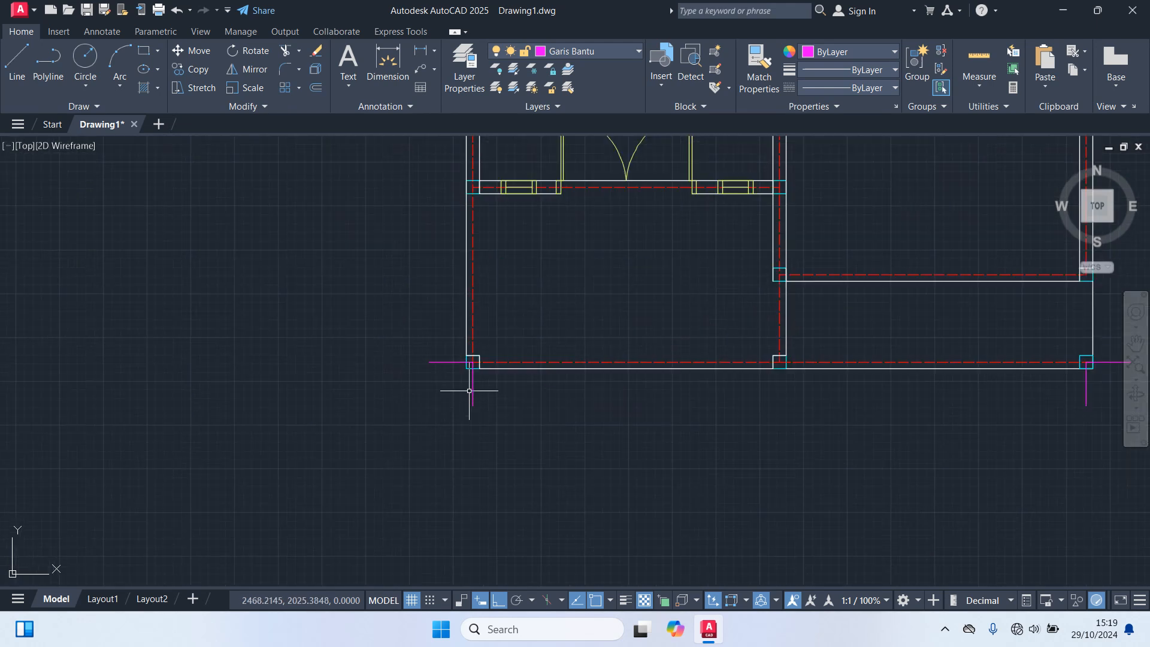
type("co")
key("Return")
scroll(509, 398, "up", 2)
left_click(451, 342)
left_click(941, 341)
scroll(994, 413, "down", 2)
middle_click_drag(1001, 411, 480, 429)
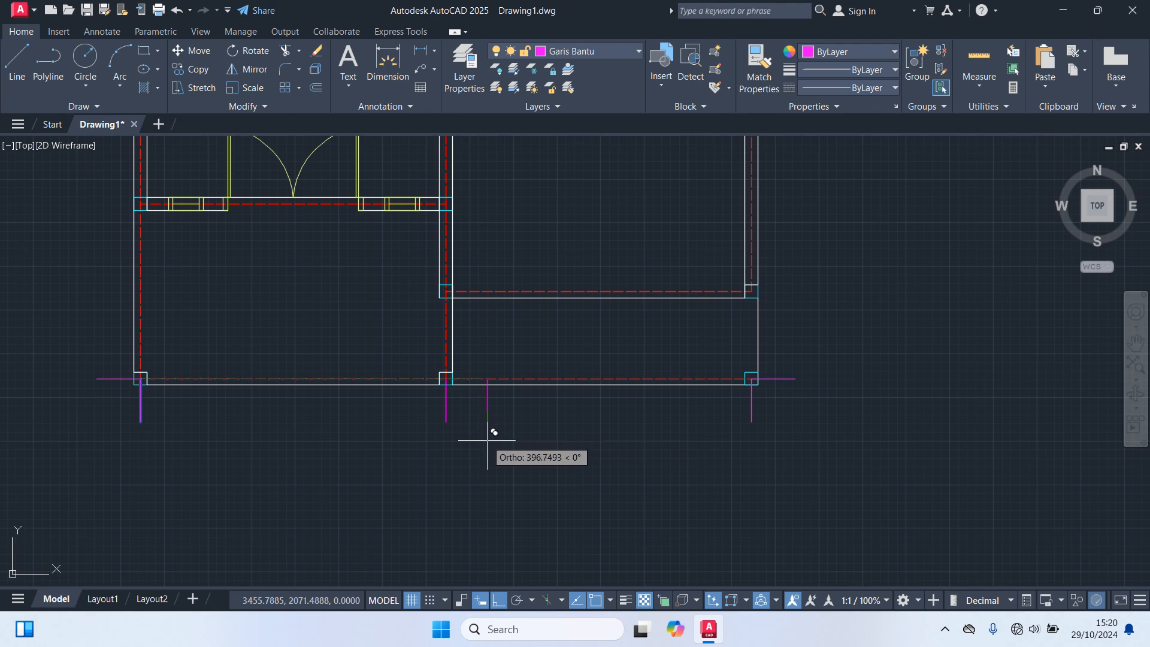
Step: Copy the horizontal guide line at the bottom-right corner to the right-wall column centres 100 and 550 units above it
middle_click_drag(745, 400, 682, 486)
left_click(698, 458)
type("co")
key("Return")
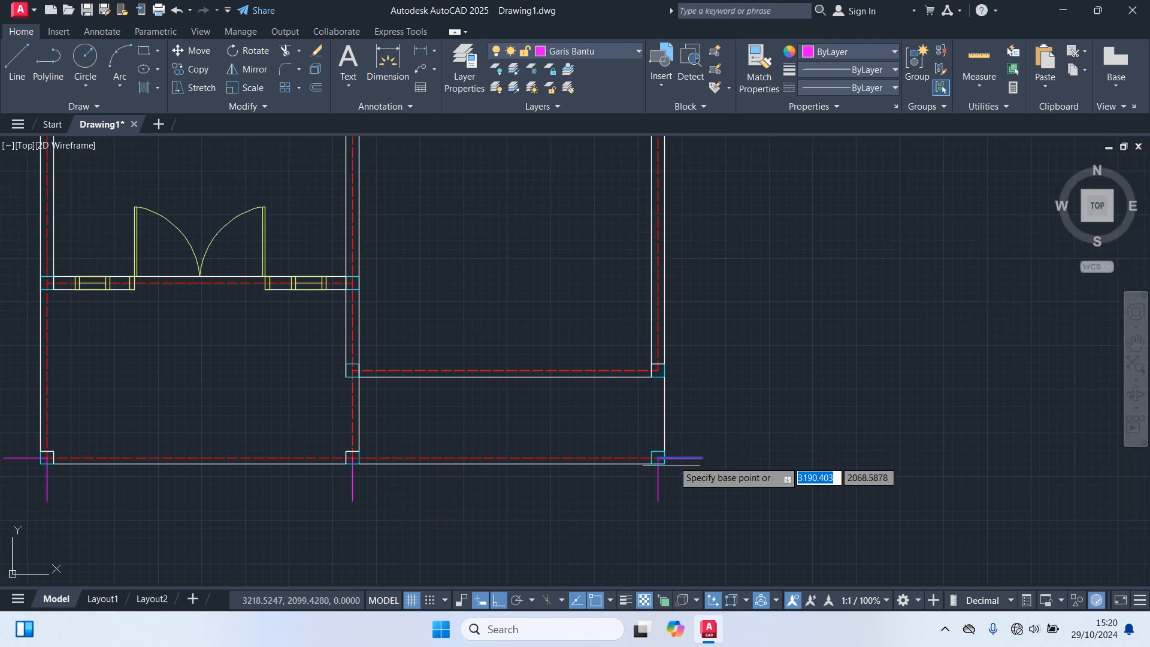
scroll(662, 467, "up", 3)
left_click(653, 444)
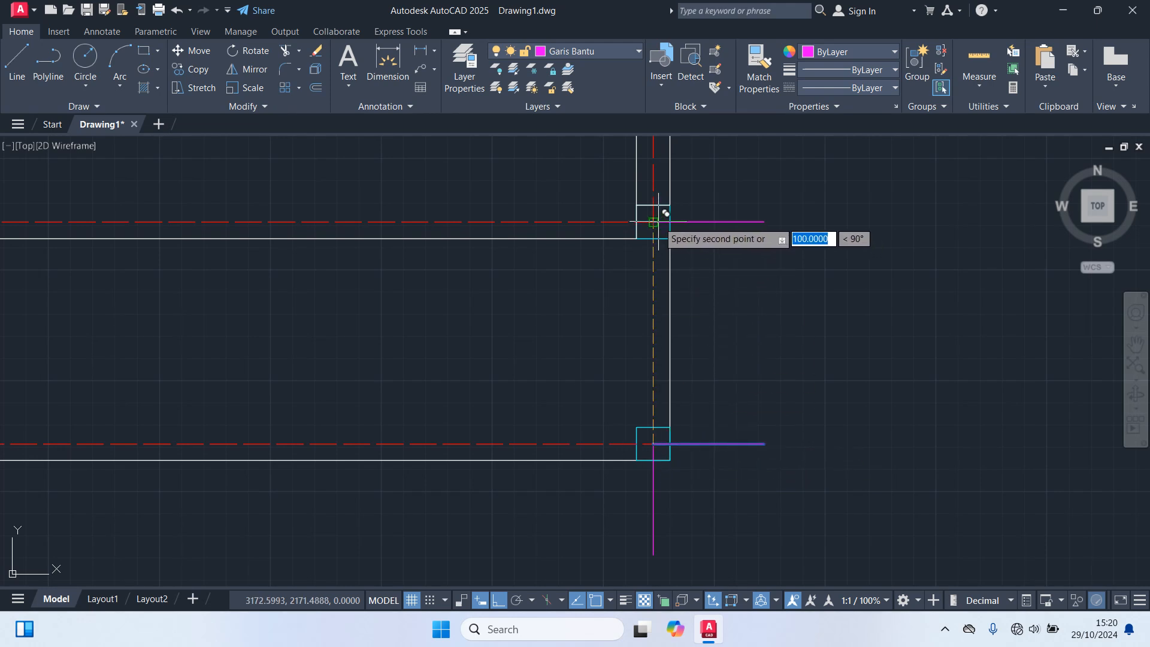
left_click(658, 222)
middle_click_drag(748, 177, 672, 514)
scroll(670, 512, "down", 5)
middle_click_drag(650, 263, 639, 461)
scroll(612, 356, "up", 5)
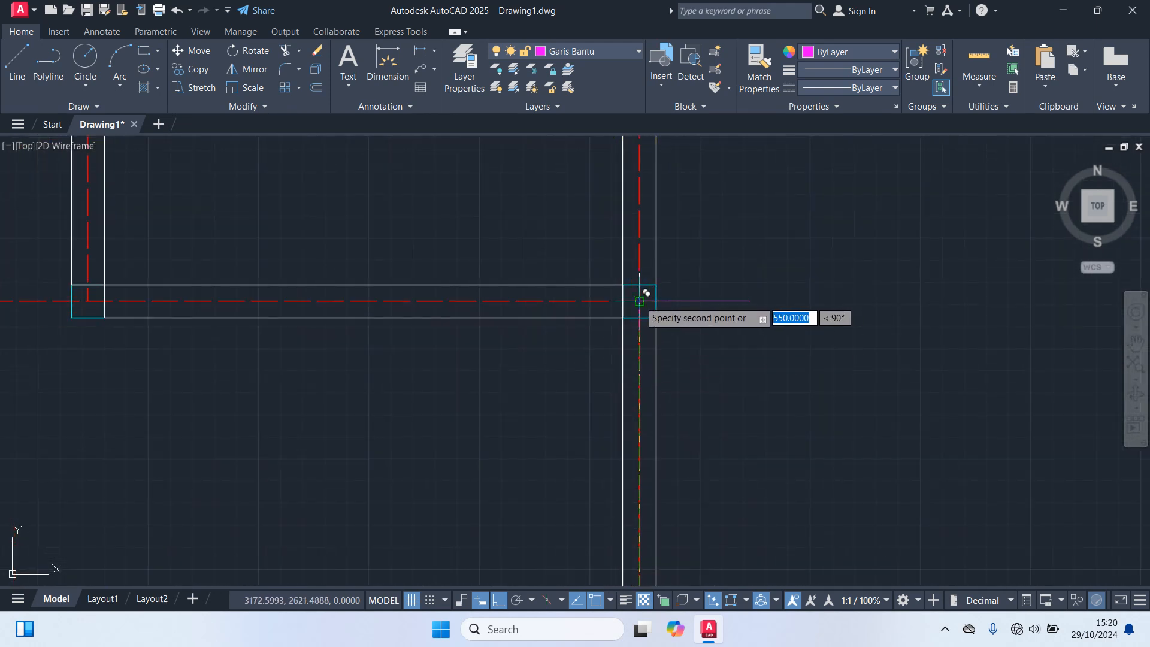
Step: Place further copies of the bottom-right horizontal guide line at the next two right-wall column centres above, about 950 and 1150 units up
scroll(700, 322, "down", 4)
middle_click_drag(746, 273, 701, 575)
scroll(644, 274, "up", 2)
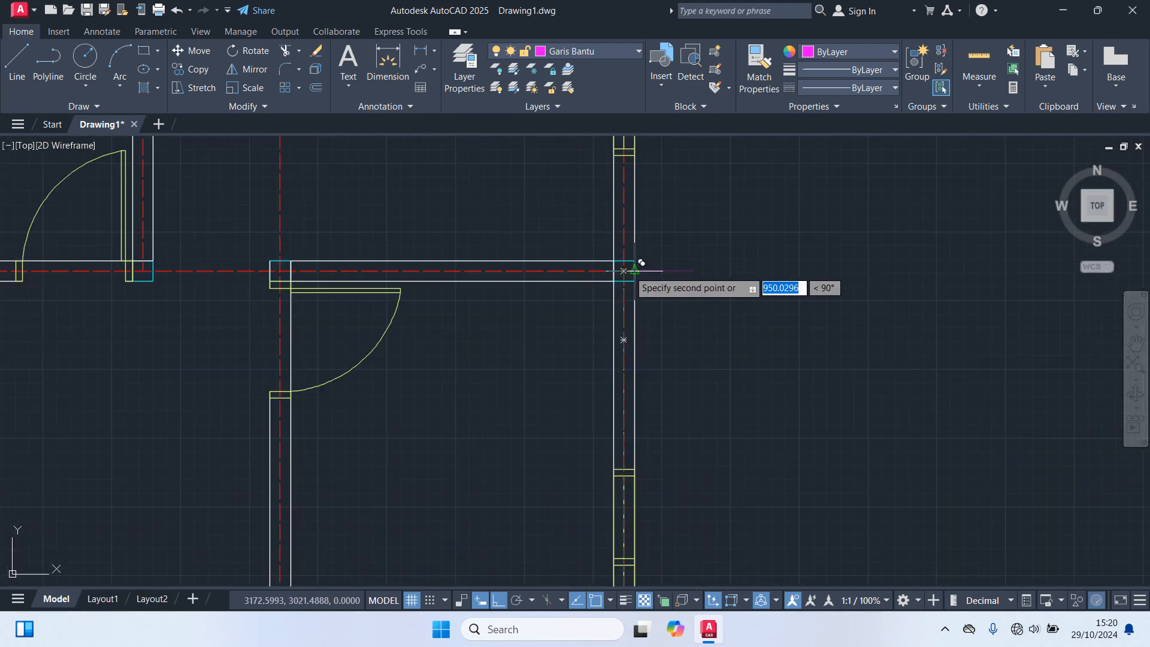
middle_click_drag(695, 255, 643, 523)
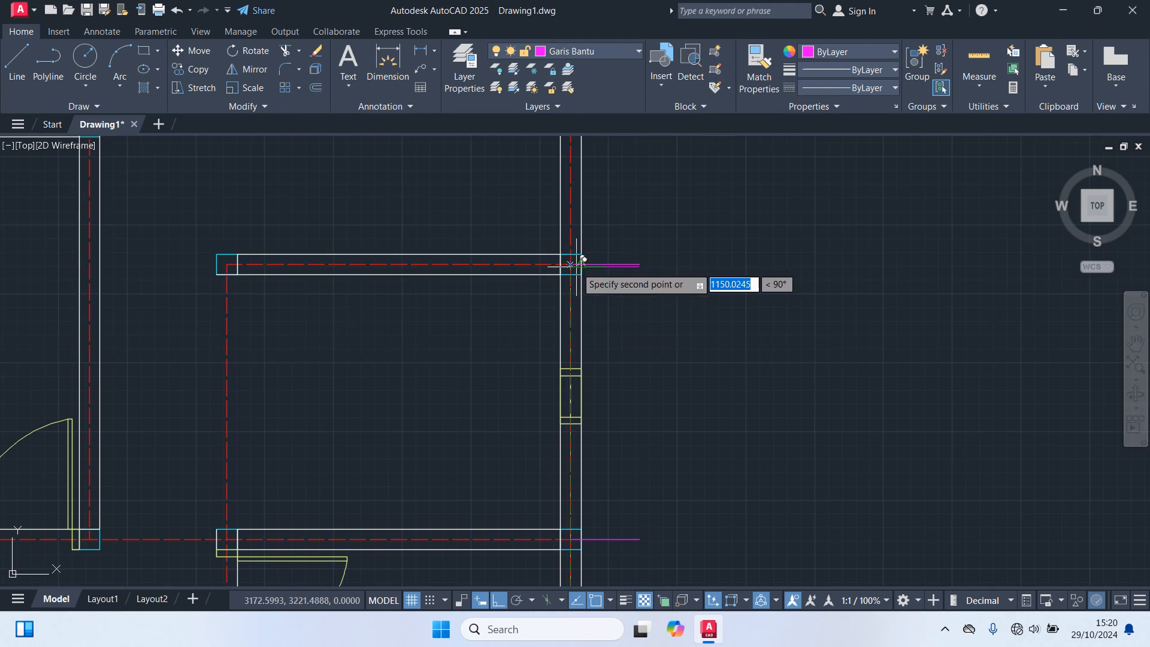
scroll(623, 311, "down", 3)
scroll(659, 335, "down", 3)
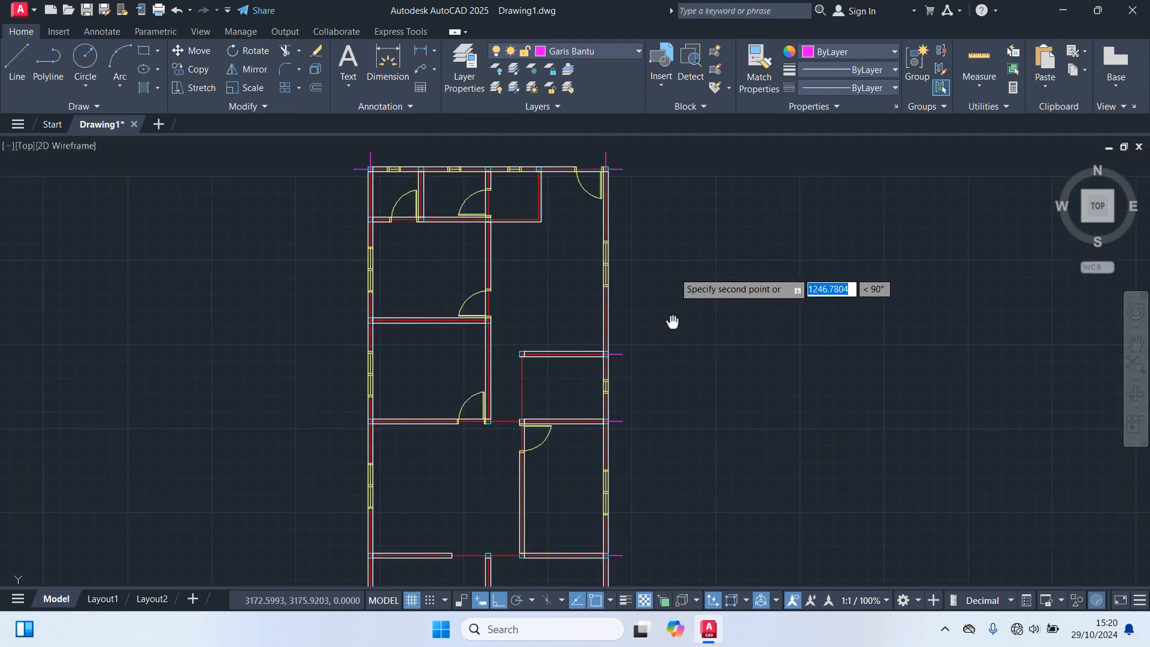
key("Escape")
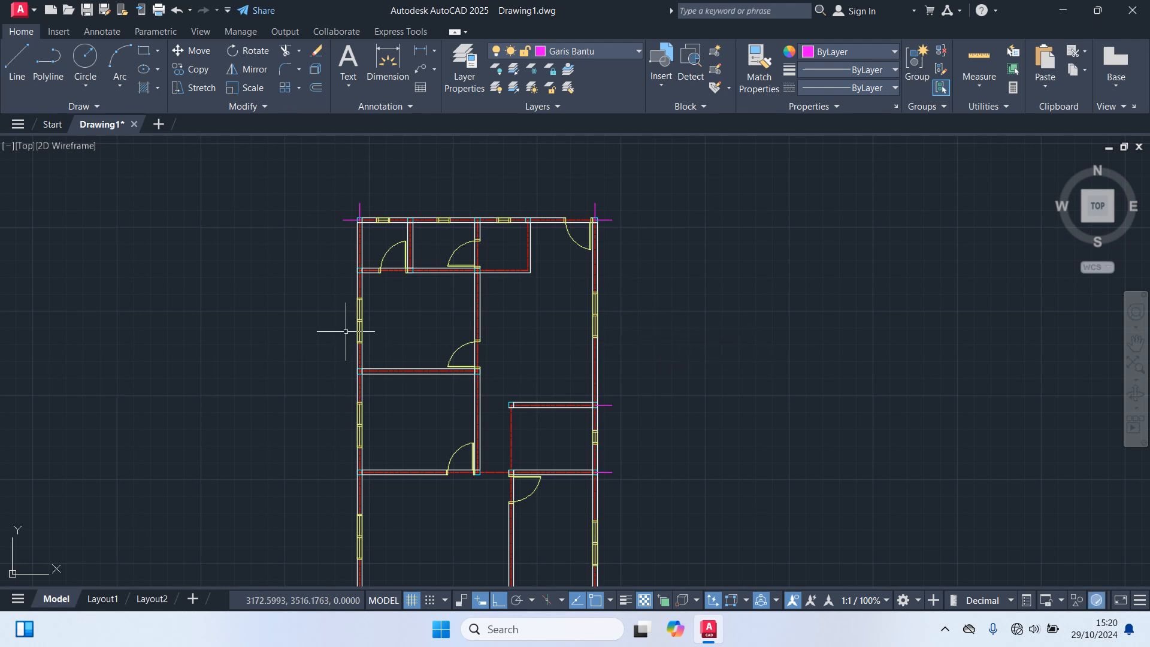
Step: Copy the horizontal guide line at the bottom-left corner to the left-wall column centres 200 and 550 units above it
scroll(461, 504, "up", 5)
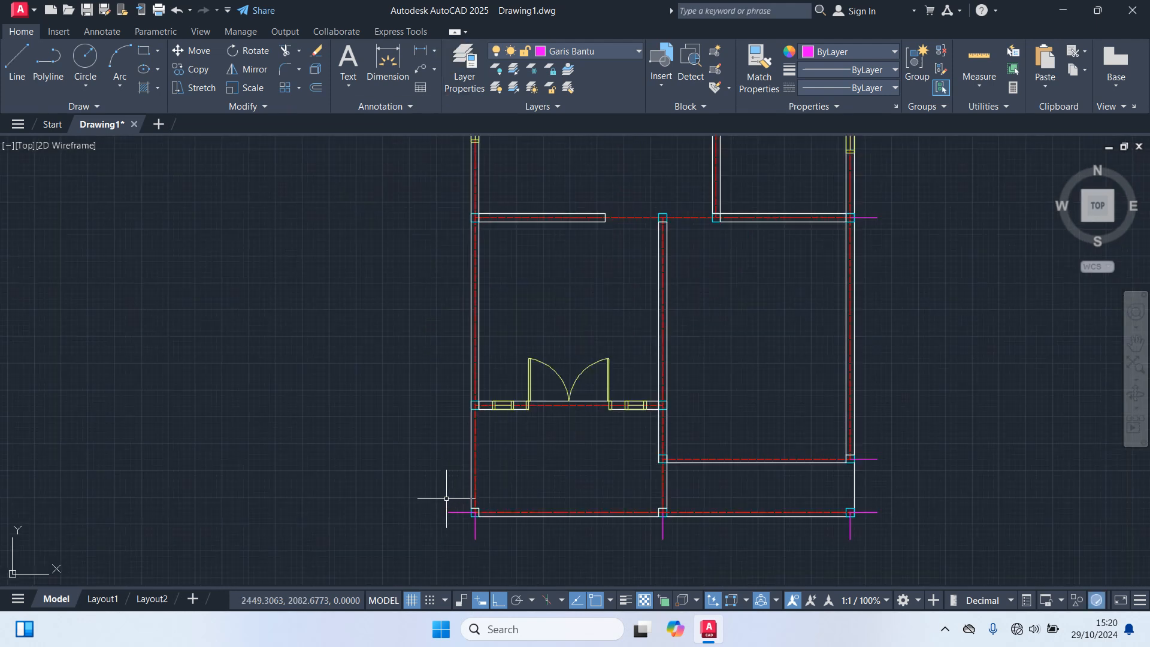
left_click(456, 513)
type("co")
key("space")
scroll(449, 533, "up", 4)
scroll(454, 526, "up", 2)
left_click(555, 447)
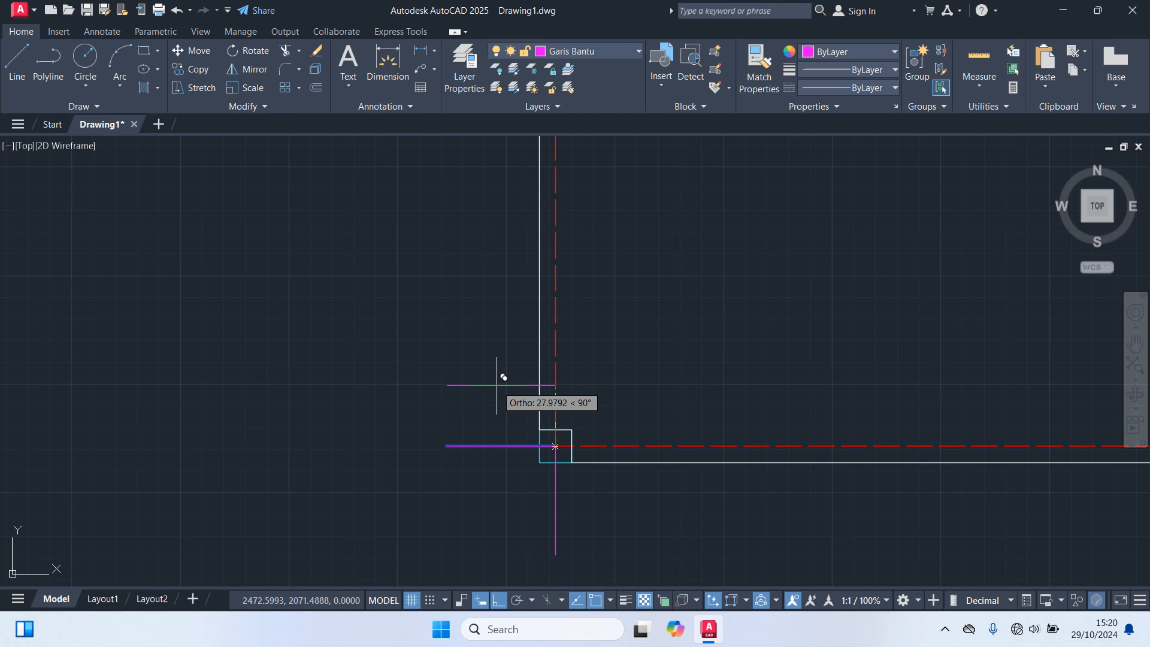
scroll(501, 380, "down", 3)
scroll(542, 266, "up", 3)
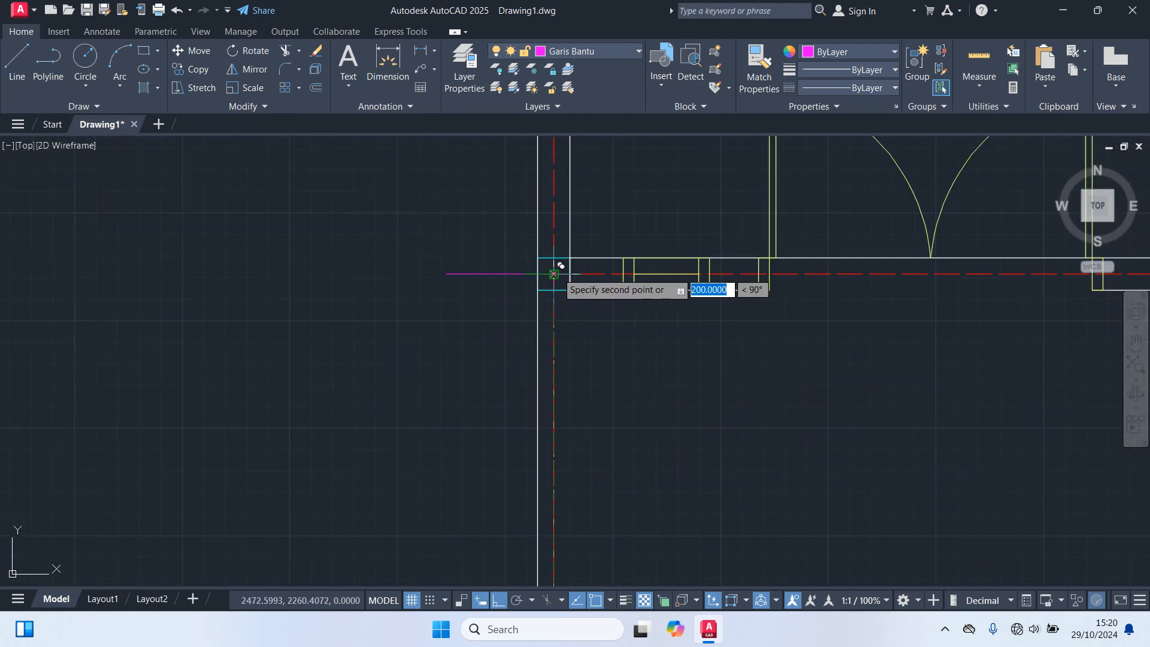
scroll(554, 273, "down", 4)
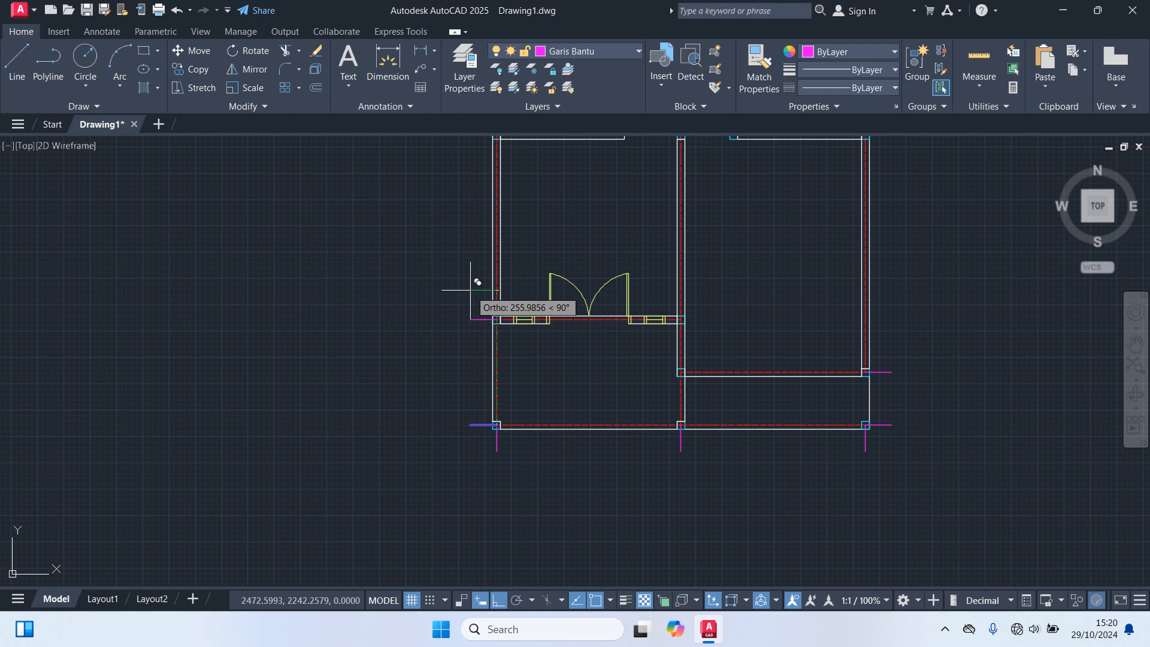
middle_click_drag(509, 215, 460, 393)
scroll(416, 300, "up", 3)
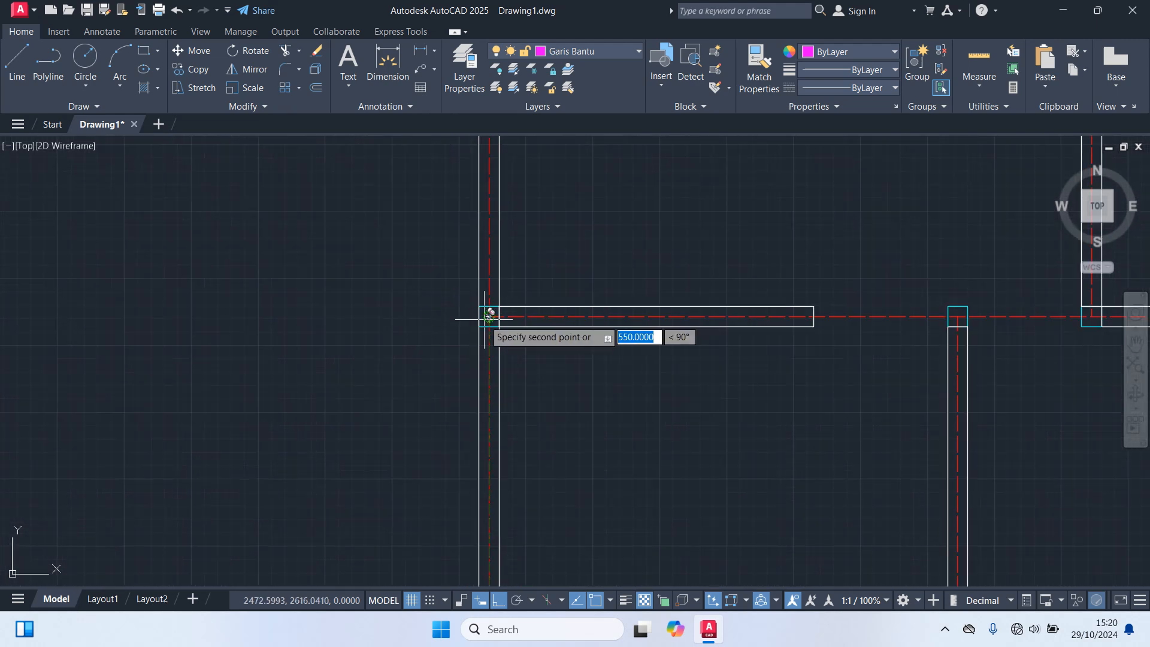
Step: Place further copies of the bottom-left horizontal guide line at the remaining three left-wall junctions, up to the one 1550 units above
scroll(377, 371, "down", 5)
scroll(383, 309, "up", 5)
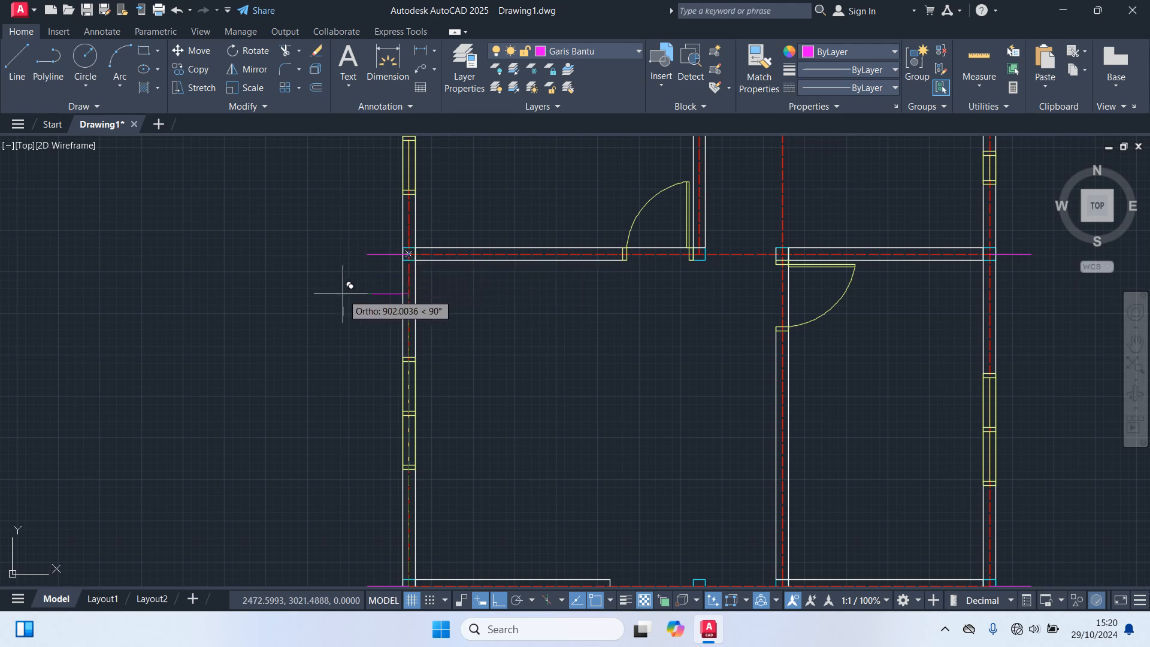
mouse_move(359, 251)
middle_mouse_down()
mouse_move(364, 333)
mouse_move(347, 508)
middle_mouse_up()
scroll(361, 269, "up", 3)
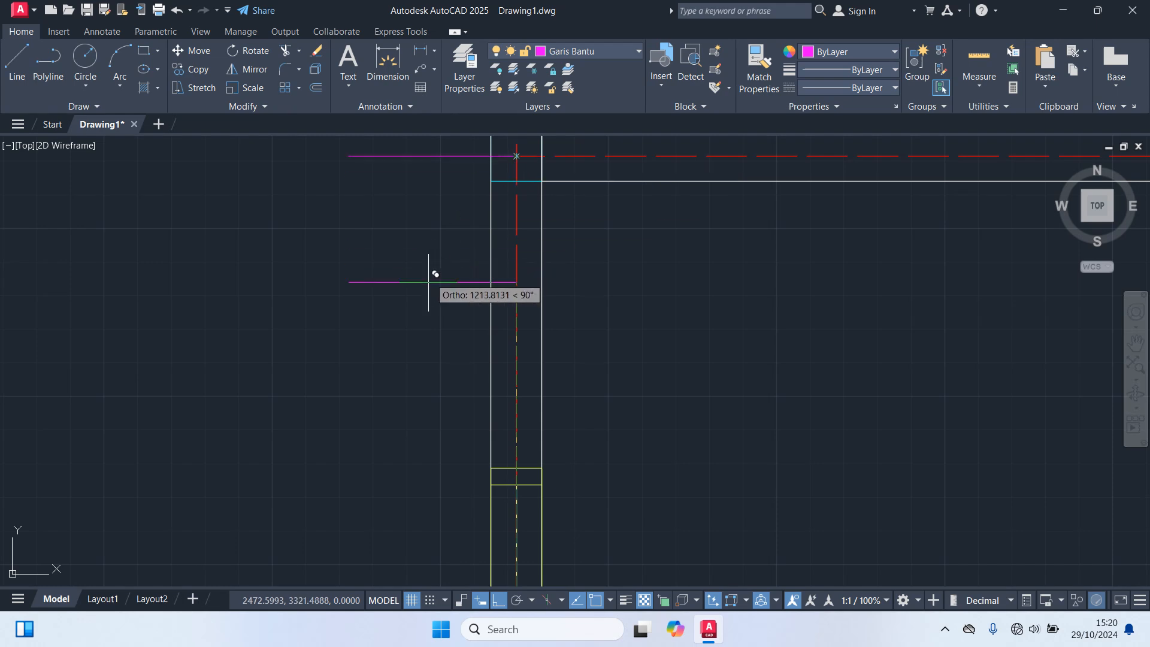
scroll(420, 268, "down", 4)
middle_click_drag(419, 268, 359, 436)
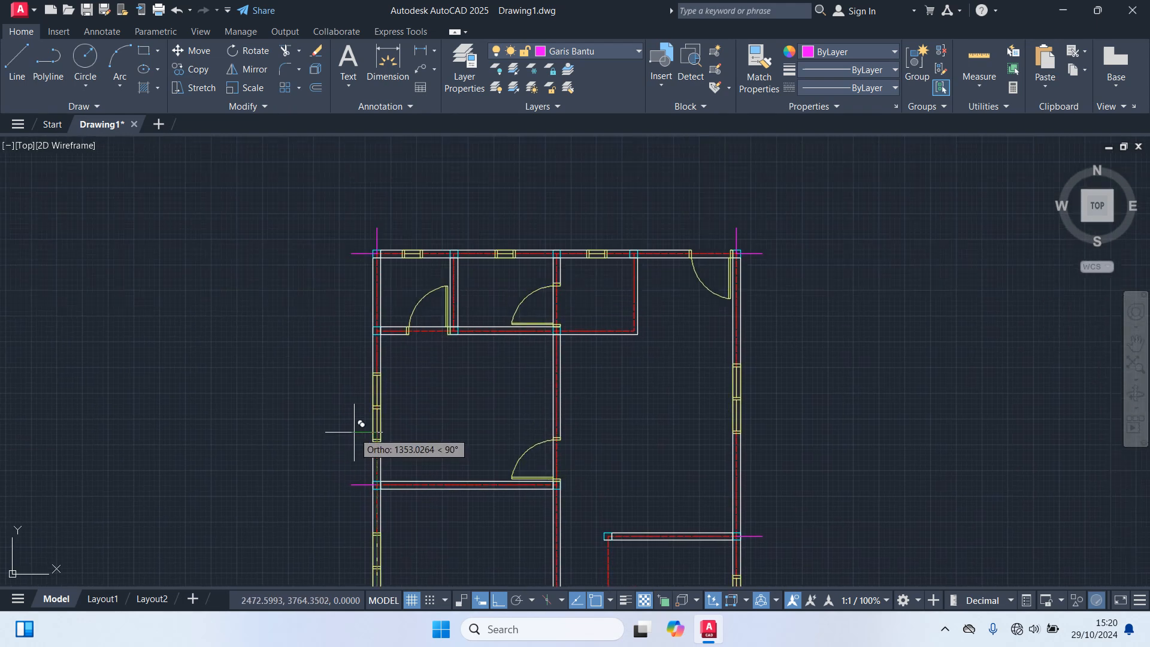
scroll(355, 329, "up", 6)
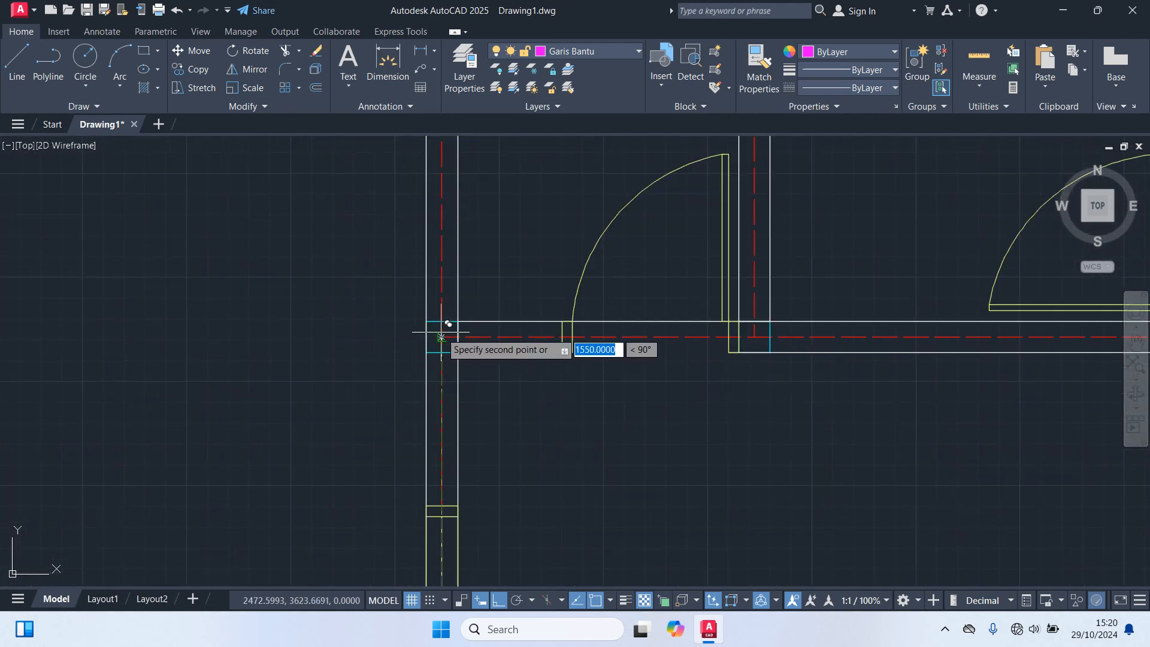
scroll(293, 361, "down", 5)
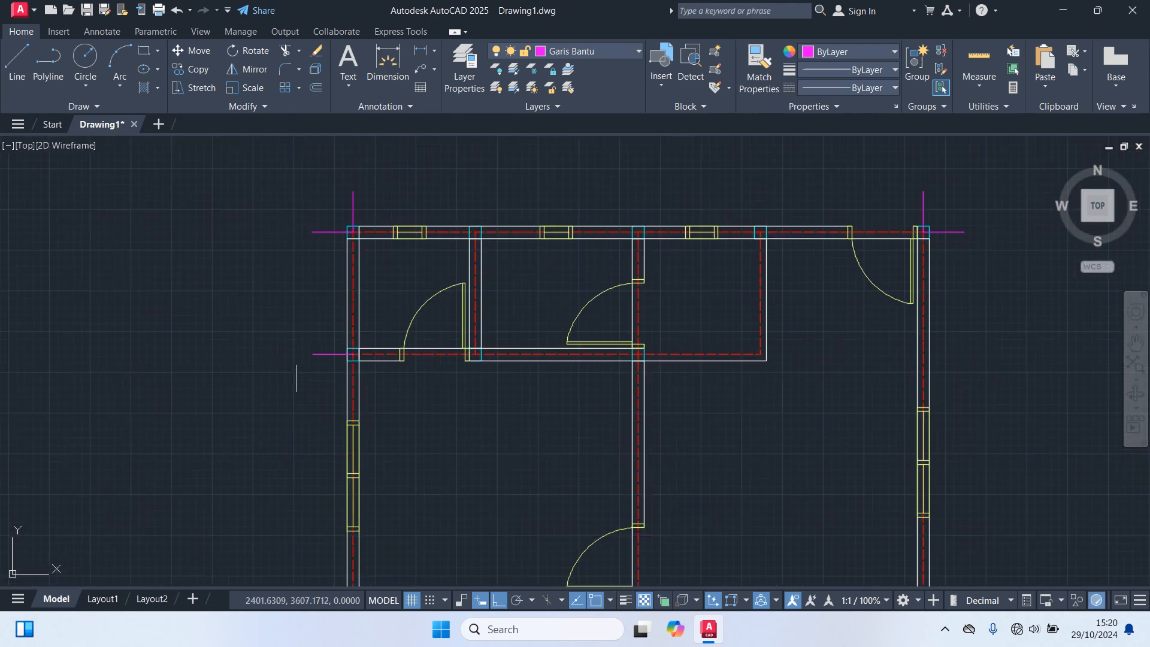
Step: Copy the vertical guide line at the top-left corner to the centre of the first interior-wall column along the top wall
scroll(308, 380, "up", 4)
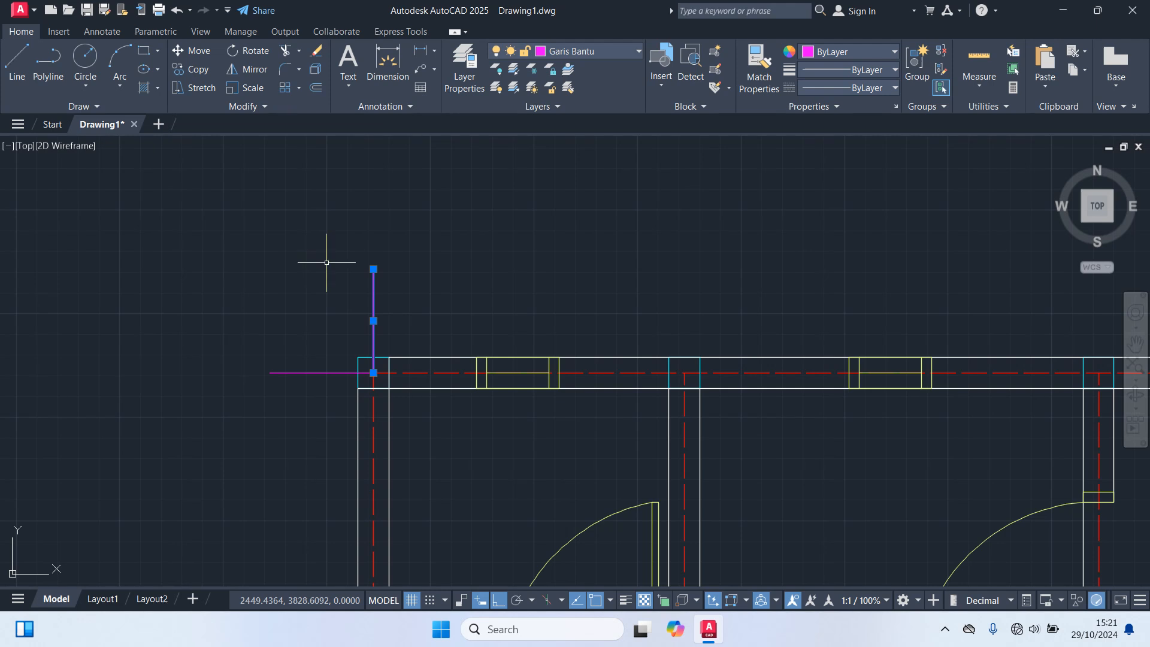
type("co")
key("Return")
scroll(353, 403, "up", 4)
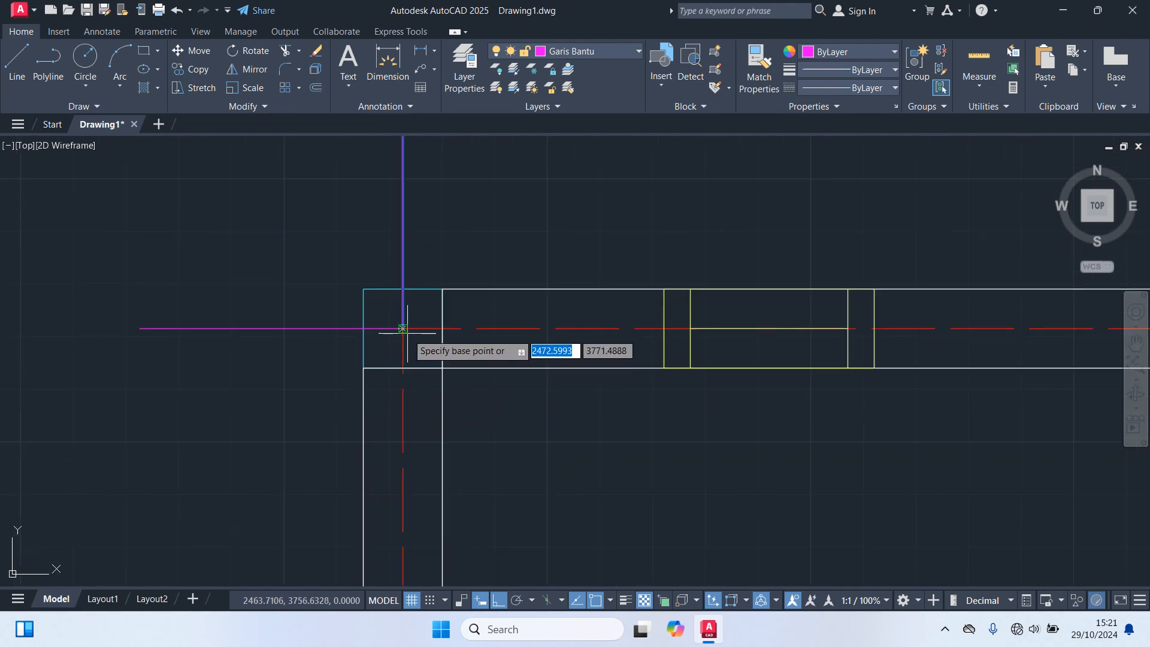
left_click(403, 329)
scroll(515, 419, "down", 4)
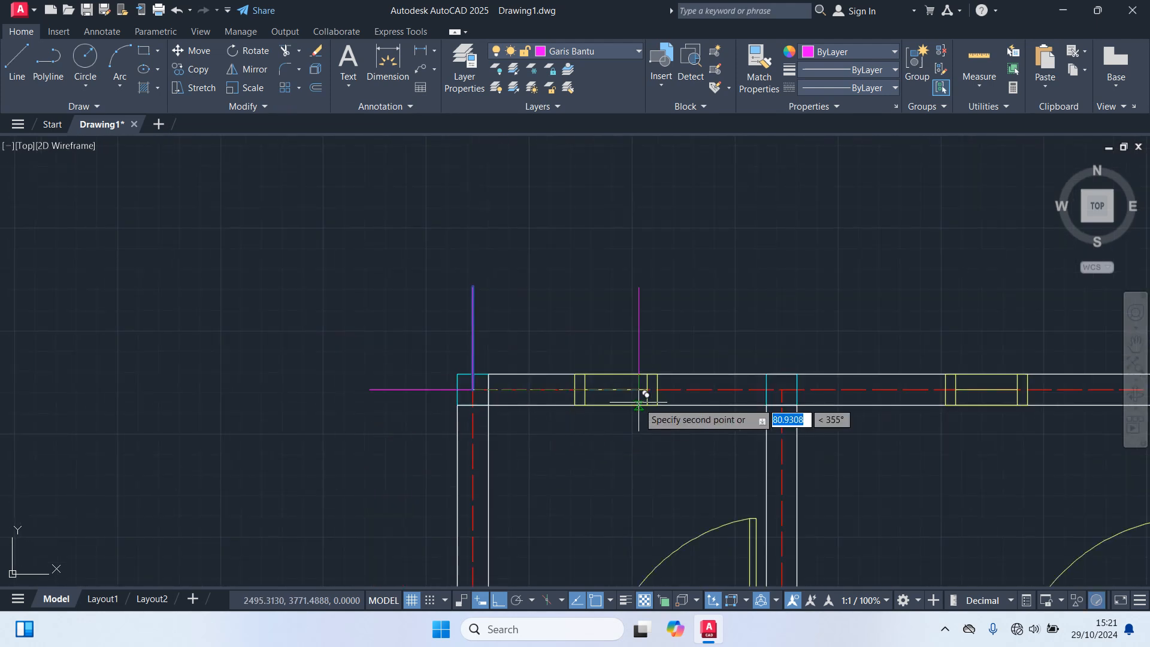
scroll(639, 402, "up", 2)
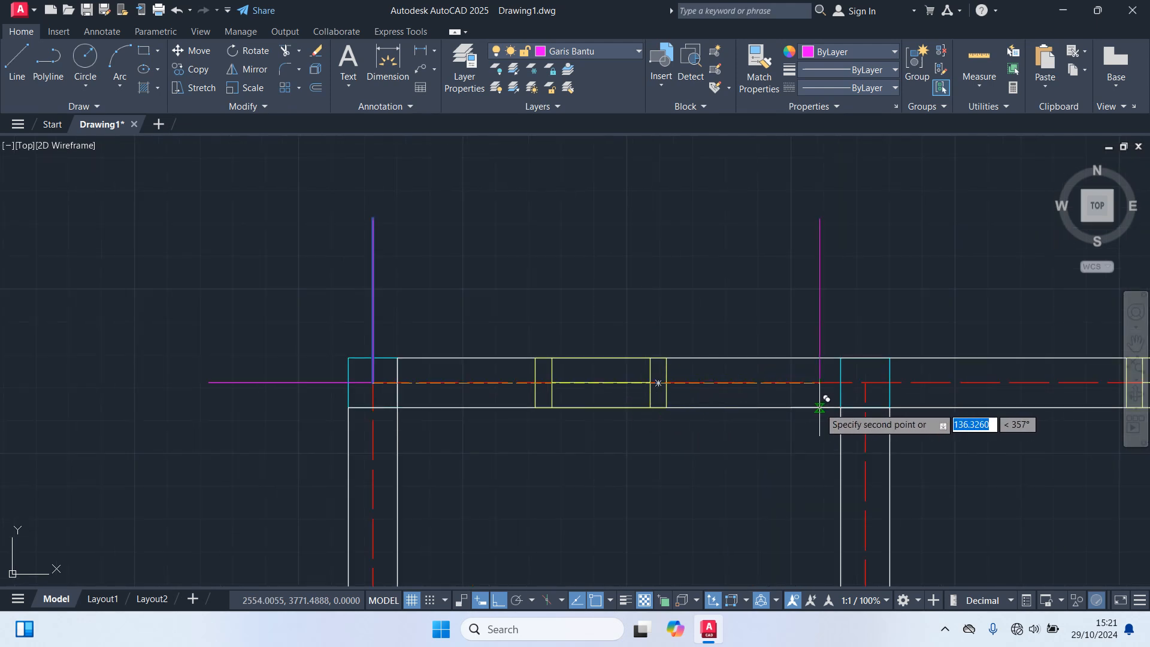
left_click(865, 383)
Step: Place two more copies of the top-left vertical guide line at the centres of the next two interior-wall columns on the top wall
scroll(864, 417, "down", 2)
middle_click_drag(820, 438, 293, 416)
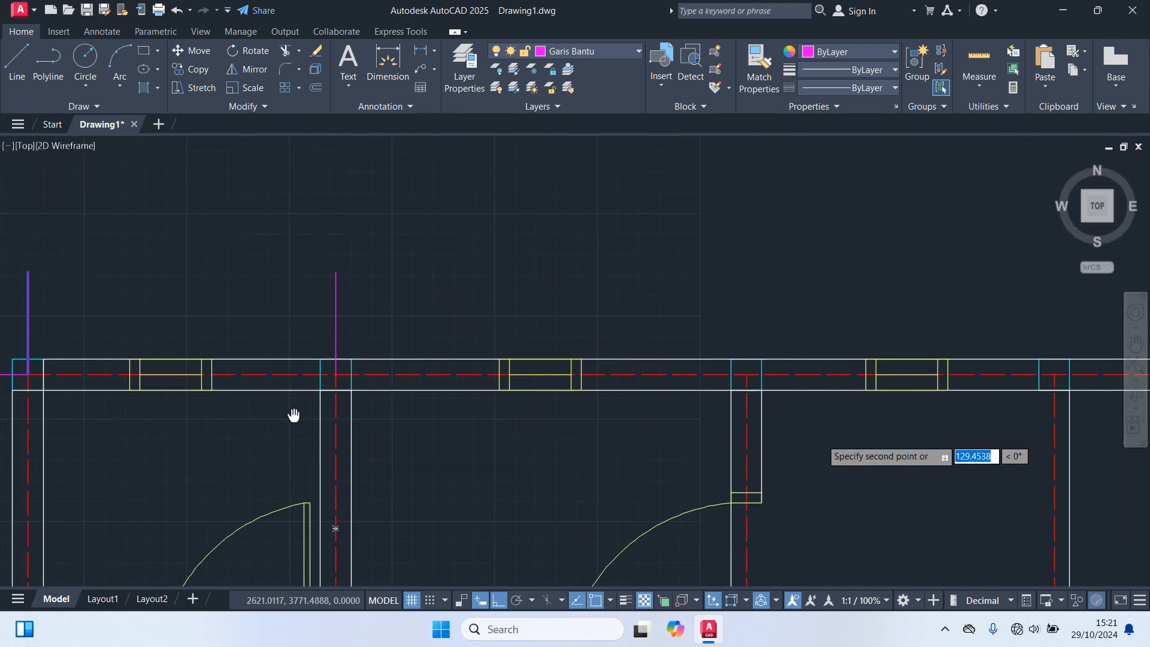
left_click(746, 374)
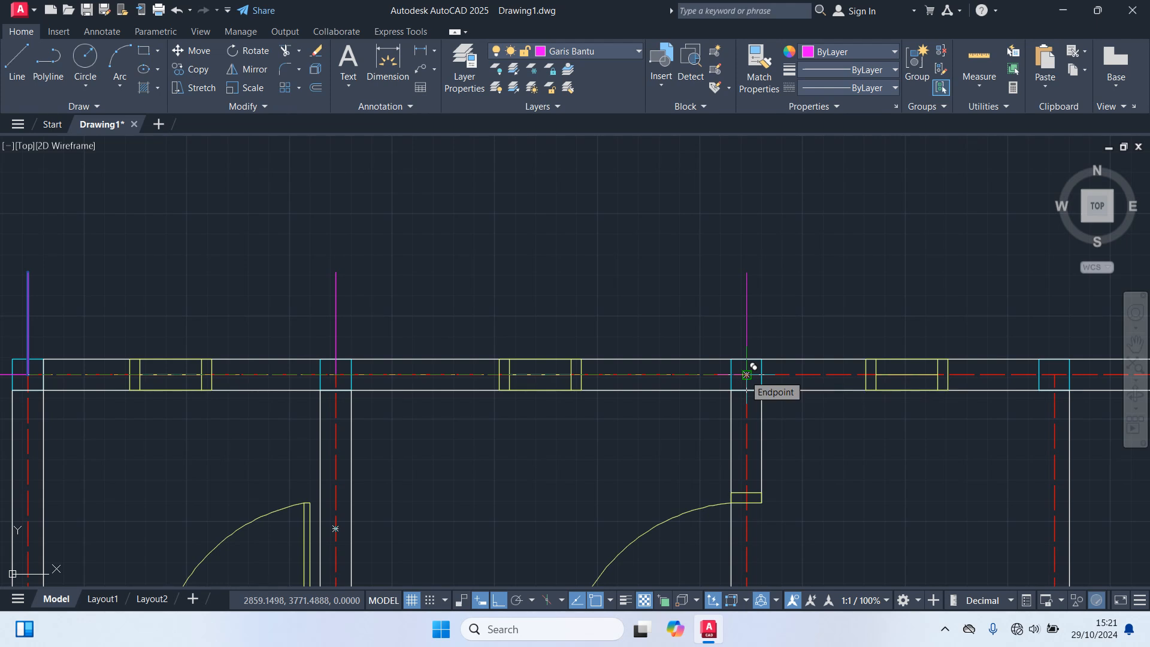
middle_click_drag(812, 403, 452, 404)
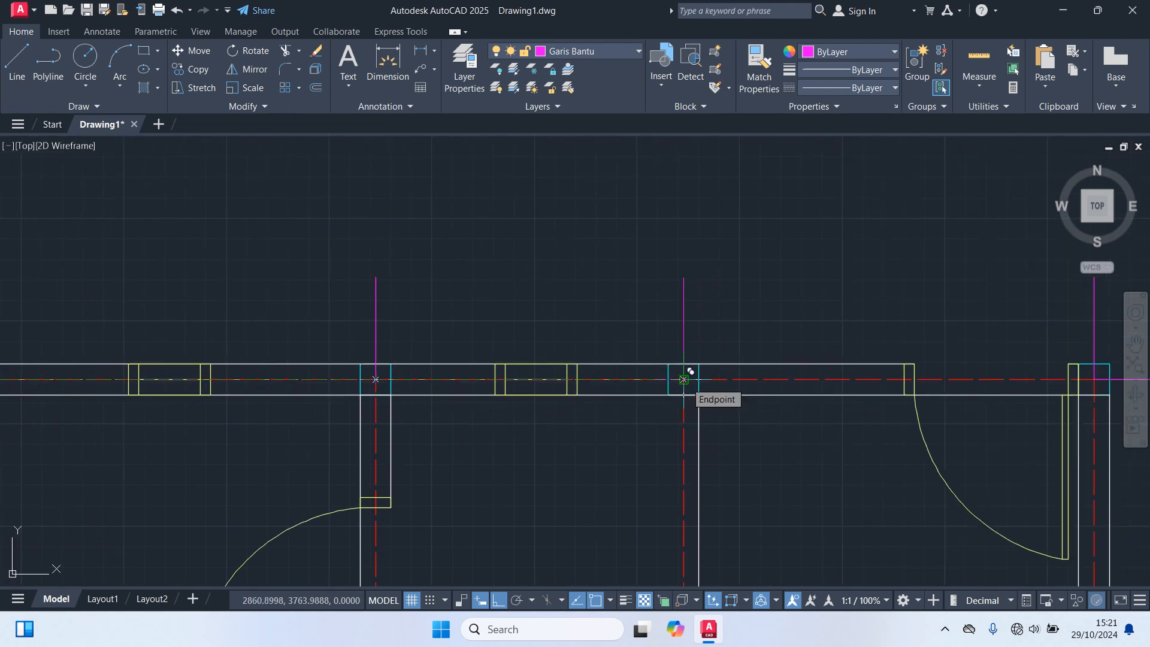
left_click(683, 380)
scroll(747, 294, "down", 2)
scroll(738, 304, "down", 4)
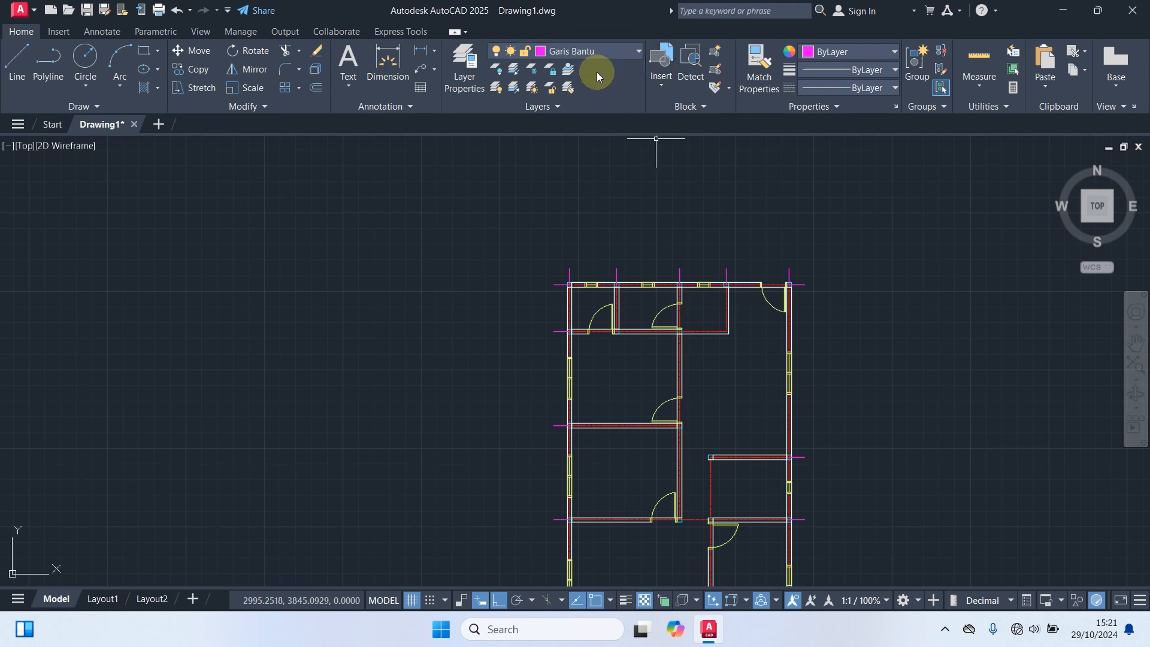
Step: Make Dimensi the current layer
left_click(601, 50)
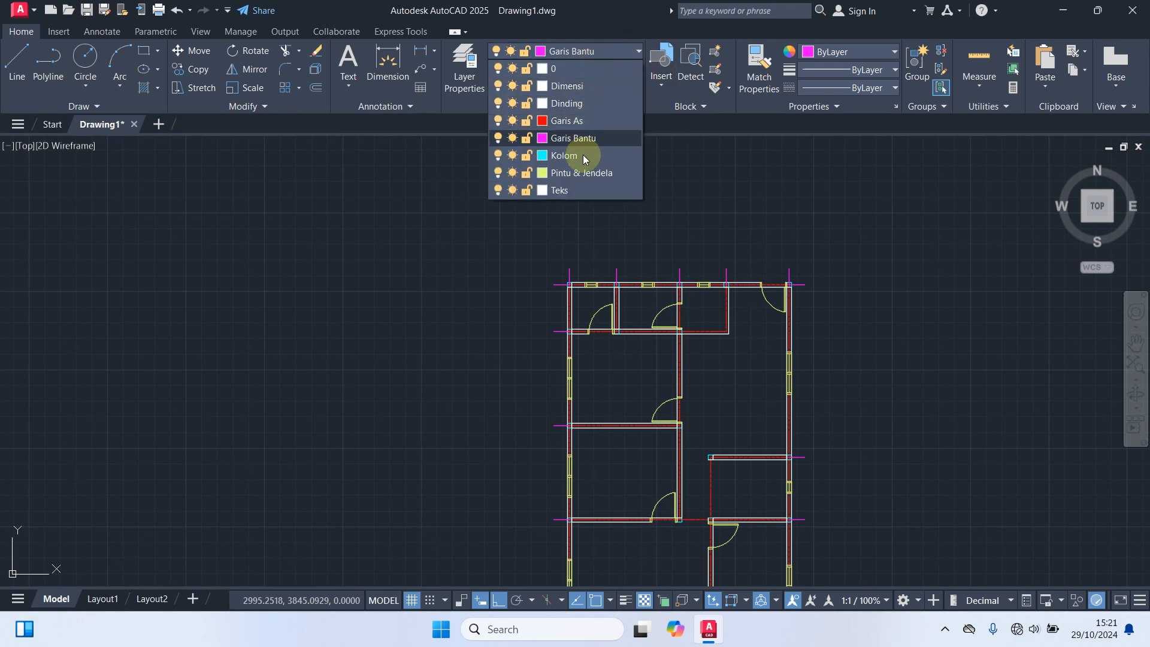
left_click(567, 86)
scroll(710, 244, "down", 3)
middle_click_drag(709, 244, 465, 200)
scroll(465, 204, "up", 2)
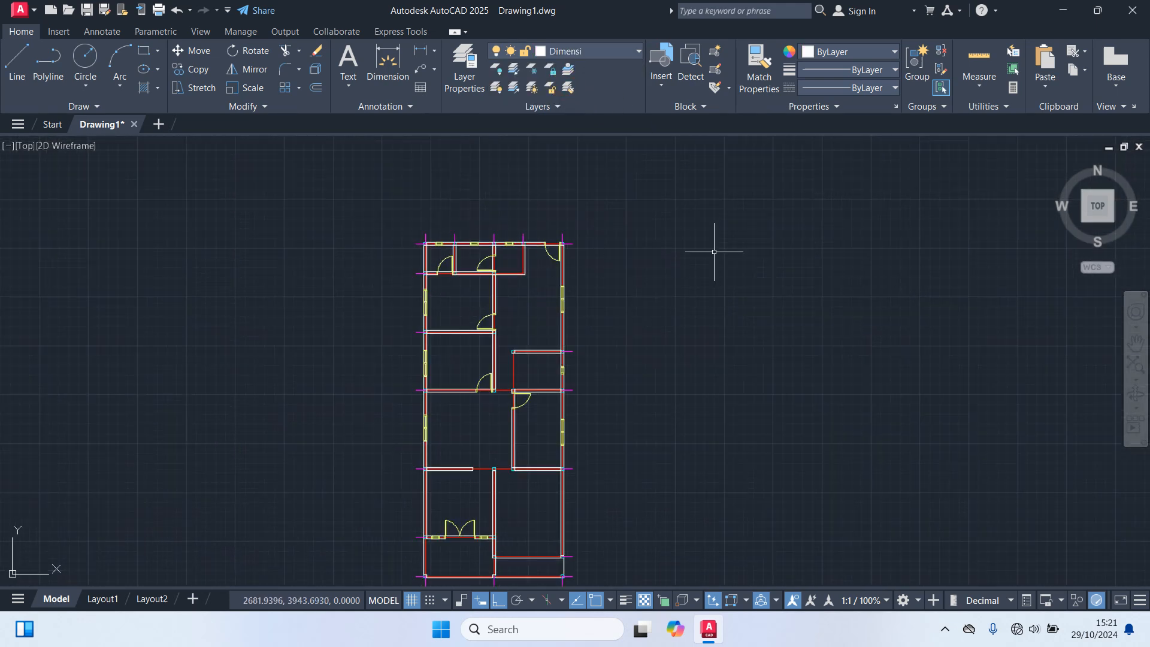
Step: Create a new dimension style named Skala 100 based on ISO-25
key("Return")
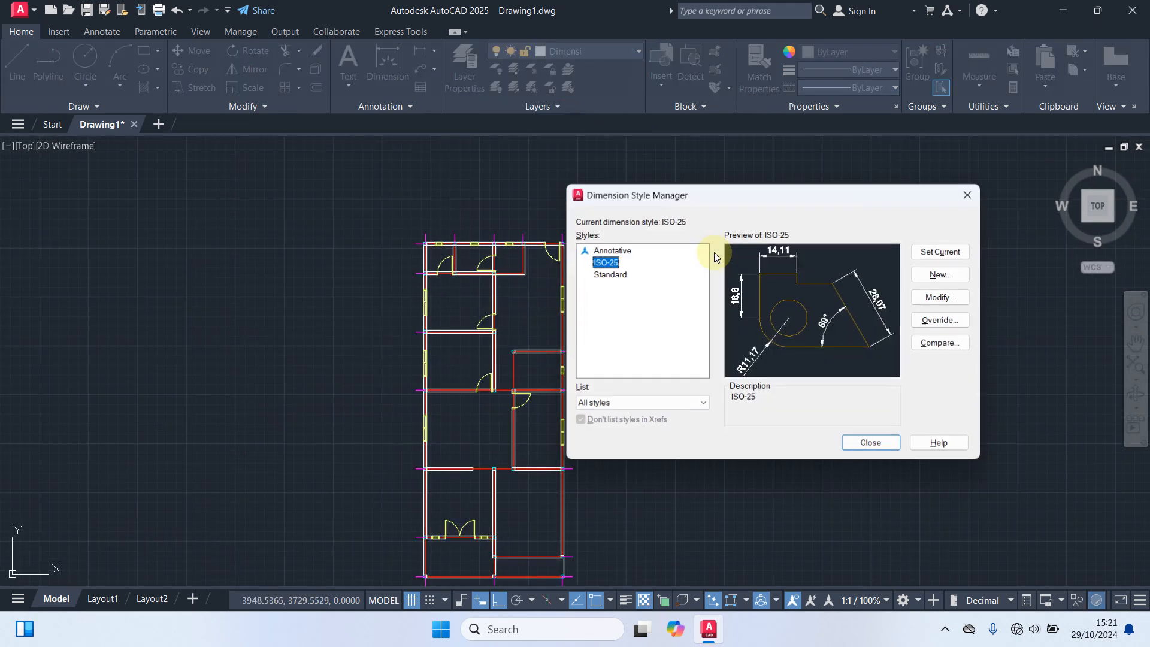
left_click(941, 275)
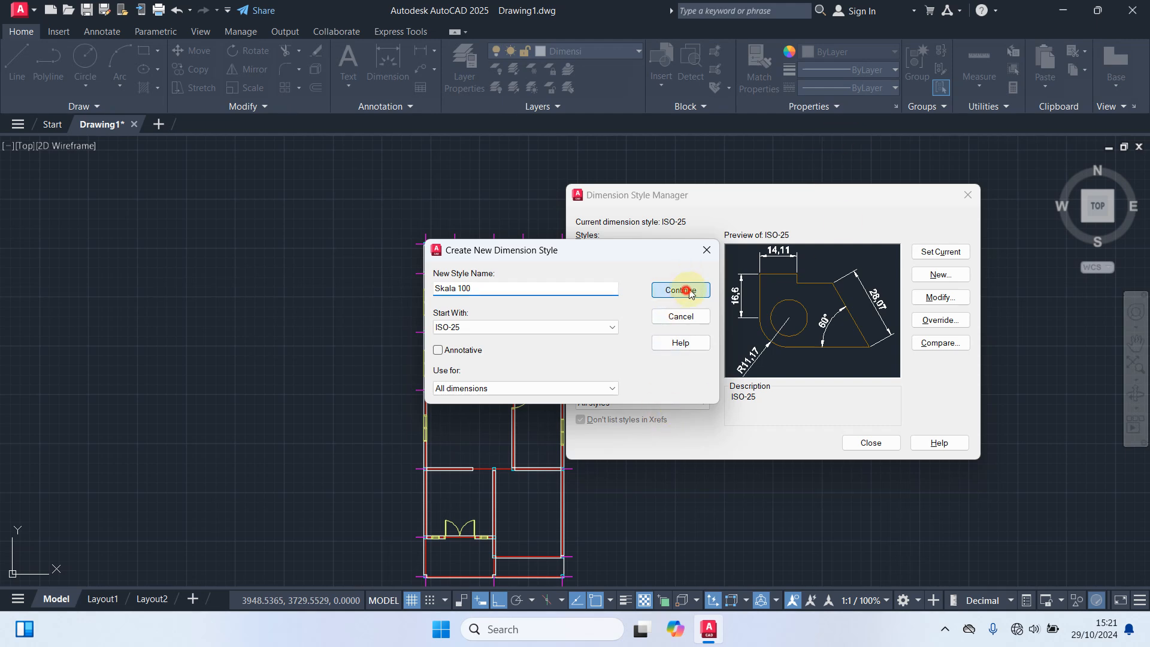
left_click(684, 289)
Step: Set the dimension lines to Cyan and the extension lines to Yellow, extending 20 beyond dimension lines and offset 20 from the origin
left_click(375, 169)
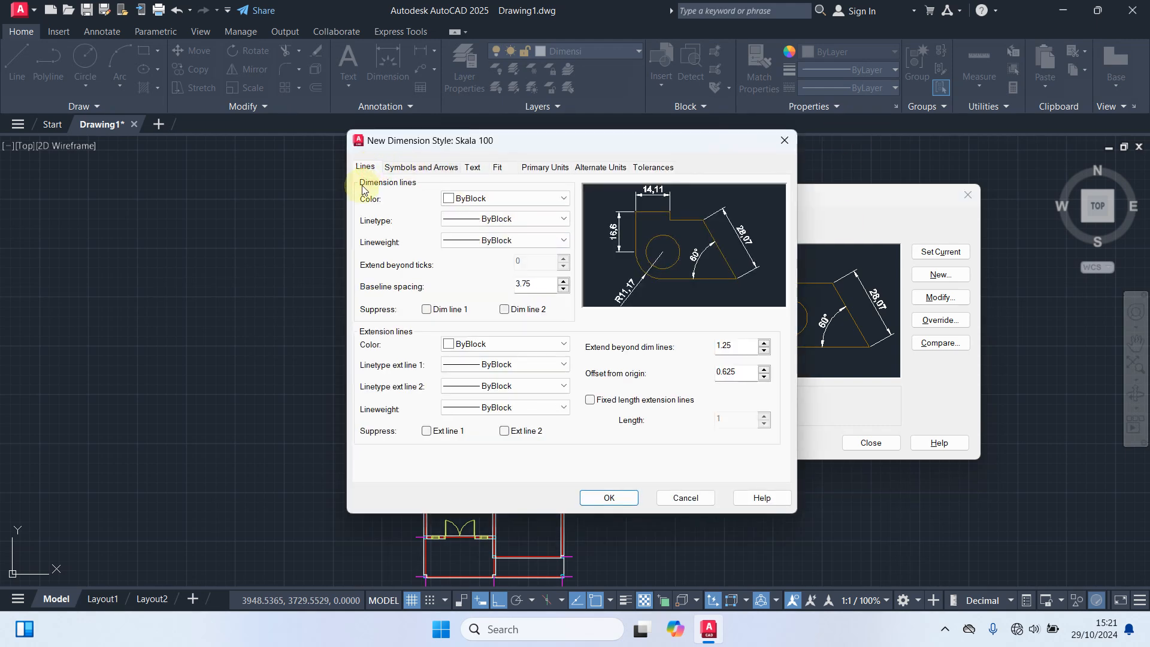
left_click(488, 192)
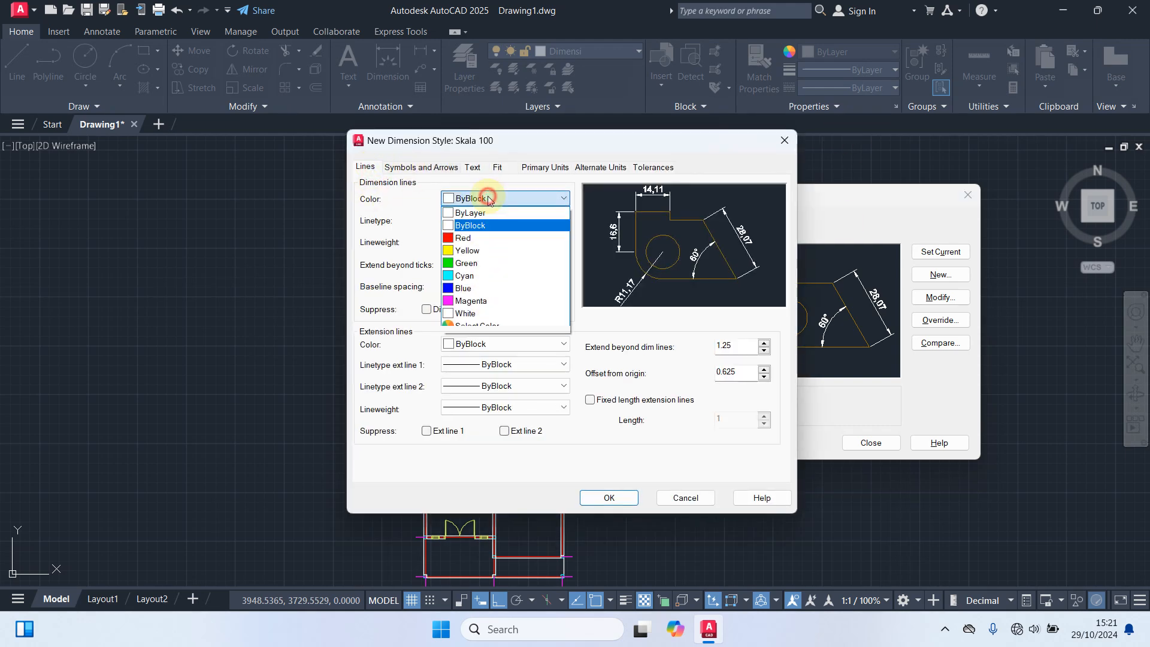
left_click(480, 277)
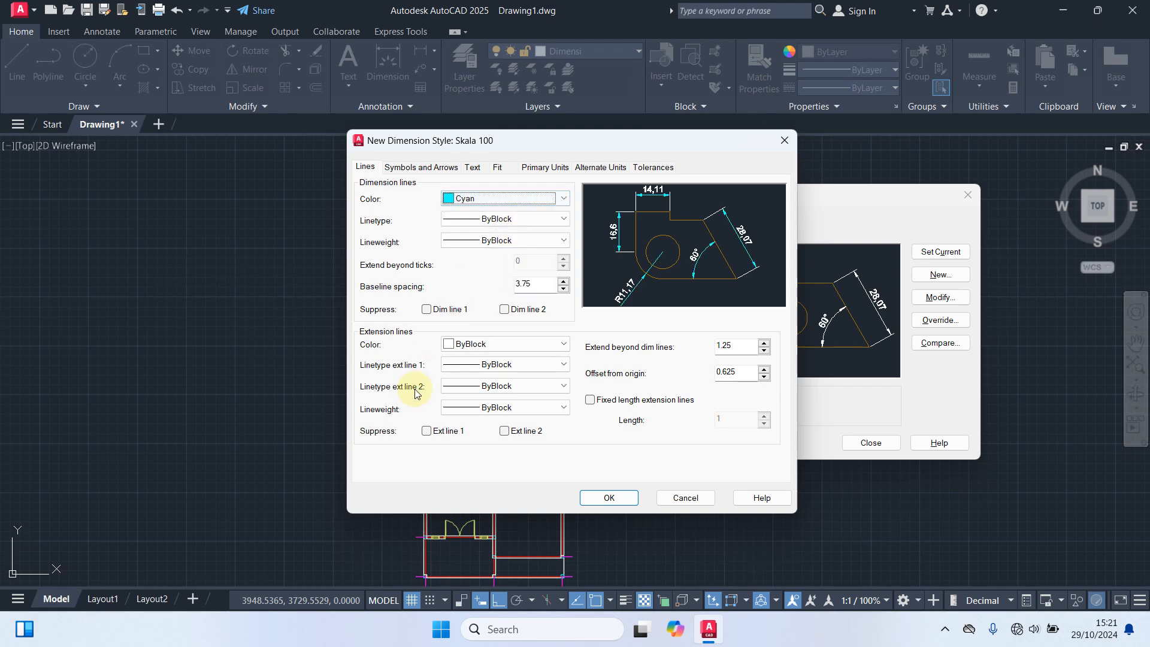
left_click(470, 346)
left_click(469, 394)
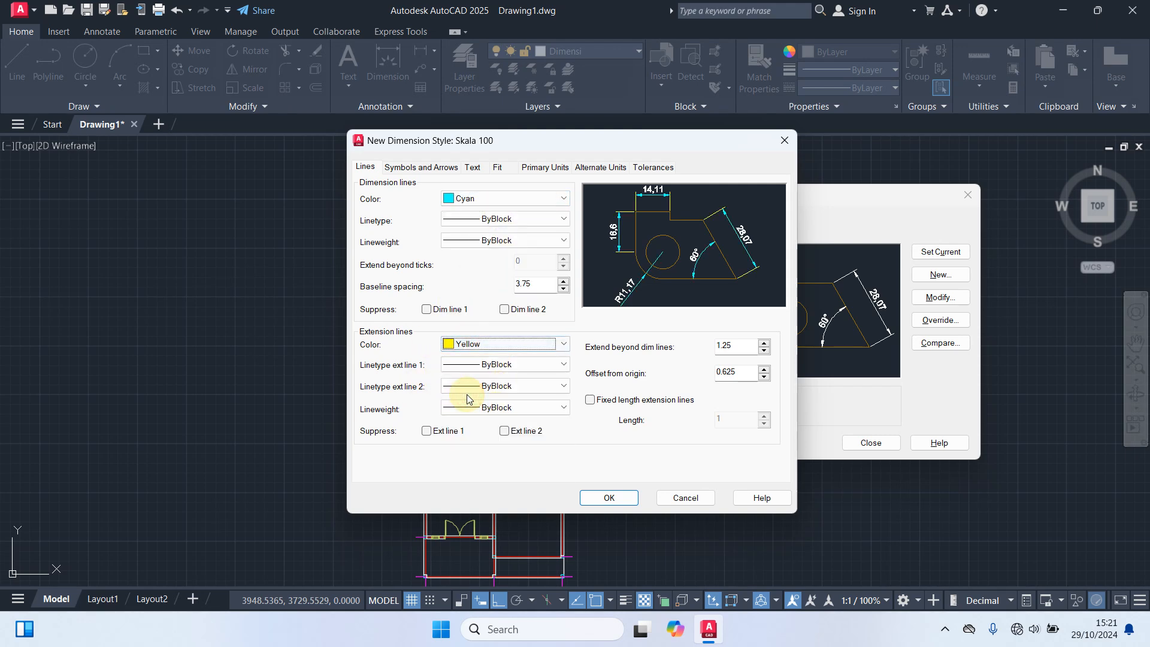
double_click(745, 341)
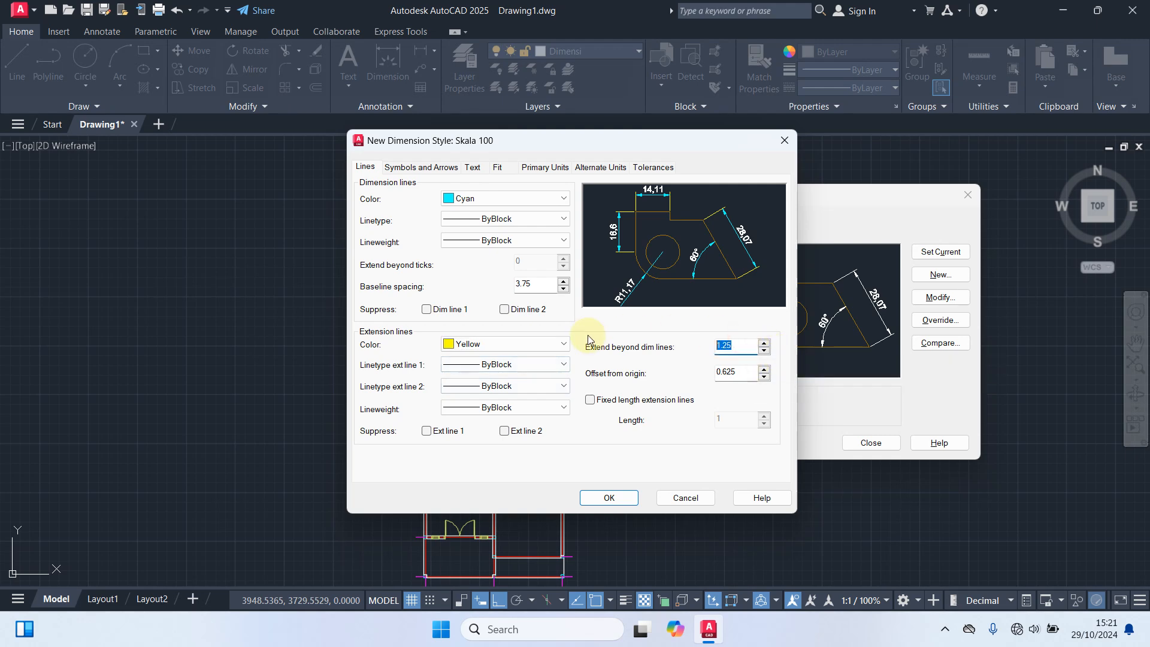
double_click(741, 371)
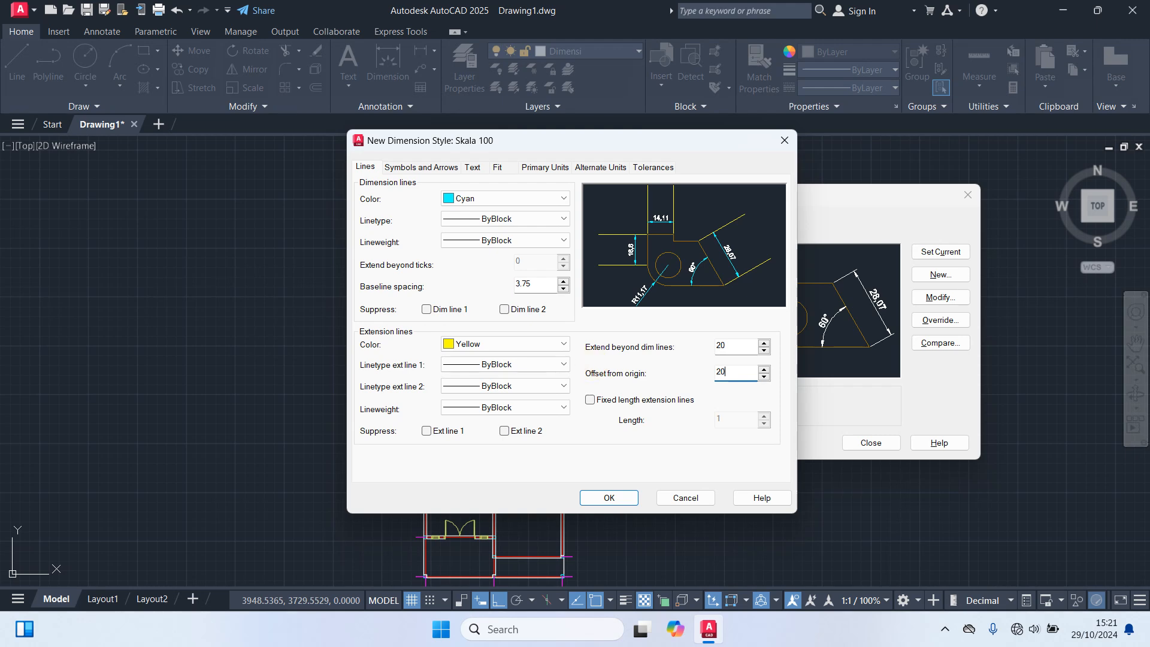
Step: Set the first and second arrowheads of the Skala 100 dimension style to Architectural tick and edit the arrow size
left_click(442, 165)
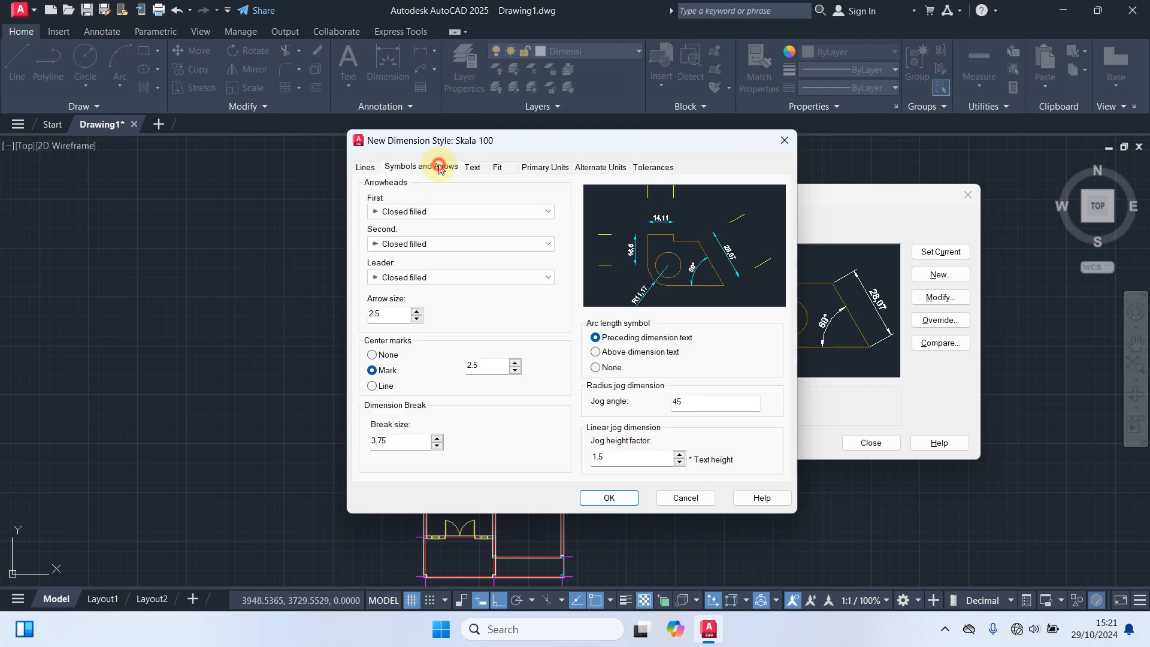
left_click(422, 218)
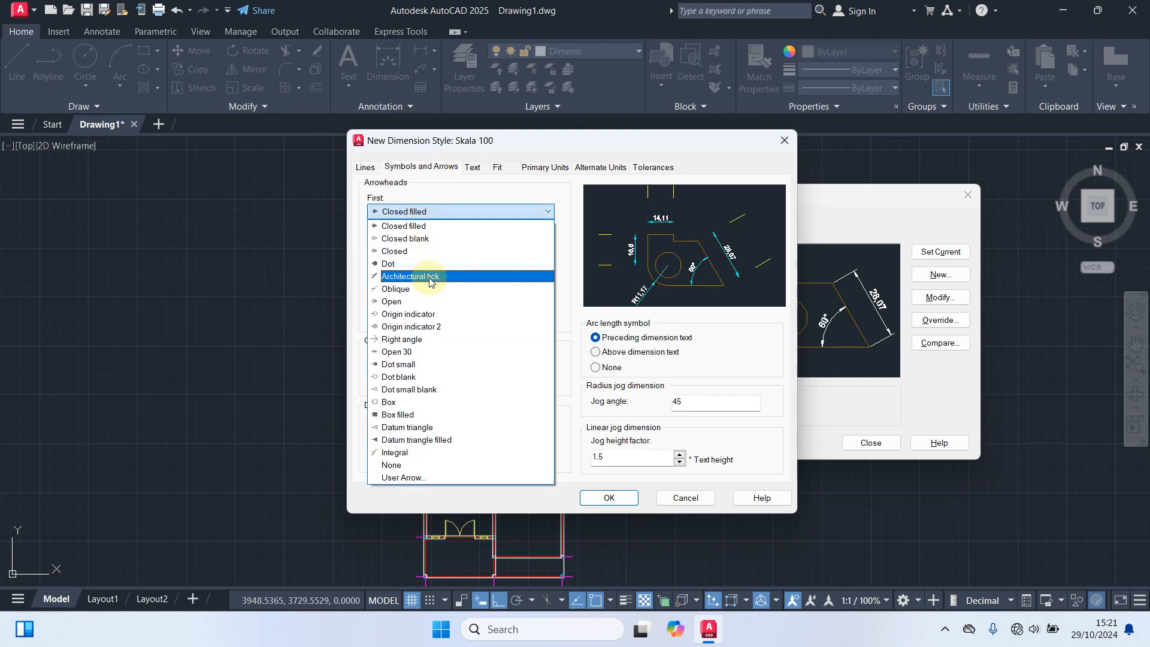
left_click(425, 266)
double_click(388, 312)
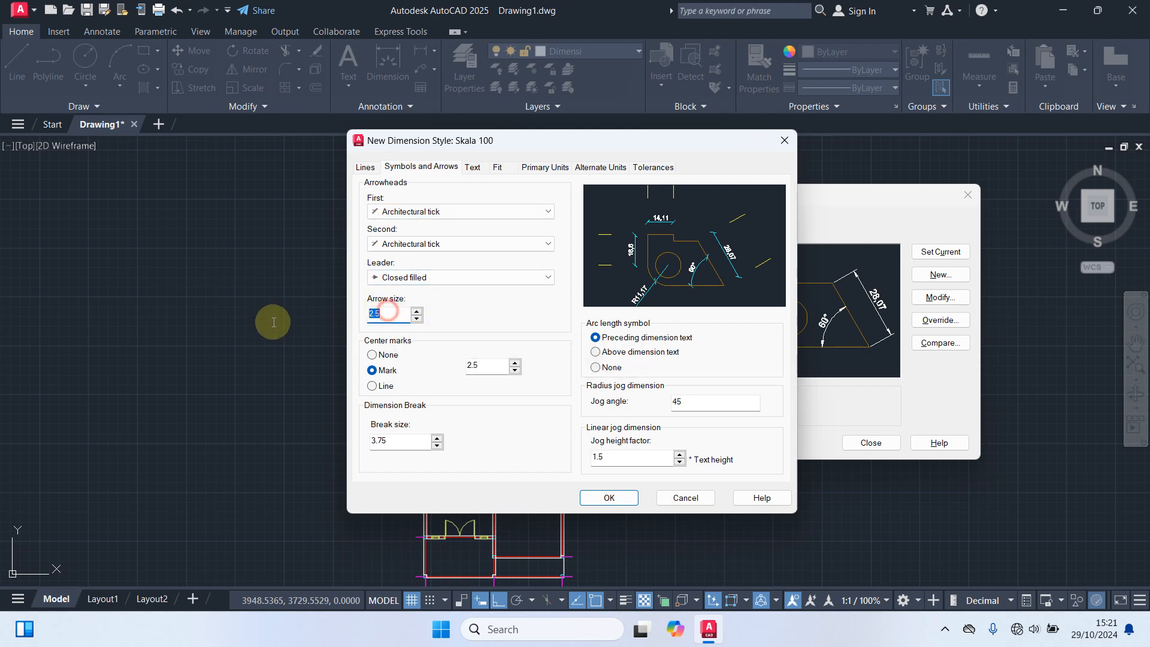
Step: Create a new text style named Skala 100 from the dimension style's text settings
left_click(473, 167)
left_click(561, 205)
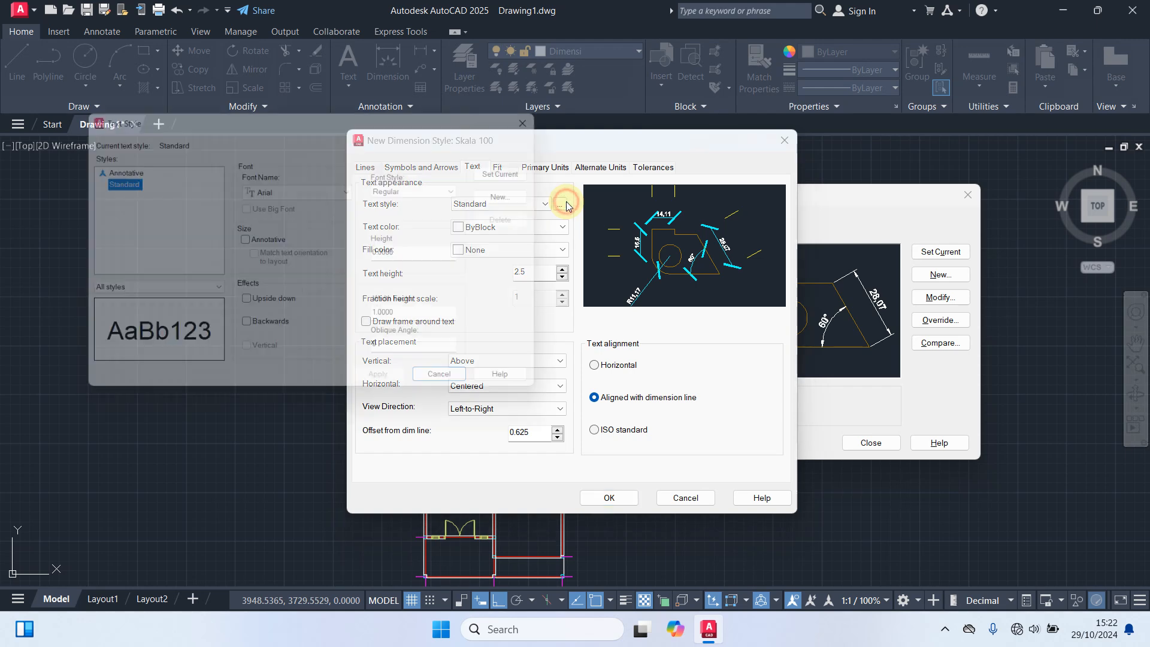
left_click(536, 195)
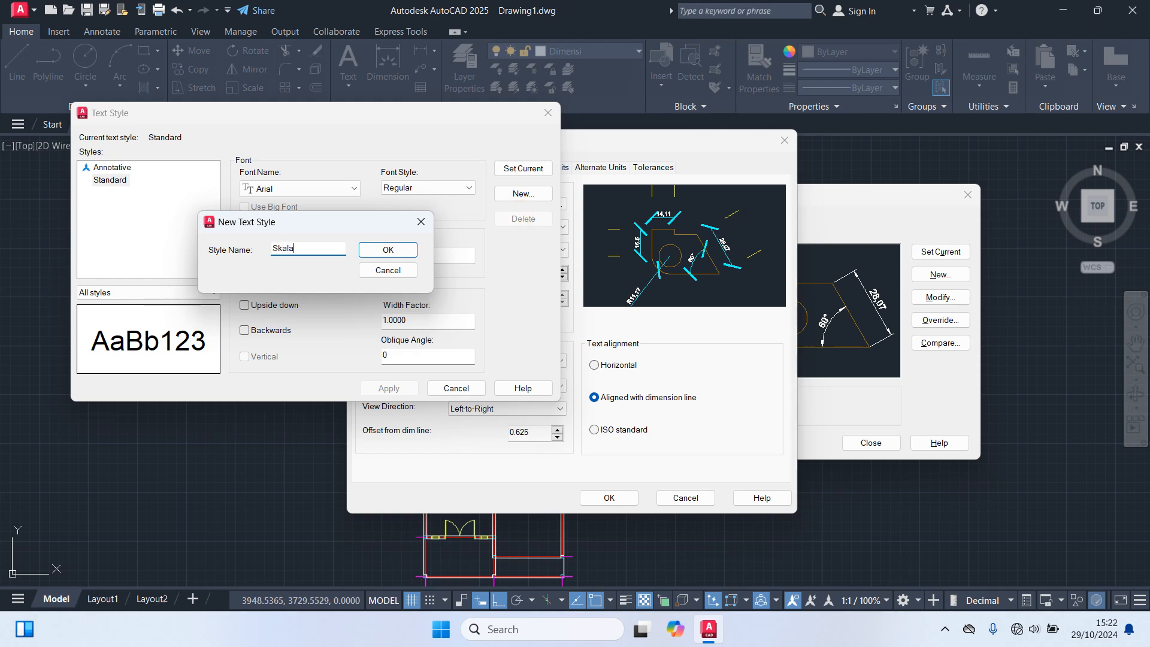
type("Skala 100")
left_click(388, 250)
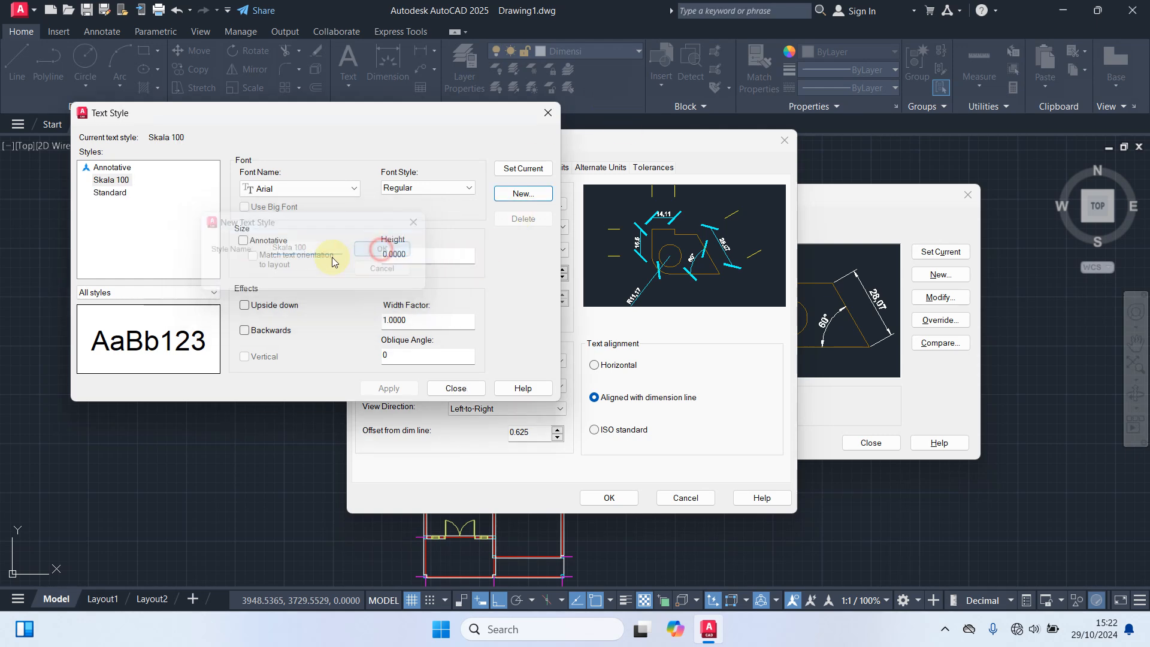
left_click(286, 187)
type("romant")
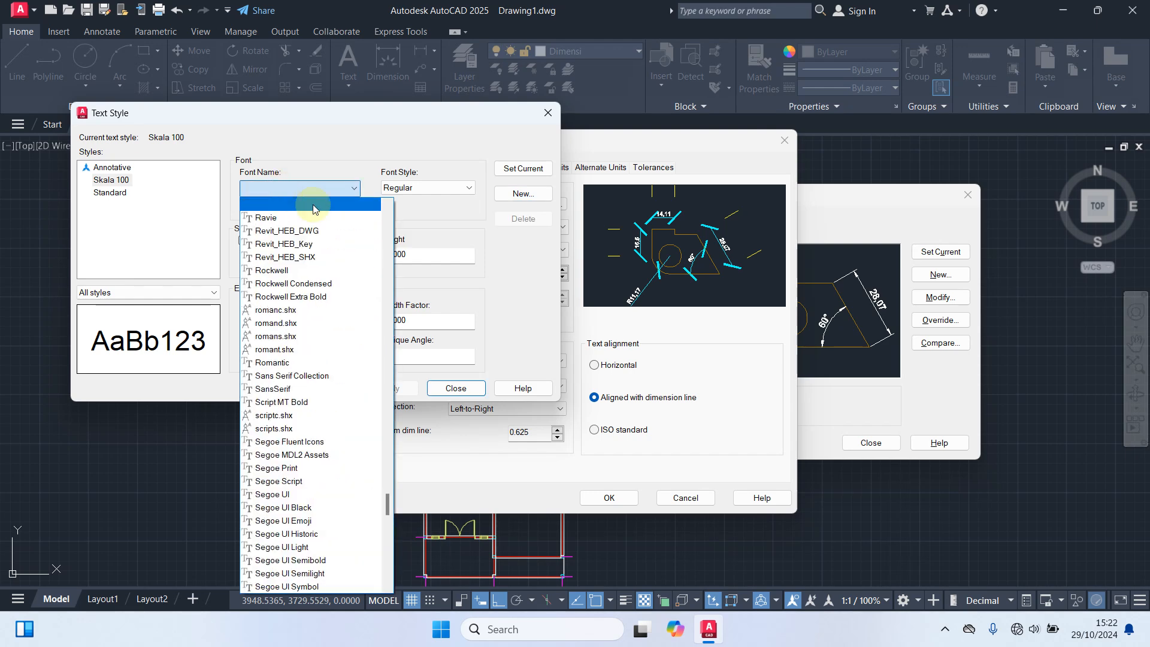
type("ic")
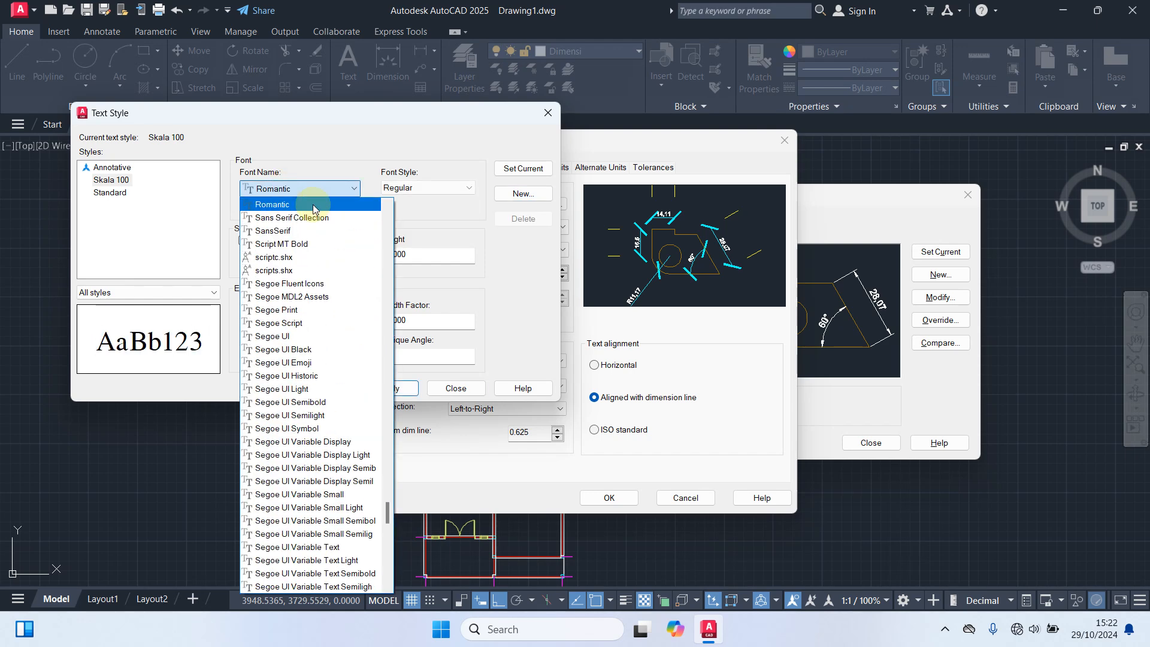
left_click(302, 244)
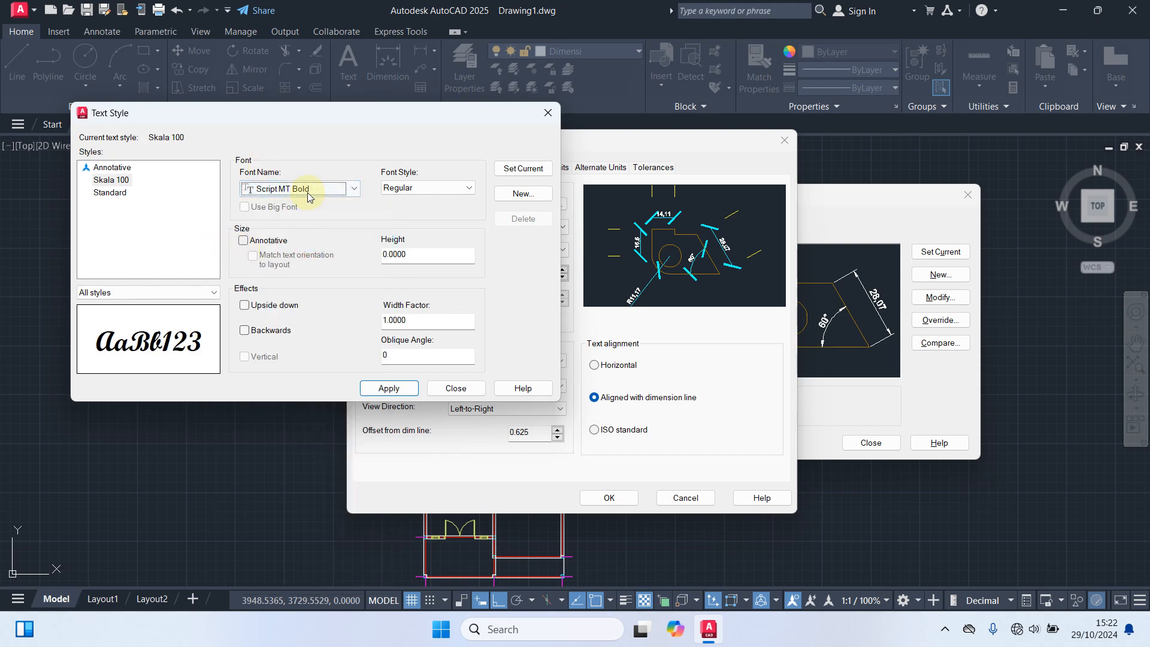
Step: Set the Skala 100 text style to the Romantic font with a height of 22.5 and apply it
left_click(311, 193)
type("romanc.shx")
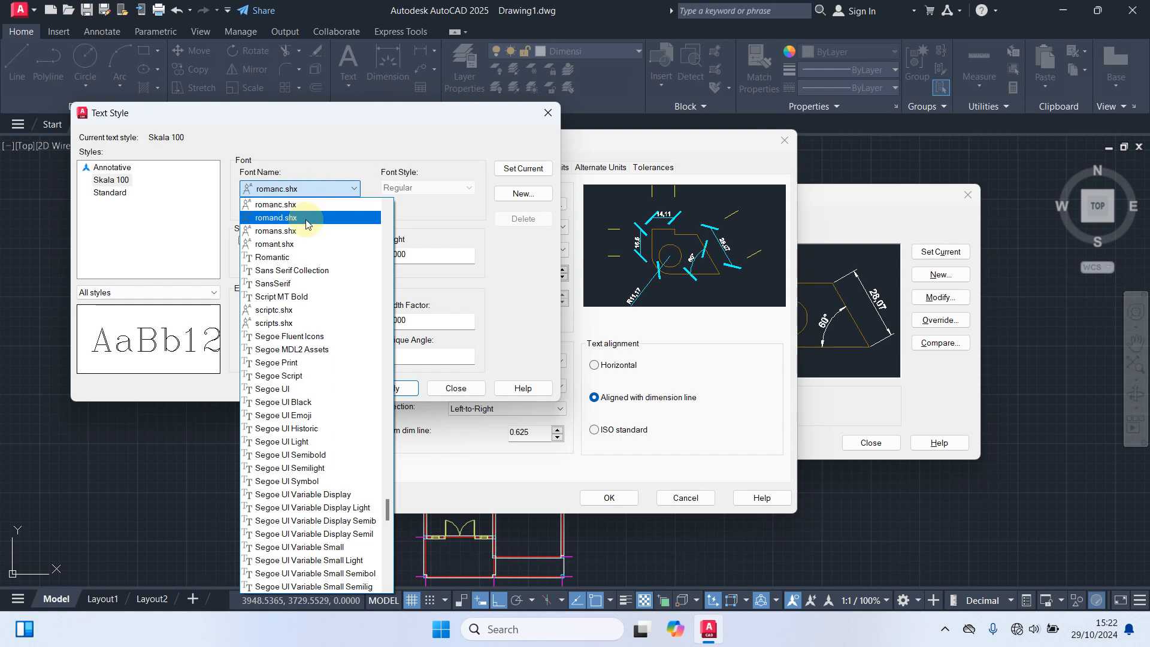
left_click(299, 257)
double_click(407, 254)
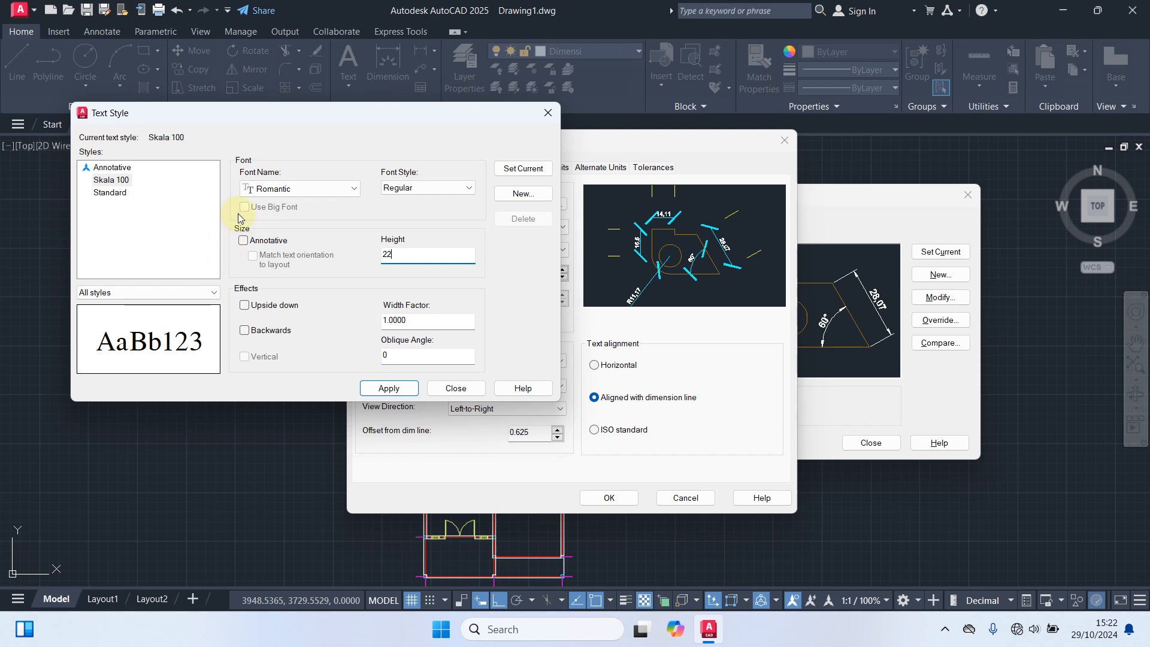
type(".5")
left_click(390, 389)
left_click(455, 388)
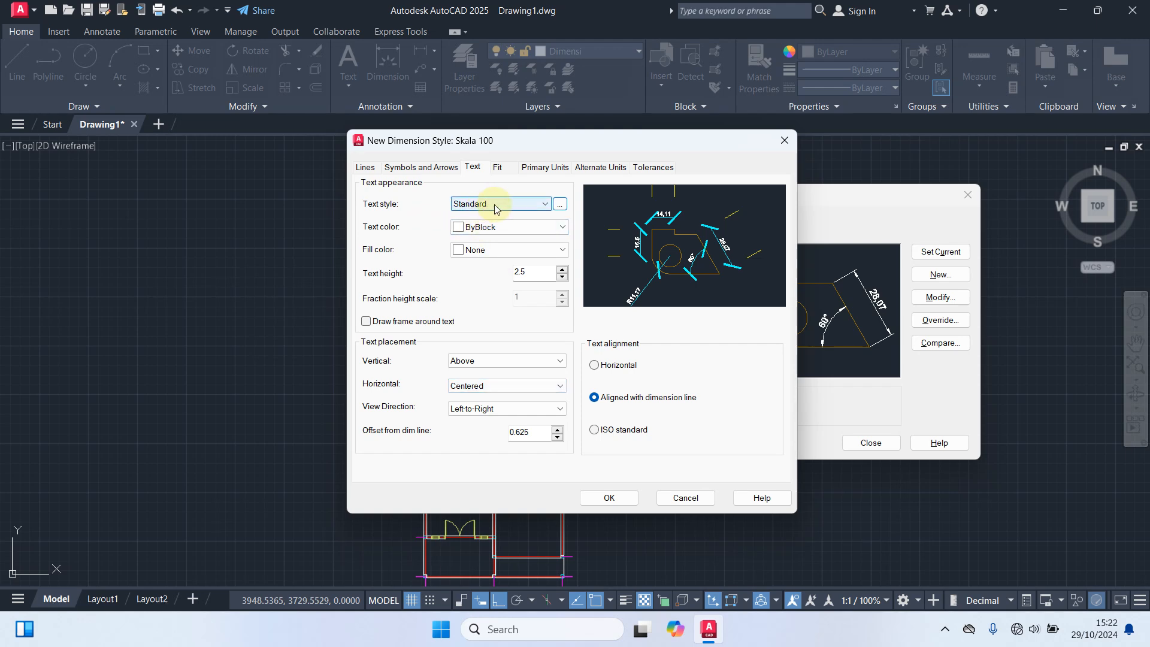
Step: Assign the Skala 100 text style to the dimension text and set the text color to index color 31
left_click(495, 205)
left_click(488, 225)
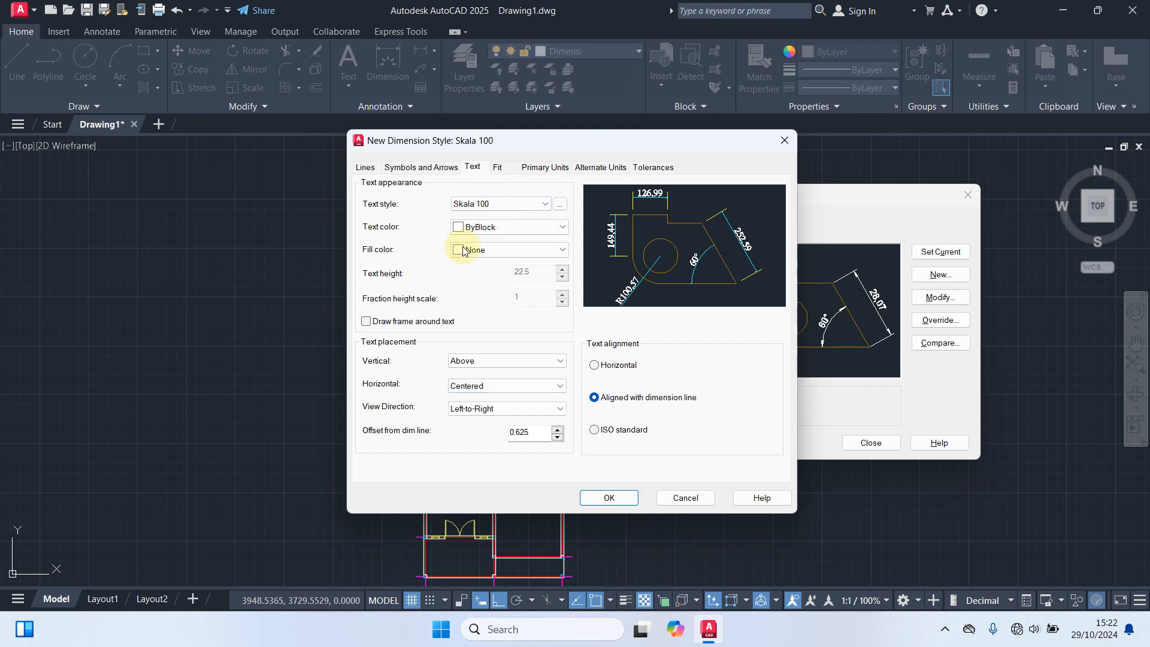
left_click(487, 233)
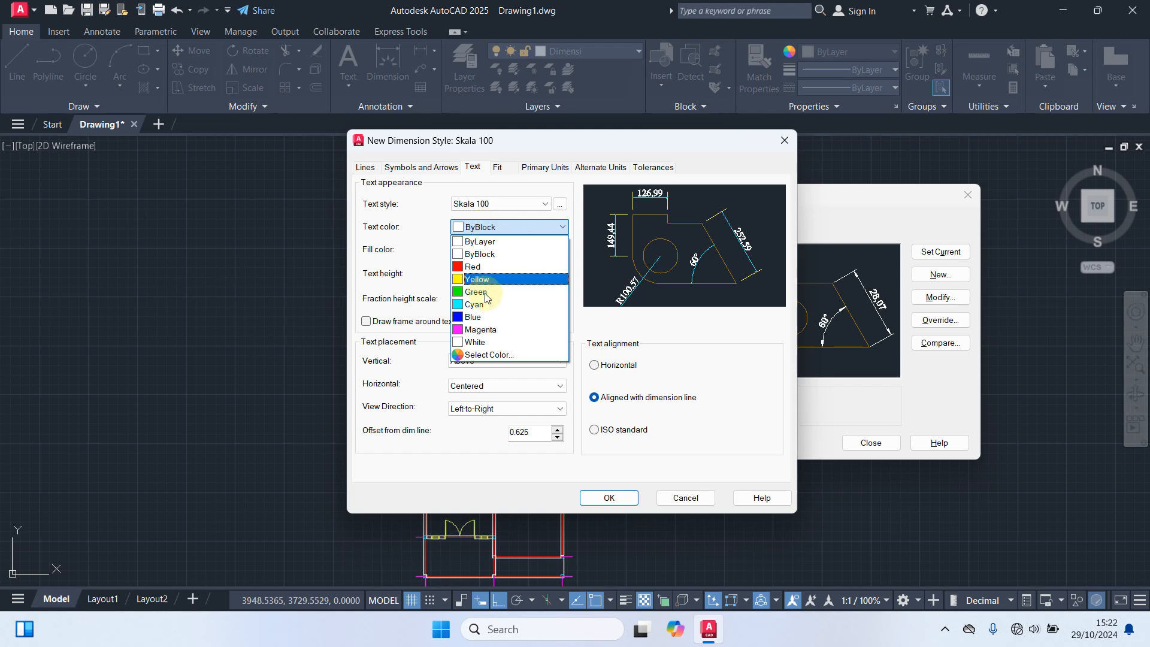
left_click(513, 356)
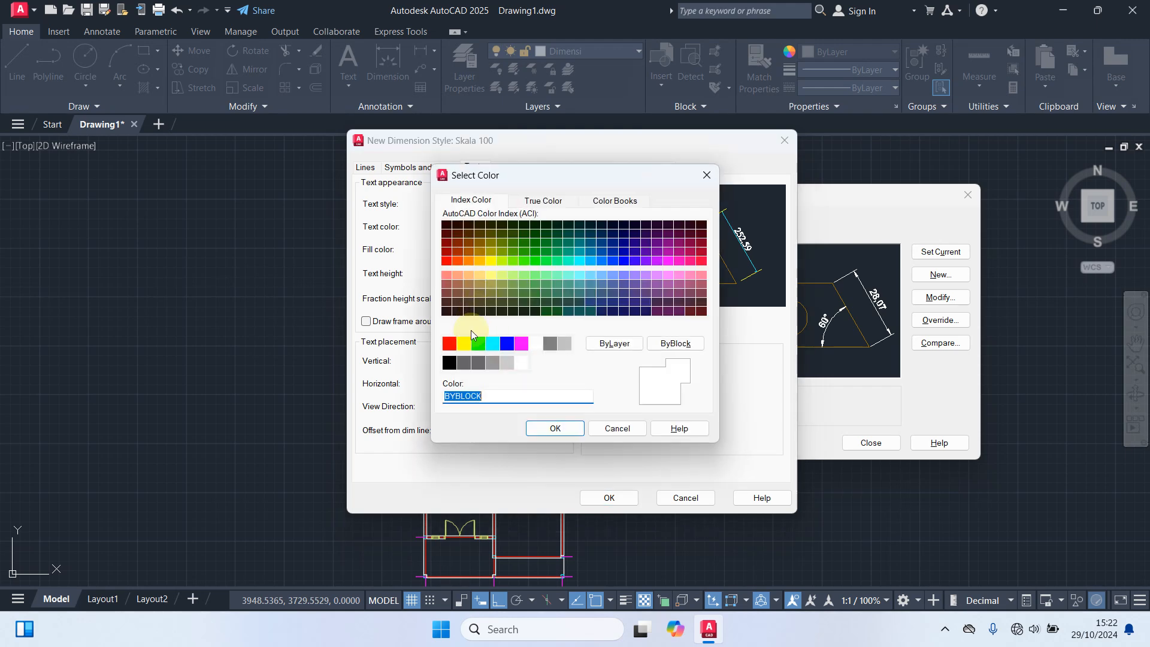
left_click(467, 276)
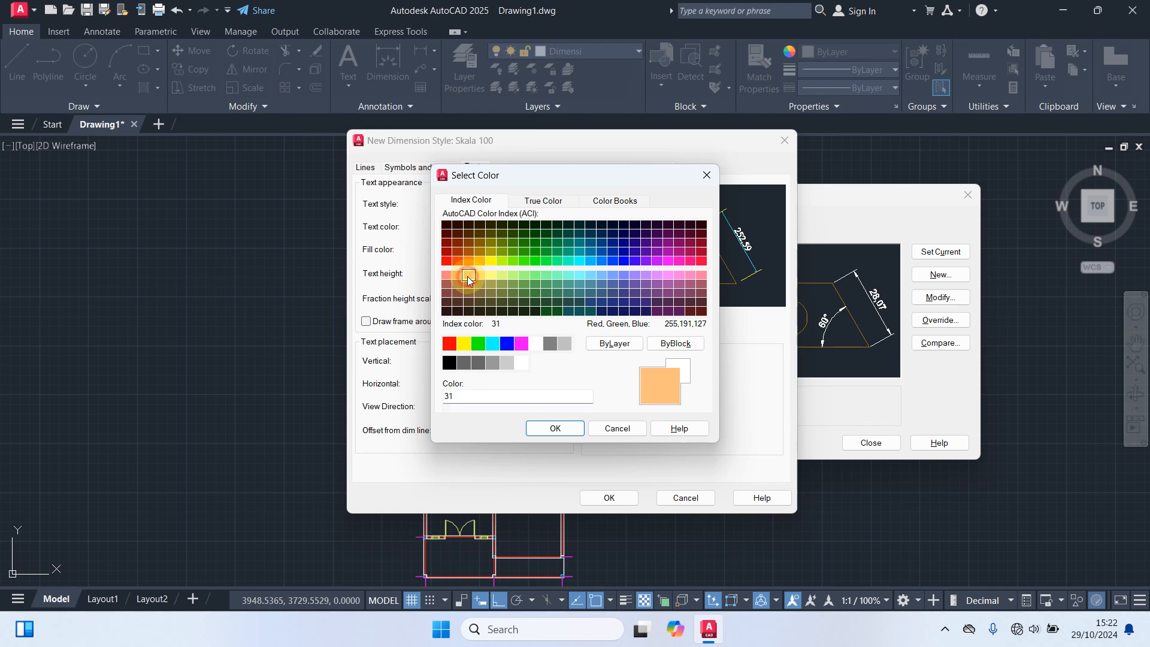
left_click(556, 428)
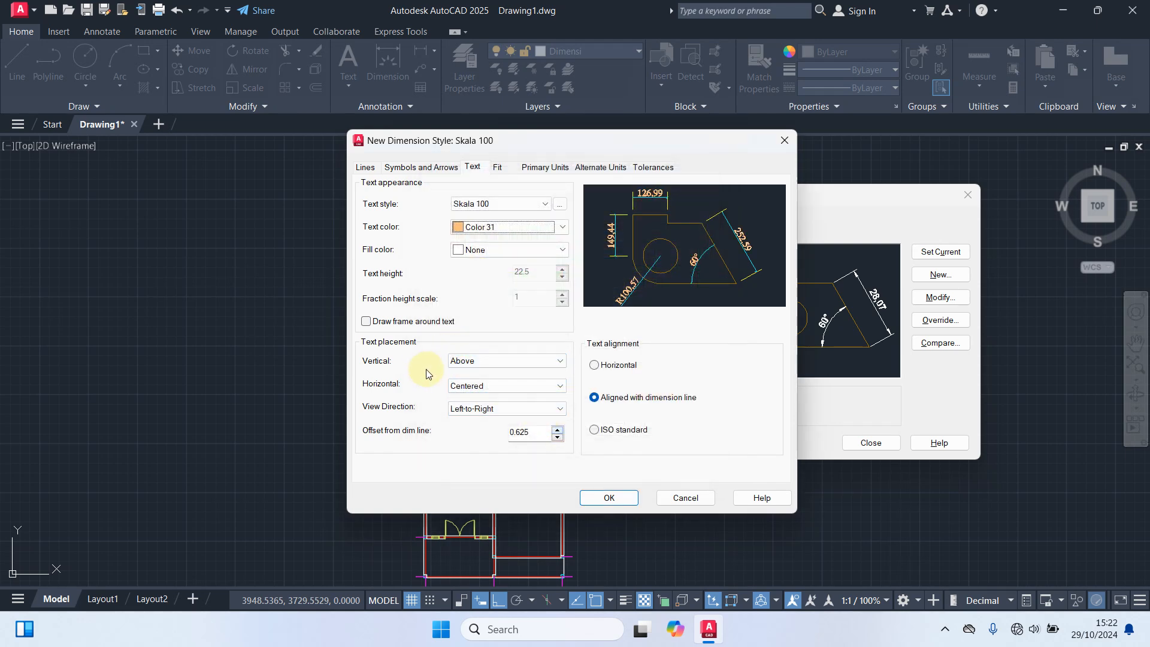
Step: Center the dimension text vertically with an offset of 8 from the dimension line, and save the Skala 100 dimension style
left_click(490, 363)
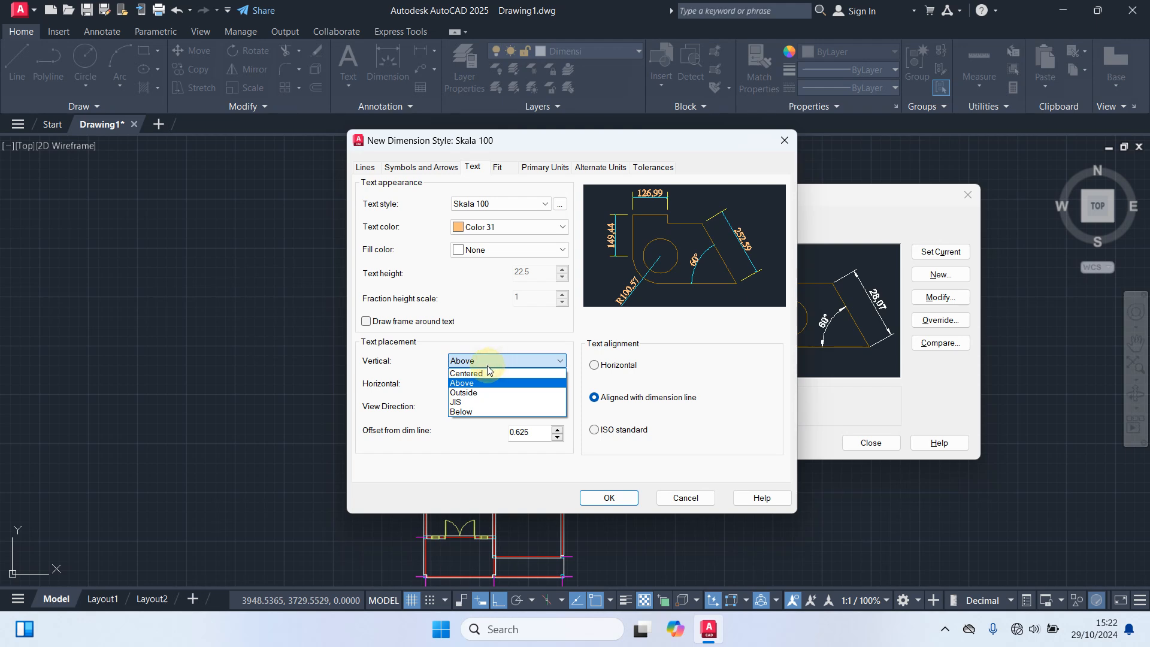
left_click(482, 373)
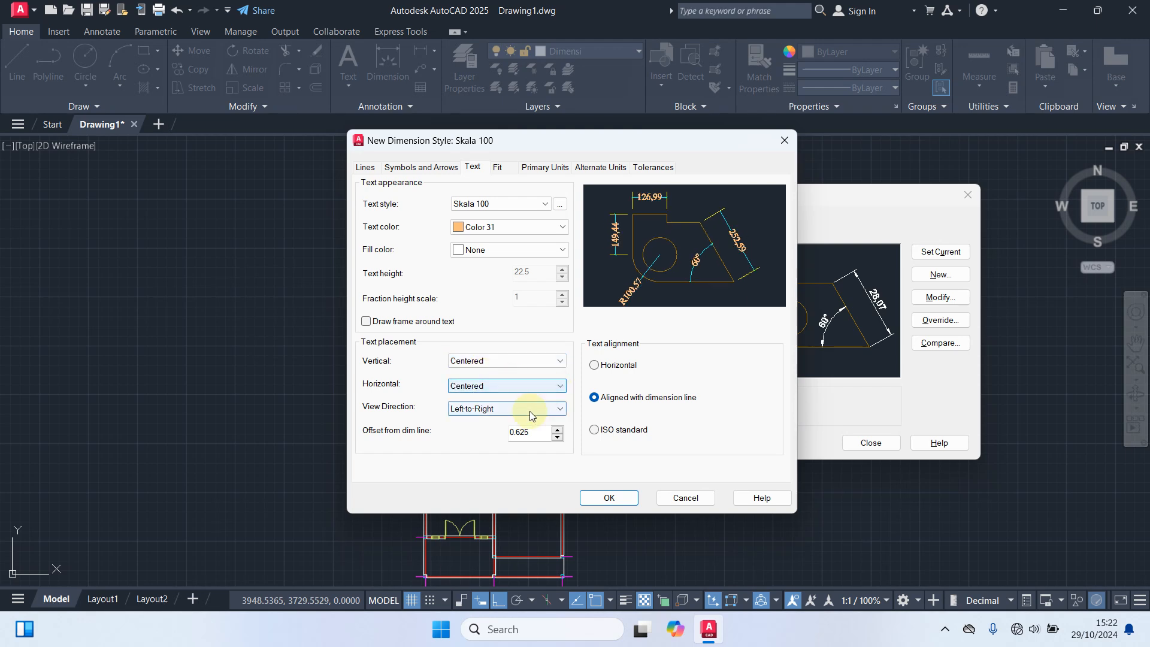
double_click(538, 434)
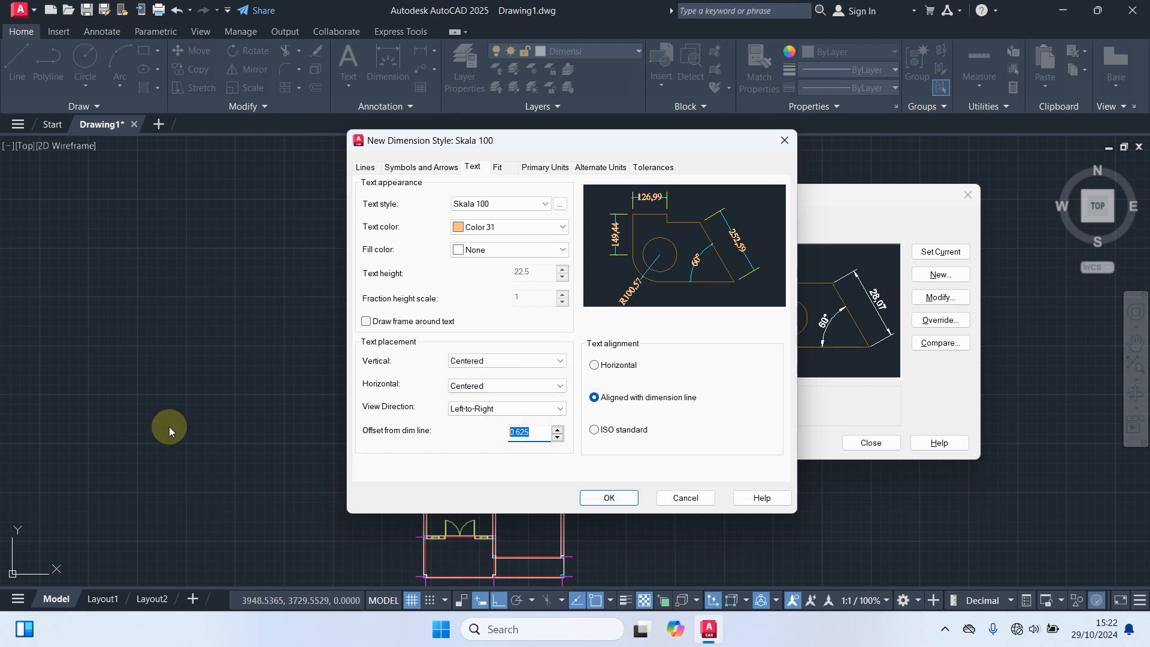
type("8")
left_click(608, 497)
left_click(848, 446)
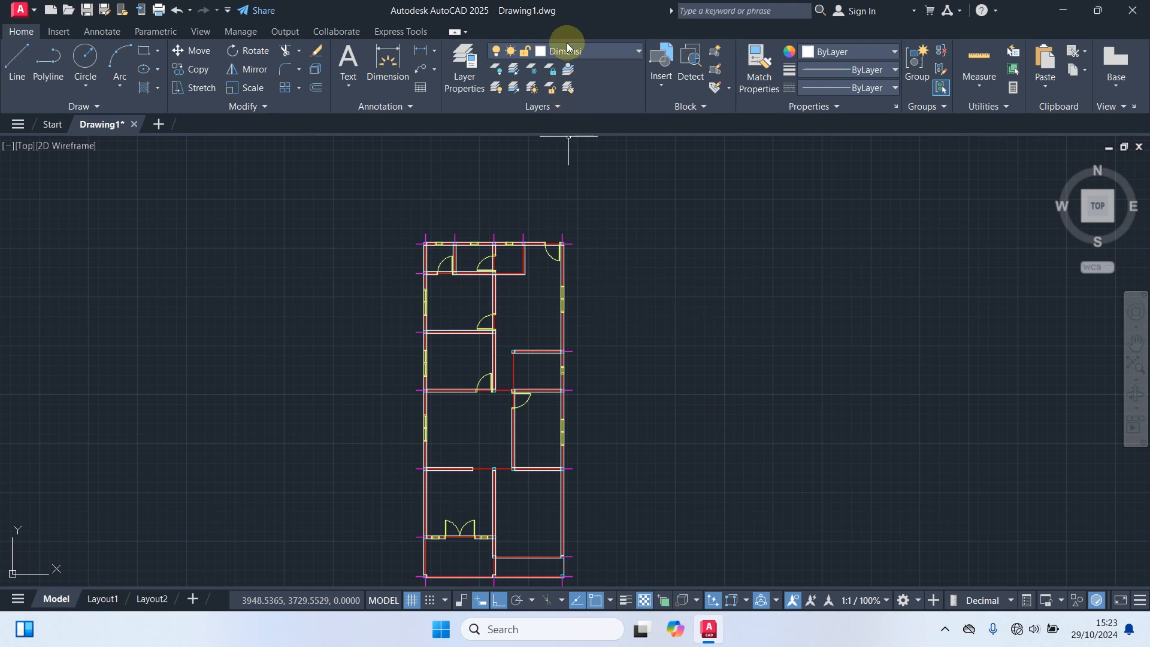
Step: Quick-dimension the vertical guide lines above the plan's top wall, placing the dimension chain just above the guides
middle_click_drag(604, 230, 645, 205)
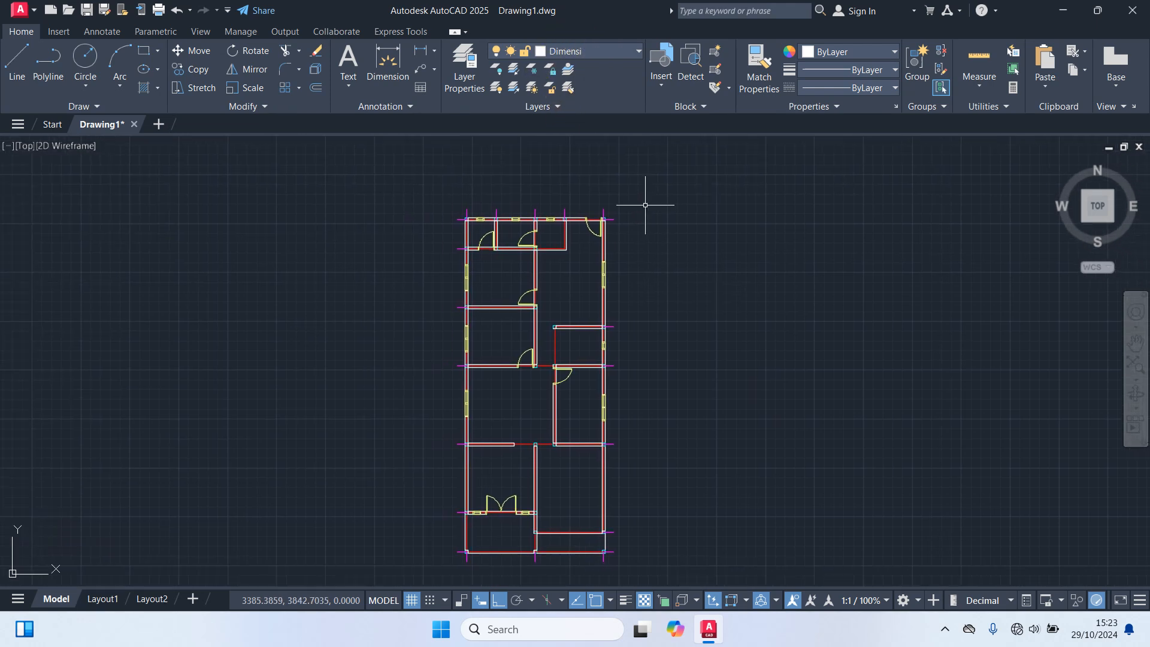
type("qd")
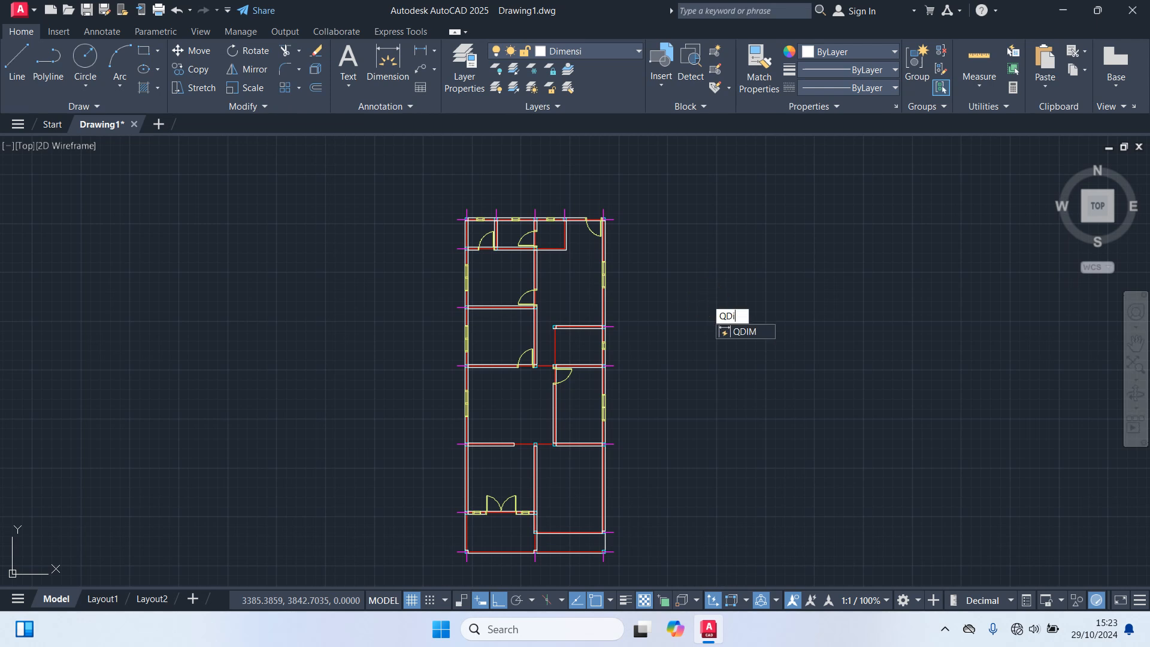
key("Return")
middle_click_drag(626, 222, 704, 253)
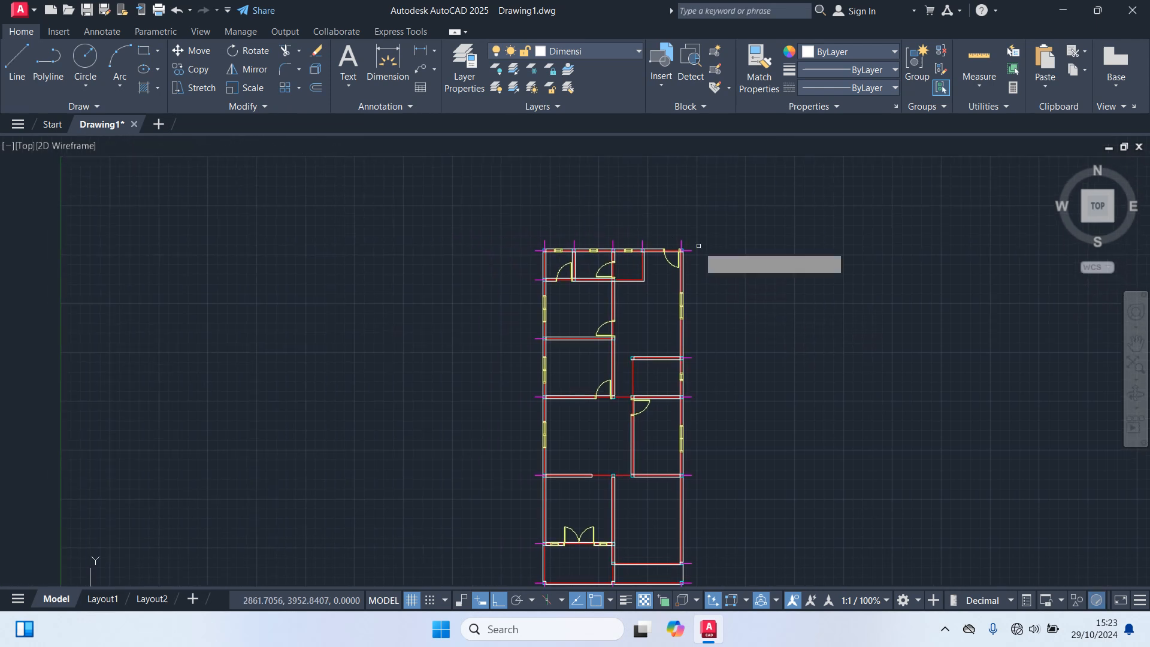
scroll(687, 240, "up", 4)
left_click(694, 254)
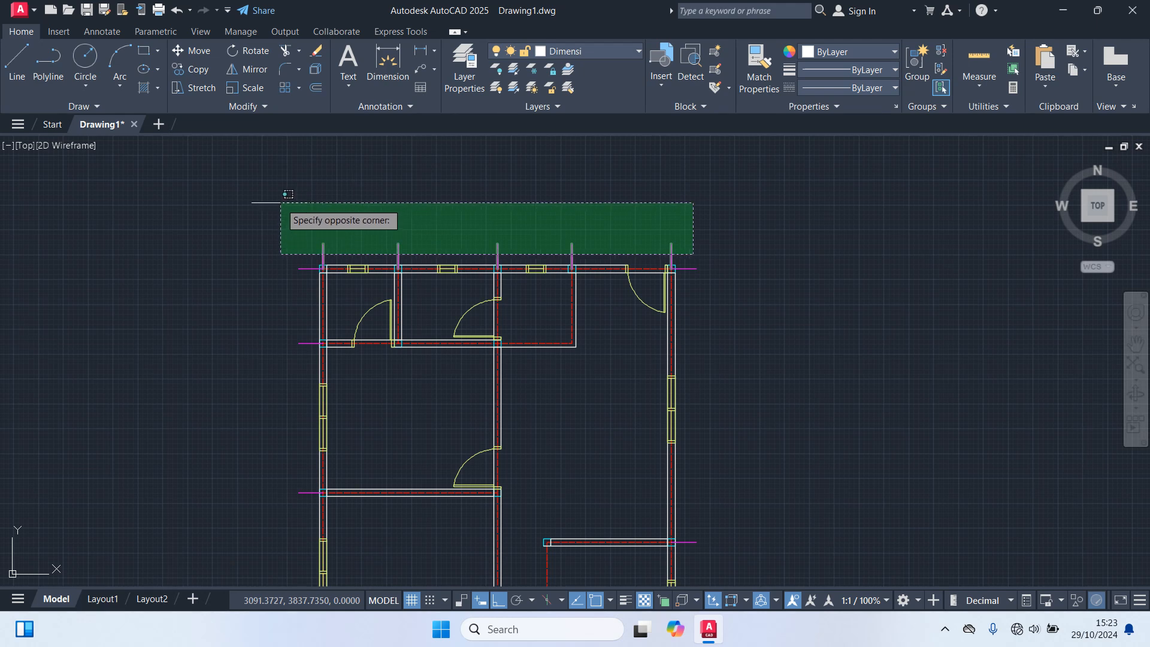
left_click(282, 202)
key("Return")
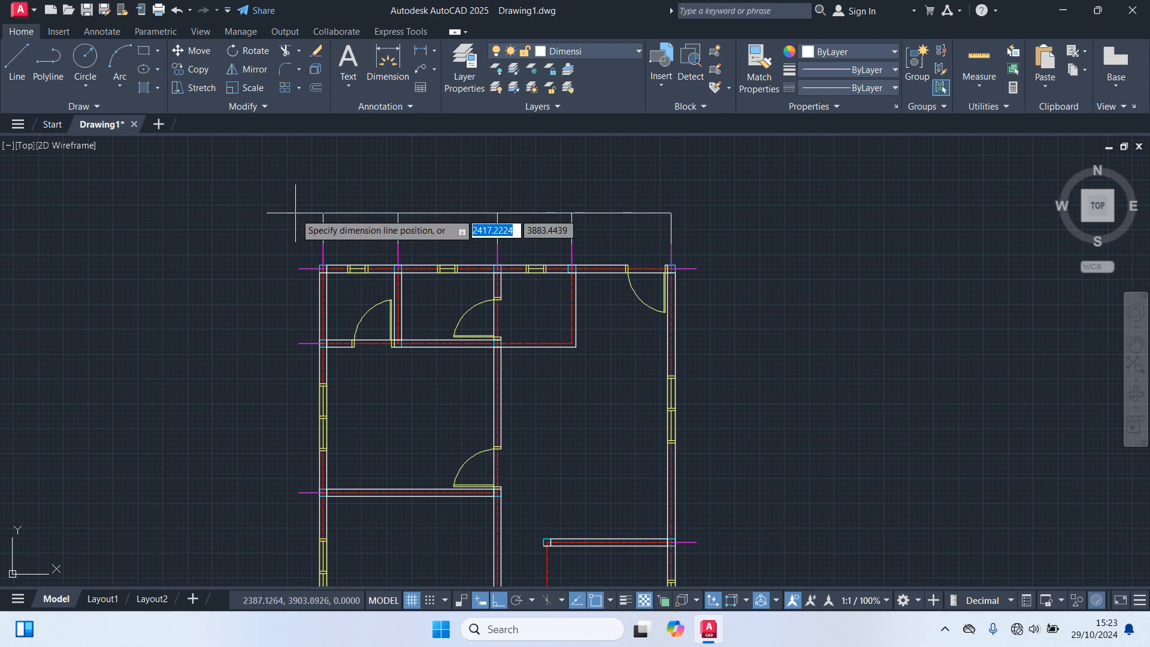
left_click(307, 221)
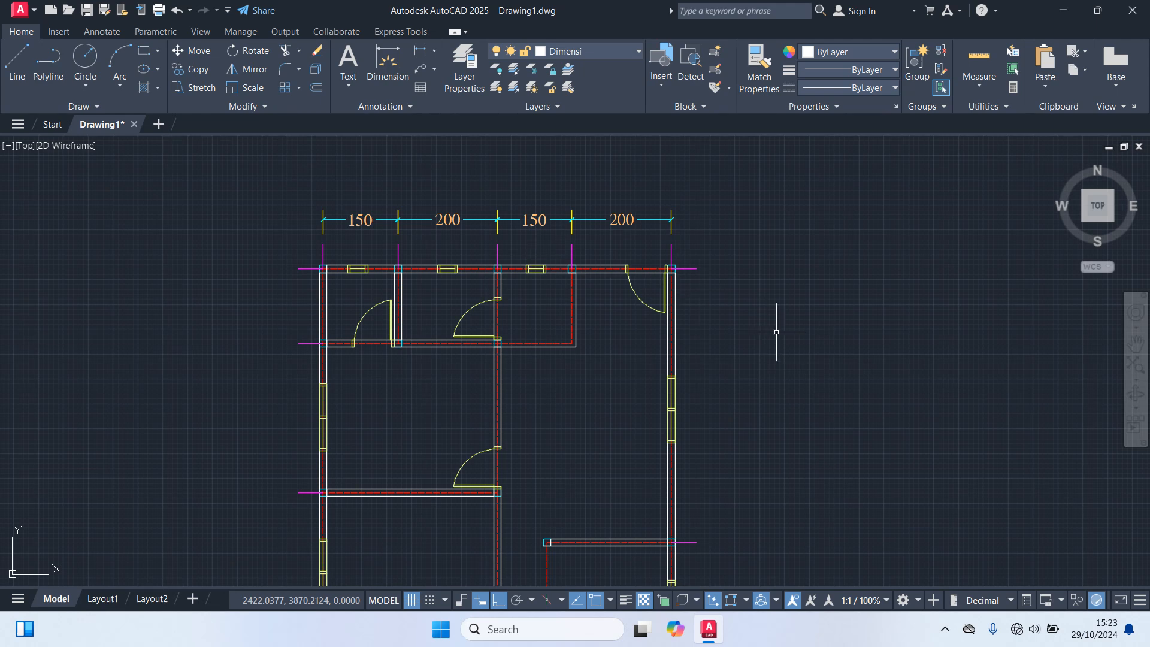
Step: Quick-dimension the vertical guide lines below the plan's bottom wall, placing the dimension chain just beneath the guides
middle_click_drag(809, 419, 782, 198)
middle_click_drag(804, 446, 805, 162)
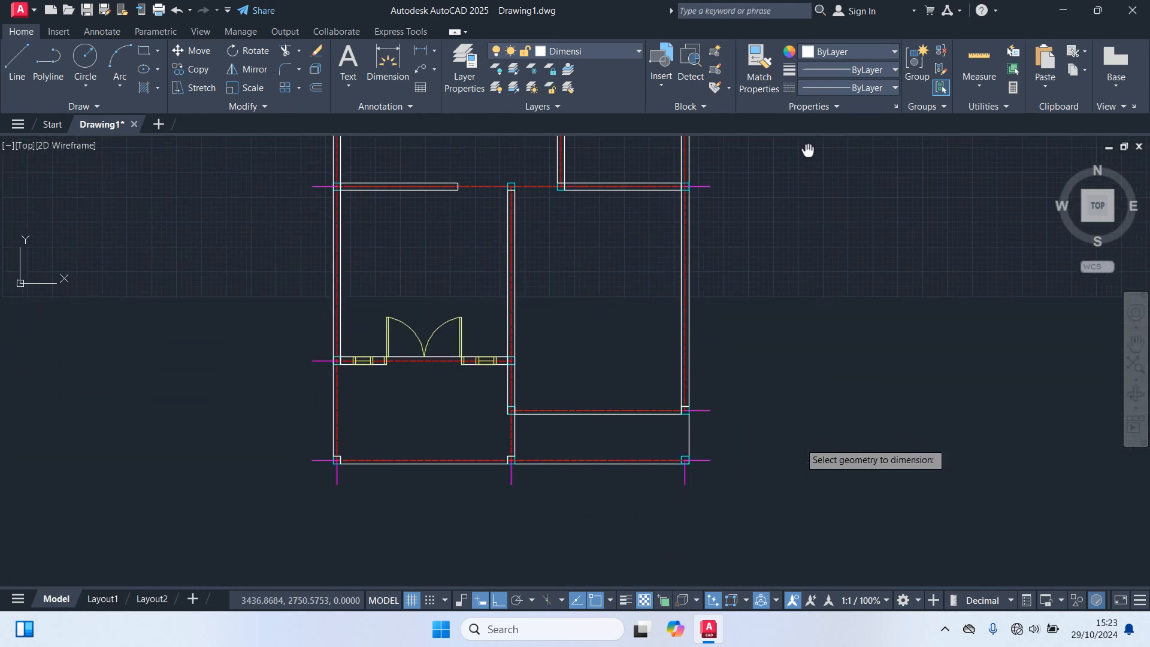
scroll(683, 494, "up", 2)
left_click(722, 501)
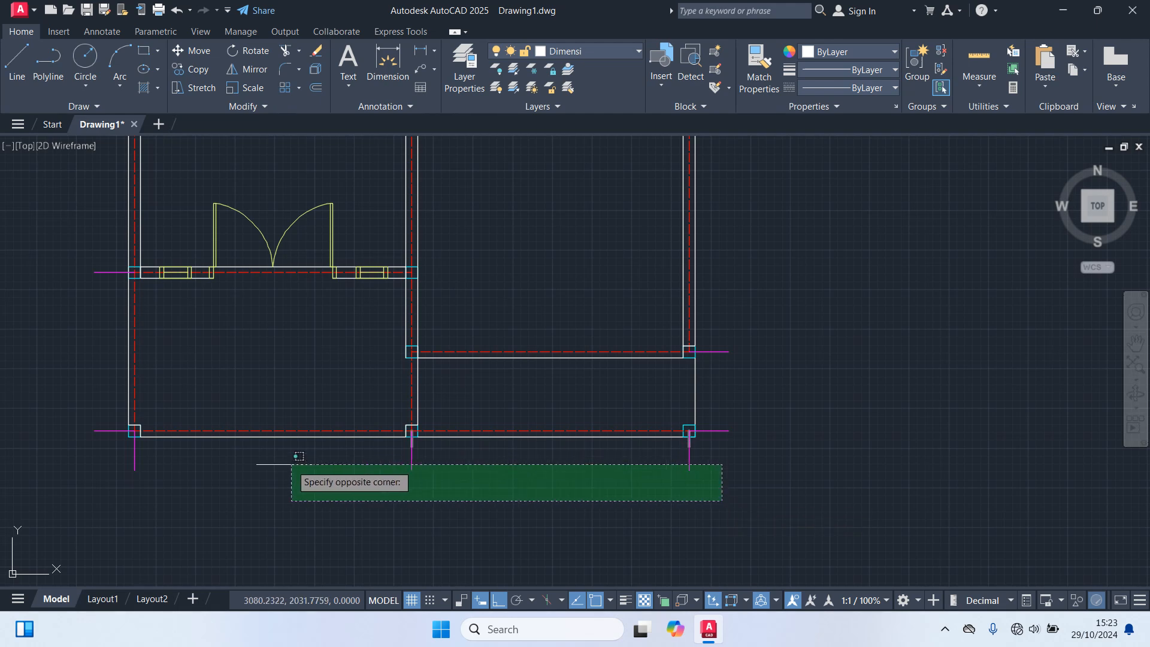
left_click(88, 453)
key("Return")
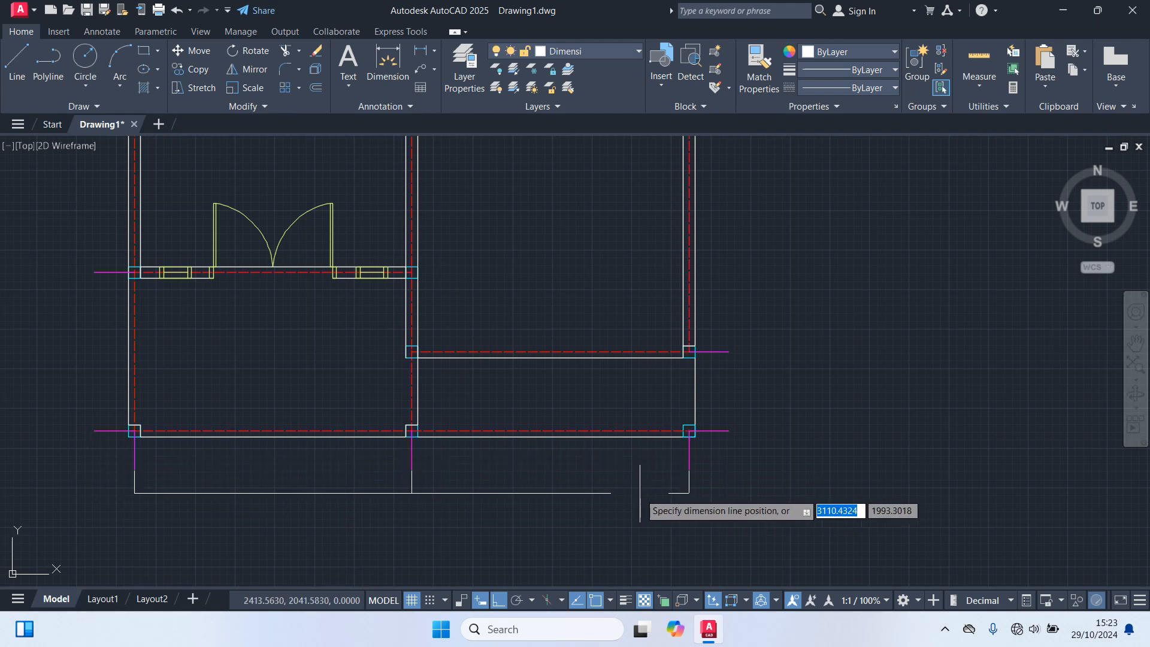
left_click(662, 504)
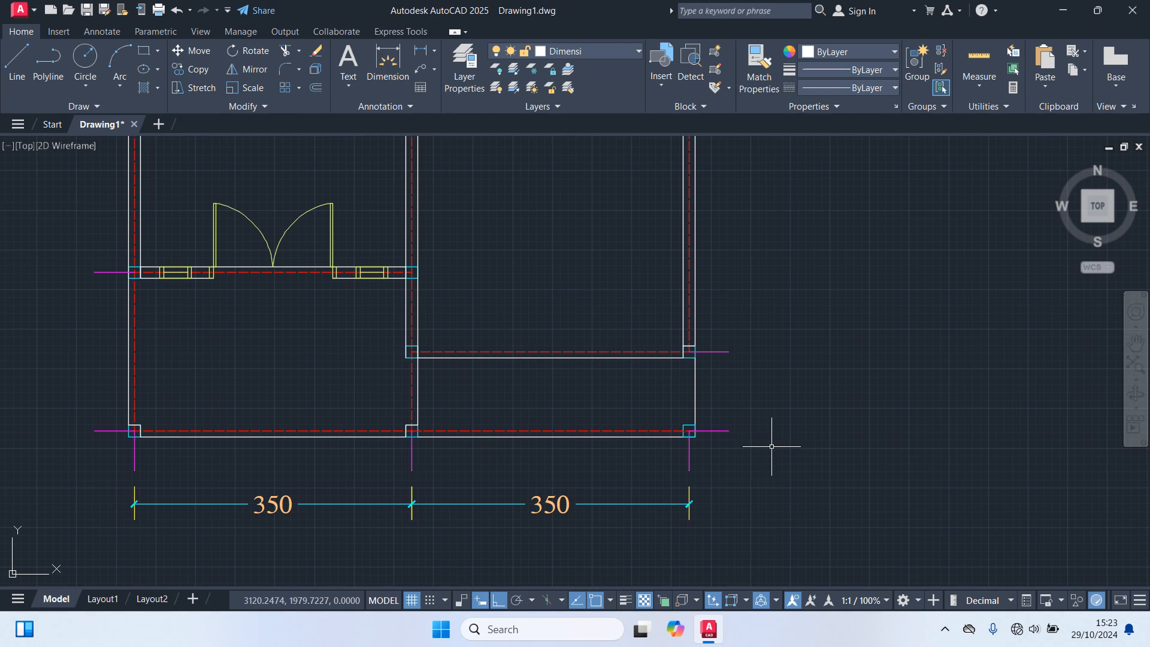
Step: Quick-dimension all horizontal guide lines along the plan's right wall, placing the dimension chain just outside the guides
scroll(778, 450, "down", 5)
scroll(782, 461, "up", 1)
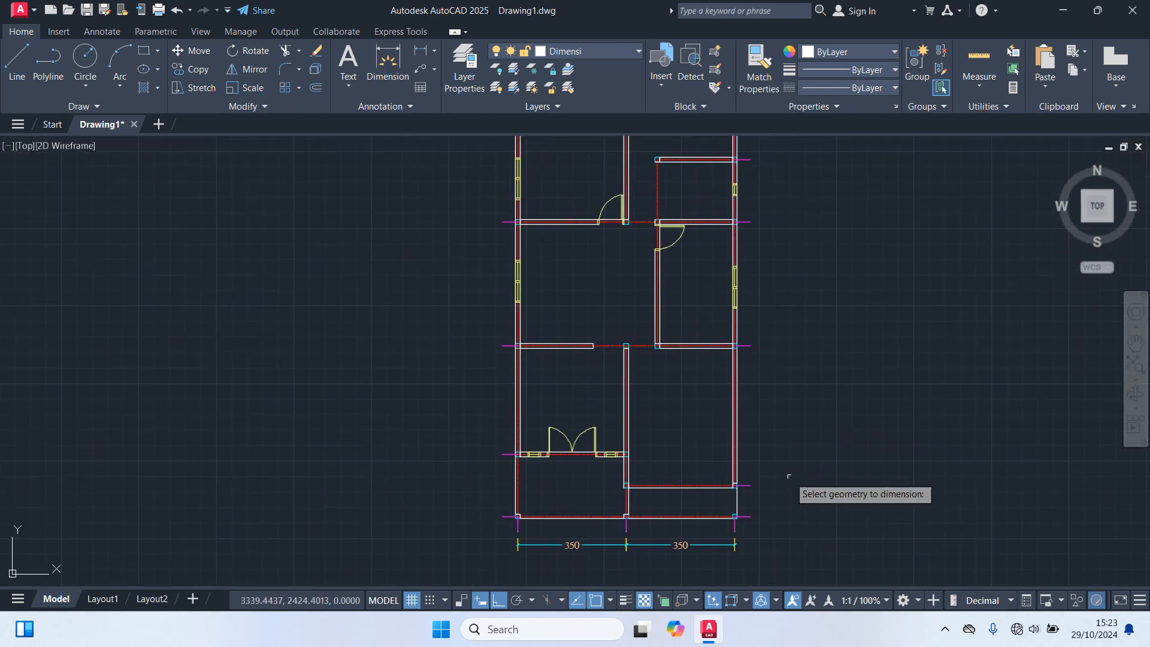
scroll(779, 455, "down", 3)
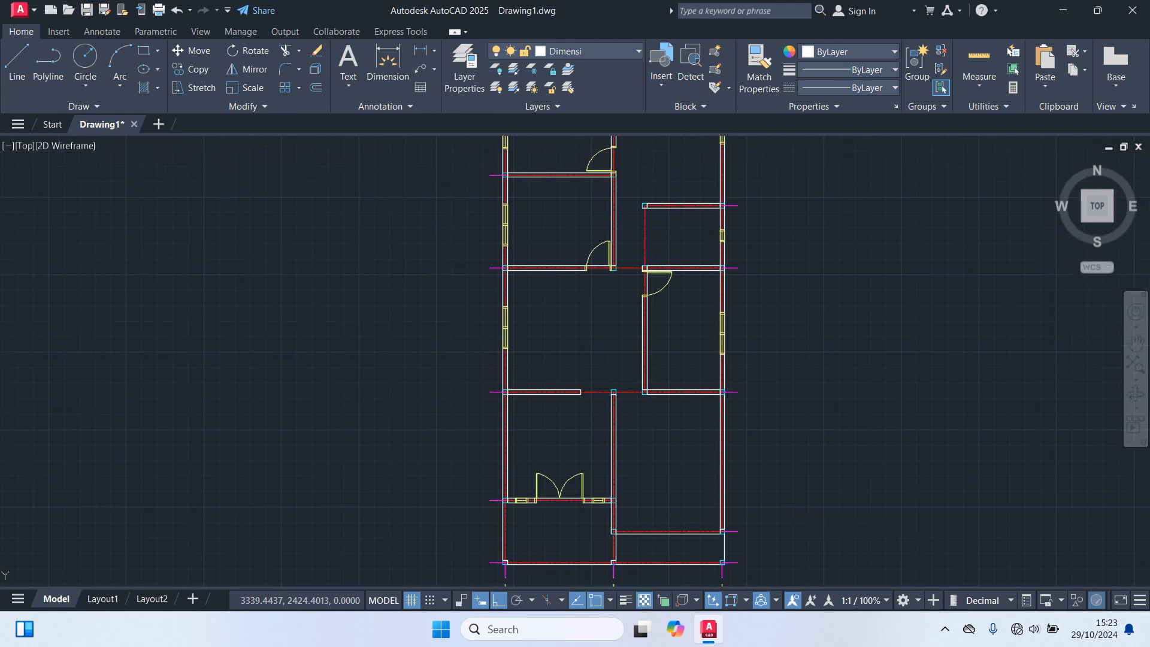
scroll(754, 514, "up", 6)
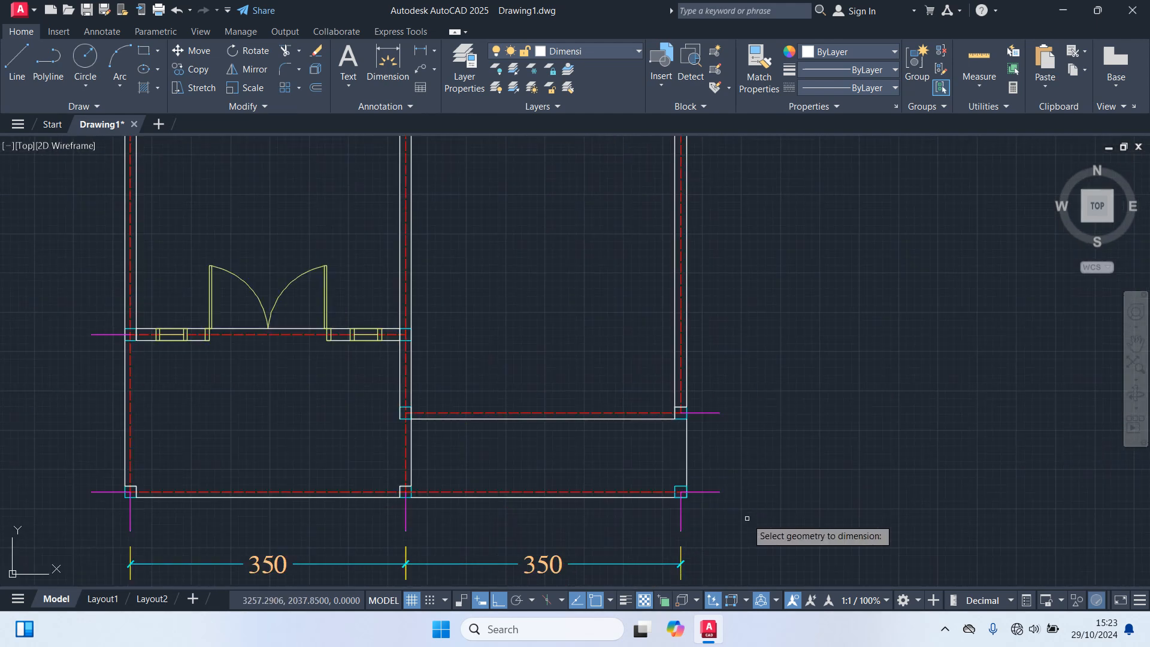
left_click(747, 518)
scroll(707, 211, "down", 4)
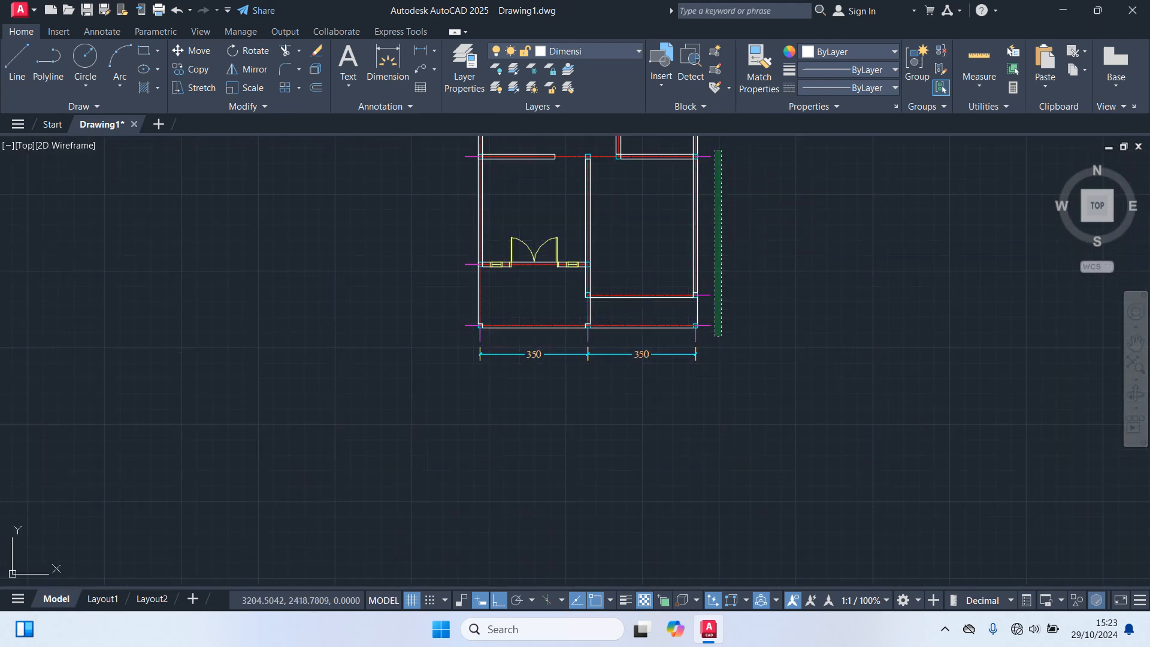
middle_click_drag(718, 141, 710, 416)
middle_click_drag(713, 219, 698, 327)
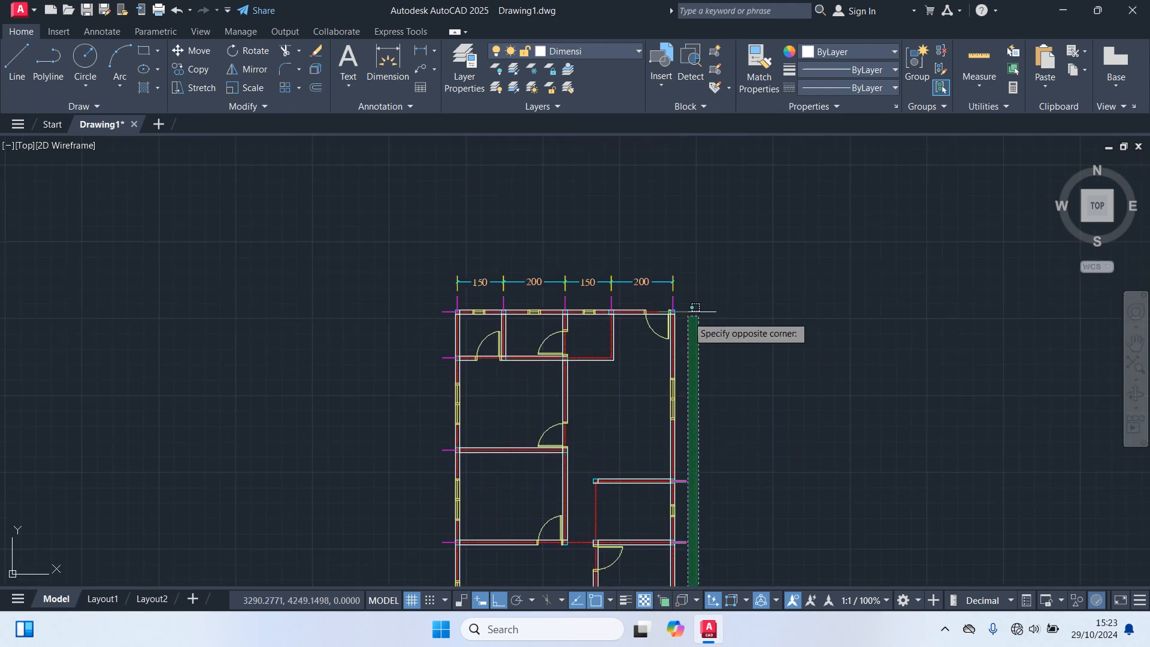
scroll(688, 285, "up", 2)
left_click(688, 287)
left_click(685, 320)
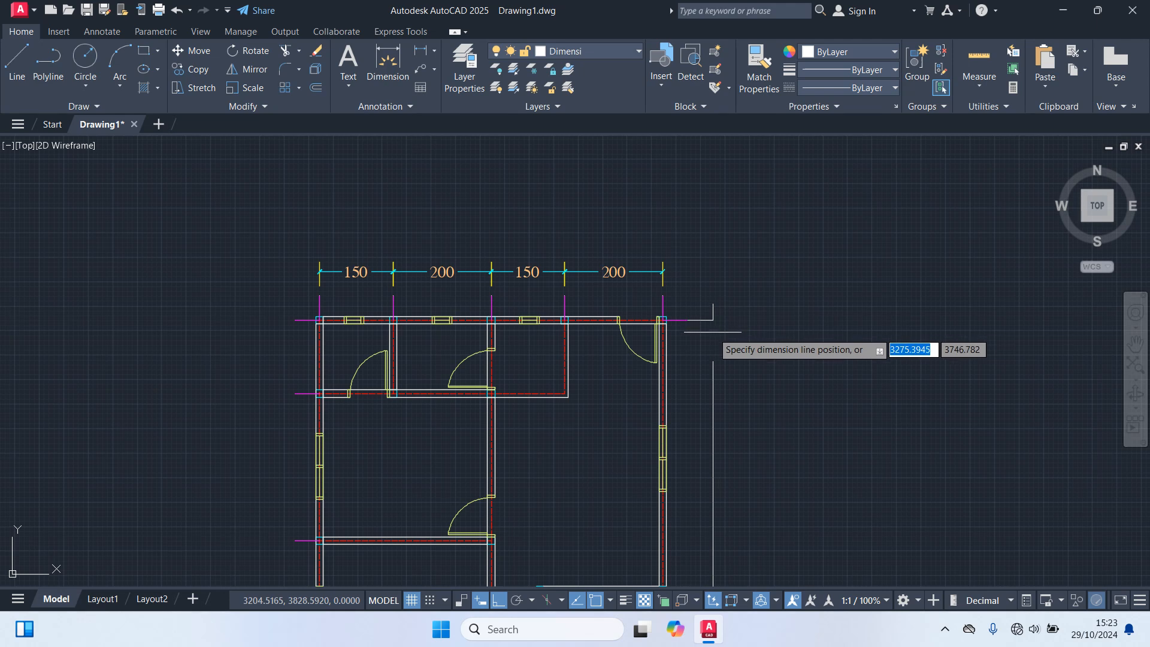
left_click(713, 331)
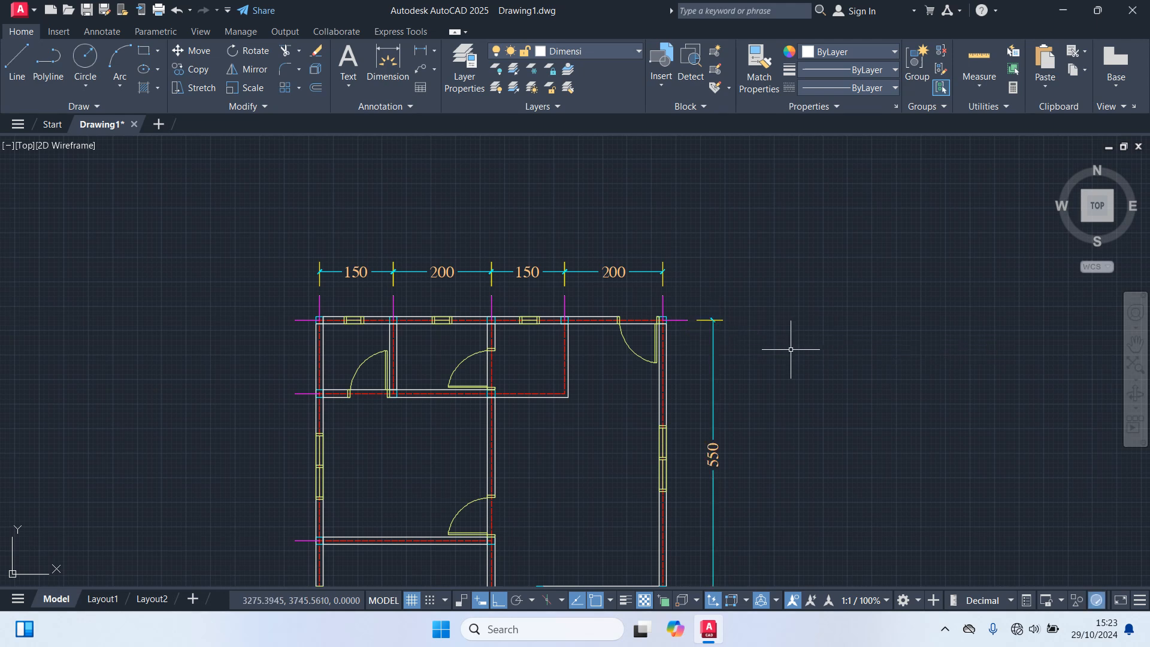
Step: Quick-dimension all horizontal guide lines along the plan's left wall, placing the dimension chain just outside the guides
scroll(790, 349, "down", 4)
middle_click_drag(779, 413, 759, 303)
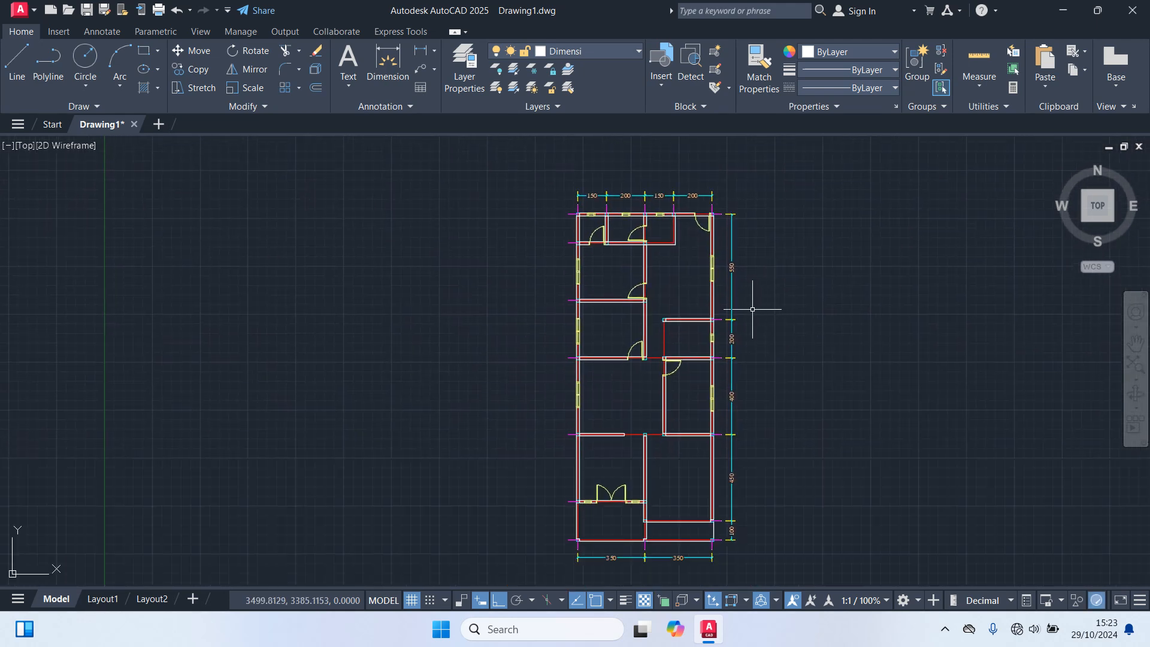
scroll(753, 309, "up", 2)
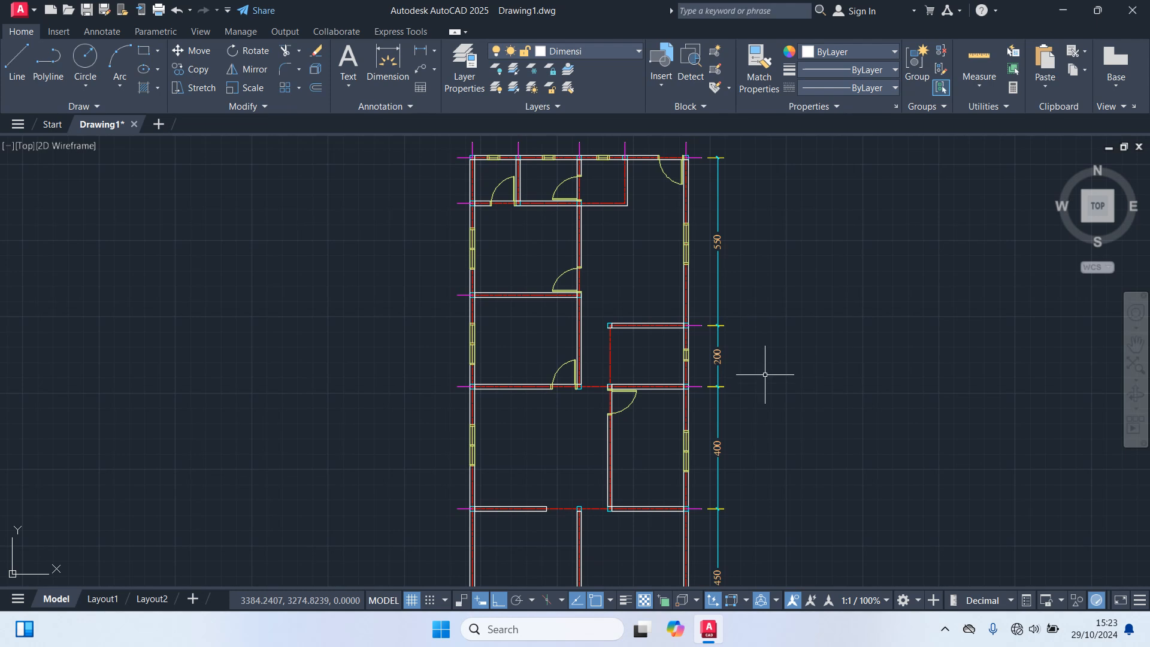
middle_click_drag(766, 374, 754, 216)
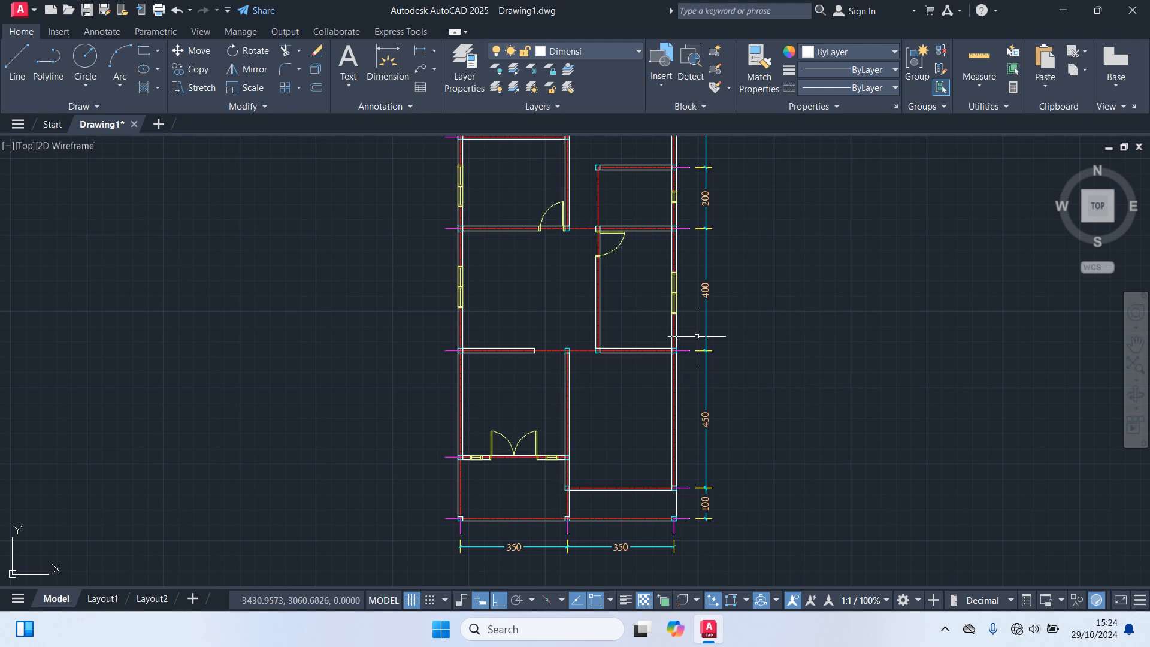
key("Return")
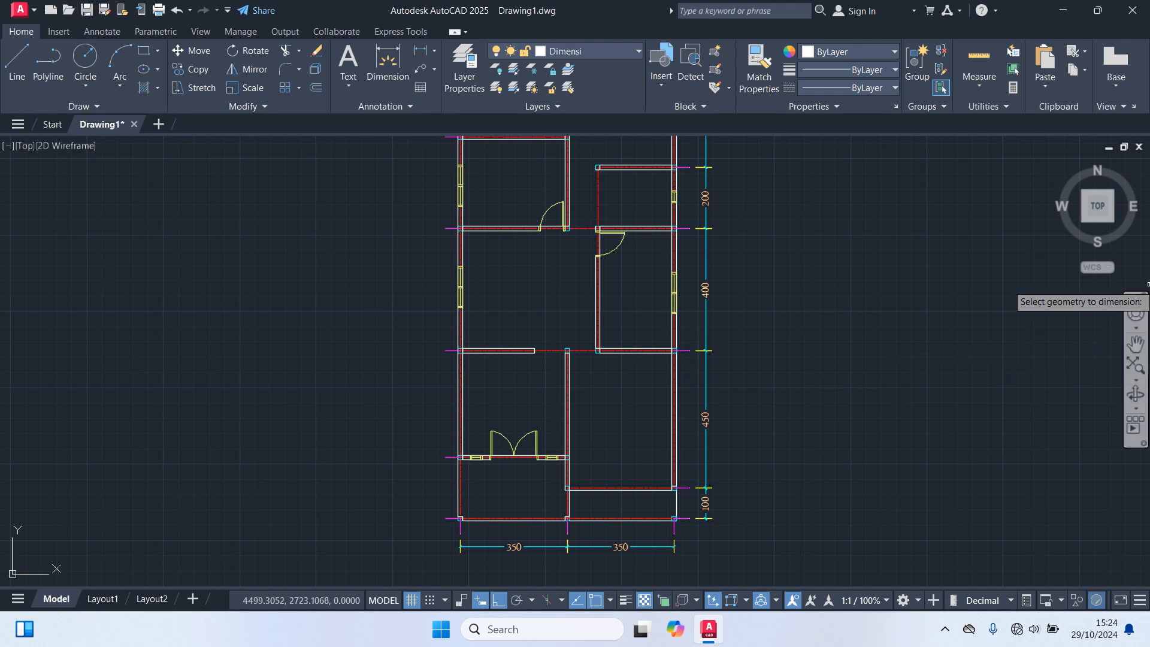
scroll(384, 539, "up", 4)
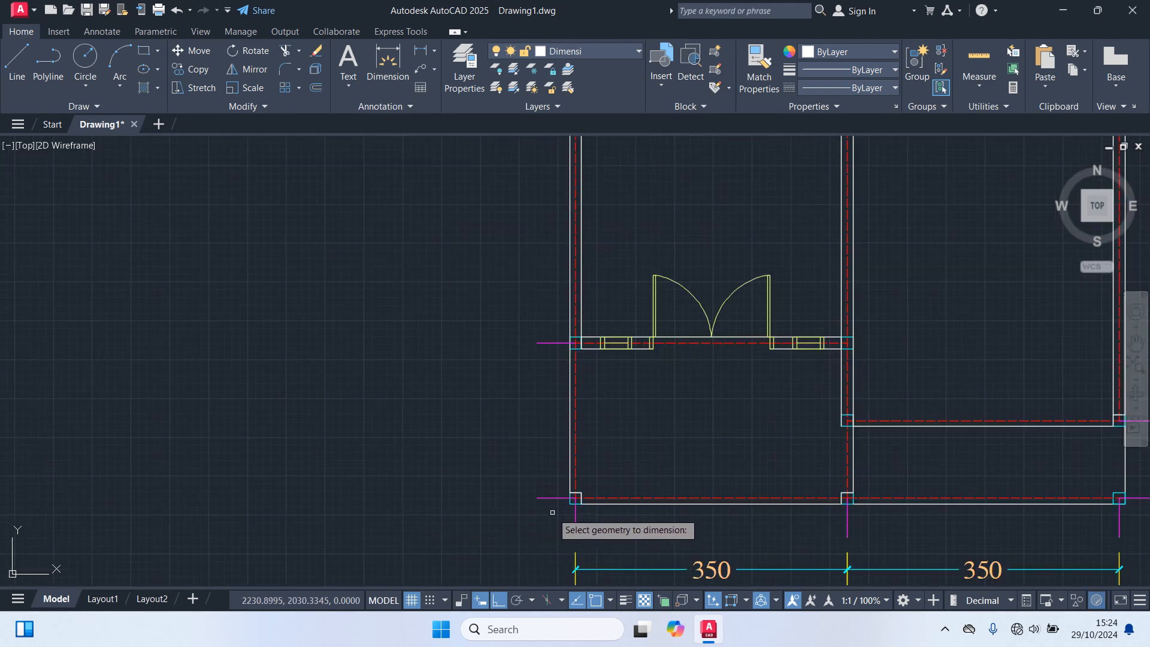
left_click(552, 513)
scroll(470, 185, "down", 3)
middle_click_drag(470, 189, 443, 483)
scroll(420, 240, "down", 2)
middle_click_drag(420, 240, 417, 264)
scroll(413, 258, "up", 4)
scroll(407, 251, "down", 5)
scroll(420, 265, "up", 4)
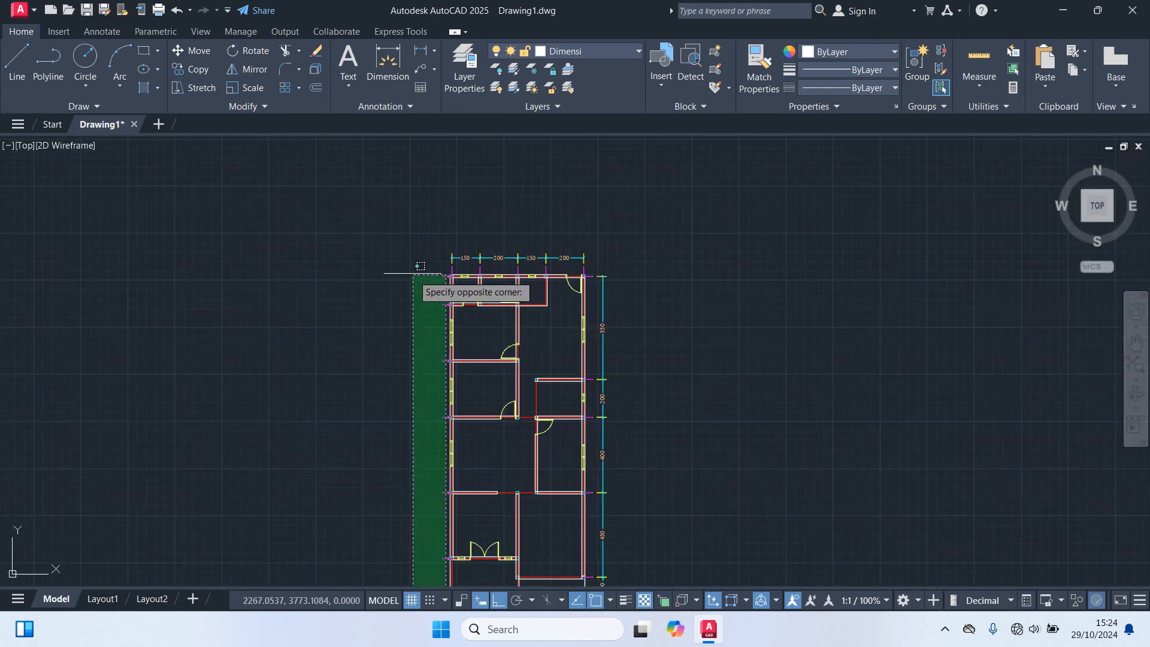
left_click(413, 262)
scroll(398, 252, "down", 4)
middle_click_drag(375, 282, 478, 233)
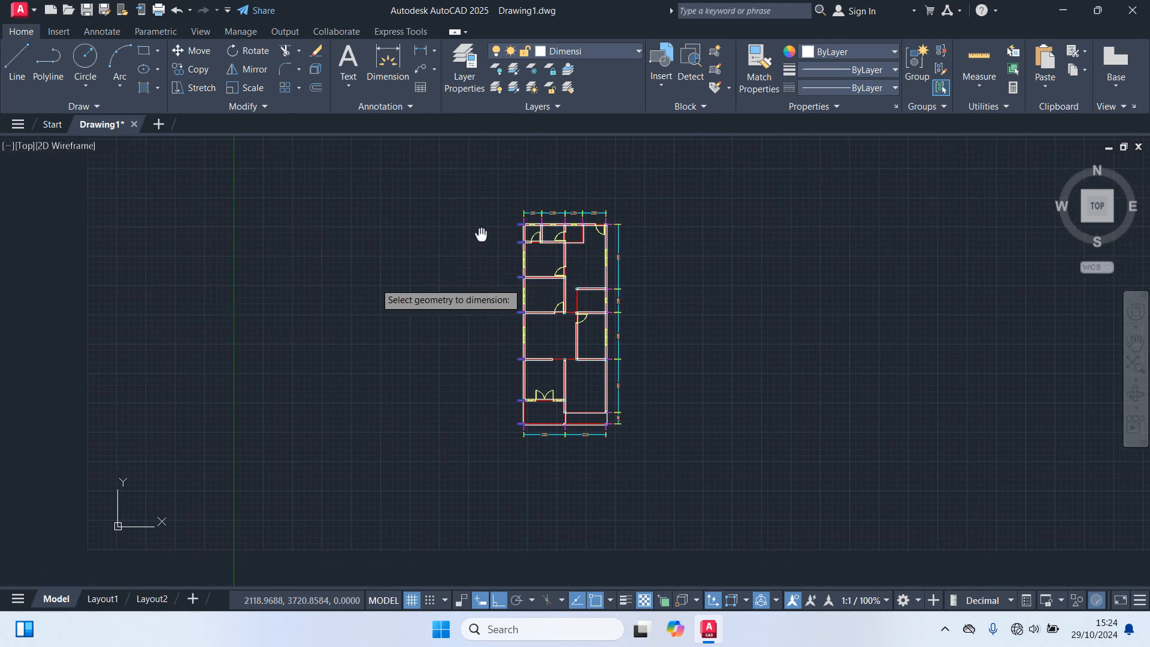
scroll(479, 234, "up", 1)
key("Return")
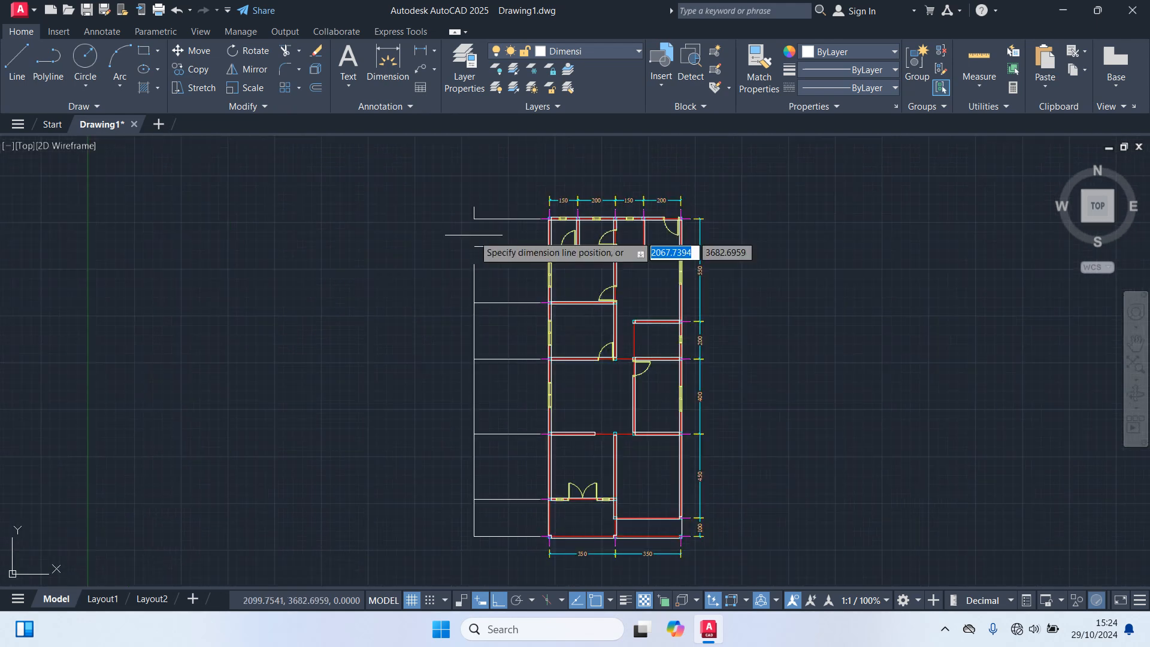
scroll(475, 258, "up", 5)
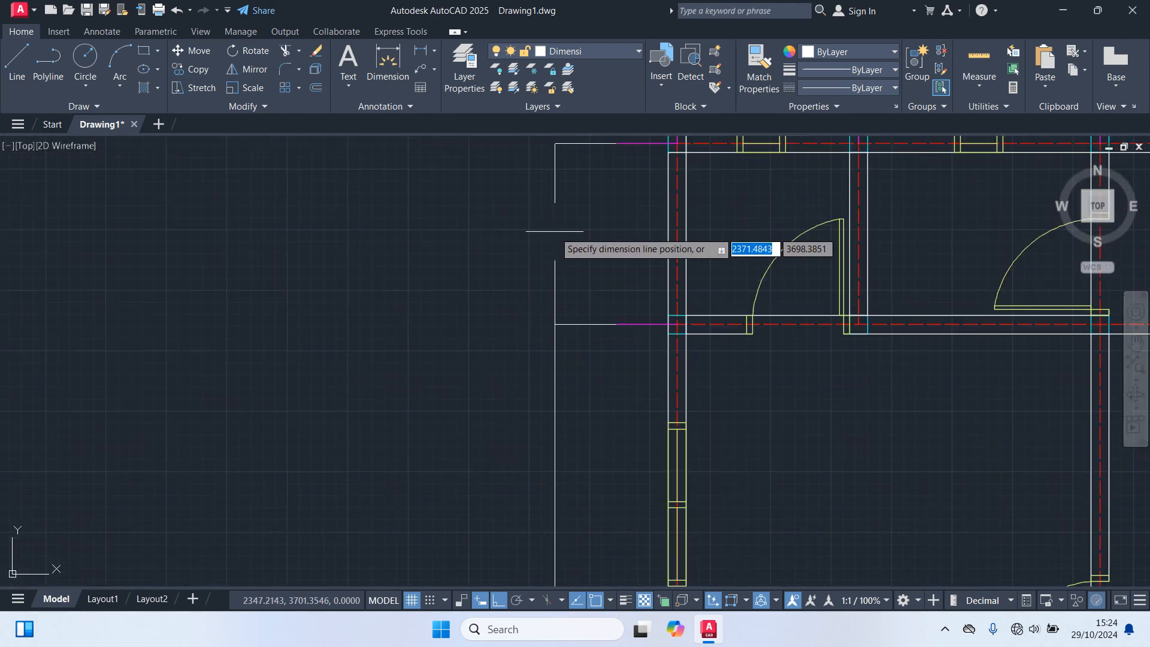
left_click(552, 232)
Step: Add an overall vertical dimension between the lower-left and upper-left grid intersections of the plan, placed outside the left dimension chain
scroll(458, 261, "down", 7)
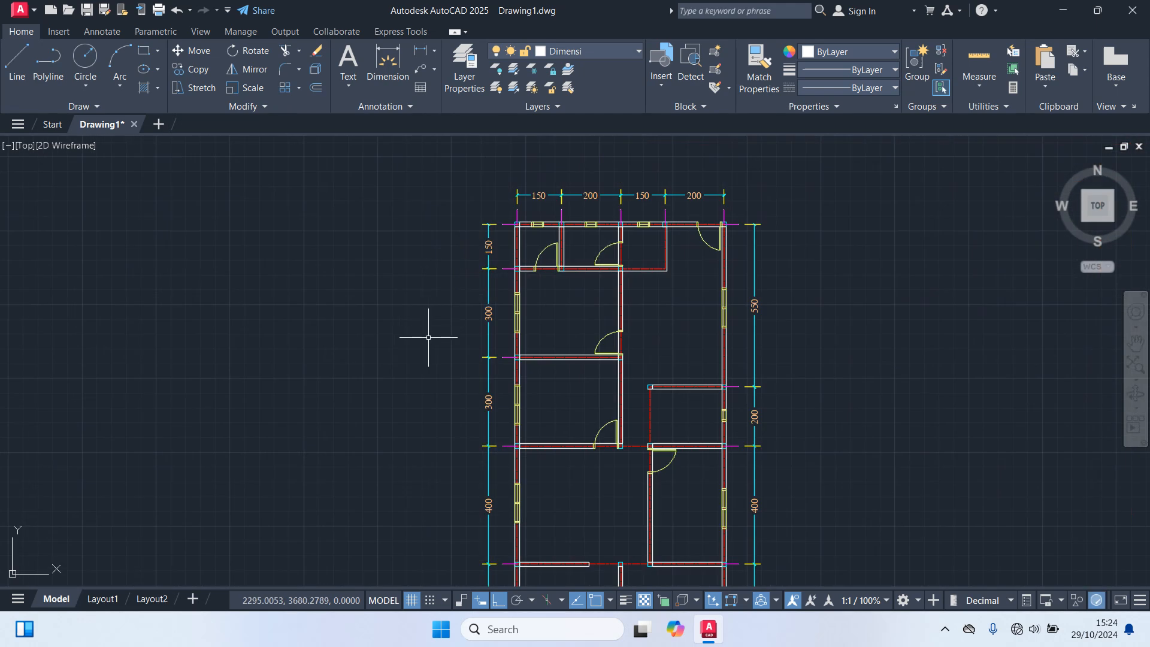
middle_click_drag(407, 385, 409, 200)
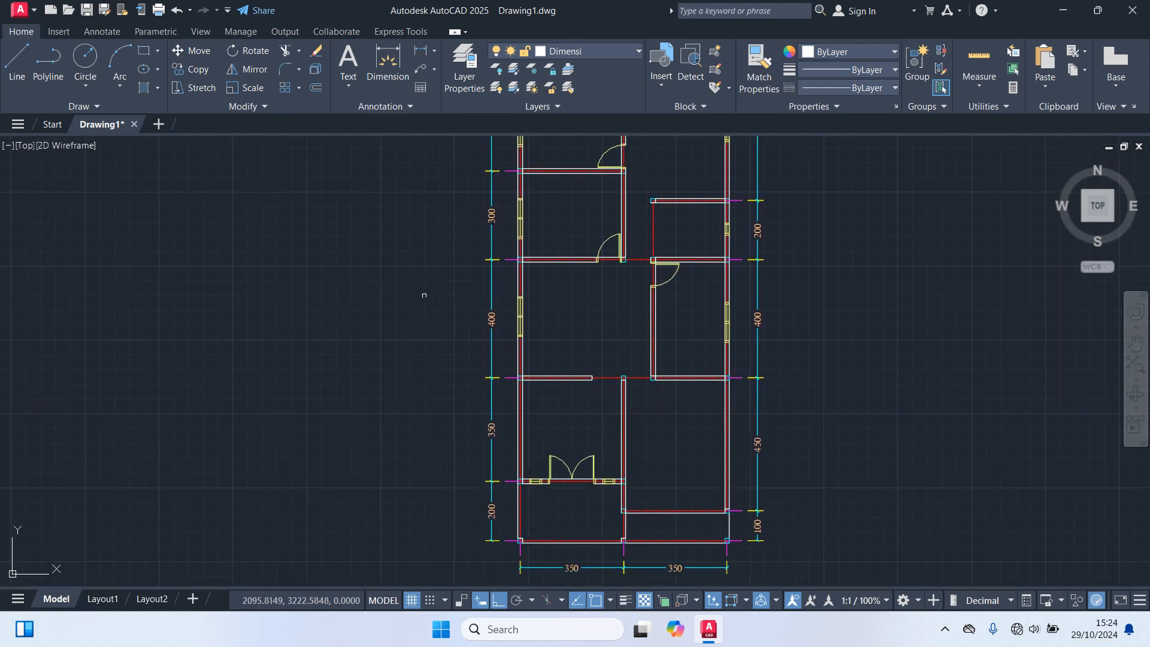
middle_click_drag(449, 431, 466, 297)
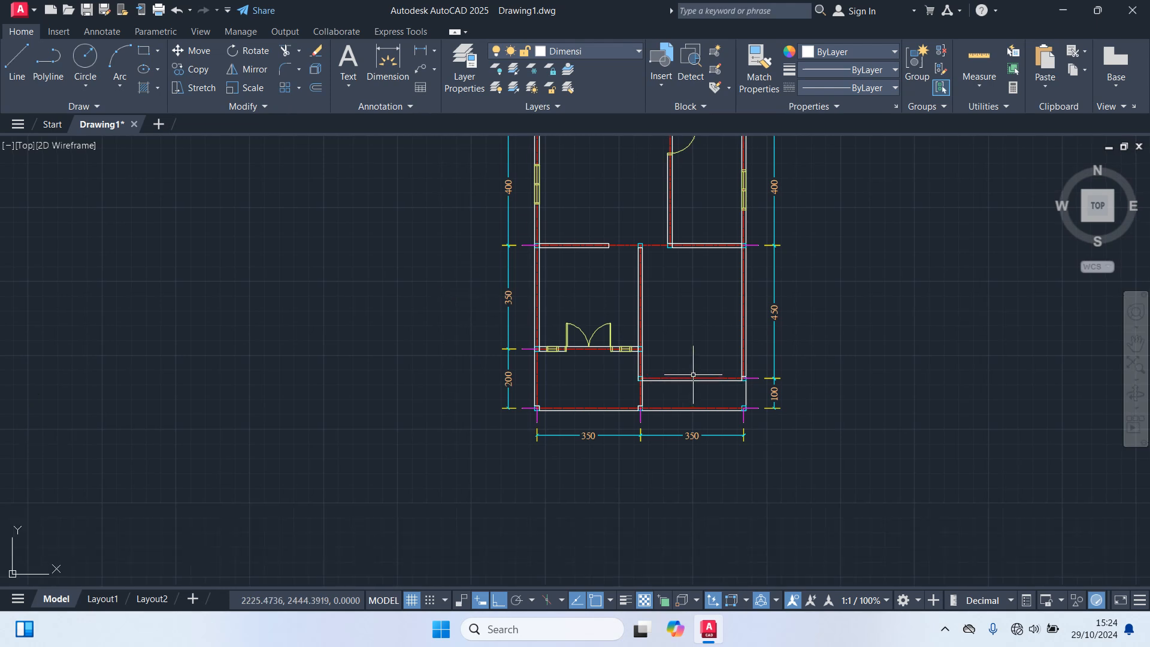
type("DIM")
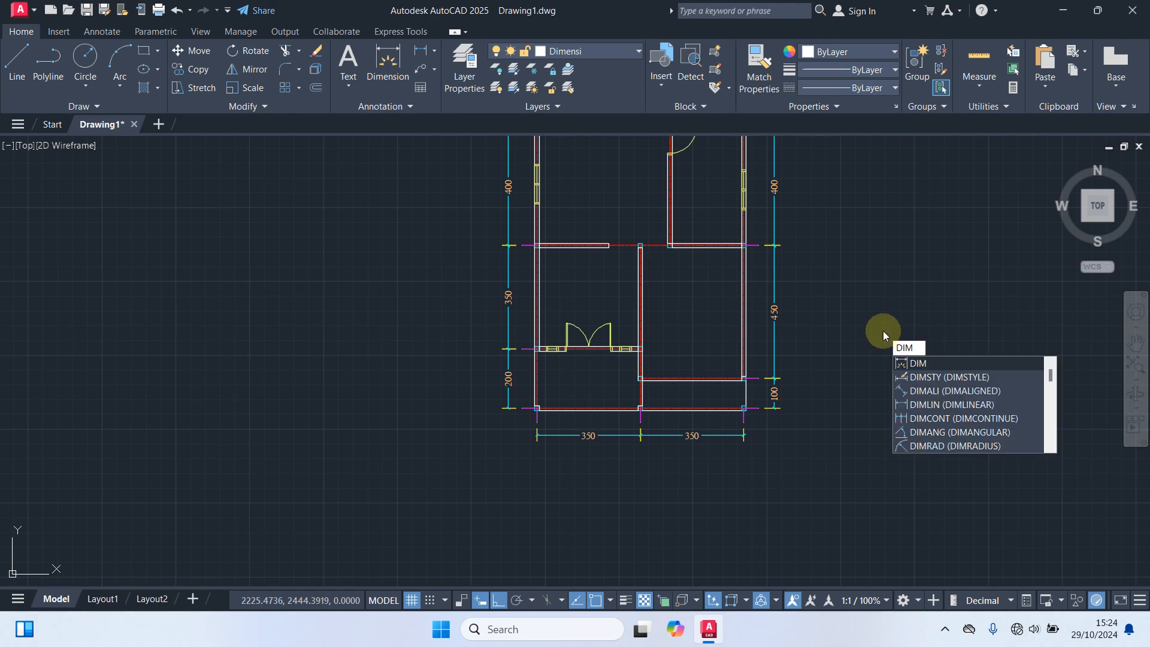
key("Return")
scroll(493, 407, "up", 5)
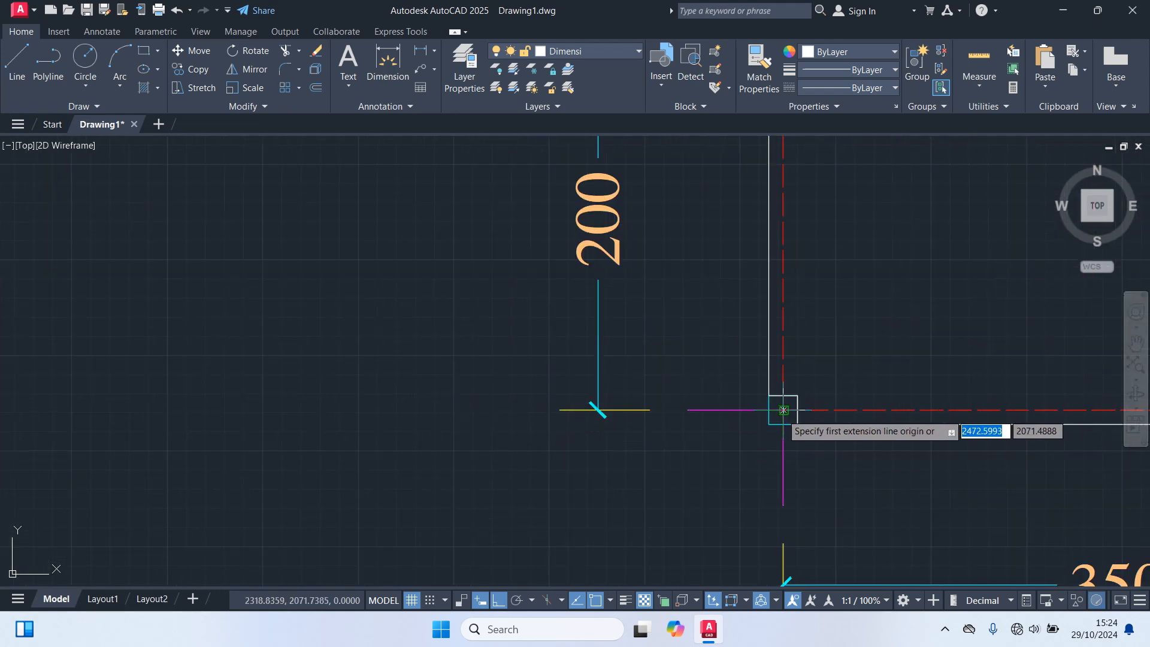
left_click(783, 410)
scroll(722, 413, "down", 5)
scroll(718, 238, "down", 2)
mouse_move(717, 236)
middle_mouse_down()
mouse_move(701, 308)
mouse_move(574, 598)
middle_mouse_up()
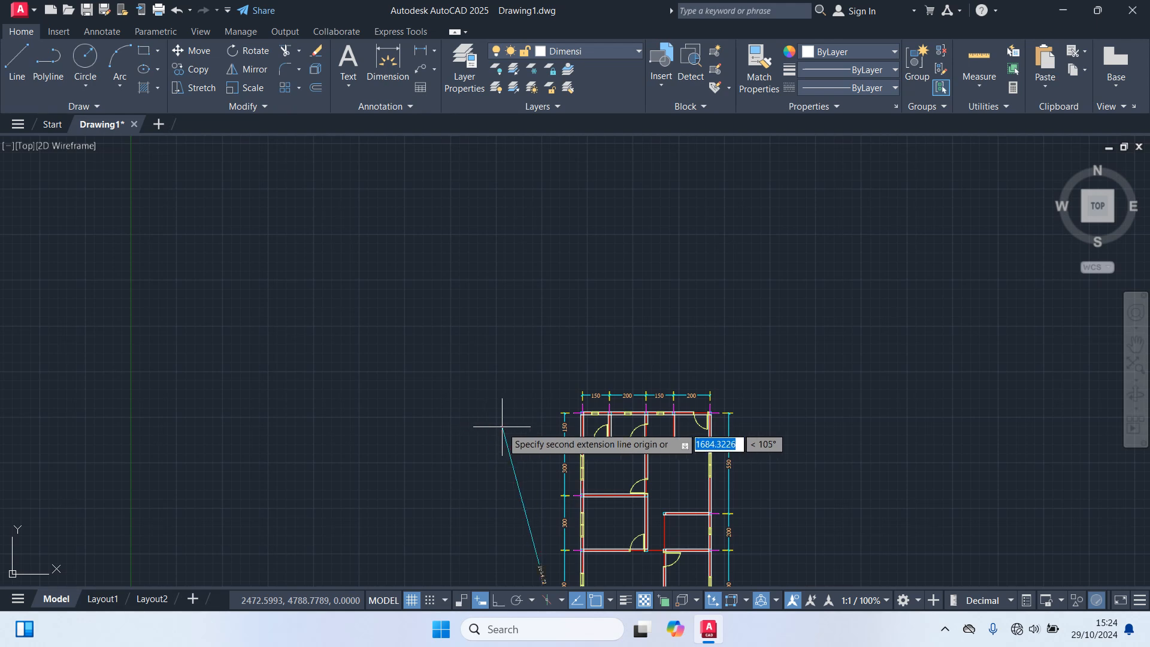
scroll(593, 419, "up", 8)
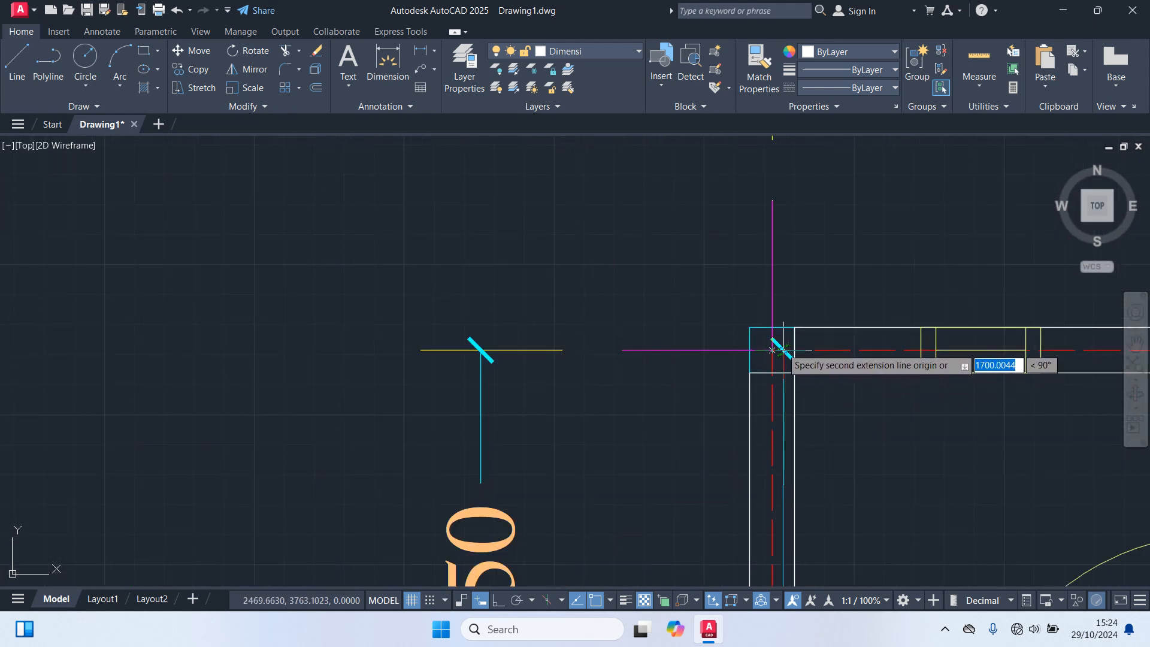
left_click(773, 350)
scroll(569, 359, "down", 8)
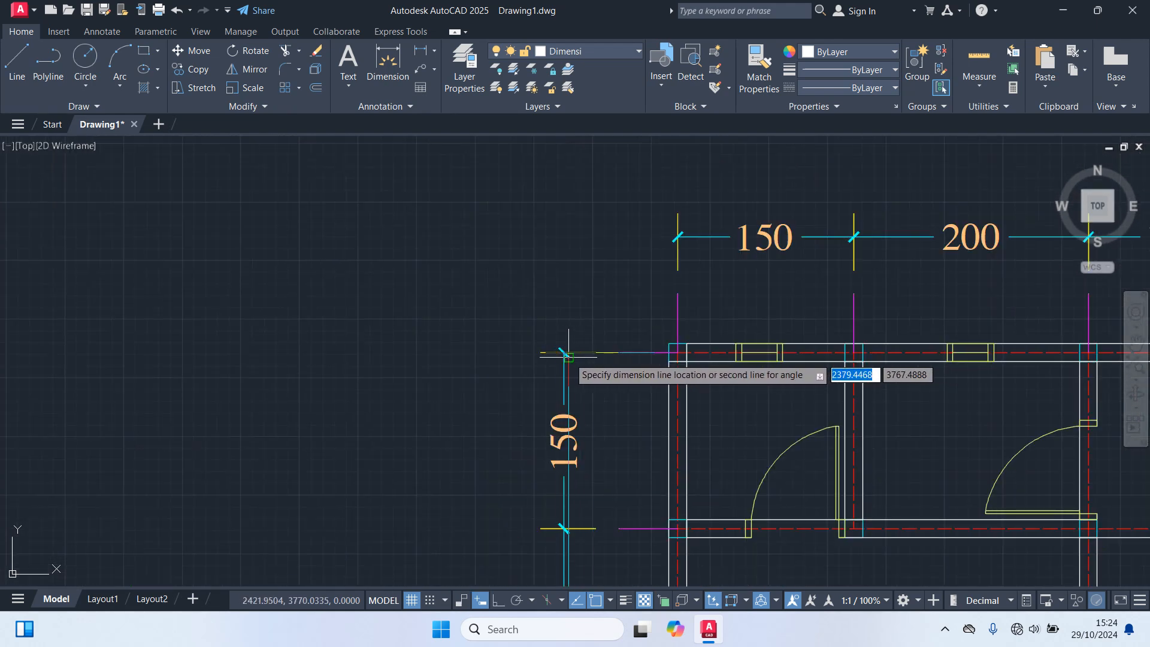
middle_click_drag(530, 375, 523, 183)
scroll(506, 187, "down", 3)
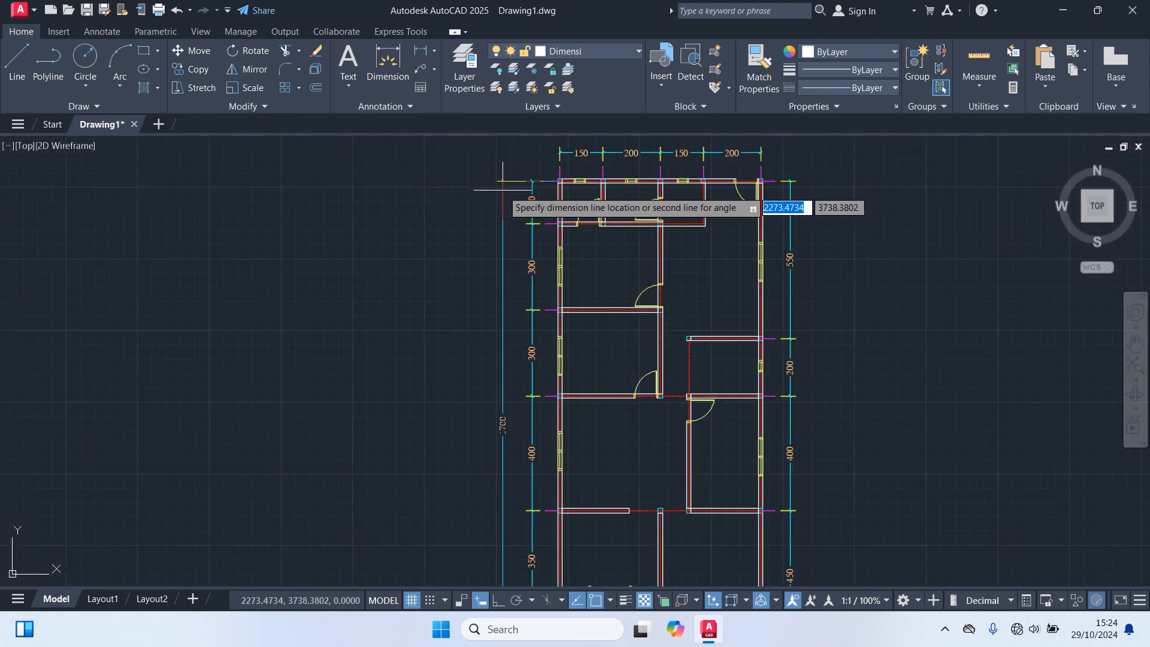
left_click(503, 189)
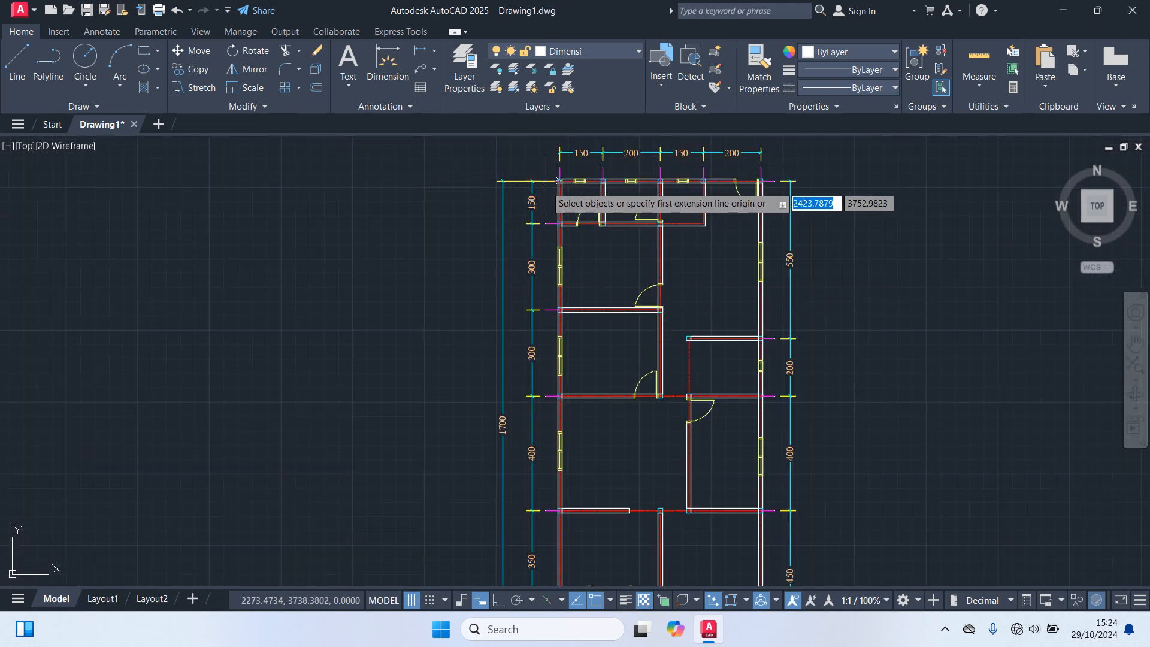
Step: Add an overall horizontal dimension between the plan's upper-left and upper-right grid intersections, placed above the top dimension chain
scroll(550, 185, "up", 8)
left_click(617, 158)
scroll(633, 229, "down", 4)
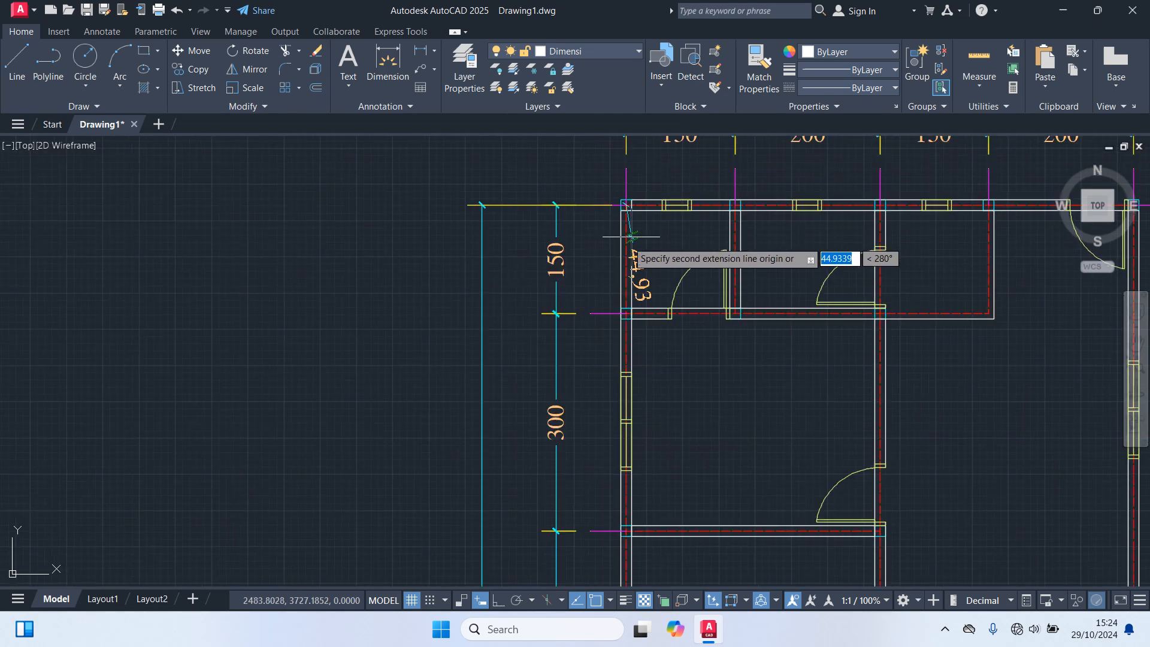
middle_click_drag(634, 235, 375, 268)
scroll(876, 243, "up", 8)
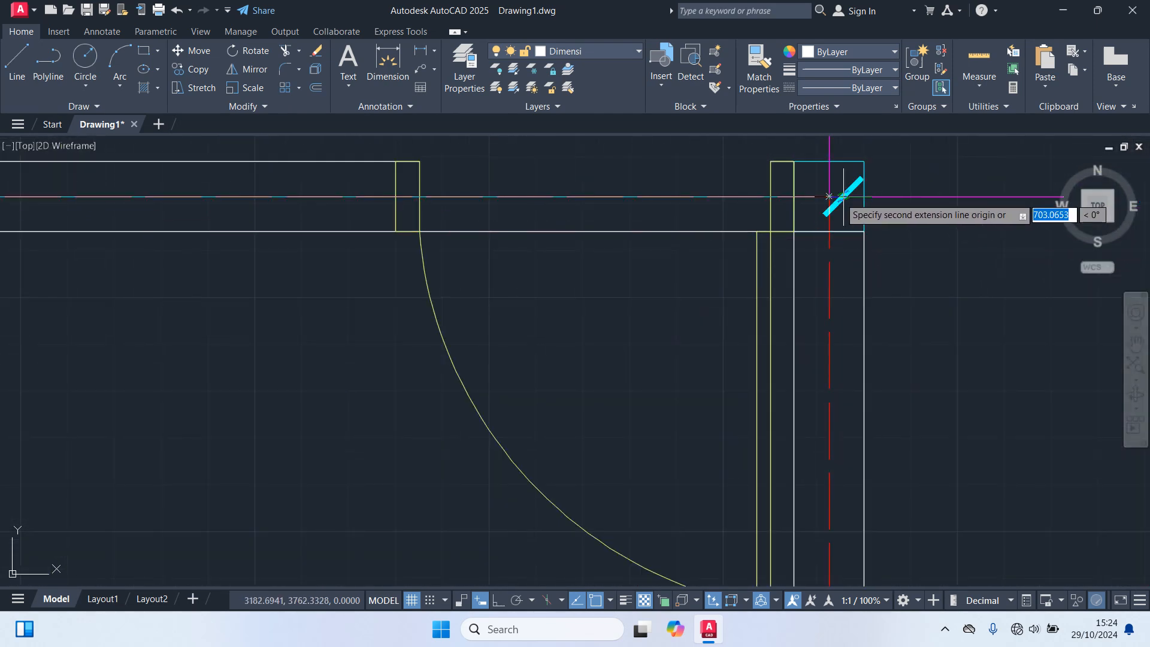
left_click(875, 234)
scroll(839, 164, "down", 5)
mouse_move(840, 167)
middle_mouse_down()
mouse_move(860, 234)
mouse_move(846, 423)
middle_mouse_up()
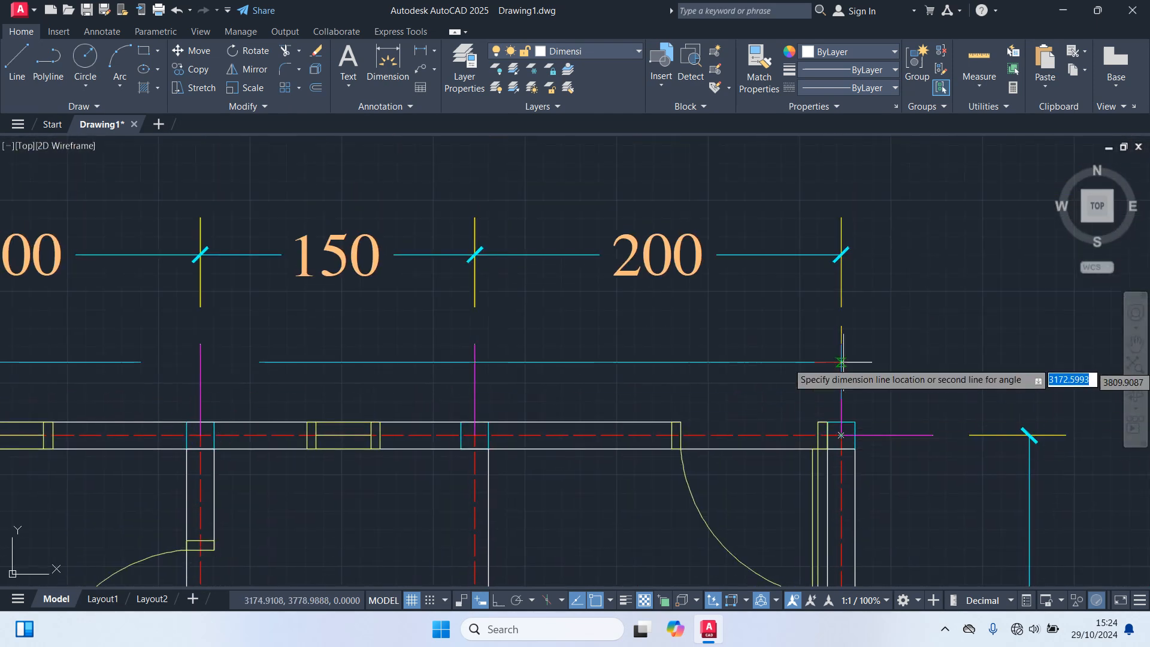
scroll(845, 336, "down", 5)
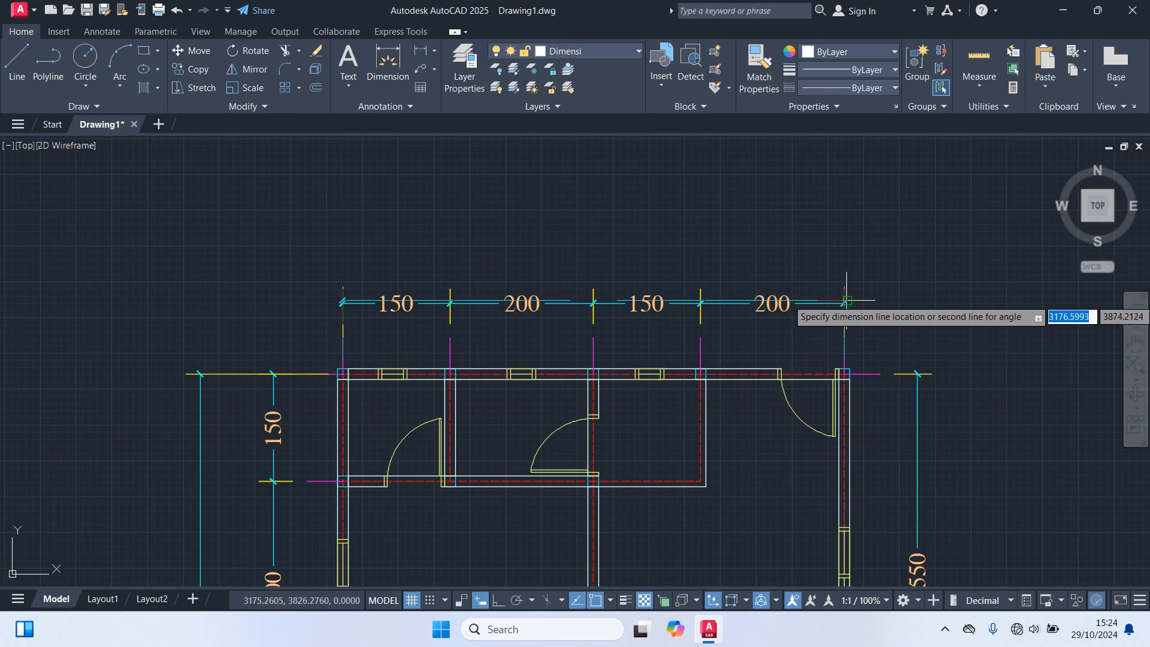
left_click(860, 245)
Step: Create a multiline text reading "Teks" in the porch area below the double entrance door
scroll(922, 301, "down", 4)
middle_click_drag(935, 342, 903, 230)
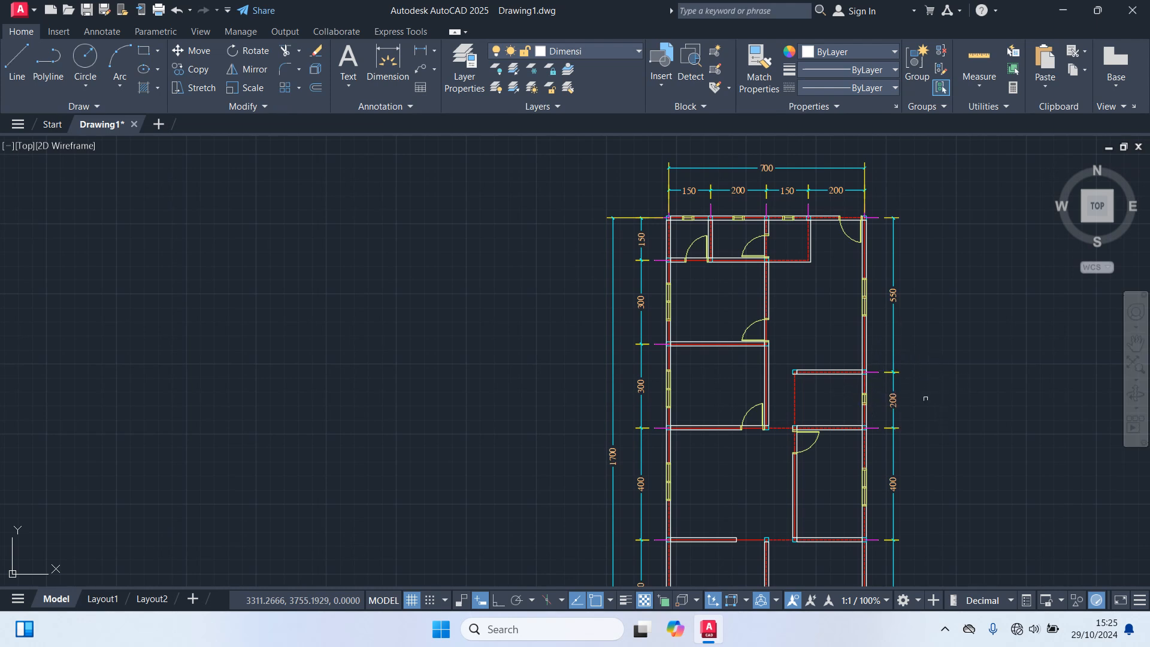
scroll(957, 357, "down", 3)
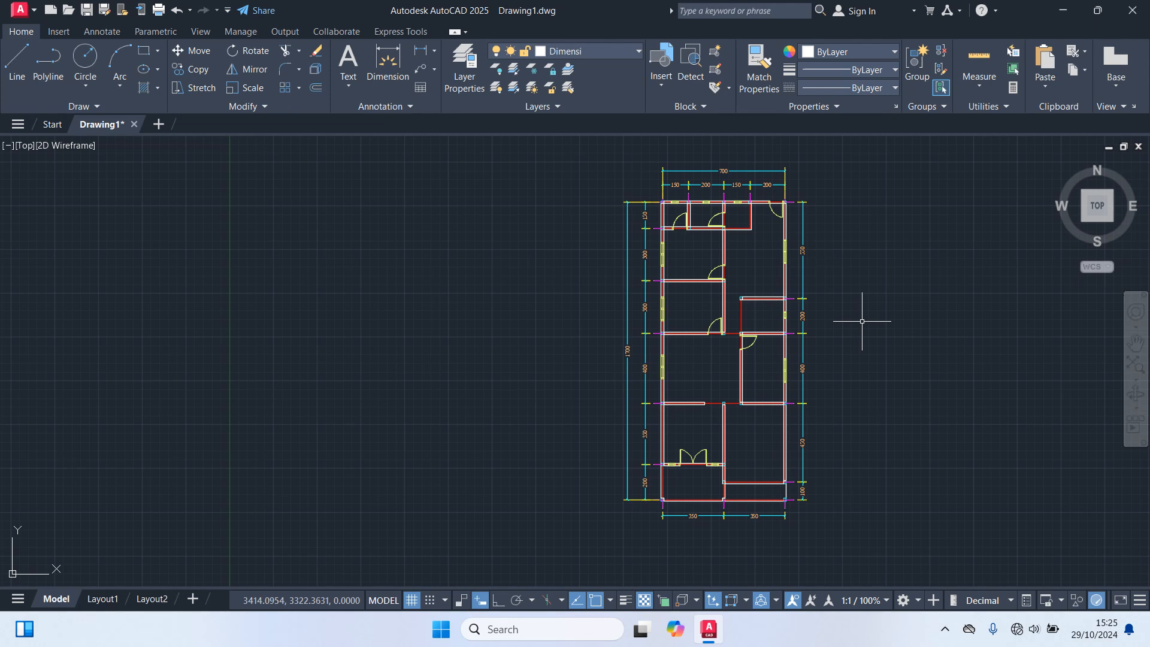
type("T")
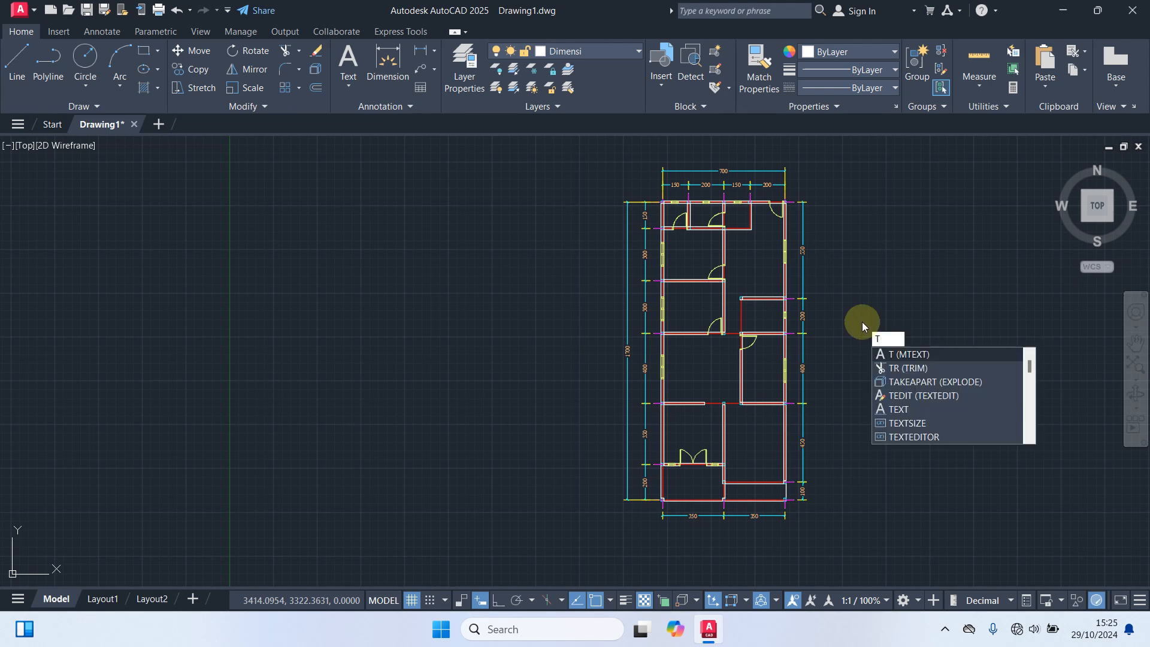
key("Return")
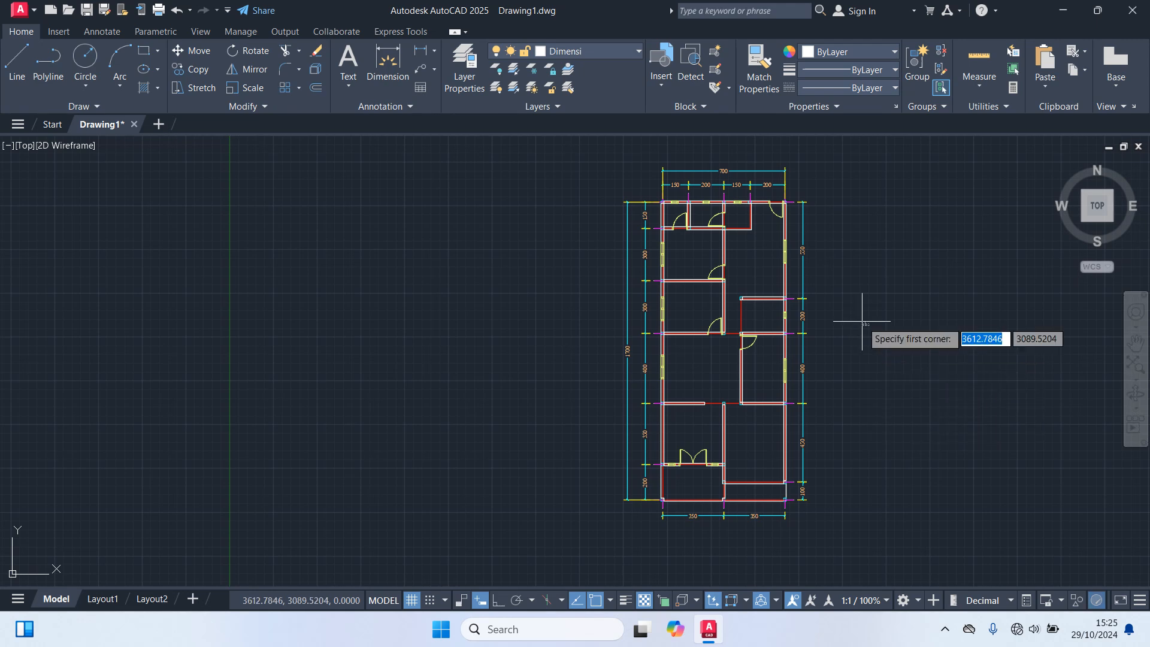
scroll(674, 464, "up", 5)
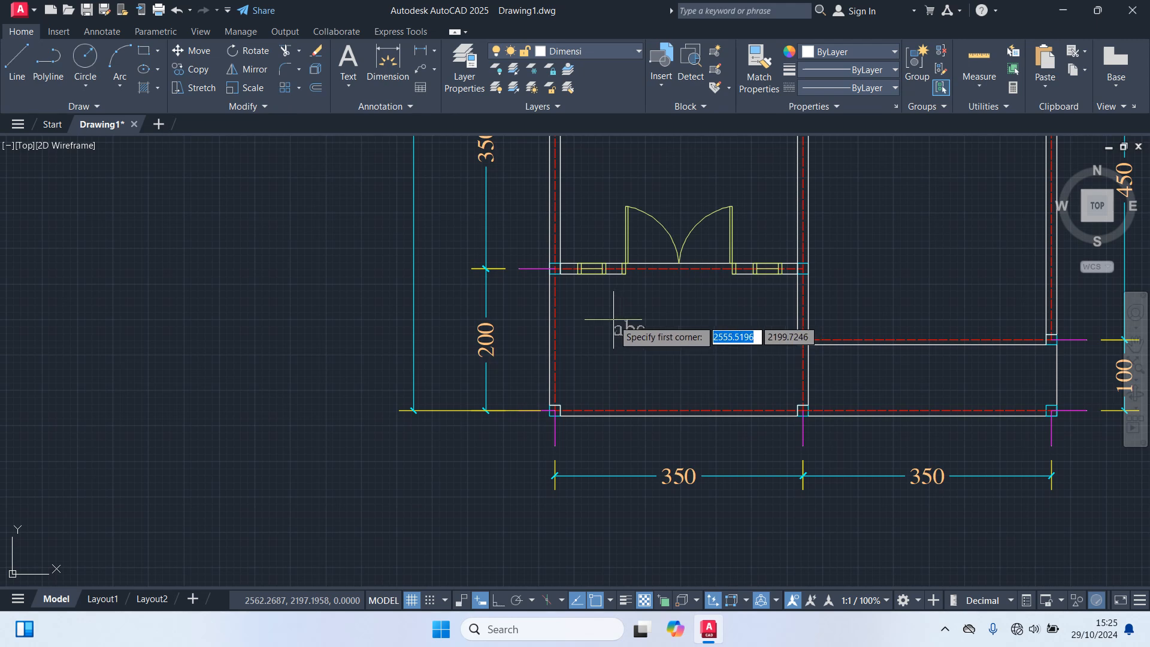
left_click(610, 318)
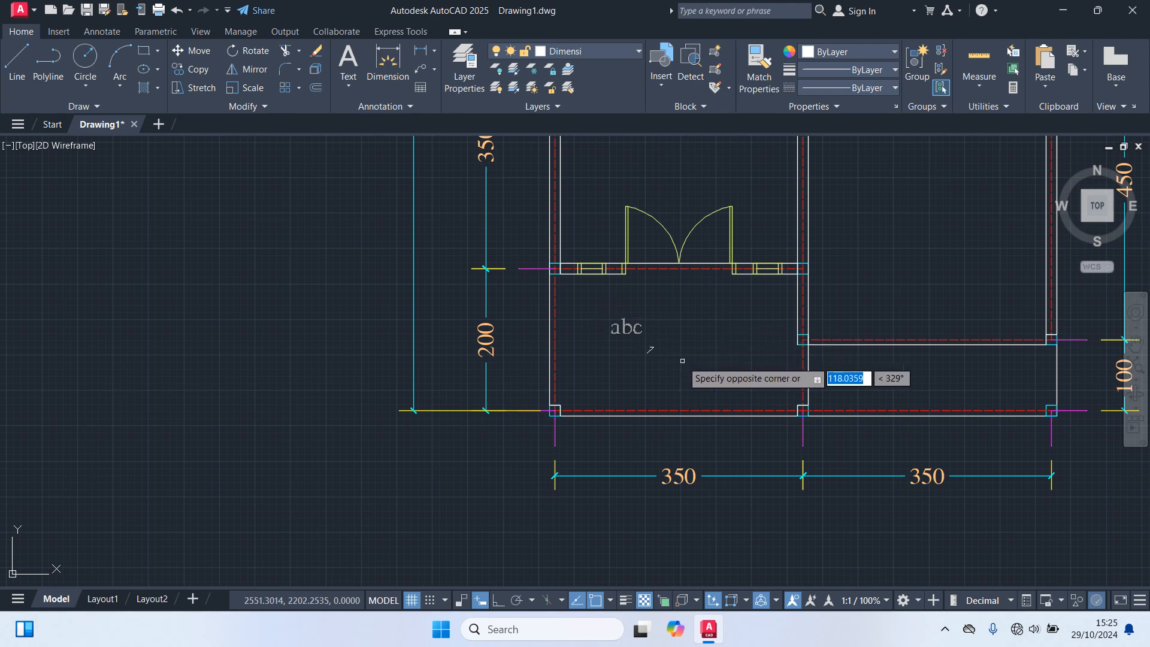
left_click(761, 371)
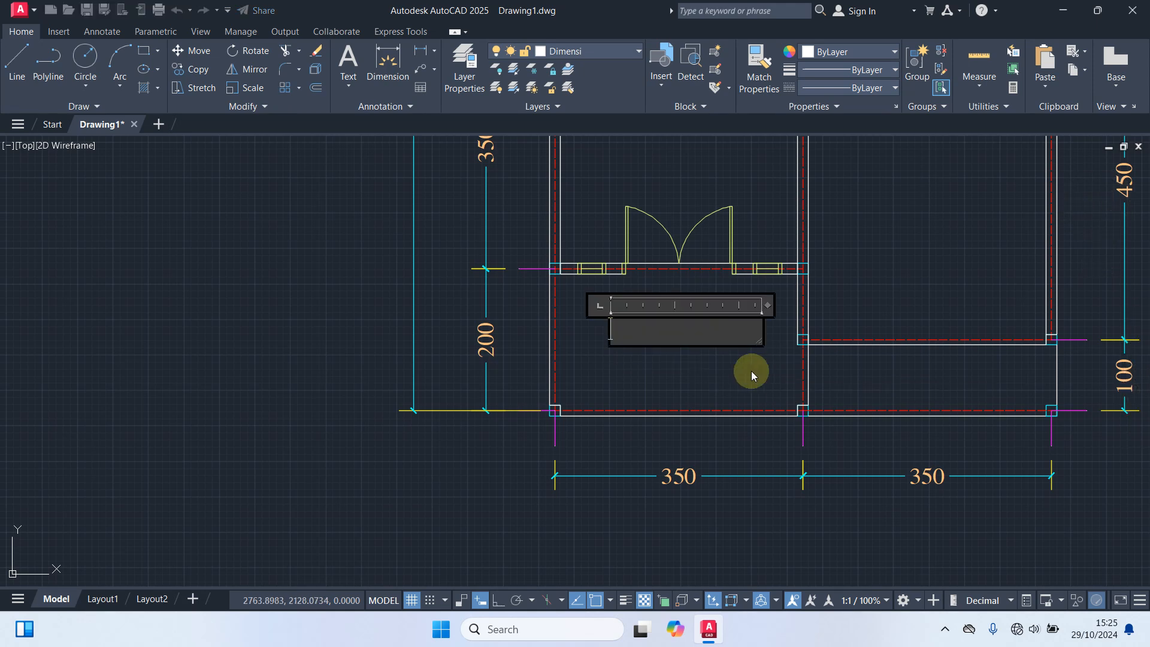
type("Te")
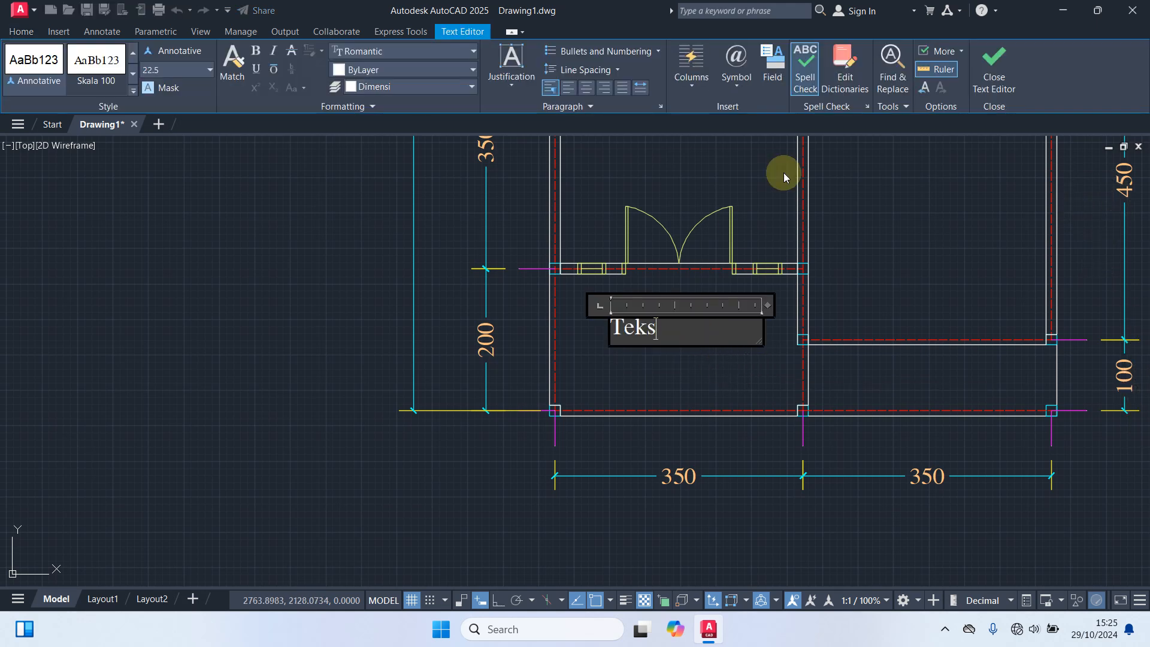
type("ks")
Step: Centre-align the "Teks" text within its box and move it to the middle of the porch
left_click_drag(673, 335, 401, 266)
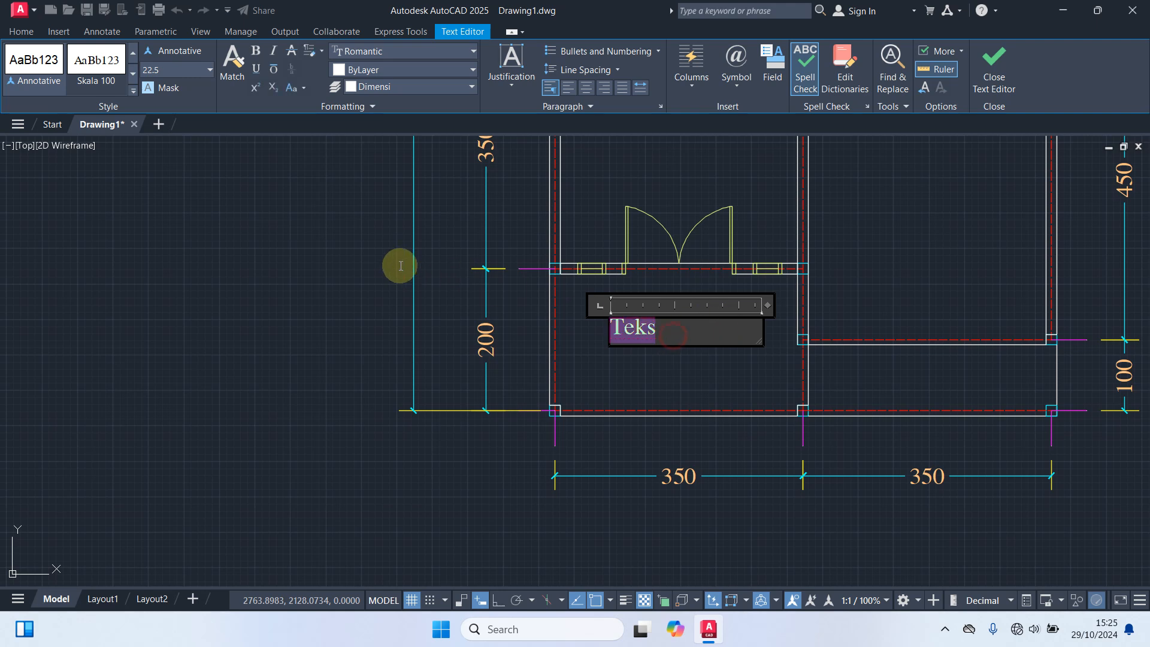
left_click(585, 88)
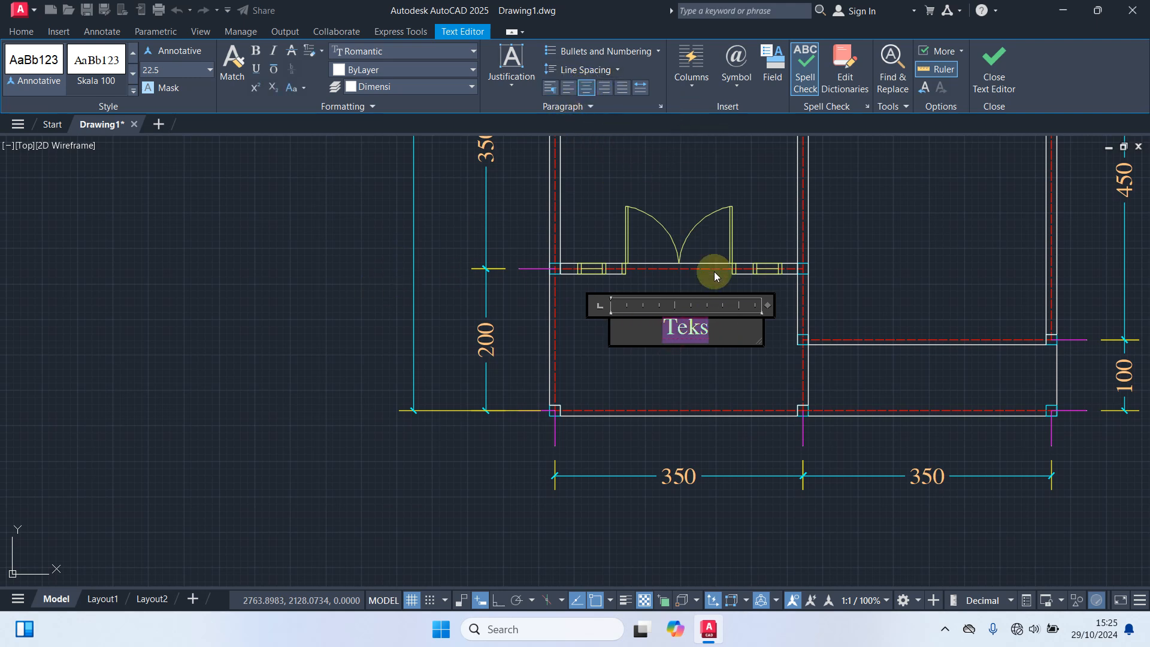
left_click(713, 366)
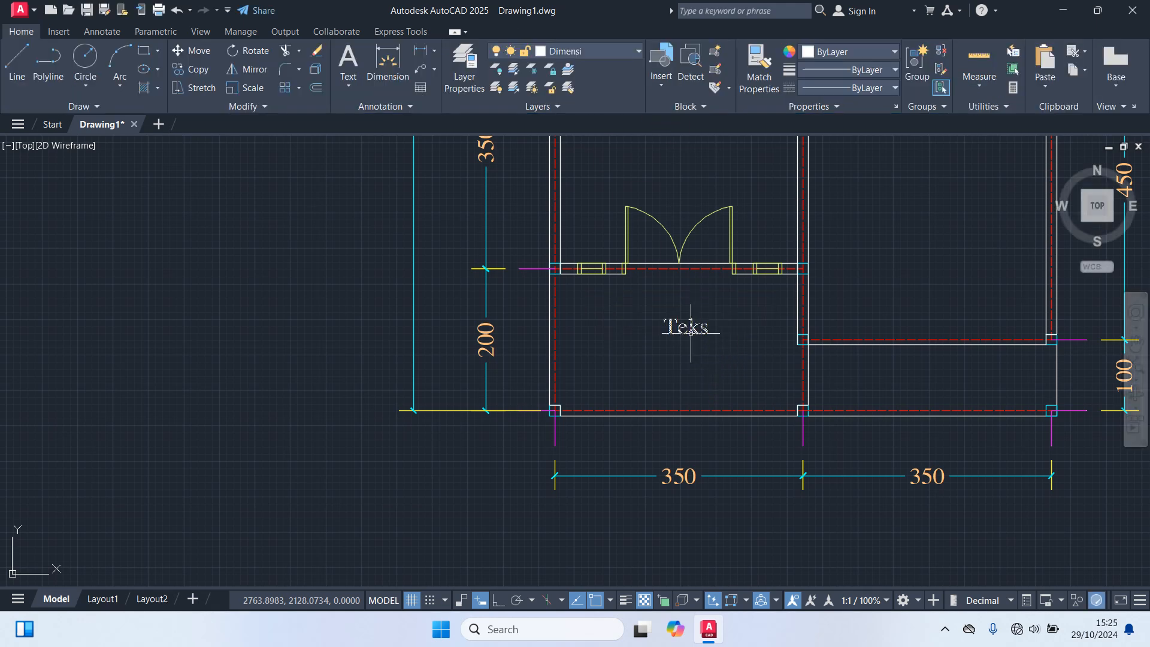
key("Return")
left_click(747, 377)
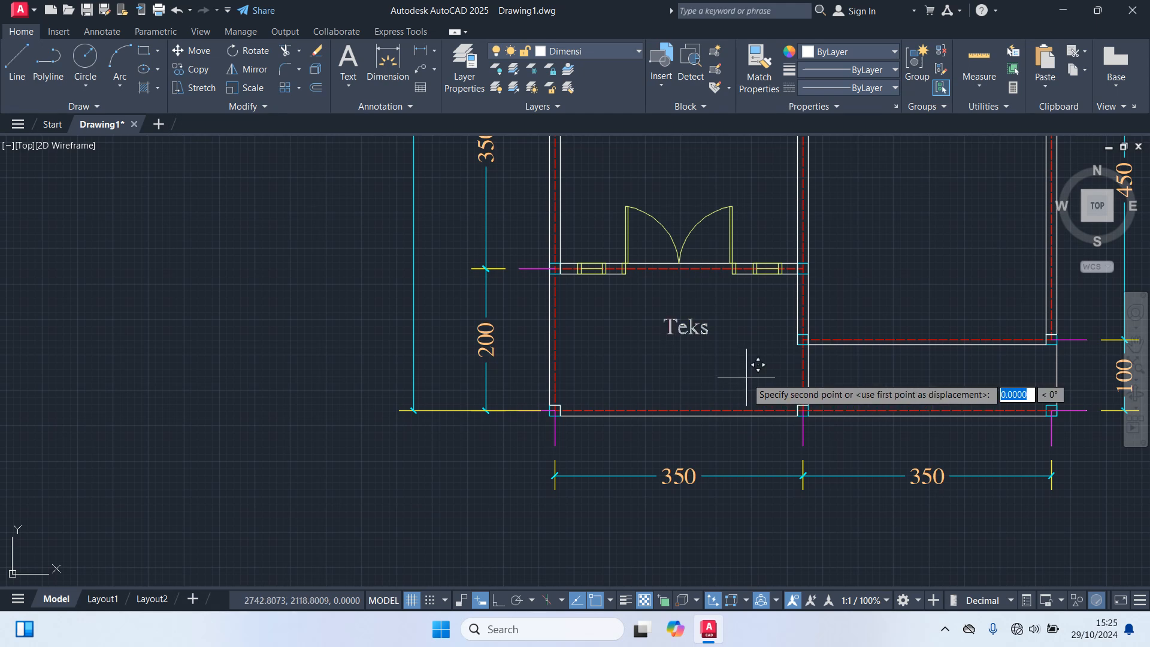
left_click(741, 390)
scroll(689, 408, "down", 3)
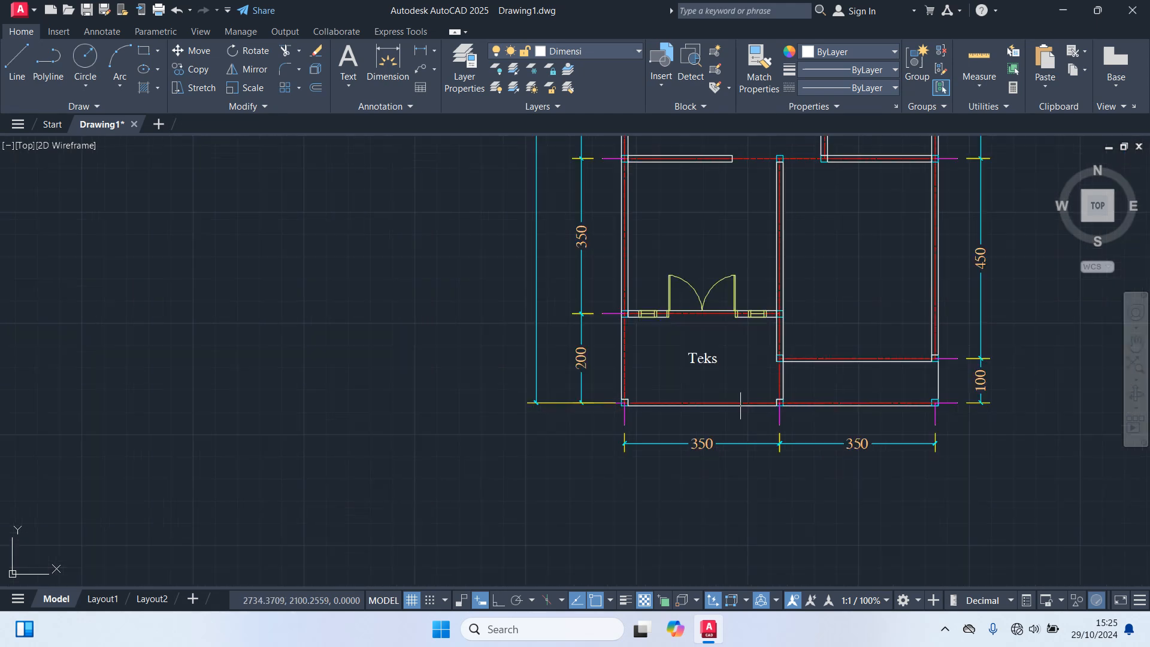
Step: Copy the porch's "Teks" label into the room behind the double door, the large front-right space and the middle-right room
type("m")
key("Return")
scroll(572, 398, "up", 2)
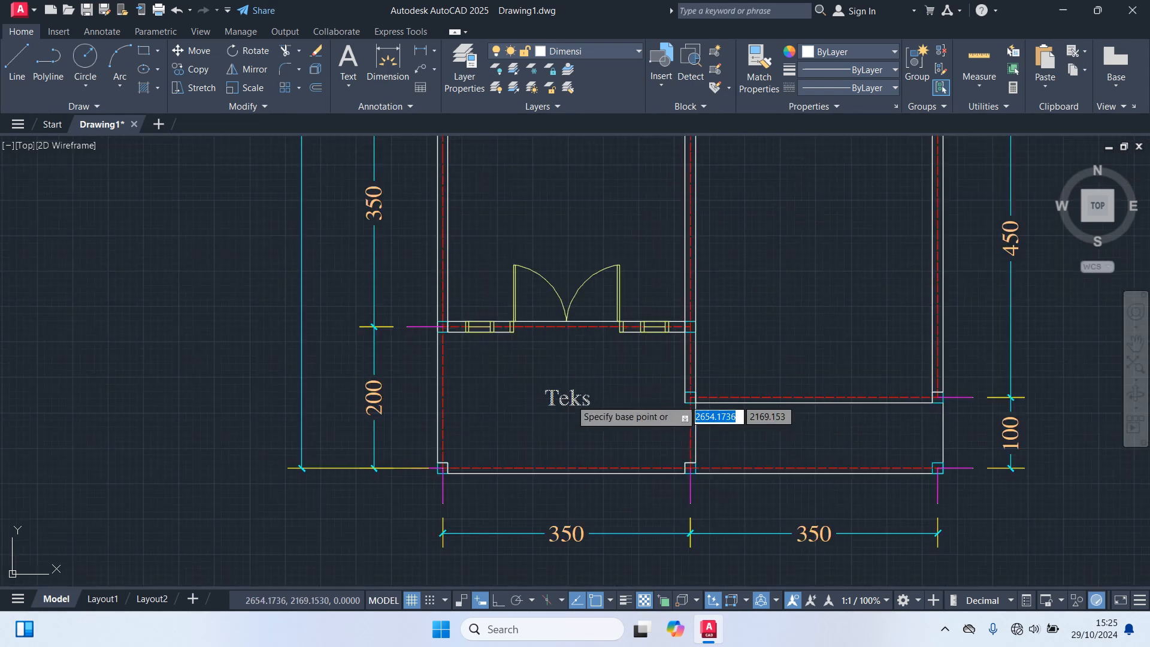
left_click(571, 399)
scroll(737, 347, "down", 4)
scroll(749, 318, "up", 2)
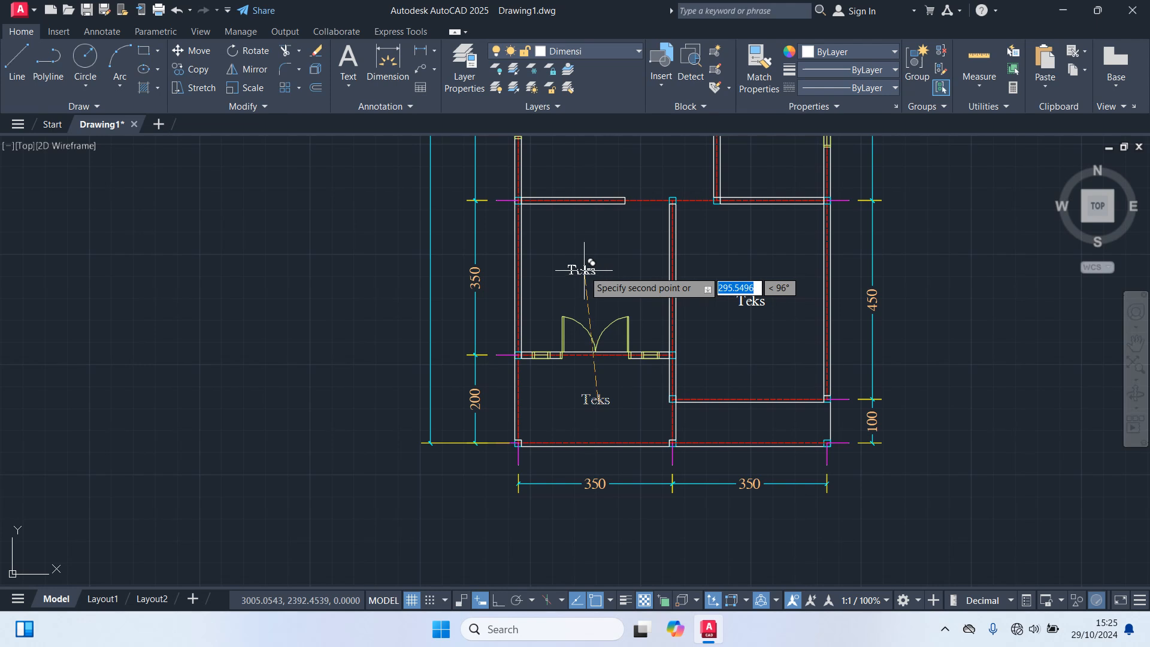
scroll(747, 231, "down", 3)
scroll(635, 373, "up", 3)
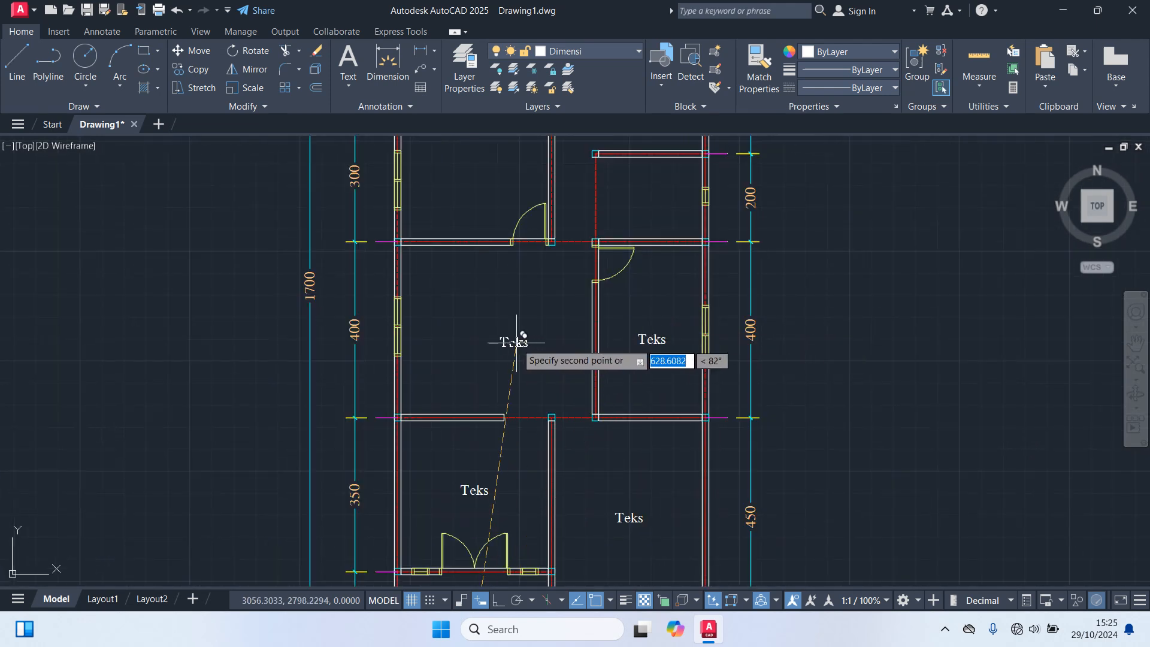
Step: Copy the "Teks" label into the middle-left room, the two left rooms above it, the small 200-deep right room and the large upper-right space
middle_click_drag(521, 300, 477, 456)
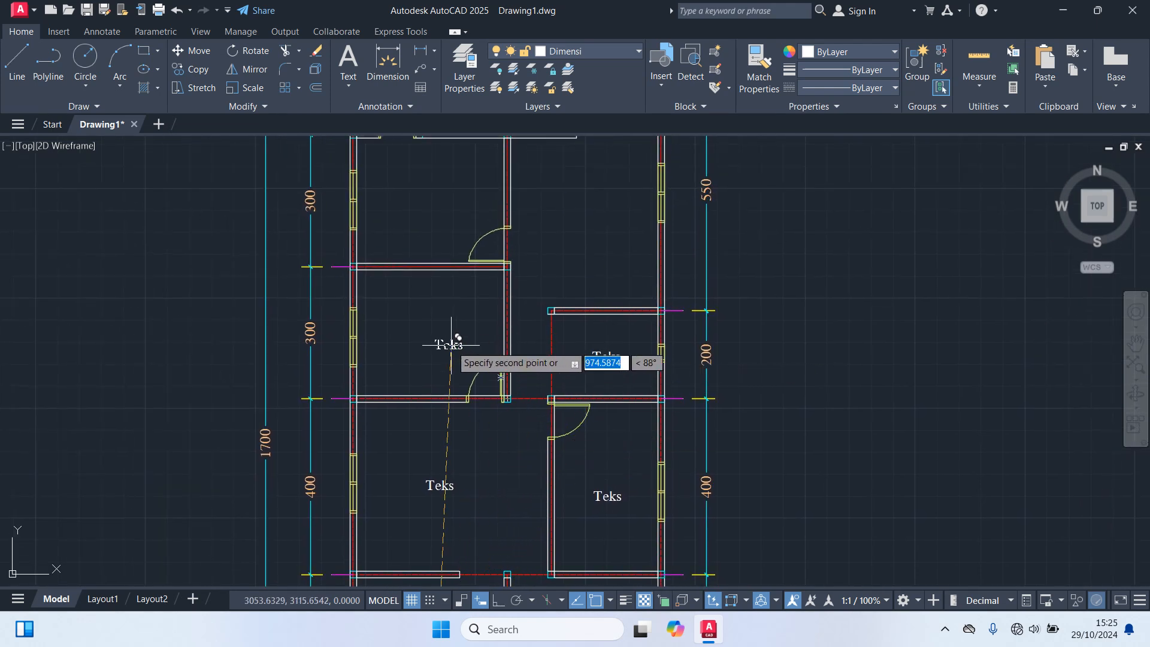
left_click(419, 330)
scroll(552, 287, "up", 1)
middle_click_drag(549, 280, 505, 441)
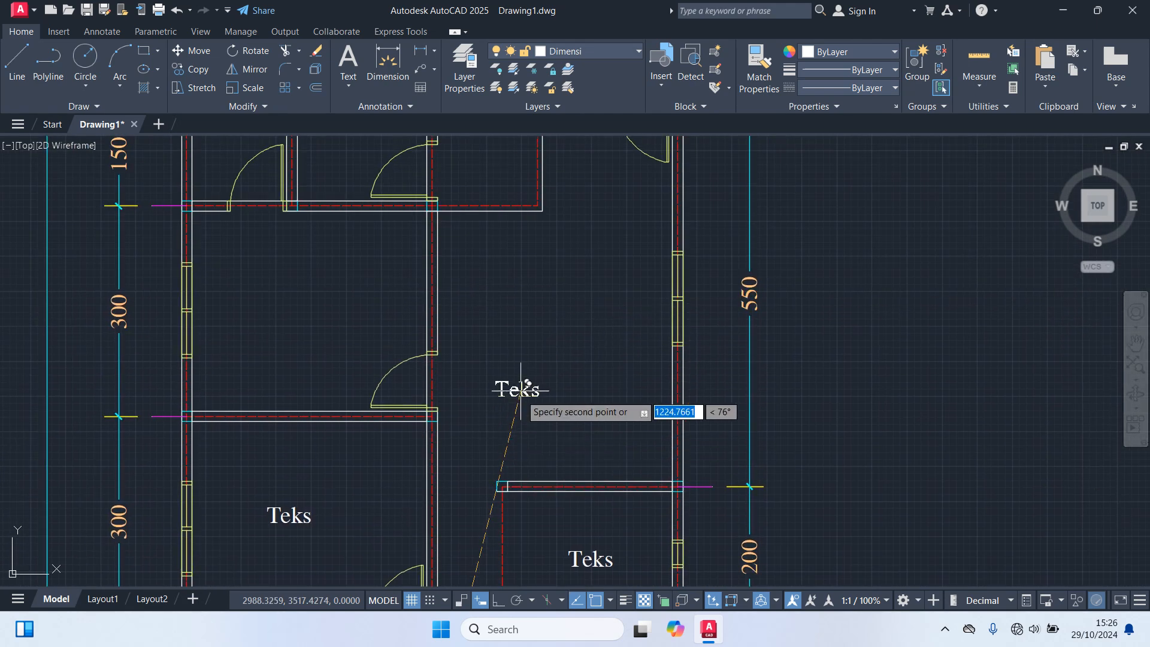
scroll(525, 390, "down", 2)
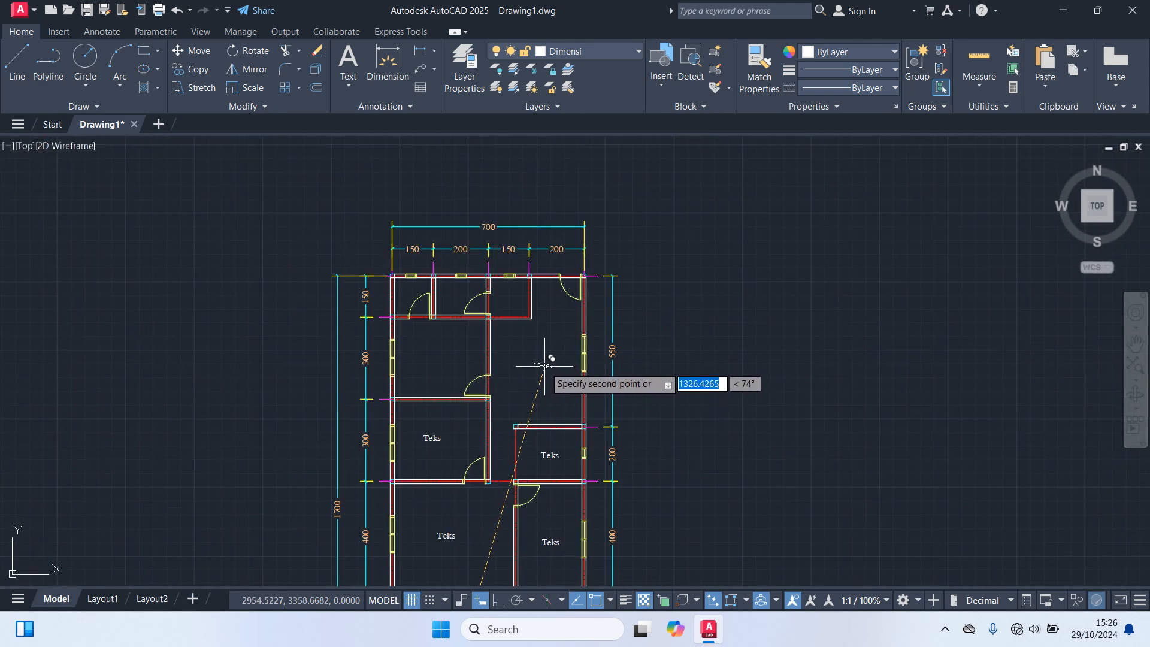
left_click(544, 364)
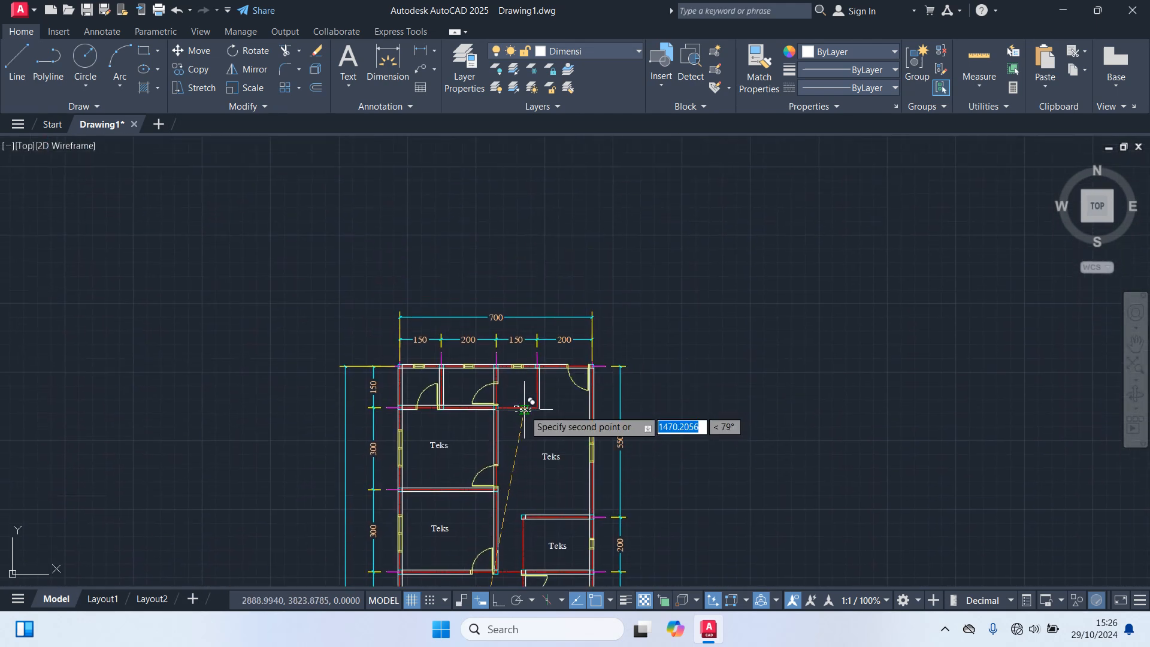
Step: Copy the "Teks" label into the three small rooms along the plan's upper wall and finish copying
scroll(509, 383, "up", 4)
left_click(501, 372)
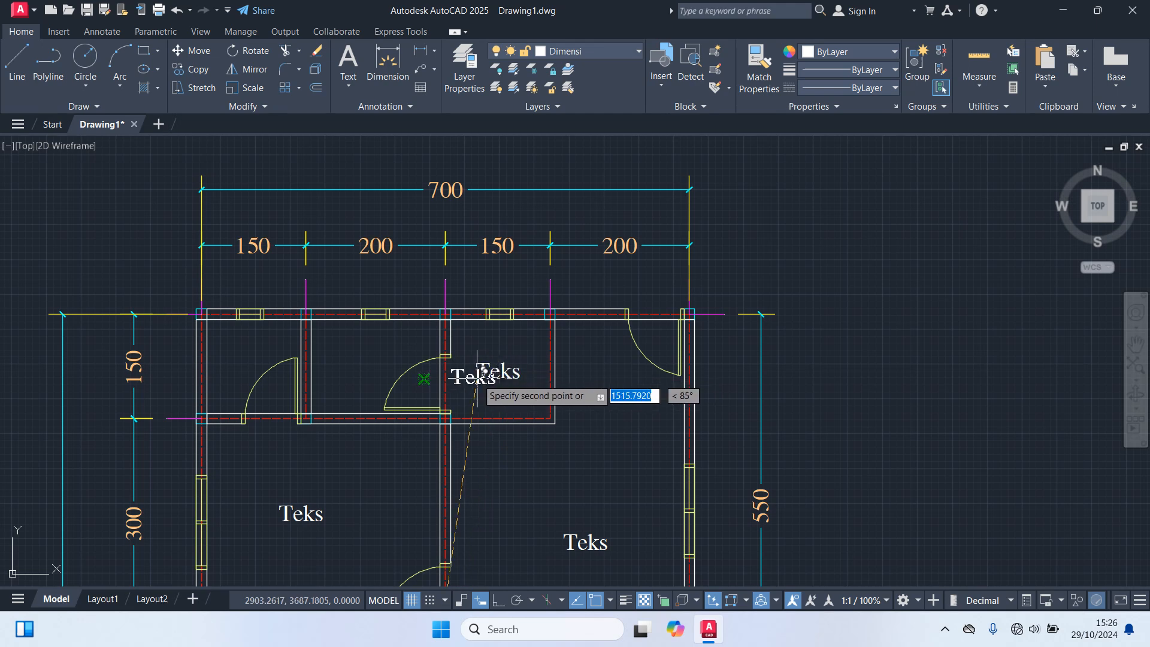
left_click(365, 363)
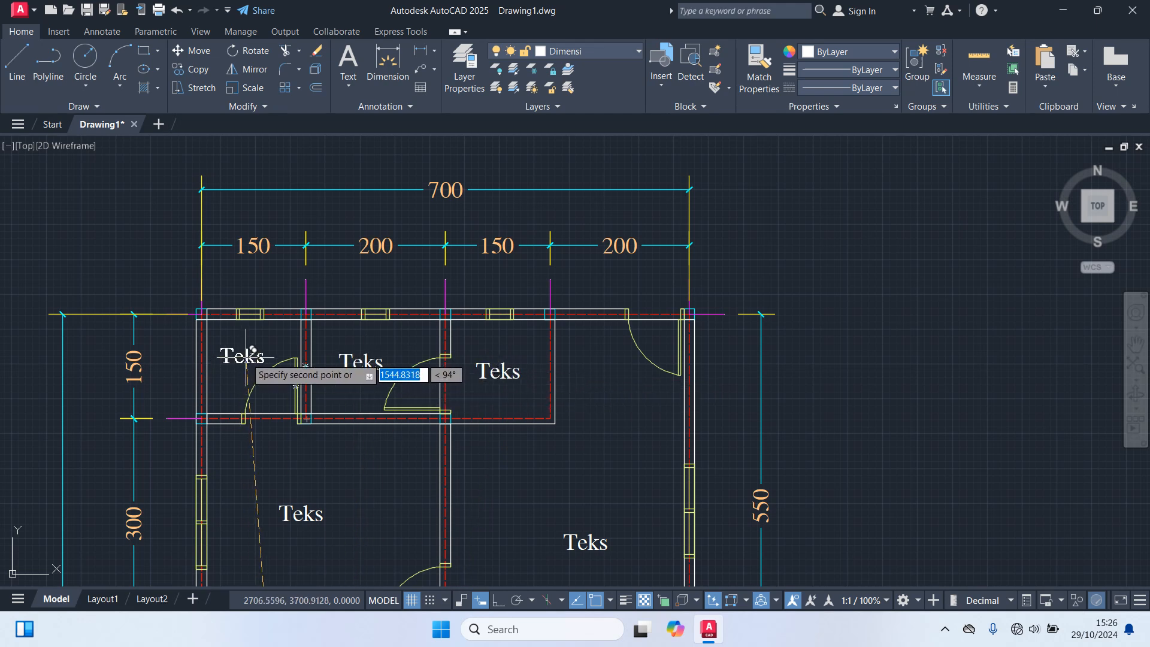
left_click(246, 352)
scroll(388, 329, "down", 6)
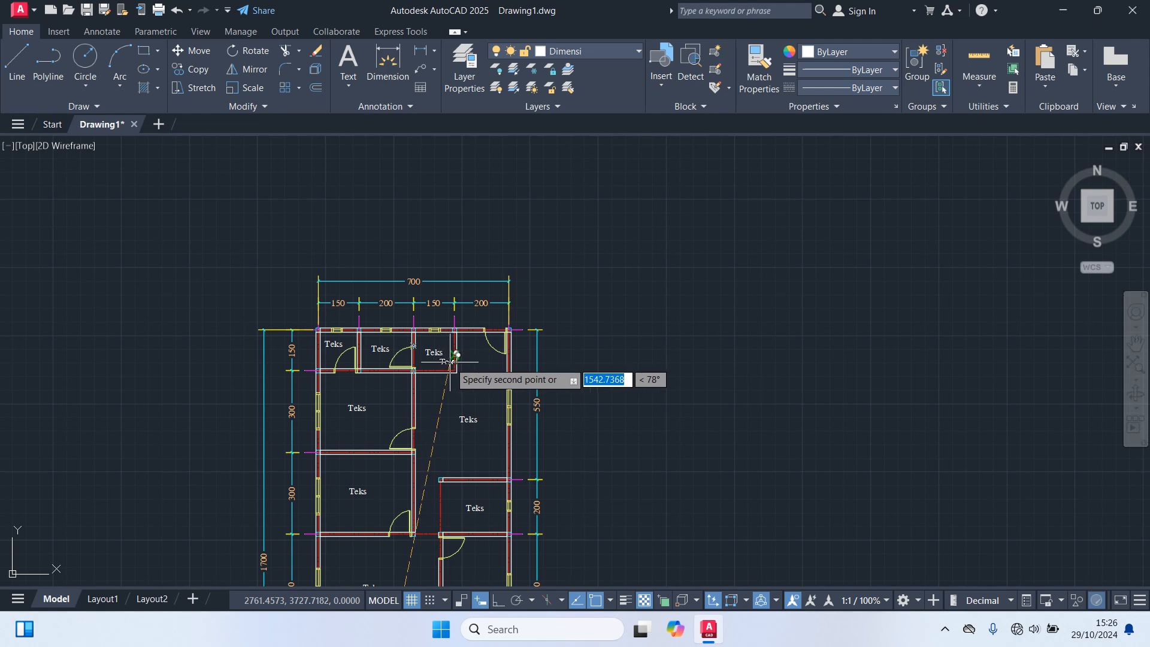
key("Escape")
Step: Select all the "Teks" room labels across the plan and move them to the Teks layer
middle_click_drag(505, 275, 511, 265)
scroll(456, 411, "up", 4)
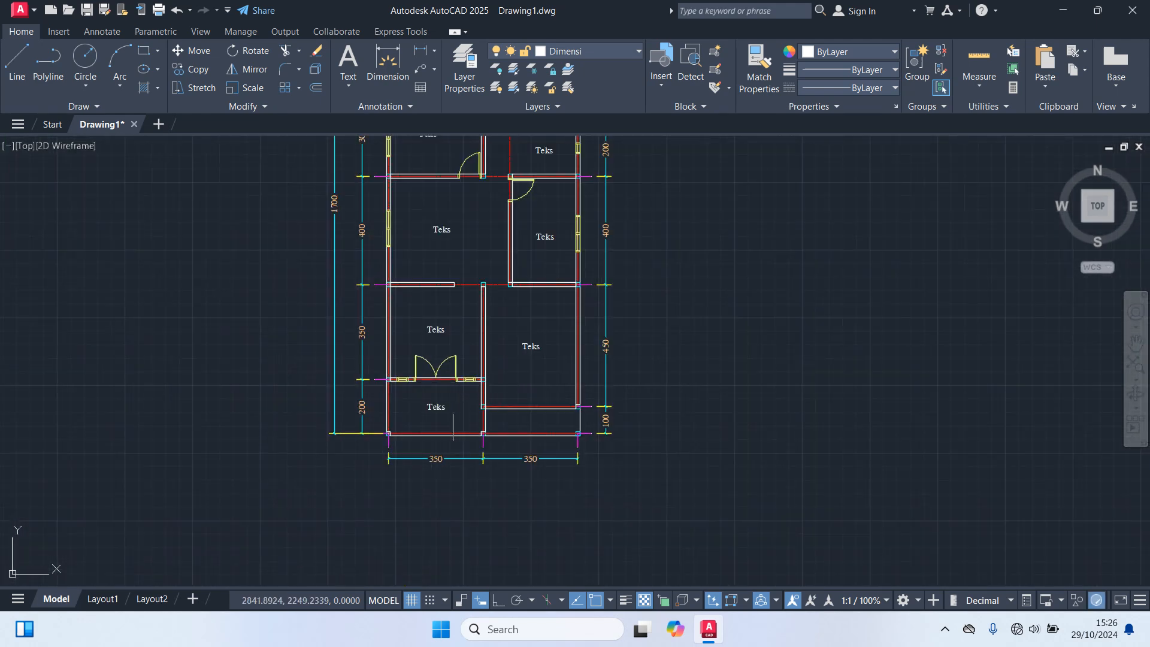
left_click(528, 347)
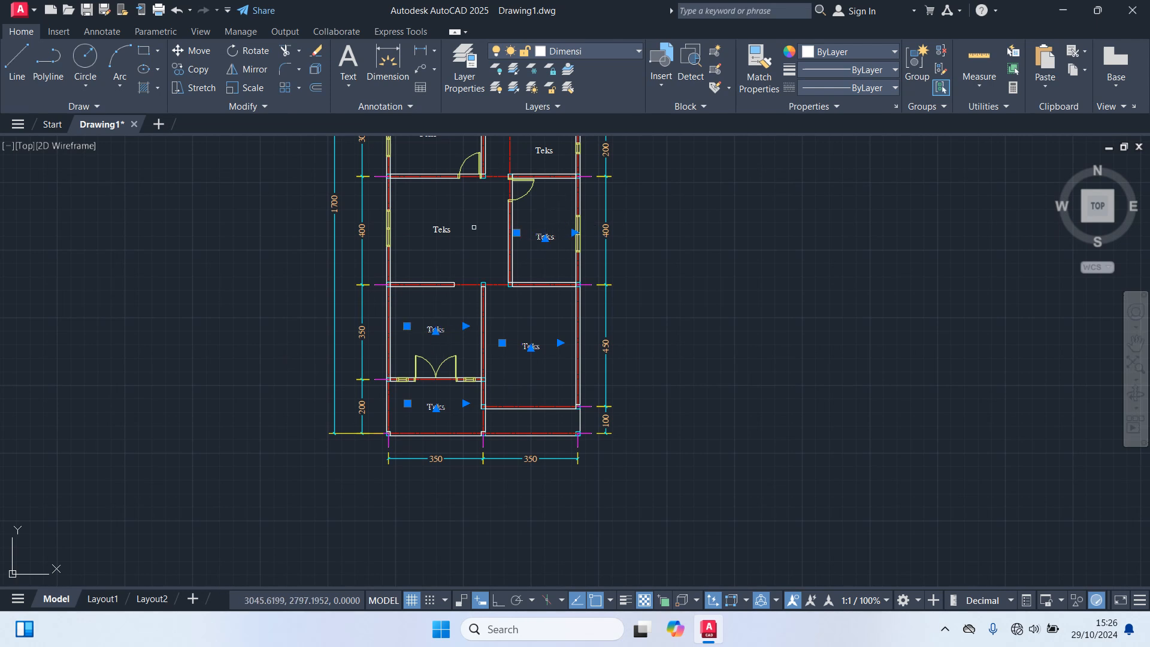
middle_click_drag(464, 206, 413, 370)
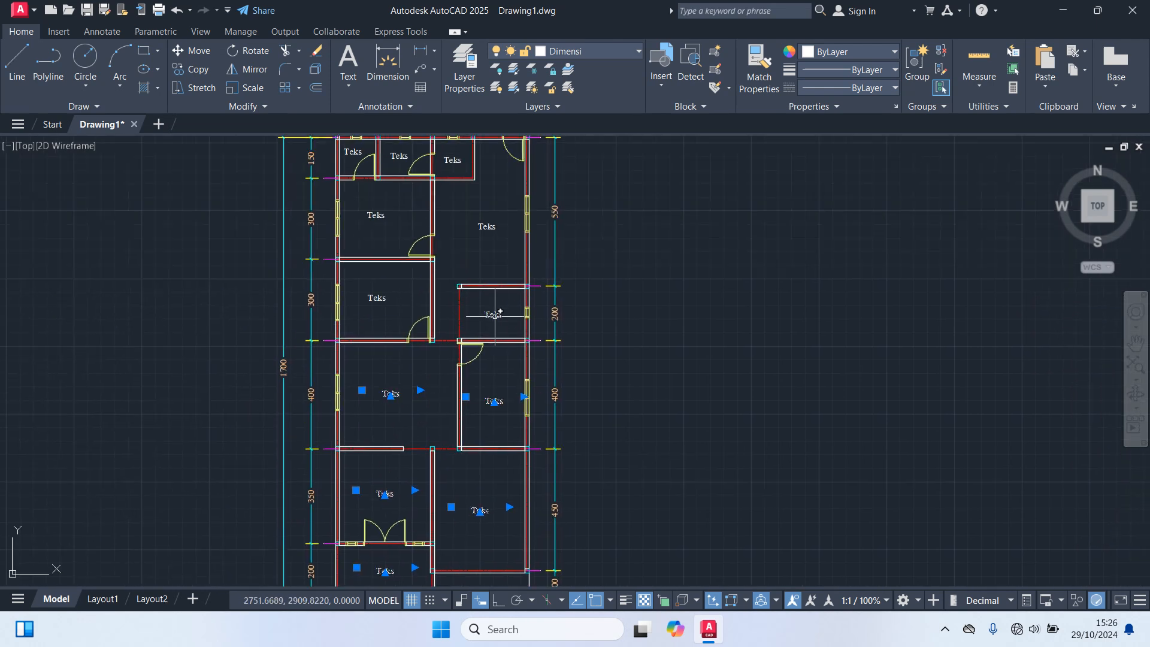
left_click(377, 298)
left_click(375, 217)
left_click(487, 226)
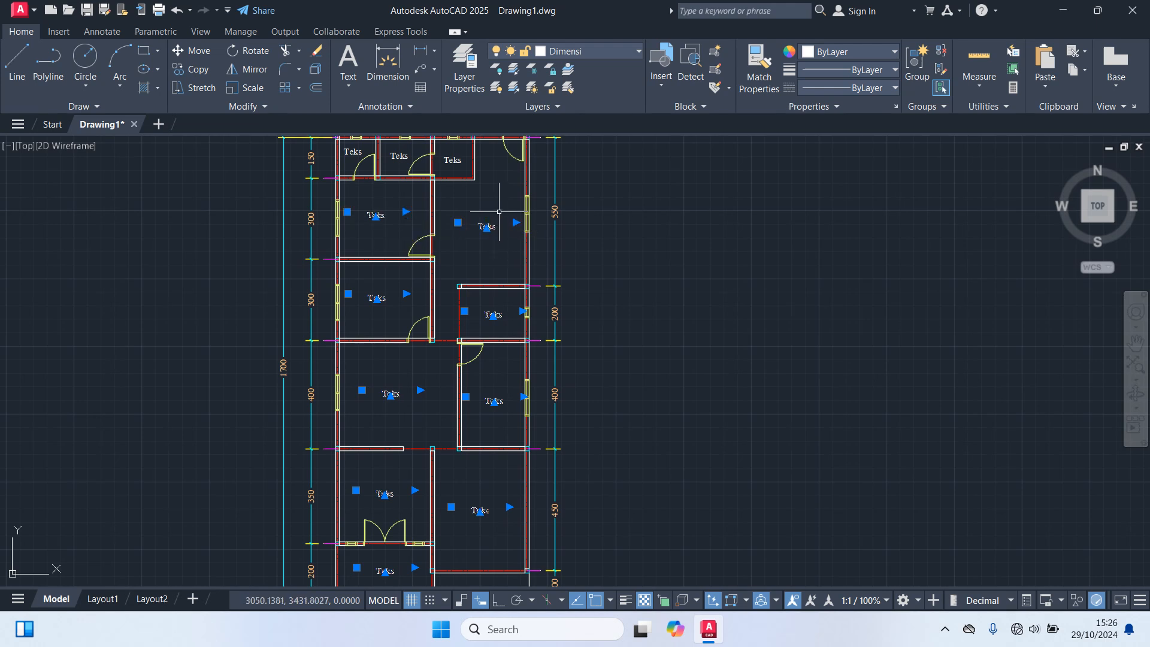
middle_click_drag(499, 211, 484, 299)
left_click(438, 247)
left_click(388, 246)
left_click(338, 240)
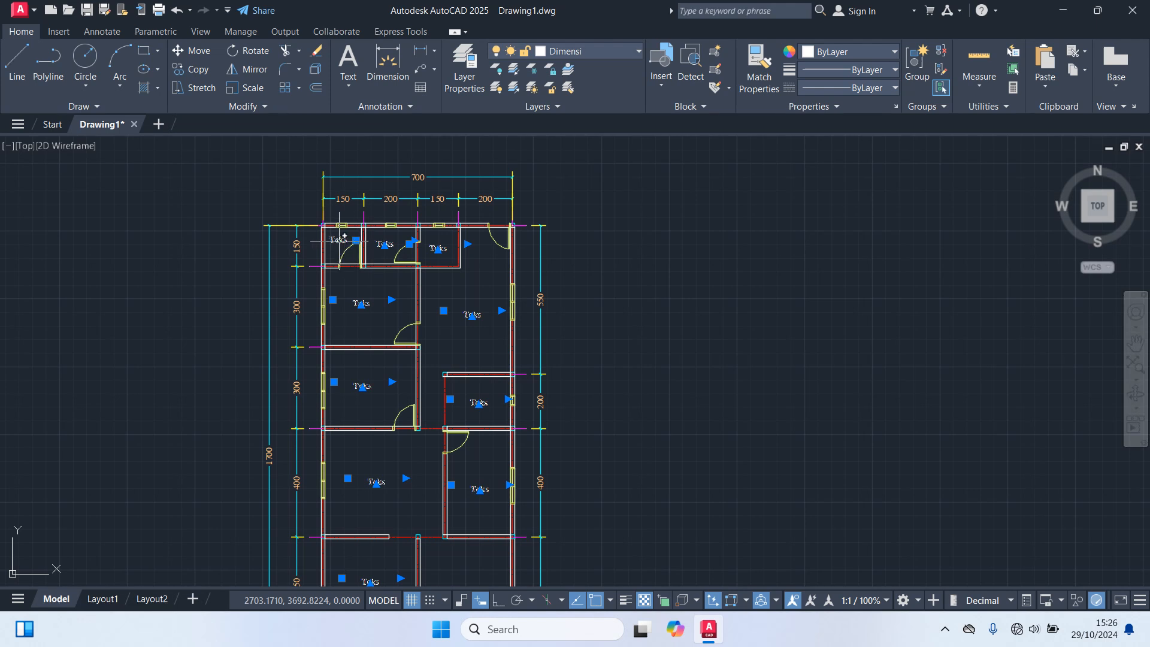
left_click(580, 51)
left_click(564, 208)
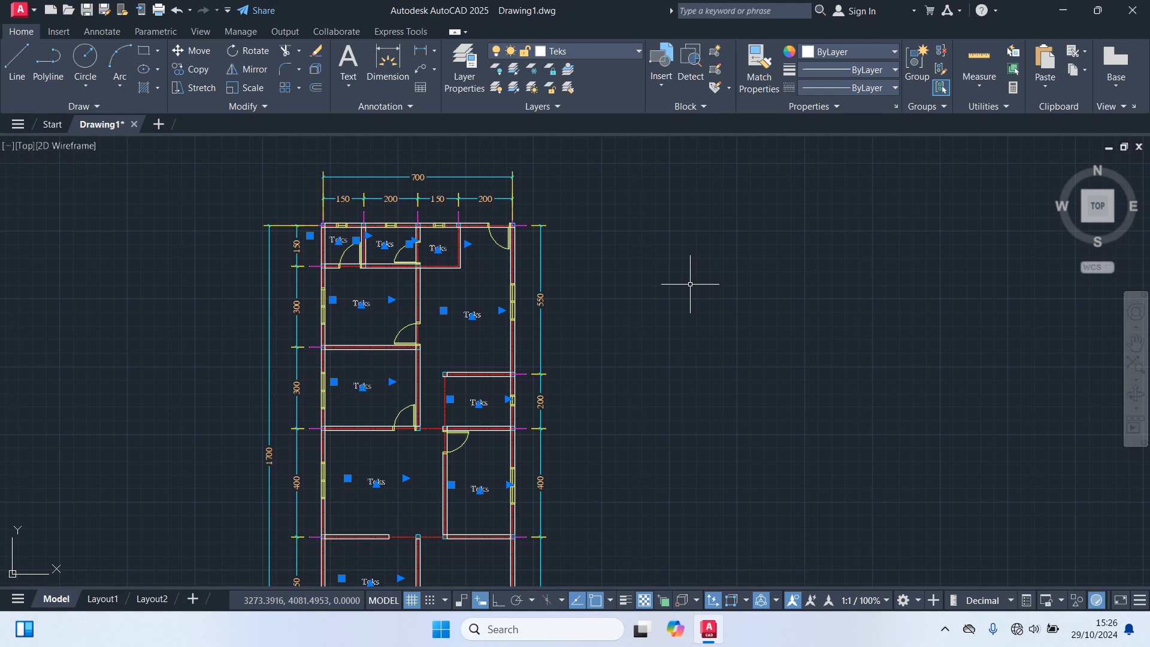
scroll(690, 284, "down", 2)
middle_click_drag(695, 324, 662, 290)
key("Escape")
Step: Edit the porch label below the double entrance door to read "Teras"
scroll(489, 397, "up", 5)
type("ed")
key("Return")
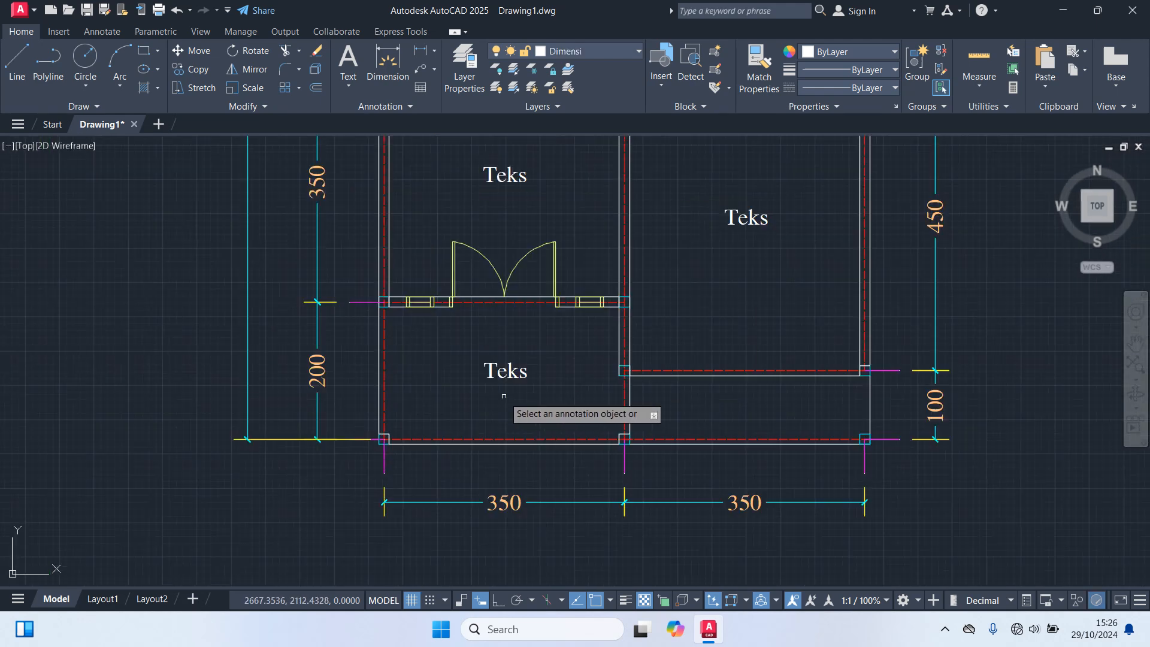
left_click(539, 372)
left_click_drag(539, 372, 479, 352)
type("Terts")
key("BackSpace")
key("BackSpace")
type("as")
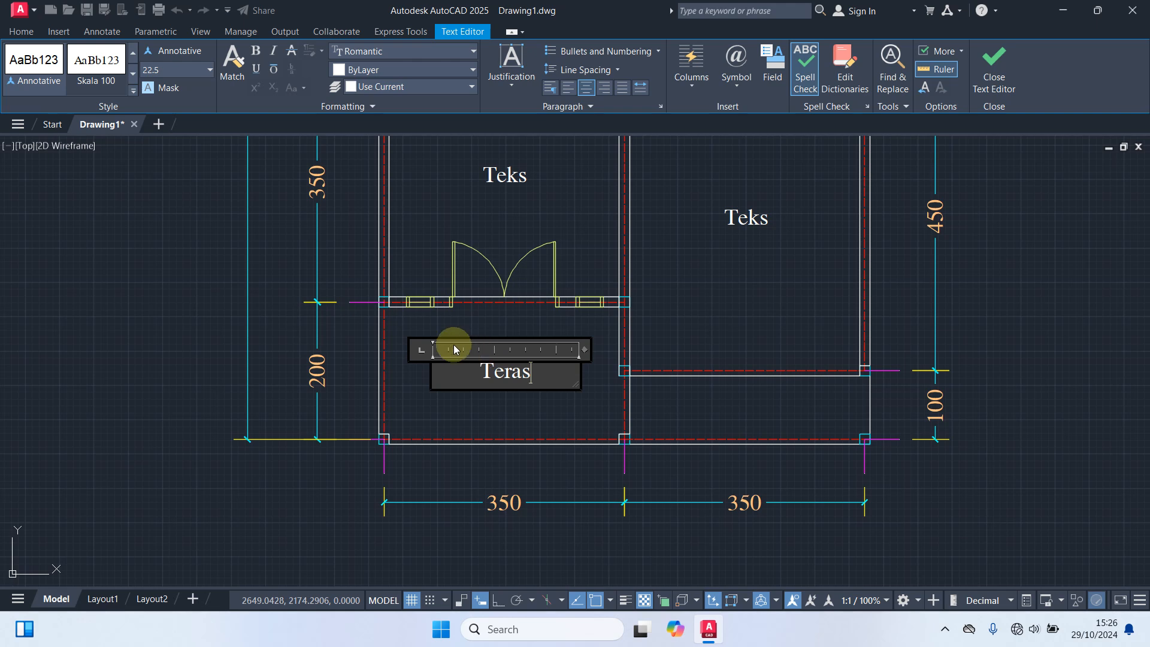
left_click(766, 275)
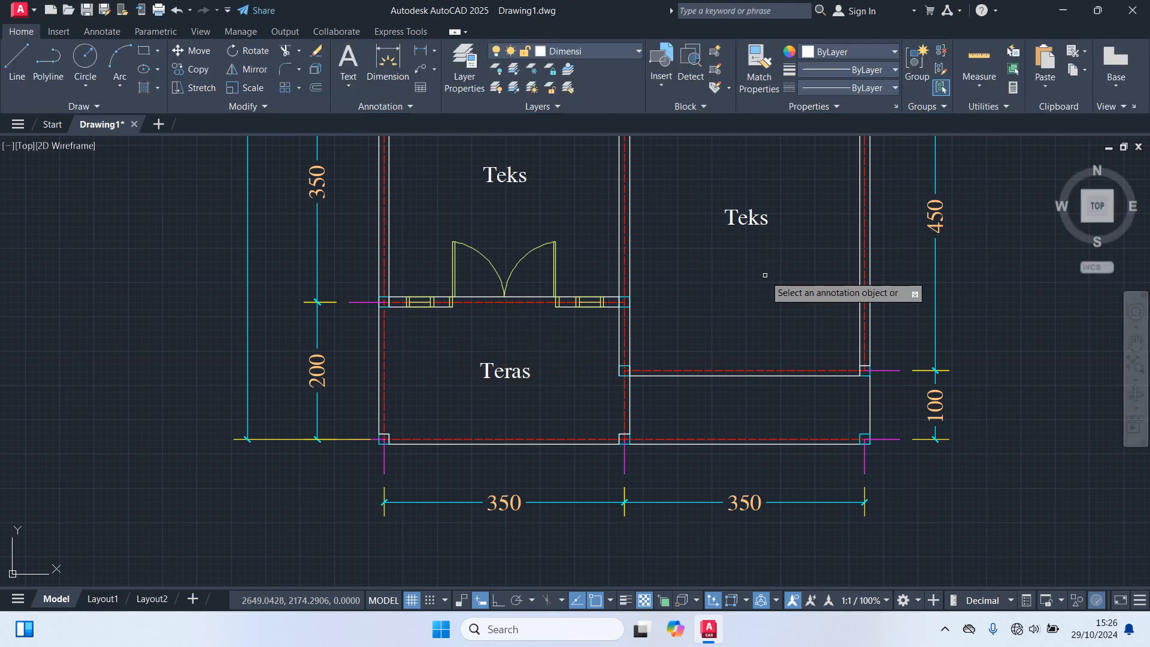
Step: Change the label in the large front-right room to "Kedai"
middle_click_drag(765, 275, 730, 336)
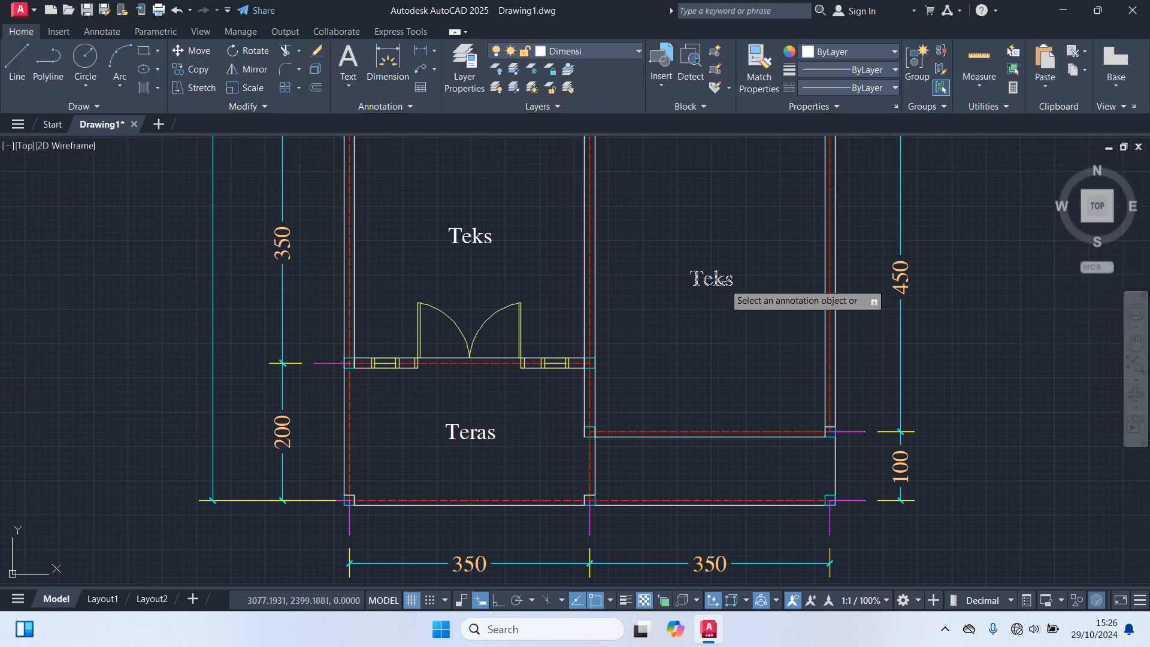
left_click(736, 281)
double_click(737, 279)
type("Kedai")
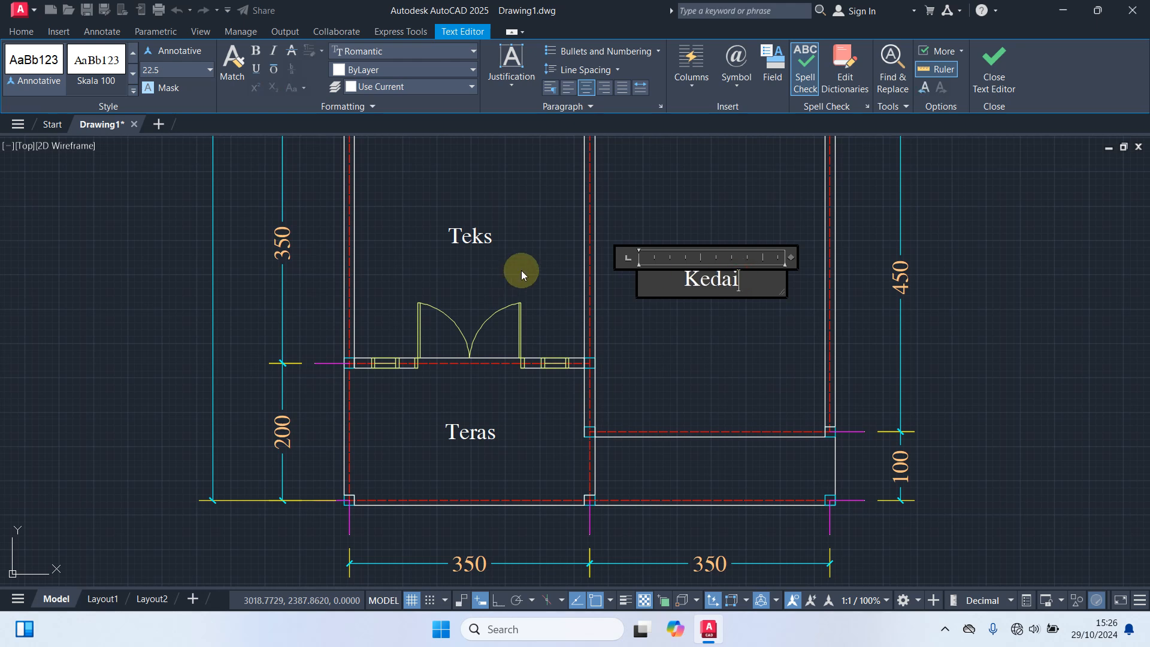
left_click(769, 339)
Step: Change the label in the room behind the double entrance door to "Ruang Tamu"
middle_click_drag(466, 255, 484, 388)
left_click(487, 371)
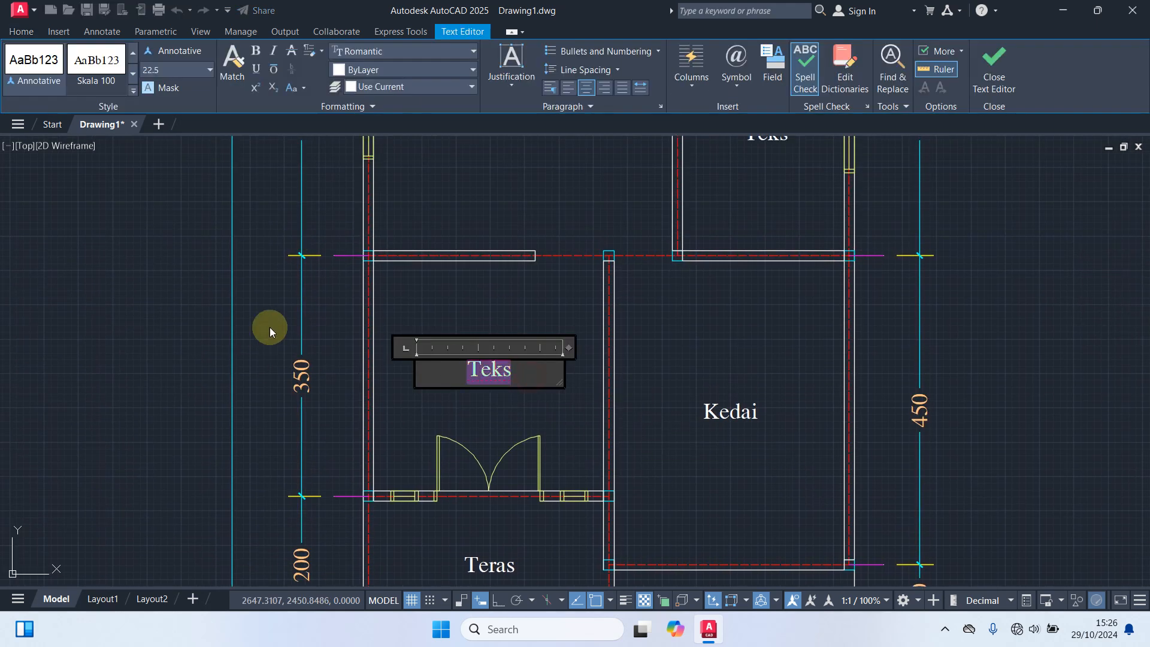
type("Ruang Ta")
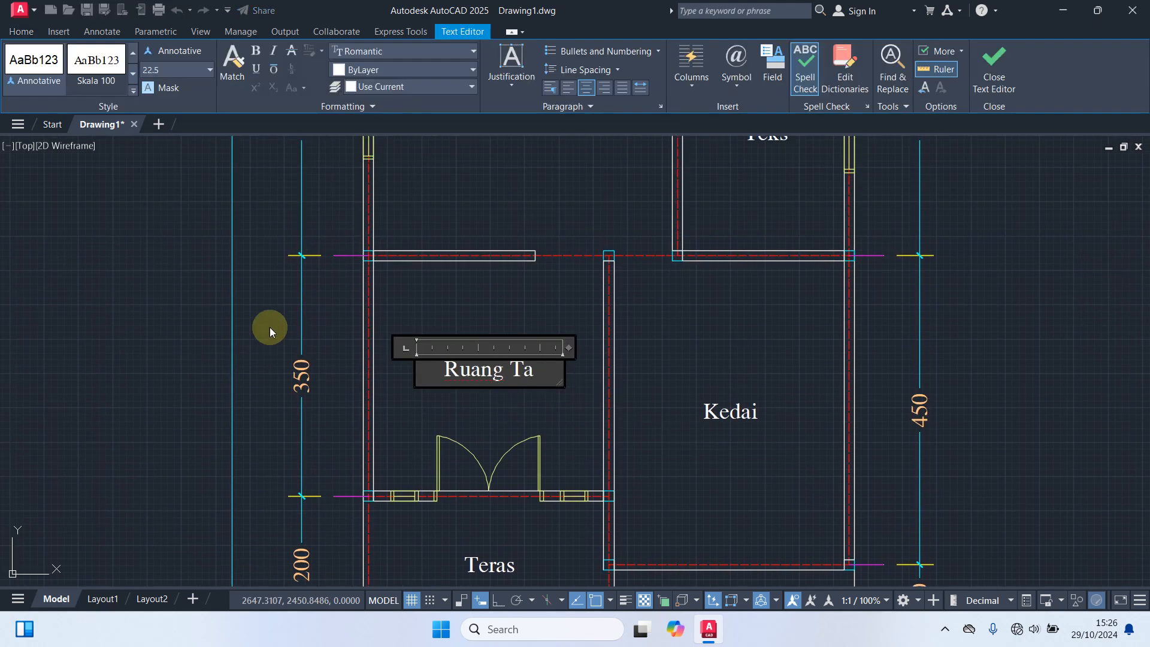
type("mu")
left_click(487, 318)
Step: Change the label in the 400-deep right room above Kedai to "Kamar 1"
scroll(689, 351, "down", 2)
mouse_move(743, 263)
middle_mouse_down()
mouse_move(736, 250)
mouse_move(689, 403)
middle_mouse_up()
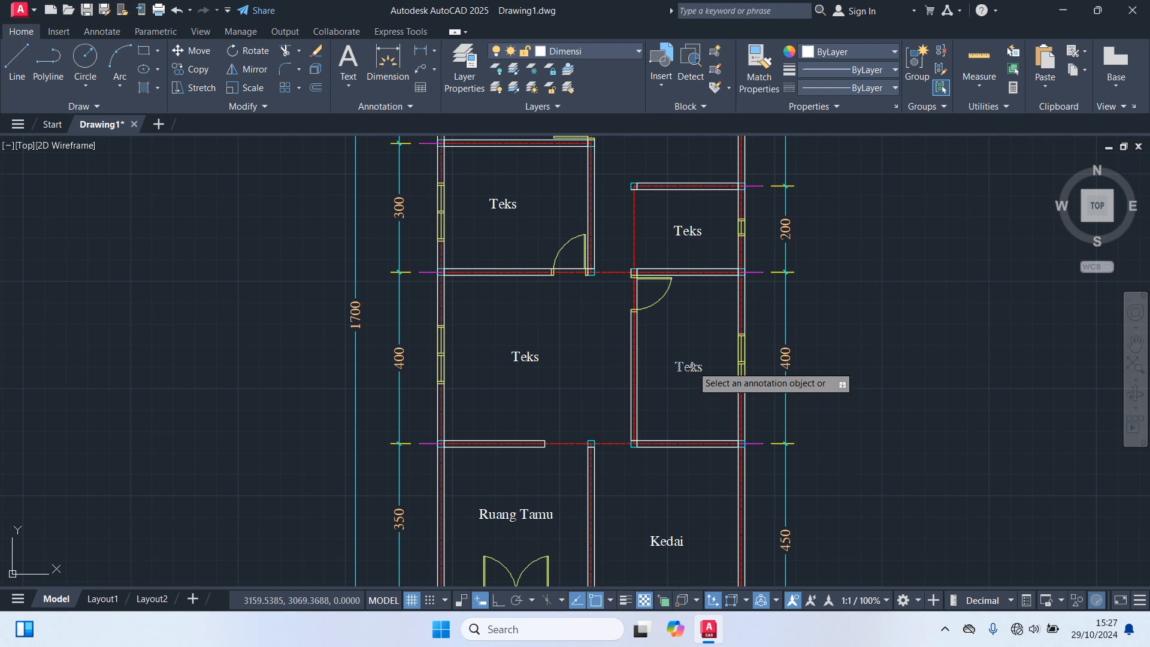
left_click(690, 366)
double_click(690, 366)
type("Kma")
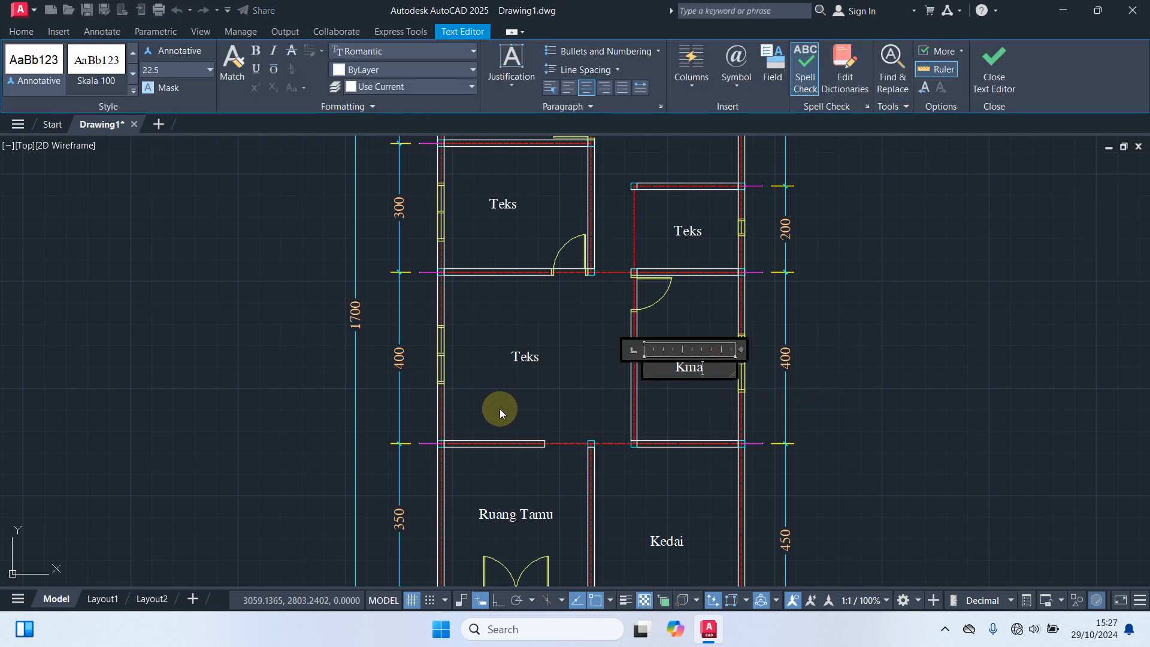
type("amar 1")
left_click(571, 376)
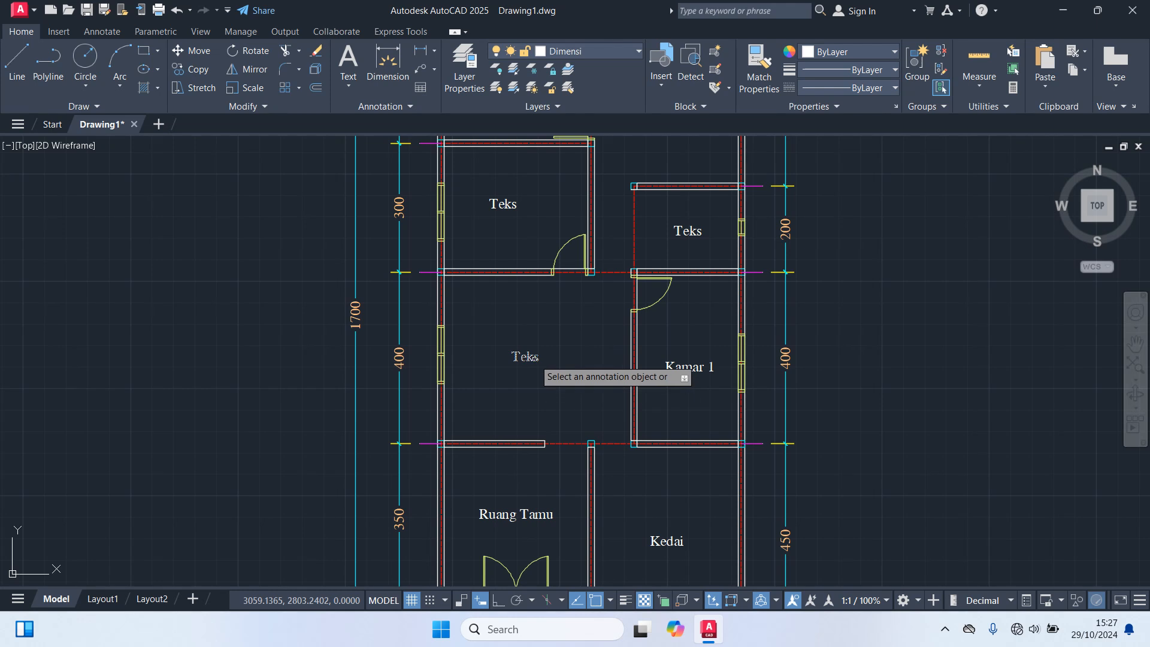
Step: Relabel the room above Ruang Tamu as "Ruang Keluarga" and the small room above Kamar 1 as "Mushola"
left_click(526, 358)
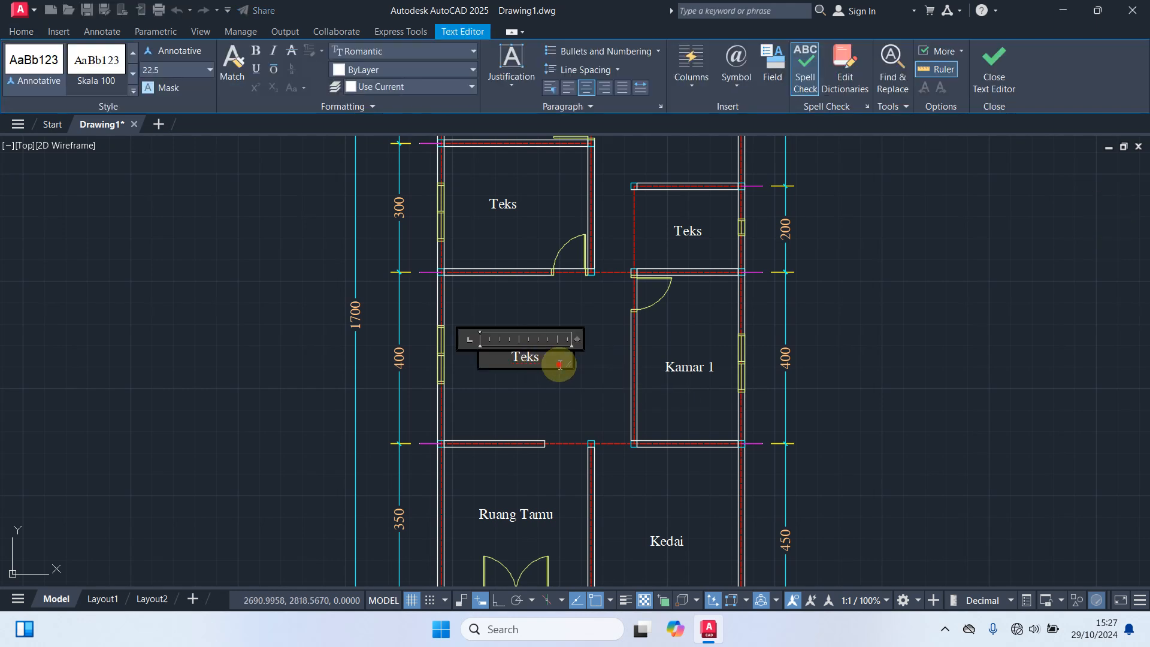
type("Ruang Keluarga")
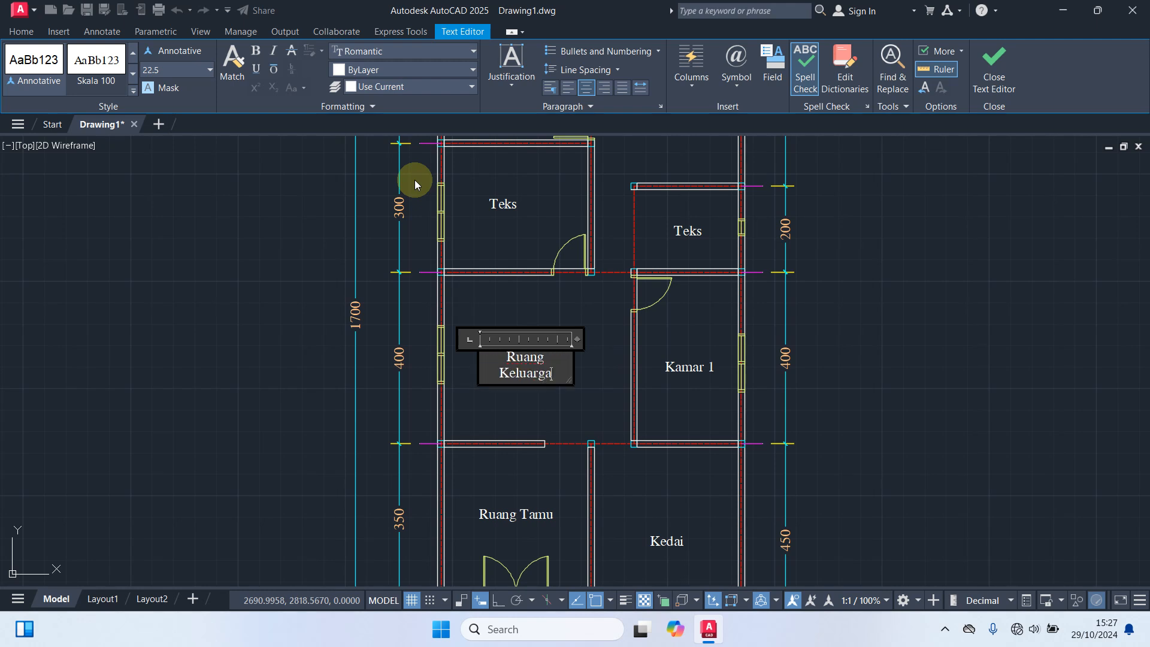
left_click(589, 373)
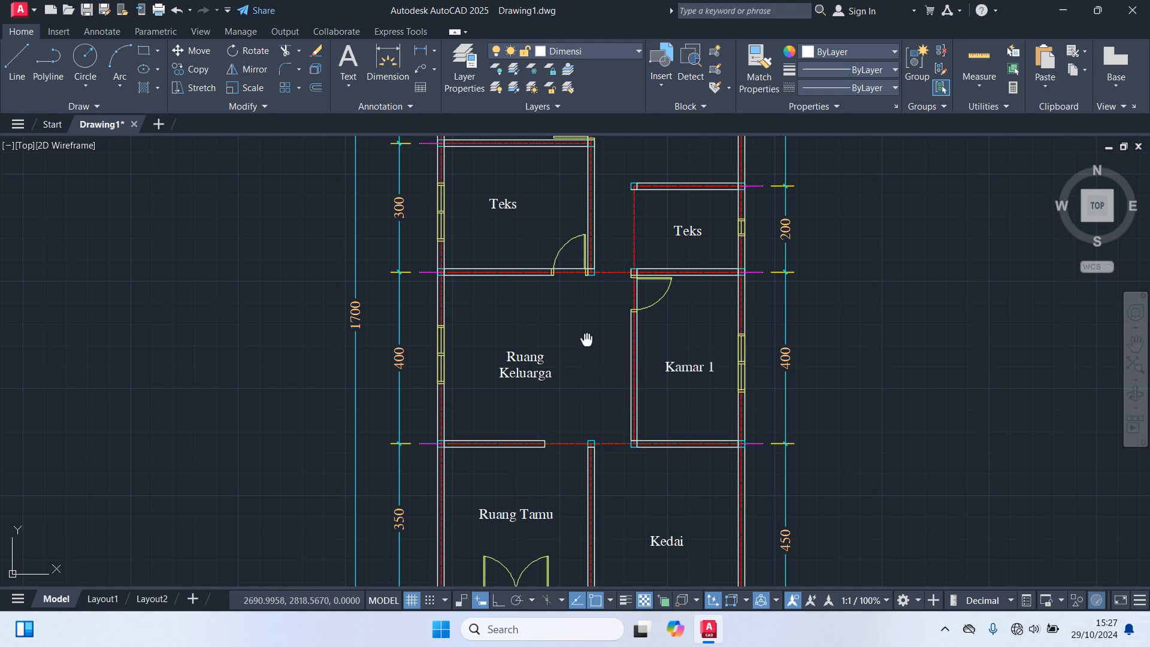
middle_click_drag(590, 336, 524, 449)
left_click(632, 357)
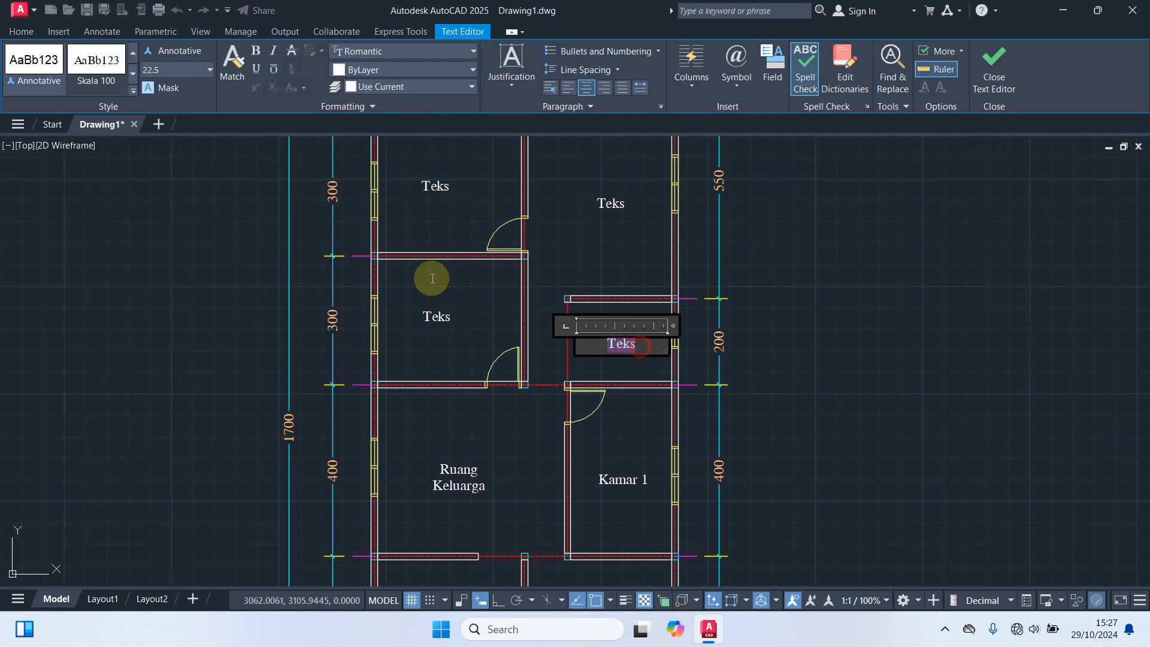
type("Mushola")
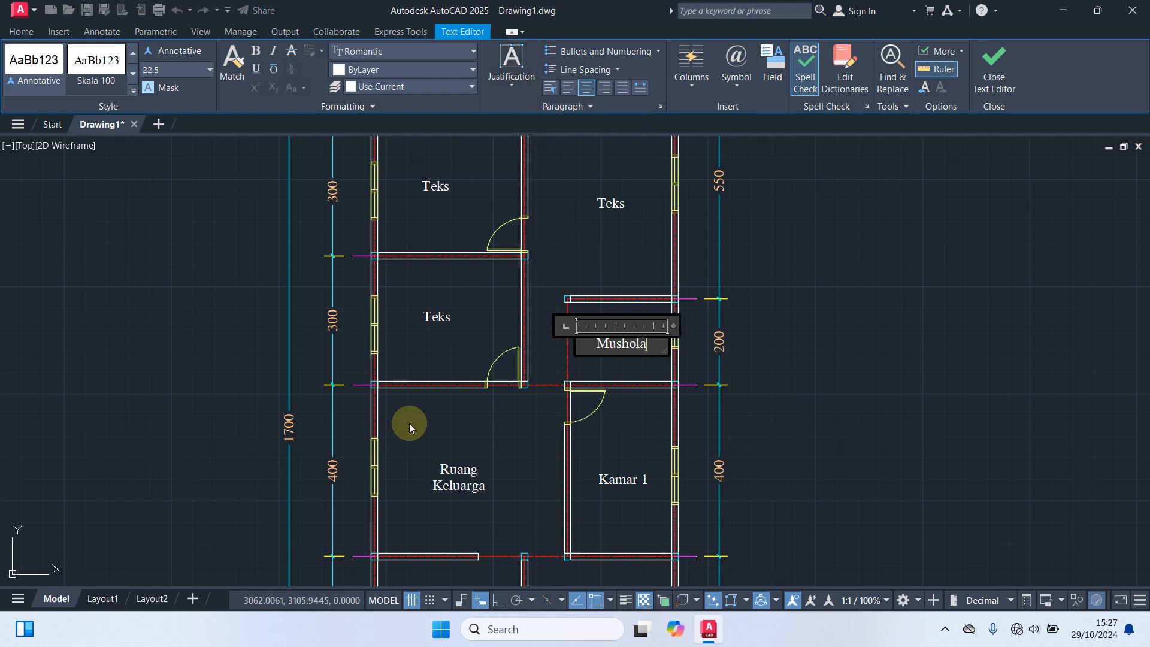
left_click(444, 345)
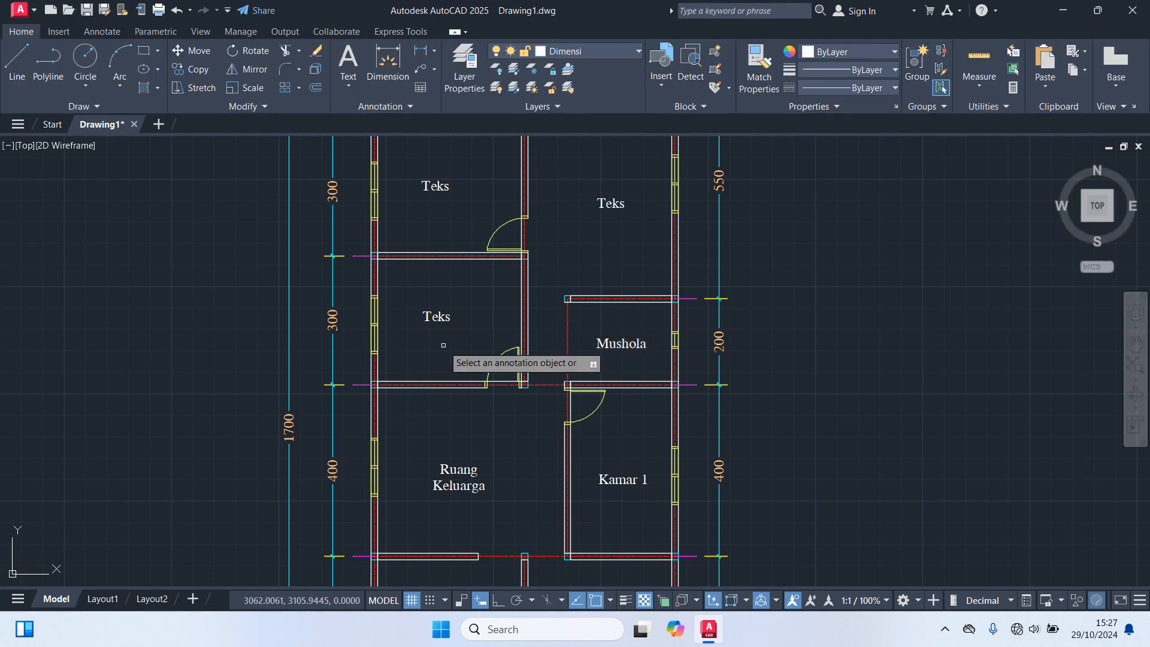
Step: Change the label in the left room directly above Ruang Keluarga to "Kamar 2"
left_click(436, 319)
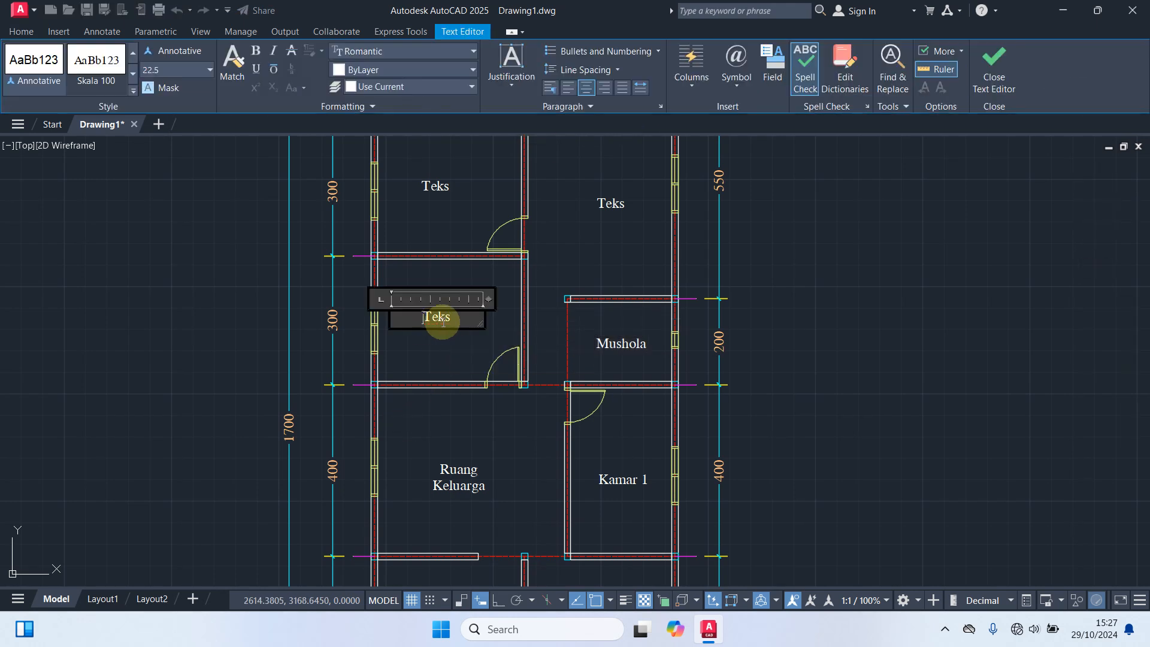
left_click_drag(462, 318, 331, 311)
type("K")
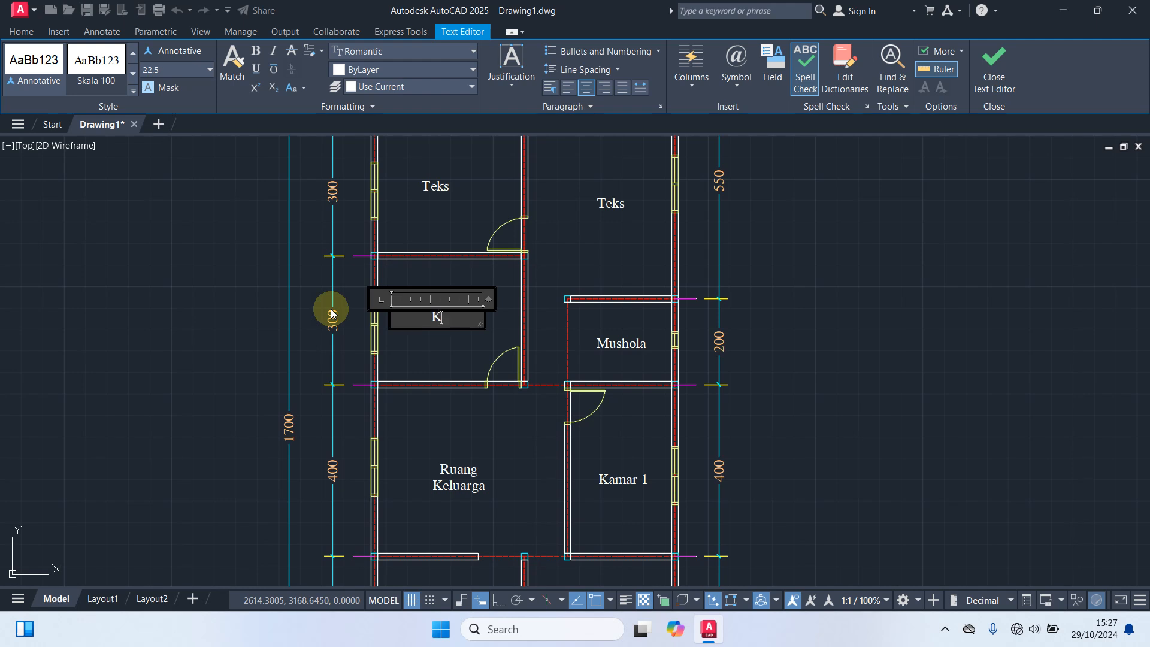
type("amar 2")
left_click(623, 235)
Step: Change the label in the large upper-right space above Mushola to "Dapur"
middle_click_drag(617, 250, 573, 393)
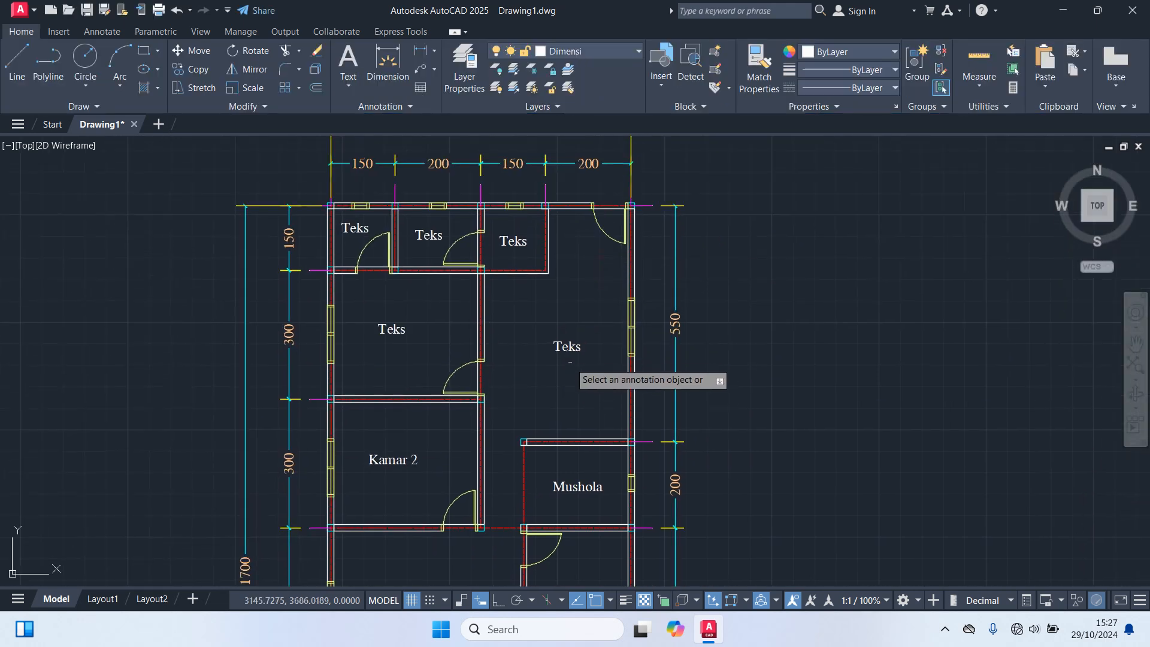
left_click(589, 347)
type("Dapur")
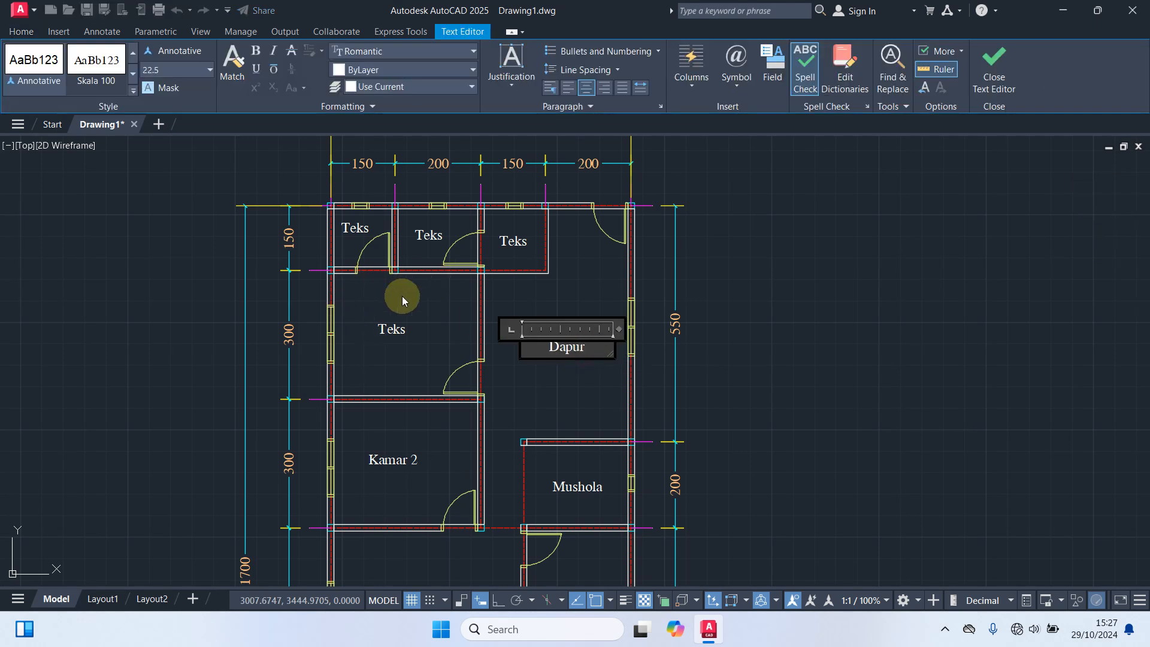
left_click(395, 333)
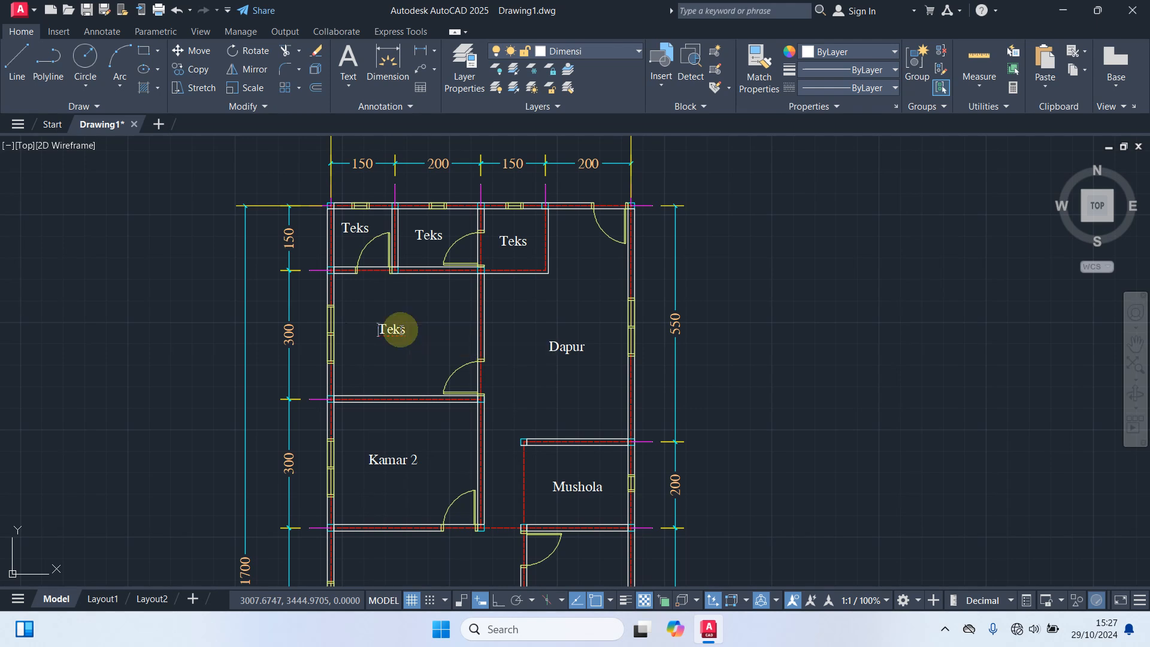
Step: Change the label in the room directly above Kamar 2 to "Kamar 3"
left_click(397, 331)
type("Kama")
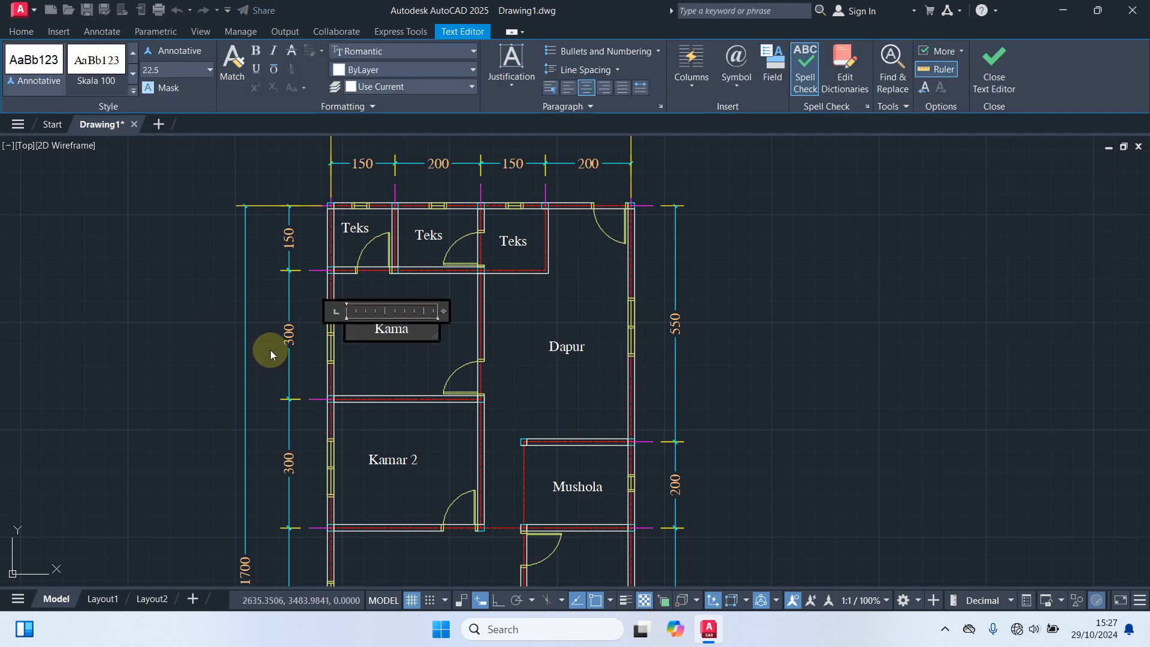
type("r 3")
left_click(452, 298)
Step: Relabel the small room beside the upper part of Dapur as "Tempat Cuci", split over two lines
left_click(513, 241)
left_click_drag(566, 244, 379, 216)
type("Tempat")
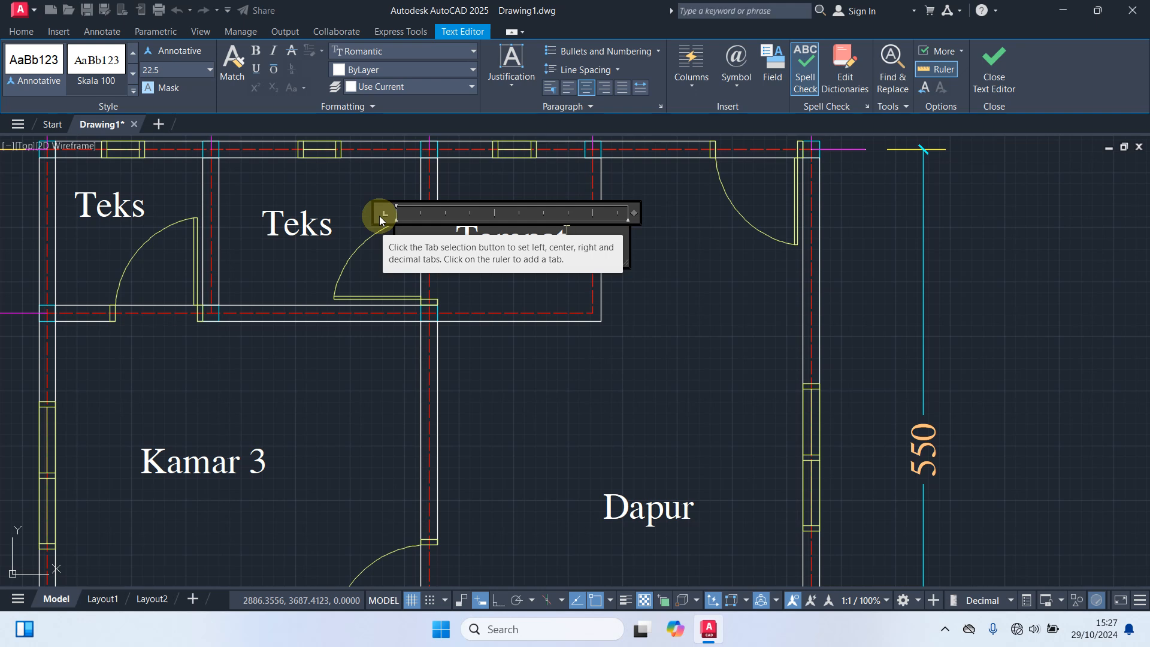
key("Return")
type("Cuci")
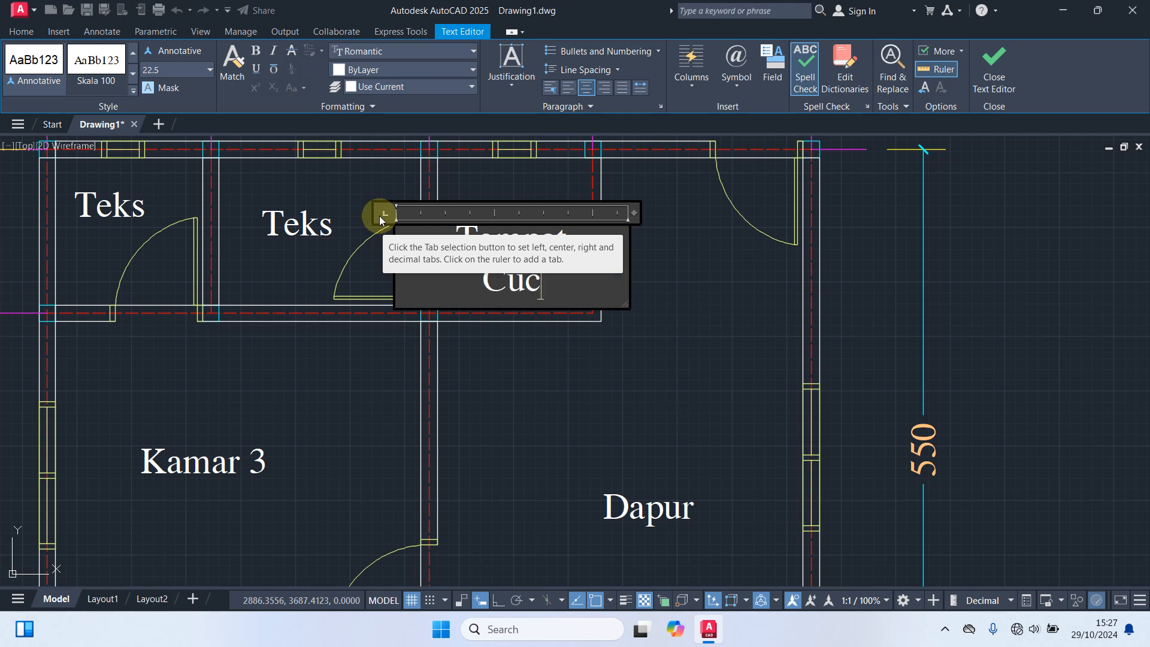
left_click(283, 220)
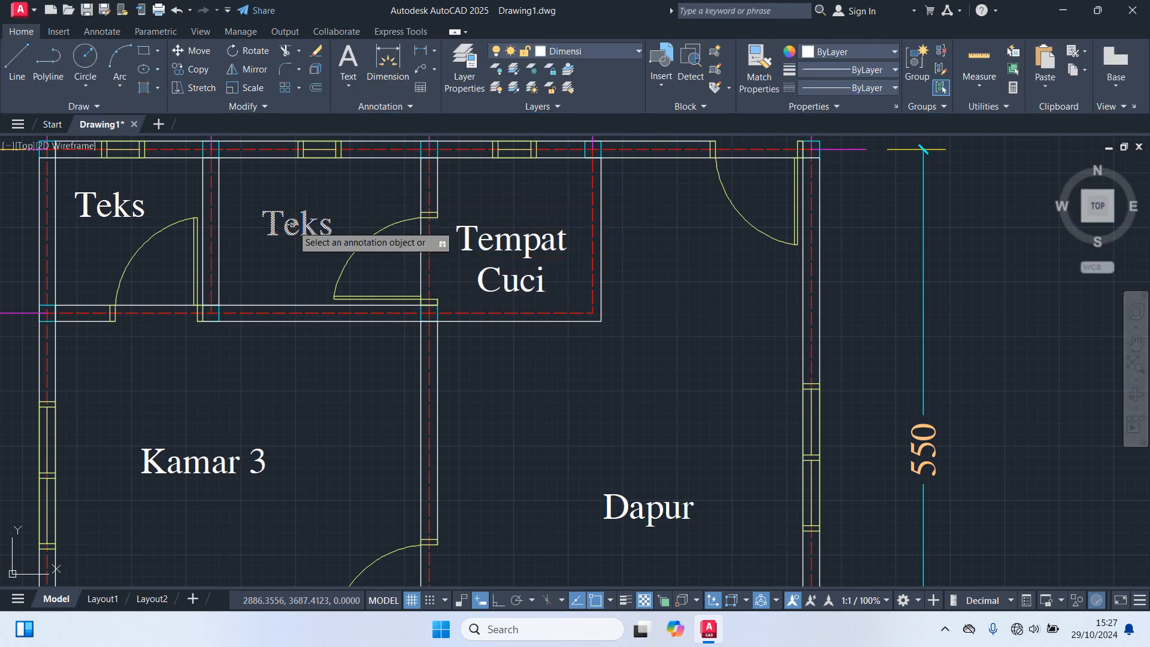
Step: Change the label in the small room adjoining Tempat Cuci to "Km/Wc"
double_click(303, 226)
type("Km")
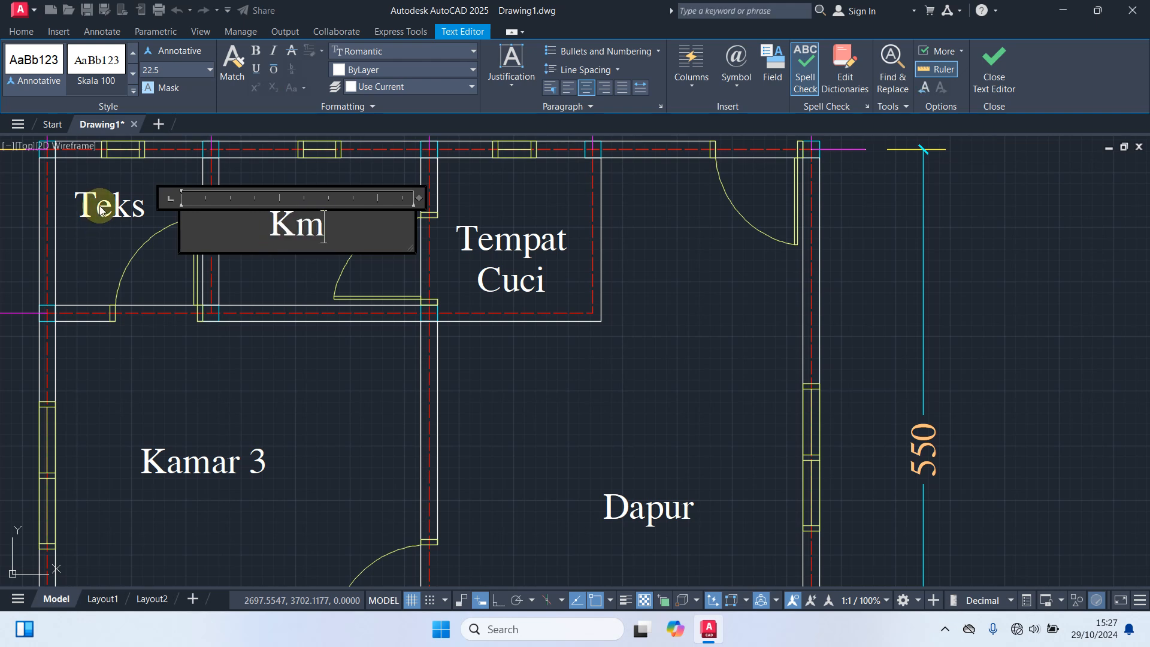
type("/Wc")
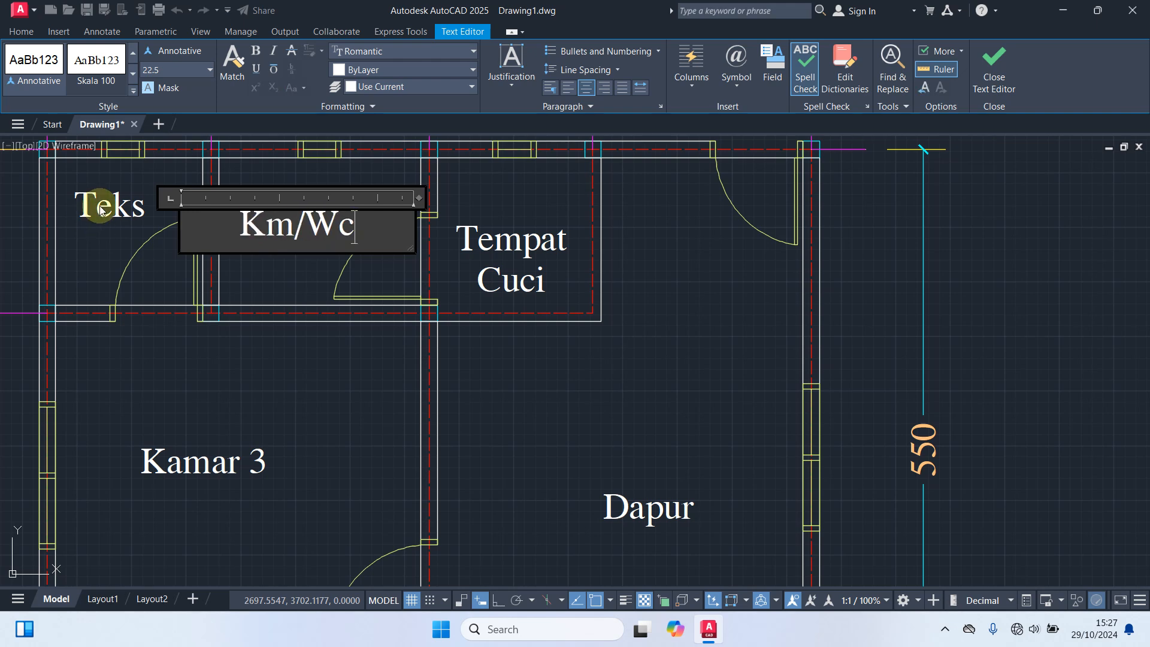
left_click(30, 211)
Step: Change the label in the upper-left corner room above Kamar 3 to "Km/Wc" and end text editing
double_click(159, 209)
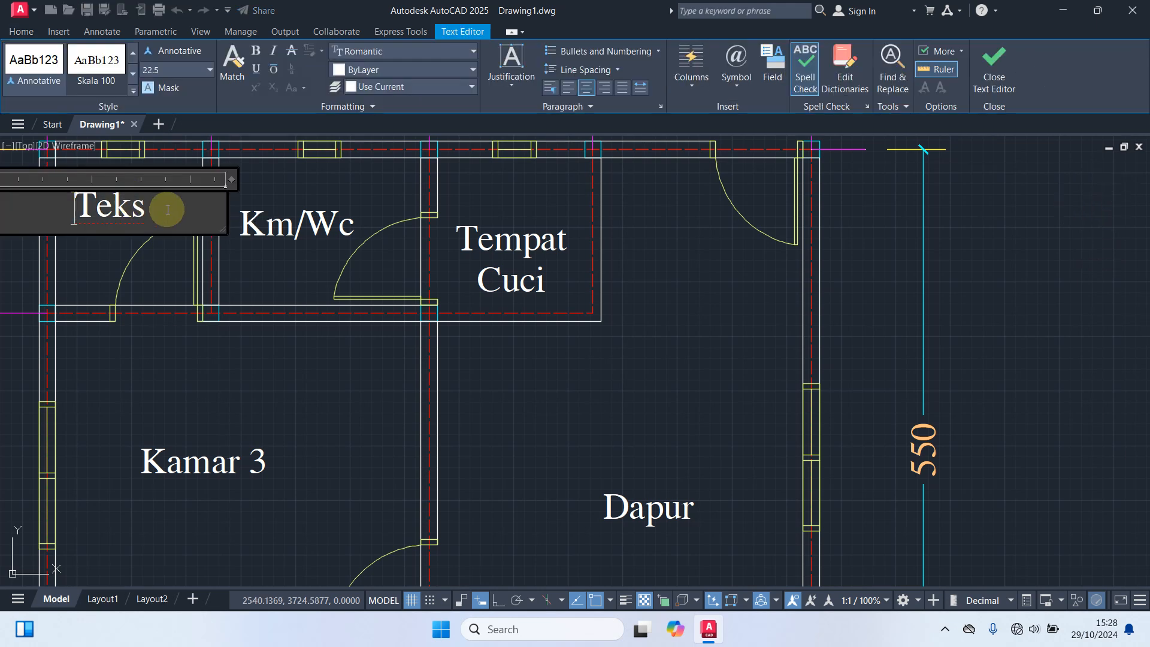
type("Km/")
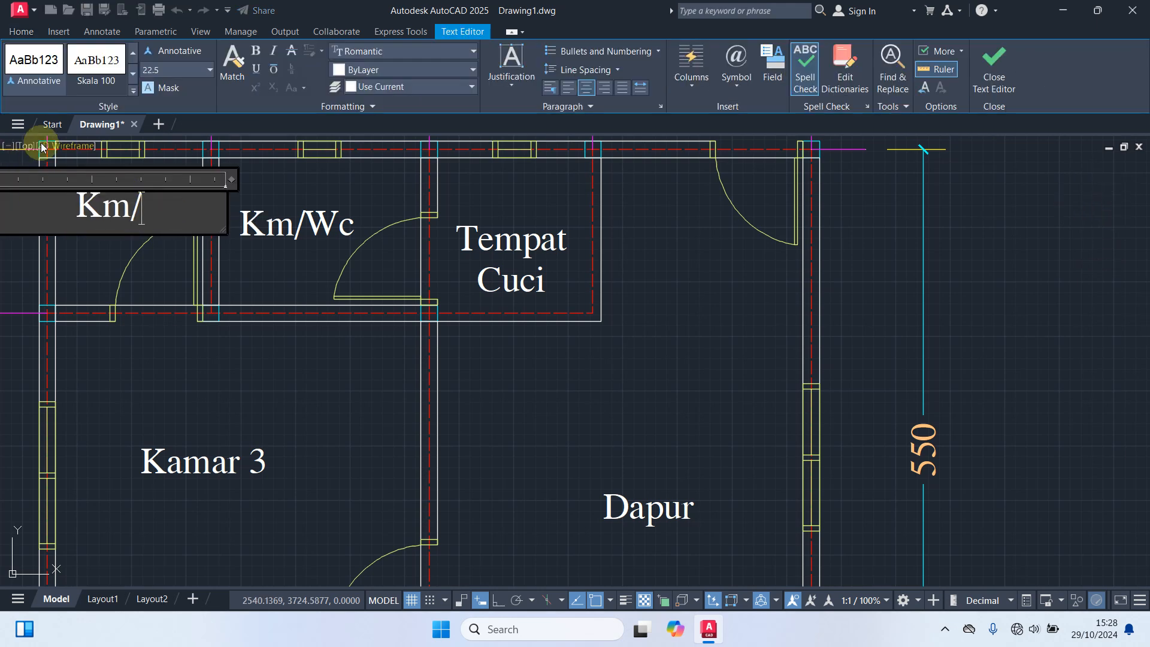
type("Wc")
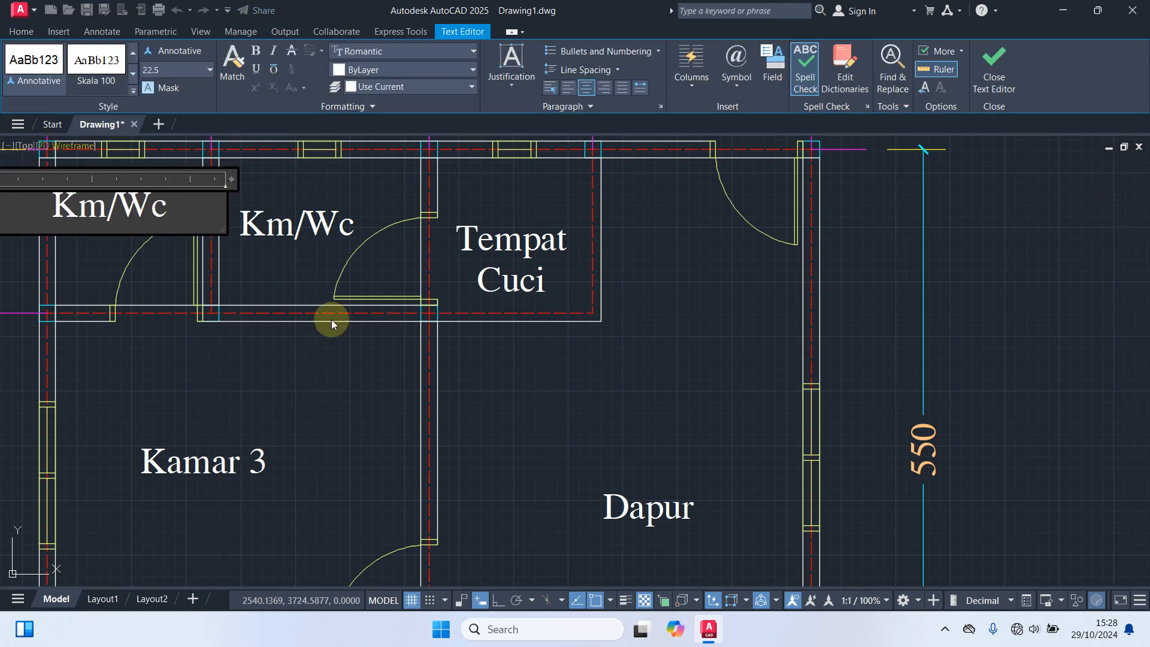
left_click(289, 271)
scroll(292, 271, "down", 2)
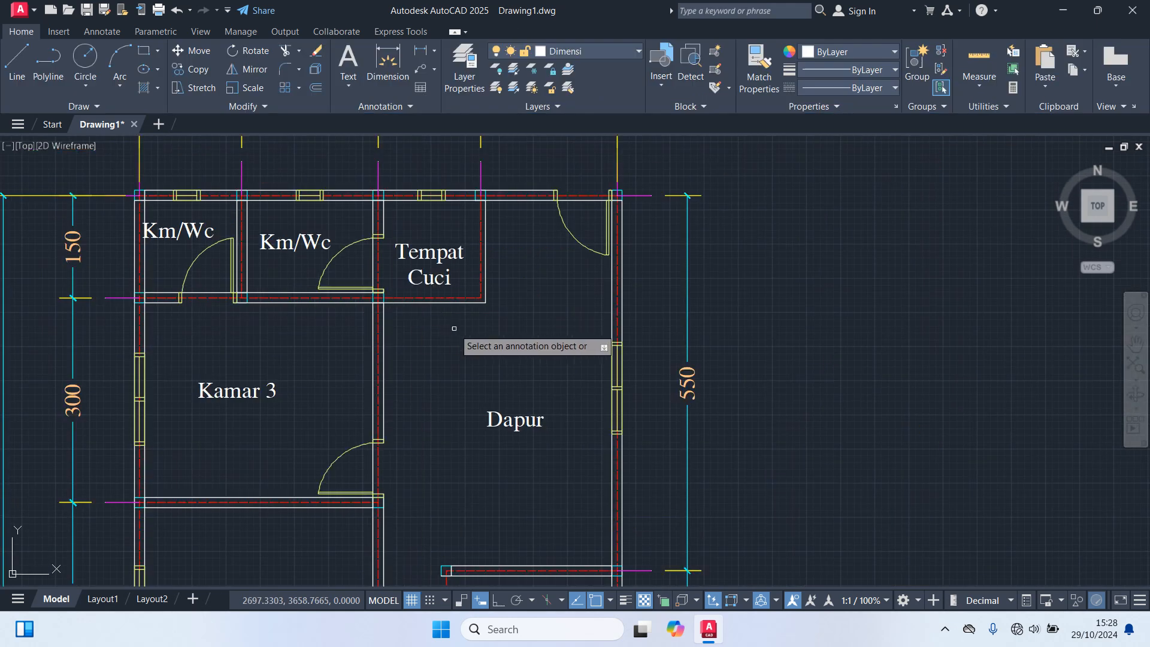
key("Escape")
Step: Move the Tempat Cuci label slightly upward to centre it in its room
left_click(446, 261)
type("m")
key("Return")
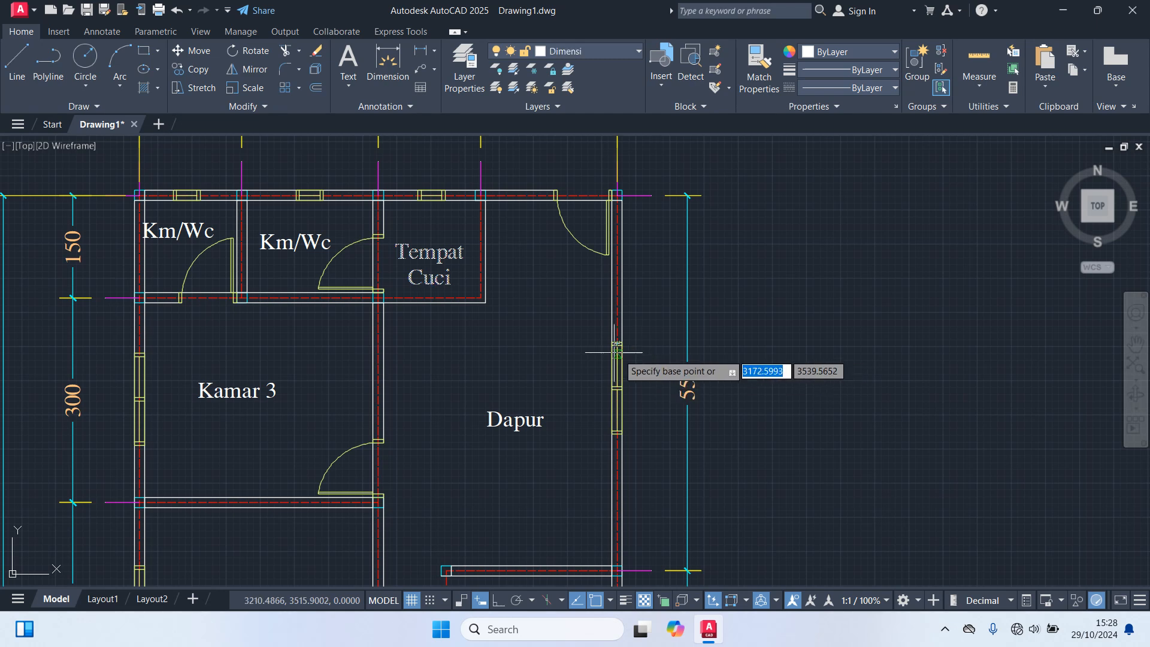
left_click(533, 368)
left_click(536, 349)
Step: Move the Ruang Keluarga label slightly up and to the right within its room
scroll(532, 334, "down", 5)
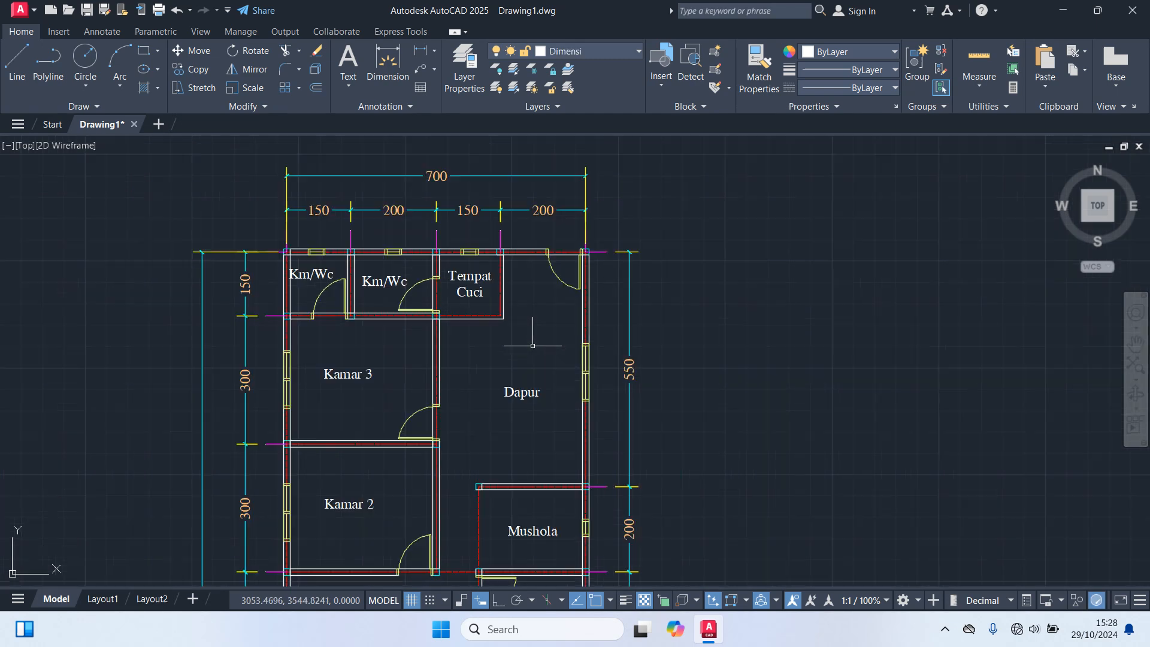
scroll(486, 340, "up", 3)
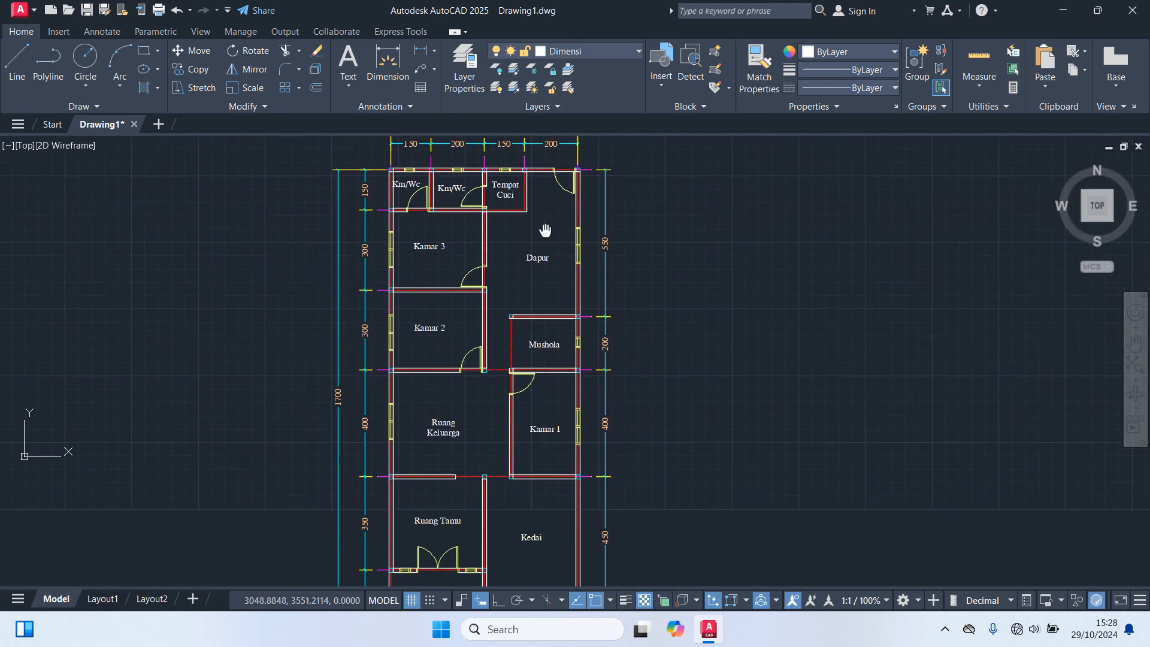
left_click(444, 422)
type("m")
key("Return")
left_click(462, 459)
left_click(471, 455)
Step: Copy the Teras label into the 100-deep strip below Kedai
middle_click_drag(641, 488, 663, 207)
scroll(515, 312, "up", 3)
left_click(477, 324)
type("m")
key("Return")
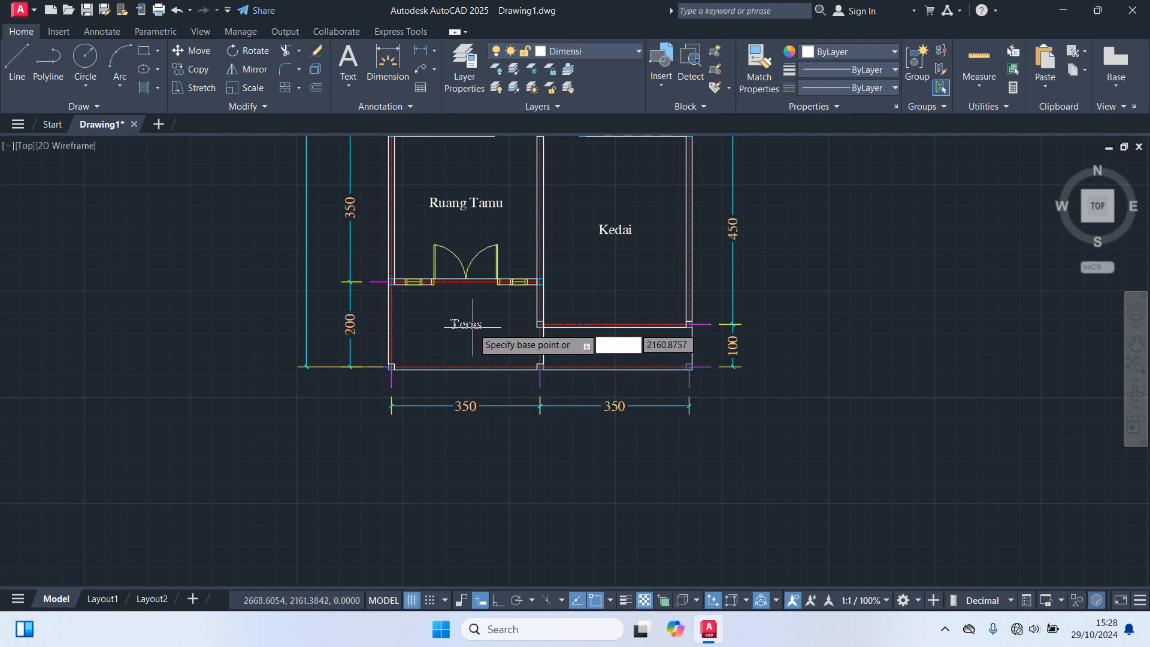
scroll(475, 328, "up", 3)
left_click(492, 329)
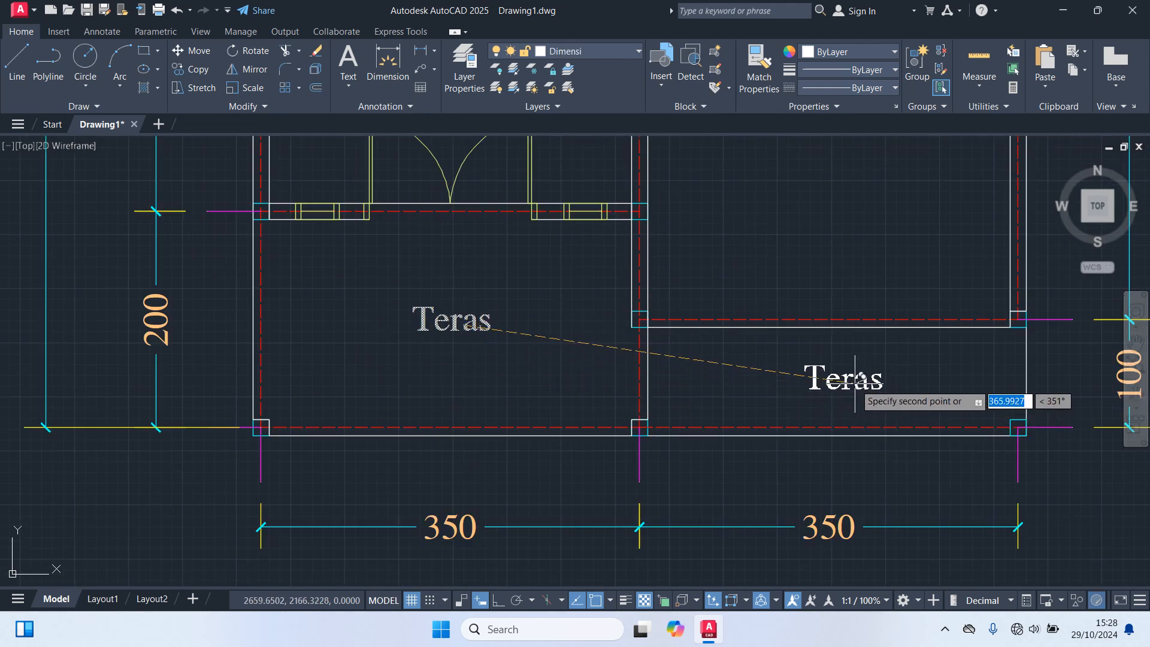
left_click(853, 385)
key("Escape")
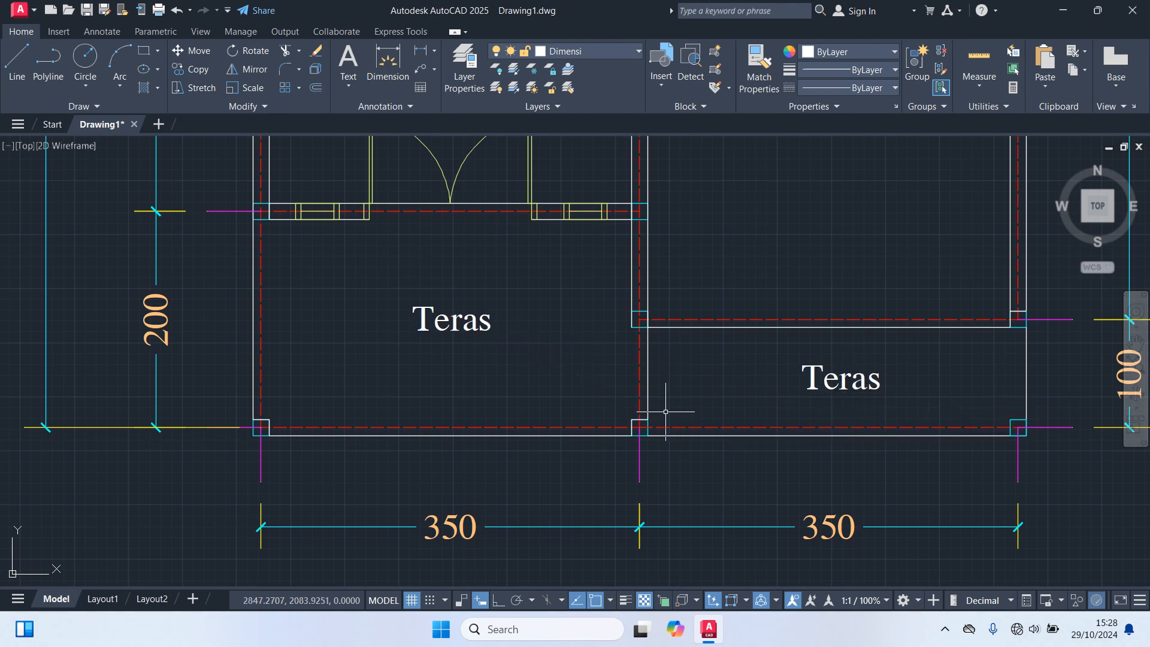
Step: Turn off the Garis Bantu layer to hide the magenta guide lines around the floor plan
scroll(662, 402, "down", 8)
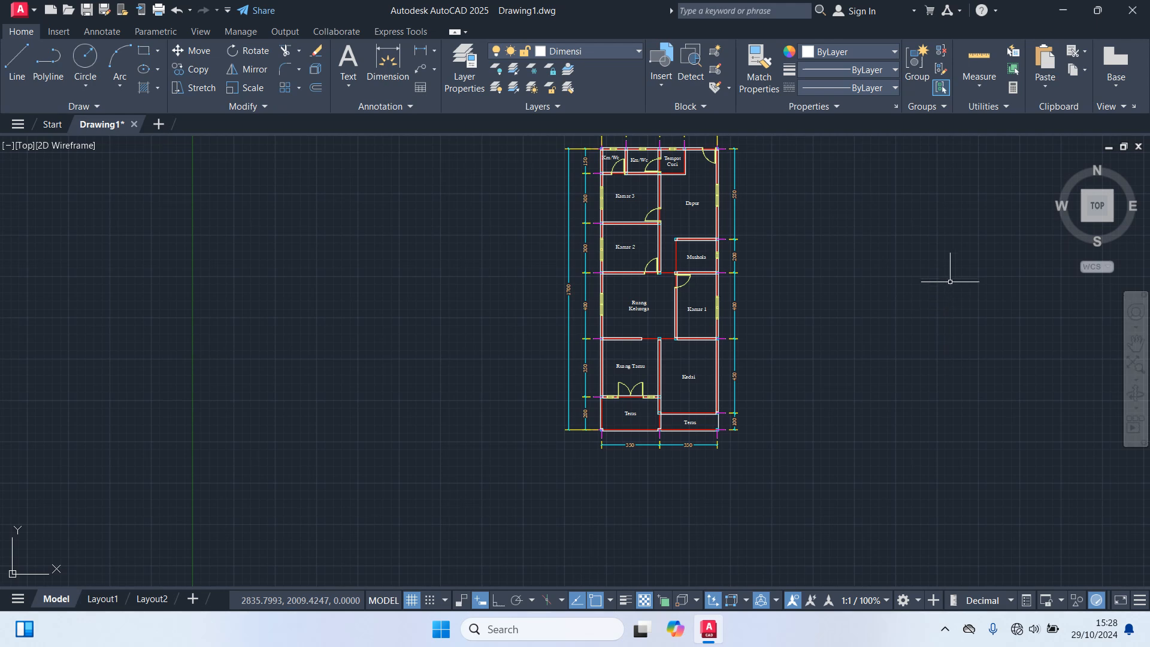
middle_click_drag(950, 302, 916, 329)
left_click(618, 52)
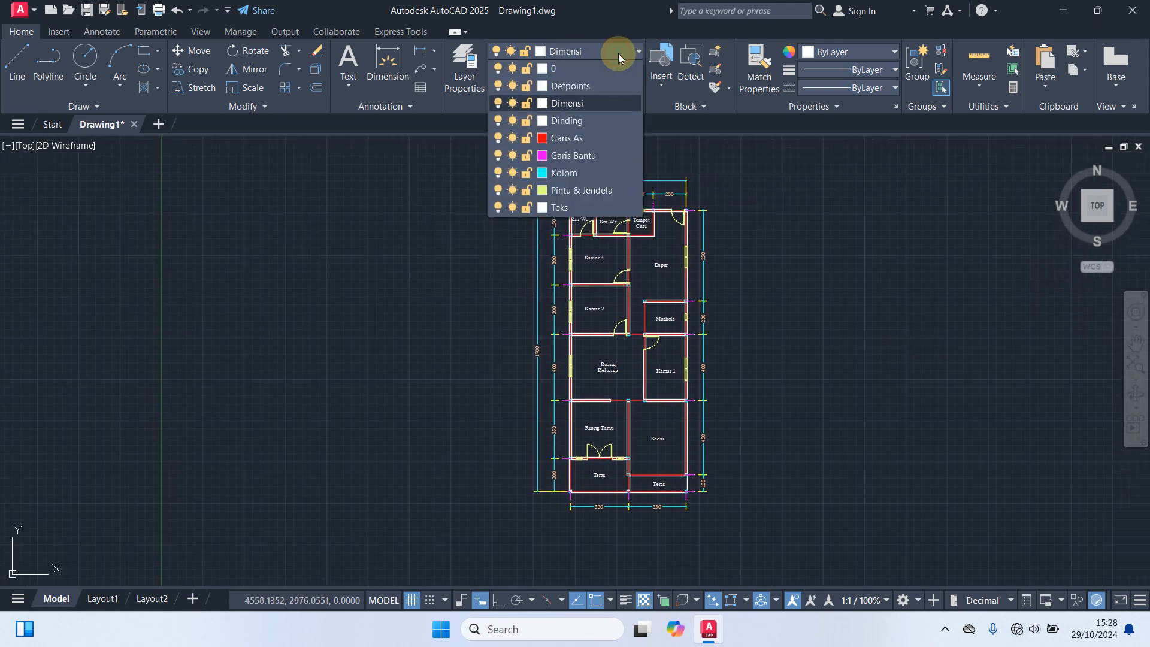
left_click(499, 157)
left_click(769, 296)
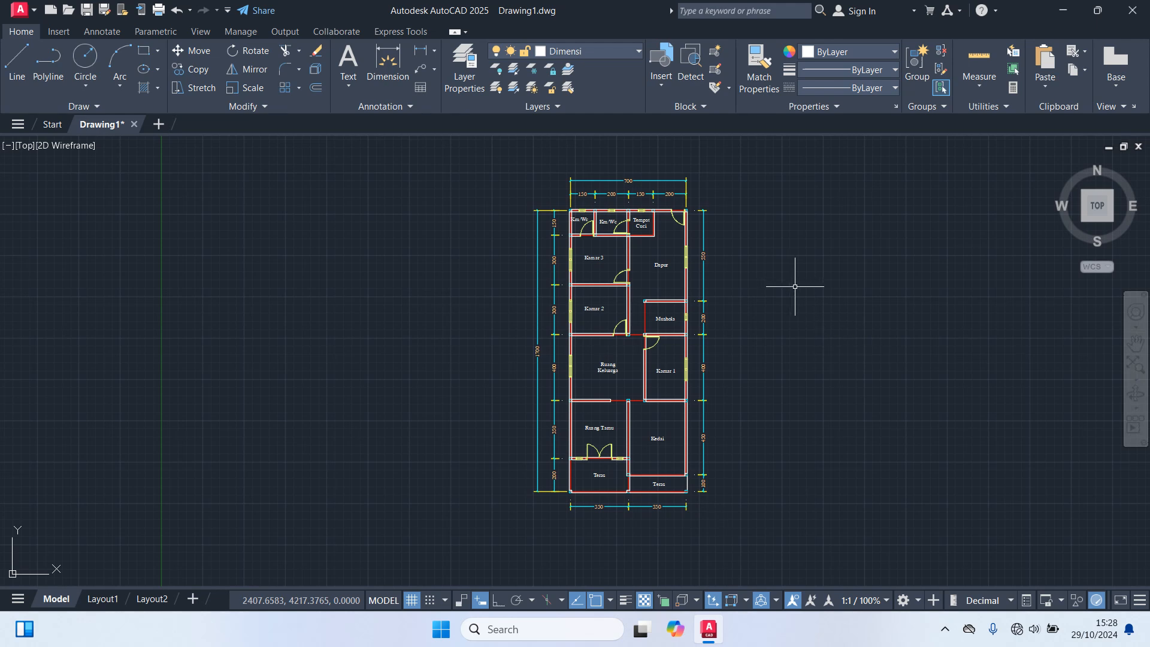
Step: Turn on Clean Screen and zoom to show the entire drawing
left_click(1120, 600)
type("z")
key("Return")
type("a")
key("Return")
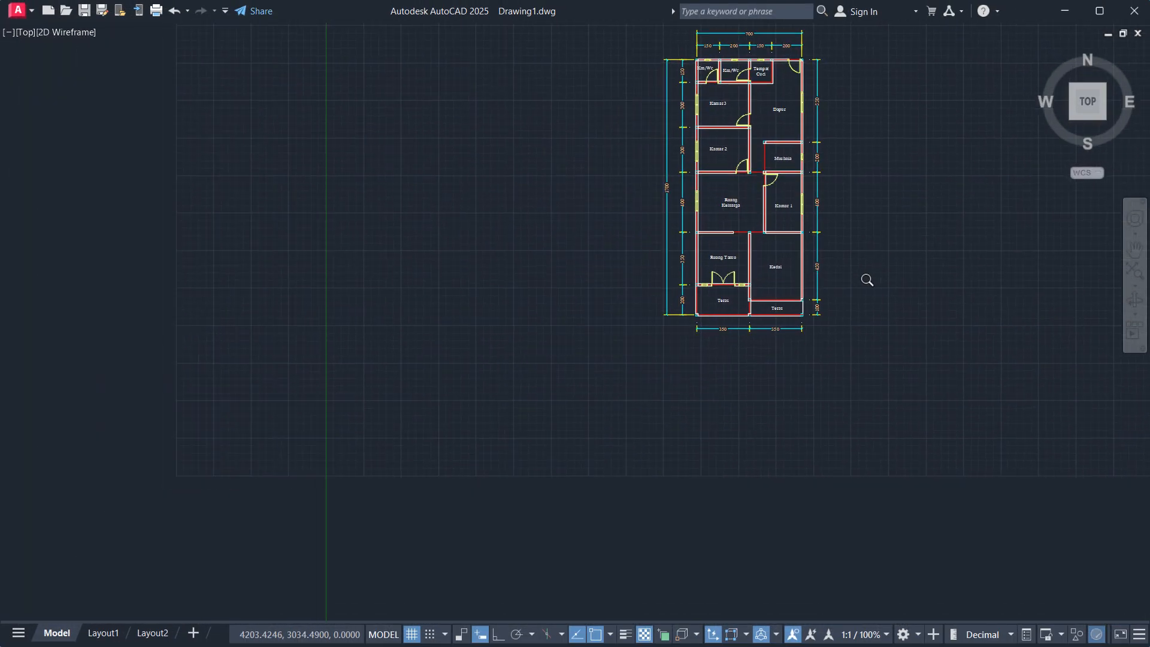
Step: Delete the stray objects around the drawing origin and zoom to All so the floor plan fills the view
middle_click_drag(371, 554, 419, 455)
left_click(417, 551)
left_click(277, 445)
key("Delete")
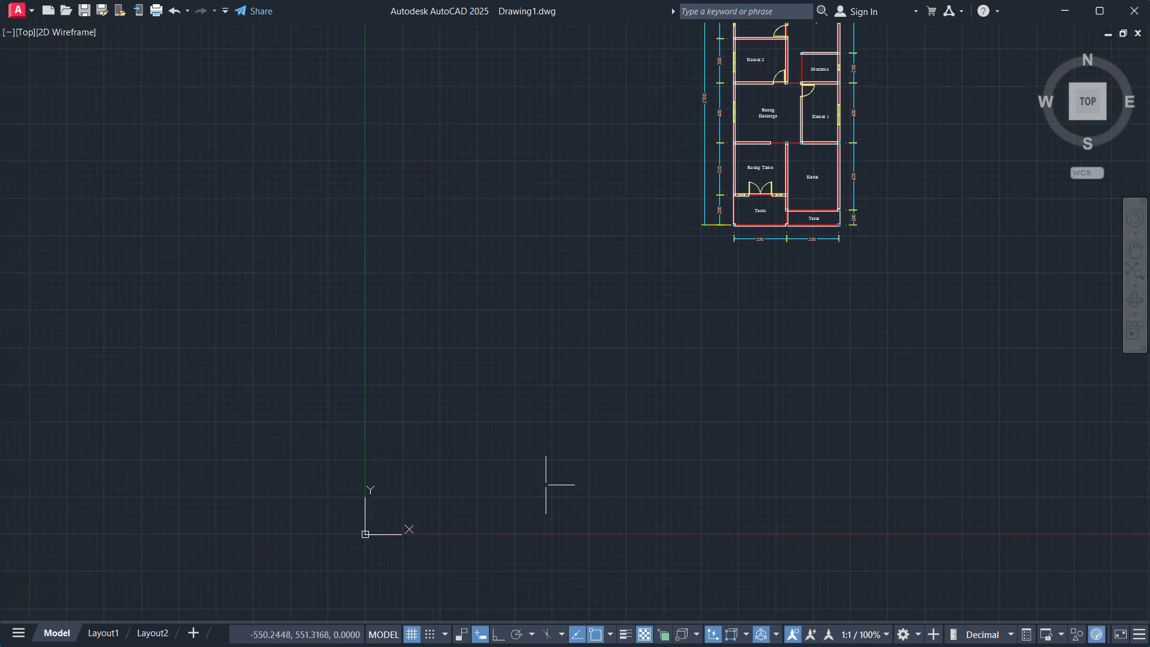
type("z")
key("Return")
type("a")
key("Return")
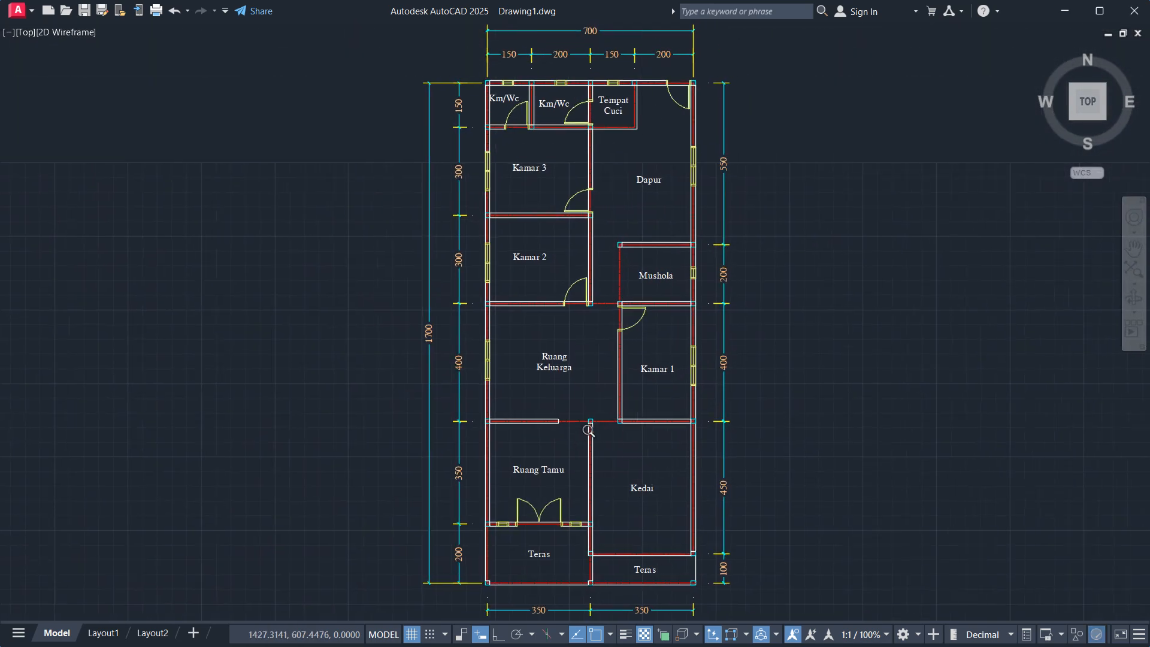